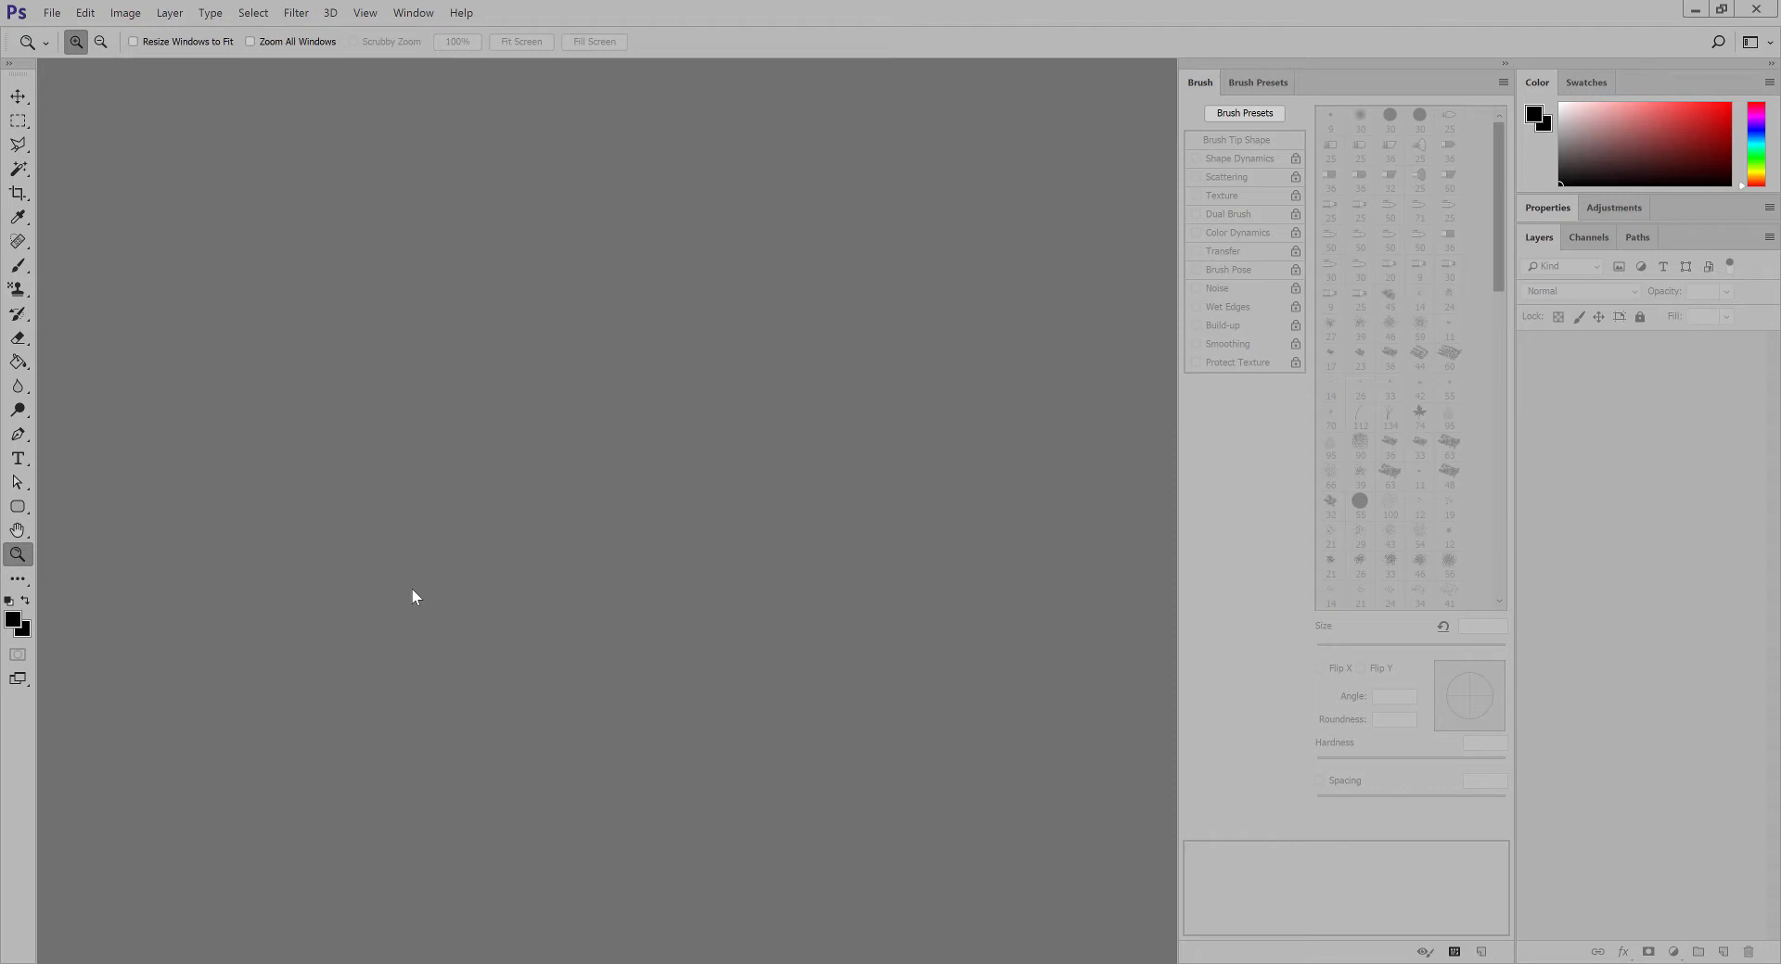
Create a new 1500 × 1000 pixel document at 72 pixels/inch in RGB Color with white background contents.
{"action": "left_click", "coordinate": [51, 12]}
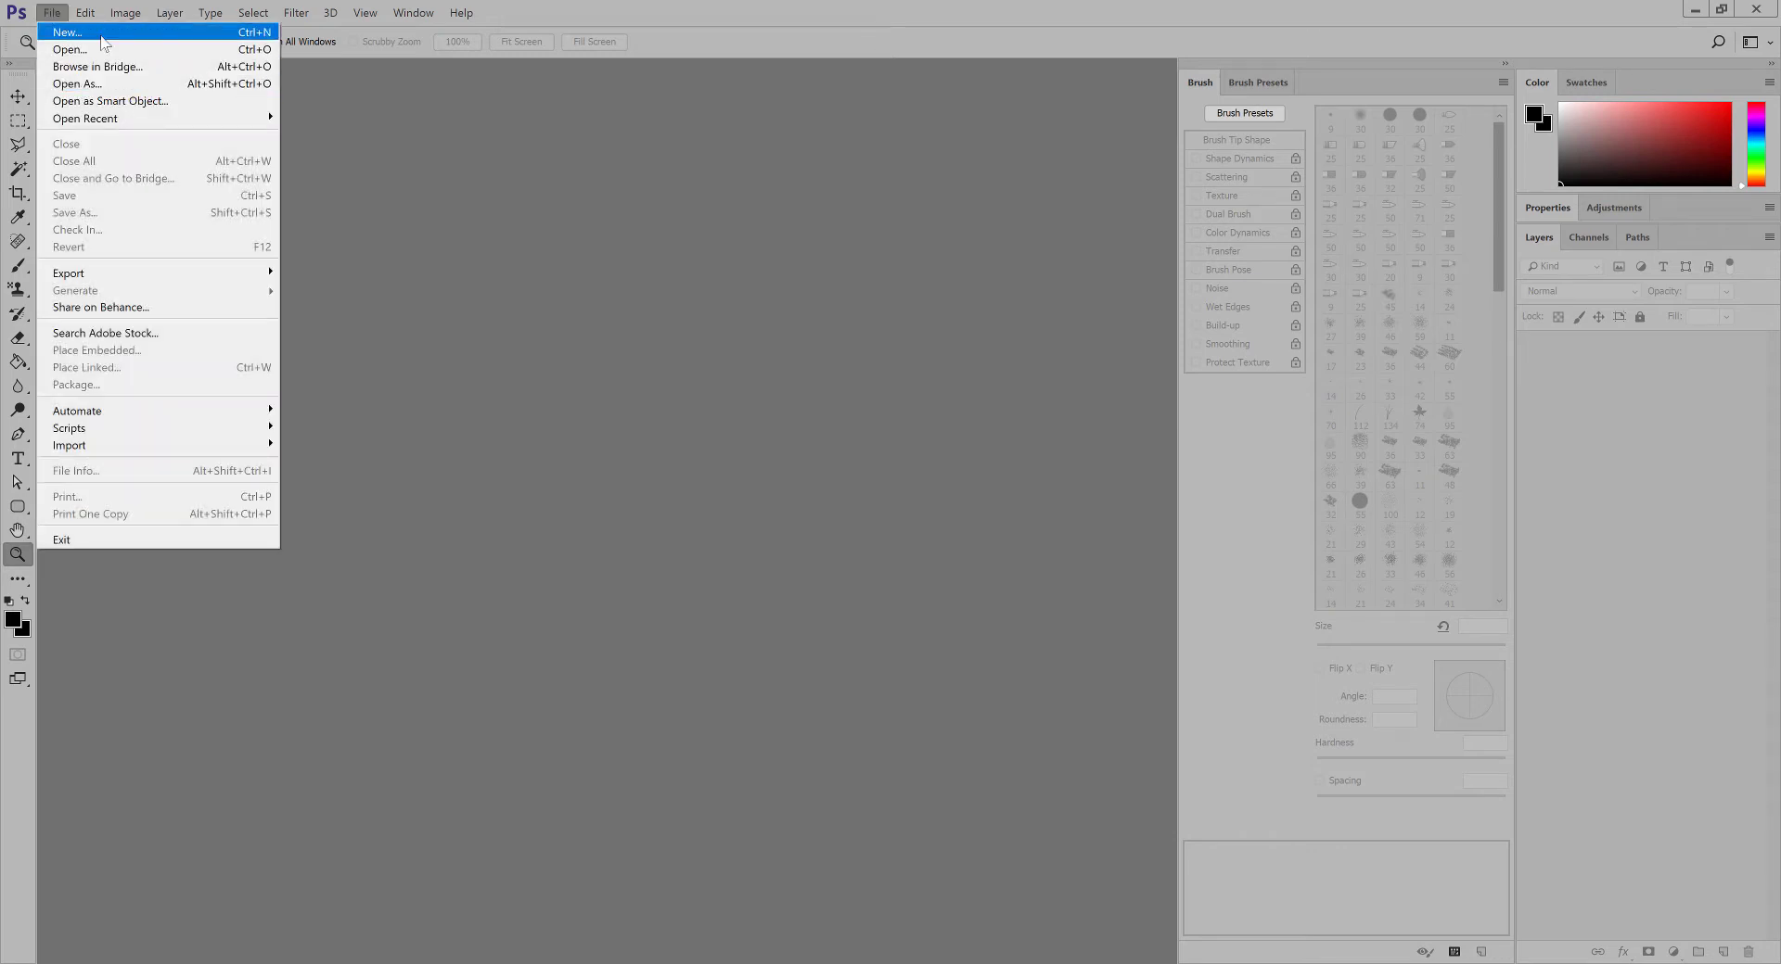
{"action": "left_click", "coordinate": [93, 32]}
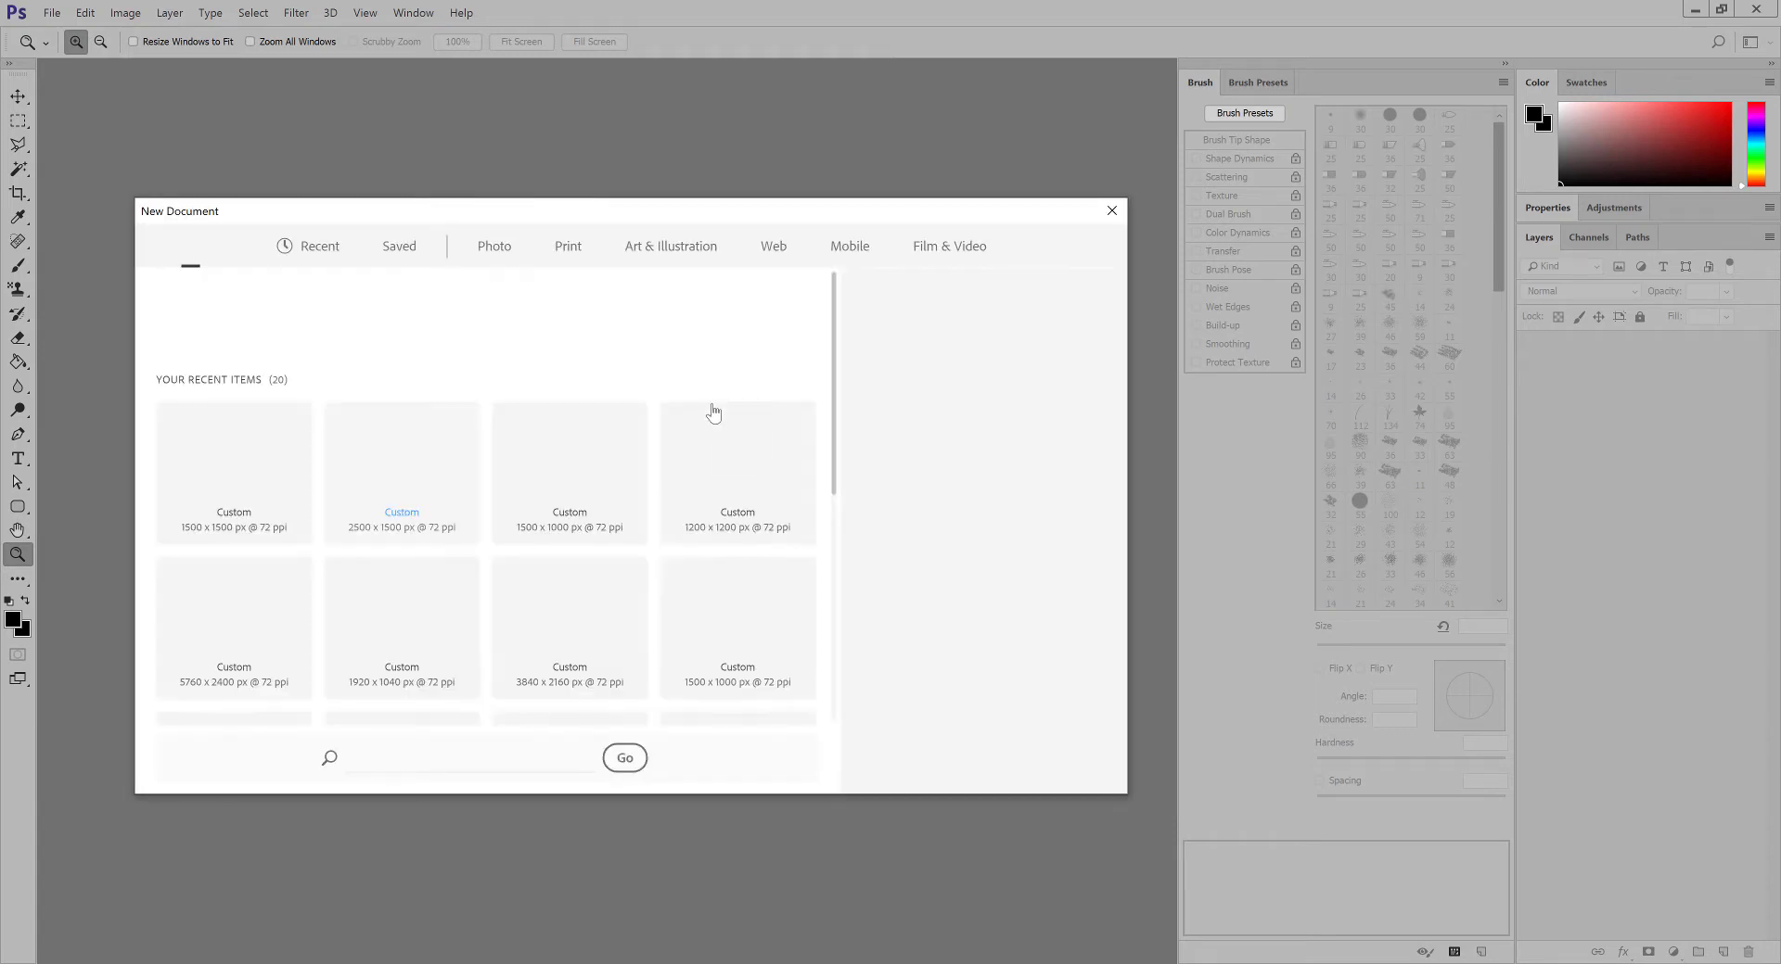
{"action": "left_click_drag", "start_coordinate": [910, 380], "coordinate": [795, 380]}
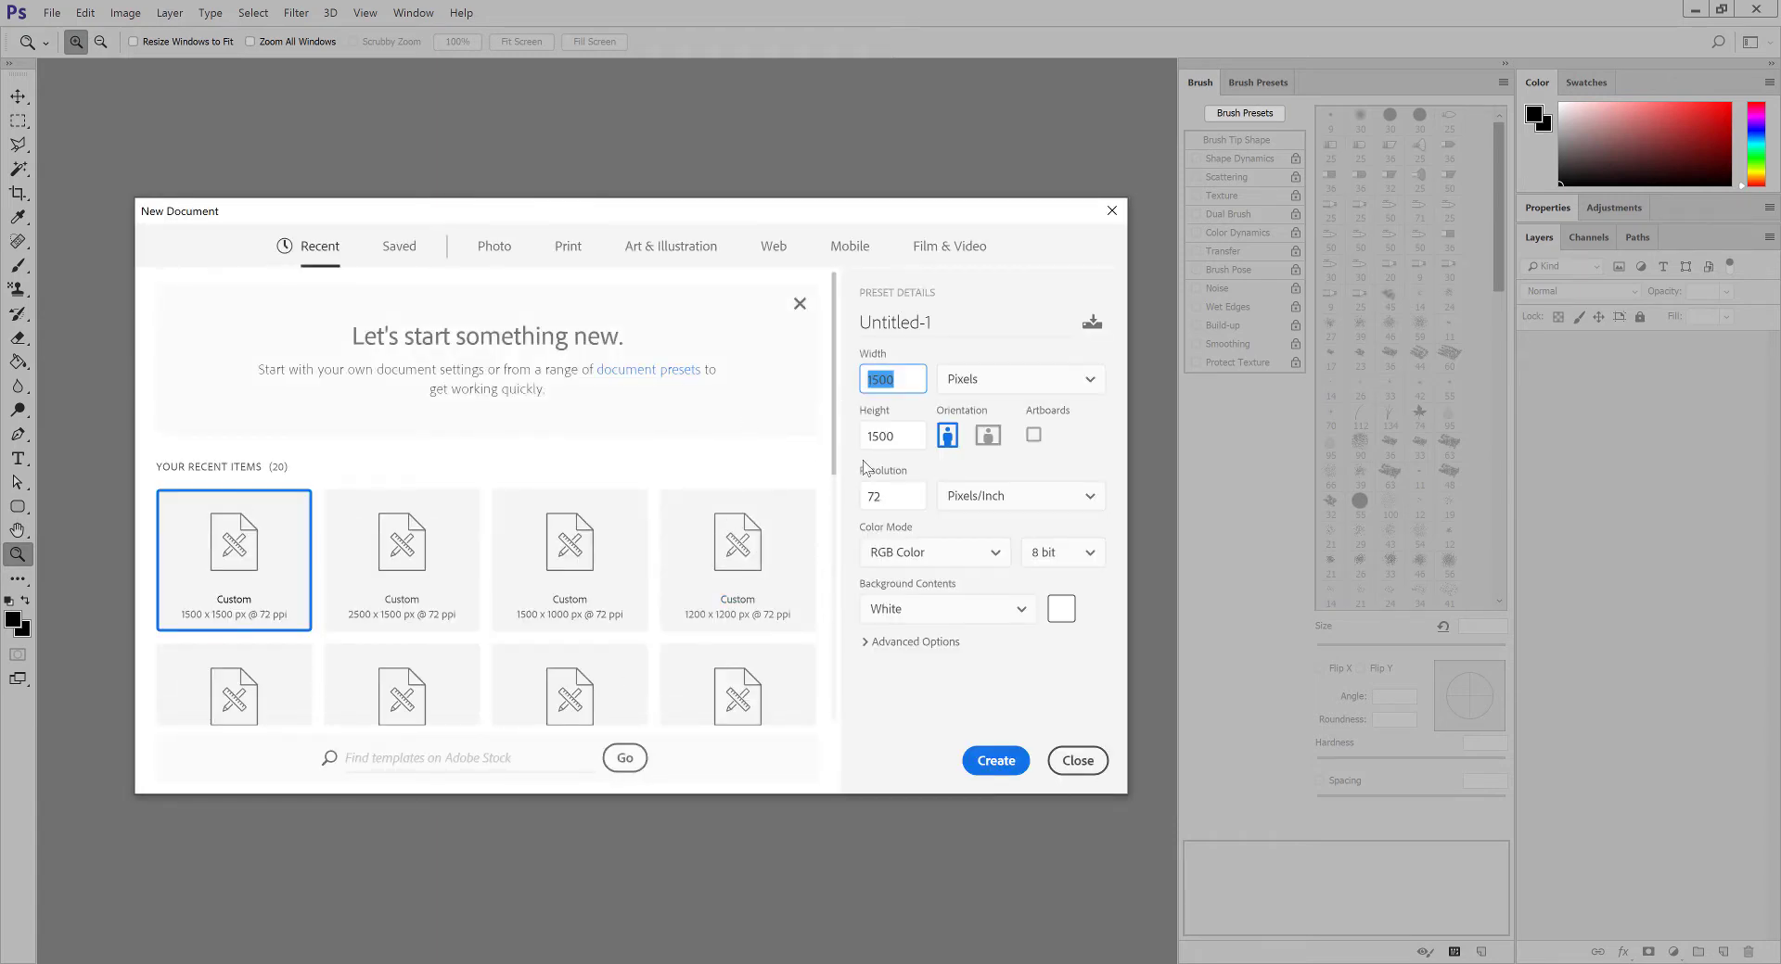
{"action": "left_click_drag", "start_coordinate": [903, 434], "coordinate": [782, 439]}
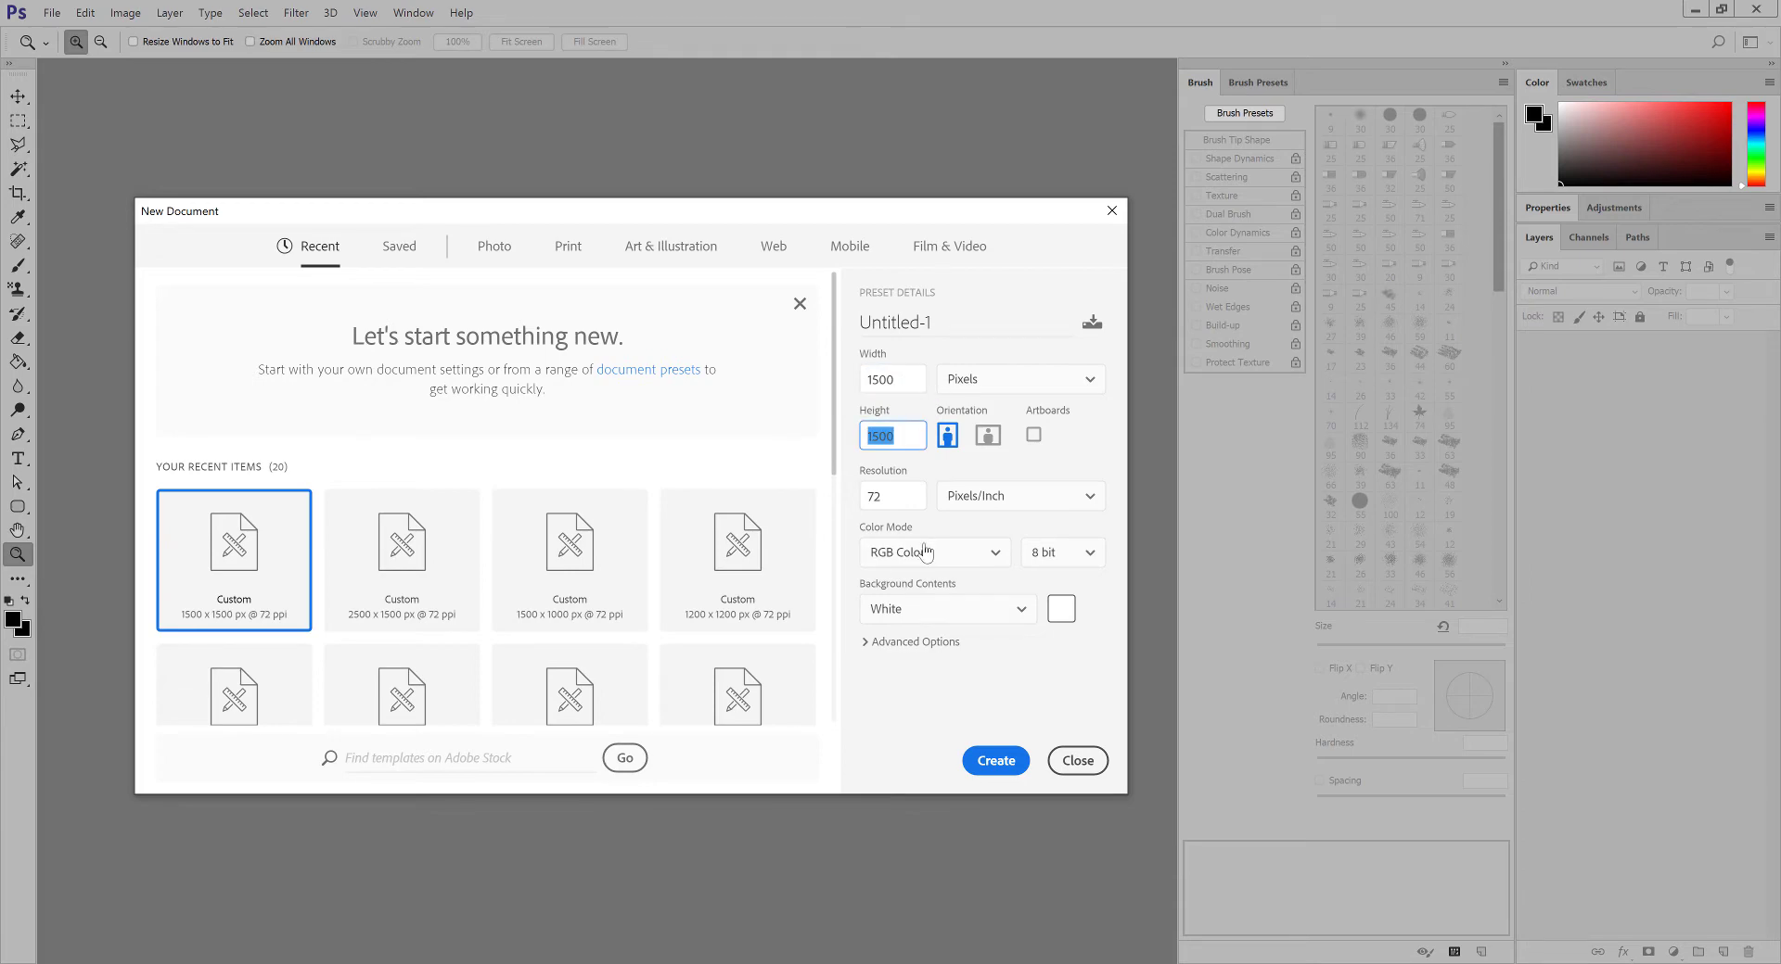
{"action": "type", "text": "10"}
{"action": "scroll", "coordinate": [517, 478], "scroll_direction": "down", "scroll_amount": 5}
{"action": "scroll", "coordinate": [421, 450], "scroll_direction": "up", "scroll_amount": 5}
{"action": "left_click", "coordinate": [999, 762]}
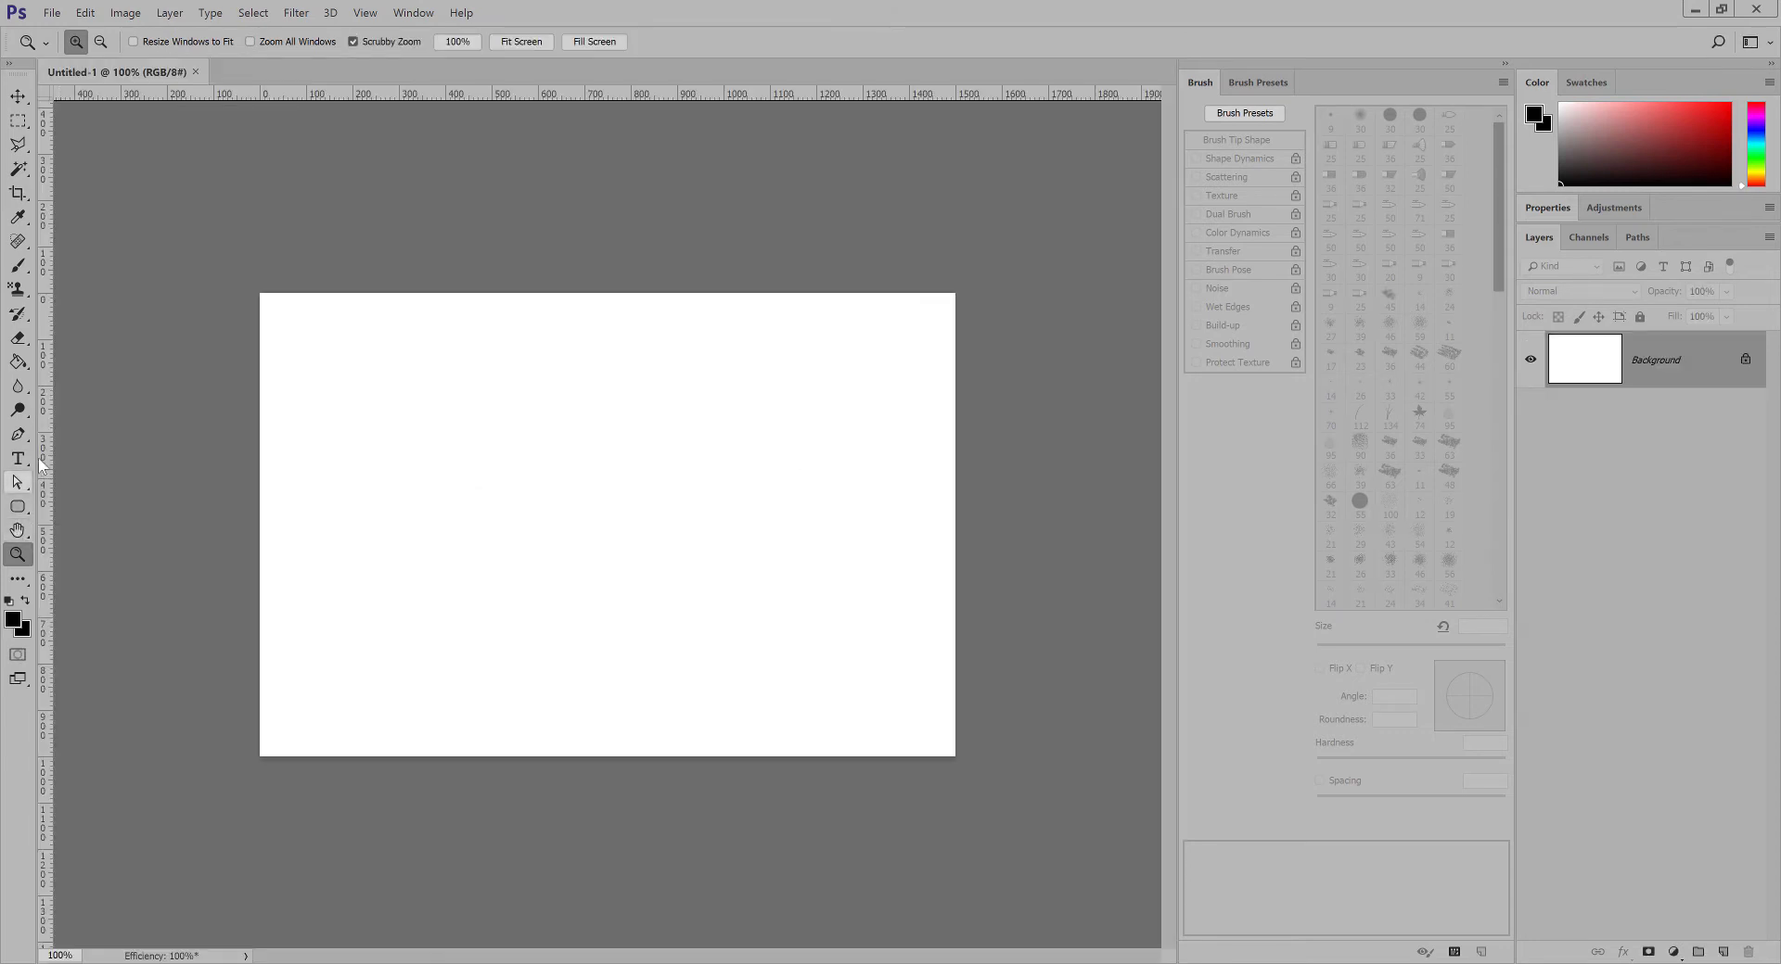
Draw a Pen tool path from beyond the canvas's left edge, curving over its upper left and down to an anchor in the lower middle.
{"action": "left_click", "coordinate": [18, 436]}
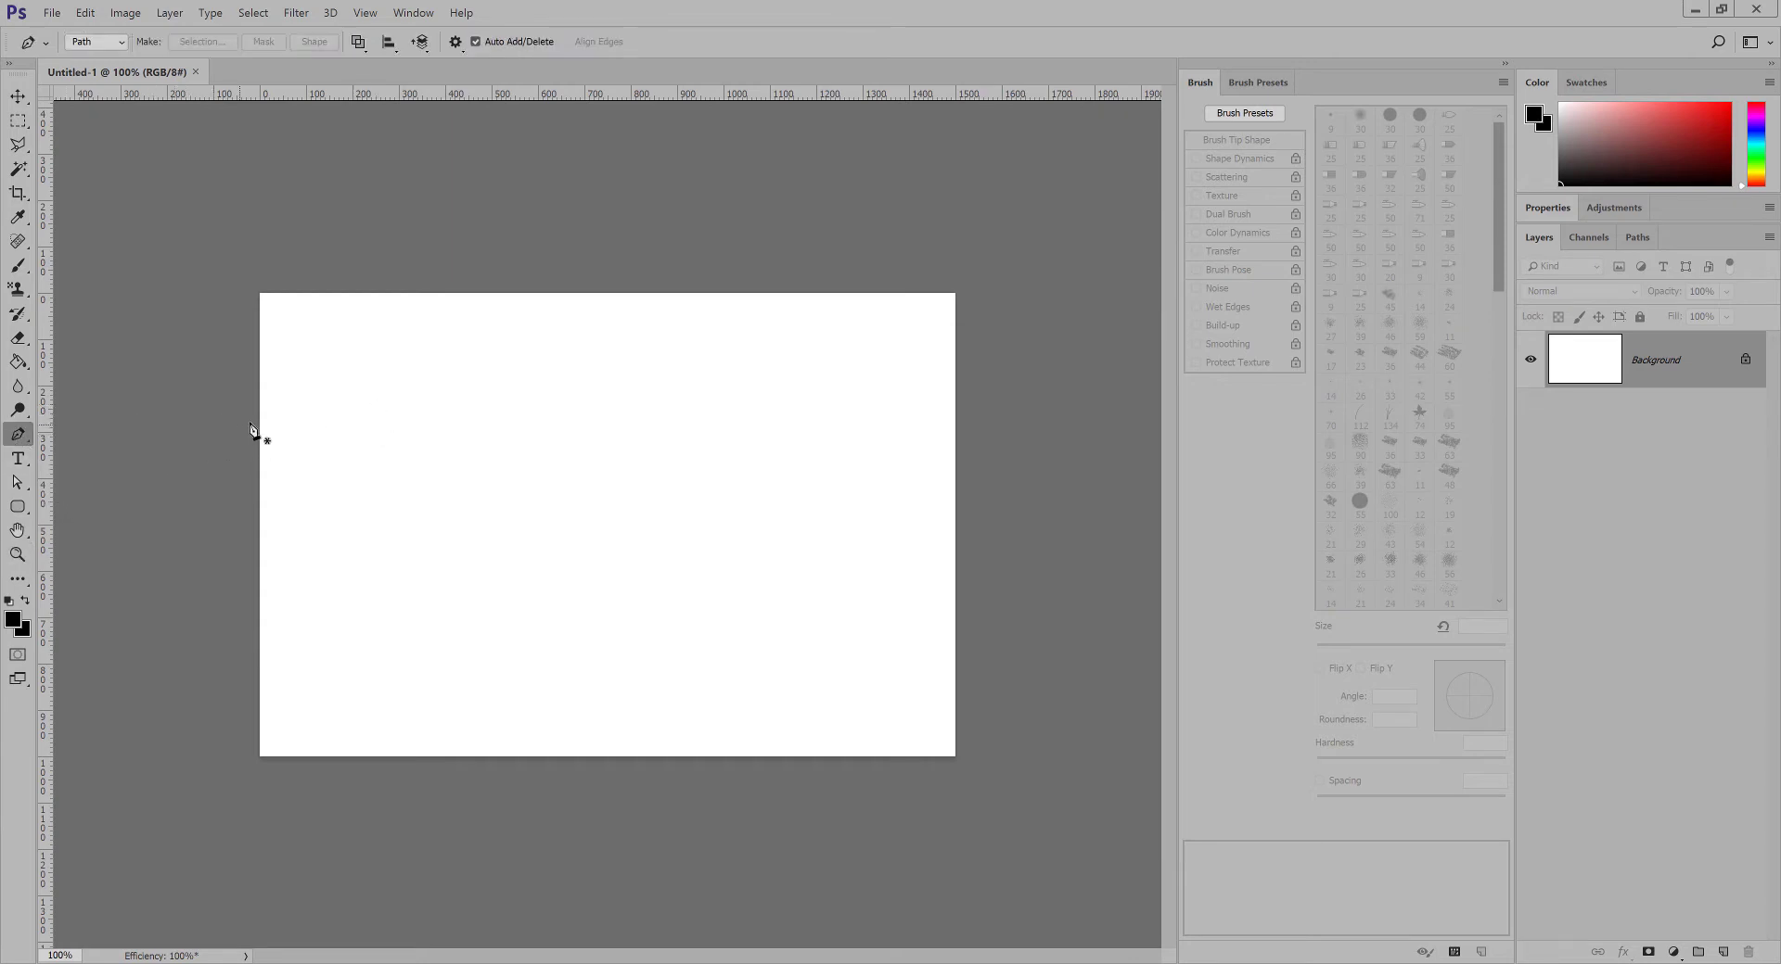
{"action": "left_click", "coordinate": [146, 422]}
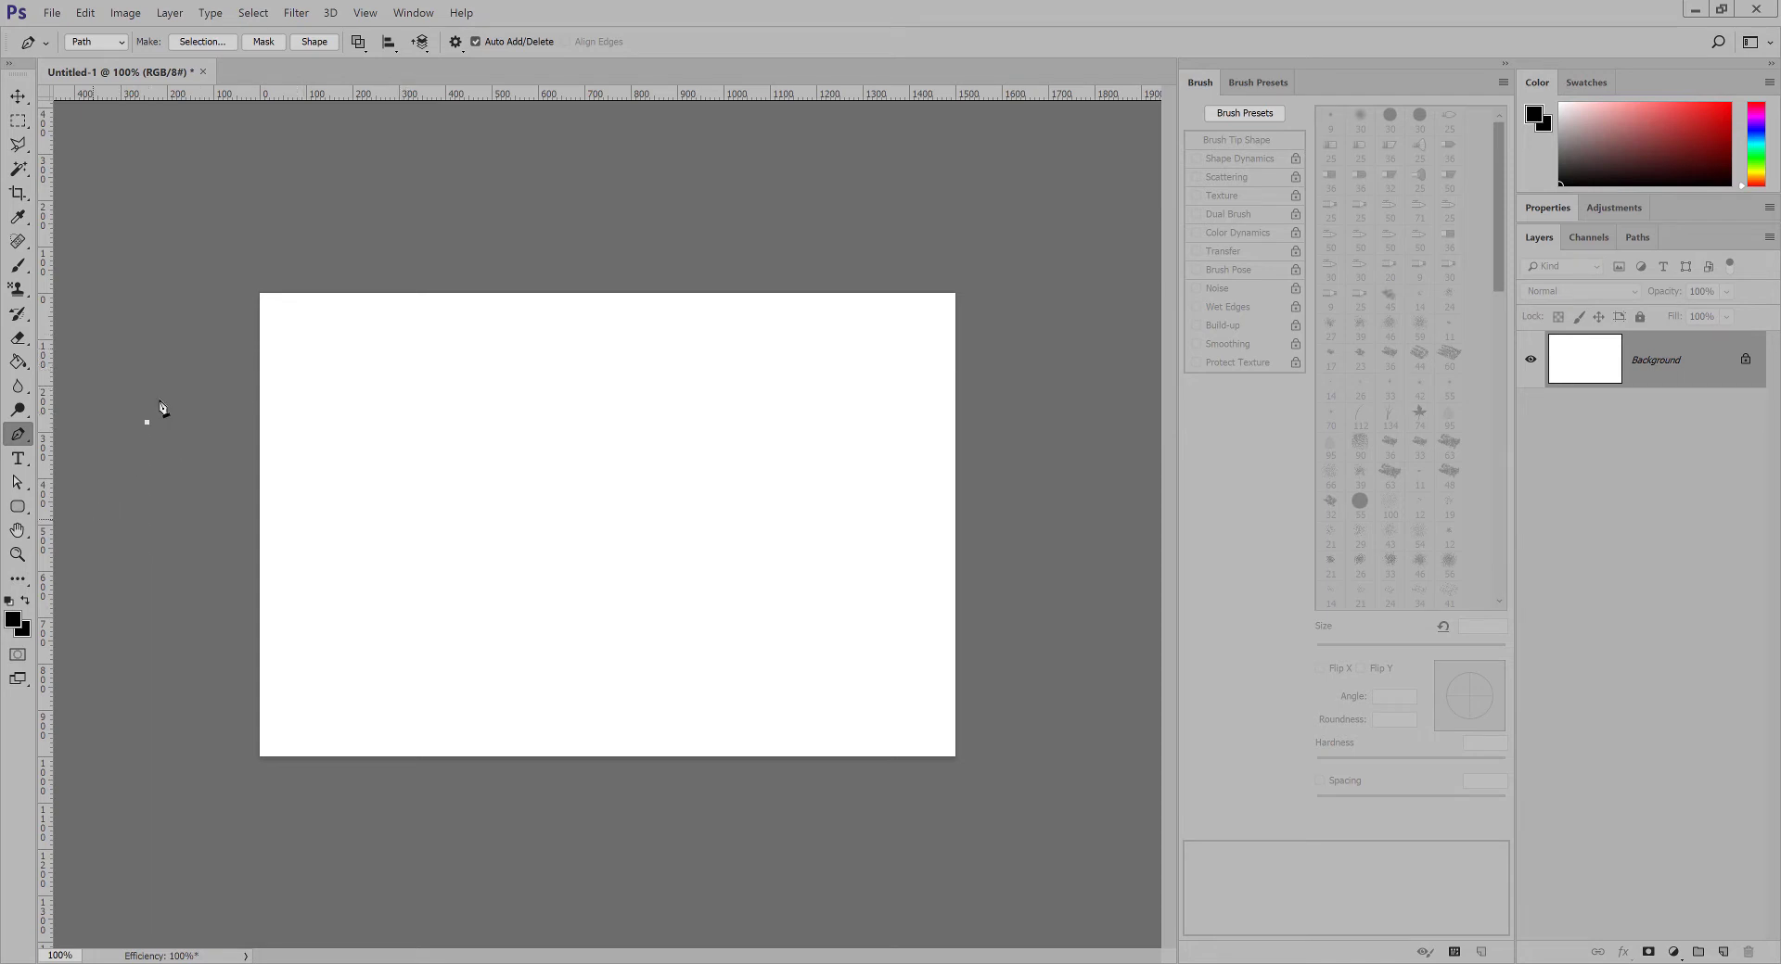
{"action": "left_click_drag", "start_coordinate": [387, 386], "coordinate": [539, 465]}
{"action": "left_click_drag", "start_coordinate": [452, 620], "coordinate": [746, 649]}
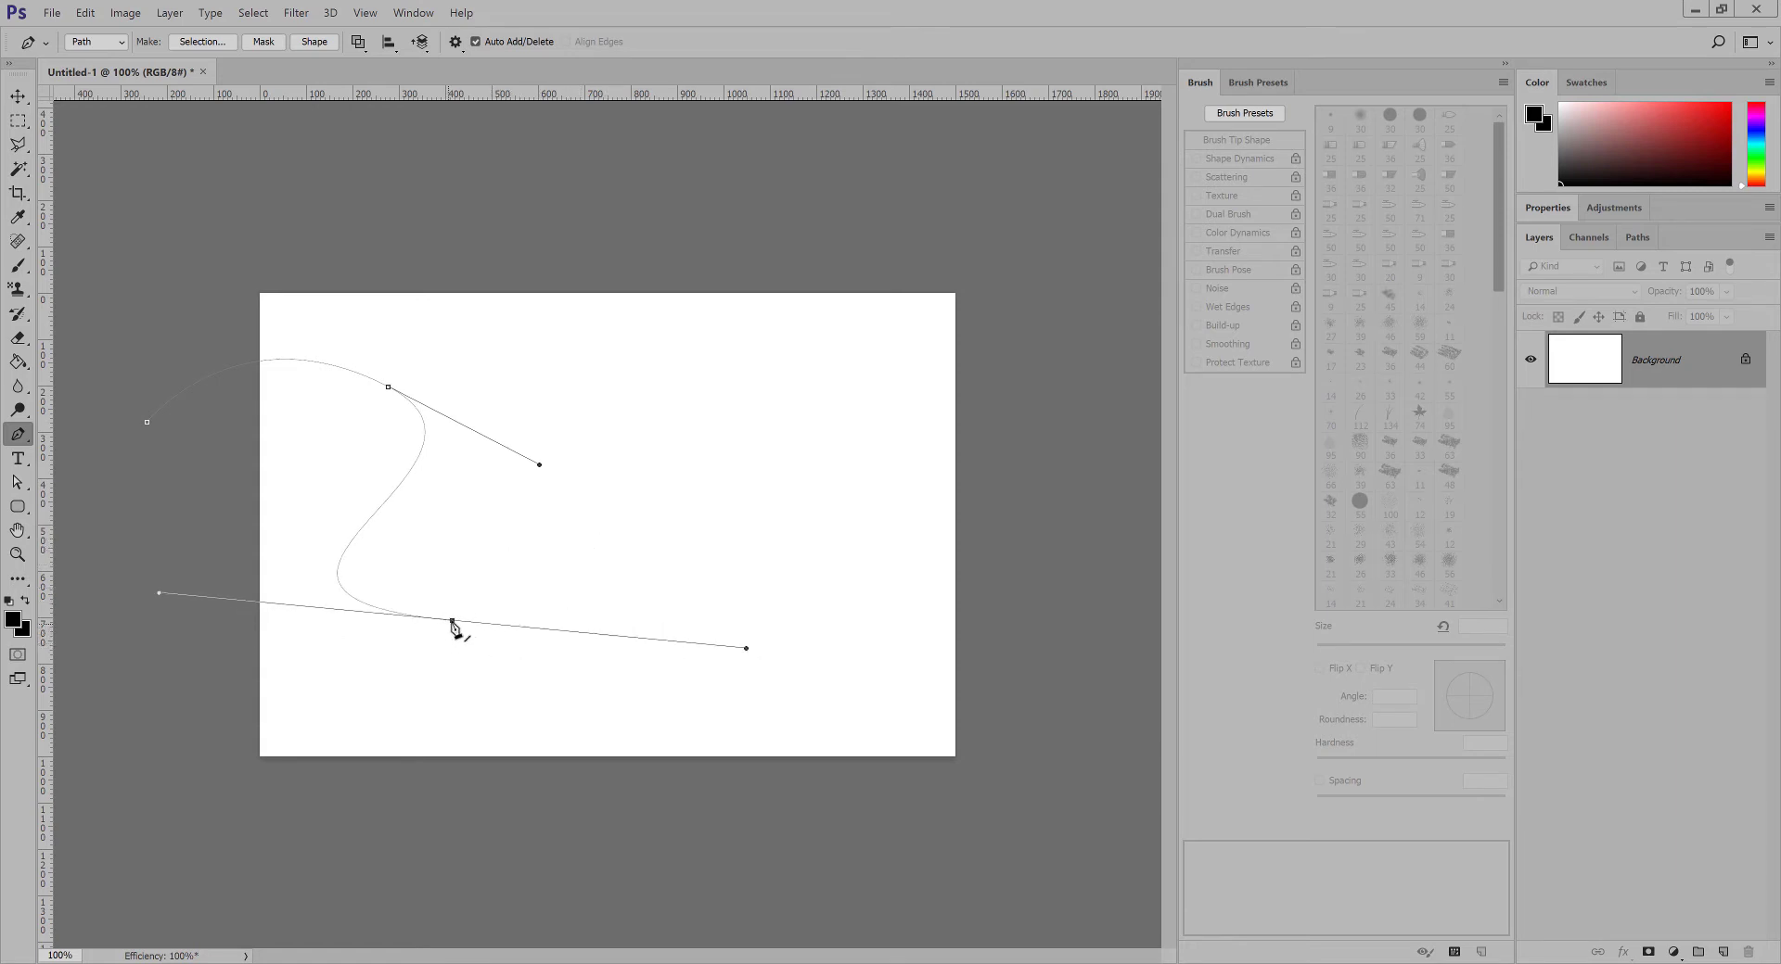
{"action": "left_click_drag", "start_coordinate": [452, 620], "coordinate": [659, 646]}
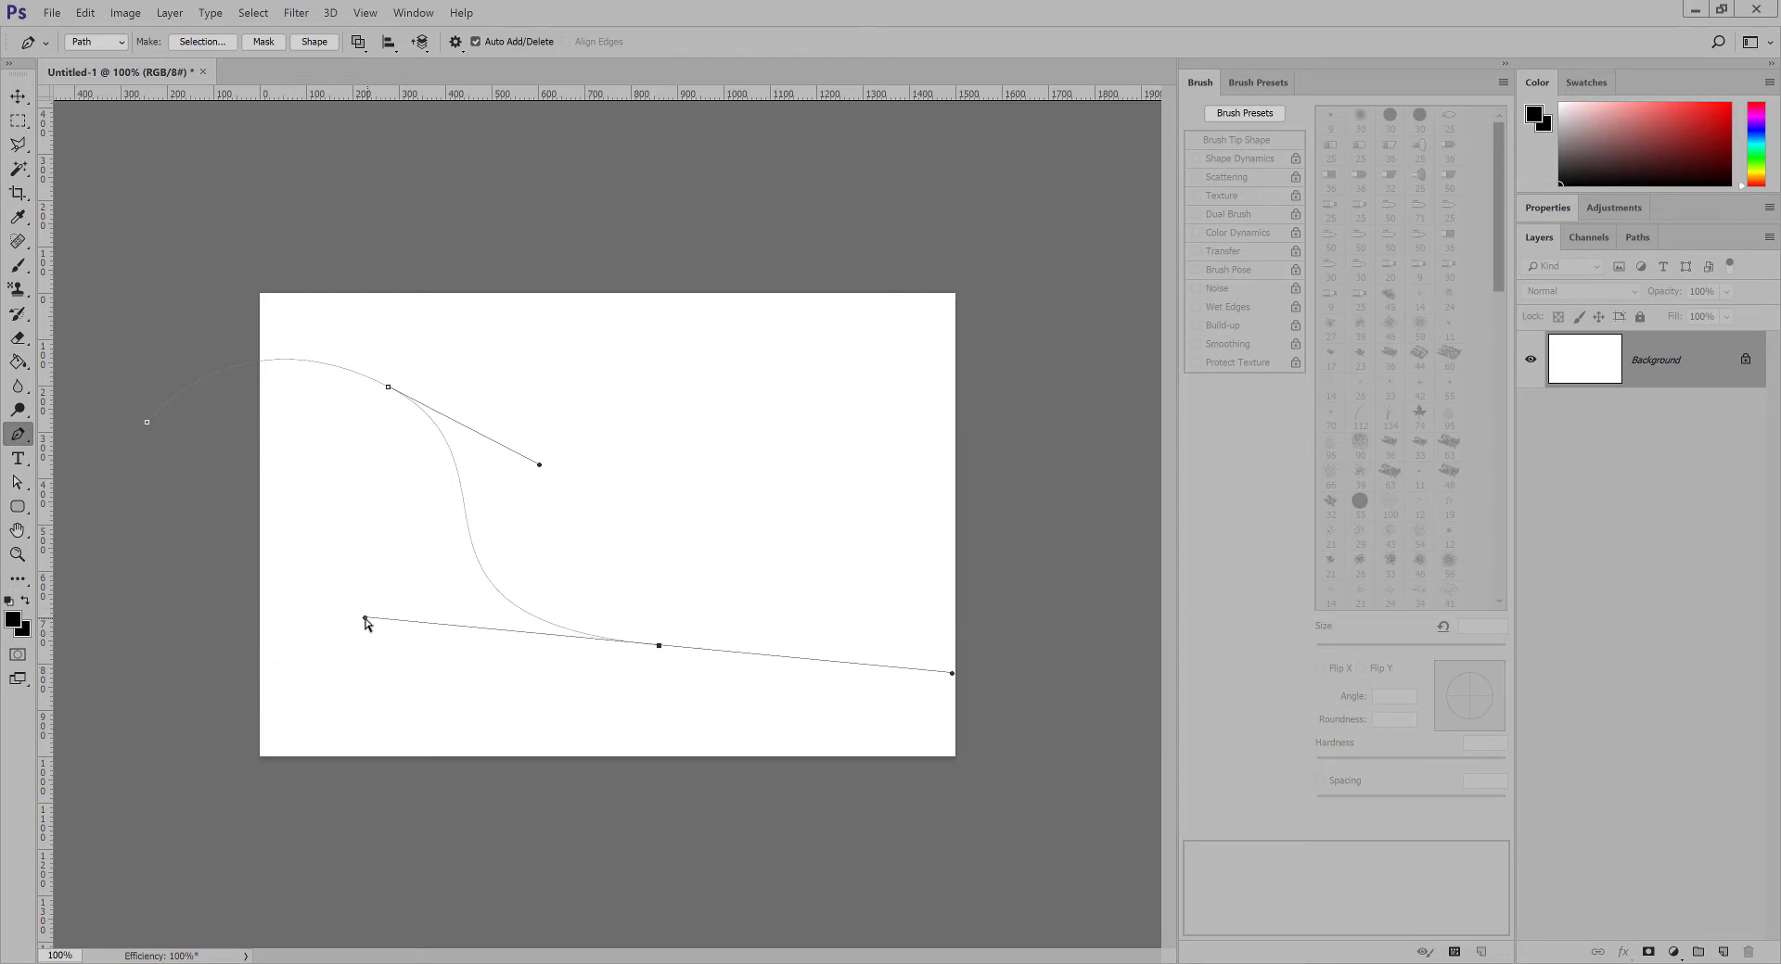
Smooth the path's S-curve by repositioning its upper-left and lower anchors and adjusting their direction handles.
{"action": "left_click_drag", "start_coordinate": [369, 618], "coordinate": [458, 652]}
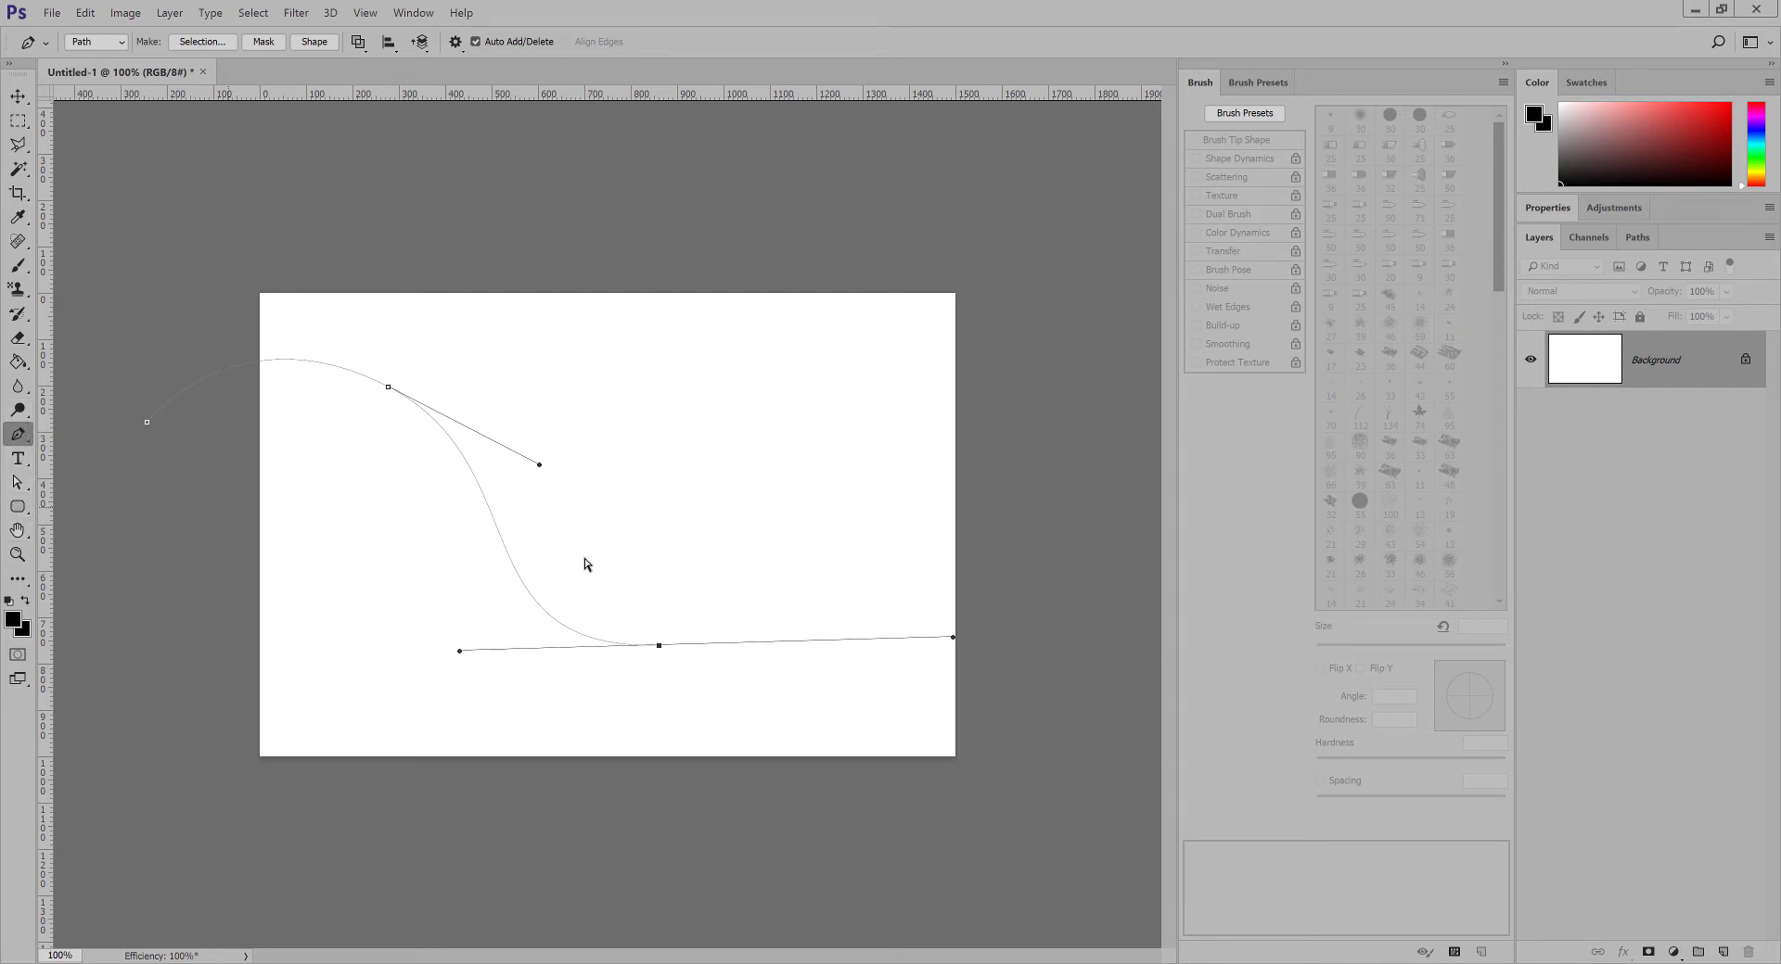
{"action": "left_click_drag", "start_coordinate": [660, 649], "coordinate": [698, 627]}
{"action": "left_click_drag", "start_coordinate": [540, 466], "coordinate": [496, 496]}
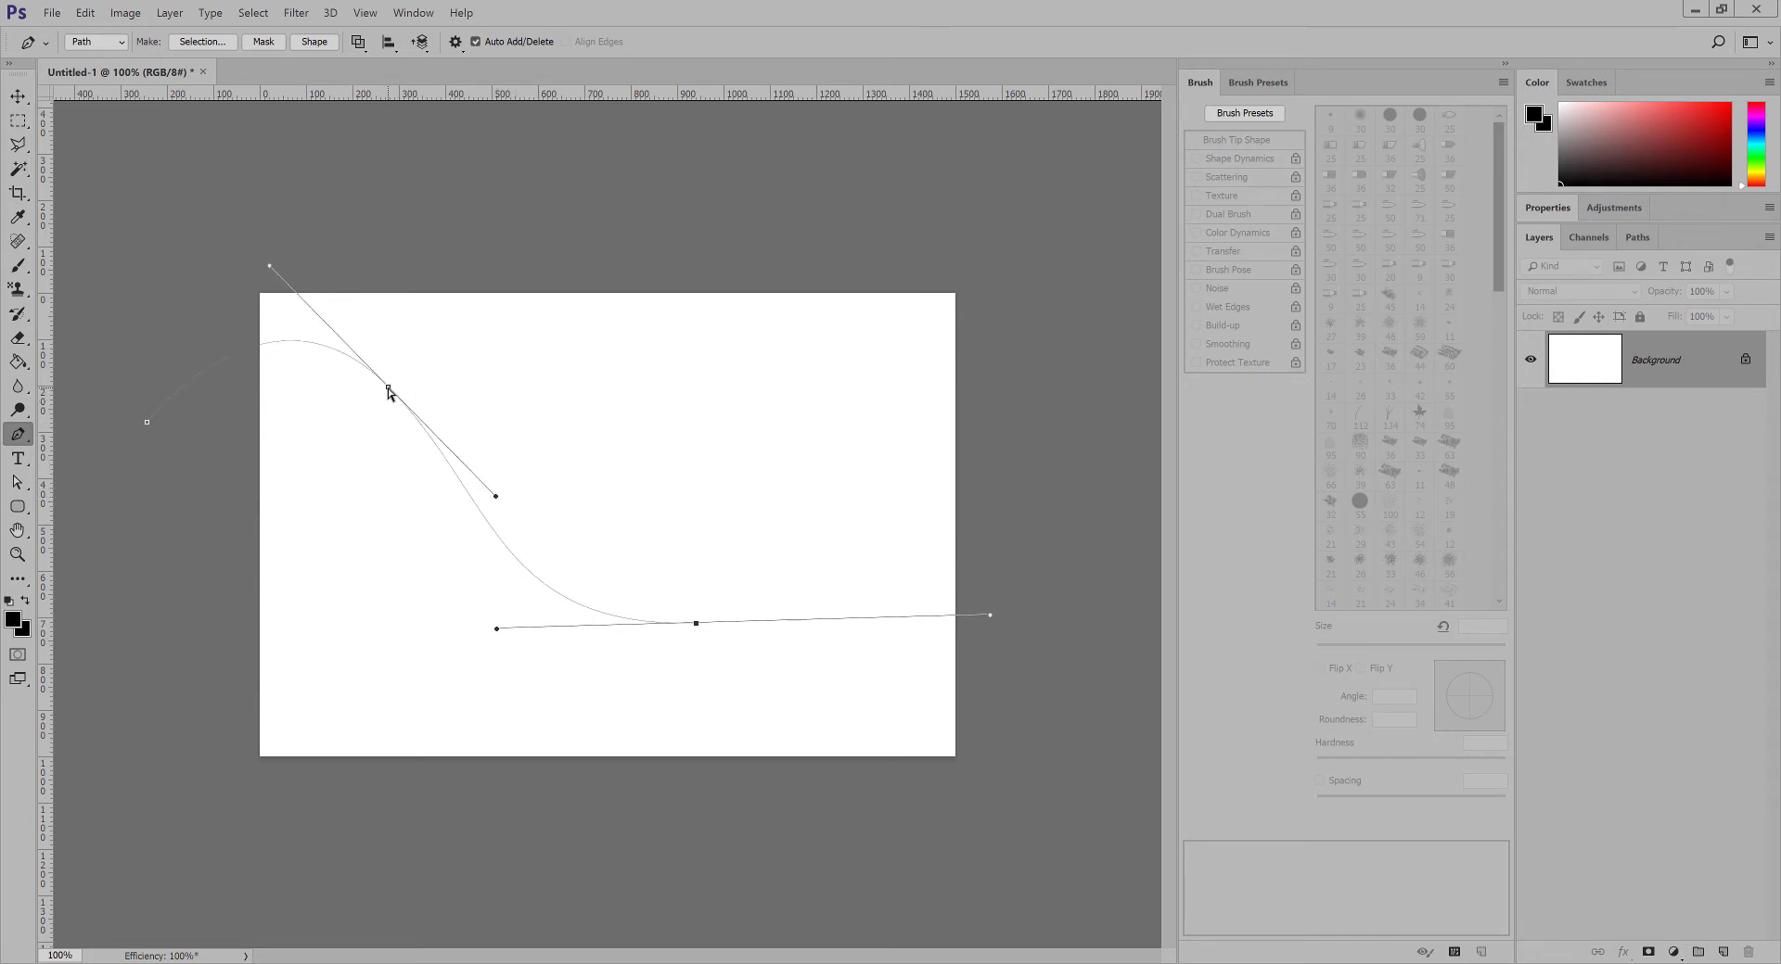
{"action": "left_click_drag", "start_coordinate": [388, 393], "coordinate": [358, 394]}
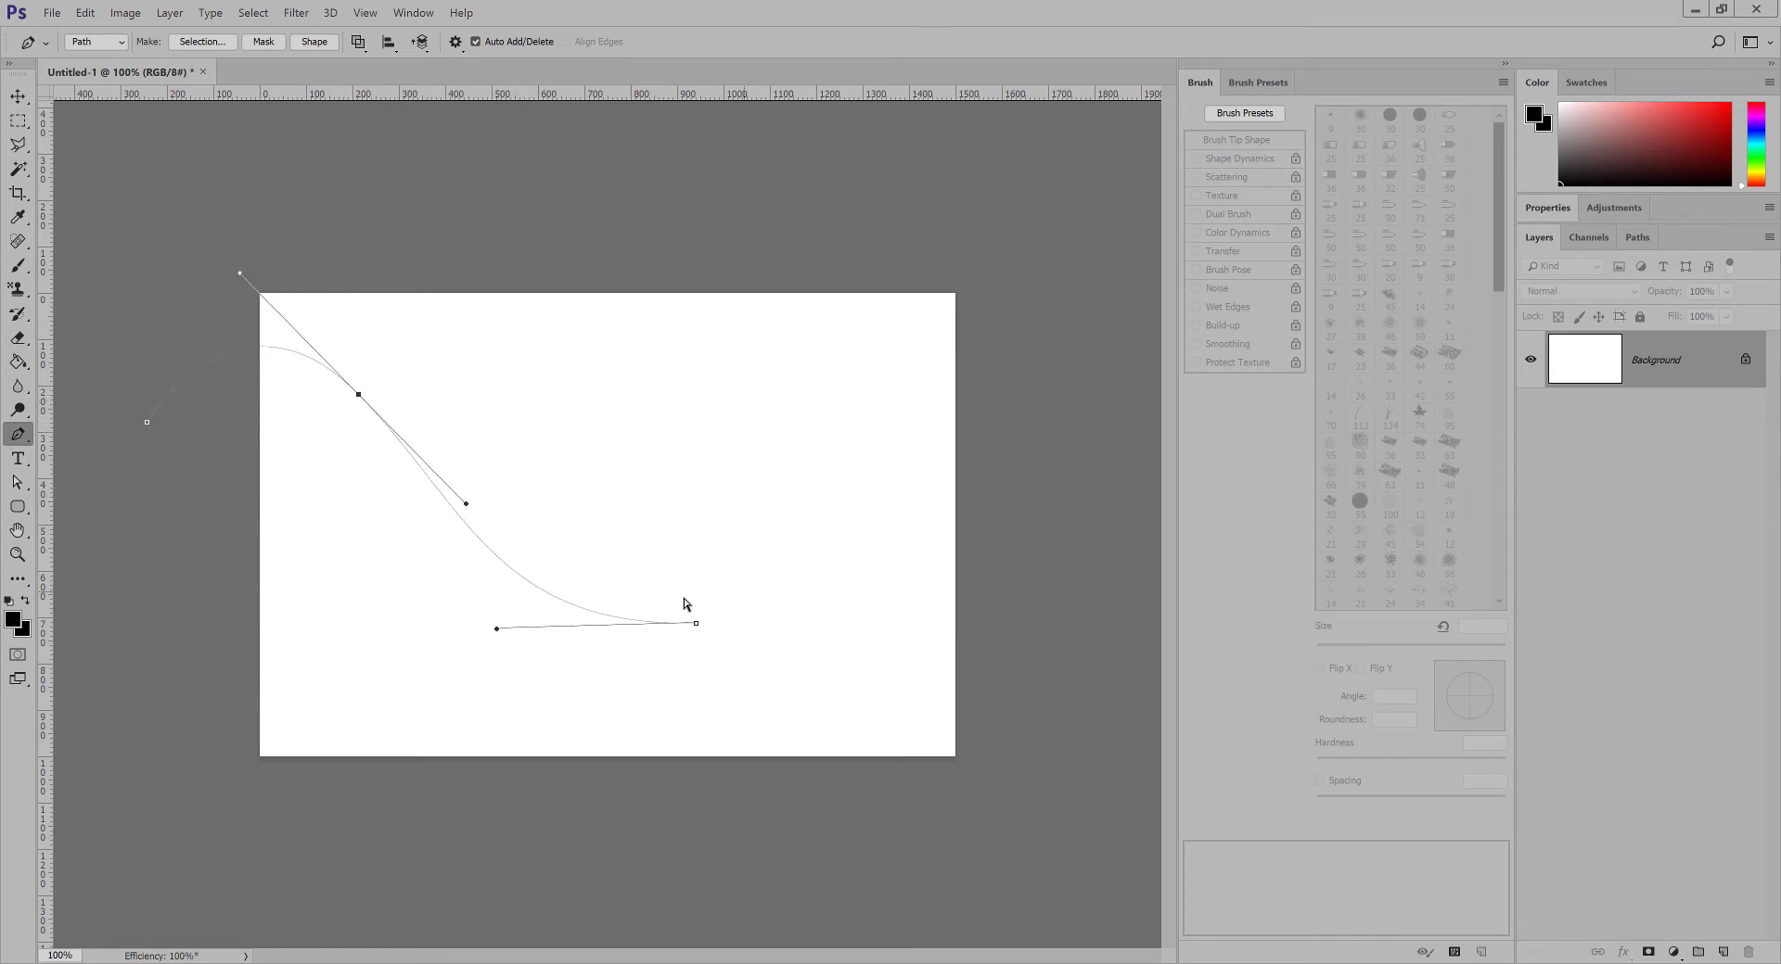
{"action": "left_click_drag", "start_coordinate": [697, 623], "coordinate": [714, 634]}
{"action": "left_click_drag", "start_coordinate": [1009, 627], "coordinate": [1005, 568]}
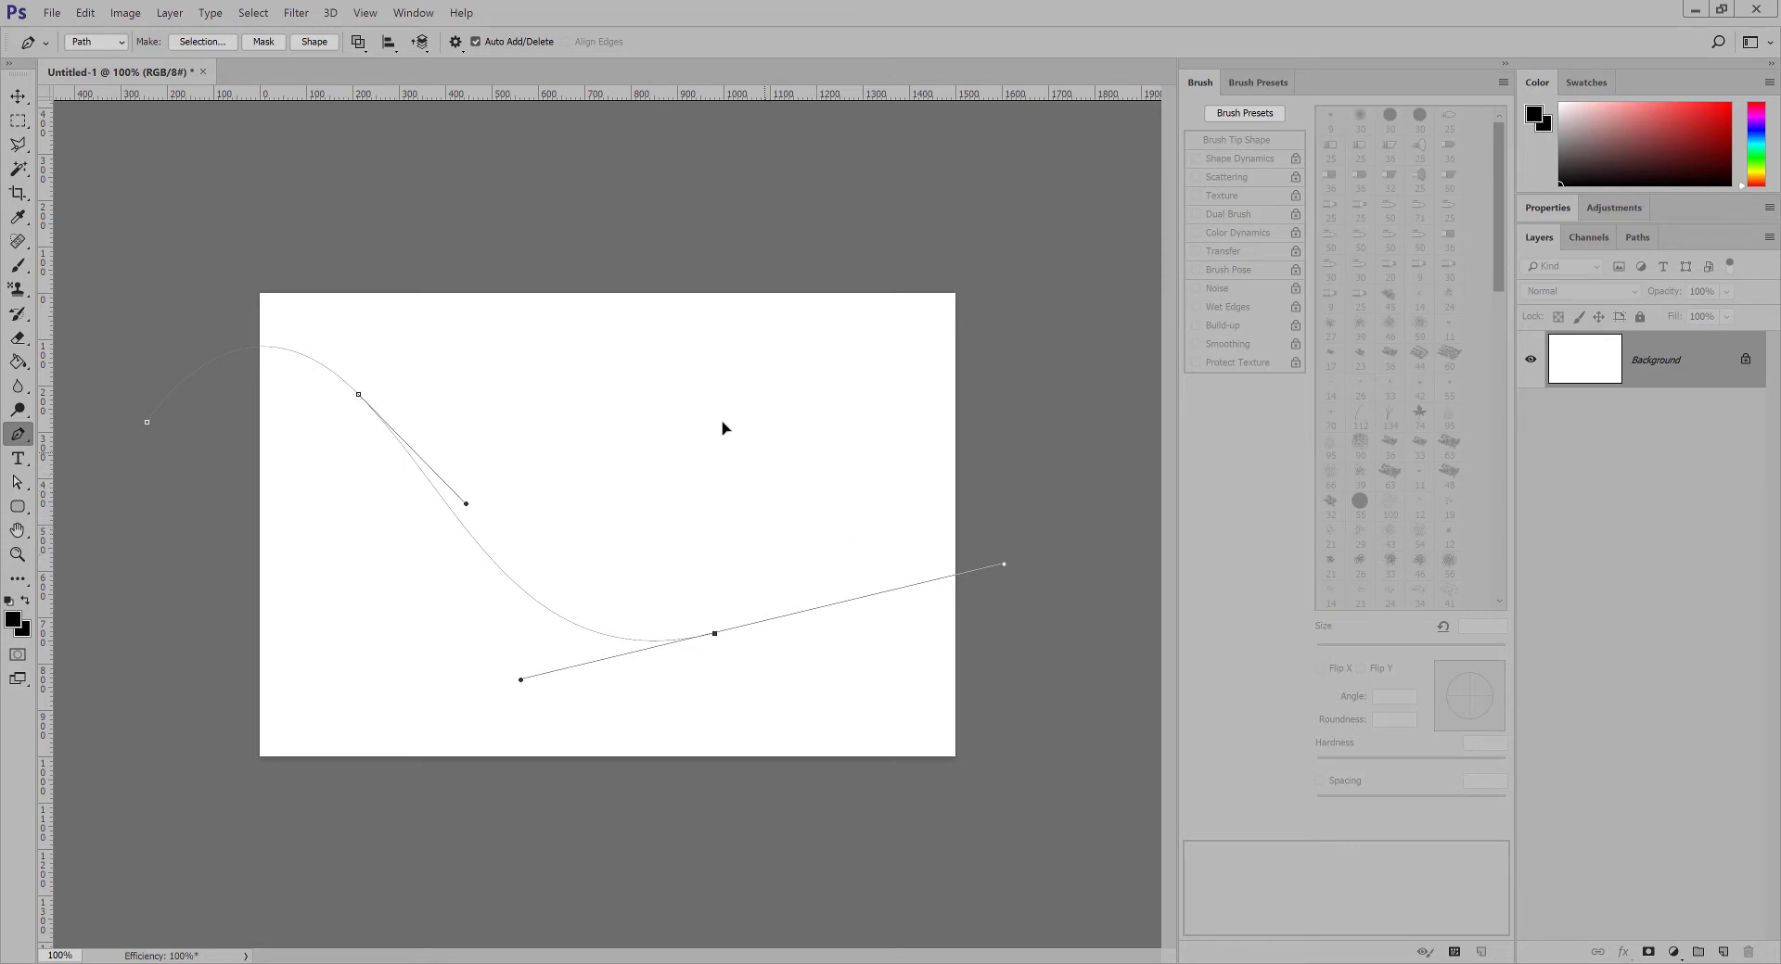
Continue the path with a rounded bend to an anchor in the upper right, refine the bend's anchors and handles, and deselect the path.
{"action": "left_click_drag", "start_coordinate": [778, 462], "coordinate": [640, 476]}
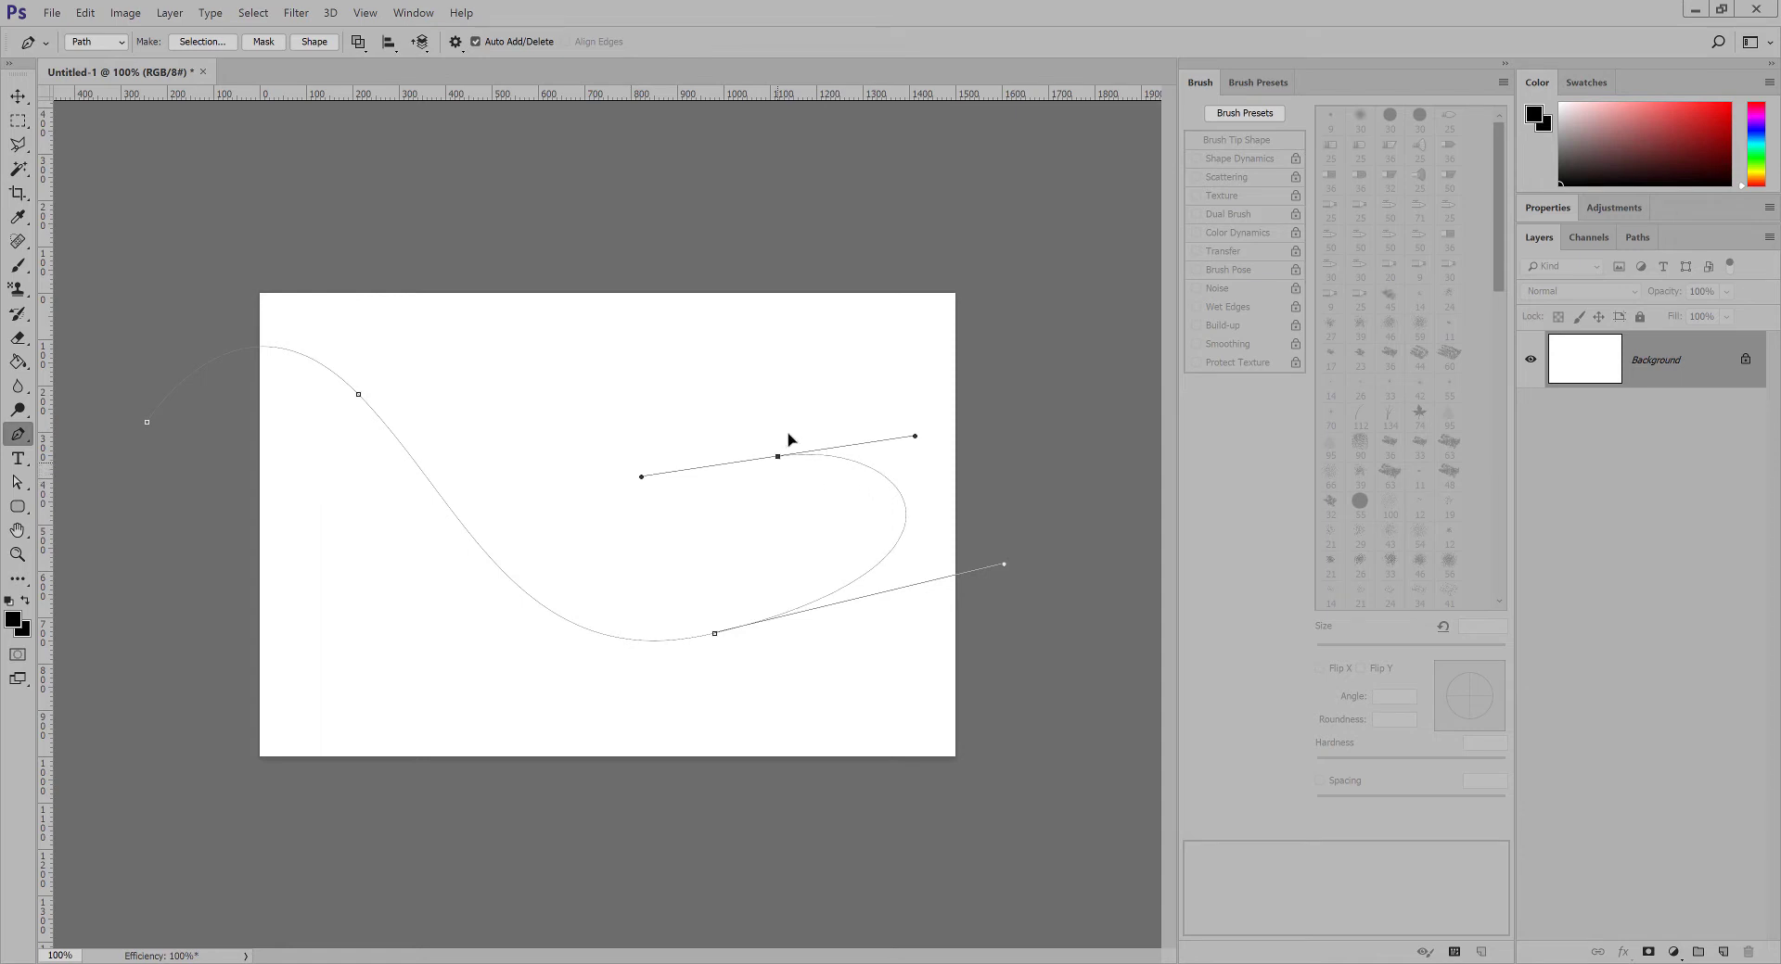
{"action": "left_click_drag", "start_coordinate": [777, 456], "coordinate": [793, 423]}
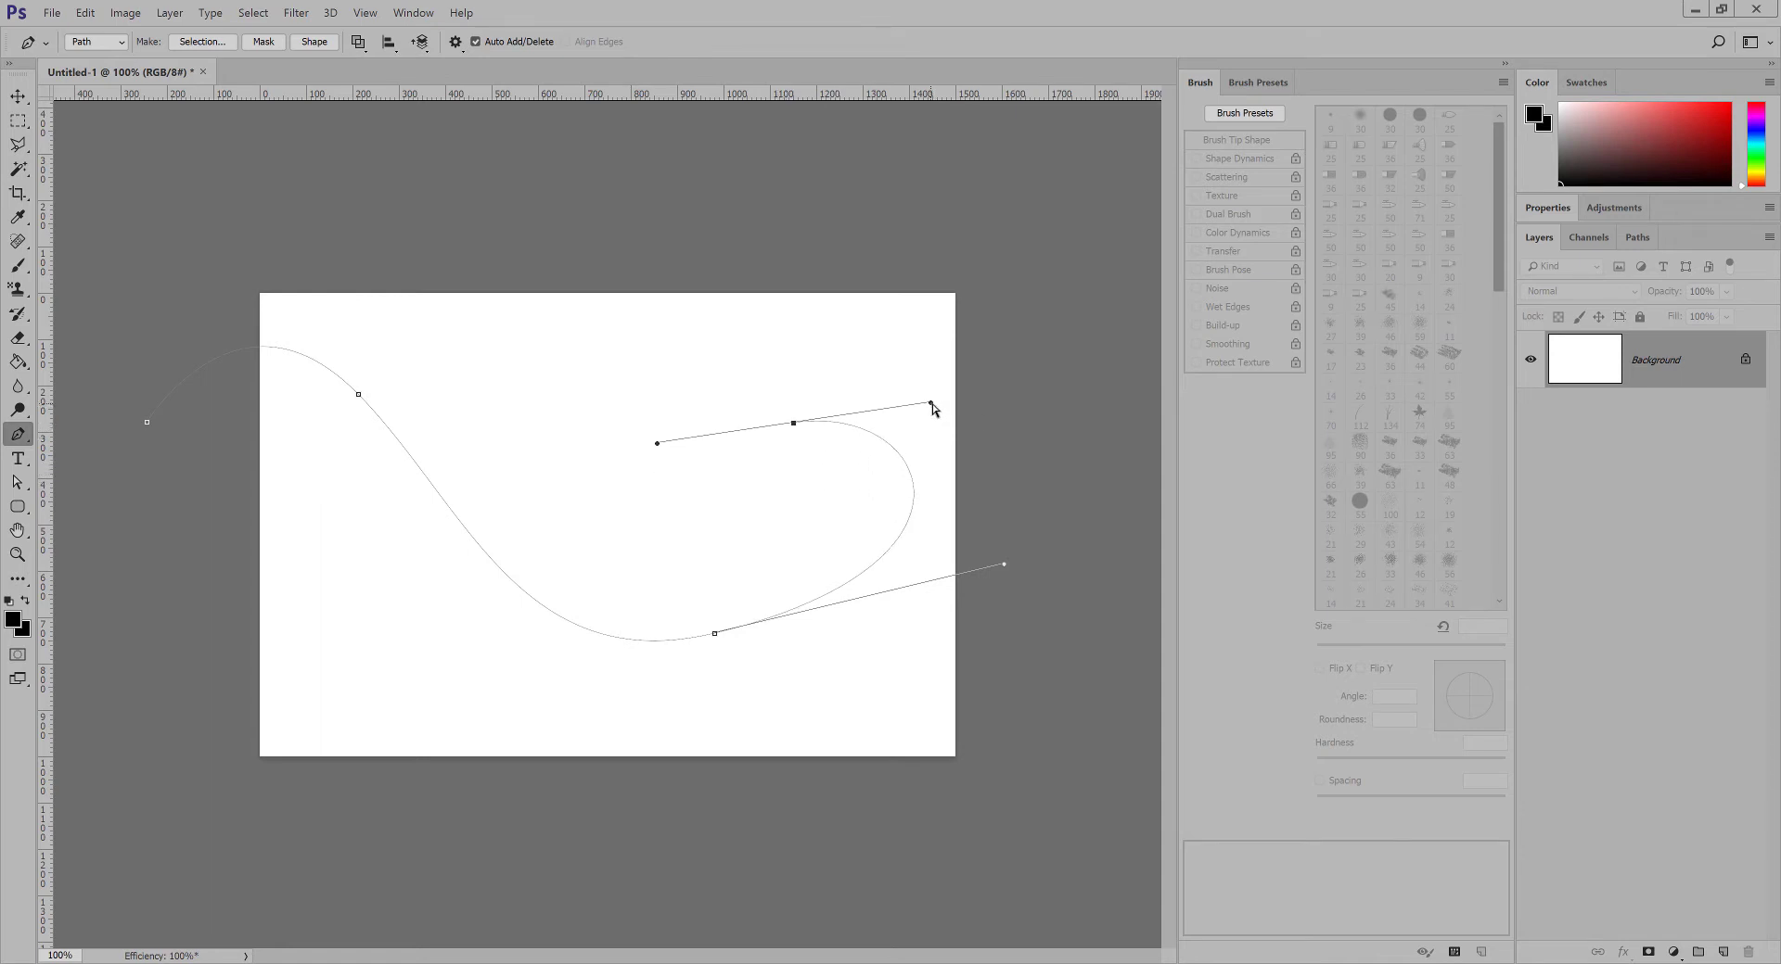
{"action": "left_click_drag", "start_coordinate": [932, 405], "coordinate": [929, 439]}
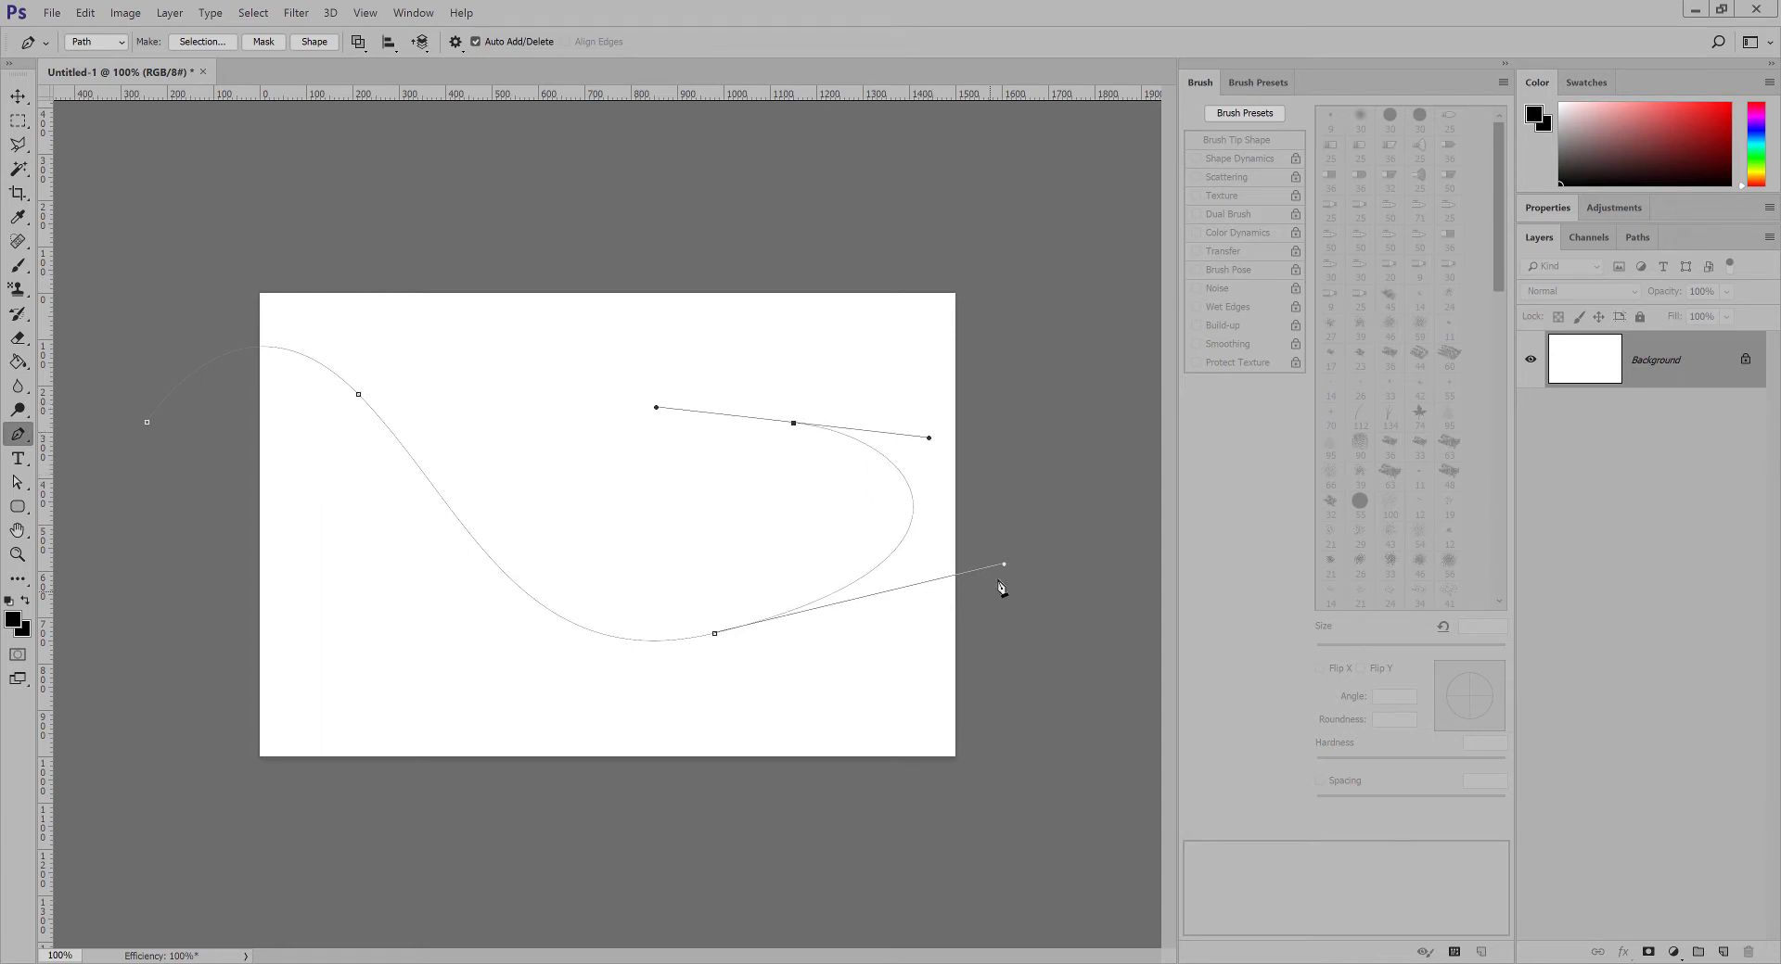
{"action": "left_click_drag", "start_coordinate": [1006, 567], "coordinate": [968, 614]}
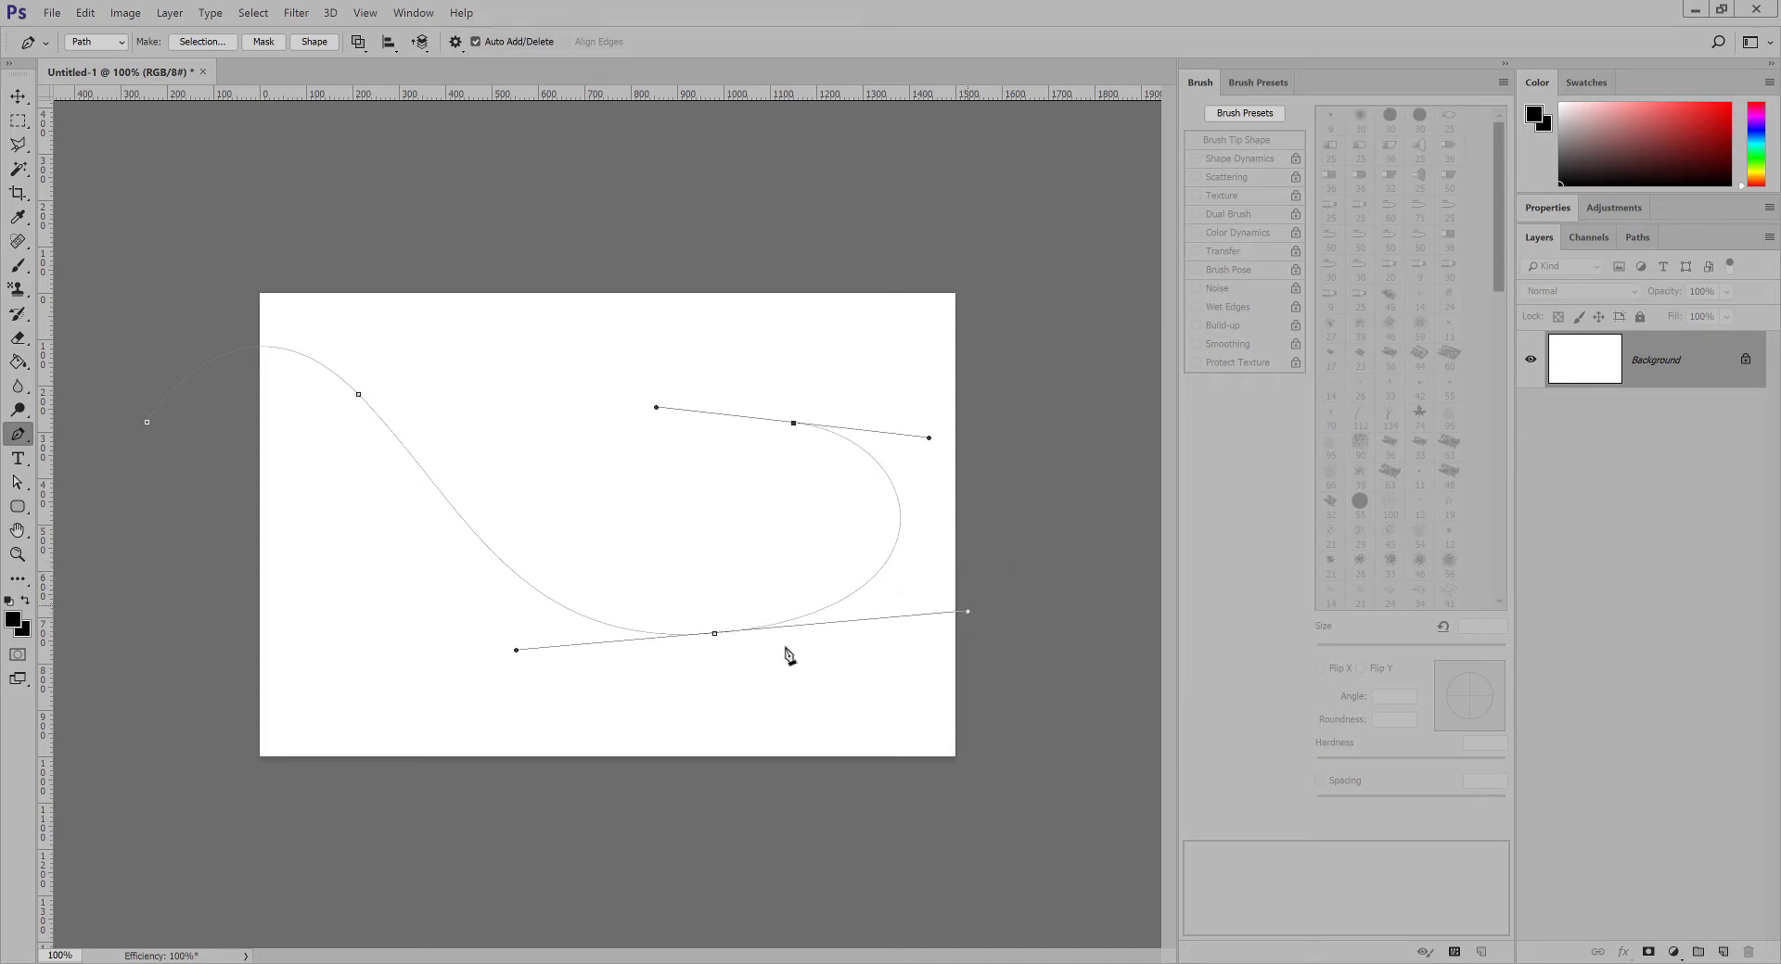
{"action": "left_click_drag", "start_coordinate": [713, 635], "coordinate": [711, 643]}
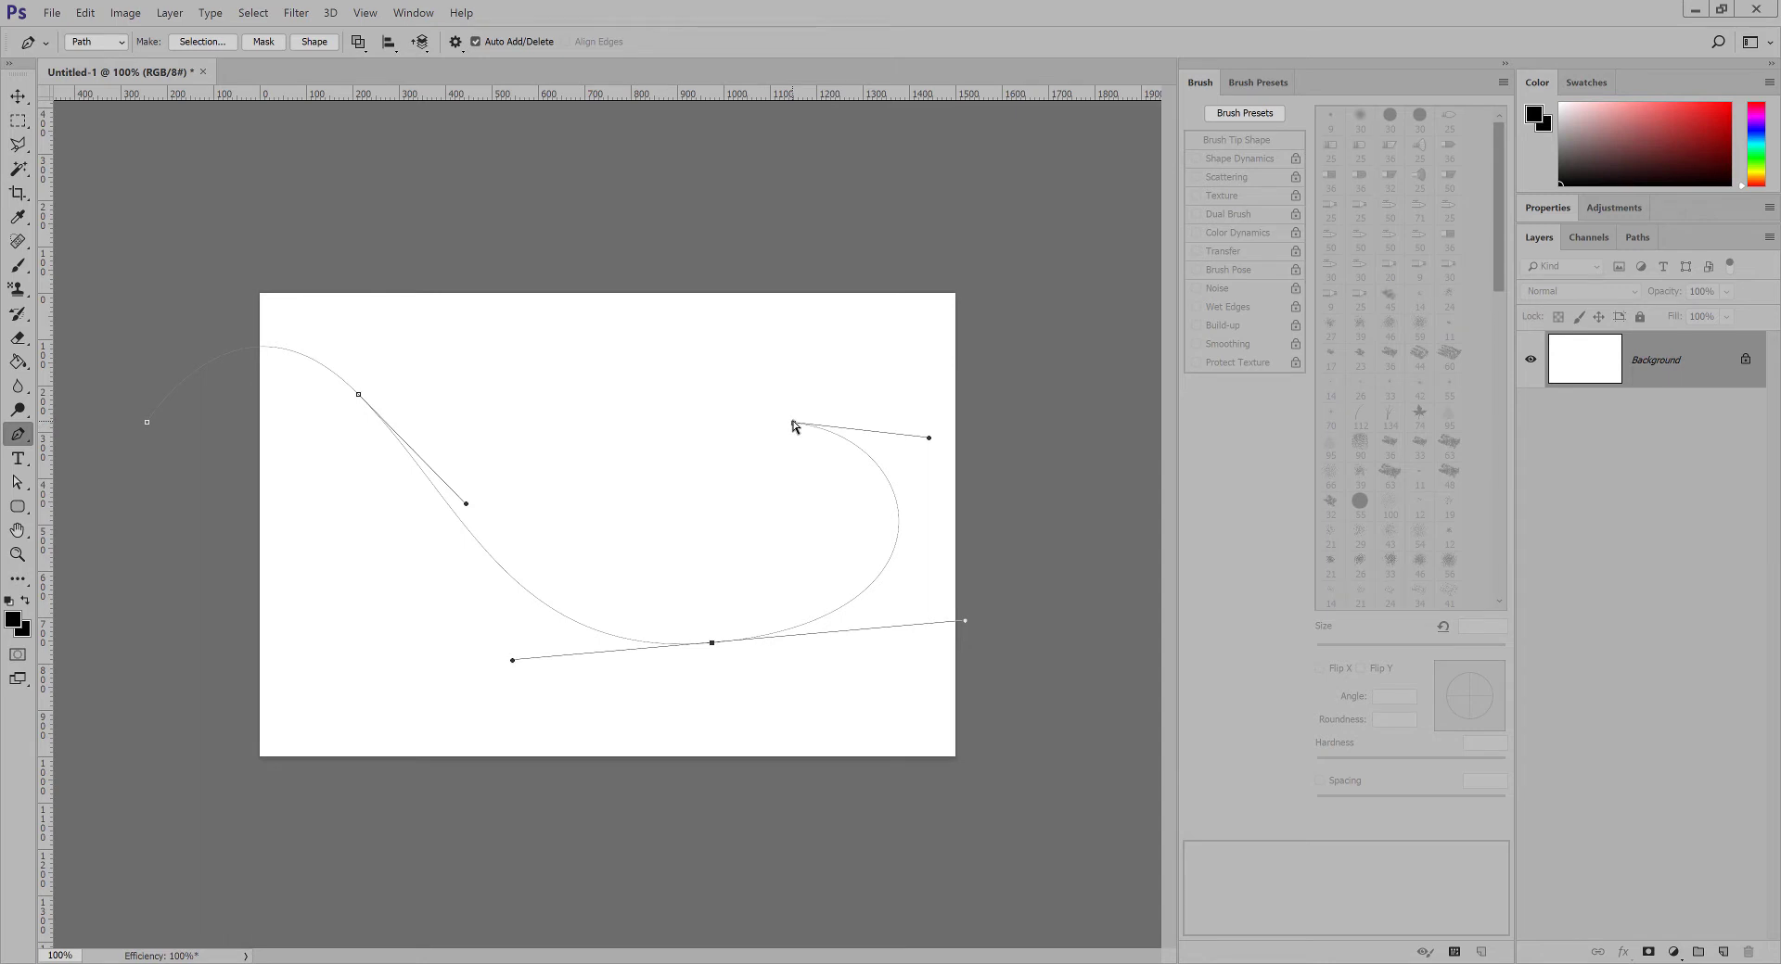
{"action": "mouse_move", "coordinate": [793, 423]}
{"action": "left_mouse_down"}
{"action": "mouse_move", "coordinate": [802, 410]}
{"action": "mouse_move", "coordinate": [794, 430]}
{"action": "left_mouse_up"}
{"action": "left_click_drag", "start_coordinate": [711, 642], "coordinate": [718, 657]}
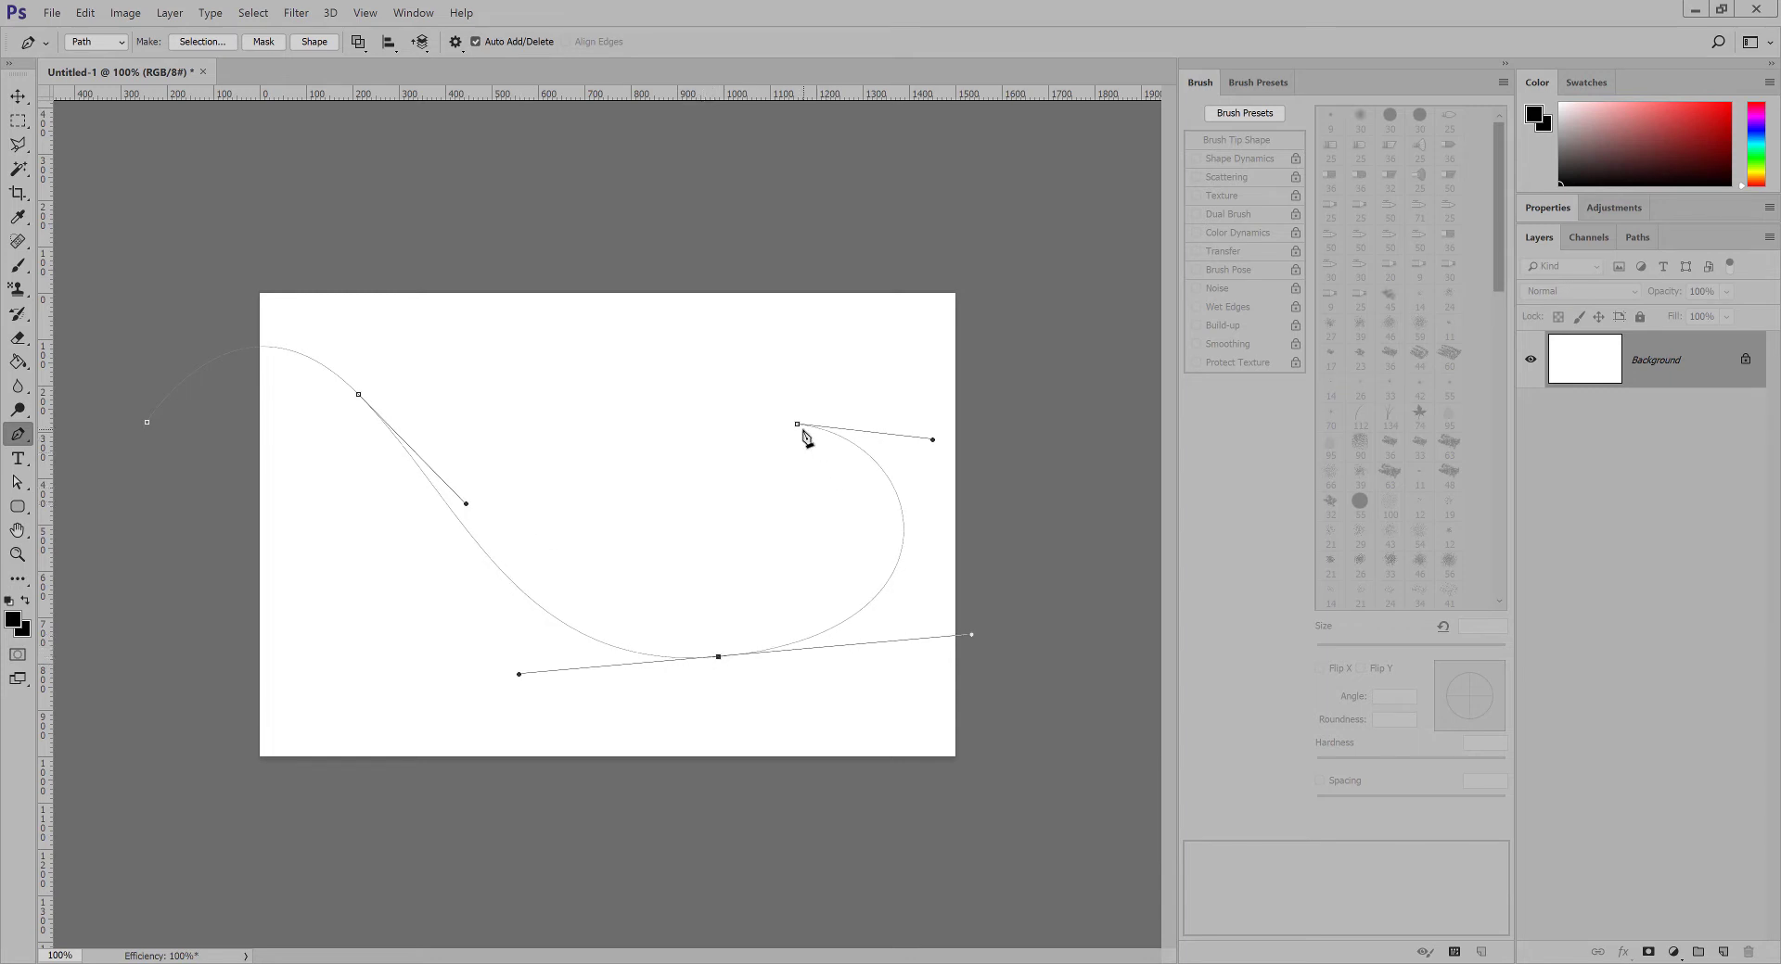
{"action": "left_click", "coordinate": [776, 419], "text": "ctrl"}
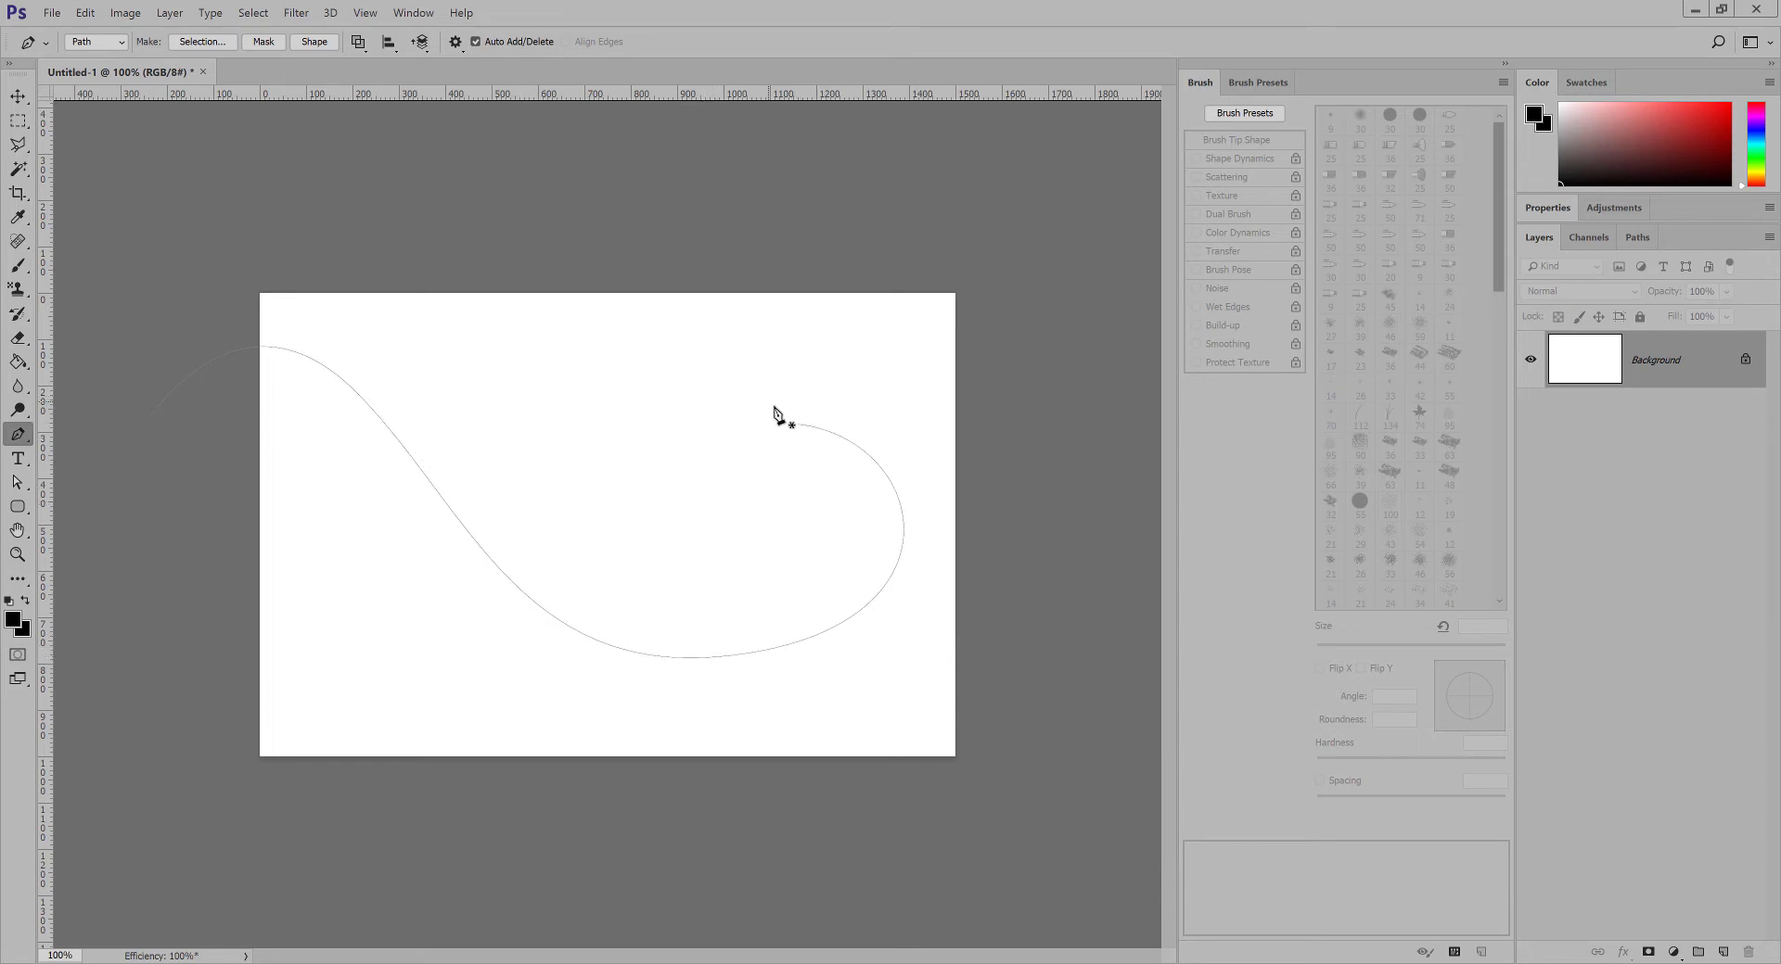
Select the whole path and move it slightly down the canvas.
{"action": "key", "text": "a"}
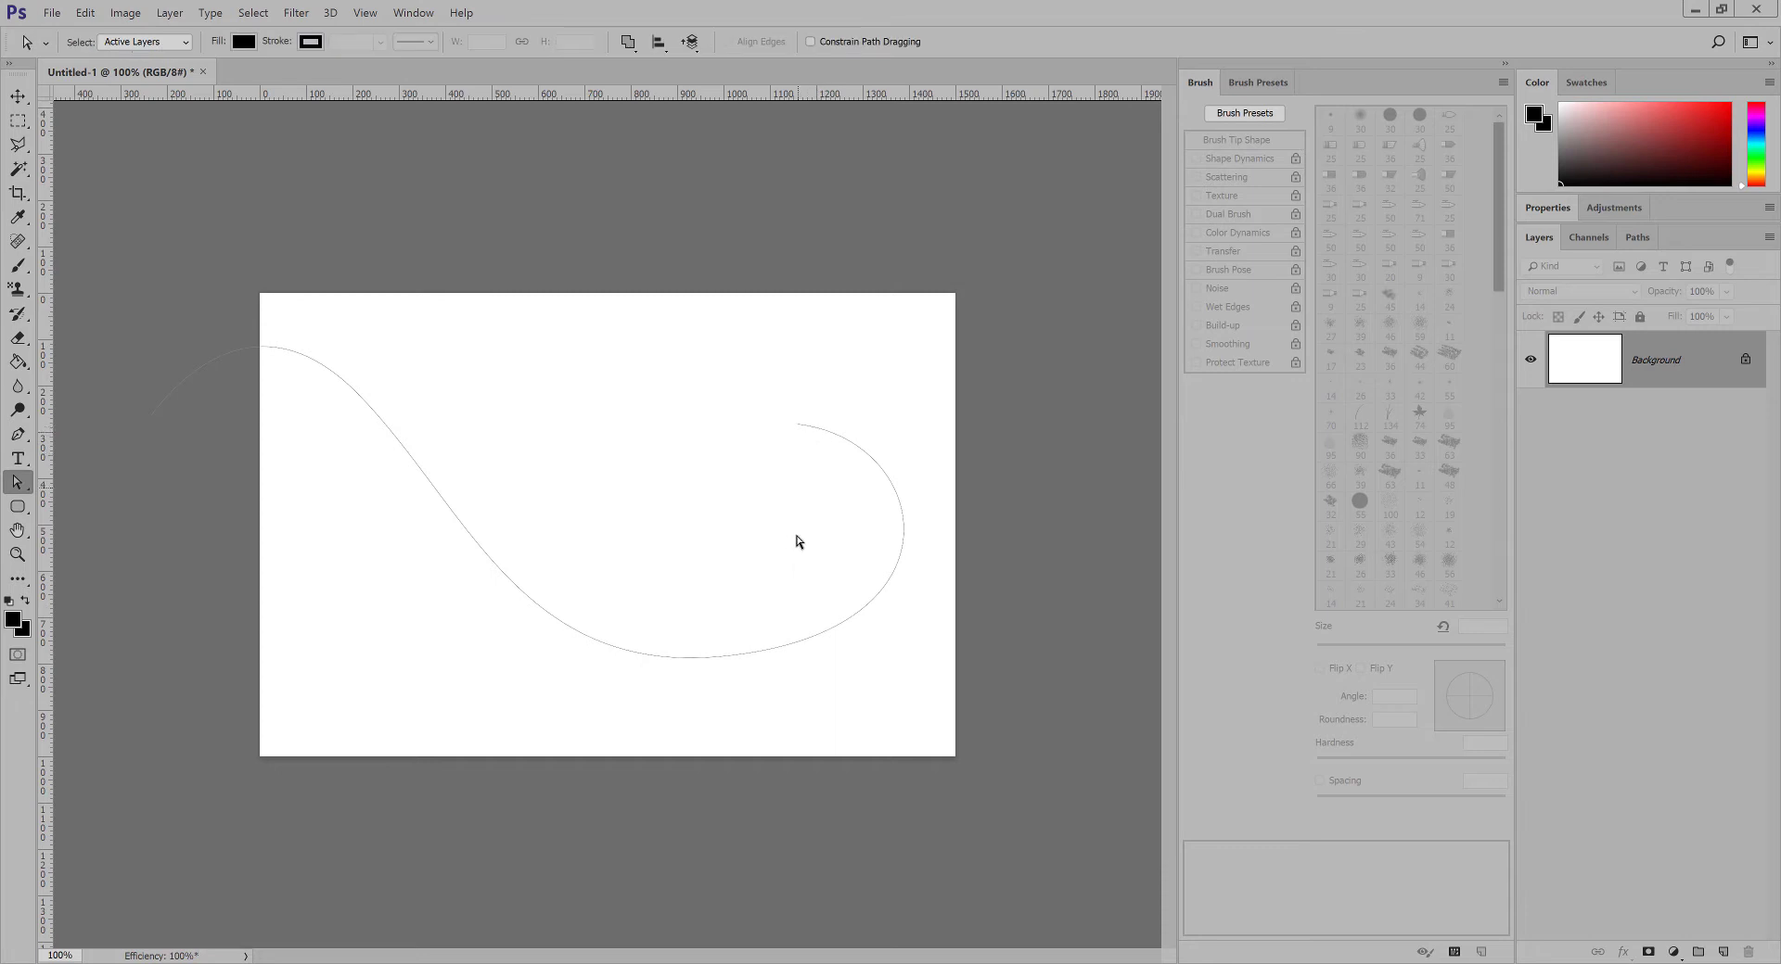
{"action": "left_click", "coordinate": [798, 427]}
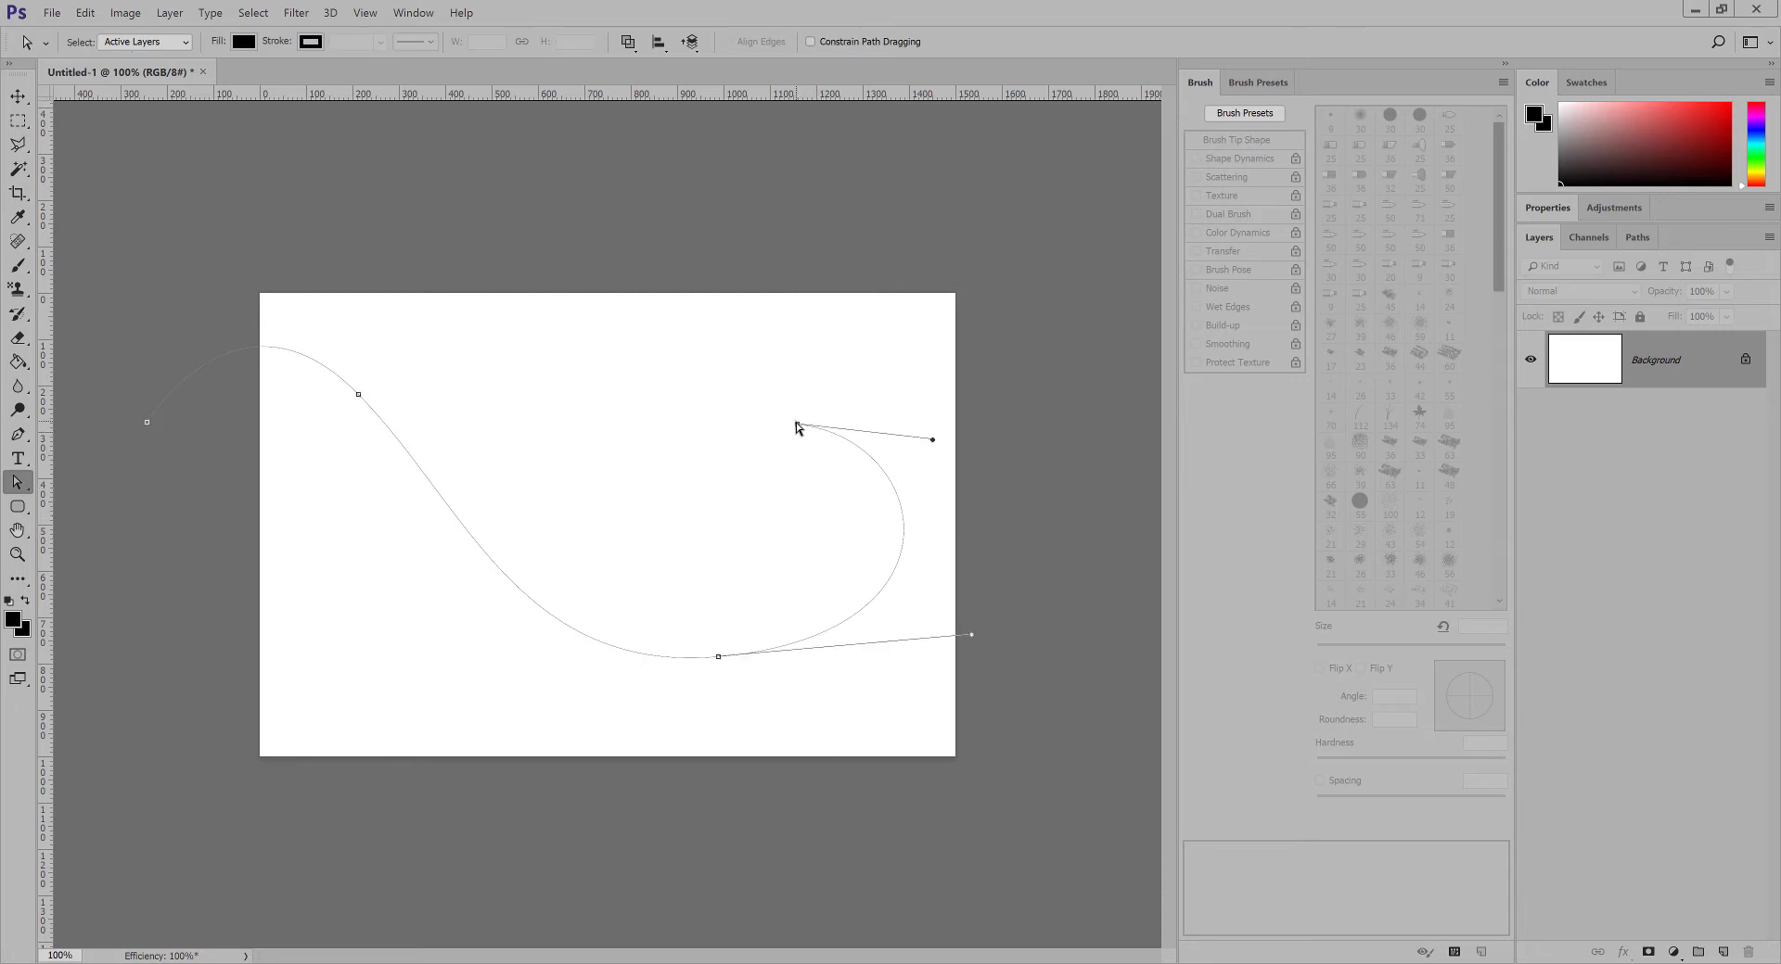
{"action": "left_click_drag", "start_coordinate": [795, 423], "coordinate": [799, 427]}
{"action": "left_click", "coordinate": [799, 428]}
{"action": "left_click_drag", "start_coordinate": [778, 398], "coordinate": [791, 449]}
Move the path's upper-right end anchor up and left with Direct Selection, tilt its handle, and return to the Pen tool.
{"action": "key", "text": "shift+a"}
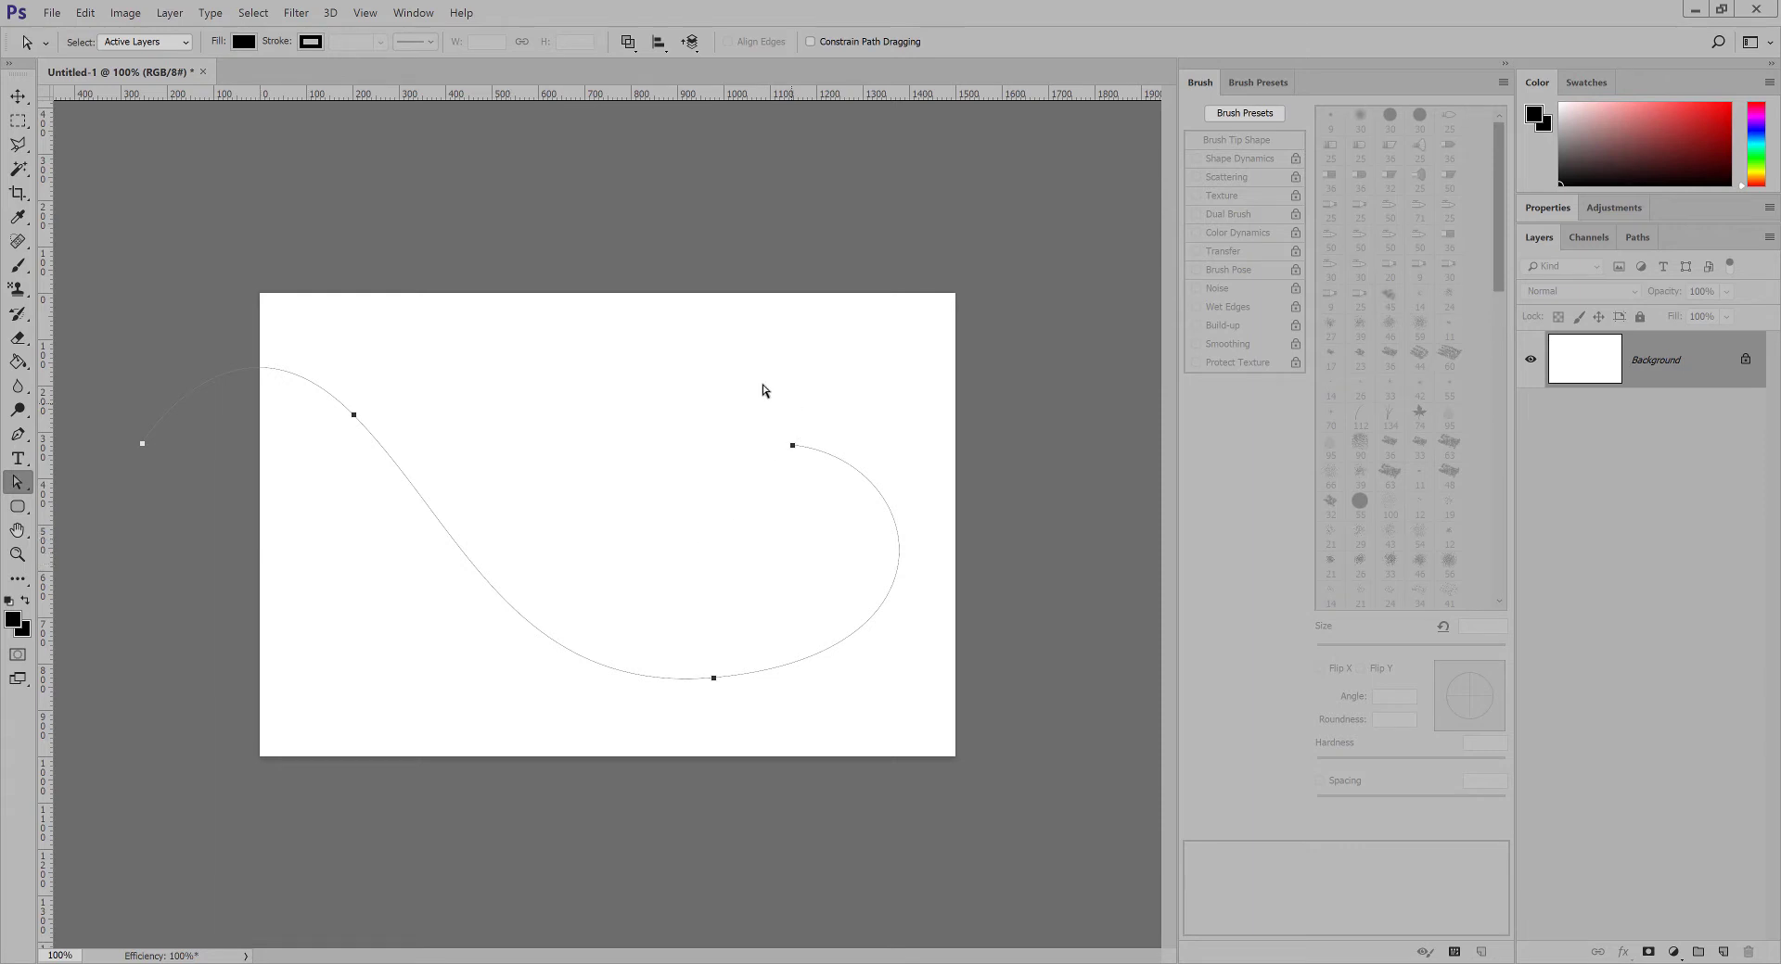
{"action": "key", "text": "shift+a"}
{"action": "left_click_drag", "start_coordinate": [744, 382], "coordinate": [793, 431]}
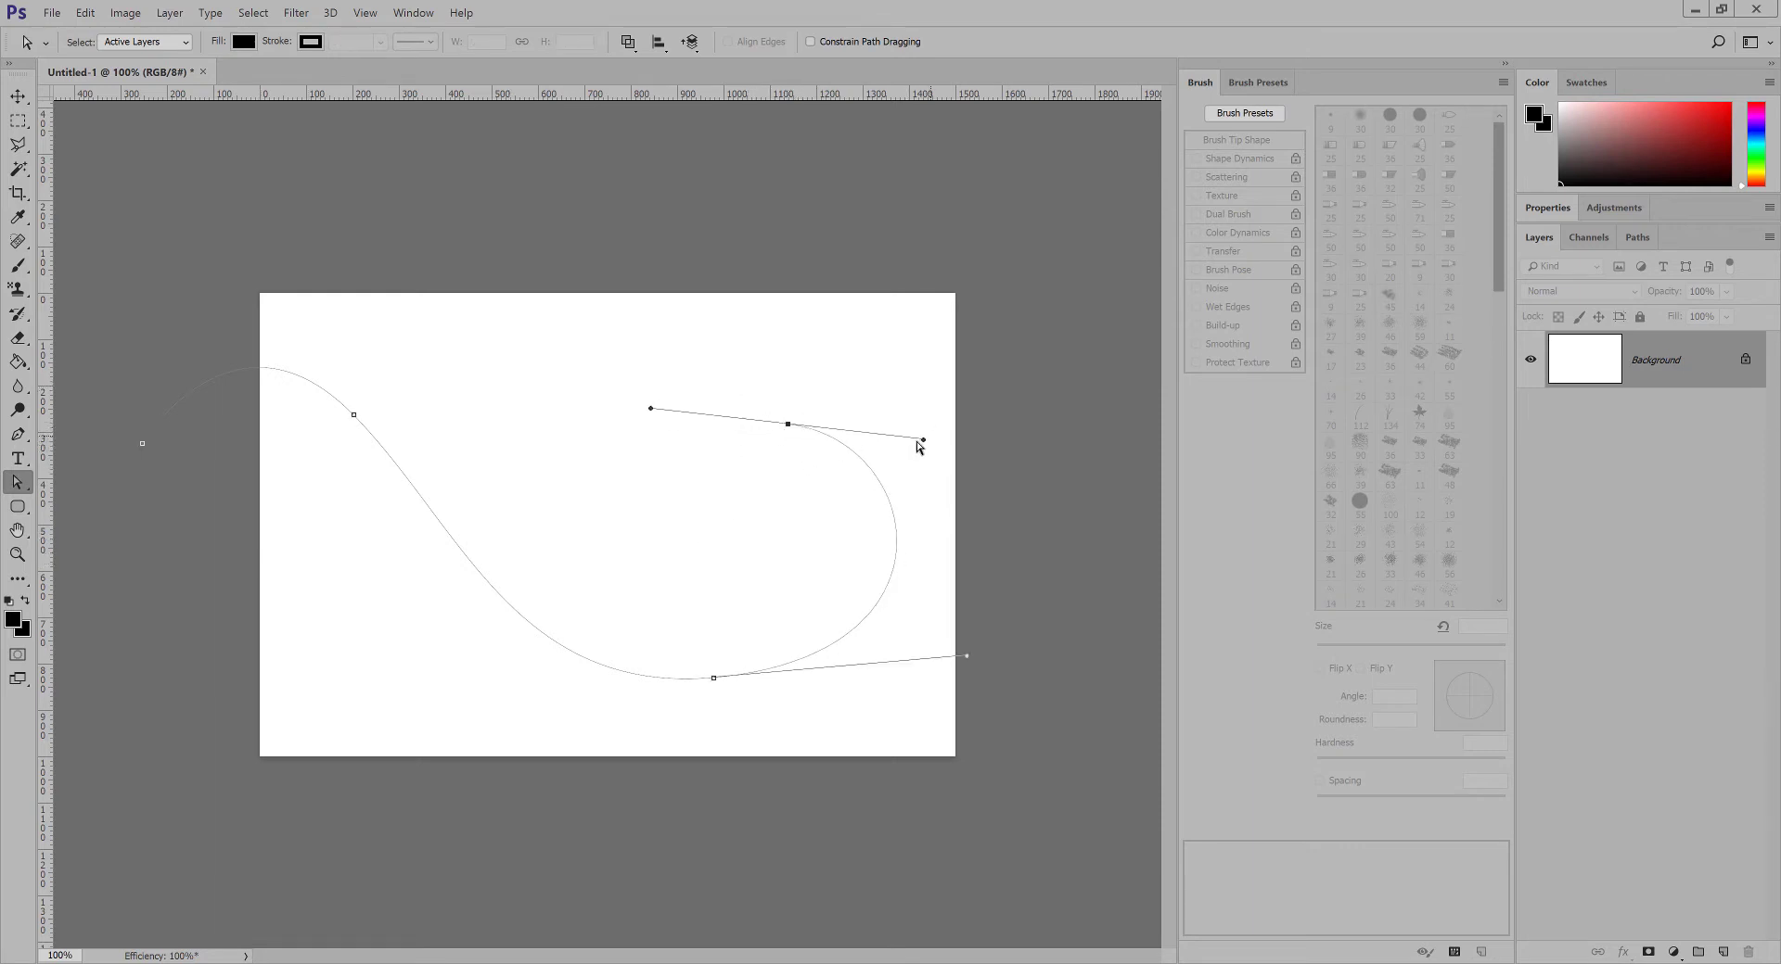
{"action": "mouse_move", "coordinate": [923, 441]}
{"action": "left_mouse_down"}
{"action": "mouse_move", "coordinate": [932, 464]}
{"action": "mouse_move", "coordinate": [913, 466]}
{"action": "mouse_move", "coordinate": [918, 452]}
{"action": "left_mouse_up"}
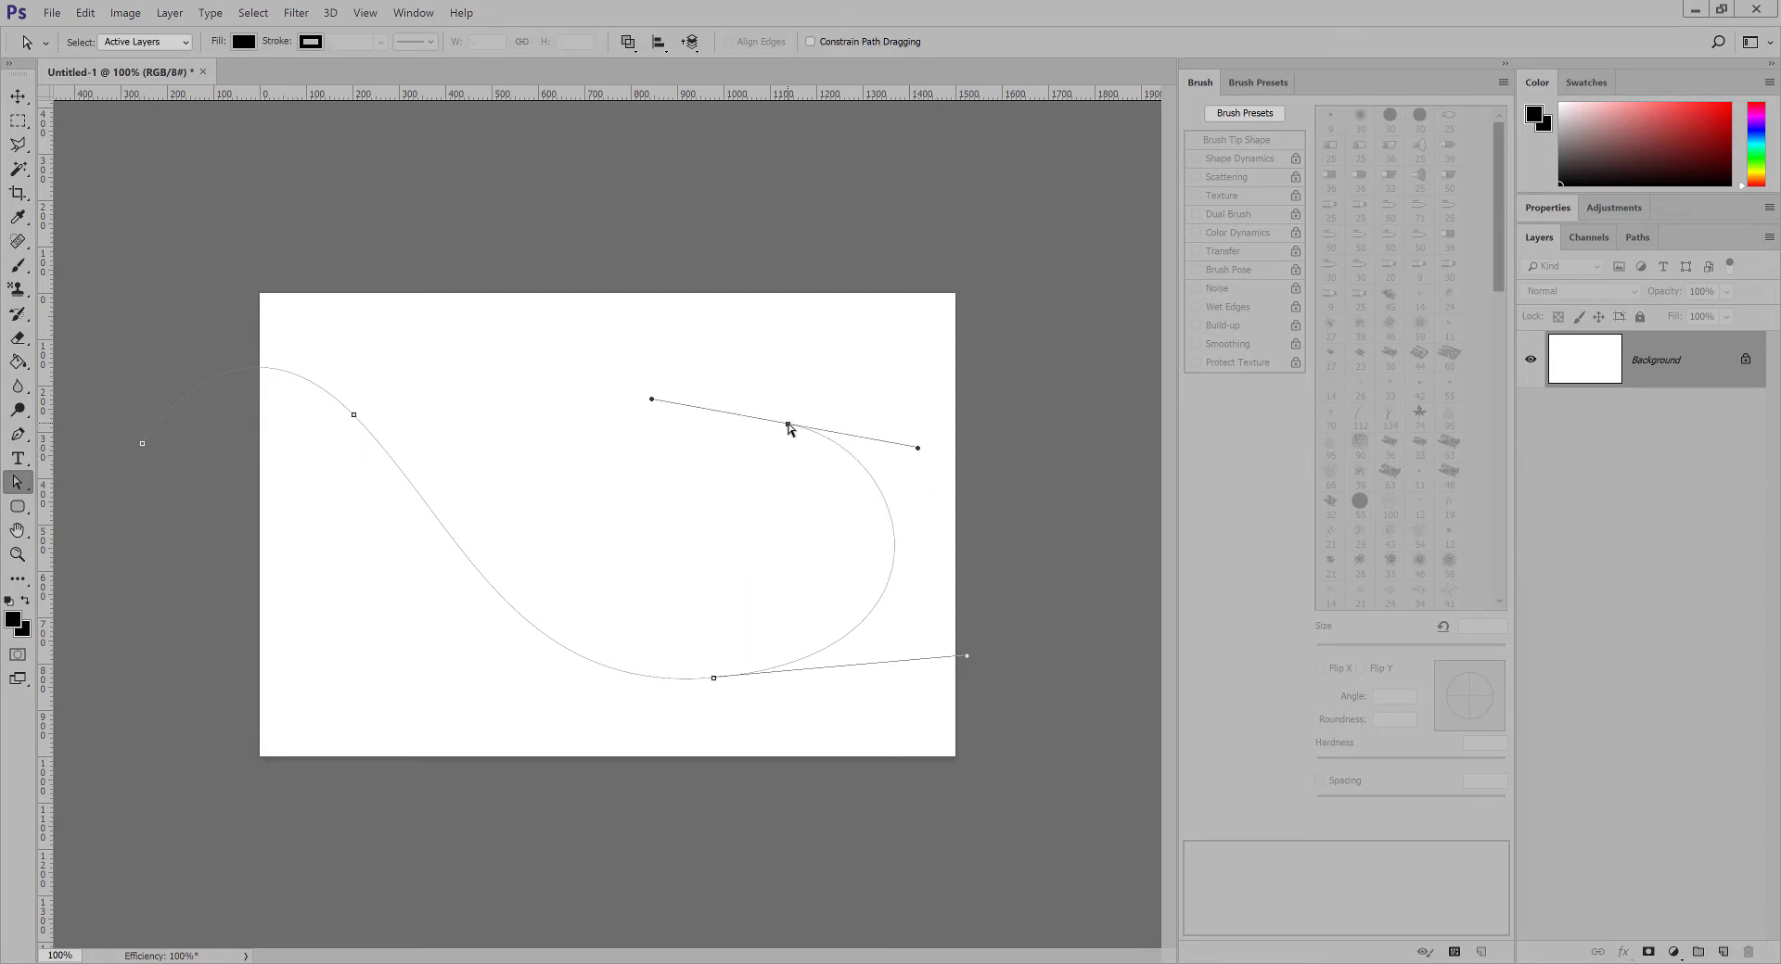
{"action": "left_click_drag", "start_coordinate": [788, 426], "coordinate": [768, 418]}
{"action": "key", "text": "p"}
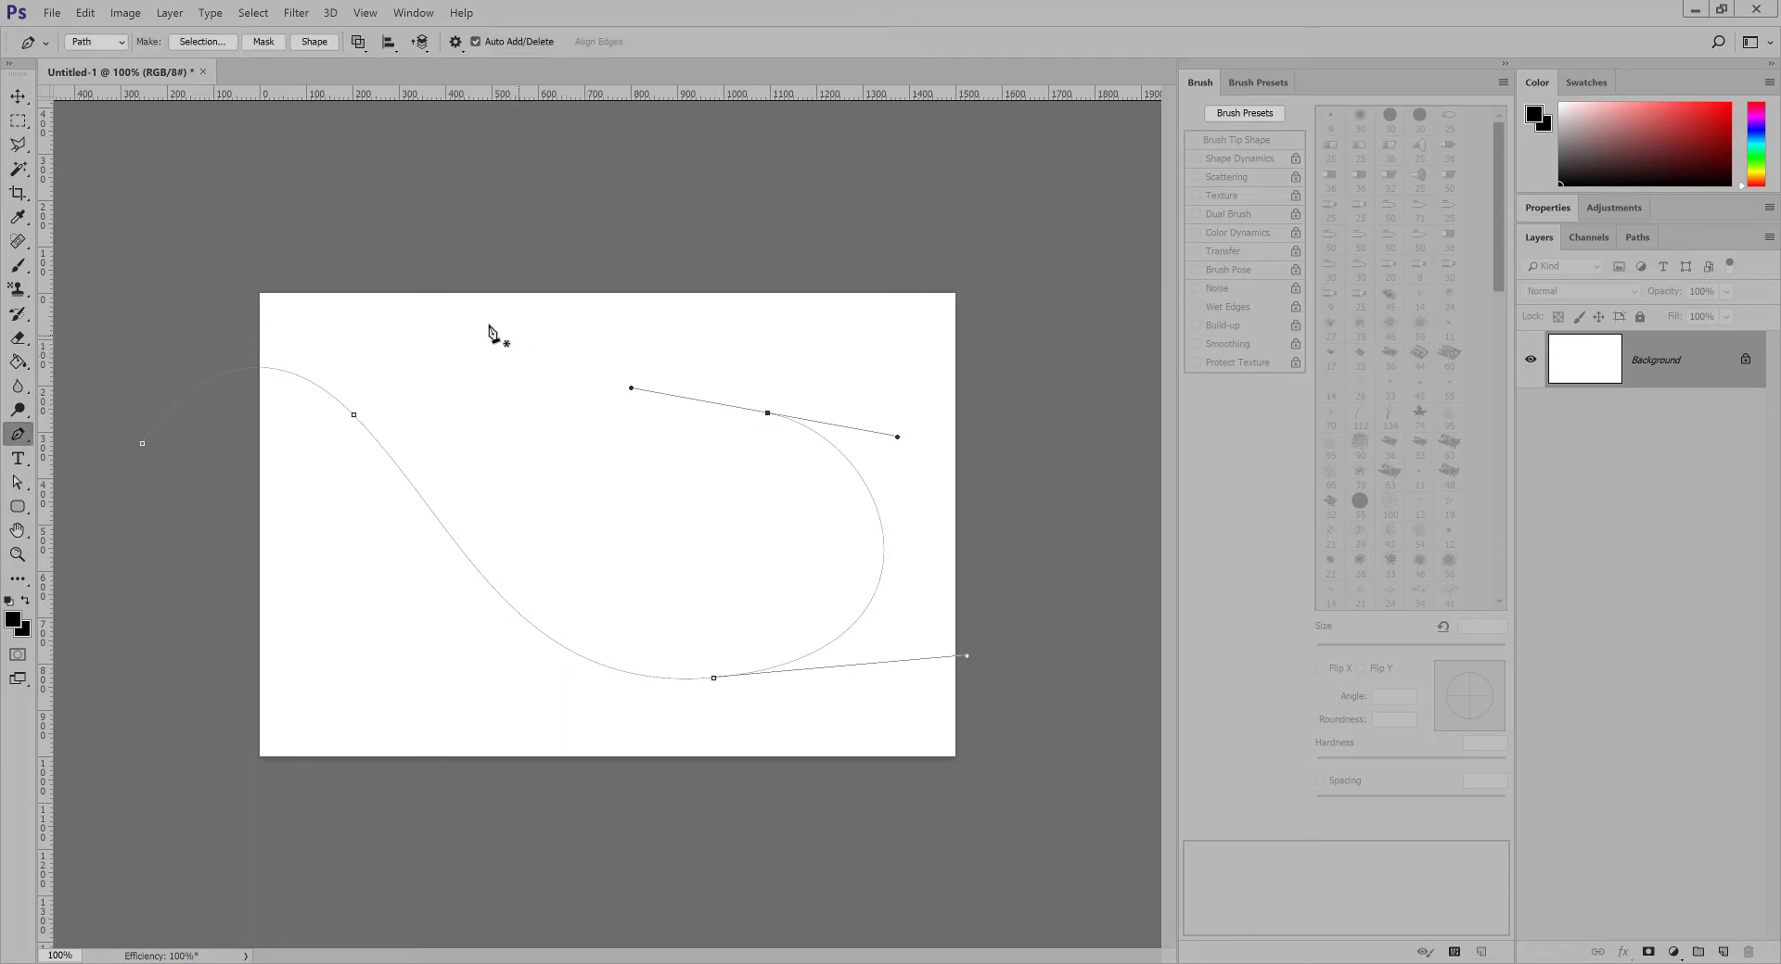
{"action": "left_click_drag", "start_coordinate": [520, 193], "coordinate": [487, 128]}
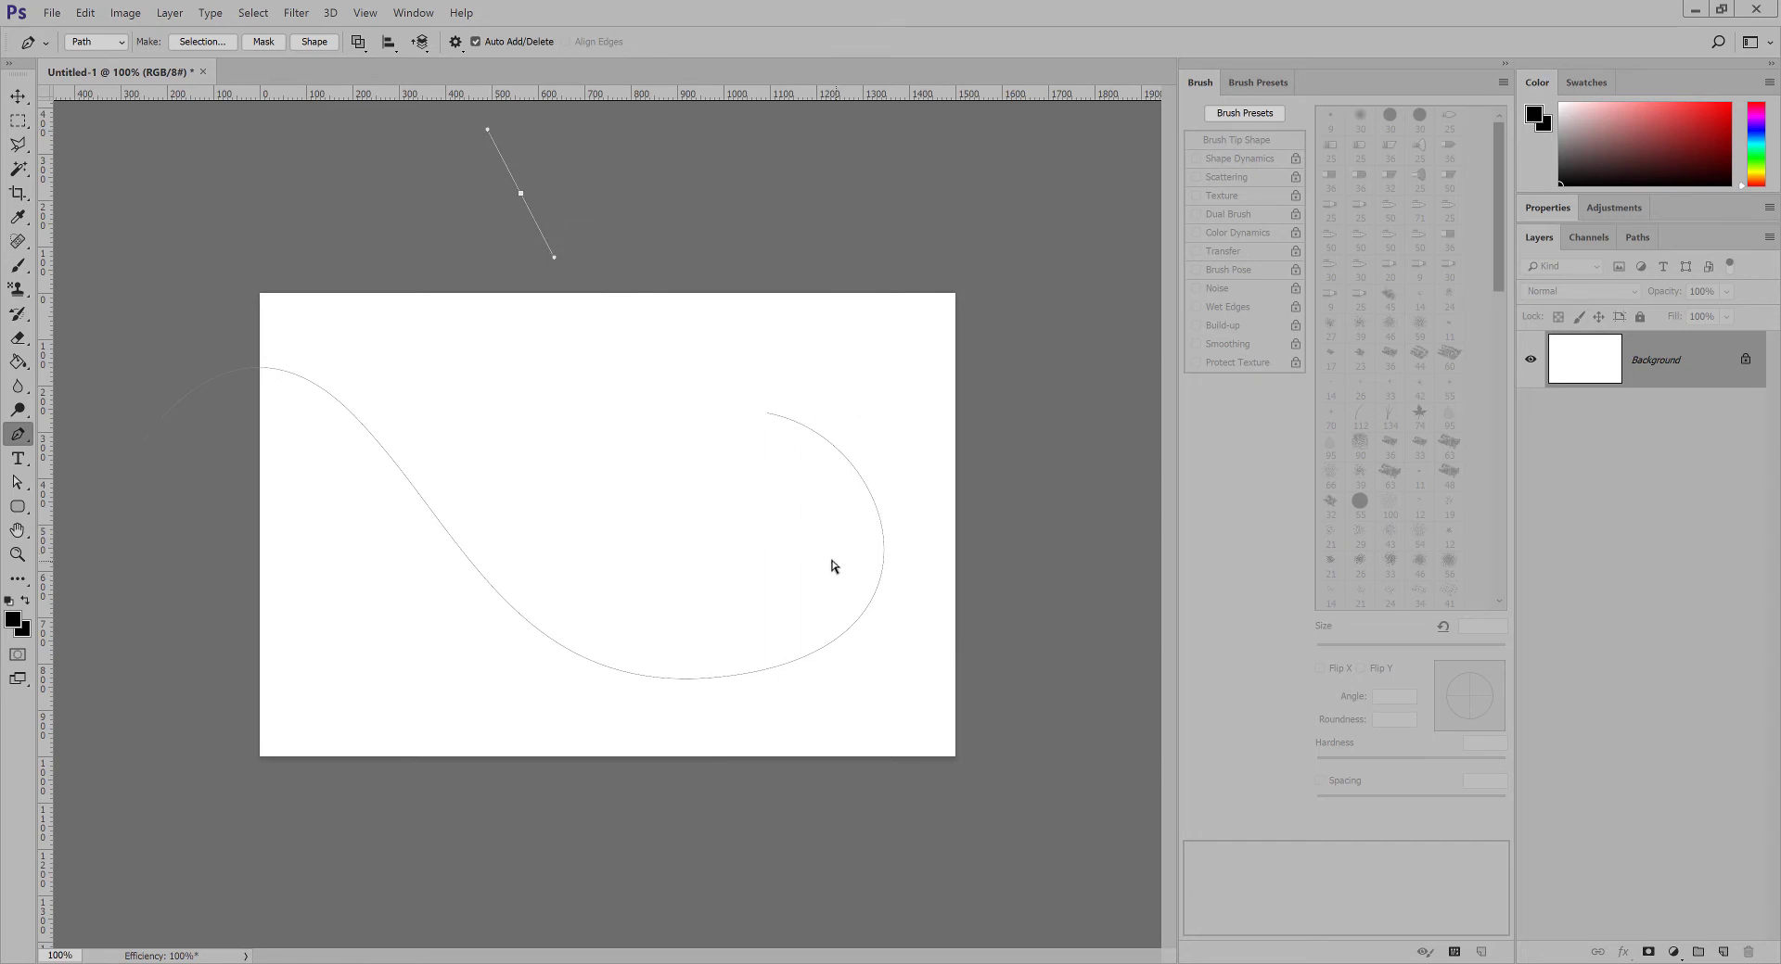
{"action": "key", "text": "ctrl+z"}
{"action": "left_click_drag", "start_coordinate": [488, 205], "coordinate": [415, 144]}
{"action": "key", "text": "ctrl+z"}
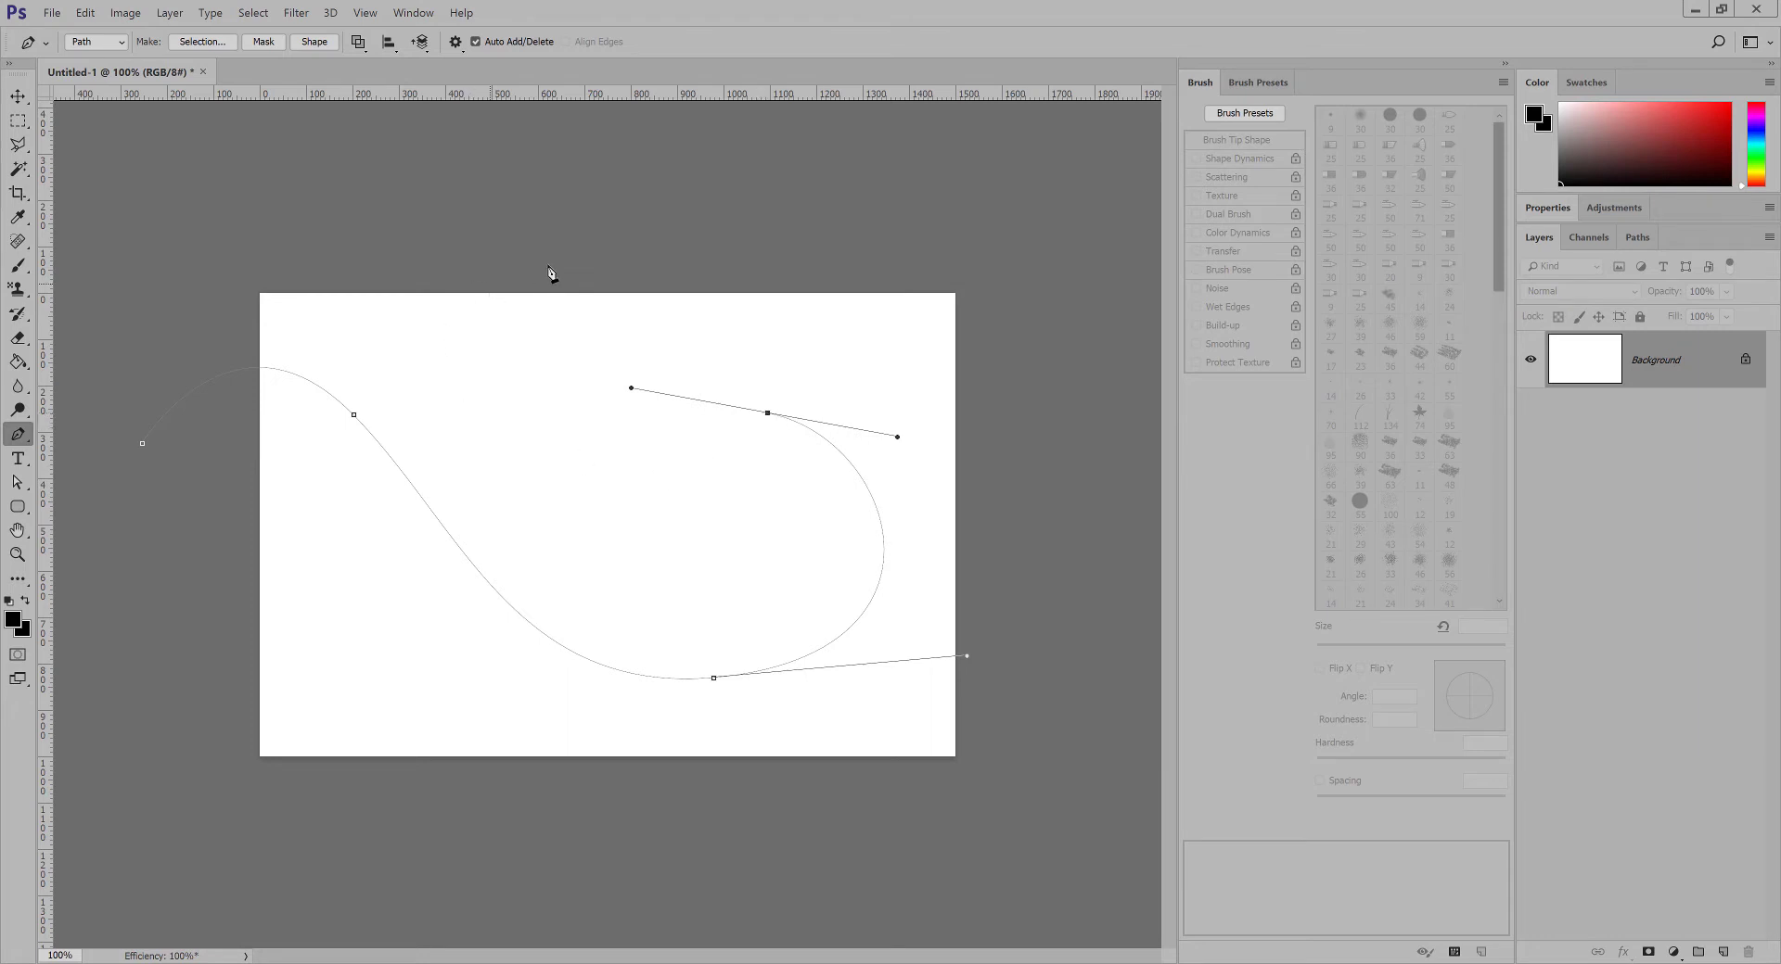
Extend the path from its upper-right end to a curved anchor above the canvas, and refine the anchors and handles of the bend.
{"action": "left_click_drag", "start_coordinate": [499, 218], "coordinate": [558, 100]}
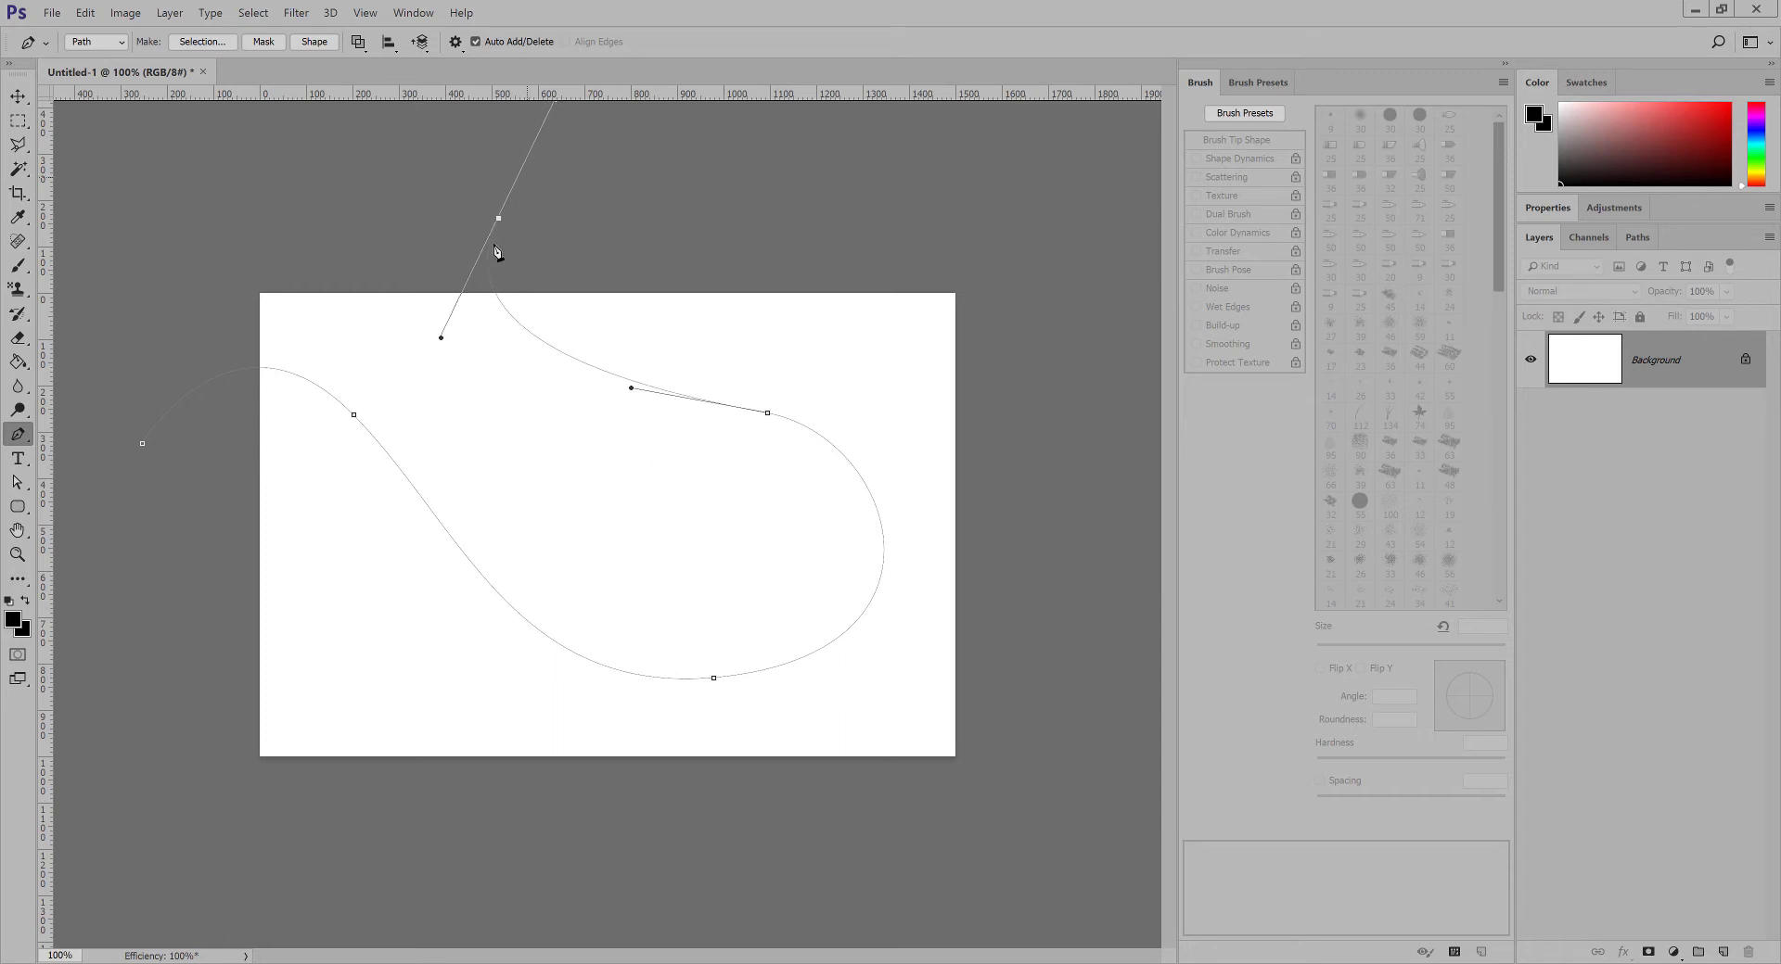
{"action": "left_click_drag", "start_coordinate": [498, 218], "coordinate": [521, 181]}
{"action": "left_click_drag", "start_coordinate": [440, 297], "coordinate": [421, 290]}
{"action": "mouse_move", "coordinate": [767, 415]}
{"action": "left_mouse_down"}
{"action": "mouse_move", "coordinate": [803, 425]}
{"action": "mouse_move", "coordinate": [789, 405]}
{"action": "left_mouse_up"}
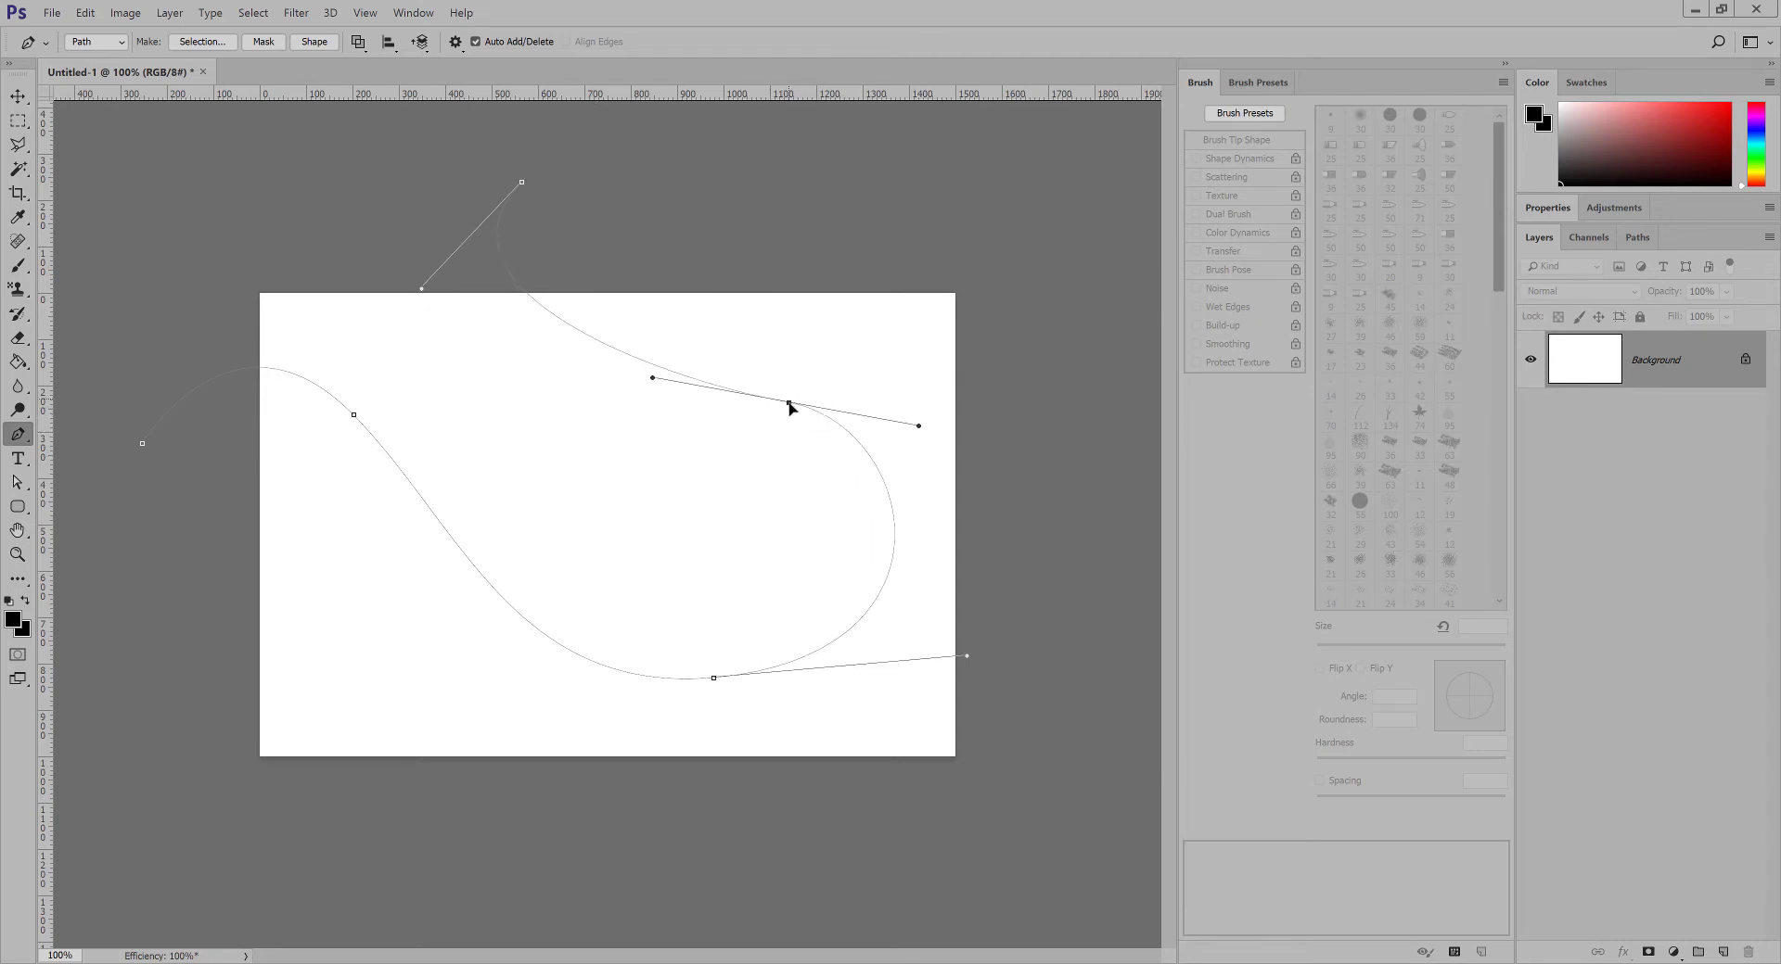
{"action": "left_click_drag", "start_coordinate": [918, 427], "coordinate": [918, 437]}
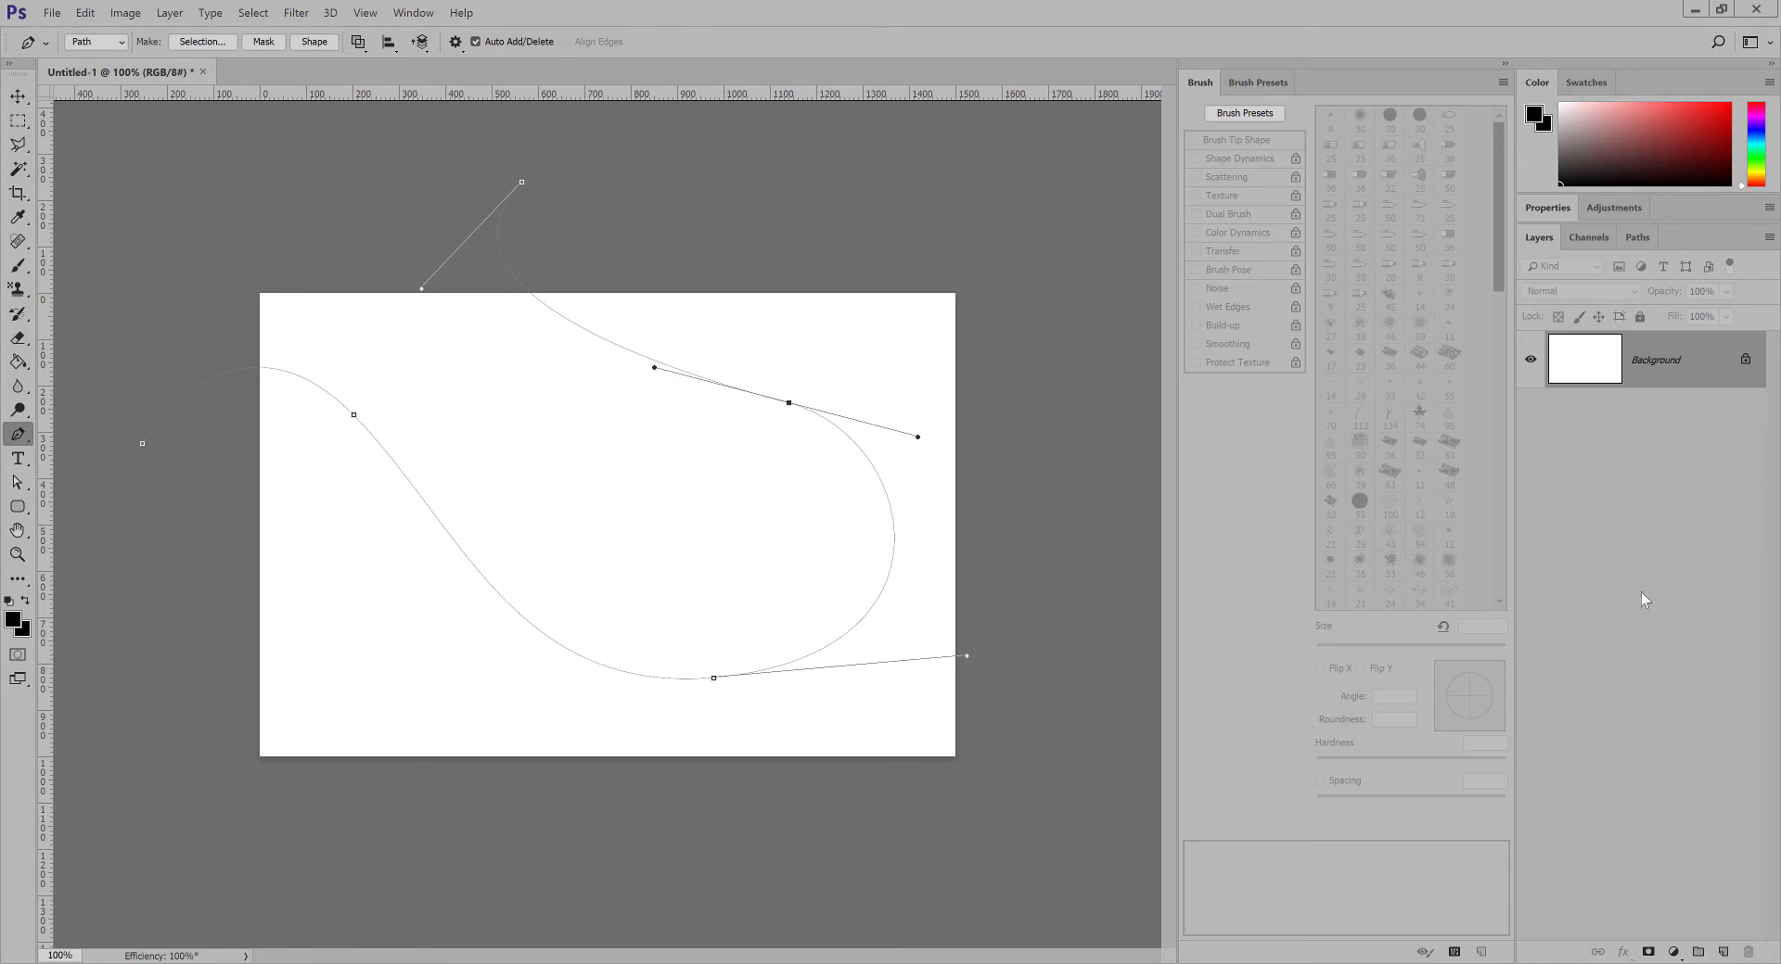
Save the work path under the name P1 and deselect it.
{"action": "left_click", "coordinate": [1638, 238]}
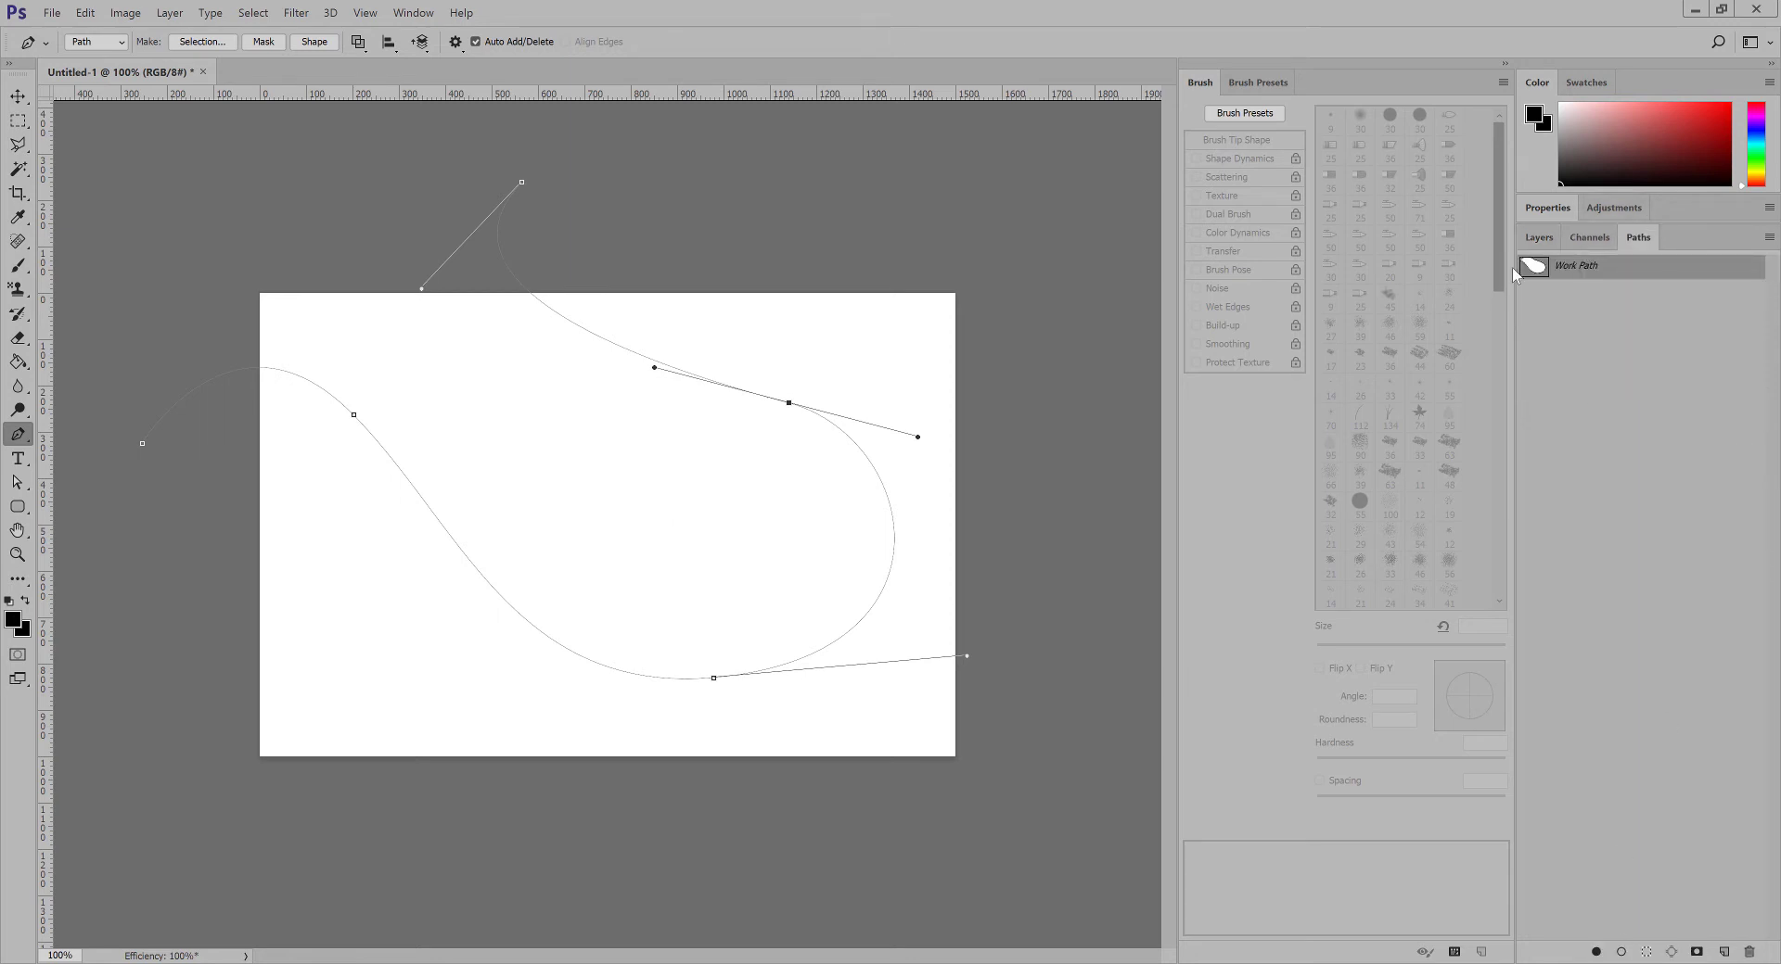
{"action": "double_click", "coordinate": [1585, 268]}
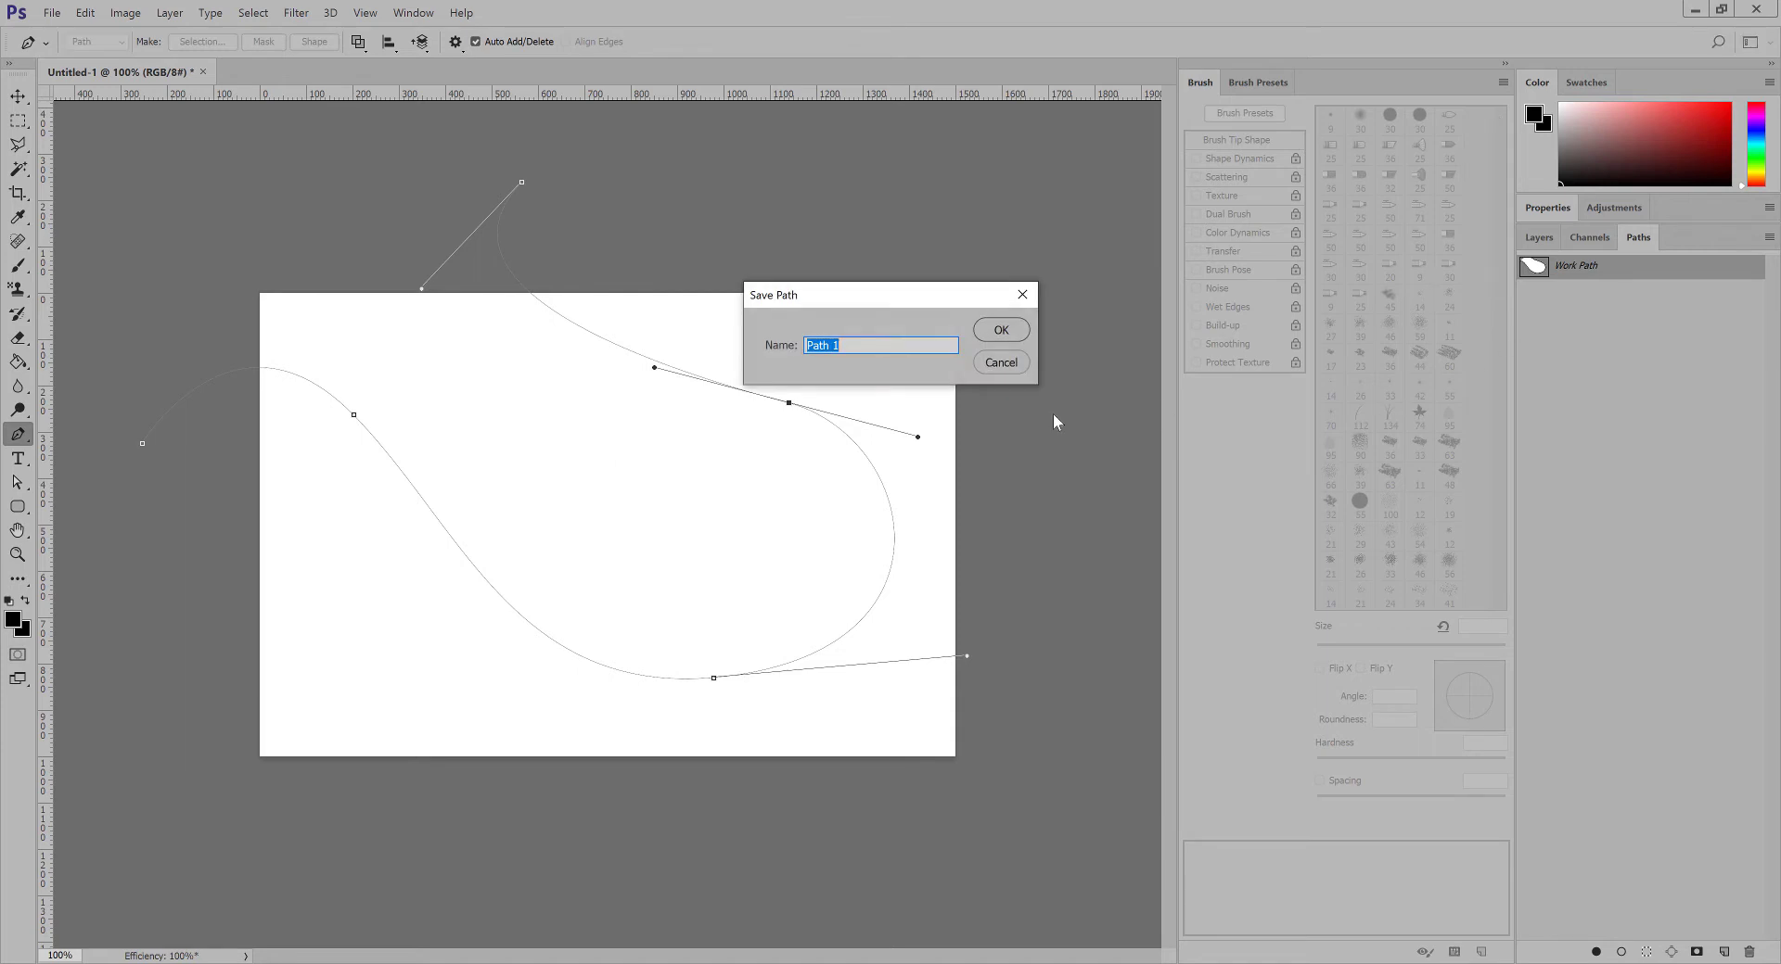
{"action": "key", "text": "Return"}
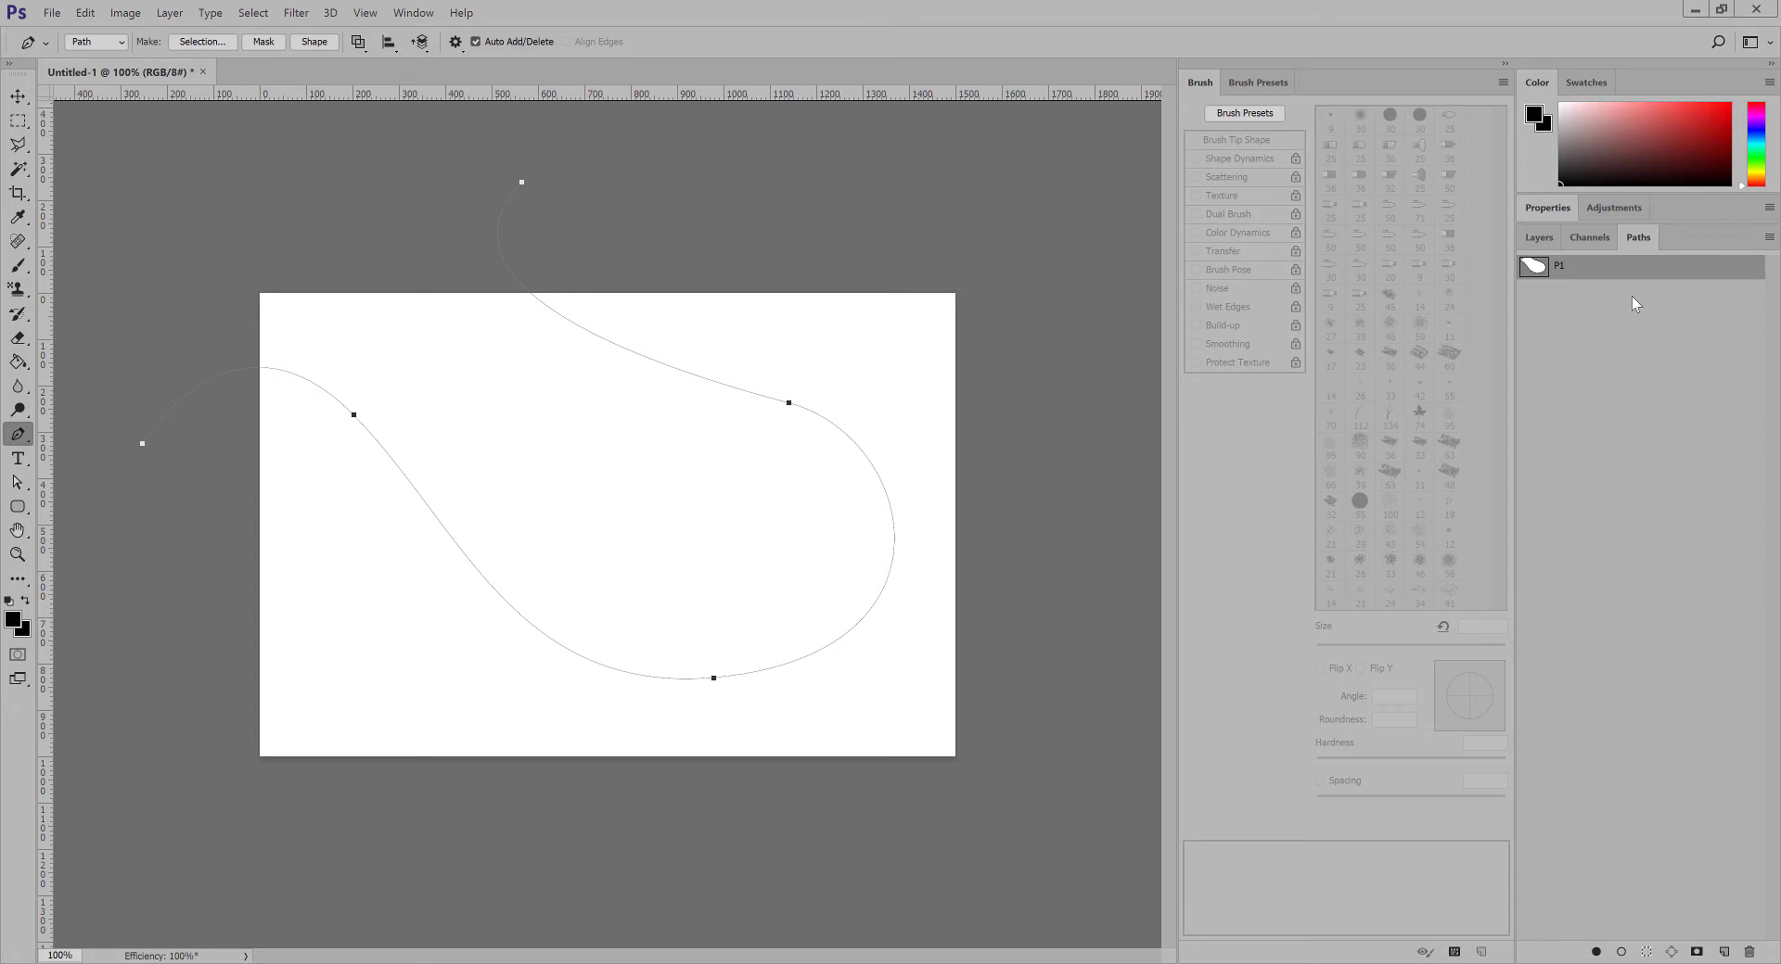
{"action": "left_click", "coordinate": [1567, 343]}
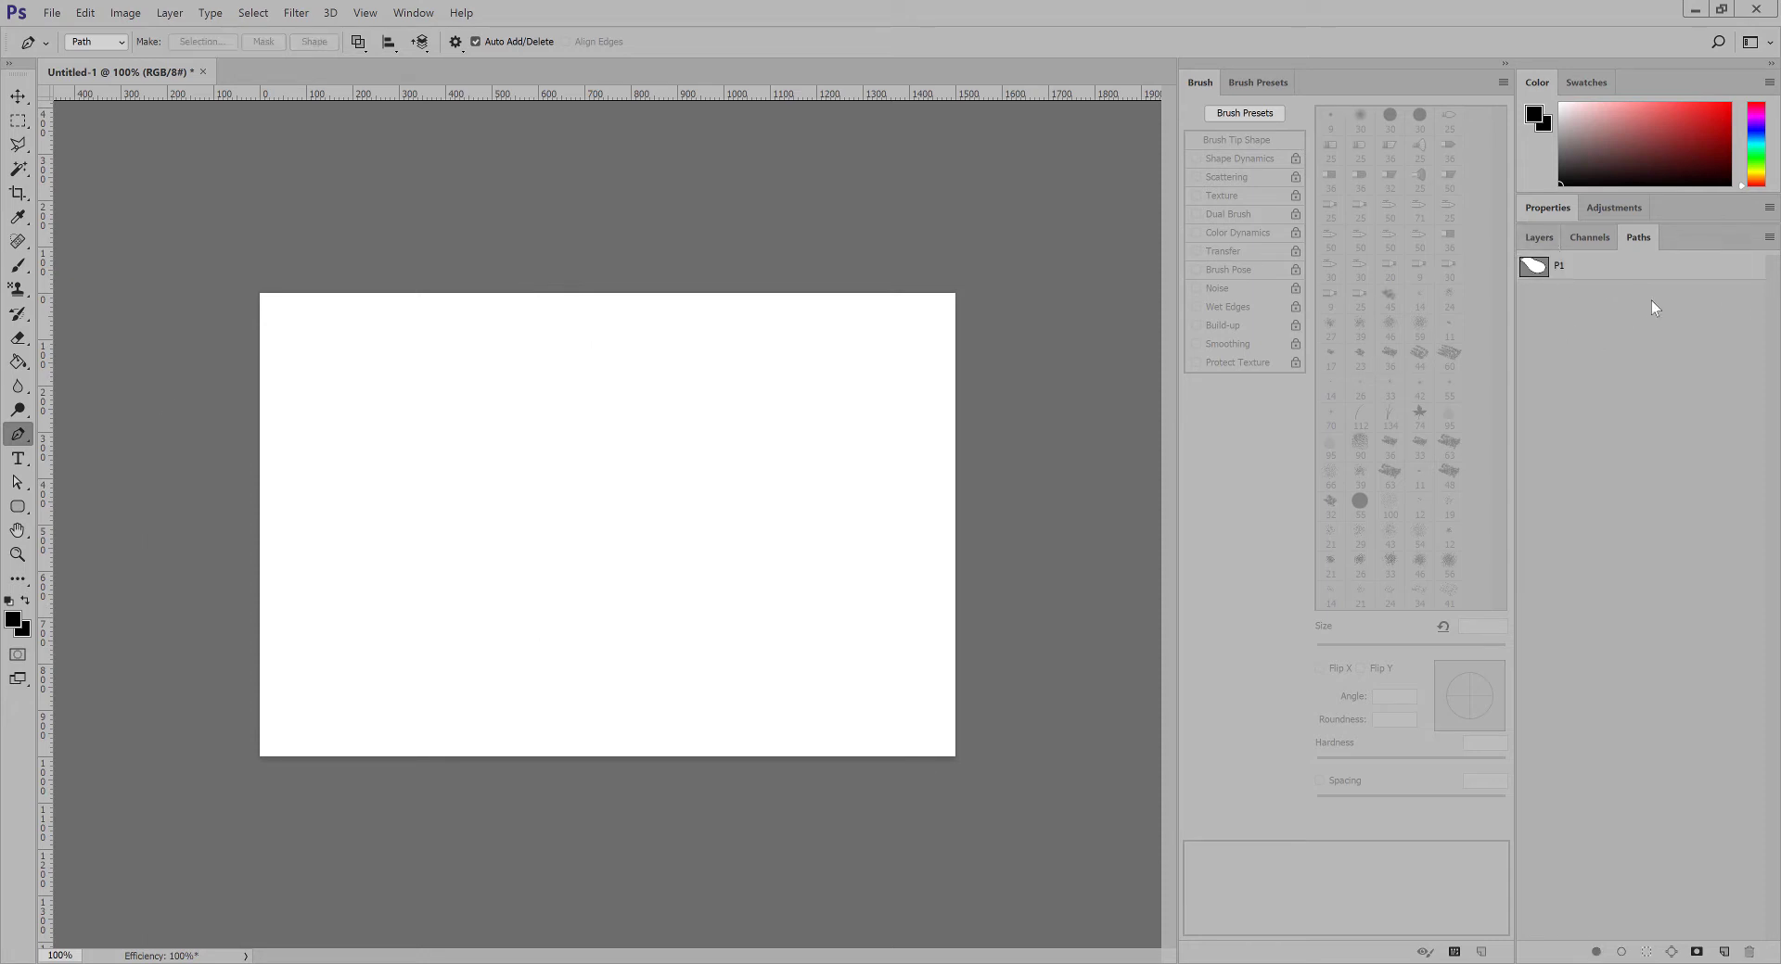
Select the saved path P1 and add a new empty layer above the Background.
{"action": "left_click", "coordinate": [1581, 269]}
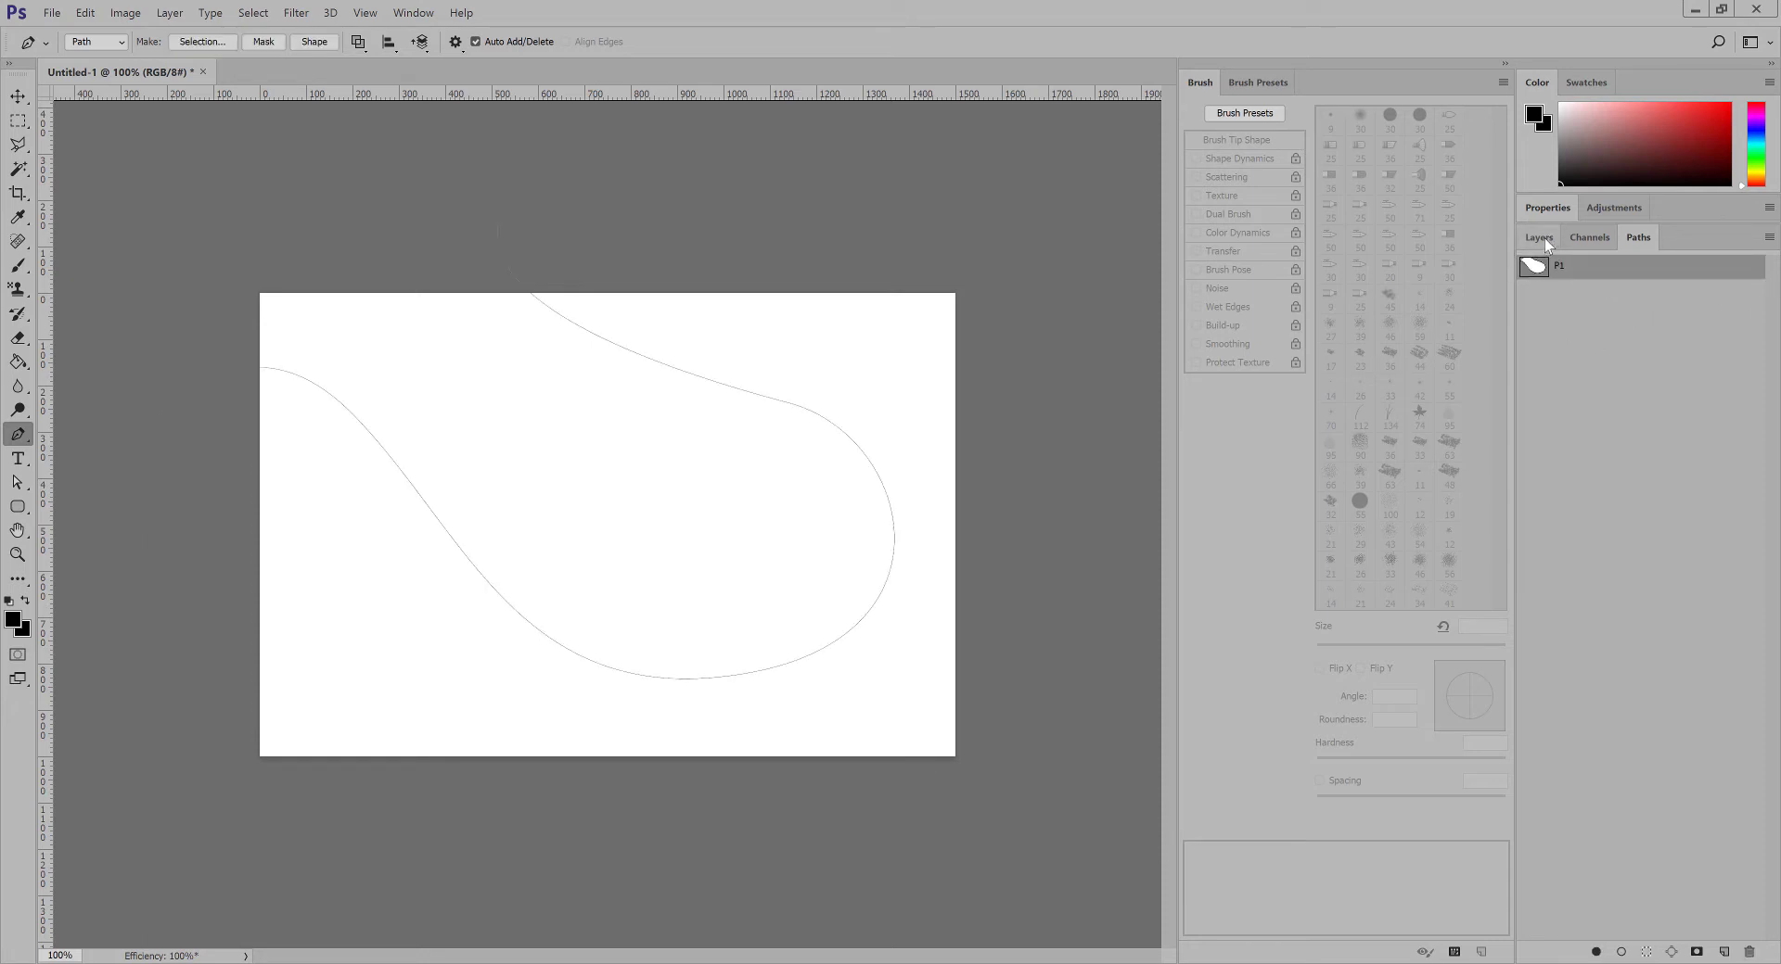
{"action": "left_click", "coordinate": [1544, 237]}
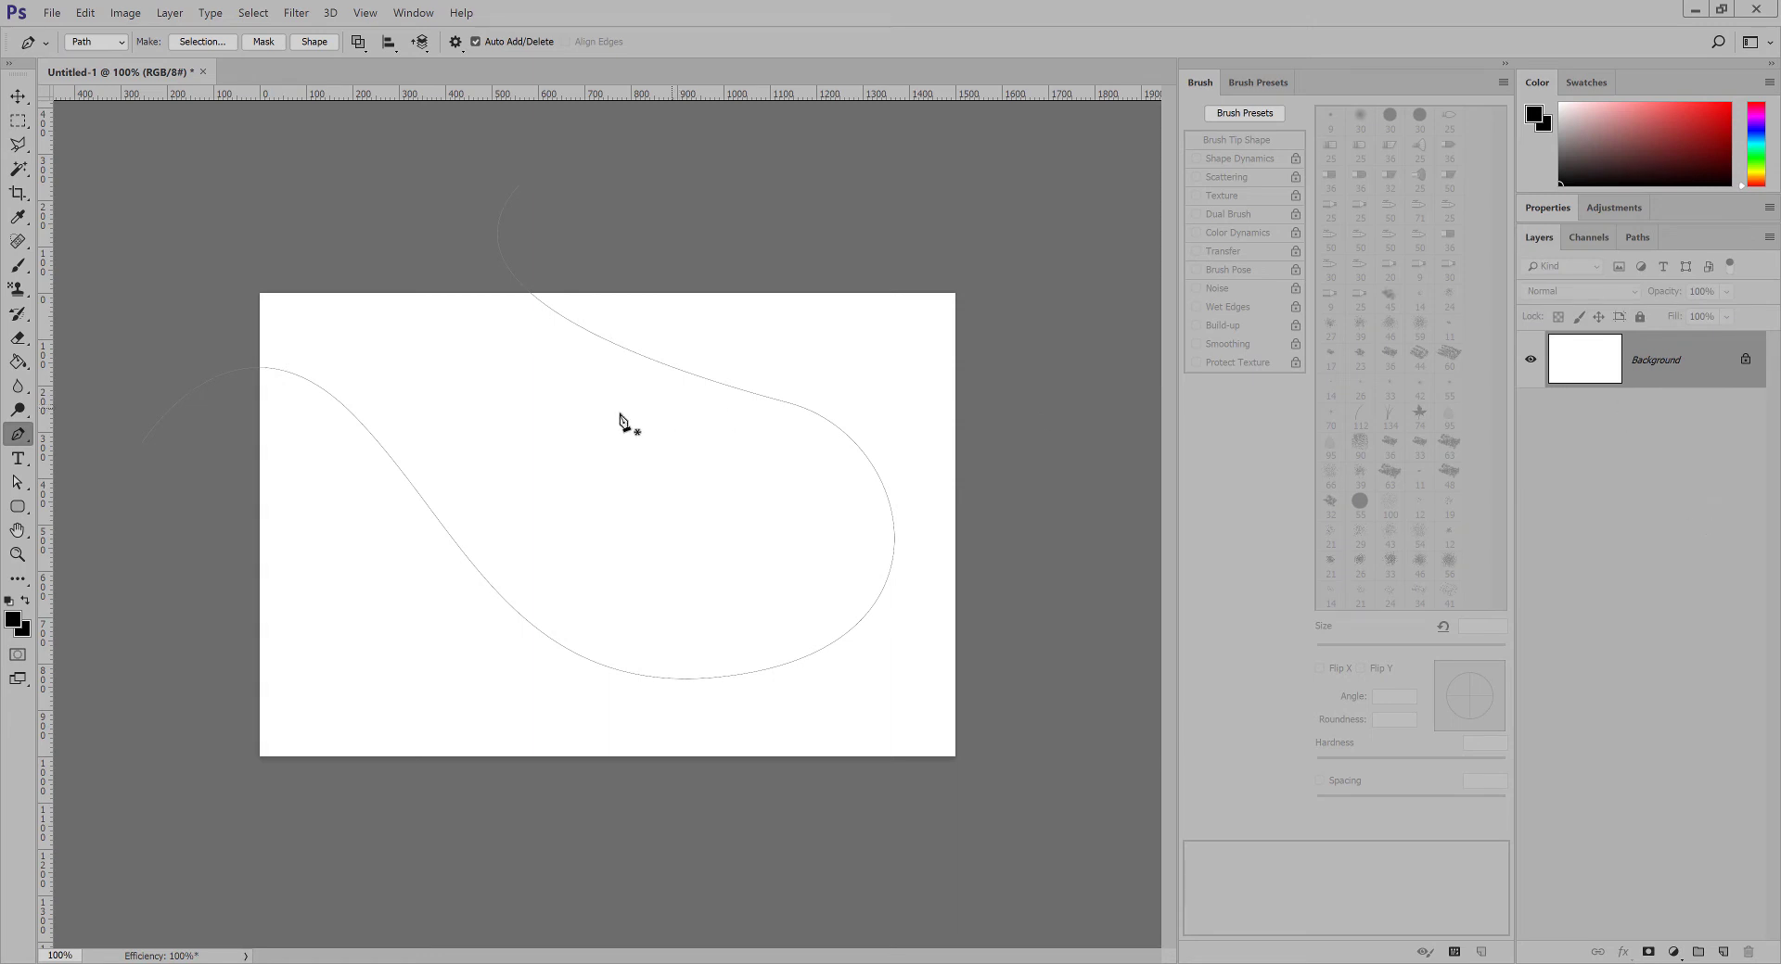
{"action": "key", "text": "v"}
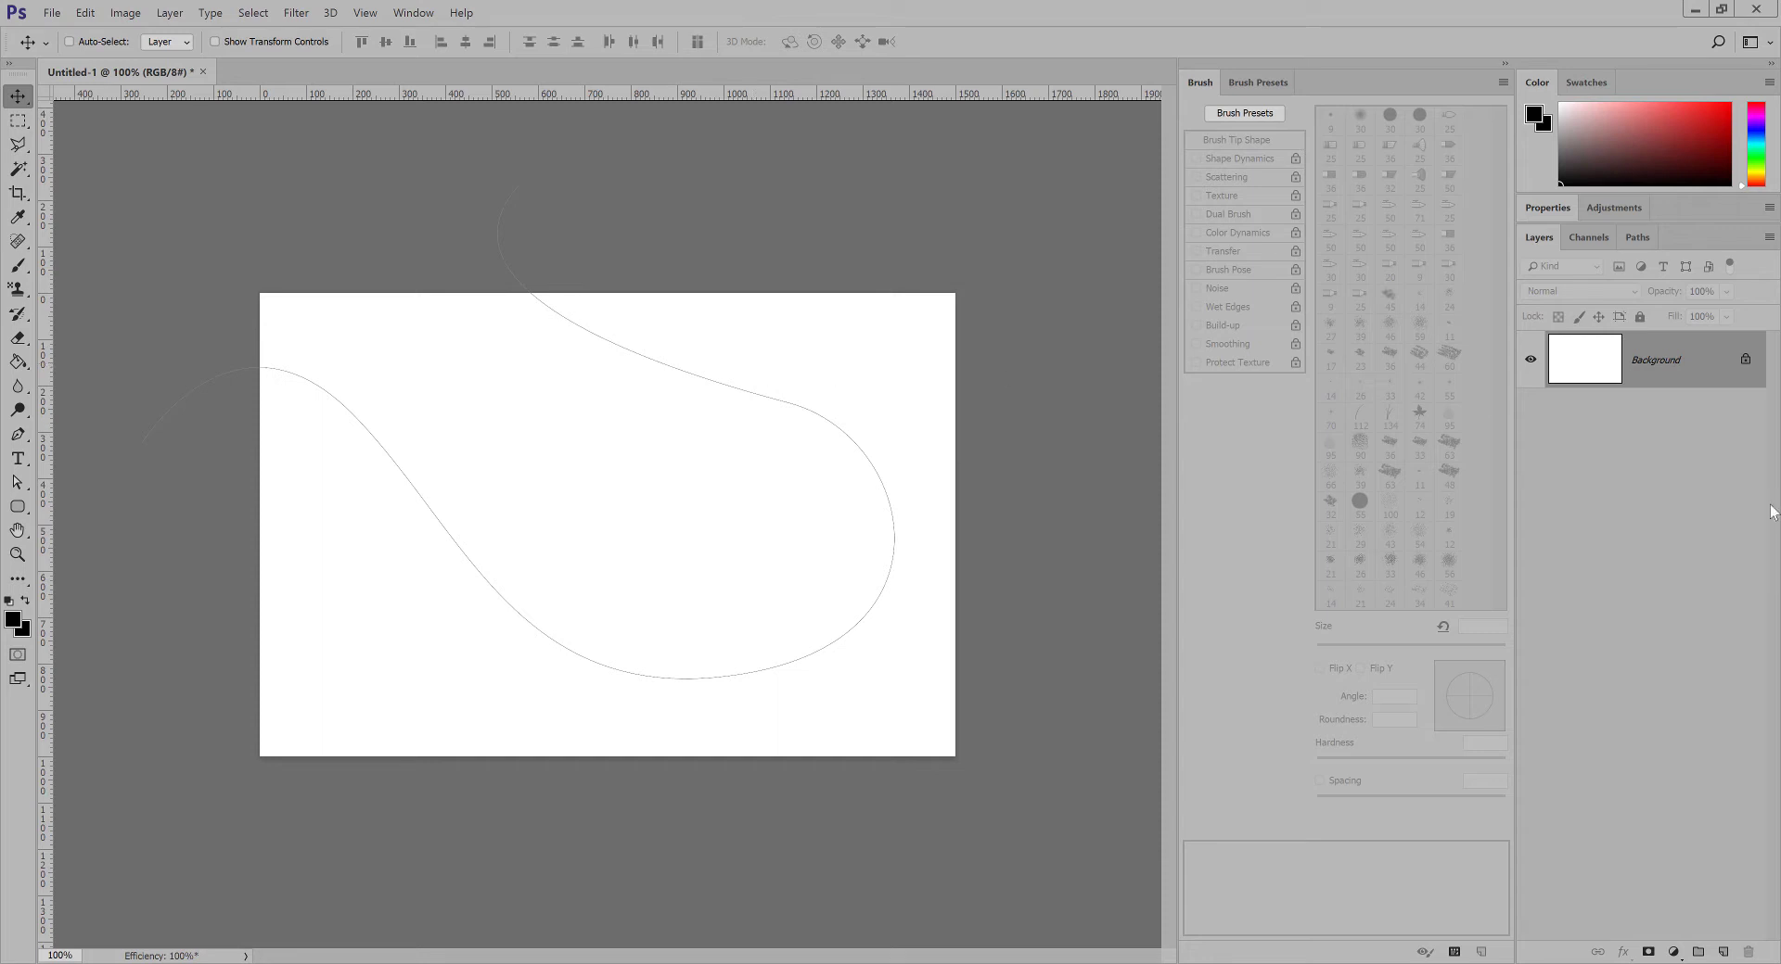
{"action": "left_click", "coordinate": [1722, 952]}
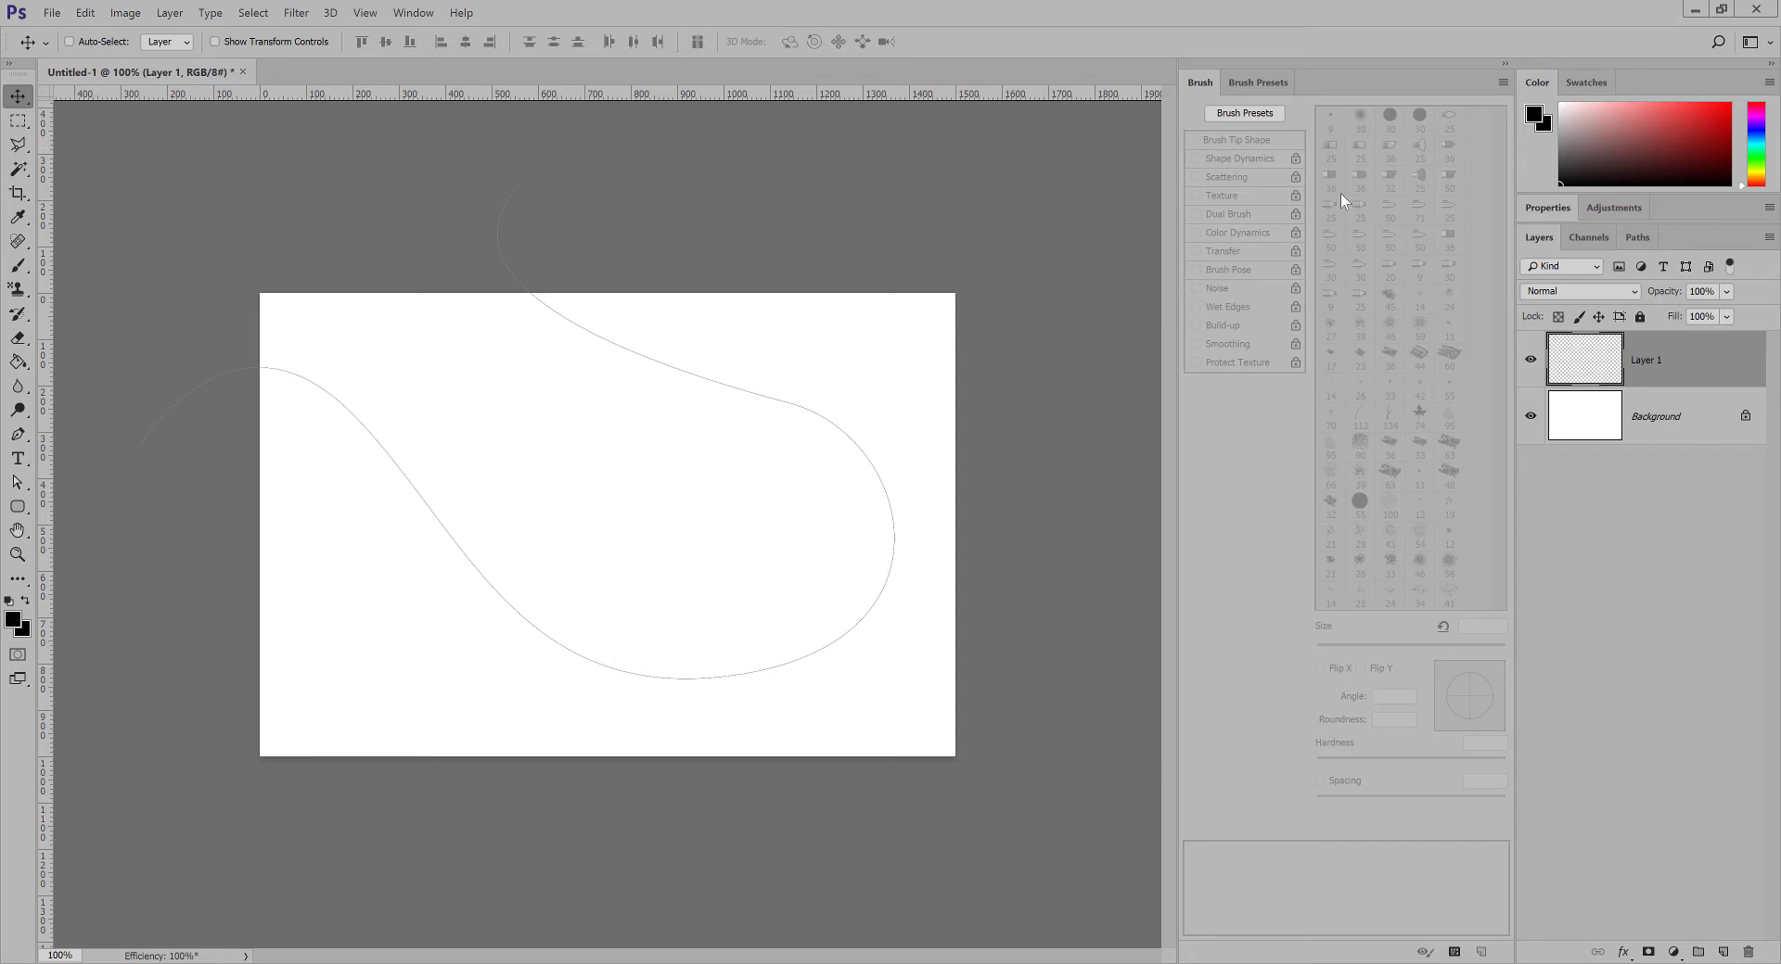
Choose the 30 px hard round brush tip and set its spacing to 1%.
{"action": "key", "text": "b"}
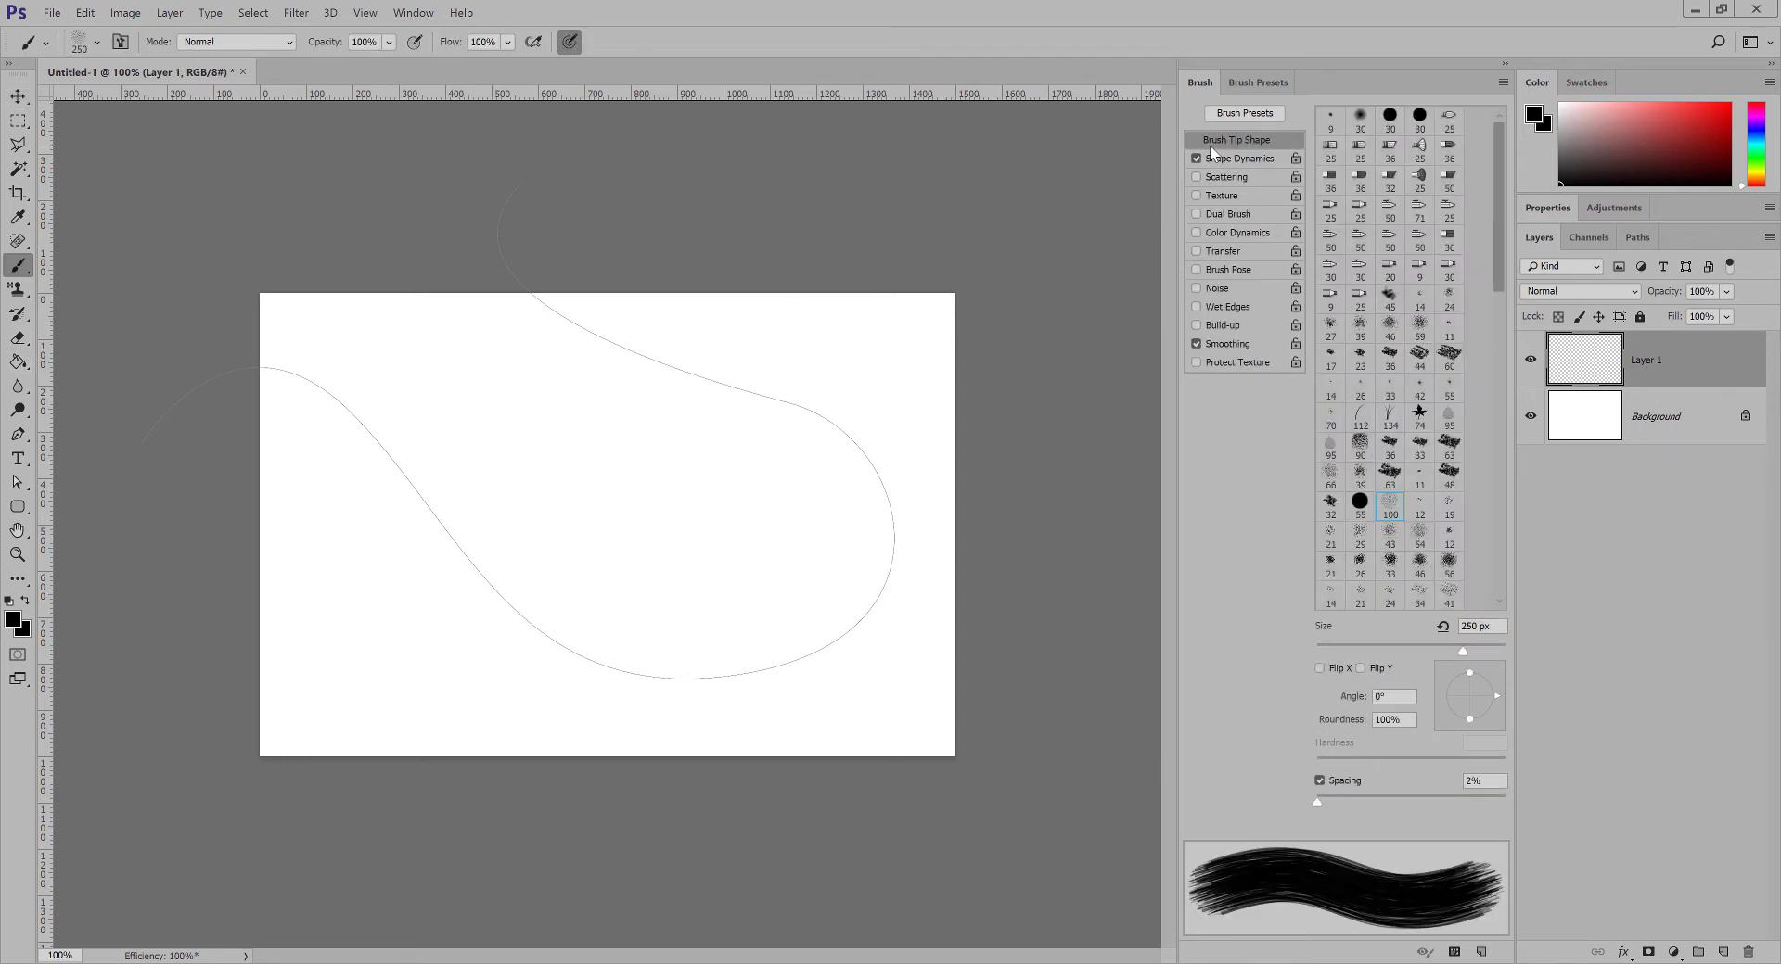
{"action": "left_click", "coordinate": [1389, 119]}
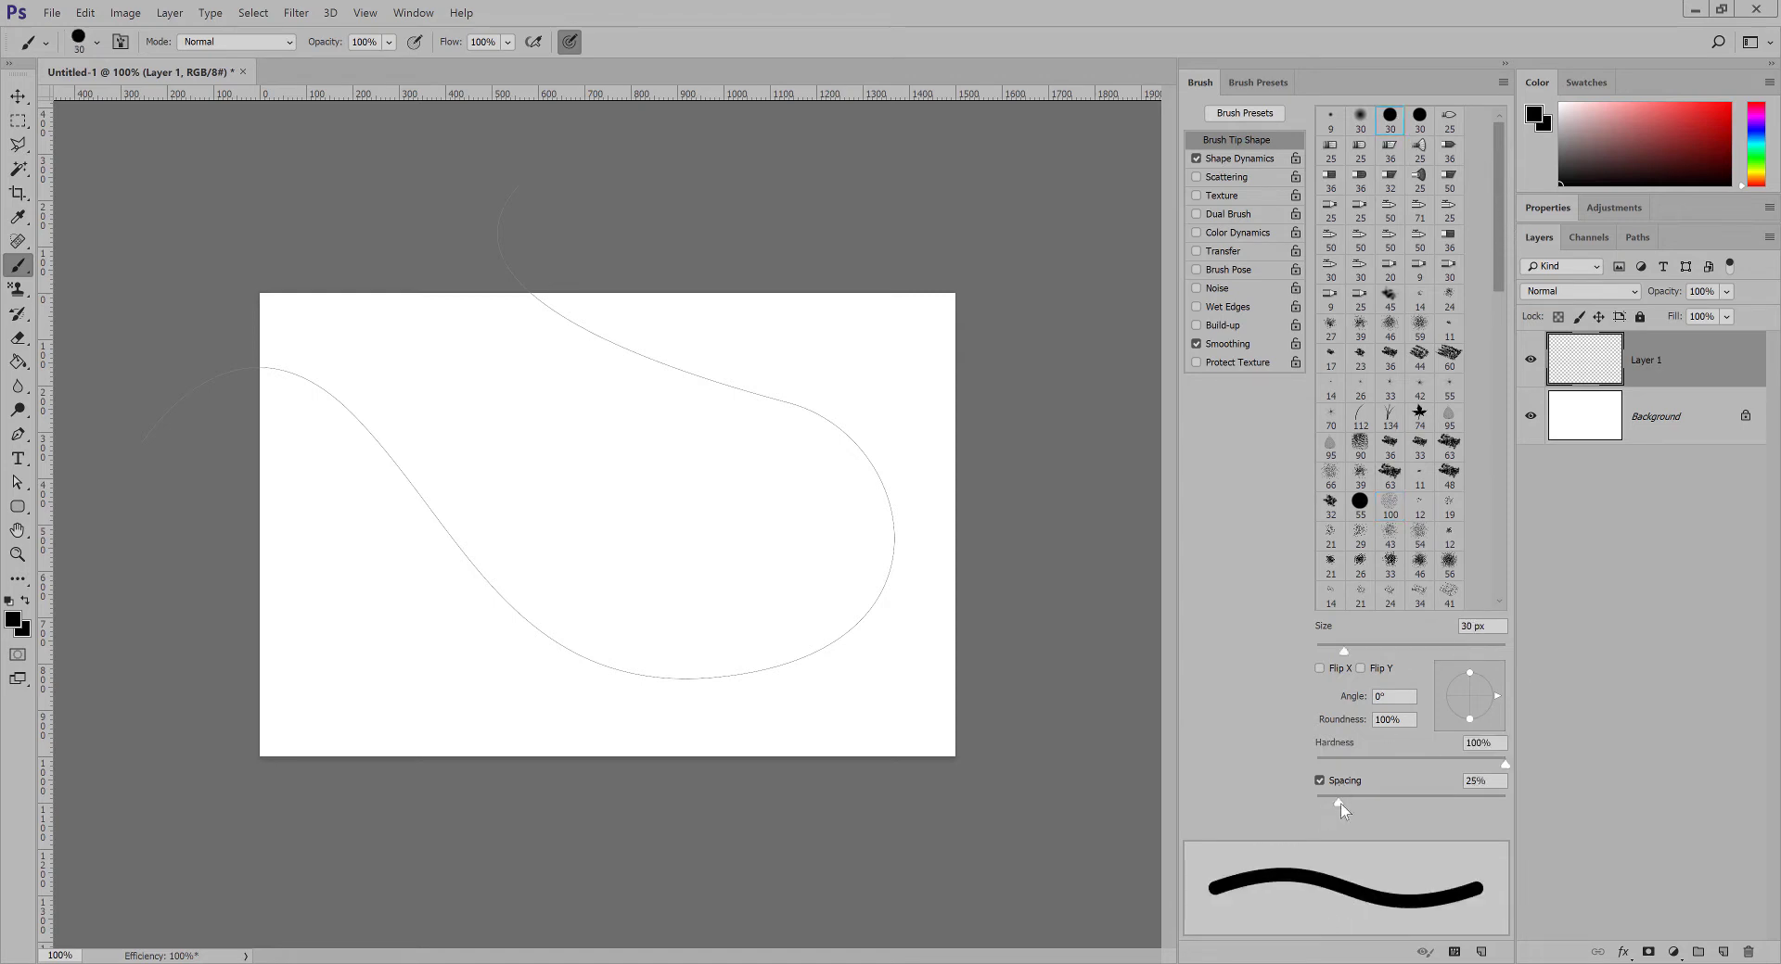
{"action": "mouse_move", "coordinate": [1336, 803]}
{"action": "left_mouse_down"}
{"action": "mouse_move", "coordinate": [1277, 809]}
{"action": "mouse_move", "coordinate": [1401, 793]}
{"action": "mouse_move", "coordinate": [1347, 803]}
{"action": "mouse_move", "coordinate": [1377, 804]}
{"action": "left_mouse_up"}
{"action": "mouse_move", "coordinate": [1376, 805]}
{"action": "left_mouse_down"}
{"action": "mouse_move", "coordinate": [1441, 804]}
{"action": "mouse_move", "coordinate": [1272, 803]}
{"action": "left_mouse_up"}
Set the foreground colour to a medium blue.
{"action": "left_click", "coordinate": [13, 619]}
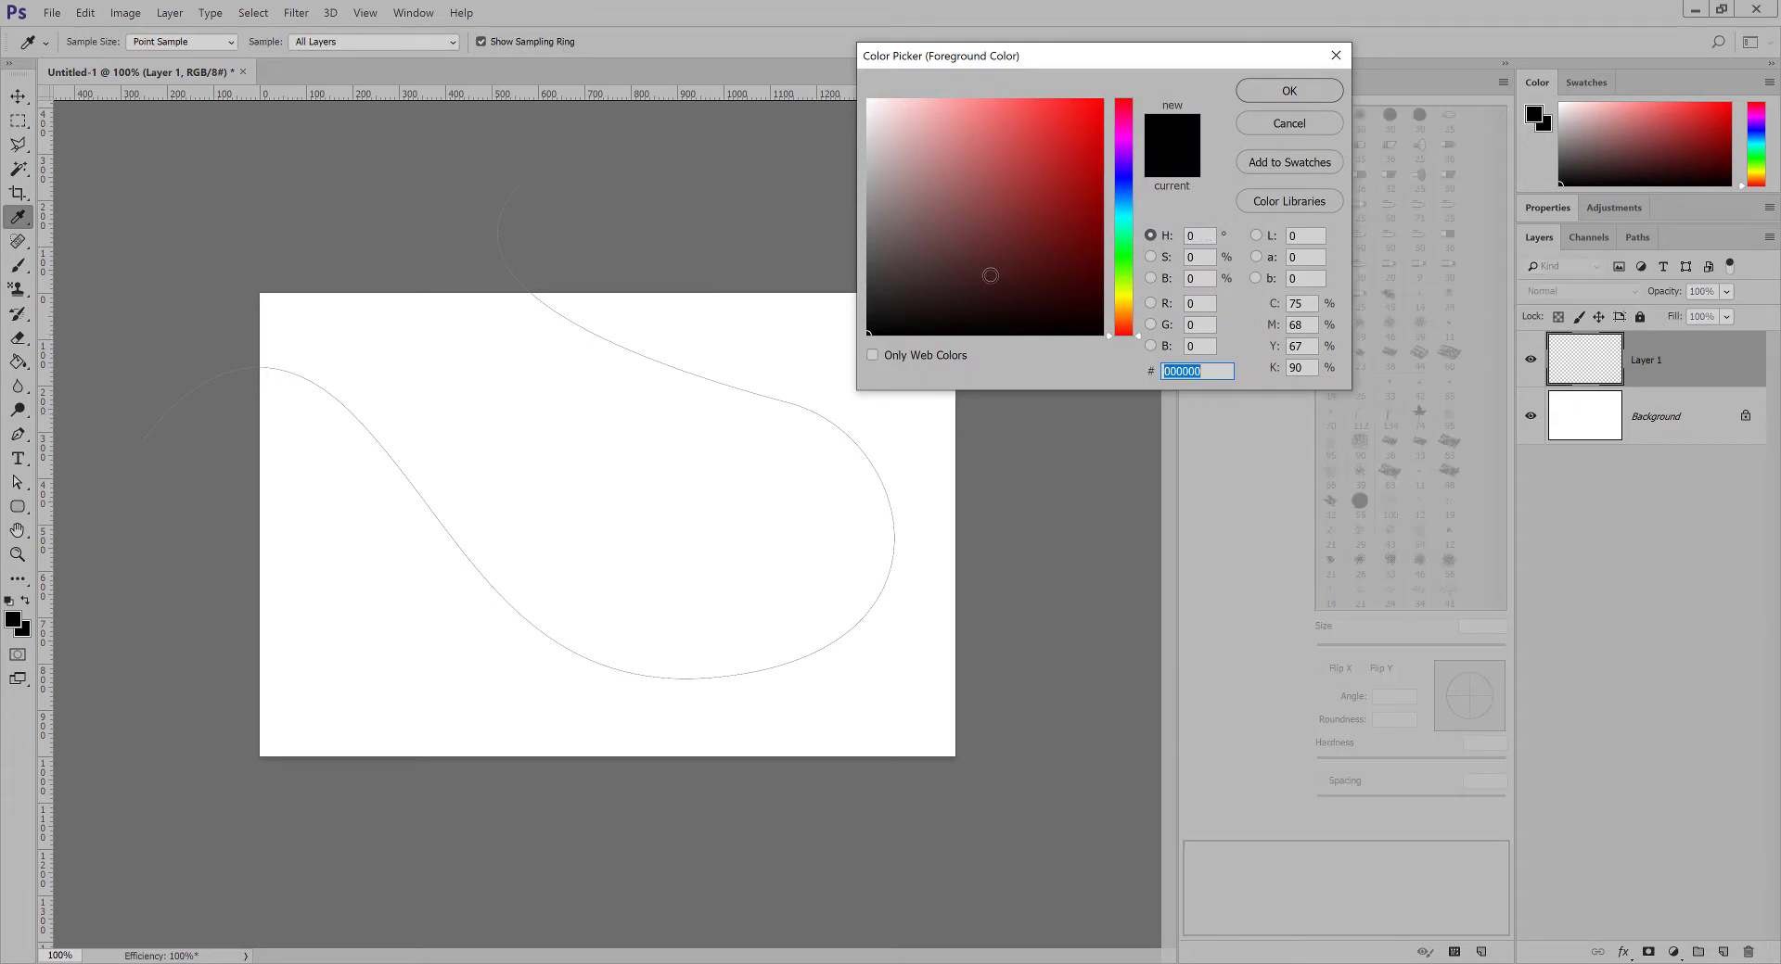
{"action": "left_click_drag", "start_coordinate": [1123, 250], "coordinate": [1123, 200]}
{"action": "left_click", "coordinate": [988, 142]}
{"action": "left_click_drag", "start_coordinate": [988, 142], "coordinate": [1023, 153]}
{"action": "left_click", "coordinate": [1276, 92]}
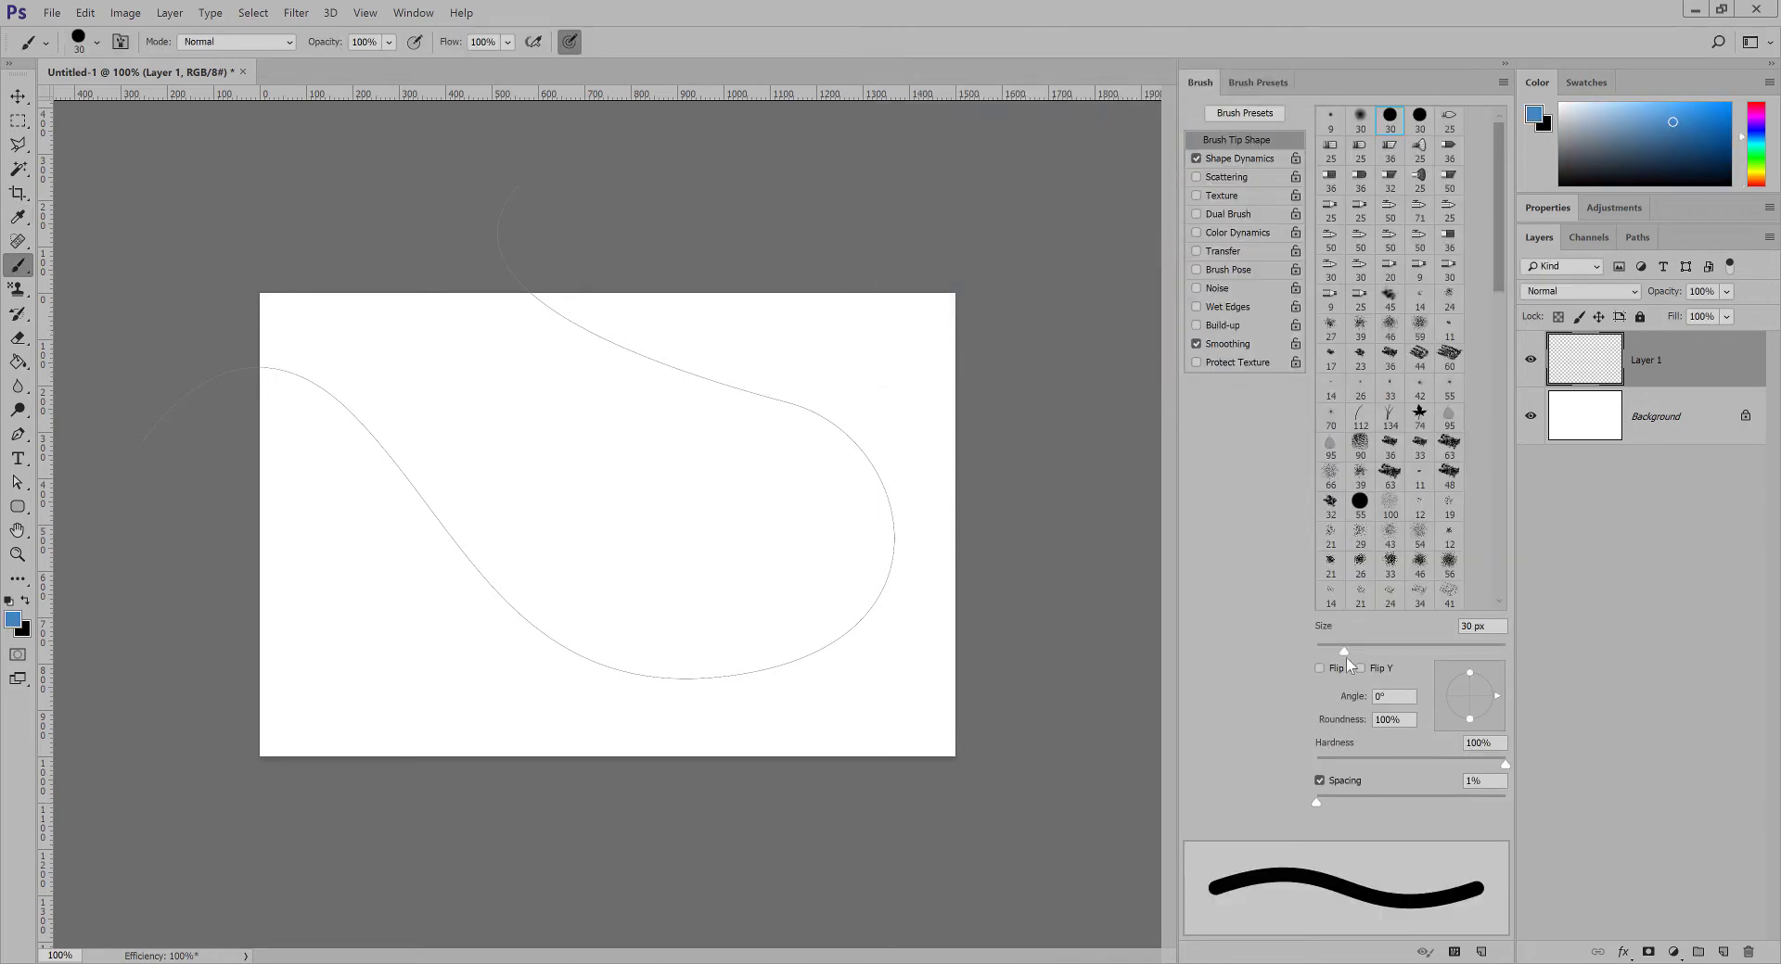
Try stroking path P1 with the blue brush at 118 px without simulated pressure, and undo the stroke.
{"action": "left_click_drag", "start_coordinate": [1345, 654], "coordinate": [1418, 648]}
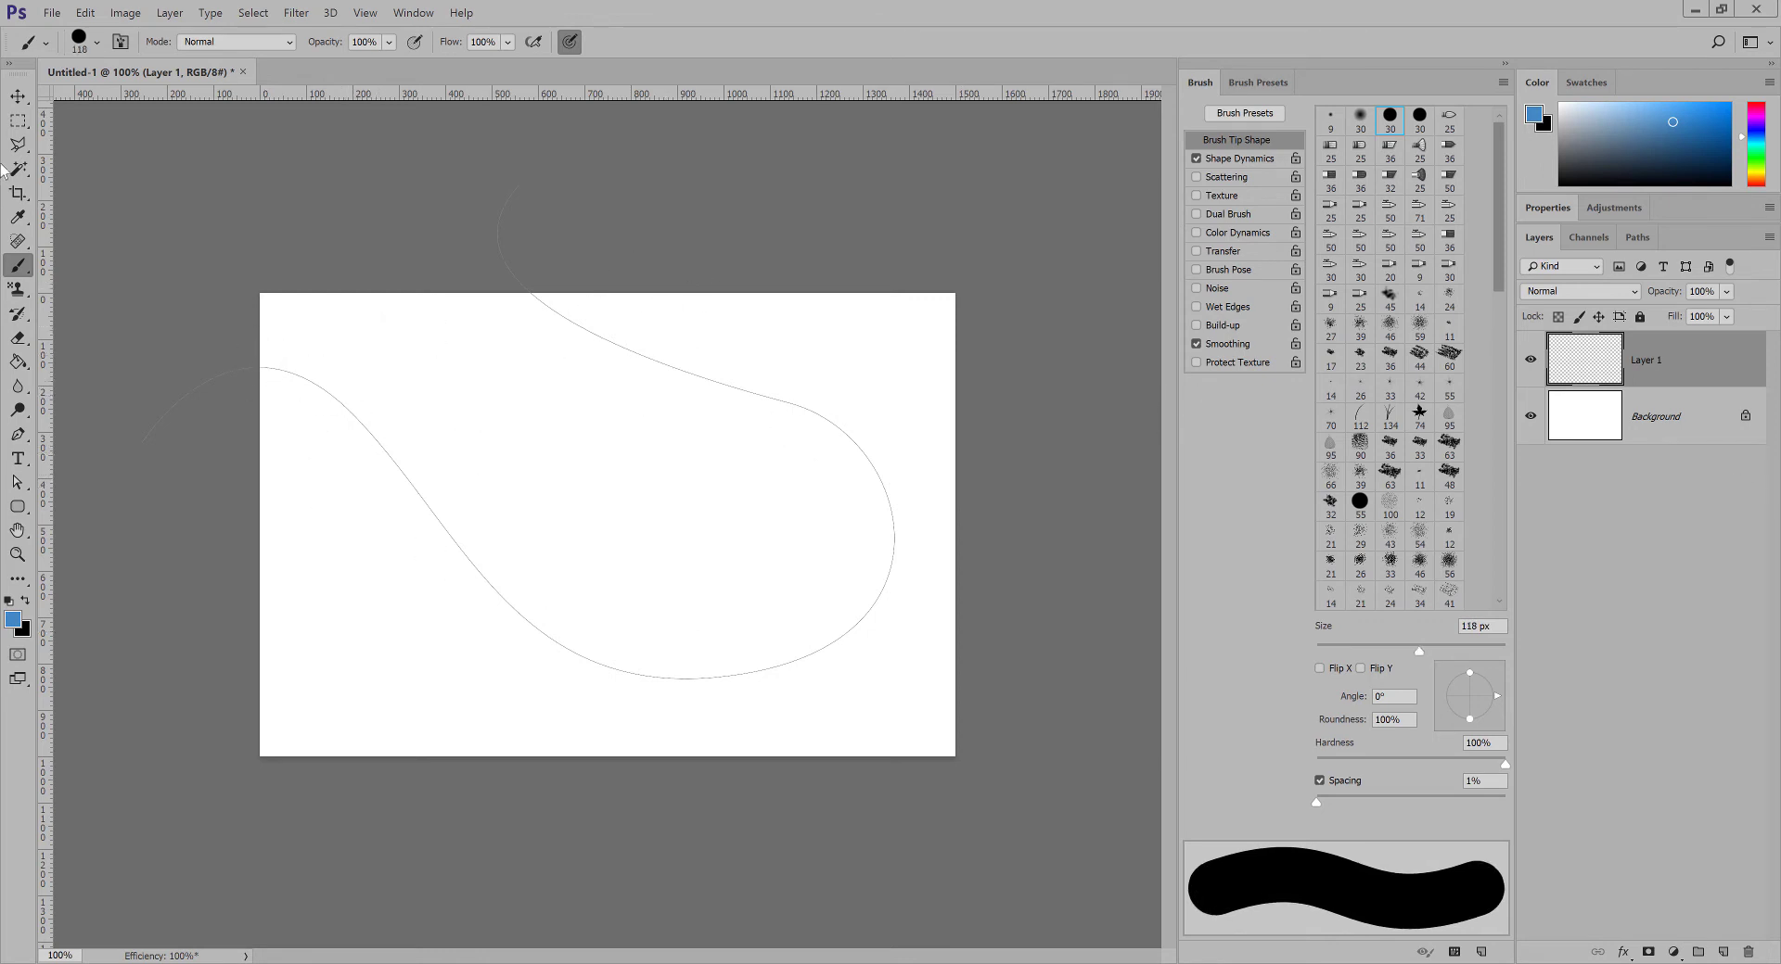
{"action": "left_click", "coordinate": [18, 434]}
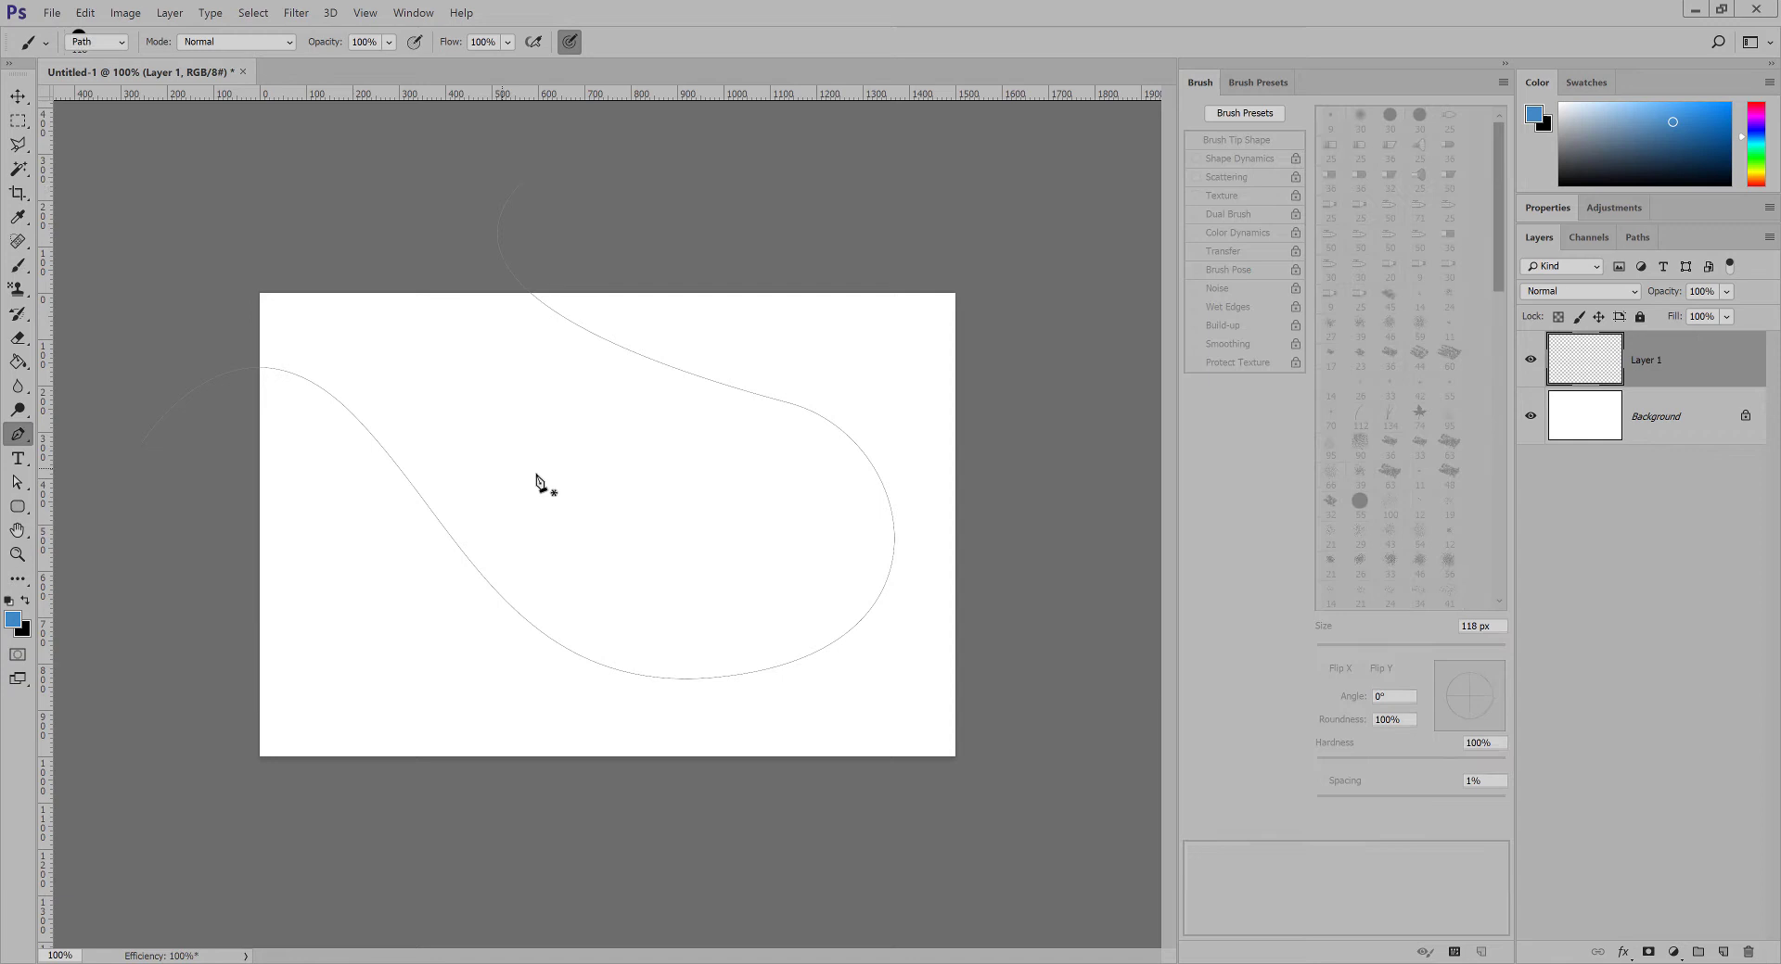
{"action": "left_click", "coordinate": [460, 551]}
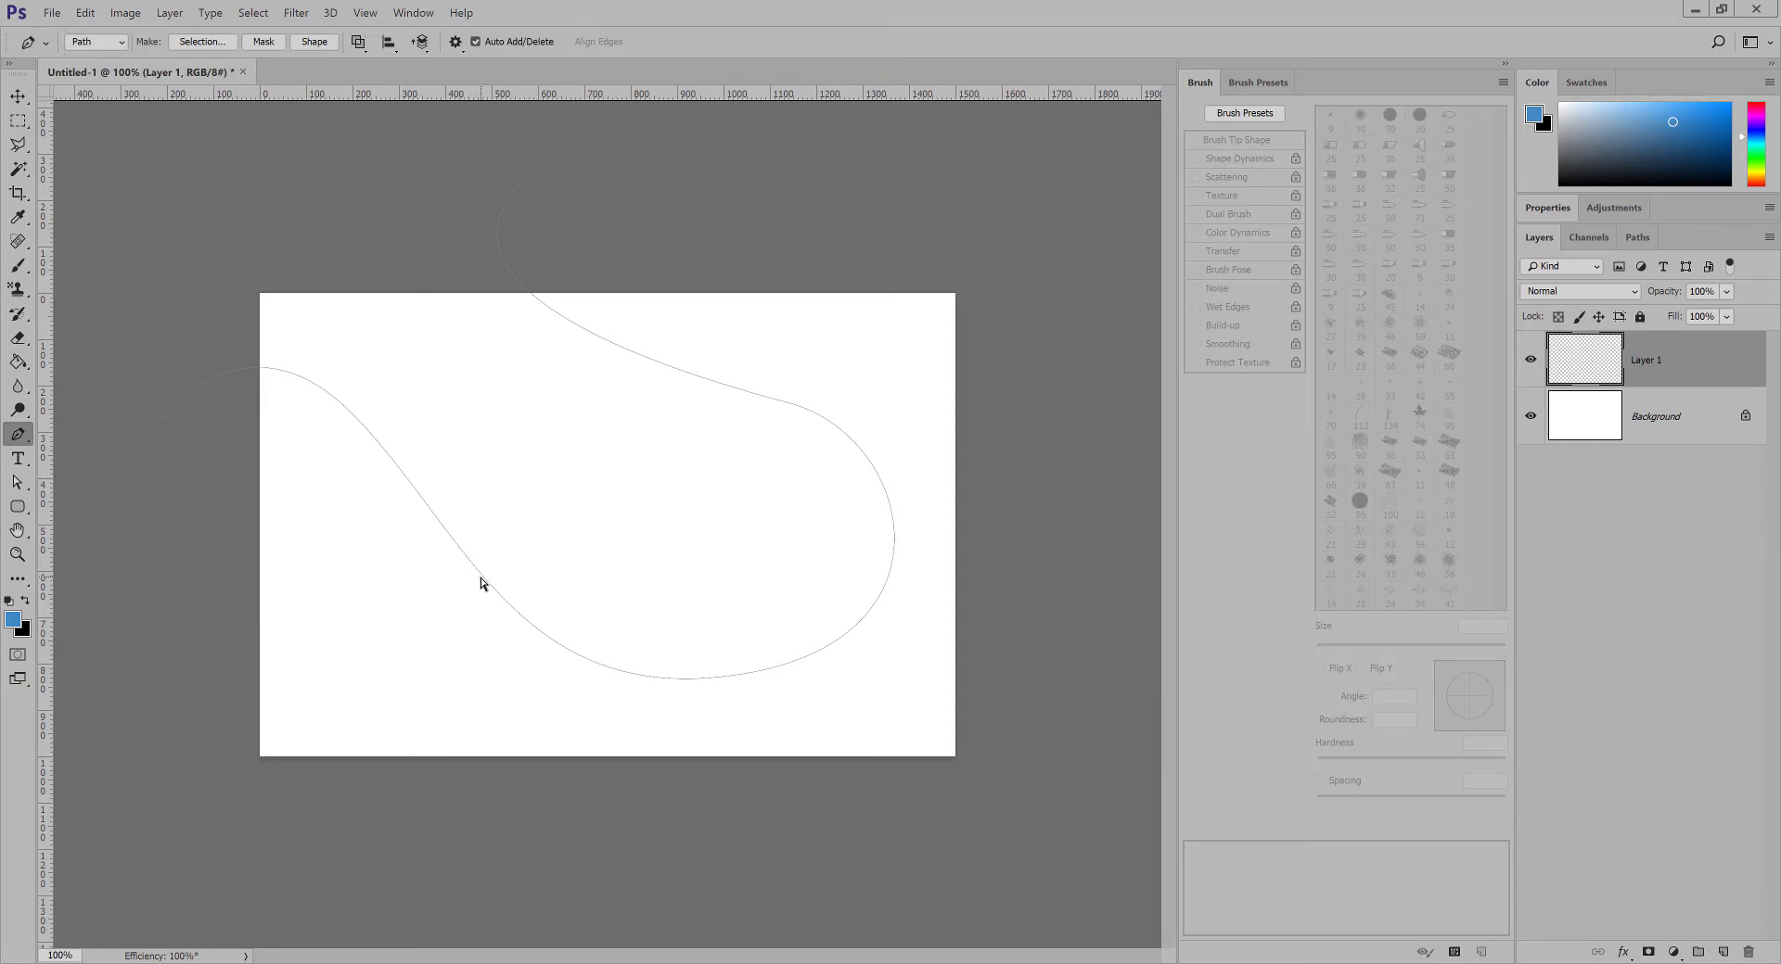
{"action": "key", "text": "a"}
{"action": "left_click", "coordinate": [482, 583]}
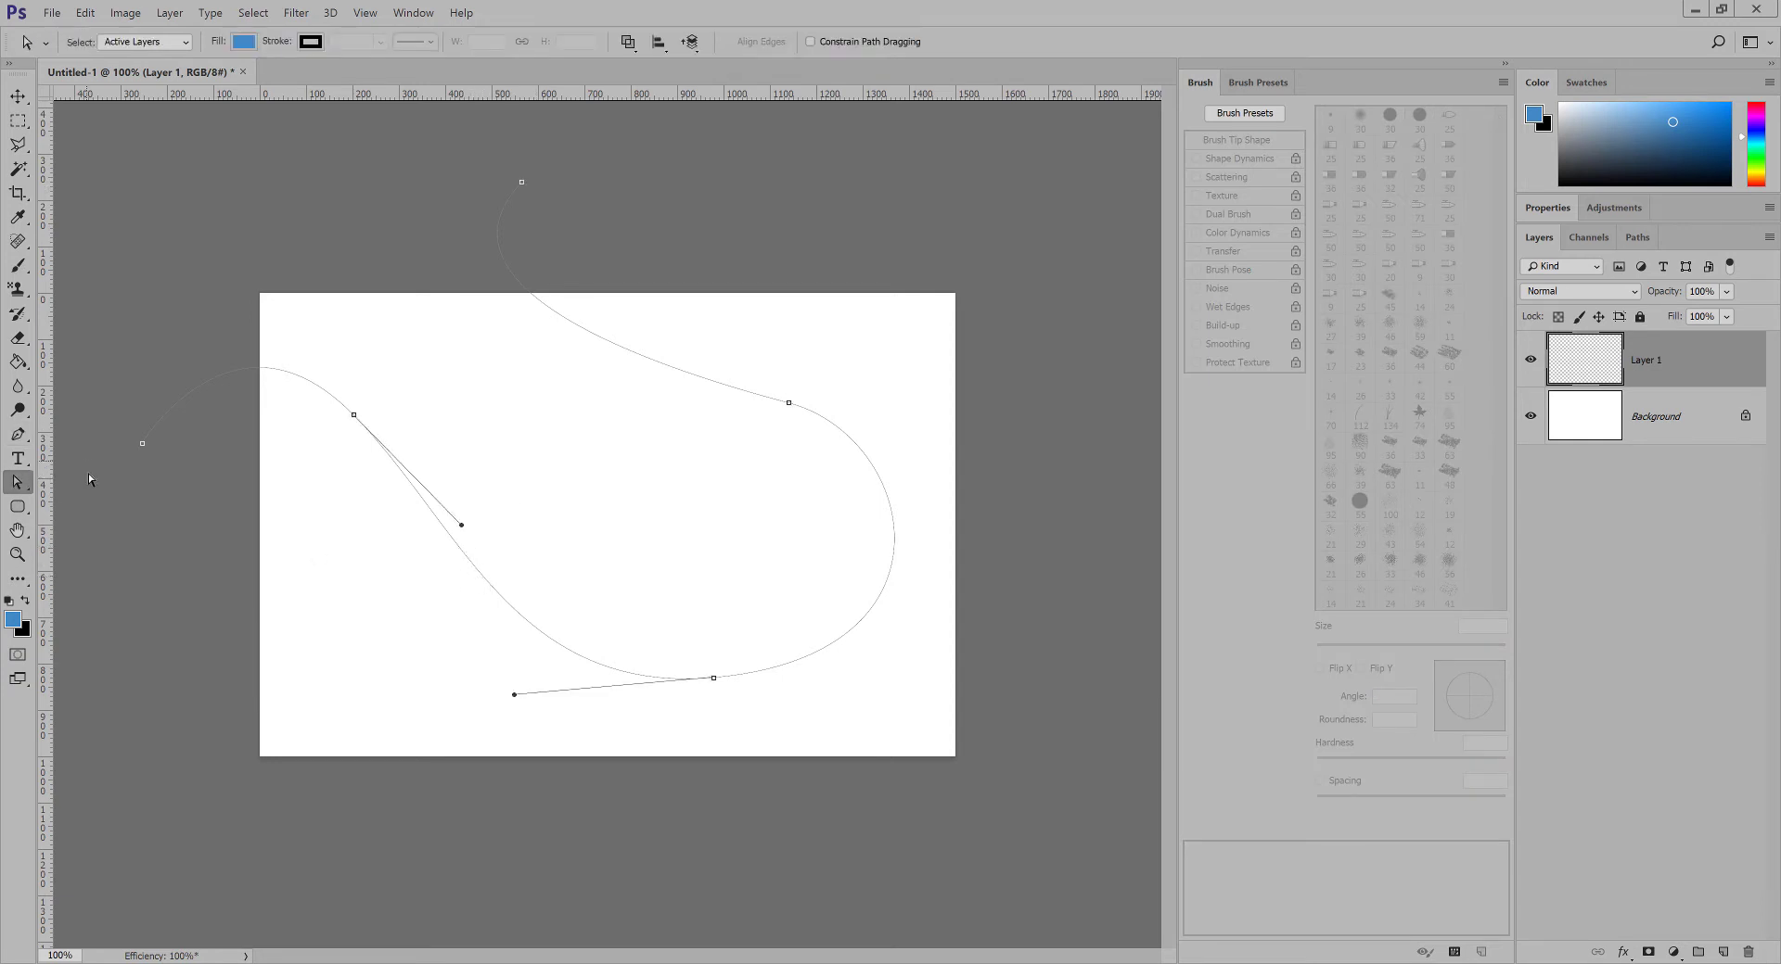
{"action": "right_click", "coordinate": [354, 419]}
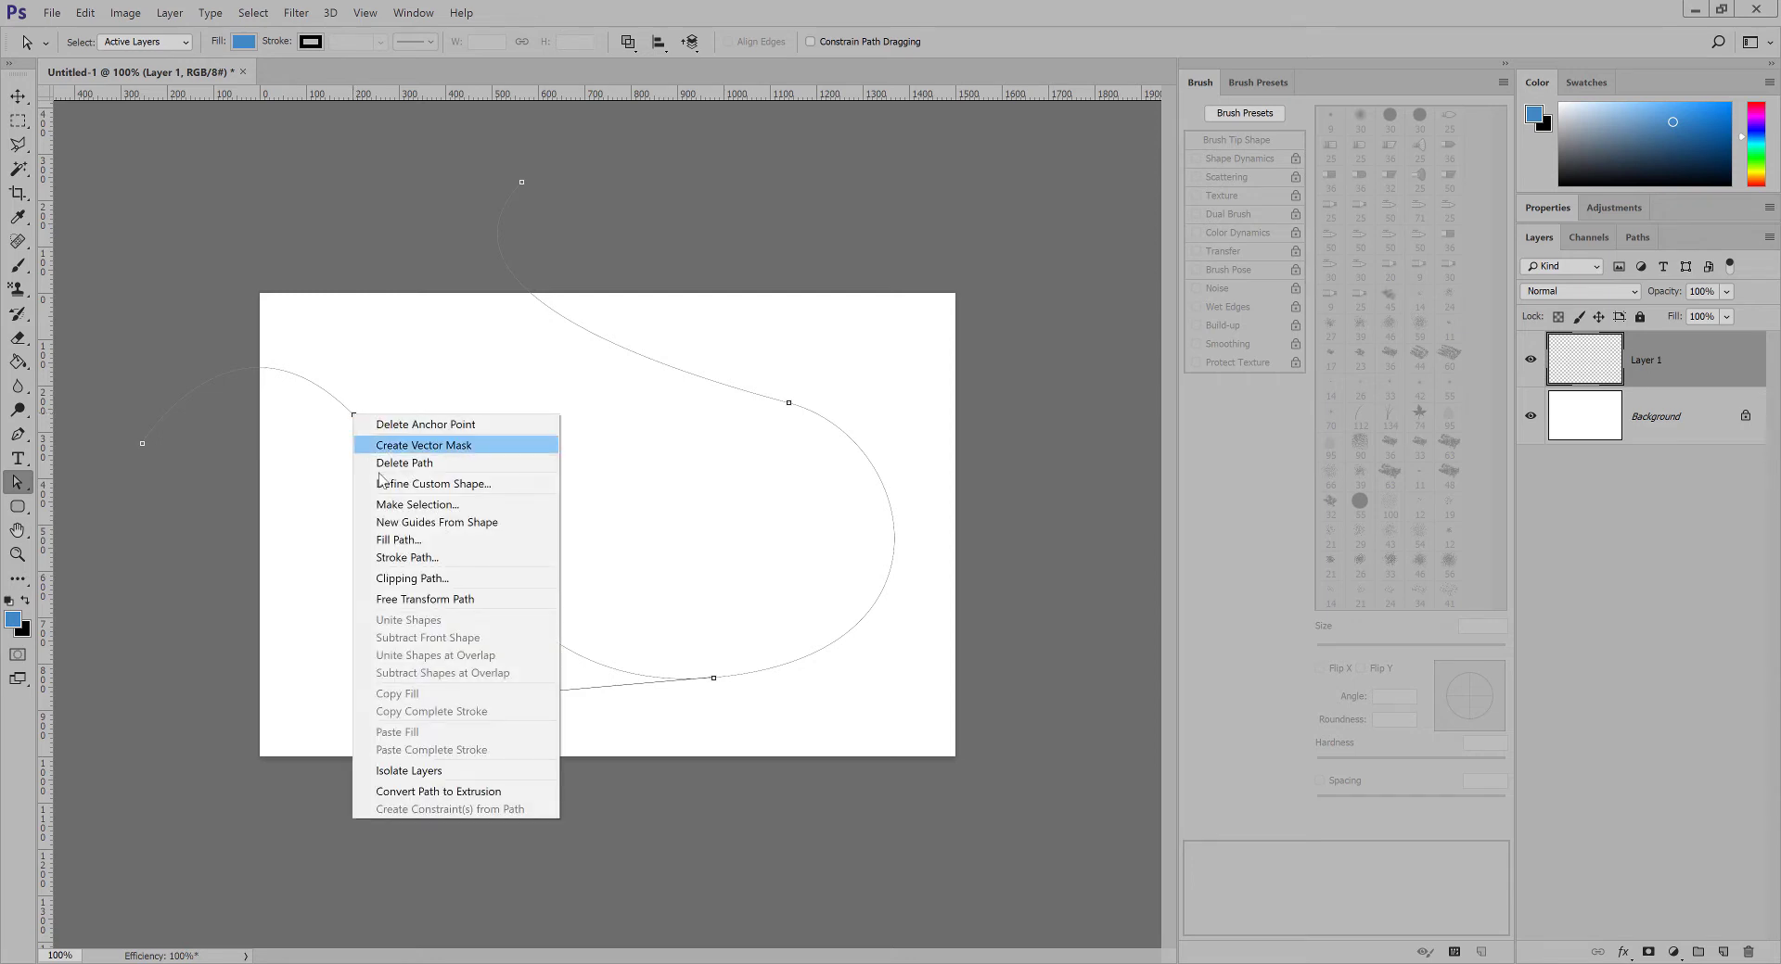
{"action": "left_click", "coordinate": [428, 560]}
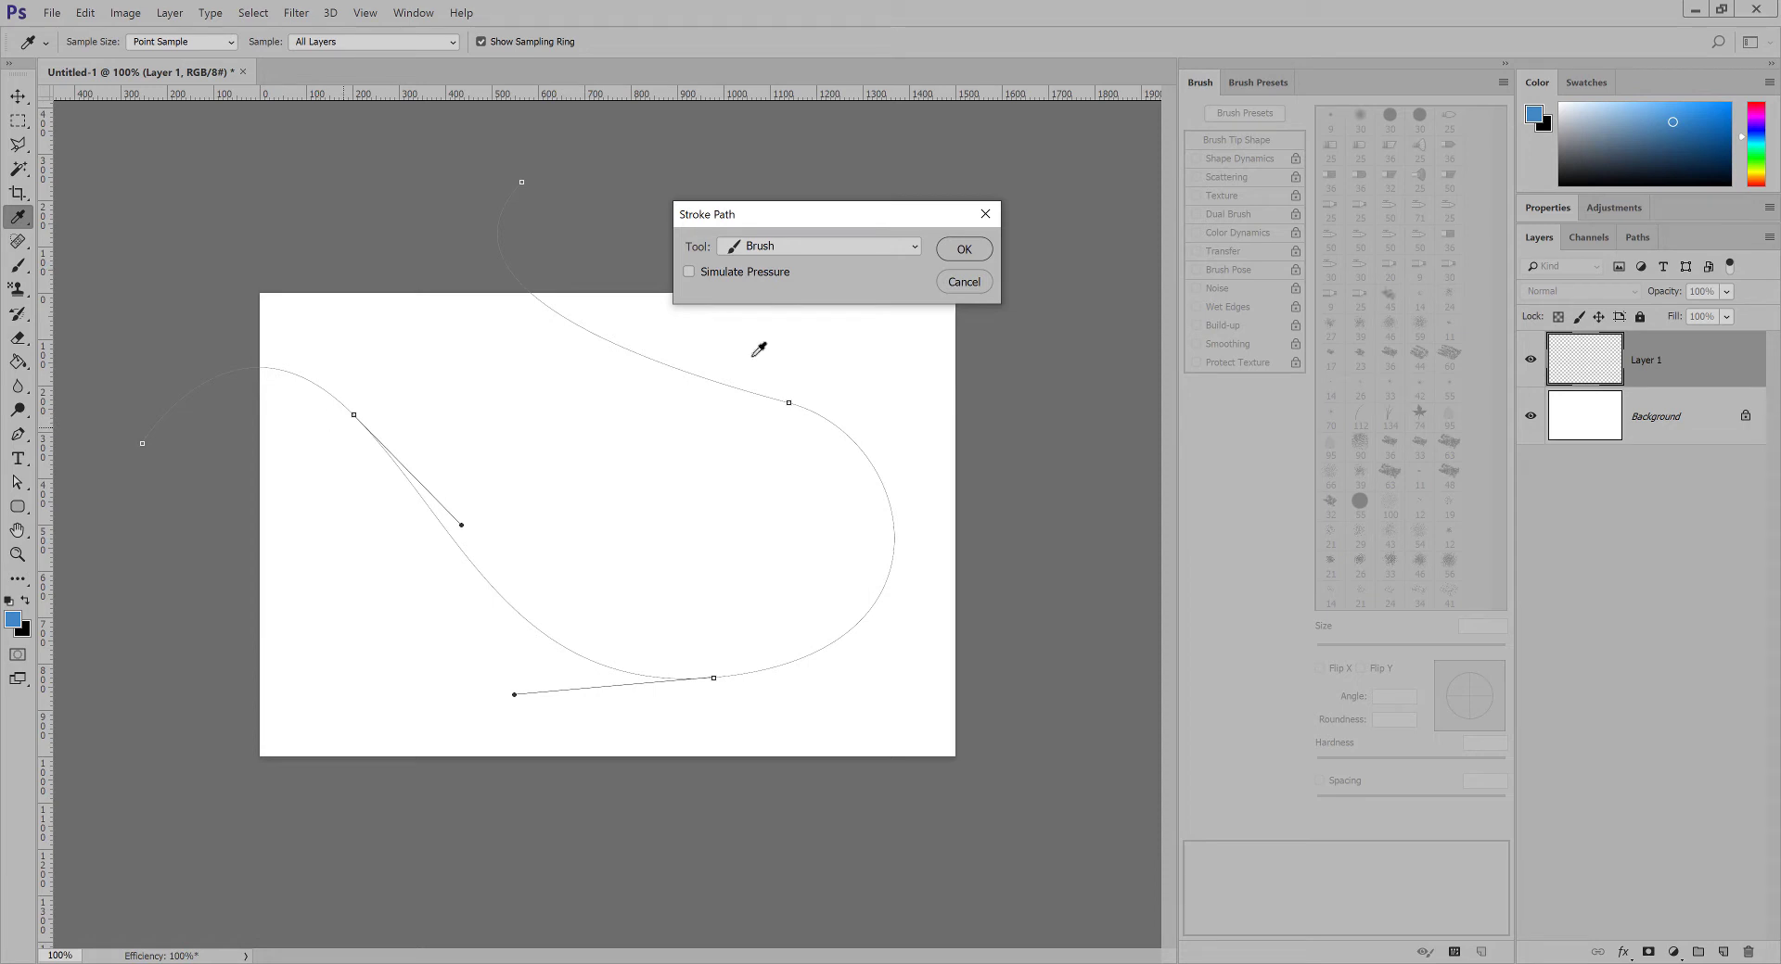
{"action": "left_click_drag", "start_coordinate": [905, 228], "coordinate": [915, 156]}
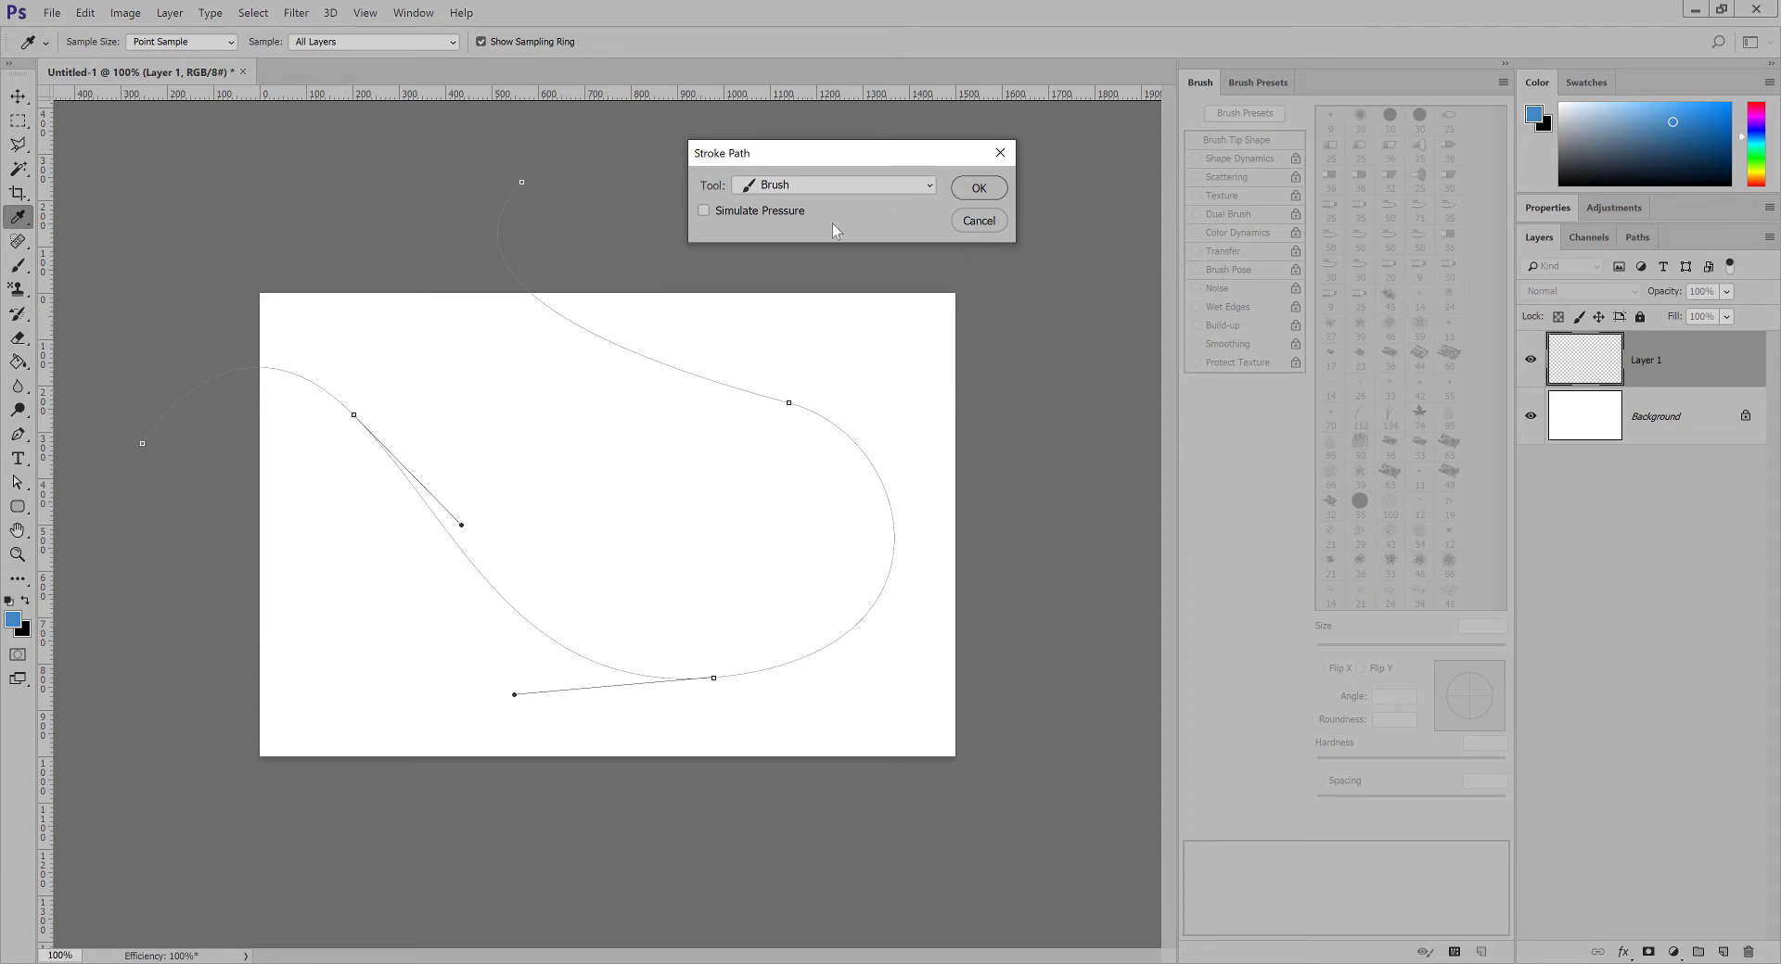
{"action": "left_click", "coordinate": [985, 191]}
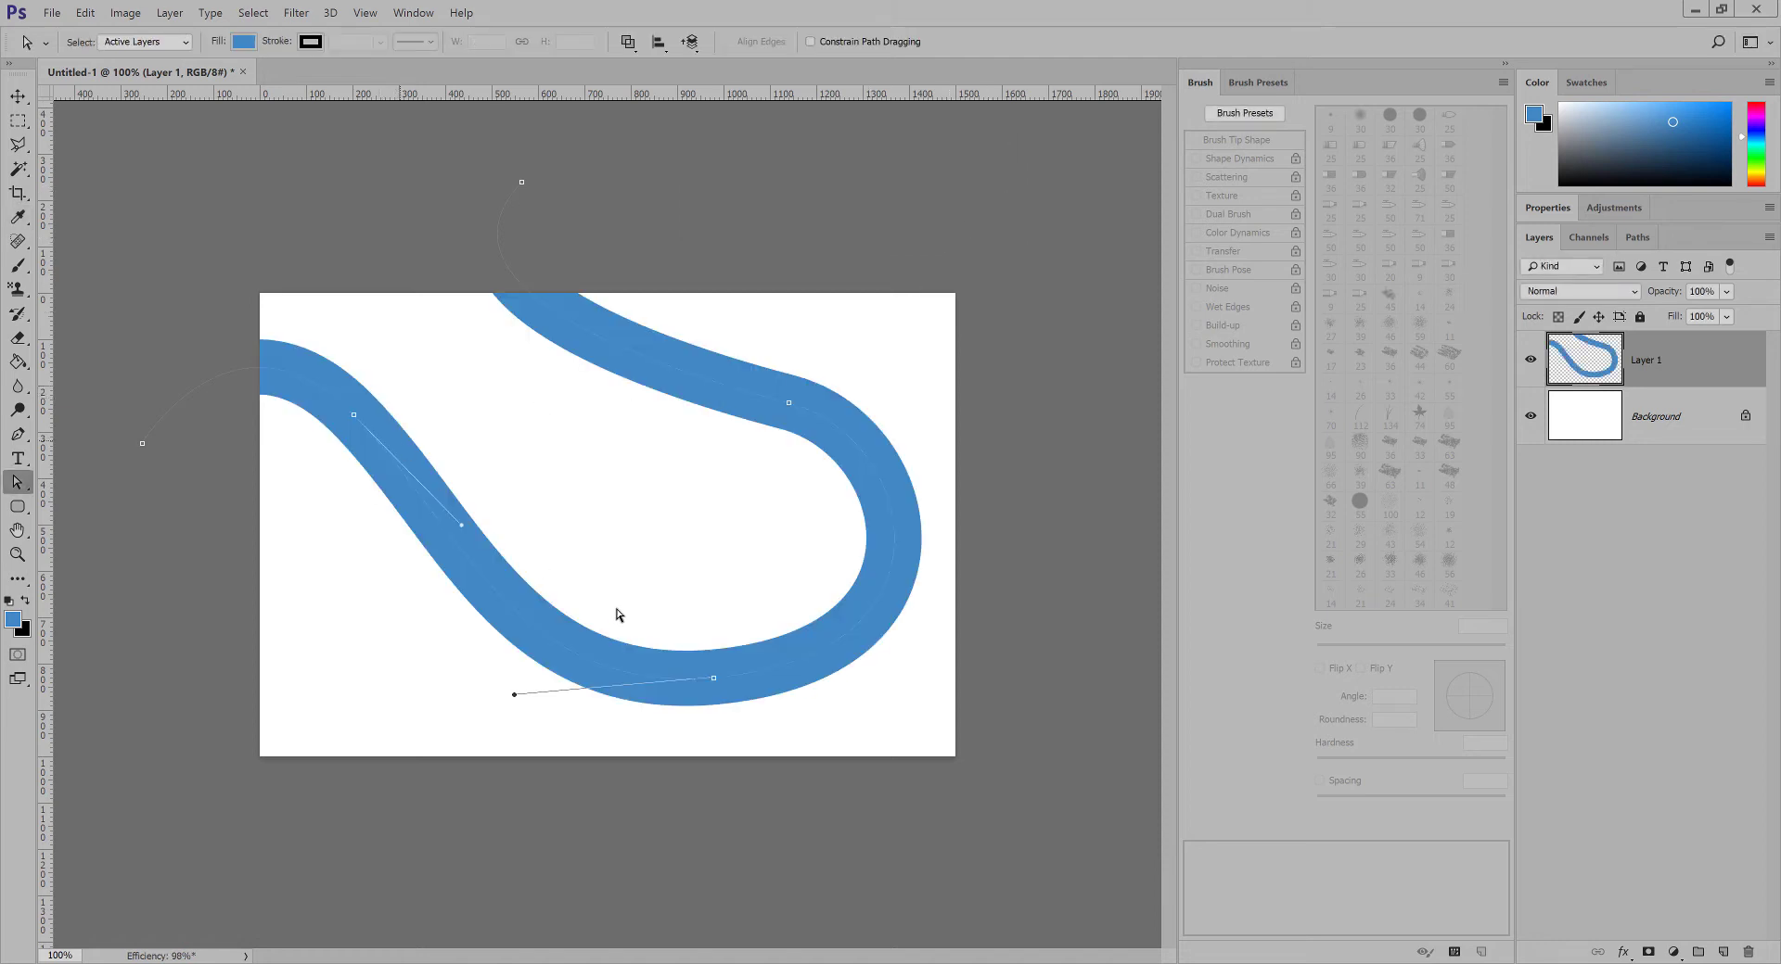
{"action": "key", "text": "ctrl+z"}
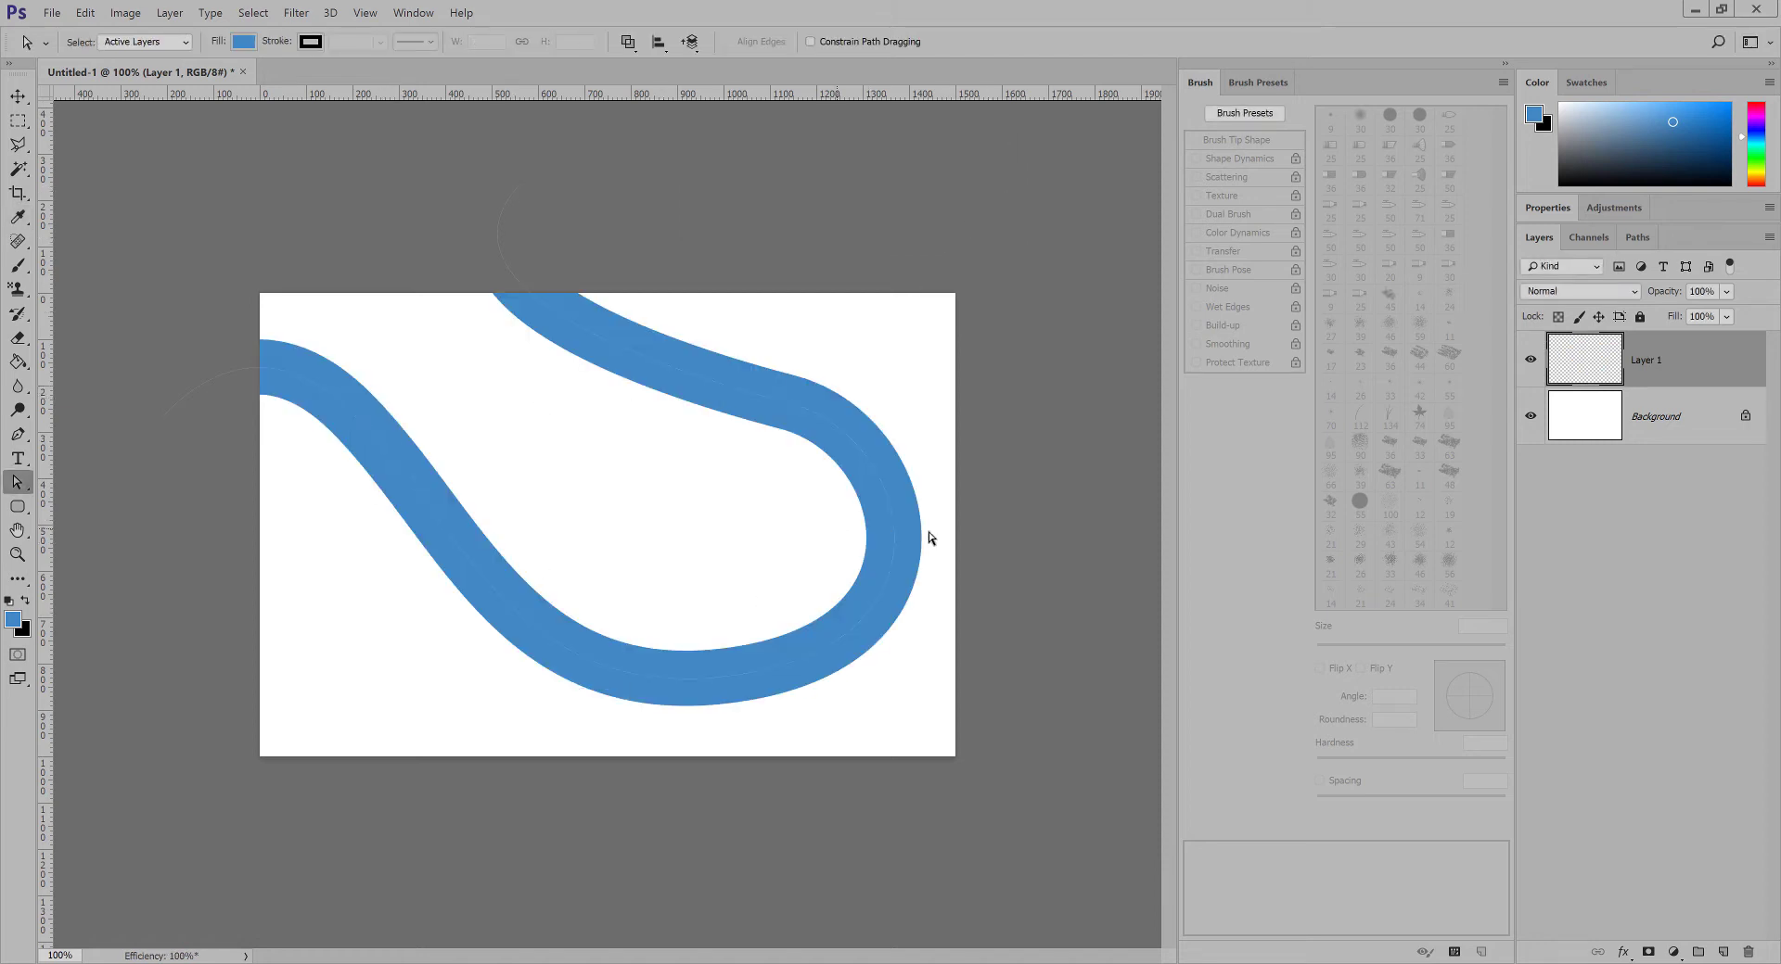
Set the brush size to 125 px and stroke path P1 with the Brush on the new layer, without simulated pressure.
{"action": "key", "text": "b"}
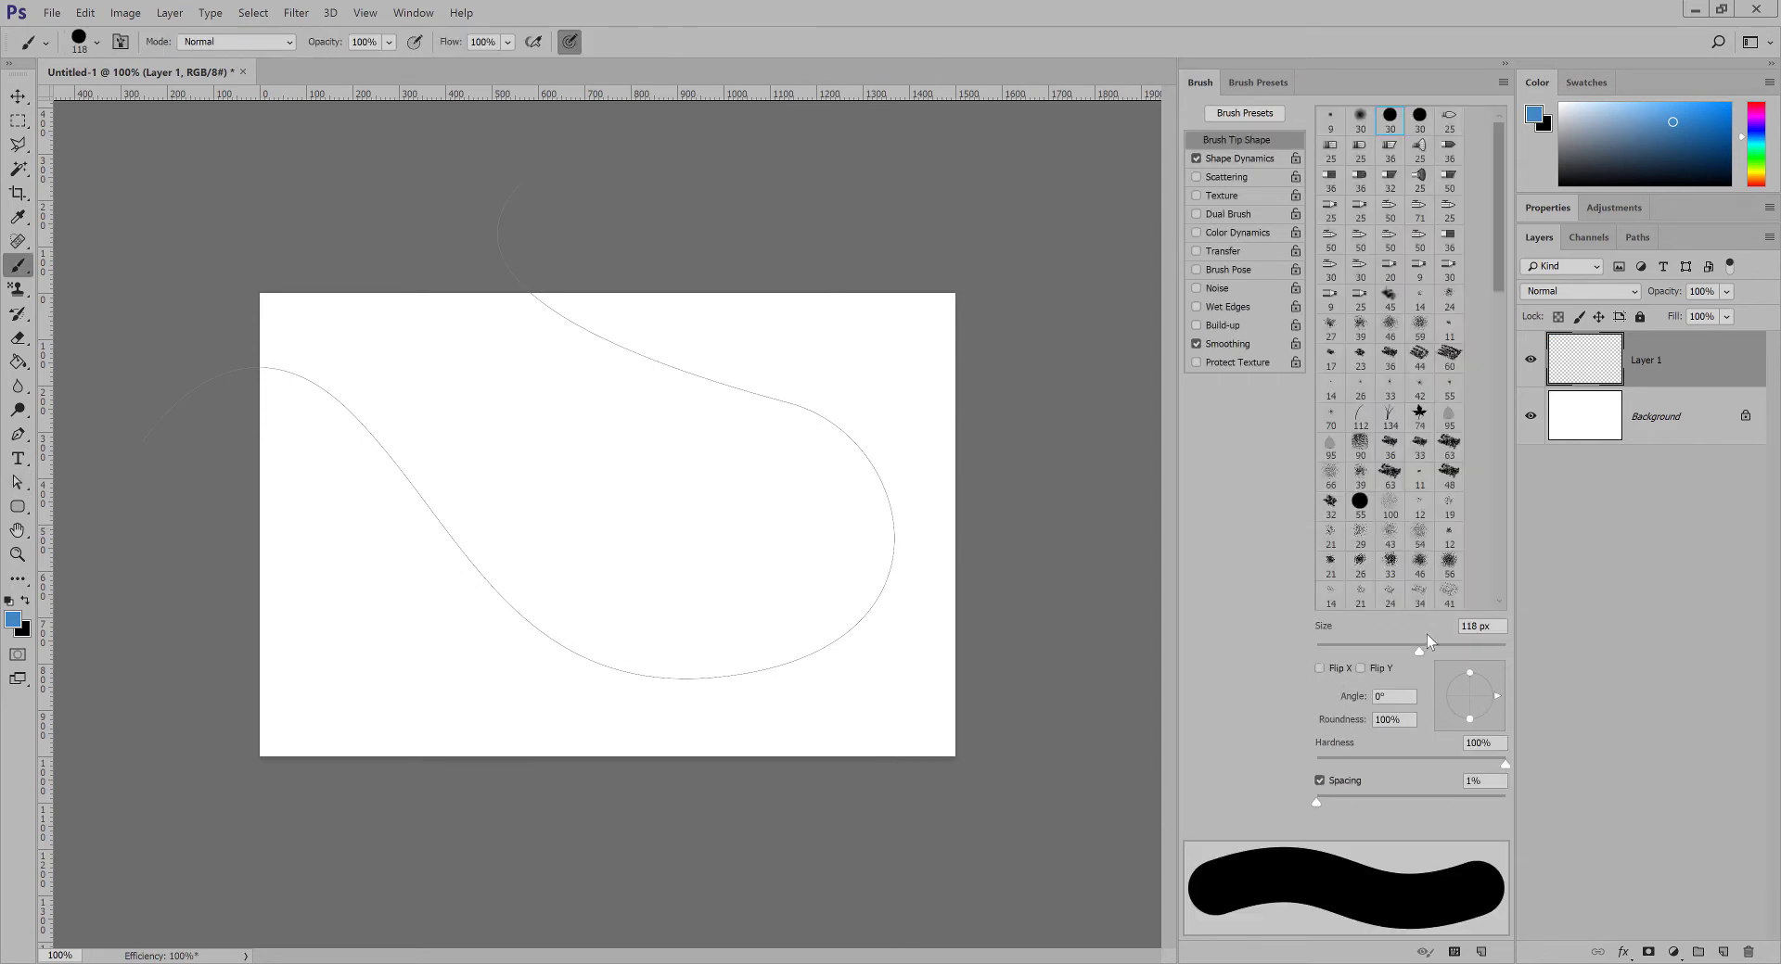
{"action": "left_click", "coordinate": [1504, 622]}
{"action": "type", "text": "125"}
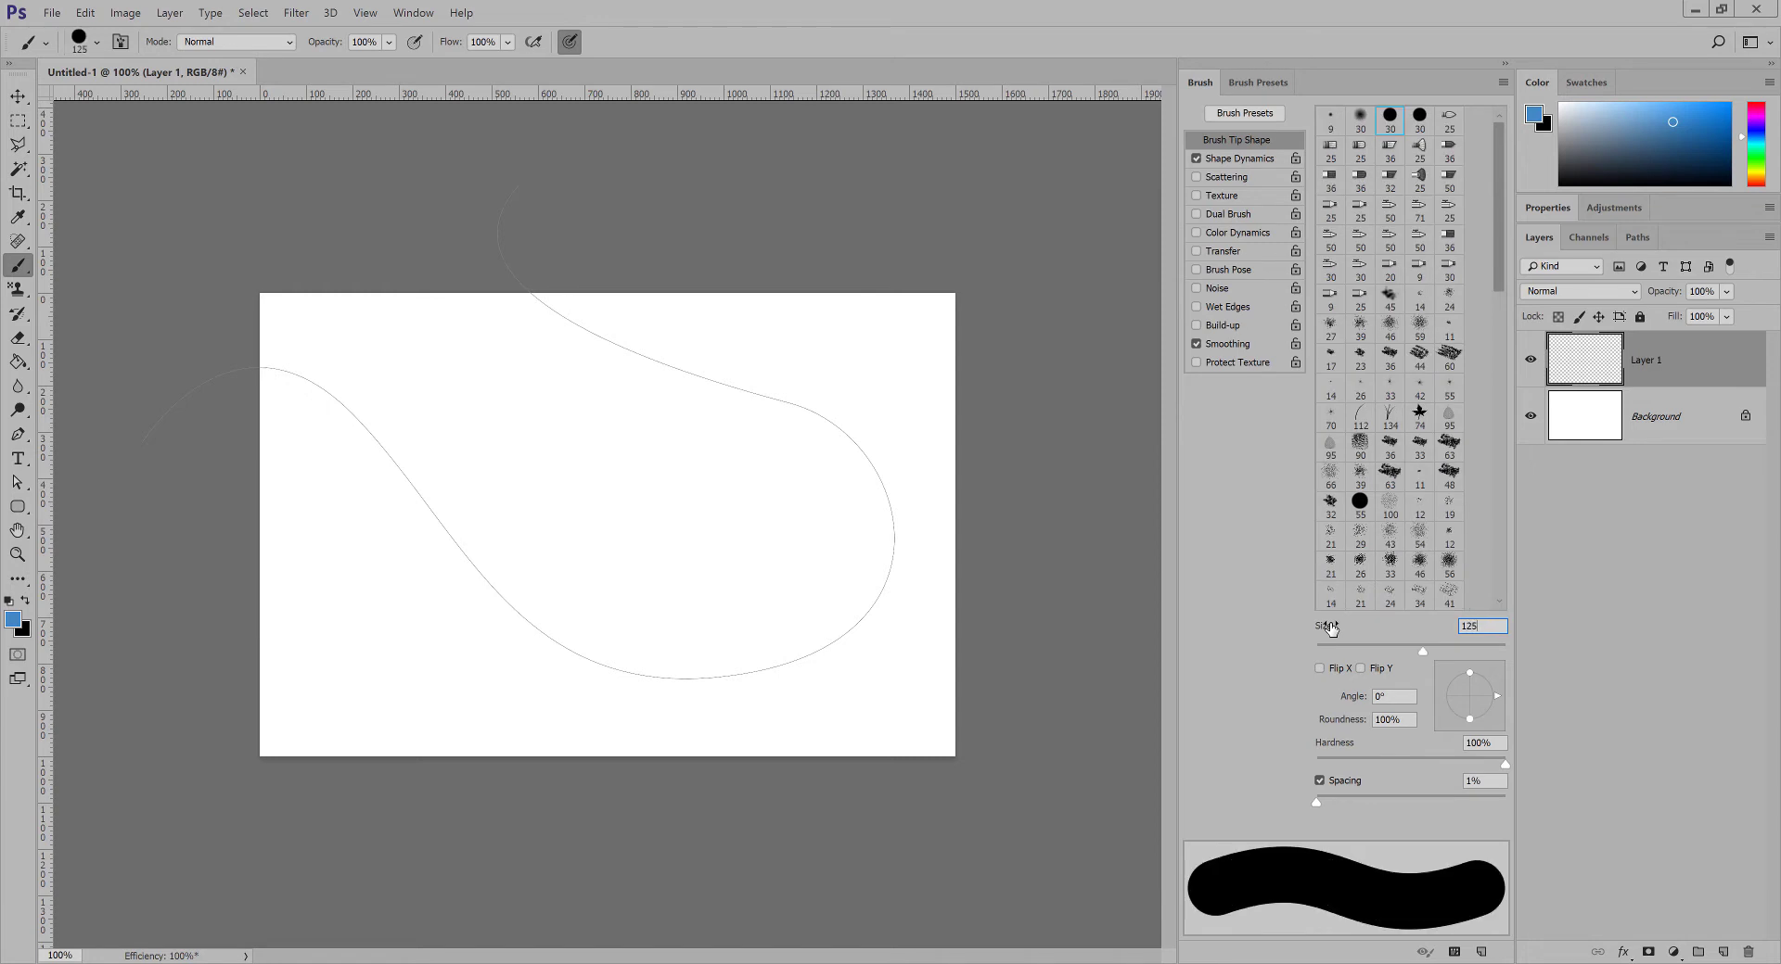
{"action": "key", "text": "Return"}
{"action": "left_click", "coordinate": [17, 484]}
{"action": "right_click", "coordinate": [476, 572]}
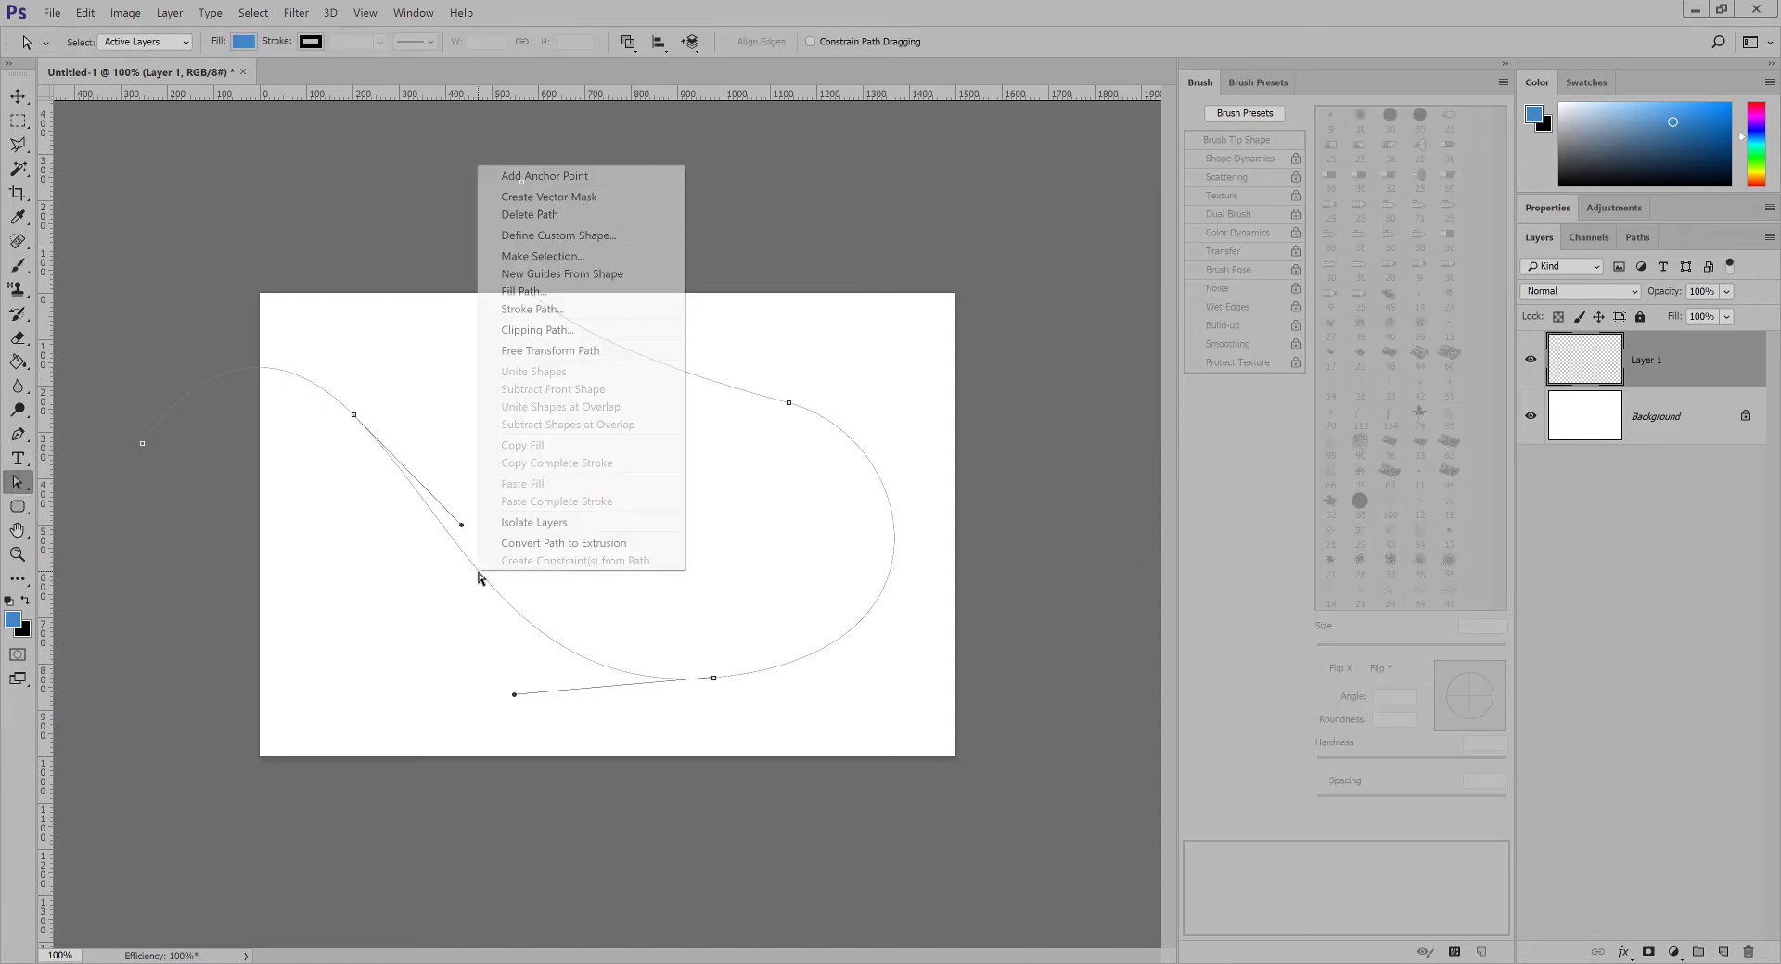
{"action": "left_click", "coordinate": [568, 308]}
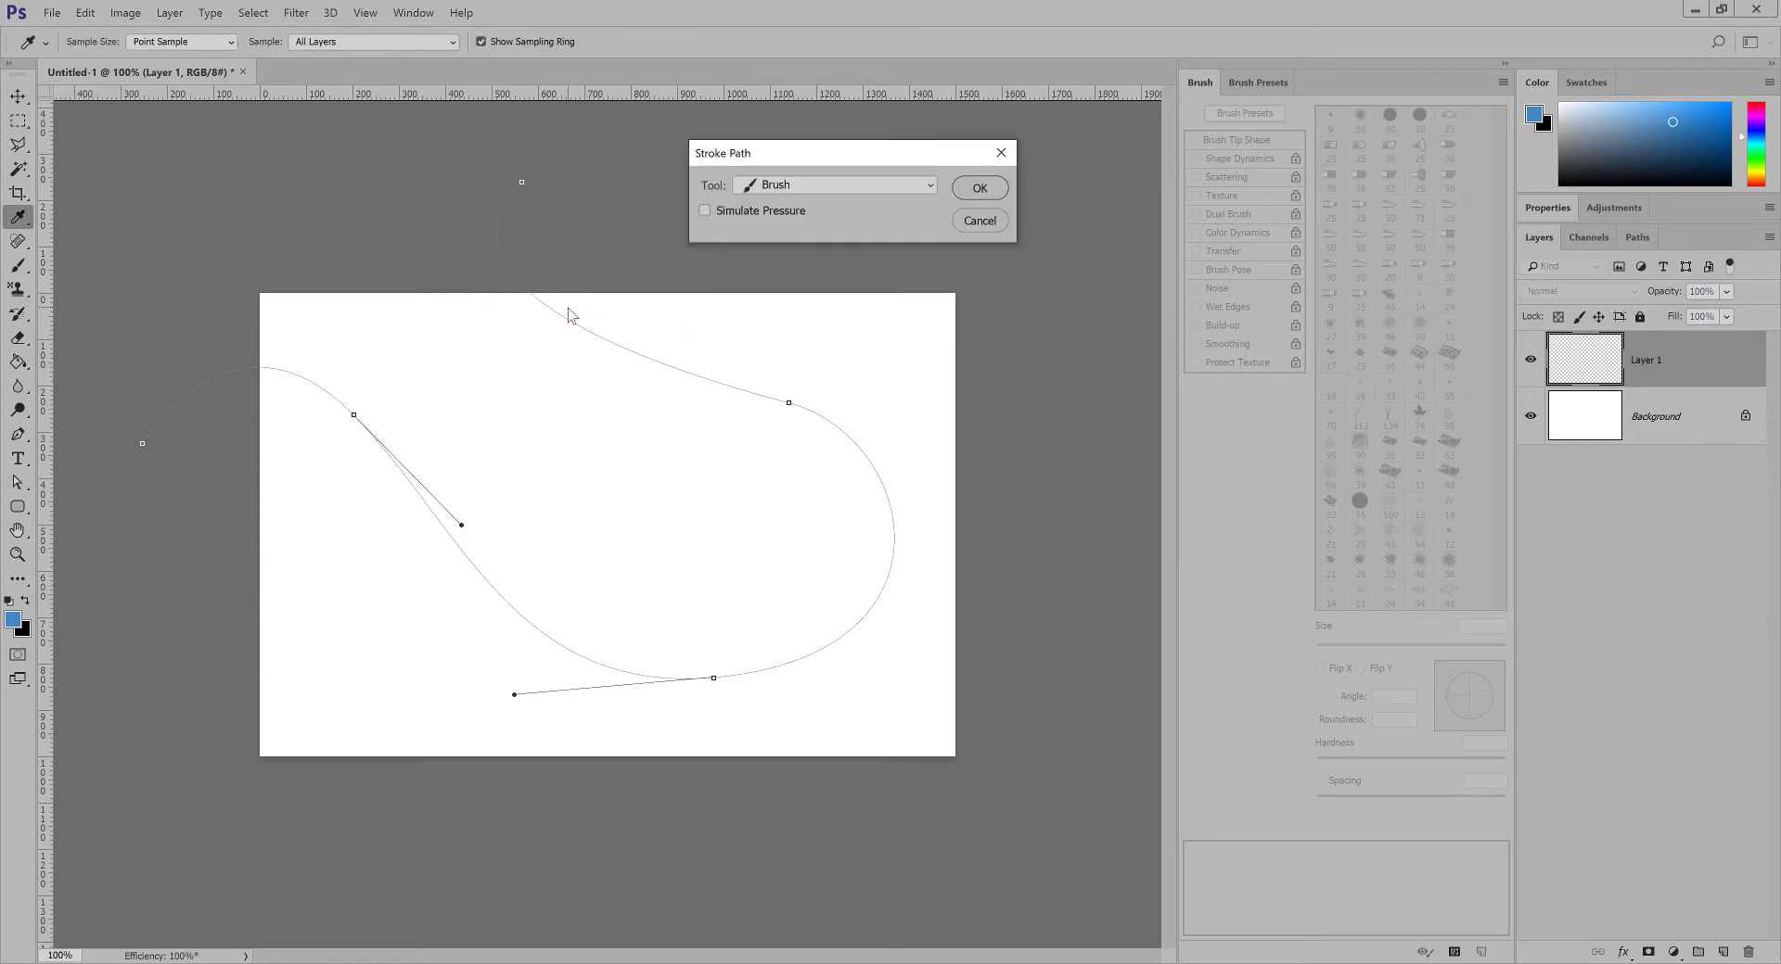
{"action": "left_click", "coordinate": [978, 188]}
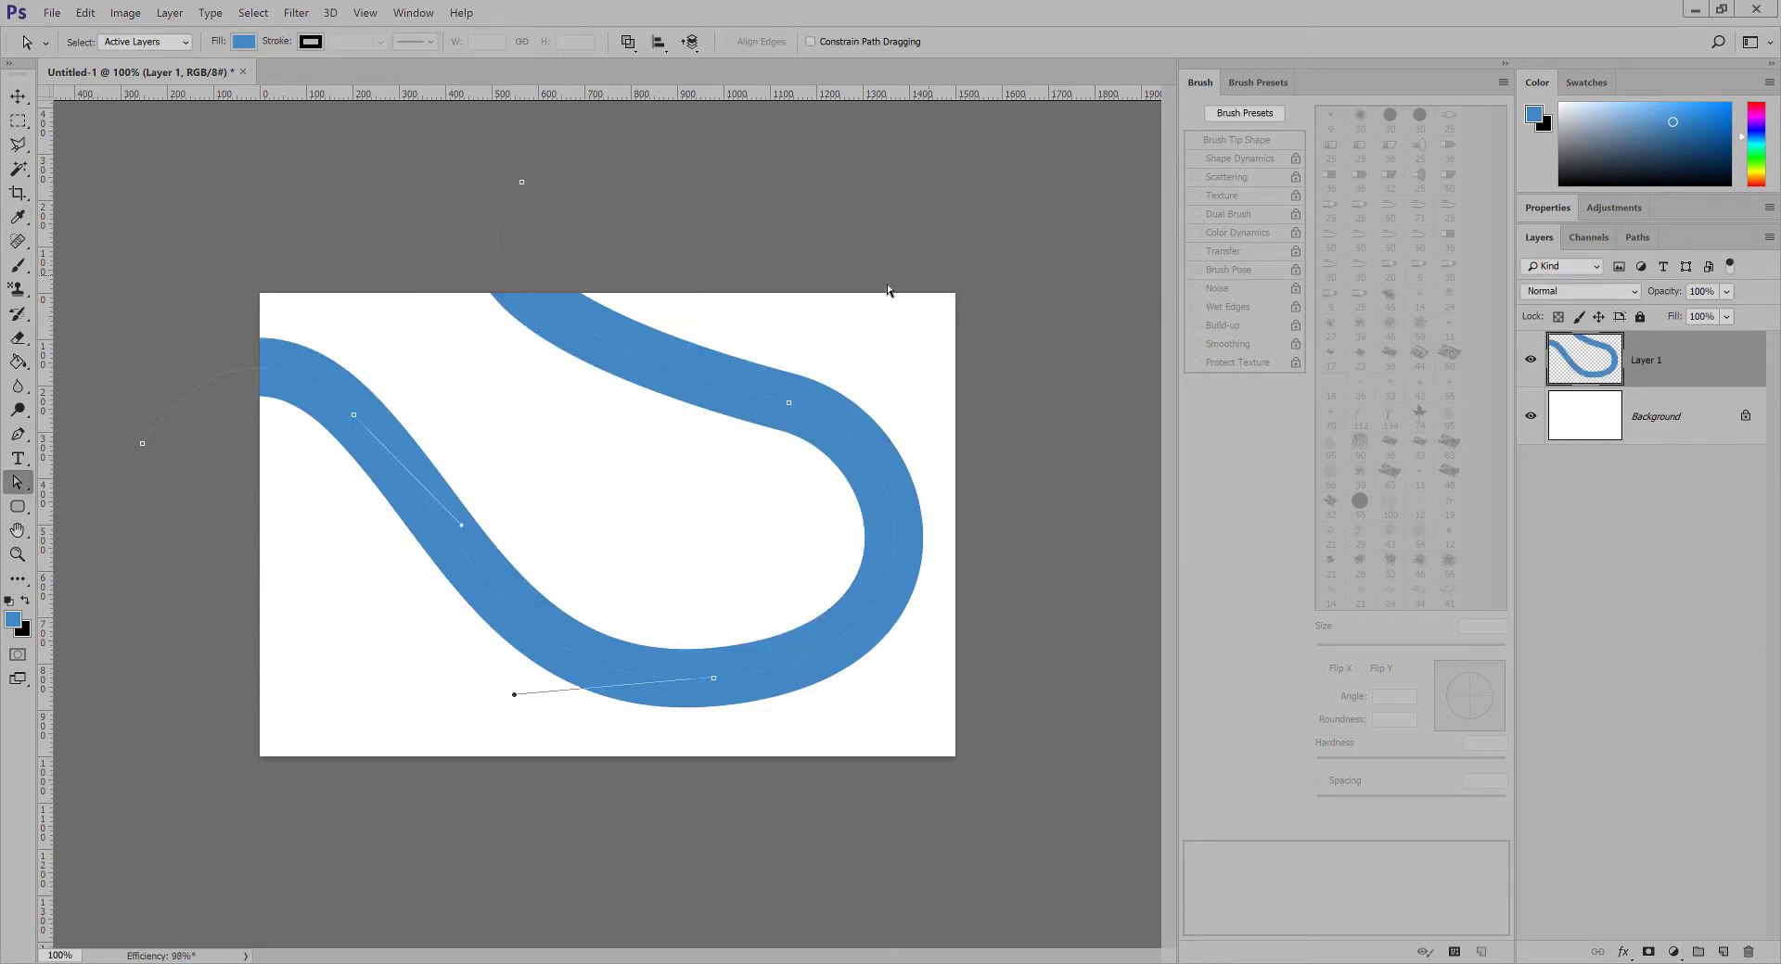
Rename the layer holding the blue stroke as Stroke 1.
{"action": "double_click", "coordinate": [1641, 359]}
{"action": "type", "text": "Stroke 1"}
{"action": "key", "text": "Return"}
Draw a second Pen path from below the canvas across the blue band, with two curved anchors inside the loop.
{"action": "left_click", "coordinate": [18, 434]}
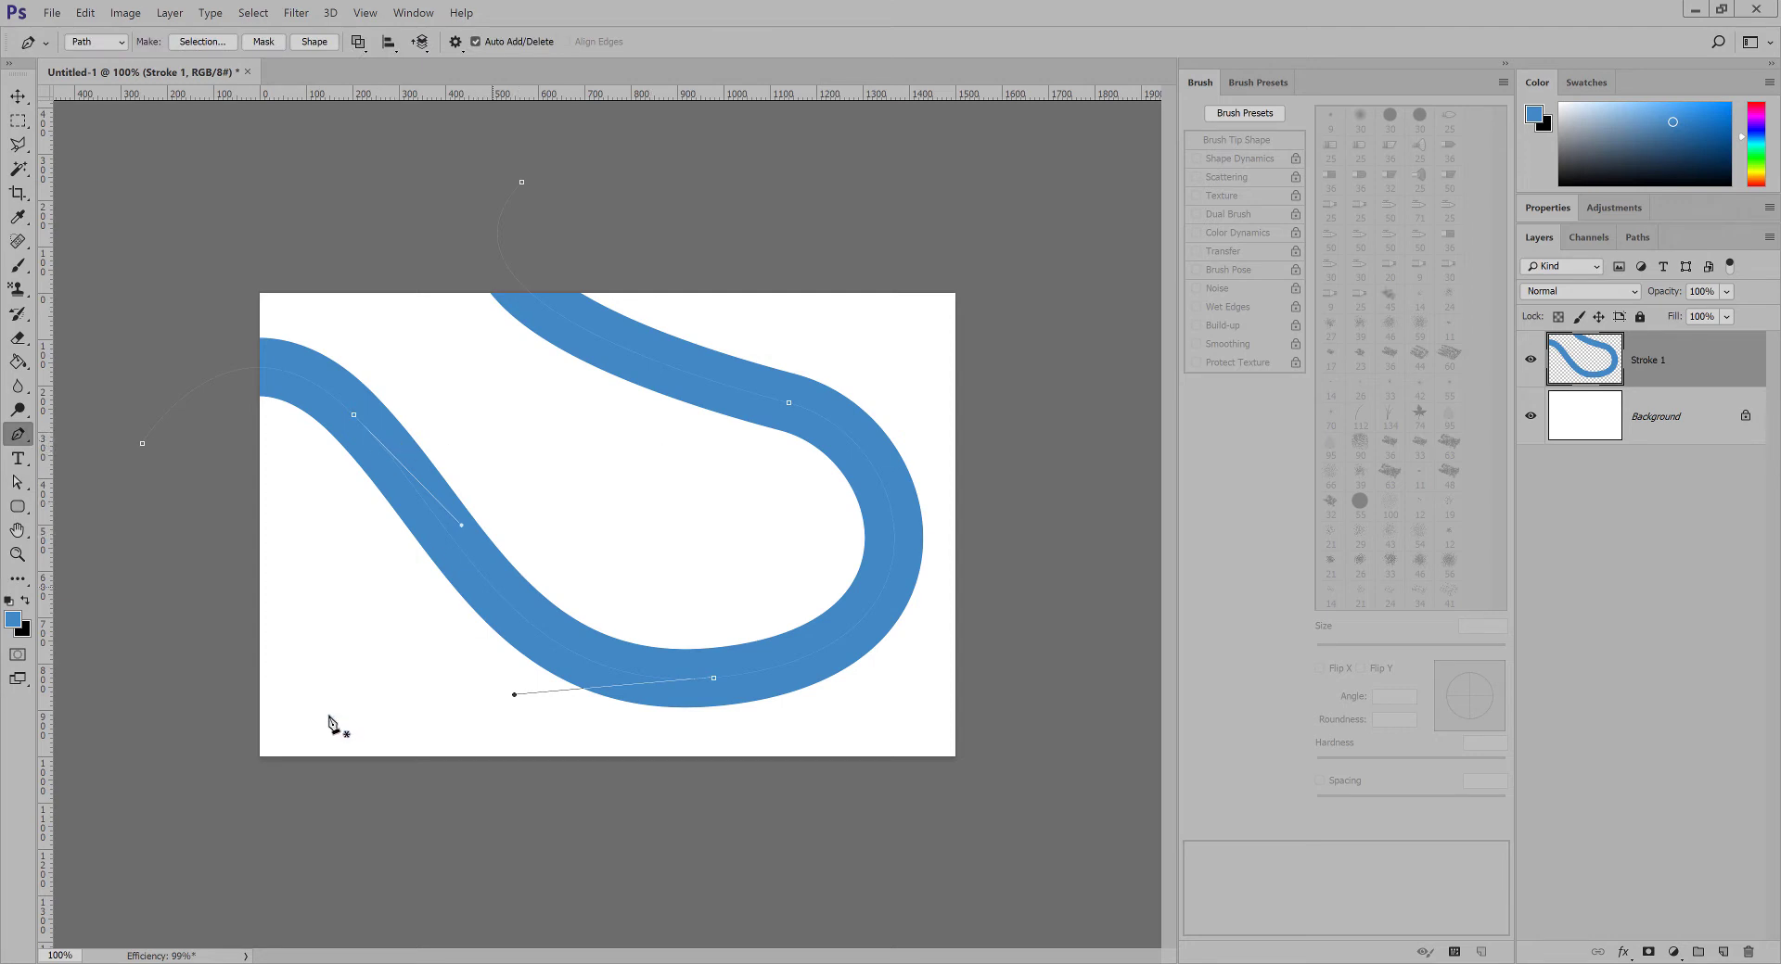
{"action": "left_click", "coordinate": [498, 845]}
{"action": "left_click_drag", "start_coordinate": [507, 479], "coordinate": [779, 326]}
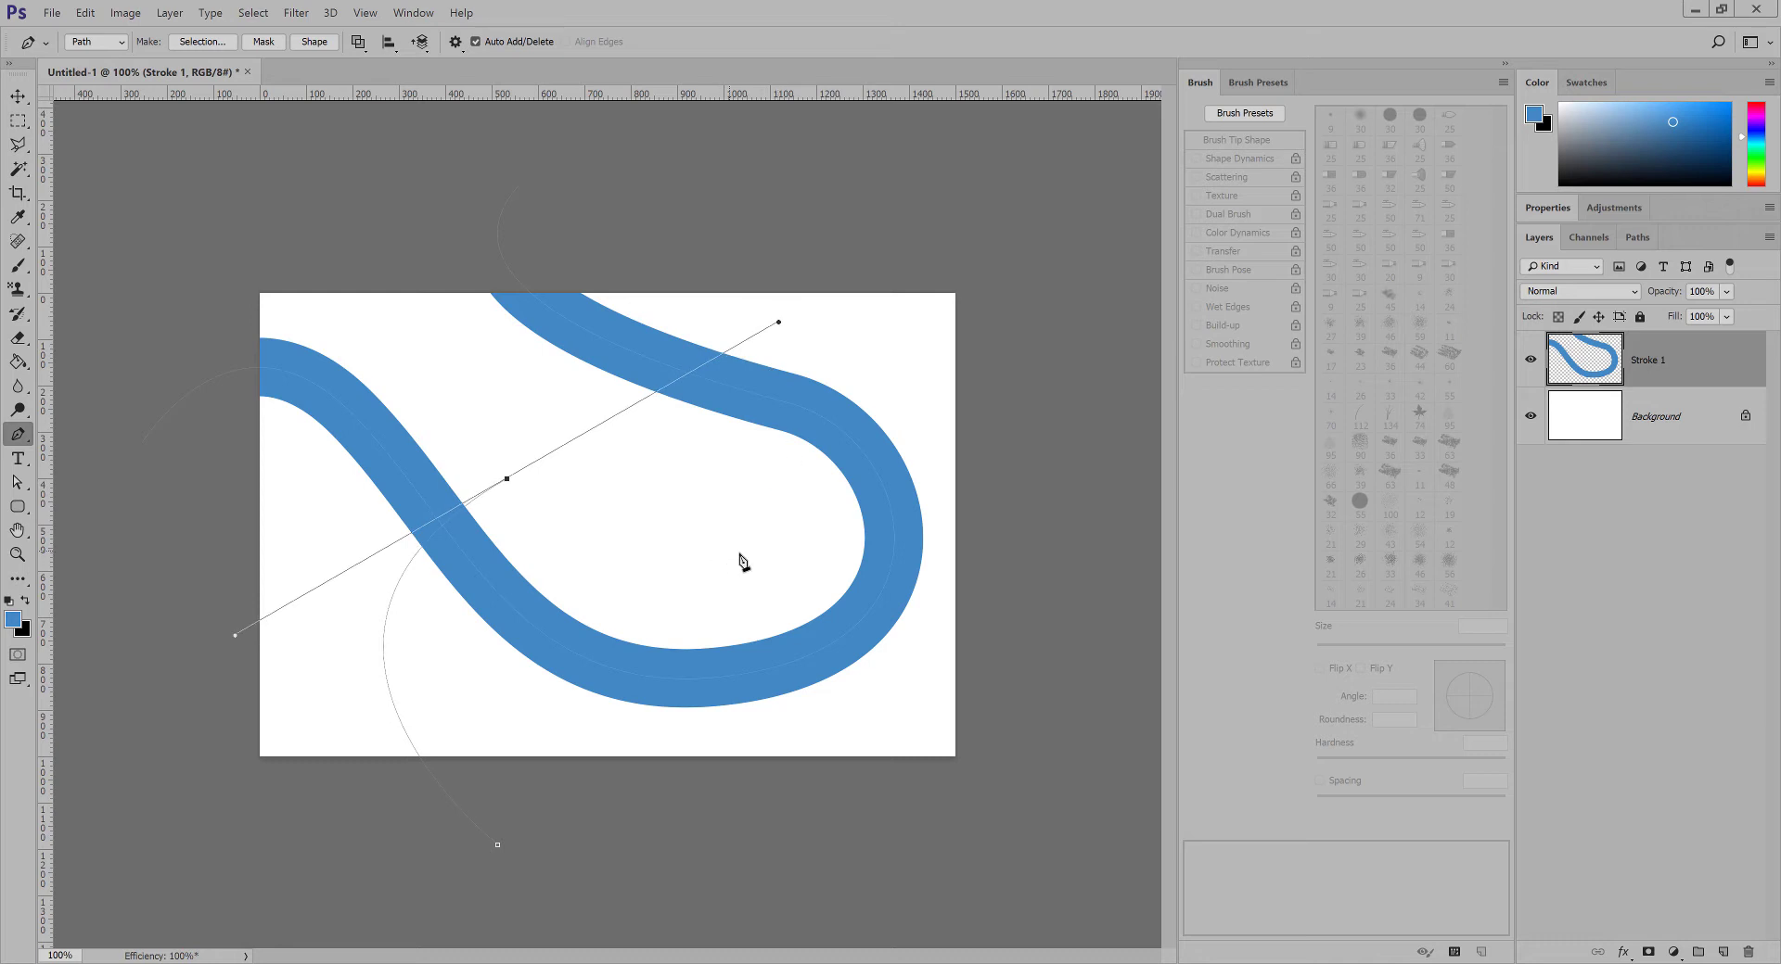
{"action": "left_click_drag", "start_coordinate": [742, 552], "coordinate": [877, 435]}
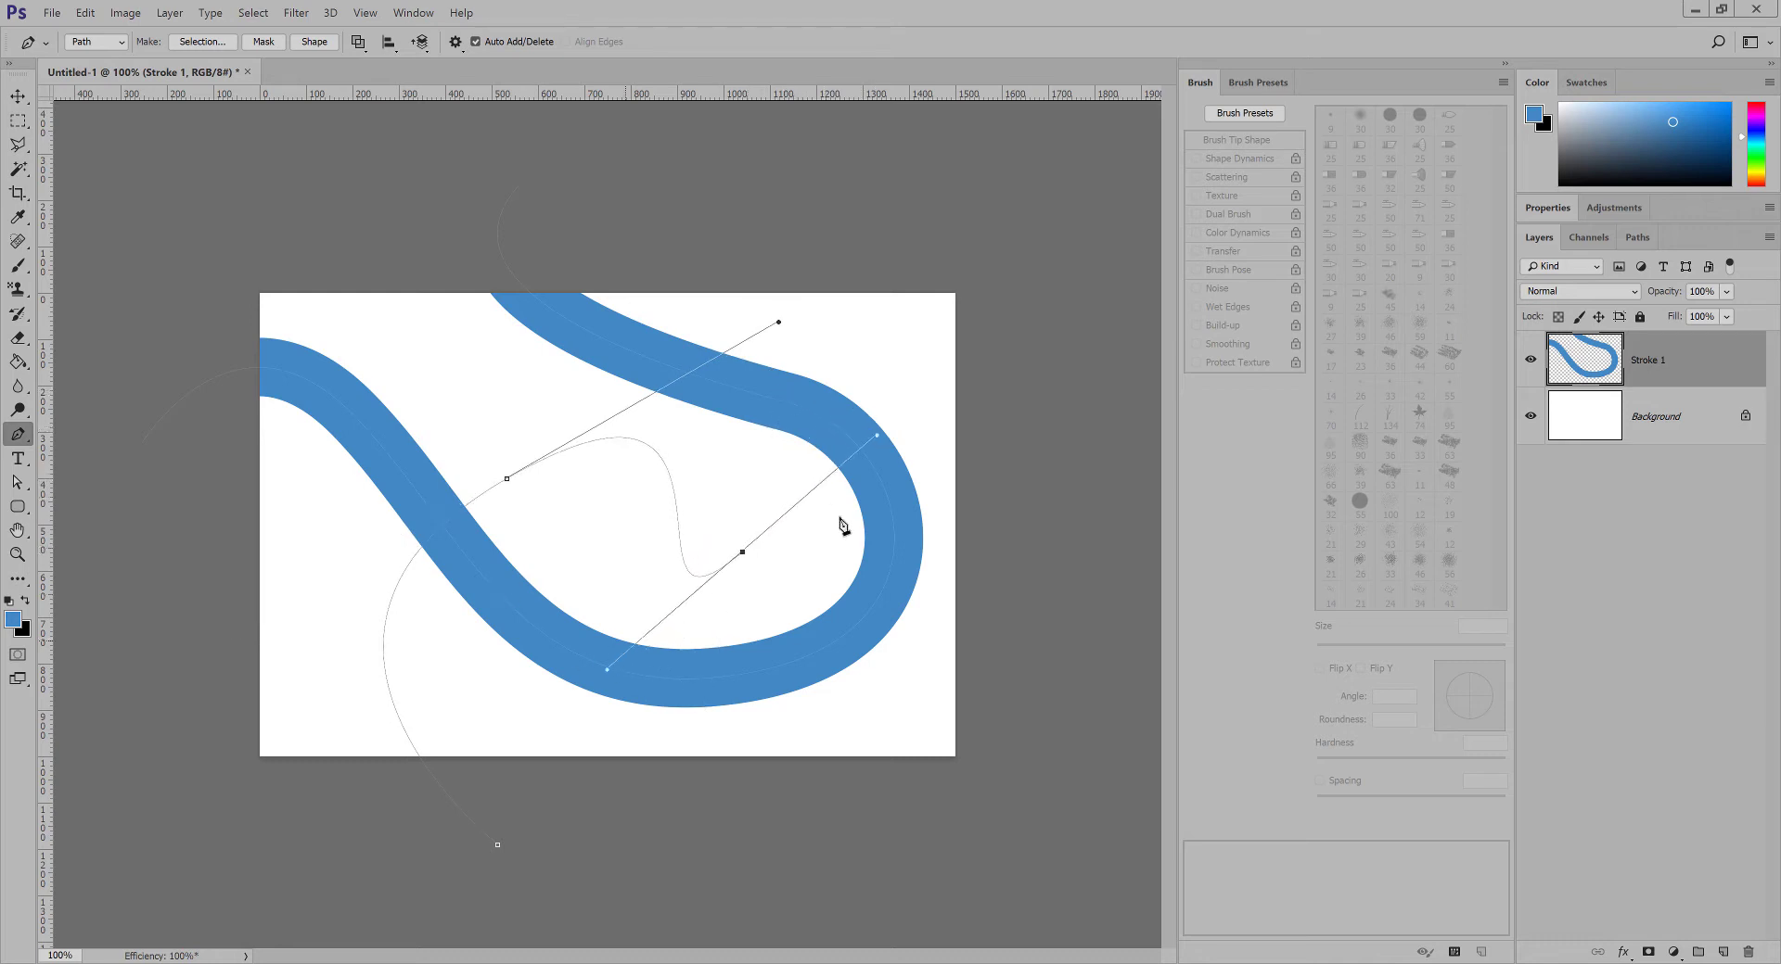
Select the whole second path and move it slightly up and right.
{"action": "left_click", "coordinate": [642, 648], "text": "ctrl"}
{"action": "key", "text": "a"}
{"action": "left_click", "coordinate": [742, 553]}
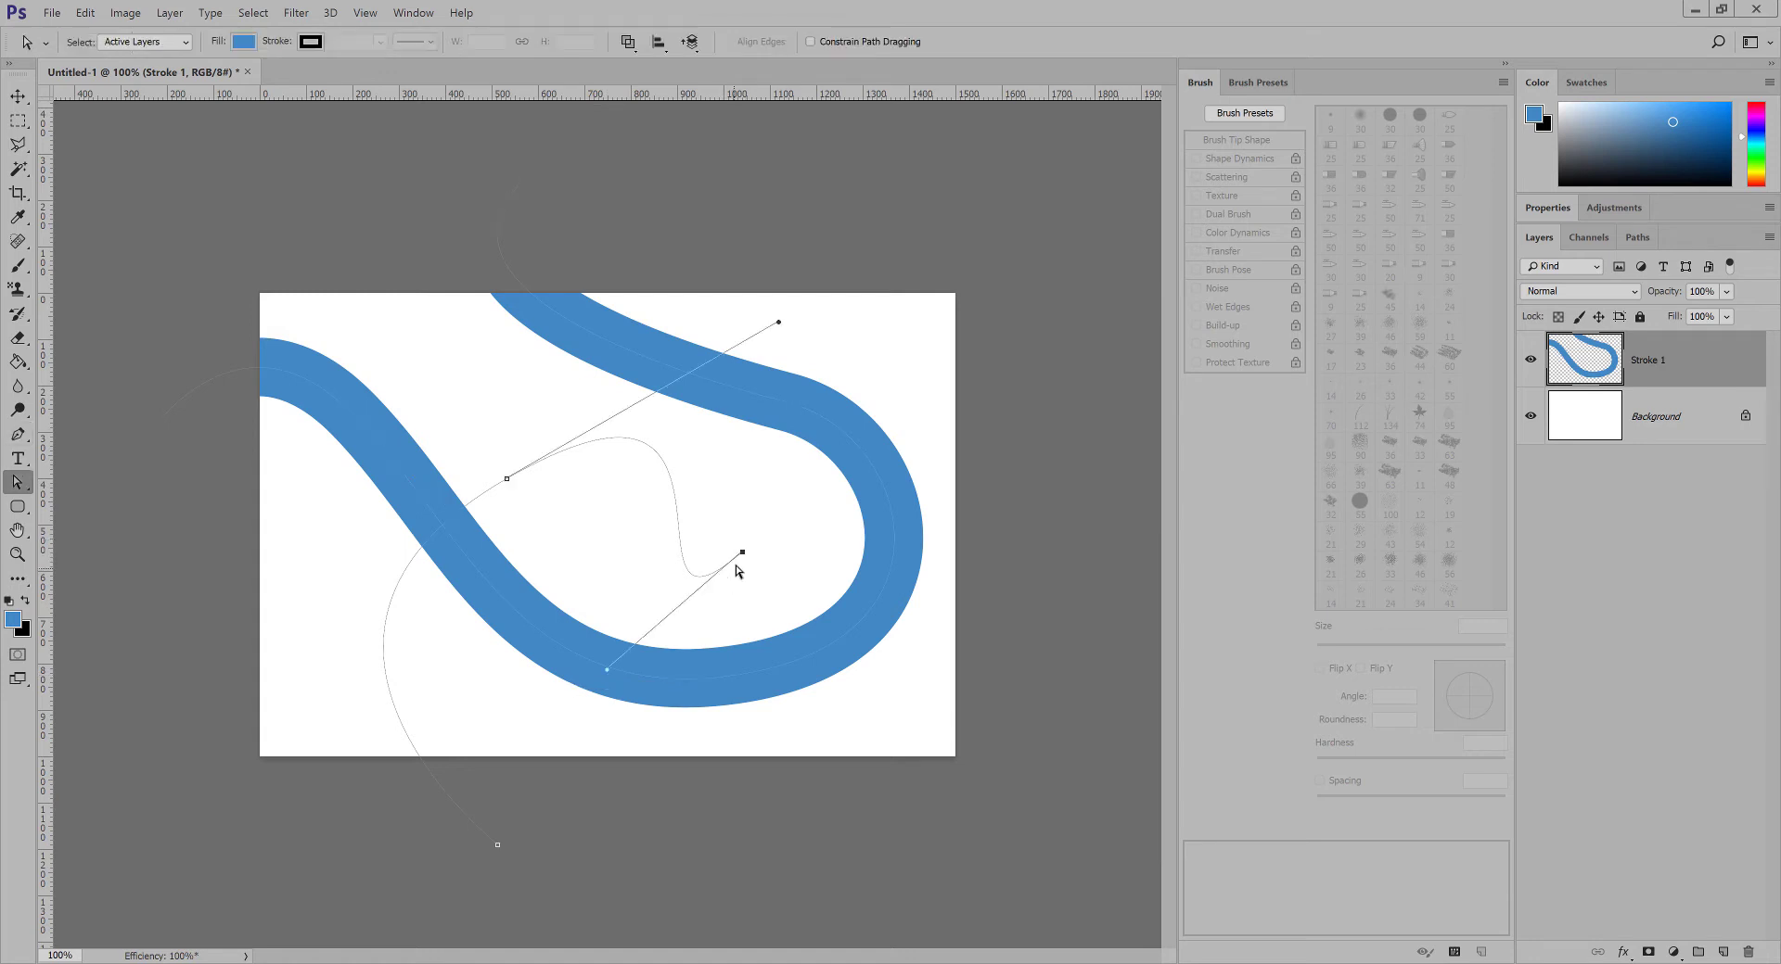
{"action": "left_click_drag", "start_coordinate": [742, 555], "coordinate": [748, 543]}
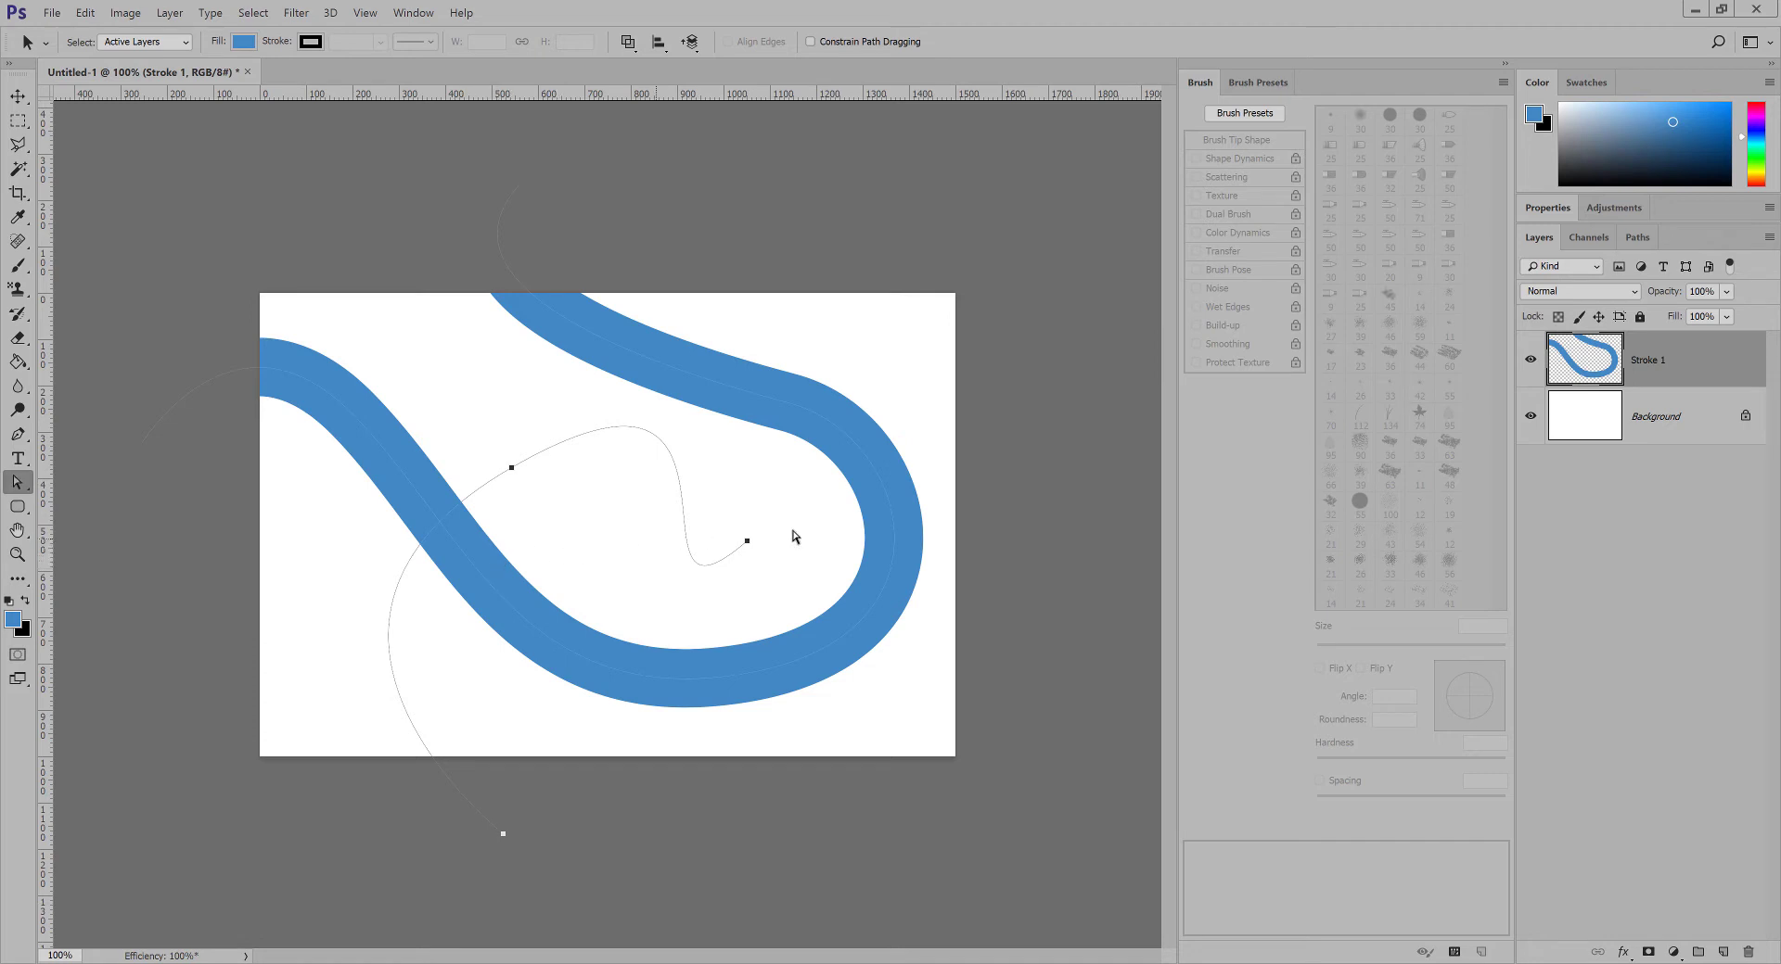
Move the second path's end anchor up and right, pull in its handle, and shorten the middle anchor's upper handle.
{"action": "left_click_drag", "start_coordinate": [803, 499], "coordinate": [720, 588]}
{"action": "left_click_drag", "start_coordinate": [777, 505], "coordinate": [806, 482]}
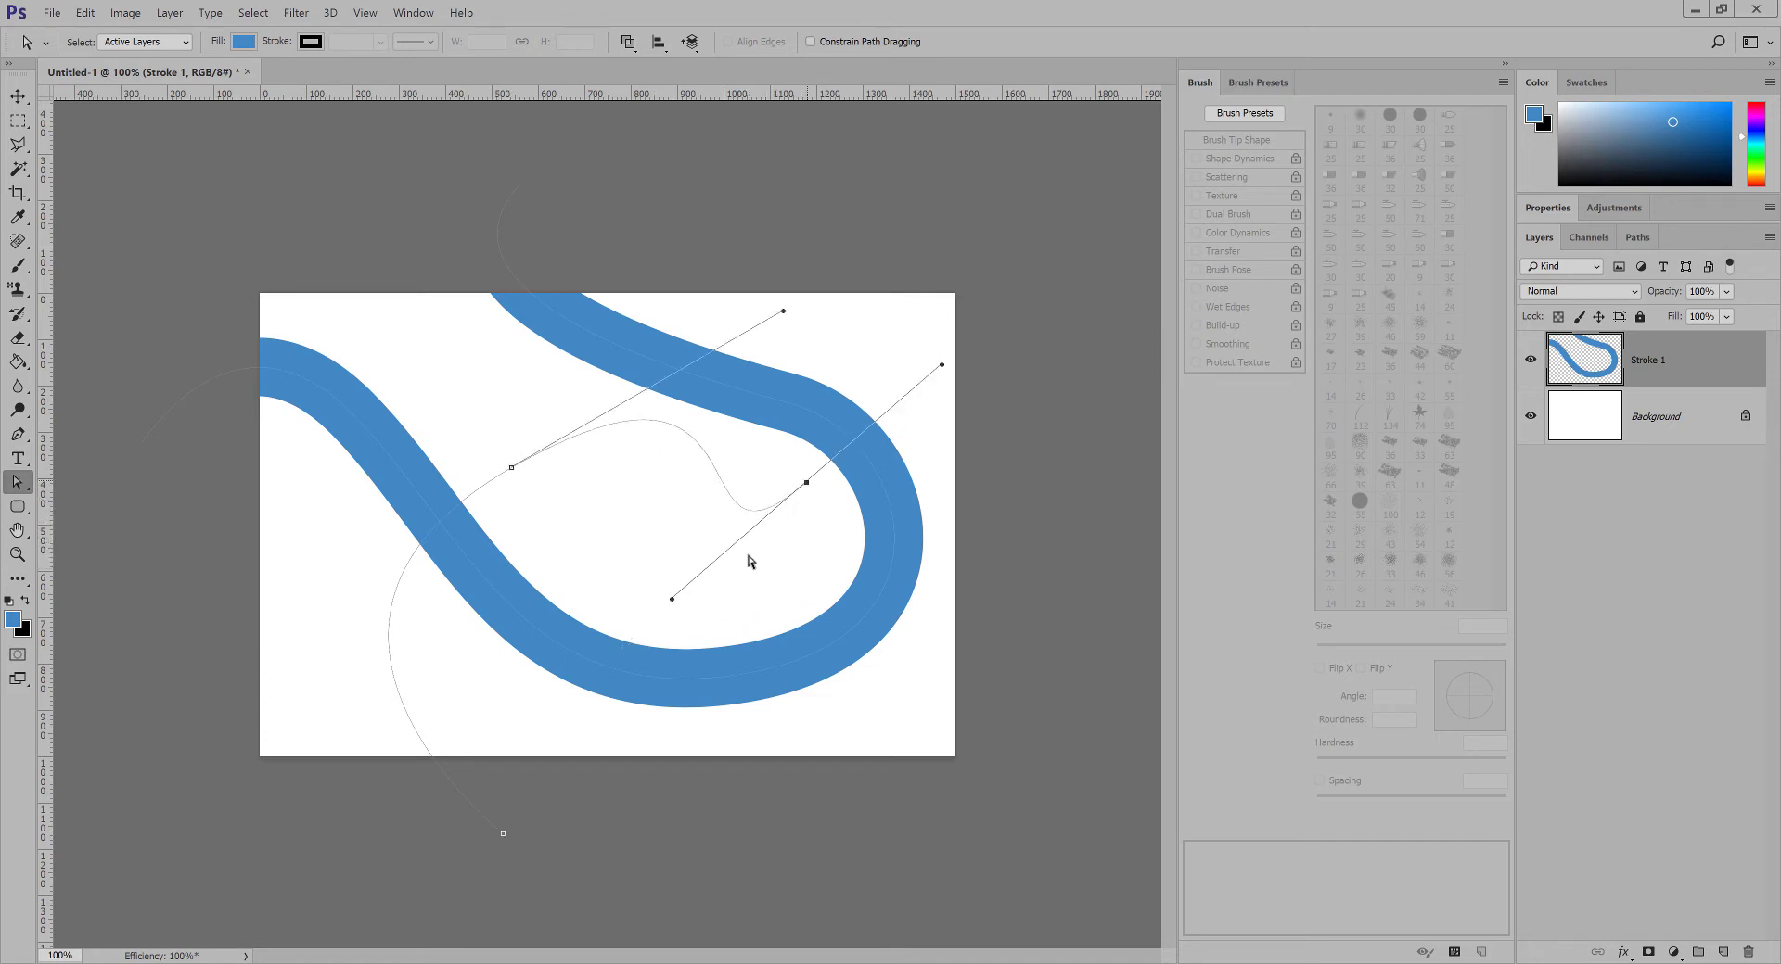
{"action": "left_click_drag", "start_coordinate": [673, 599], "coordinate": [809, 469]}
{"action": "left_click_drag", "start_coordinate": [783, 316], "coordinate": [583, 405]}
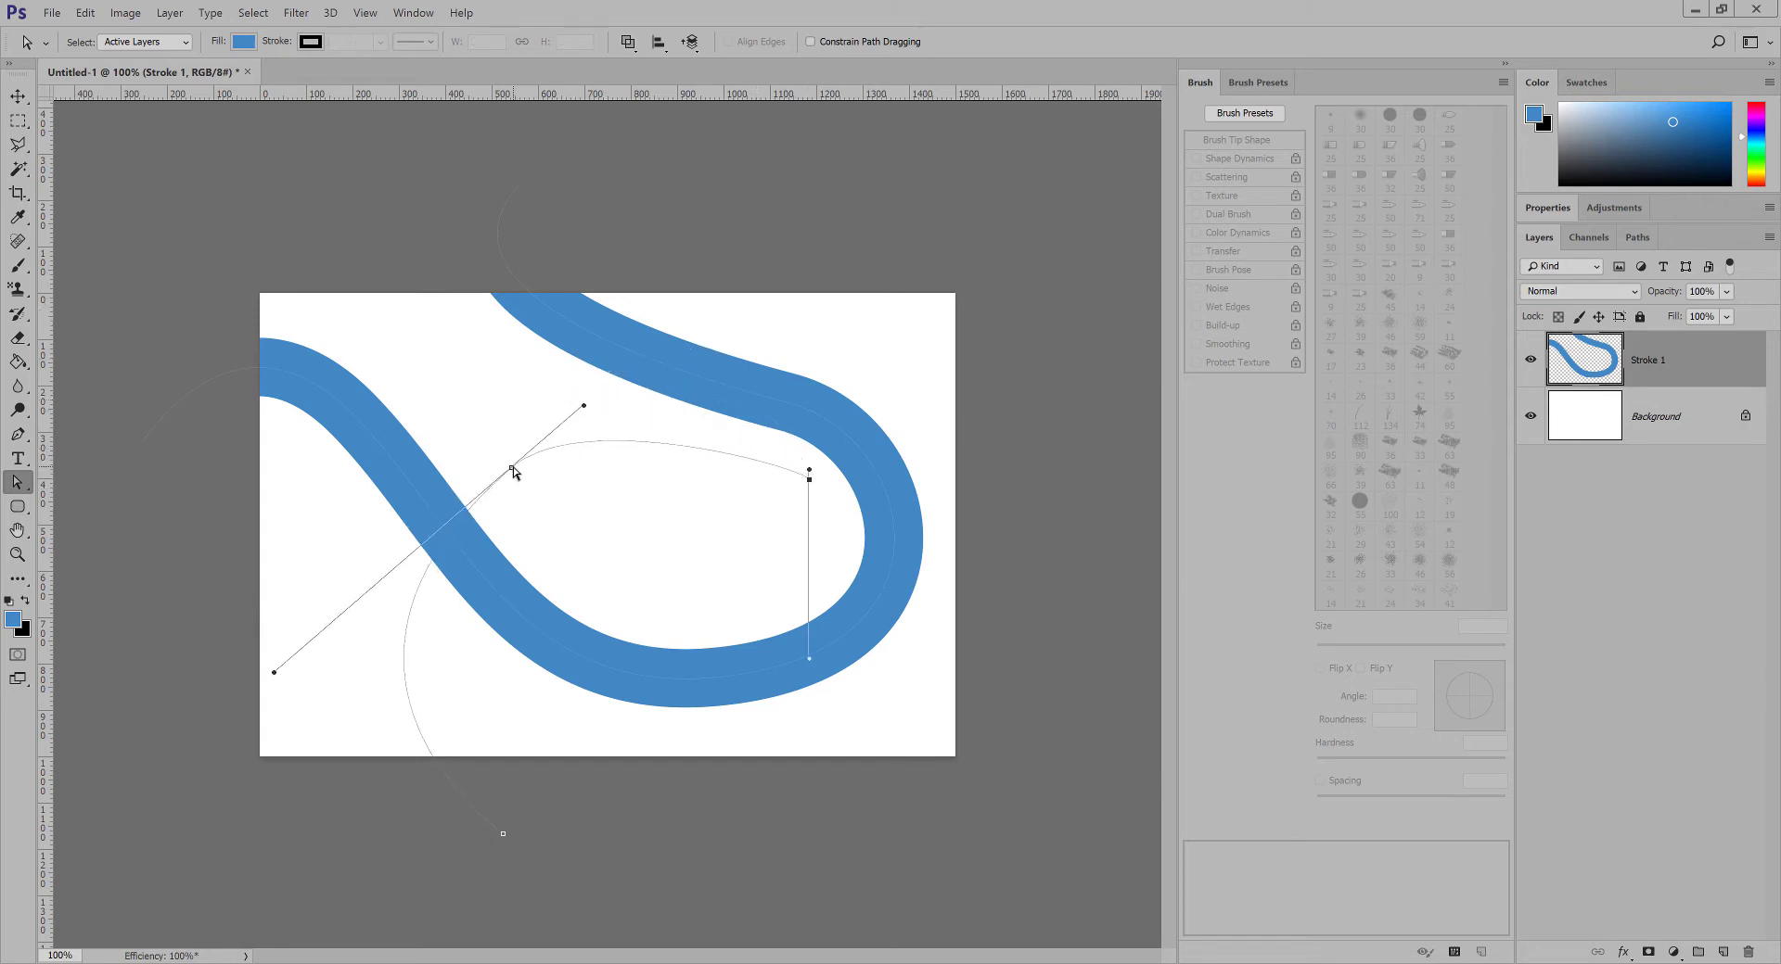
Move the second path's middle anchor left to the blue band, tilt the end anchor's handles, and place that anchor near the loop's centre.
{"action": "left_click_drag", "start_coordinate": [512, 470], "coordinate": [451, 462]}
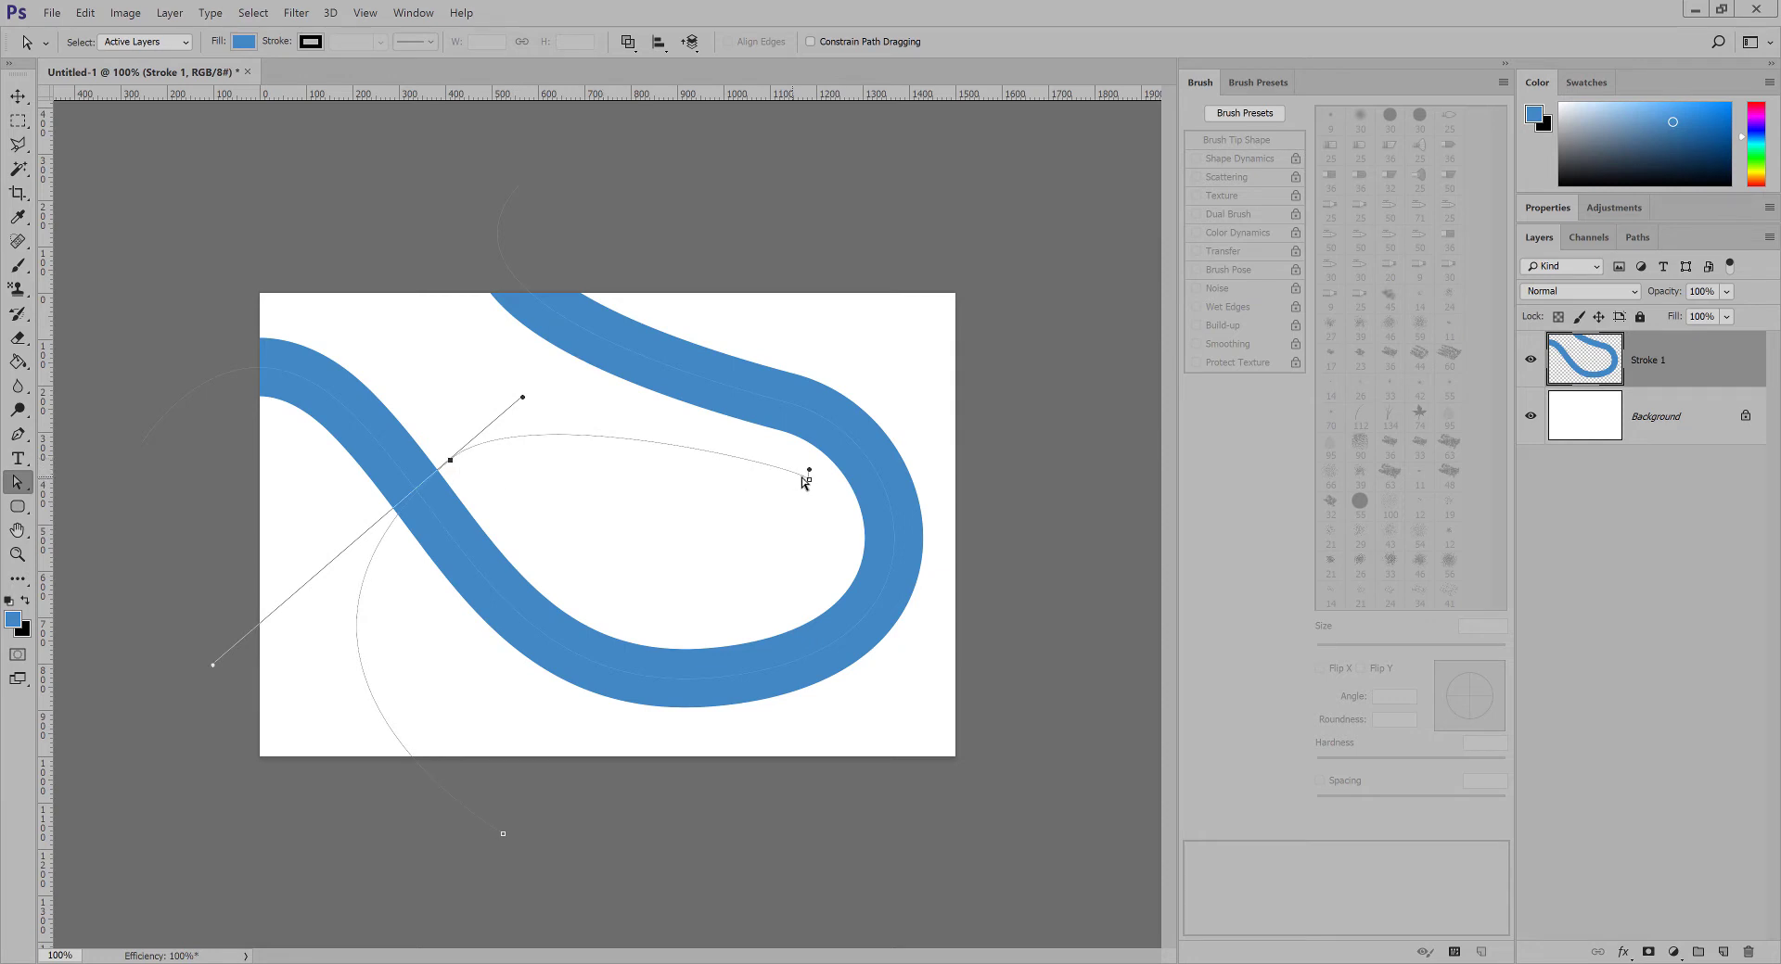
{"action": "left_click_drag", "start_coordinate": [796, 485], "coordinate": [684, 480]}
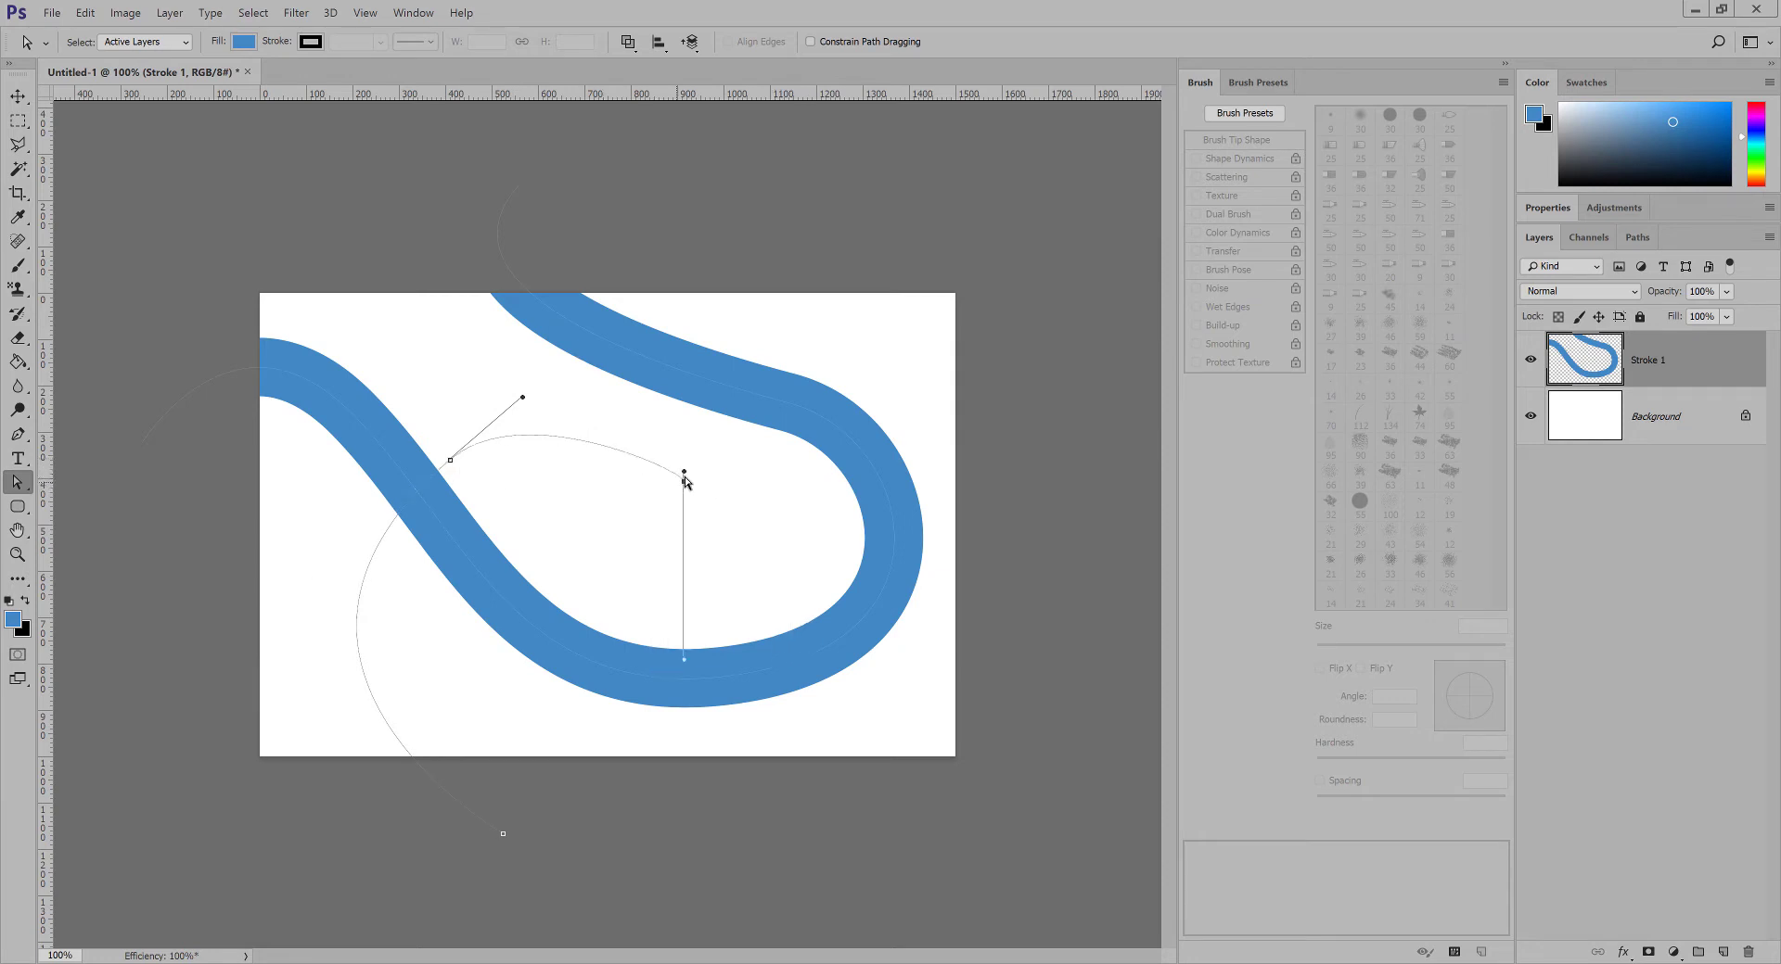
{"action": "left_click_drag", "start_coordinate": [684, 663], "coordinate": [788, 399]}
{"action": "left_click_drag", "start_coordinate": [676, 487], "coordinate": [534, 544]}
{"action": "left_click_drag", "start_coordinate": [687, 487], "coordinate": [722, 536]}
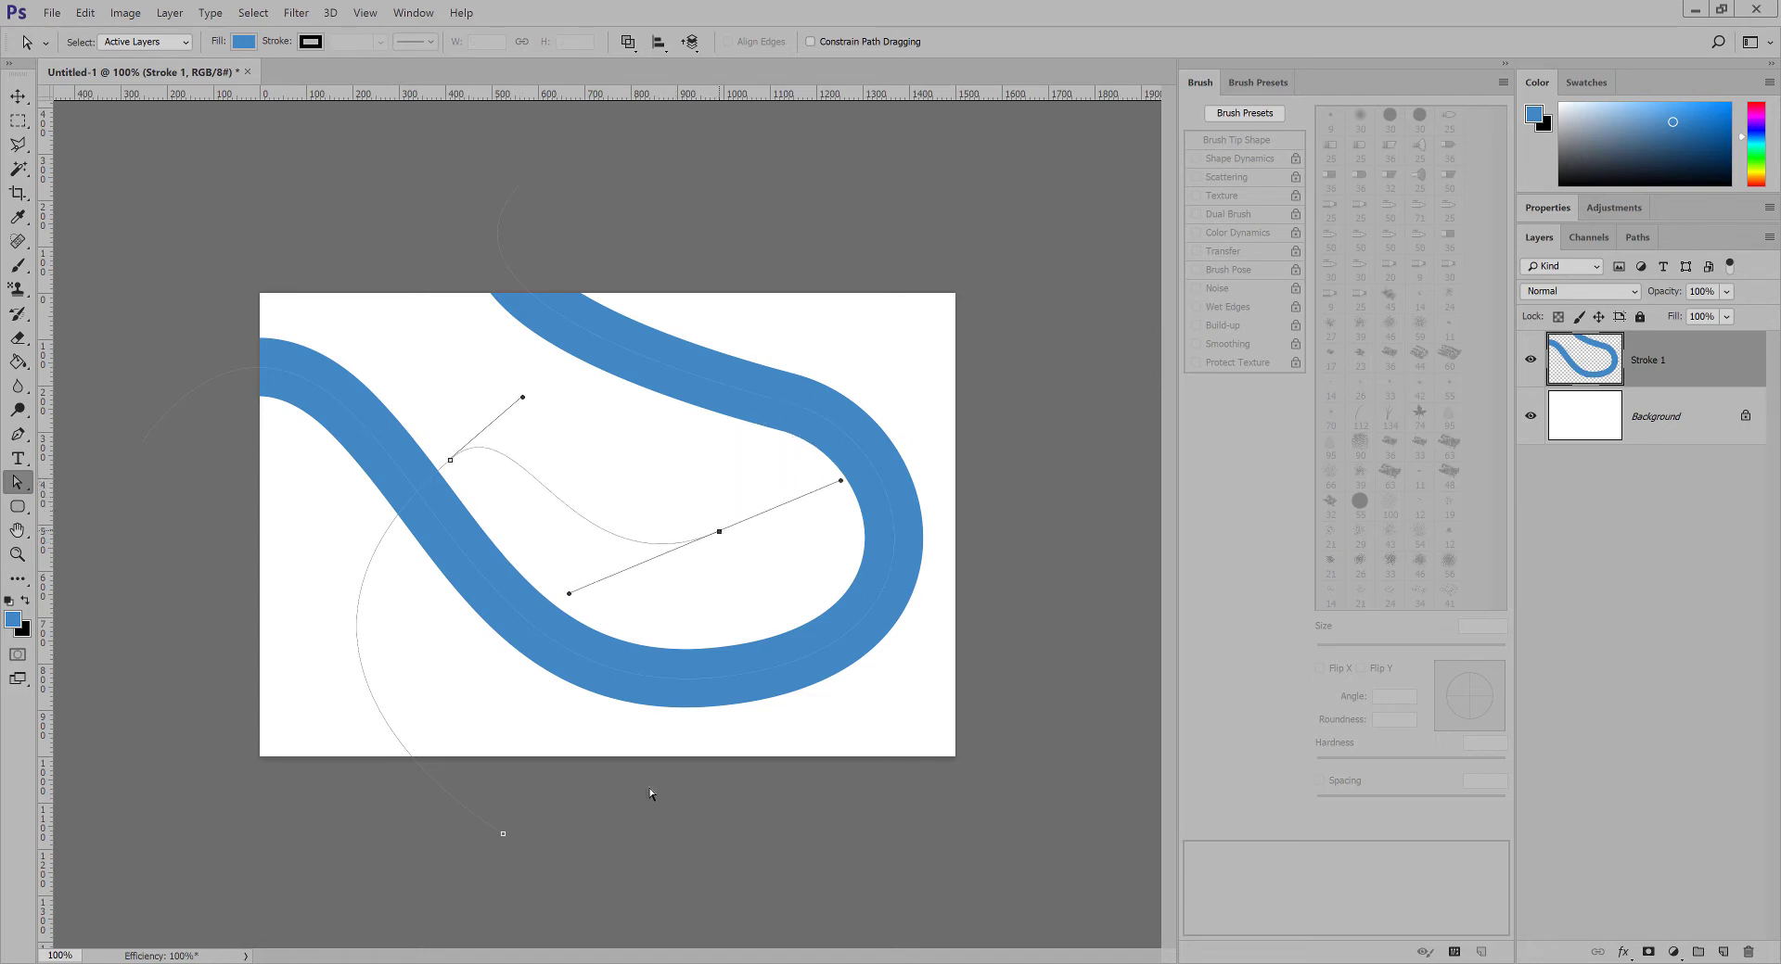
Tilt the second path's left anchor handles flatter, swing the end anchor's handle up, and move that end anchor slightly left and down.
{"action": "left_click", "coordinate": [450, 461]}
{"action": "left_click_drag", "start_coordinate": [522, 398], "coordinate": [554, 442]}
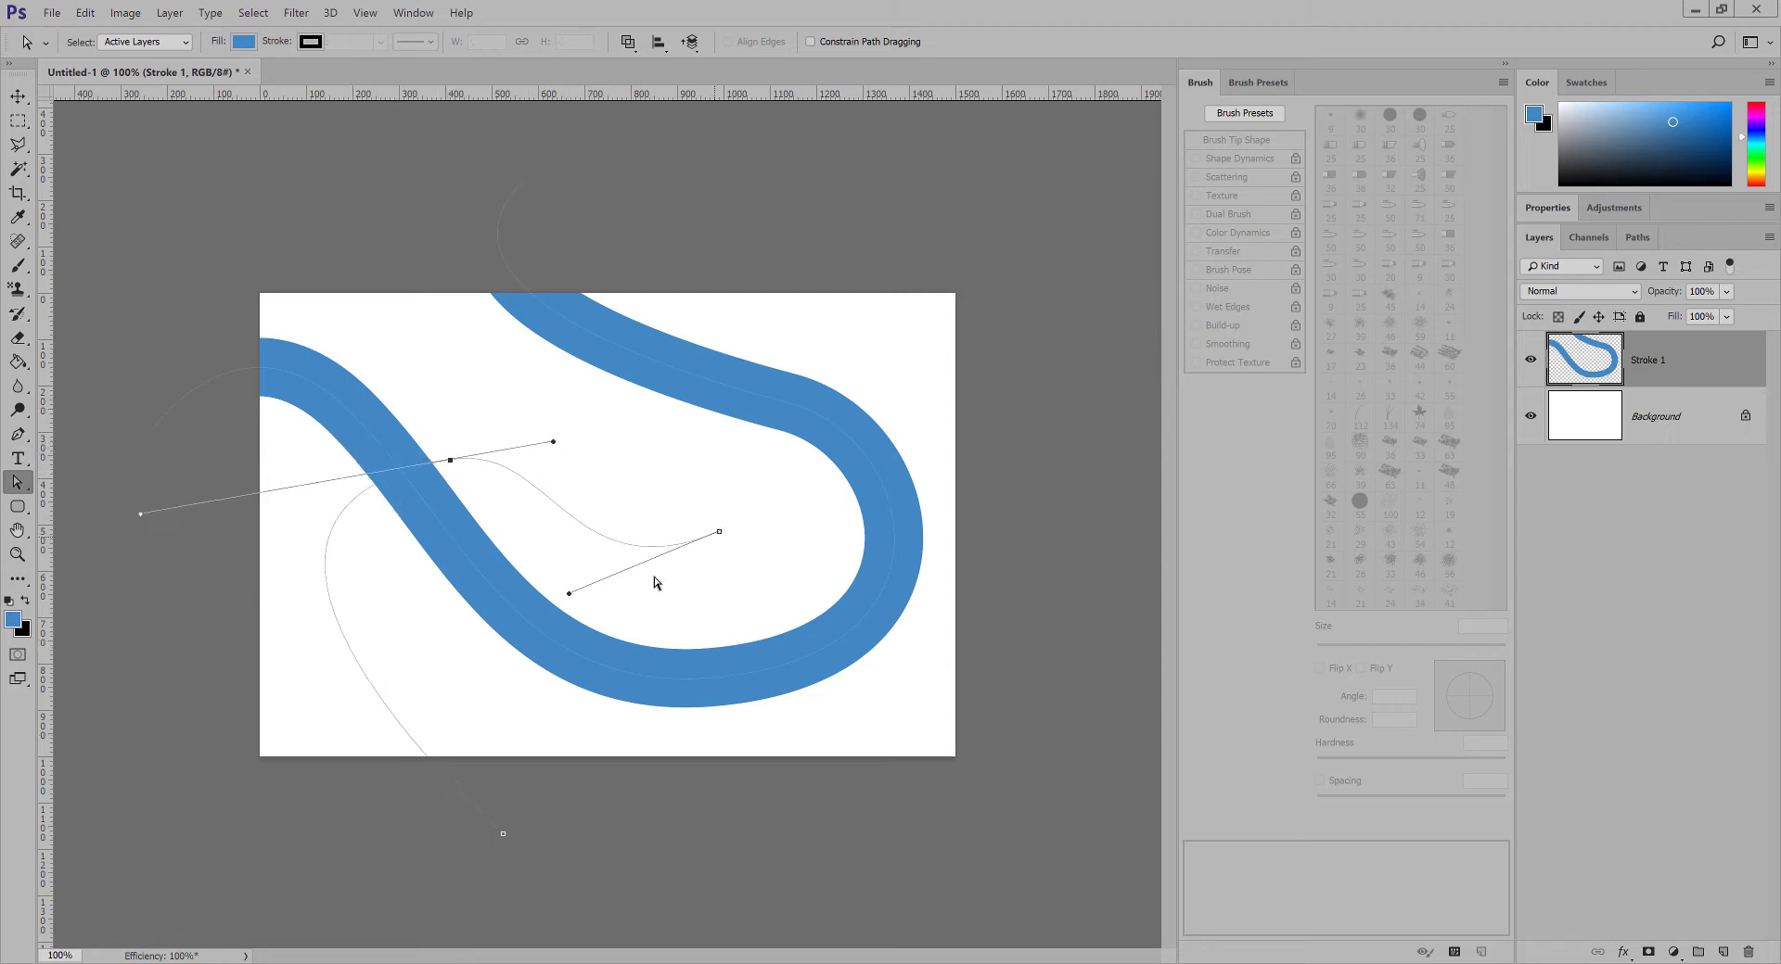
{"action": "left_click_drag", "start_coordinate": [568, 596], "coordinate": [607, 400]}
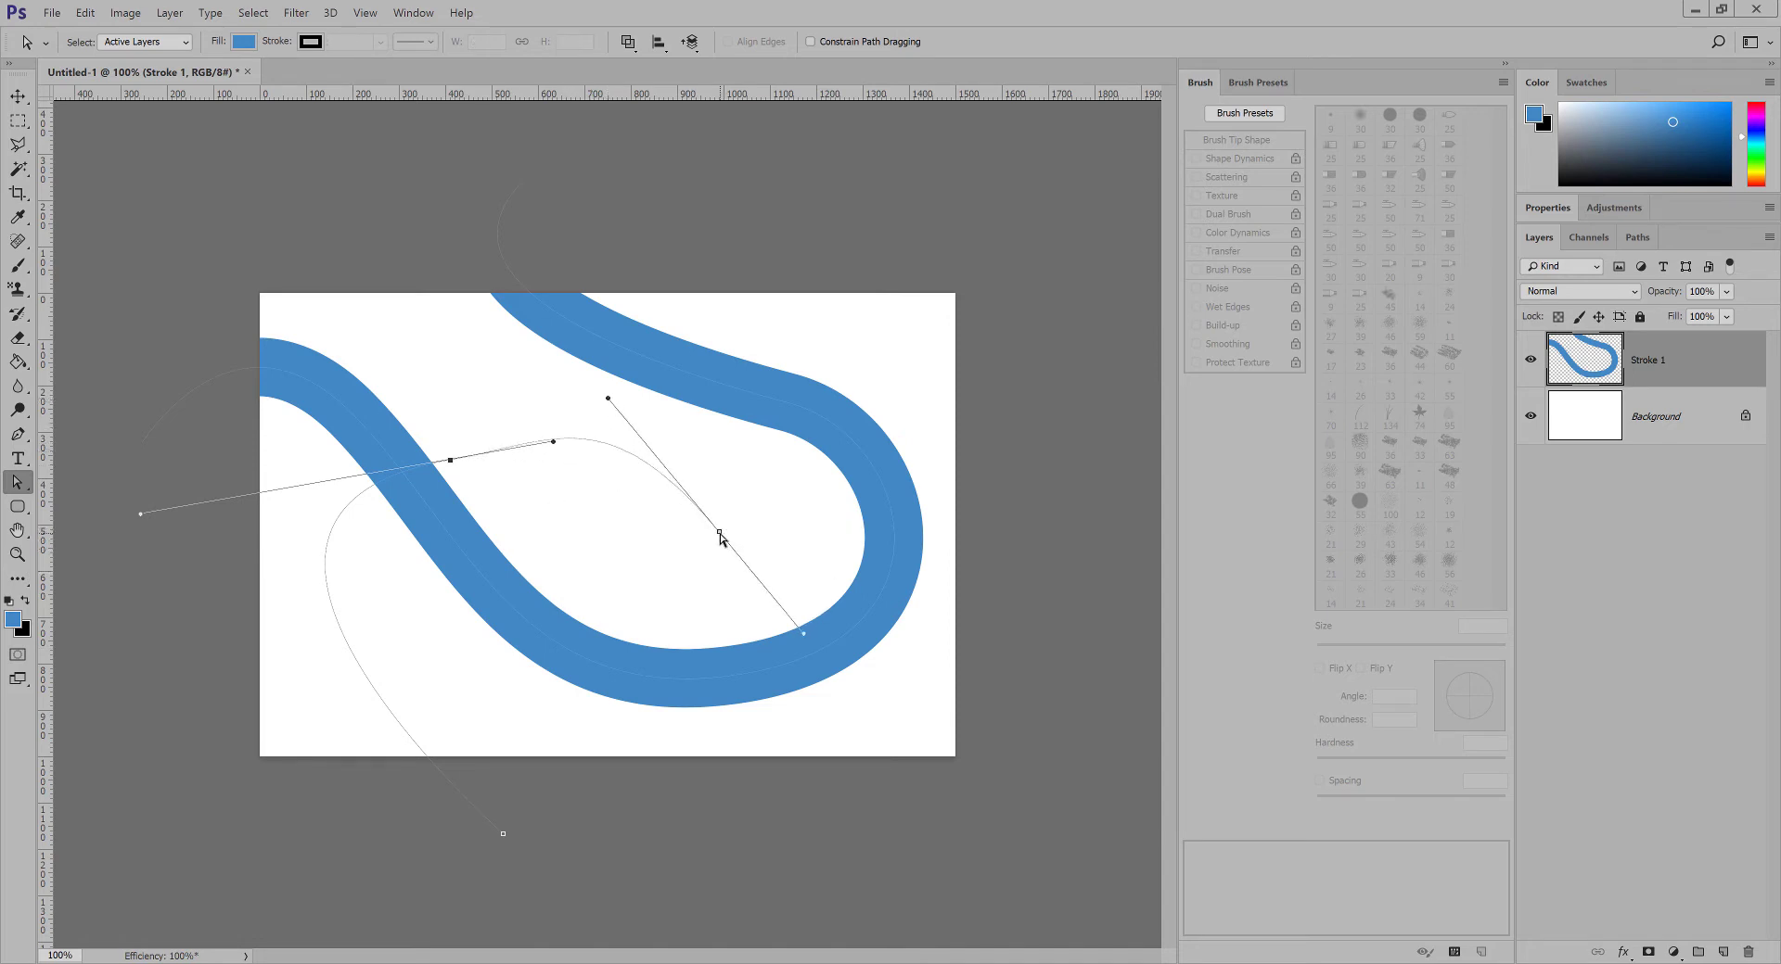
{"action": "left_click_drag", "start_coordinate": [720, 536], "coordinate": [648, 561]}
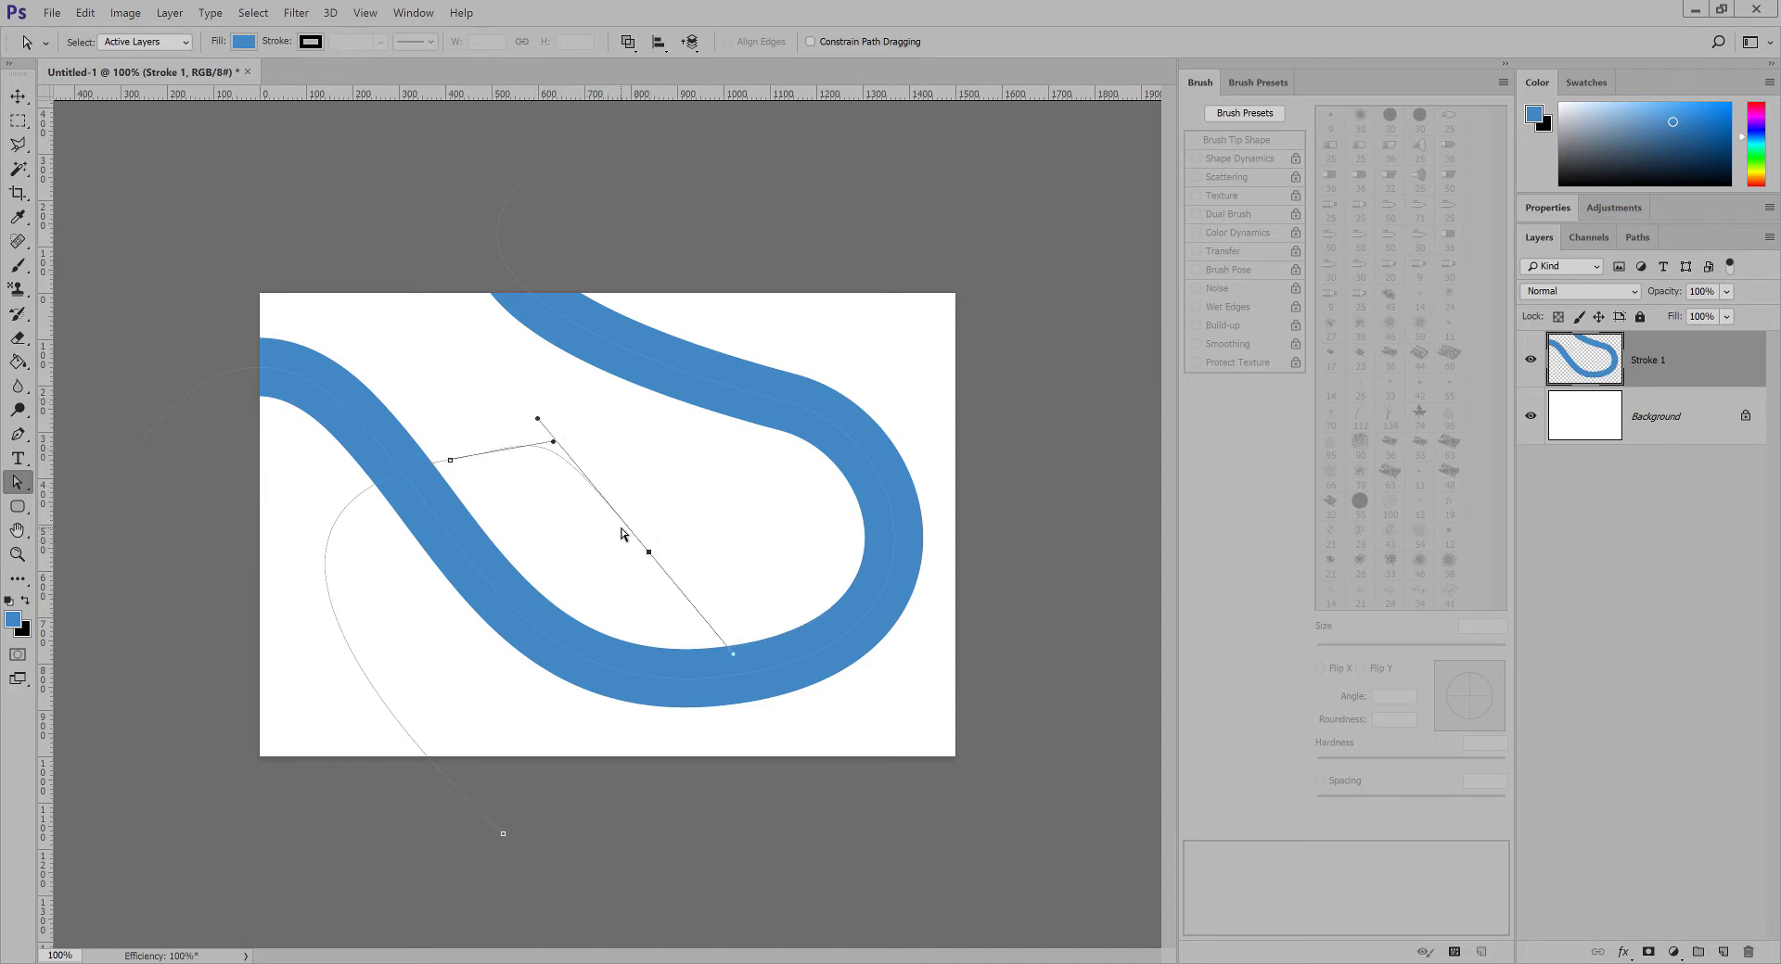
Extend the second path with a curved anchor at the loop's right side and an end anchor above the canvas, using the Pen tool.
{"action": "key", "text": "p"}
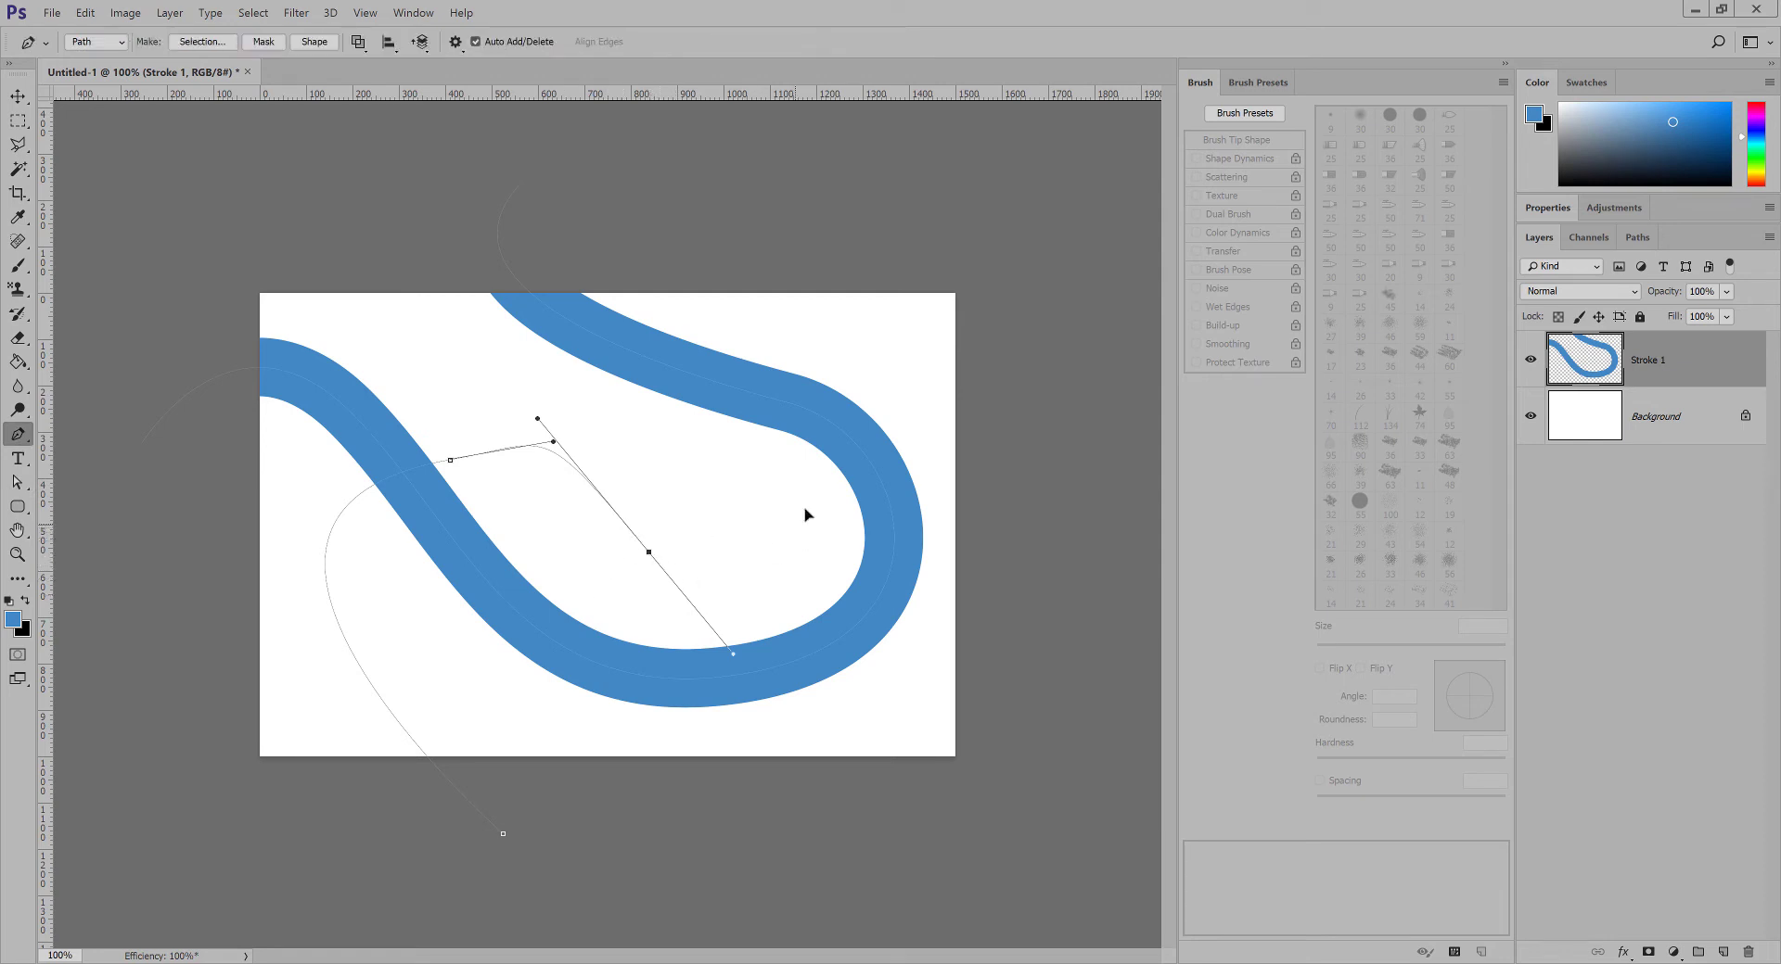
{"action": "left_click_drag", "start_coordinate": [799, 520], "coordinate": [802, 424]}
{"action": "left_click_drag", "start_coordinate": [765, 166], "coordinate": [682, 86]}
{"action": "left_click_drag", "start_coordinate": [799, 520], "coordinate": [843, 469]}
{"action": "left_click_drag", "start_coordinate": [851, 471], "coordinate": [850, 466]}
{"action": "mouse_move", "coordinate": [822, 558]}
{"action": "left_mouse_down"}
{"action": "mouse_move", "coordinate": [807, 545]}
{"action": "mouse_move", "coordinate": [847, 554]}
{"action": "mouse_move", "coordinate": [838, 518]}
{"action": "mouse_move", "coordinate": [826, 531]}
{"action": "left_mouse_up"}
{"action": "left_click", "coordinate": [887, 499], "text": "ctrl"}
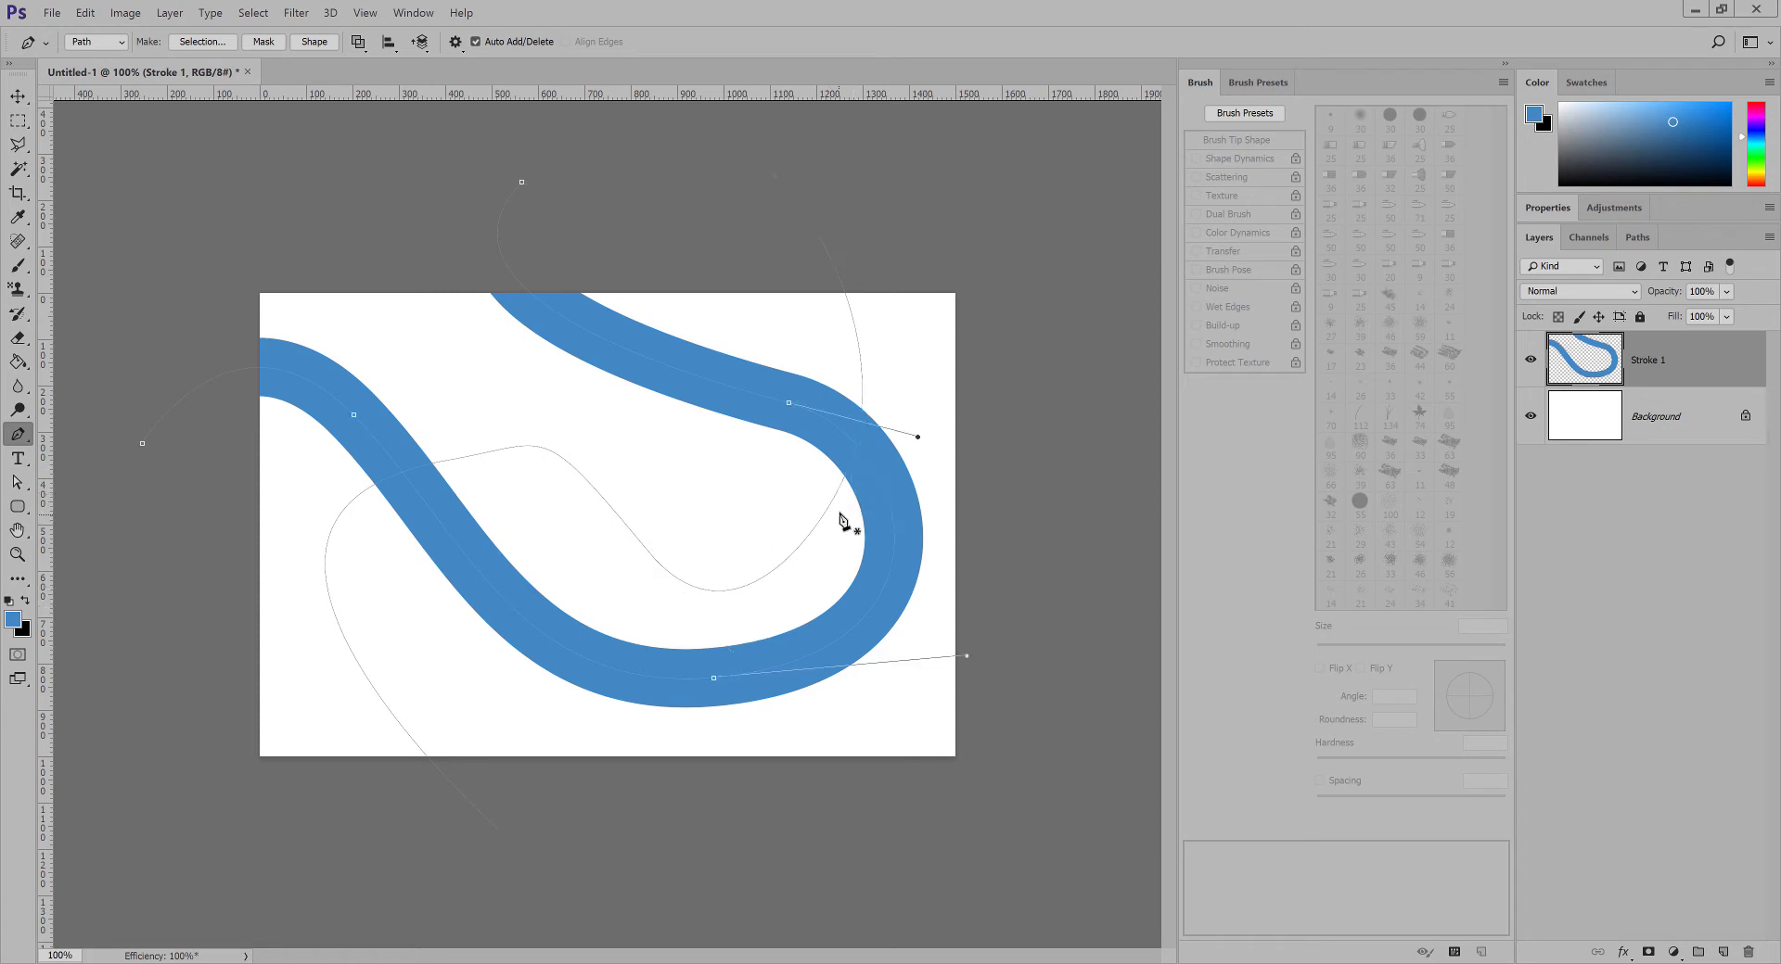
Move the second path's right-hand anchor outward to the outer edge of the blue band's right bend.
{"action": "key", "text": "a"}
{"action": "left_click", "coordinate": [803, 544]}
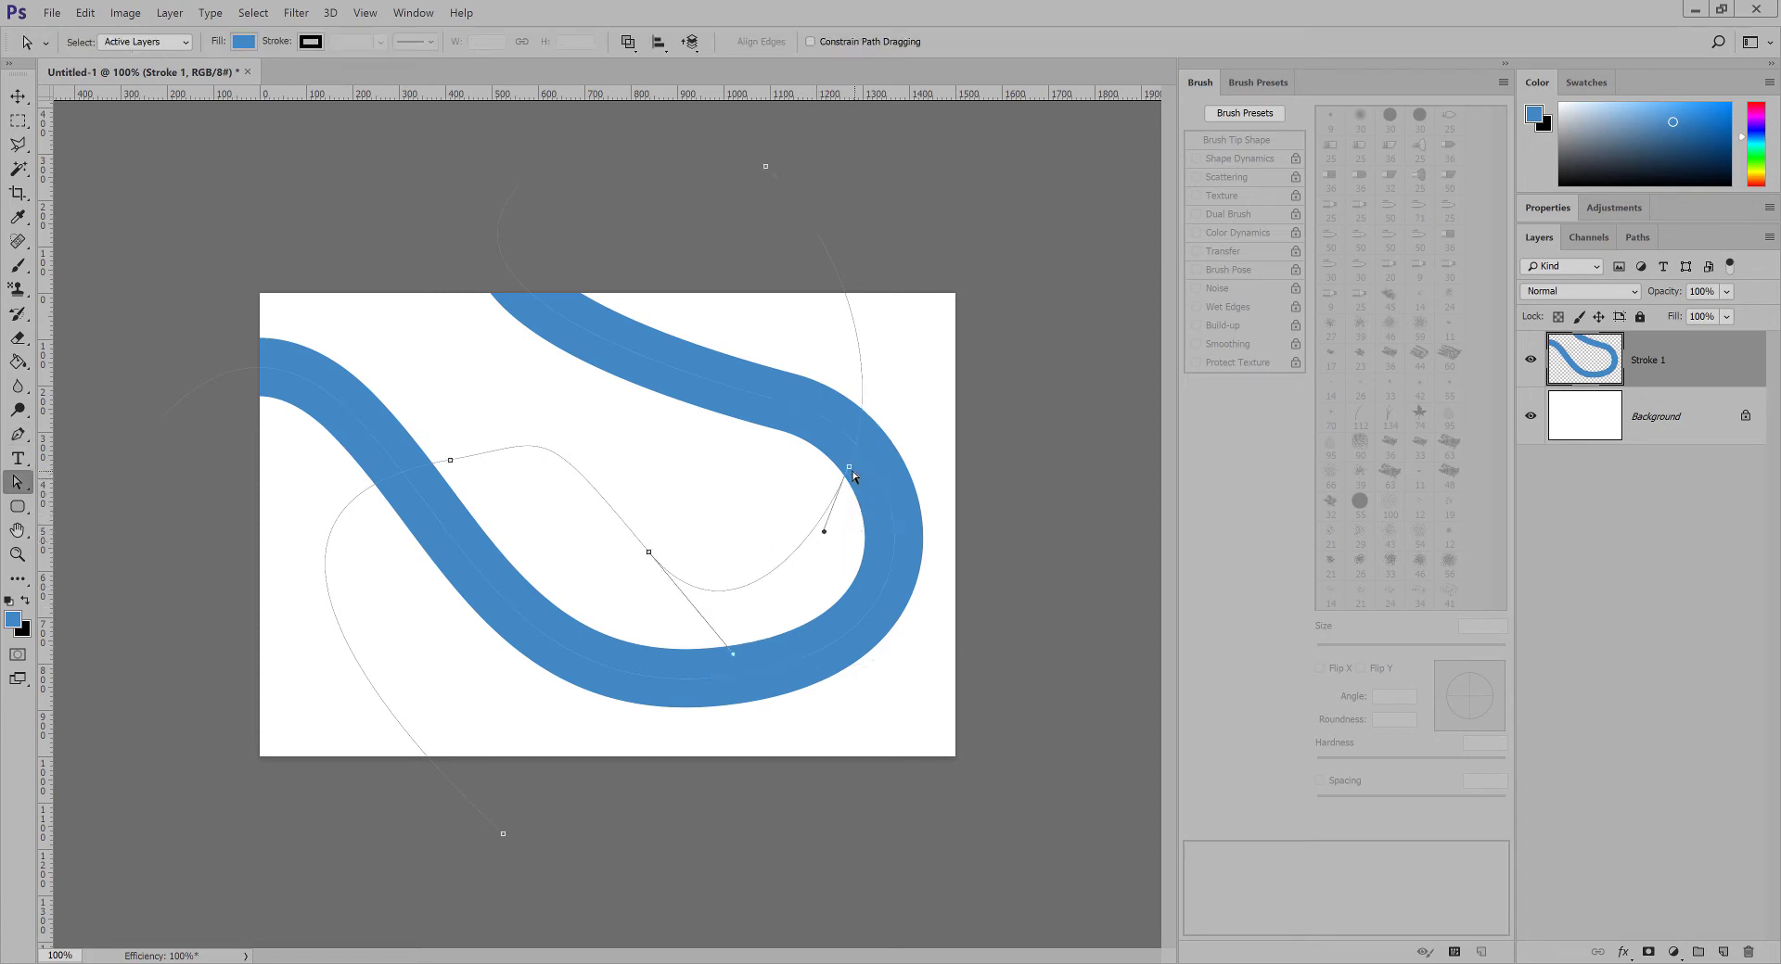
{"action": "left_click_drag", "start_coordinate": [853, 473], "coordinate": [908, 438]}
{"action": "mouse_move", "coordinate": [880, 507]}
{"action": "left_mouse_down"}
{"action": "mouse_move", "coordinate": [866, 501]}
{"action": "mouse_move", "coordinate": [866, 525]}
{"action": "left_mouse_up"}
{"action": "mouse_move", "coordinate": [900, 452]}
{"action": "left_mouse_down"}
{"action": "mouse_move", "coordinate": [886, 497]}
{"action": "mouse_move", "coordinate": [902, 489]}
{"action": "mouse_move", "coordinate": [908, 464]}
{"action": "mouse_move", "coordinate": [838, 511]}
{"action": "mouse_move", "coordinate": [908, 481]}
{"action": "left_mouse_up"}
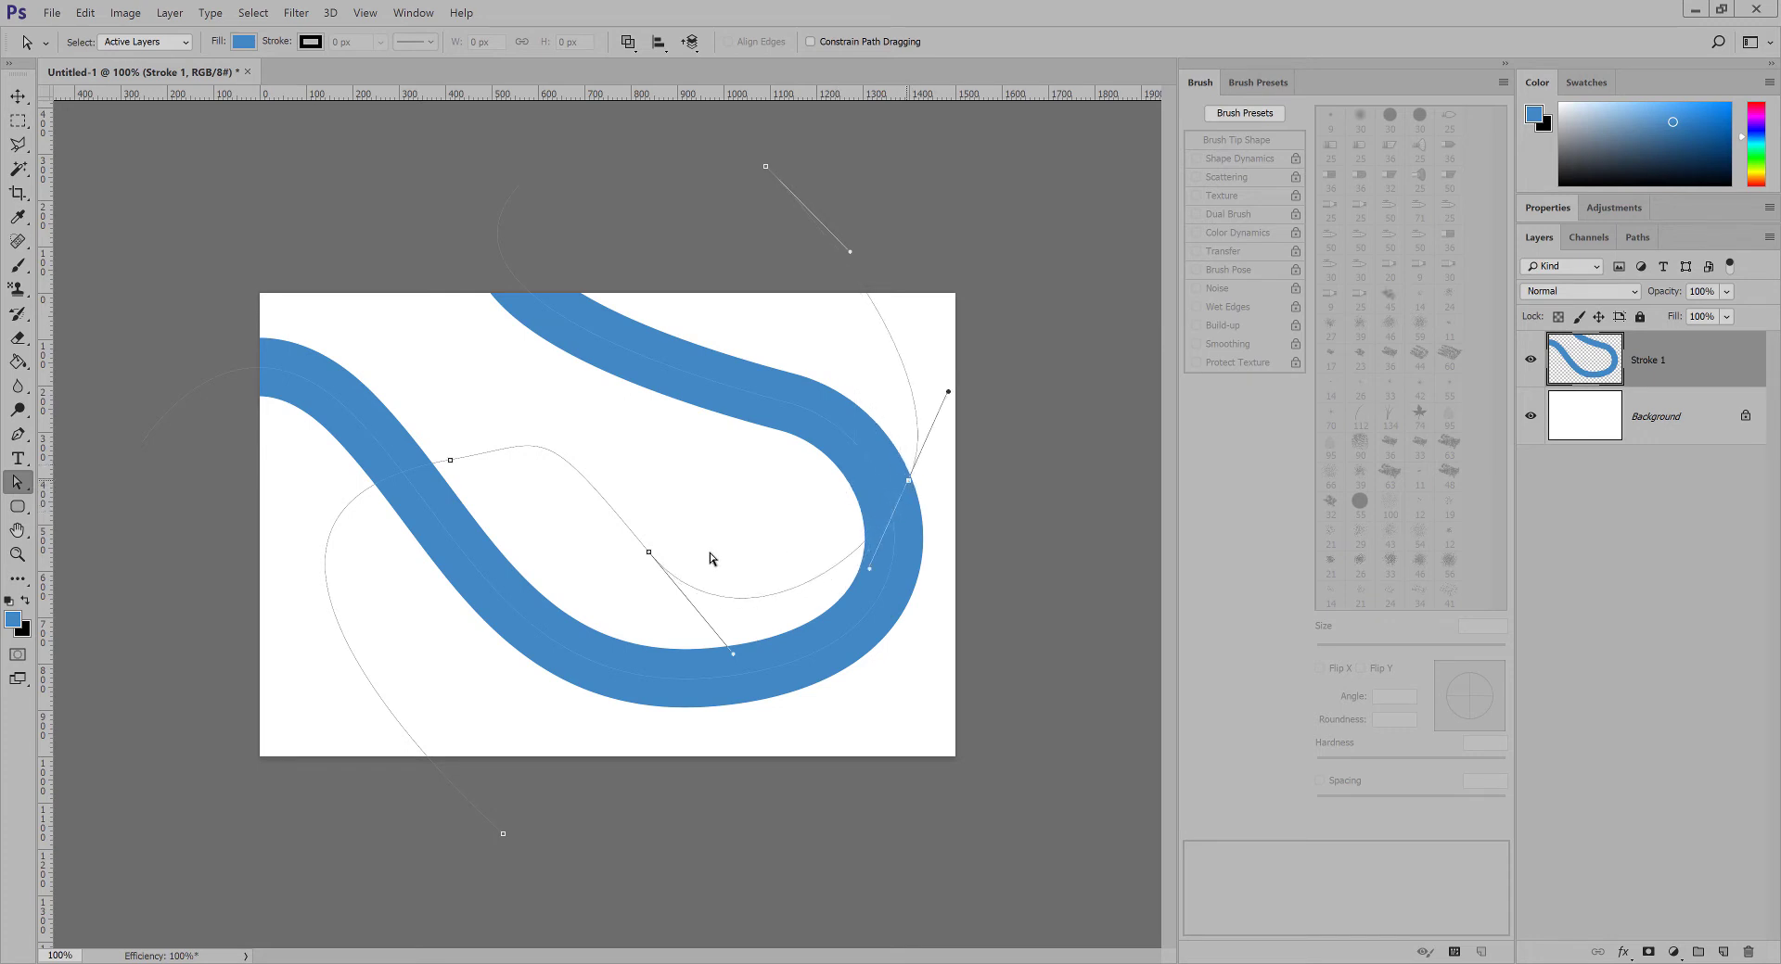
Raise the second path's anchor at the left blue band and tilt its handles more steeply.
{"action": "left_click", "coordinate": [449, 461]}
{"action": "left_click_drag", "start_coordinate": [449, 441], "coordinate": [438, 398]}
{"action": "left_click_drag", "start_coordinate": [129, 453], "coordinate": [117, 638]}
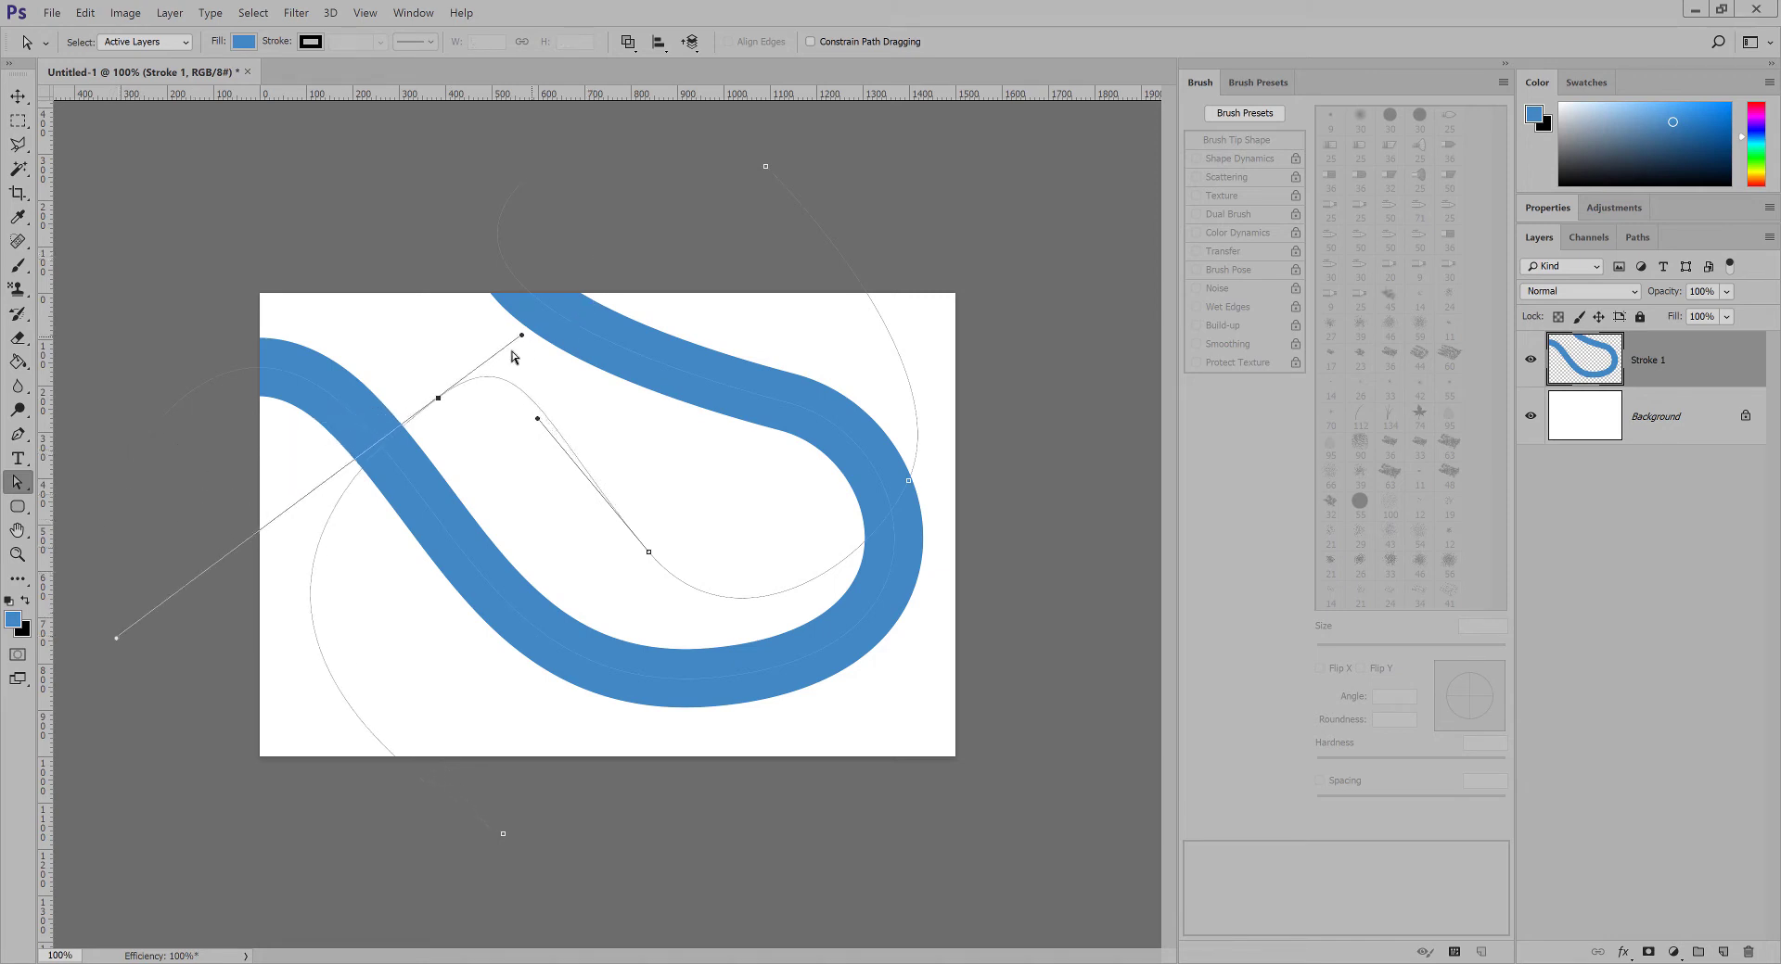
{"action": "left_click", "coordinate": [553, 306]}
Lower the second path's left anchor onto the blue band and shorten its outer handle towards the canvas edge.
{"action": "left_click", "coordinate": [437, 399]}
{"action": "left_click_drag", "start_coordinate": [438, 397], "coordinate": [441, 484]}
{"action": "mouse_move", "coordinate": [513, 420]}
{"action": "left_mouse_down"}
{"action": "mouse_move", "coordinate": [539, 351]}
{"action": "mouse_move", "coordinate": [472, 434]}
{"action": "mouse_move", "coordinate": [541, 413]}
{"action": "mouse_move", "coordinate": [512, 429]}
{"action": "left_mouse_up"}
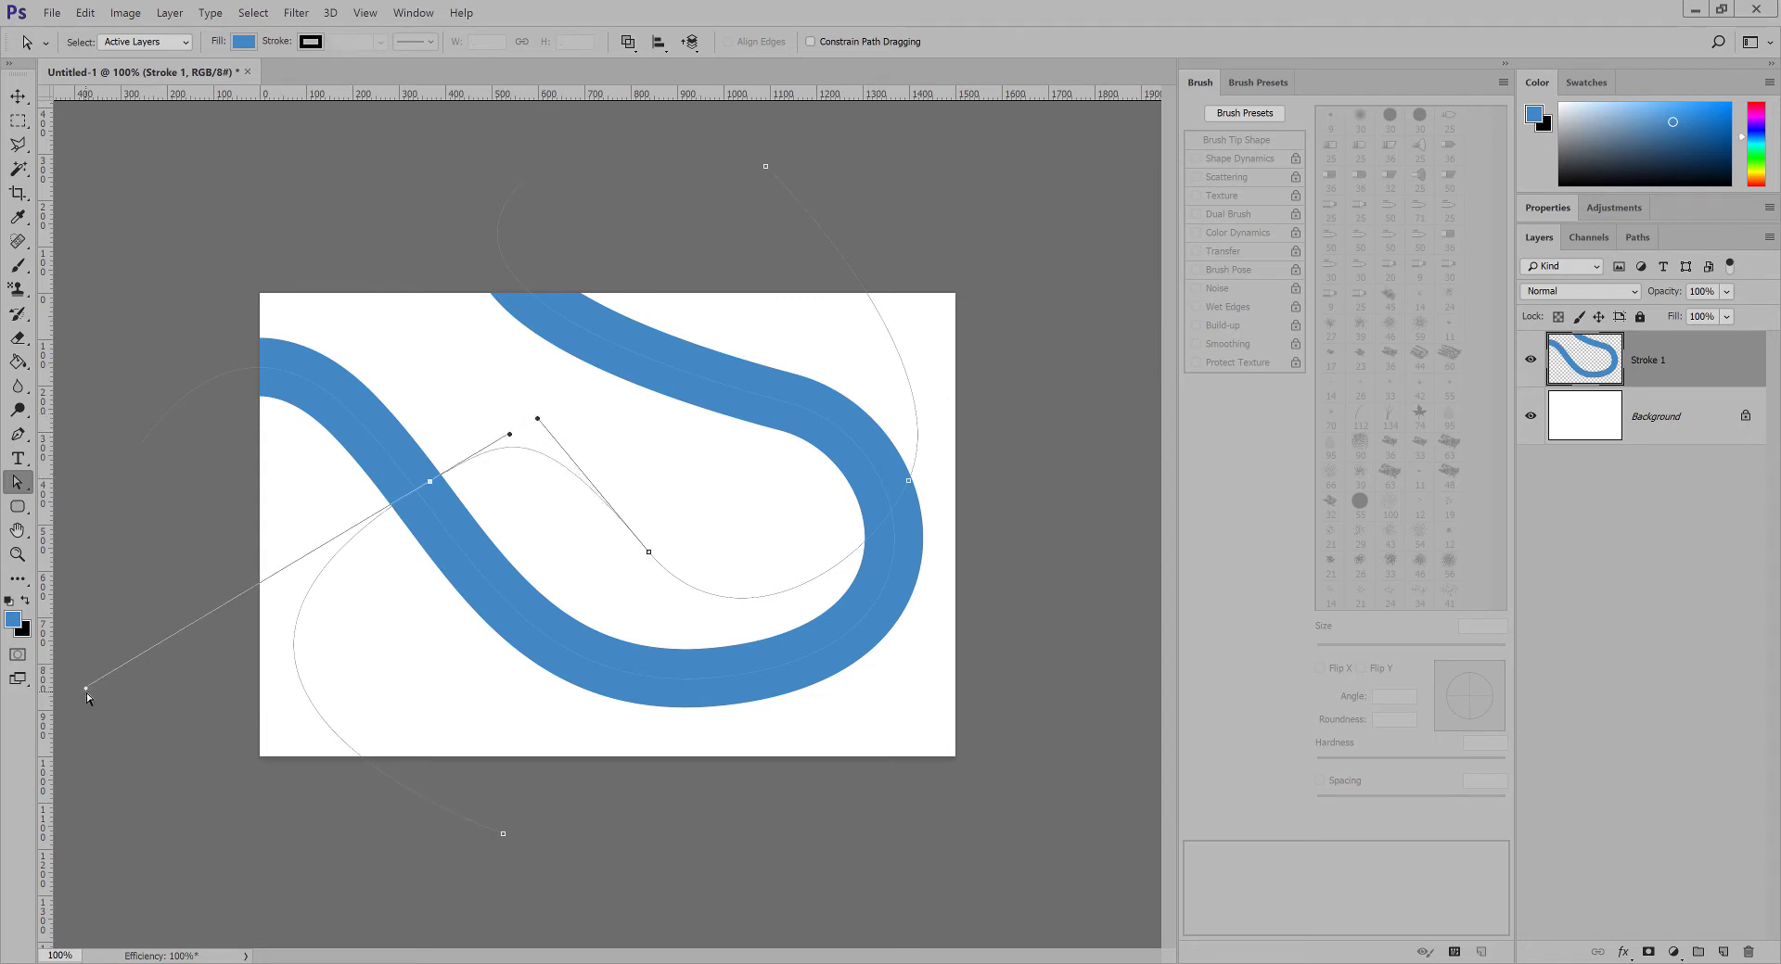
{"action": "left_click_drag", "start_coordinate": [113, 675], "coordinate": [190, 635]}
{"action": "left_click_drag", "start_coordinate": [482, 418], "coordinate": [499, 489]}
{"action": "left_click", "coordinate": [430, 482]}
{"action": "left_click_drag", "start_coordinate": [85, 691], "coordinate": [243, 607]}
Delete the second path's anchor on the left blue band and swing the centre anchor's long handle far left of the canvas.
{"action": "key", "text": "p"}
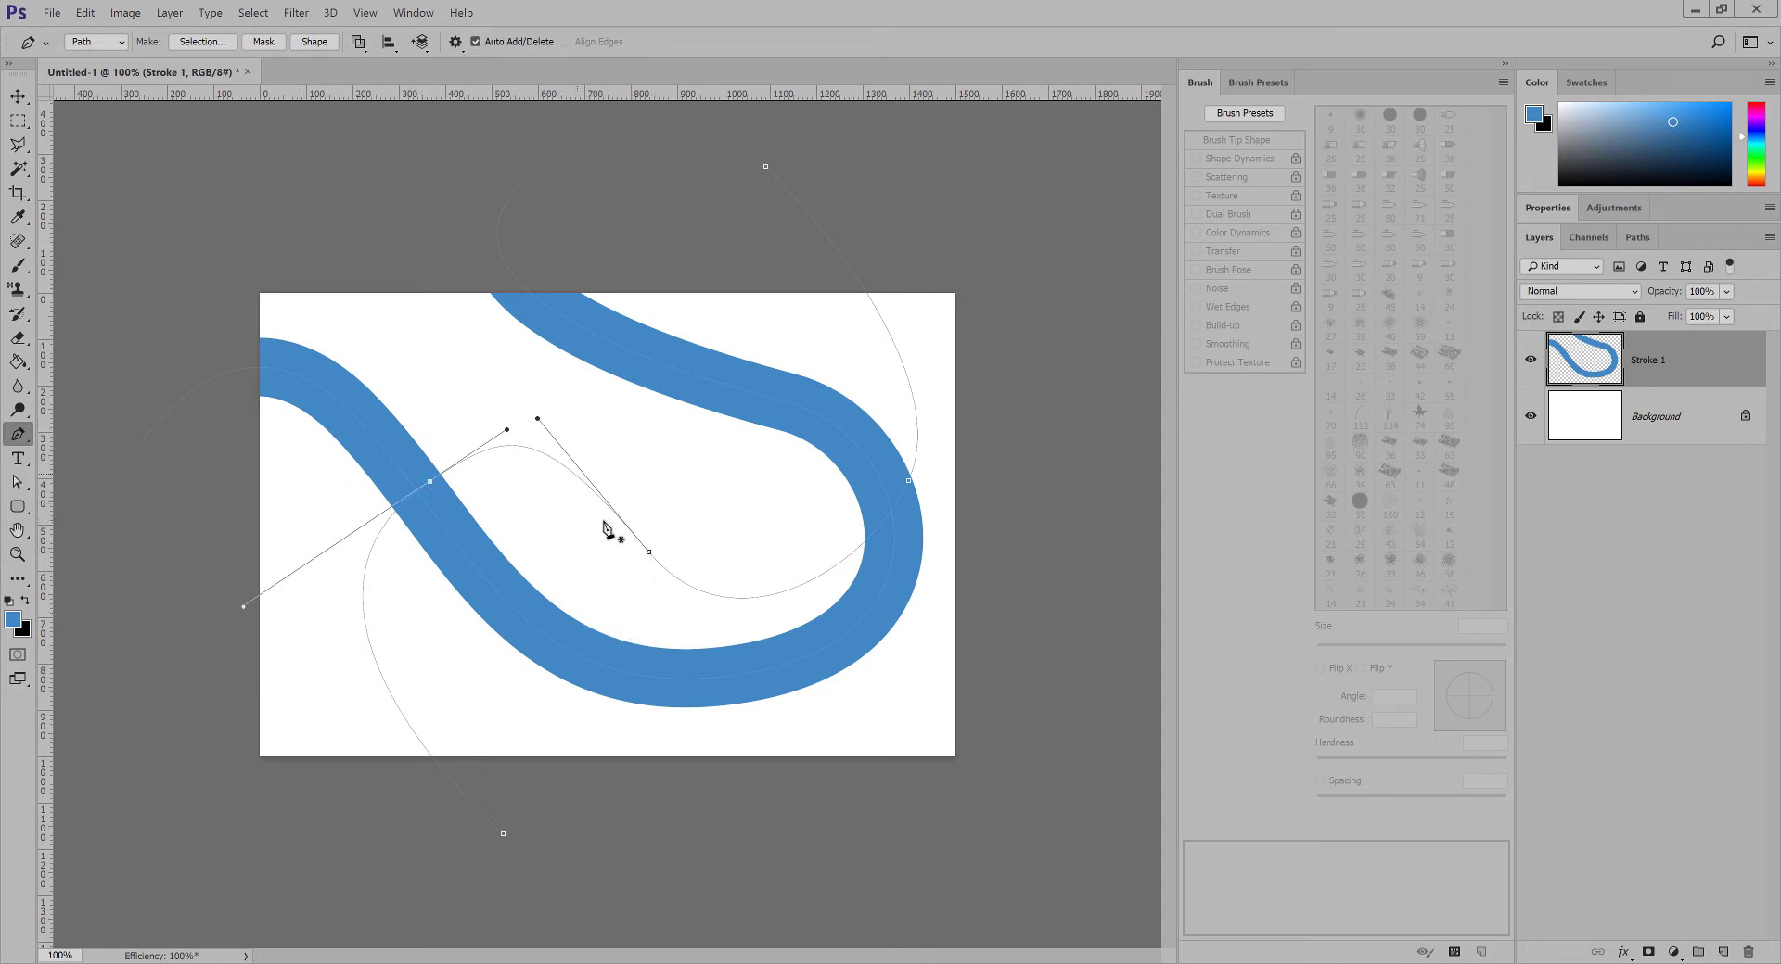
{"action": "left_click", "coordinate": [429, 484]}
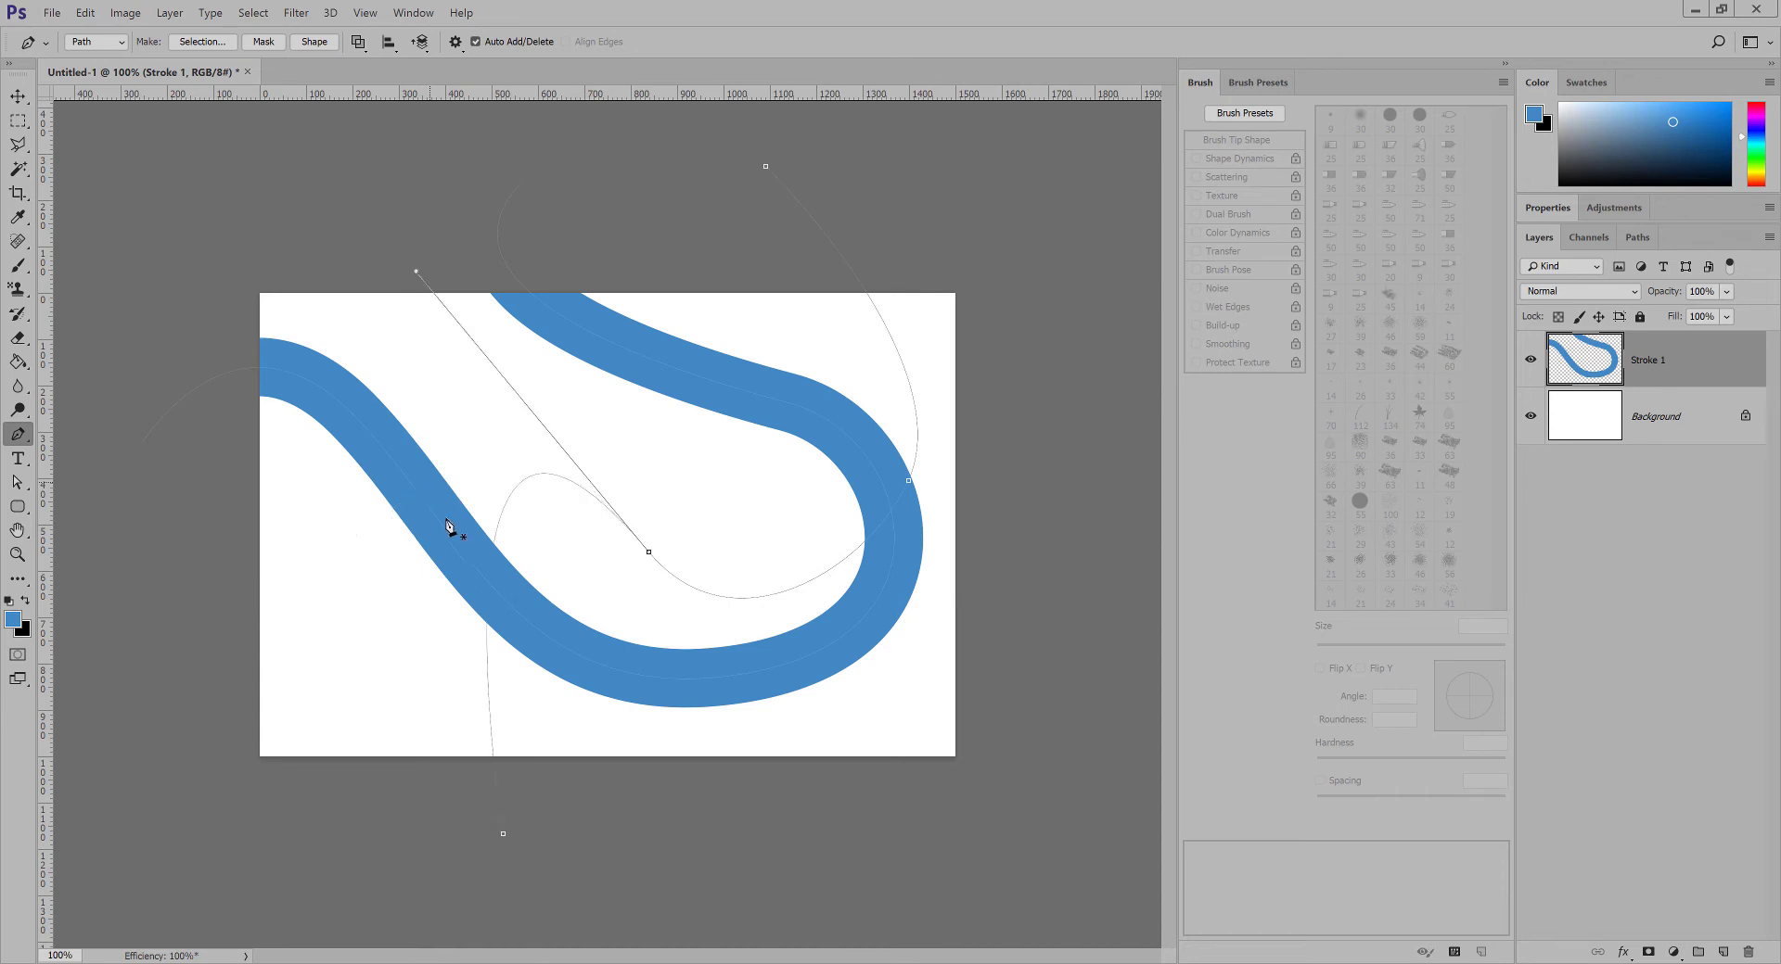
{"action": "key", "text": "a"}
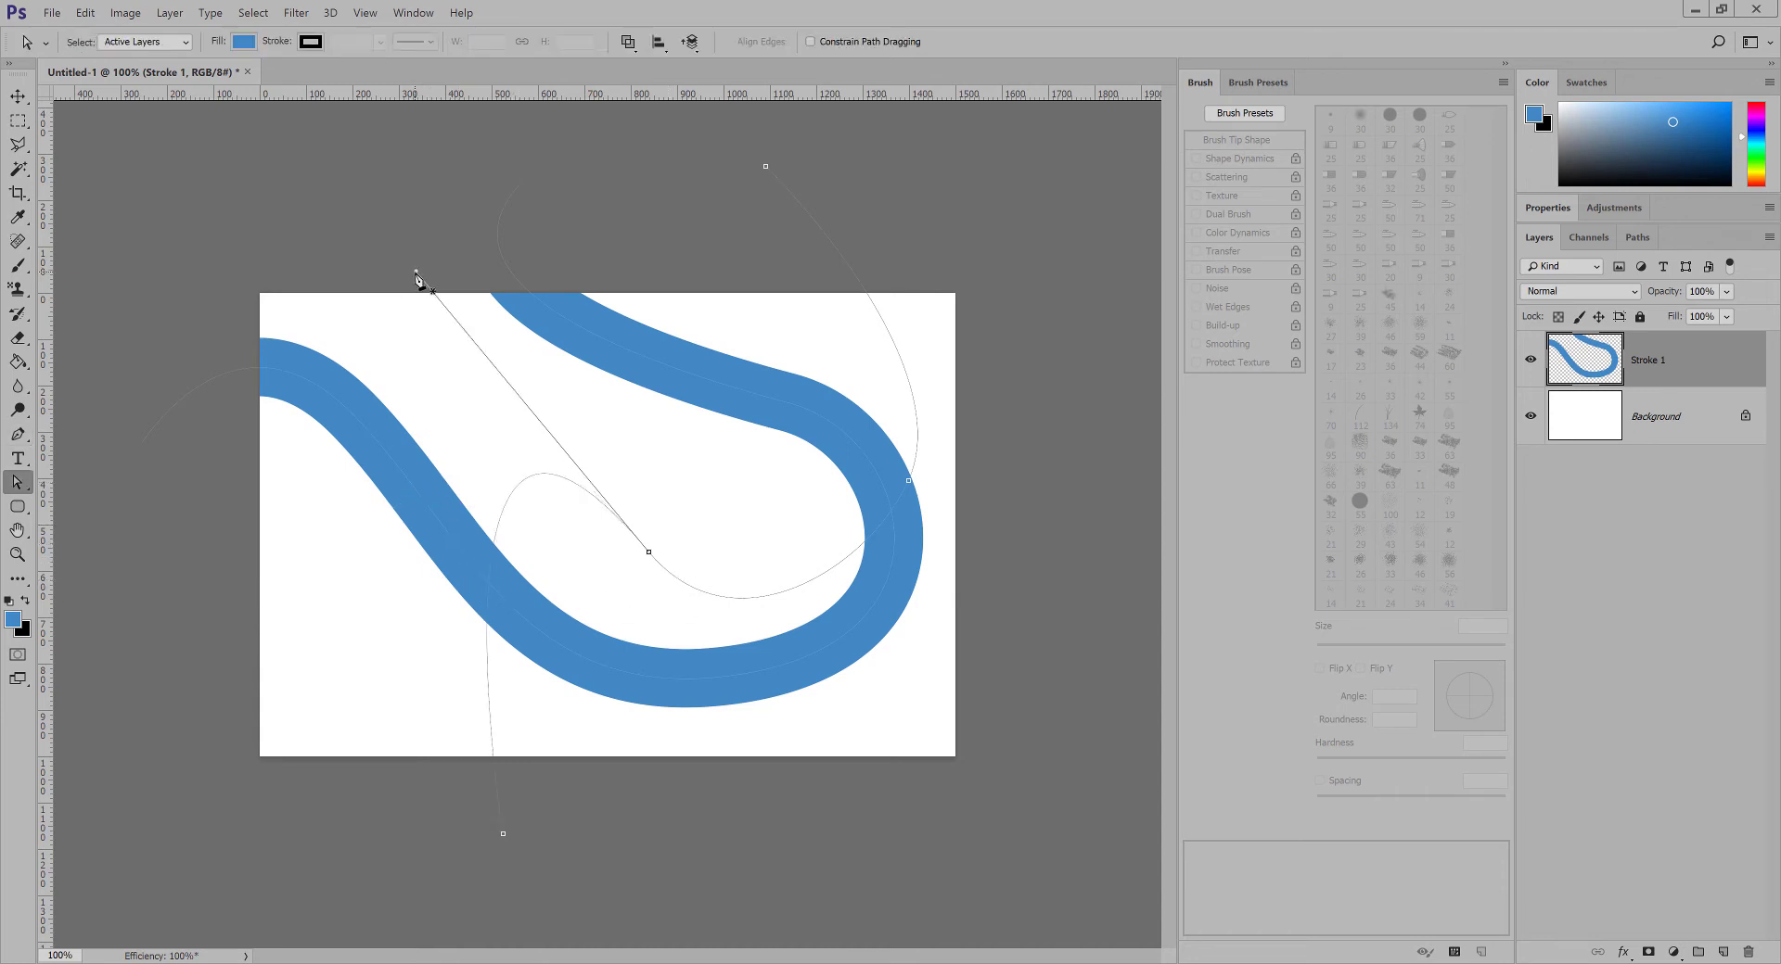
{"action": "left_click_drag", "start_coordinate": [415, 273], "coordinate": [130, 357]}
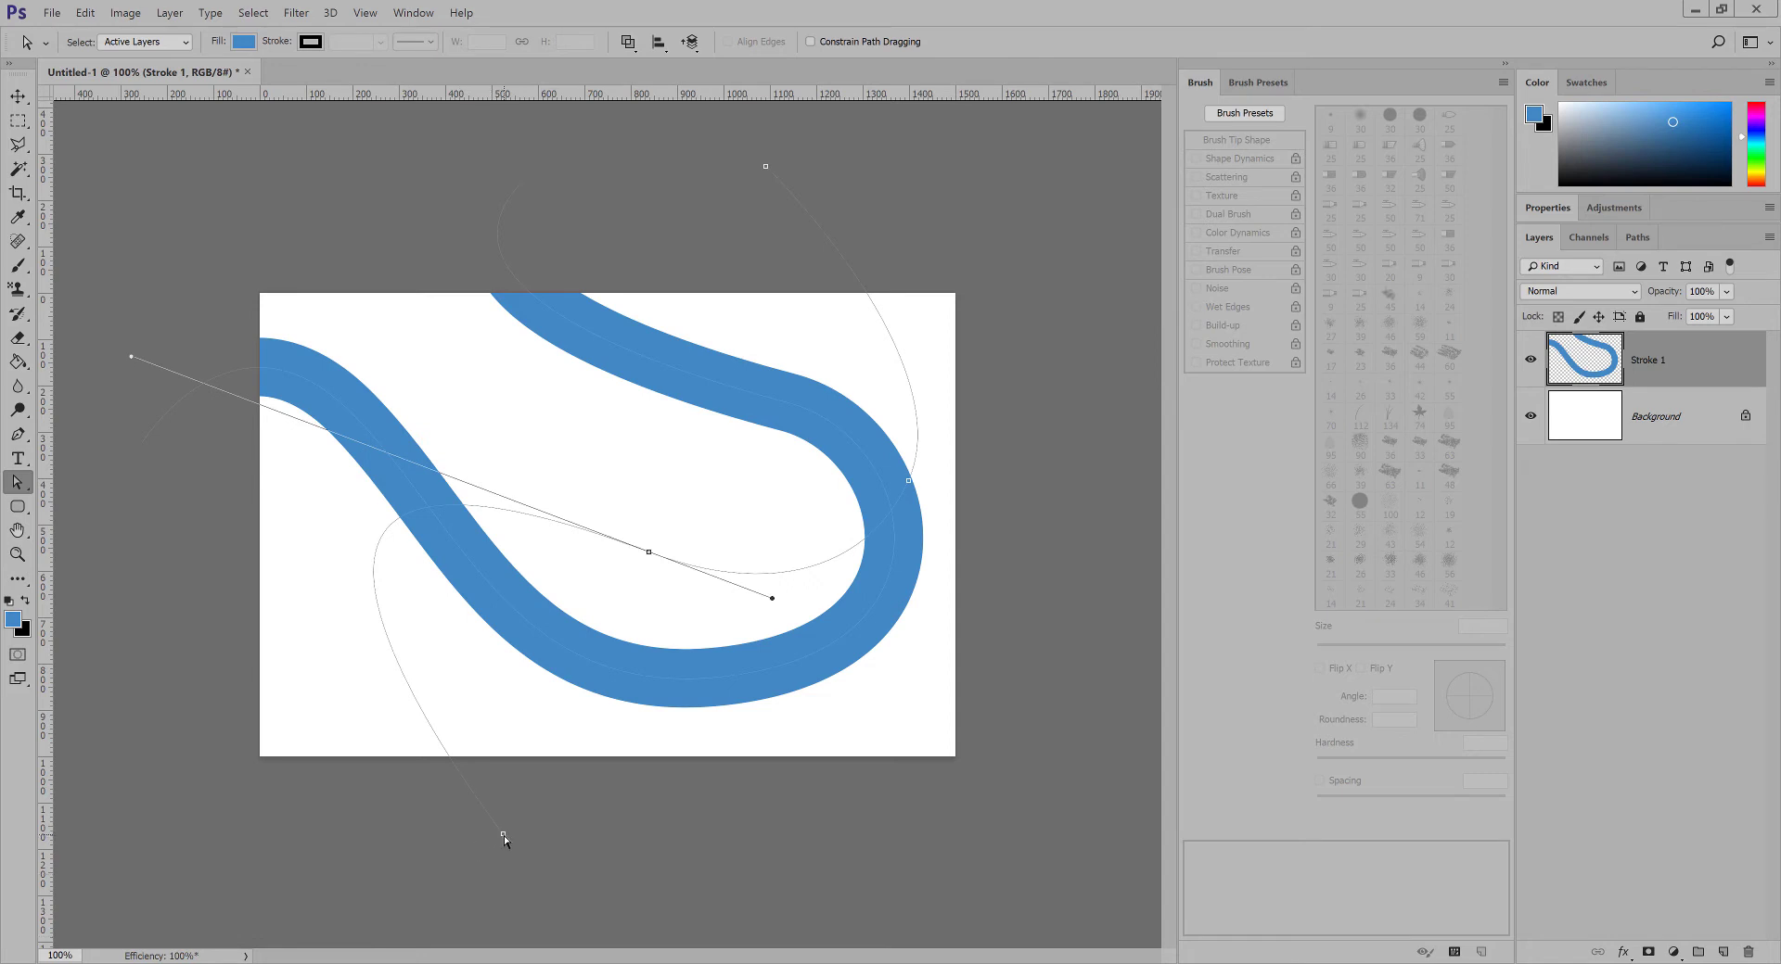
Move the second path's start anchor down and left, shorten the centre anchor's left handle, and set that anchor mid-loop.
{"action": "left_click_drag", "start_coordinate": [503, 835], "coordinate": [350, 888]}
{"action": "mouse_move", "coordinate": [647, 552]}
{"action": "left_mouse_down"}
{"action": "mouse_move", "coordinate": [606, 507]}
{"action": "mouse_move", "coordinate": [633, 550]}
{"action": "mouse_move", "coordinate": [617, 538]}
{"action": "left_mouse_up"}
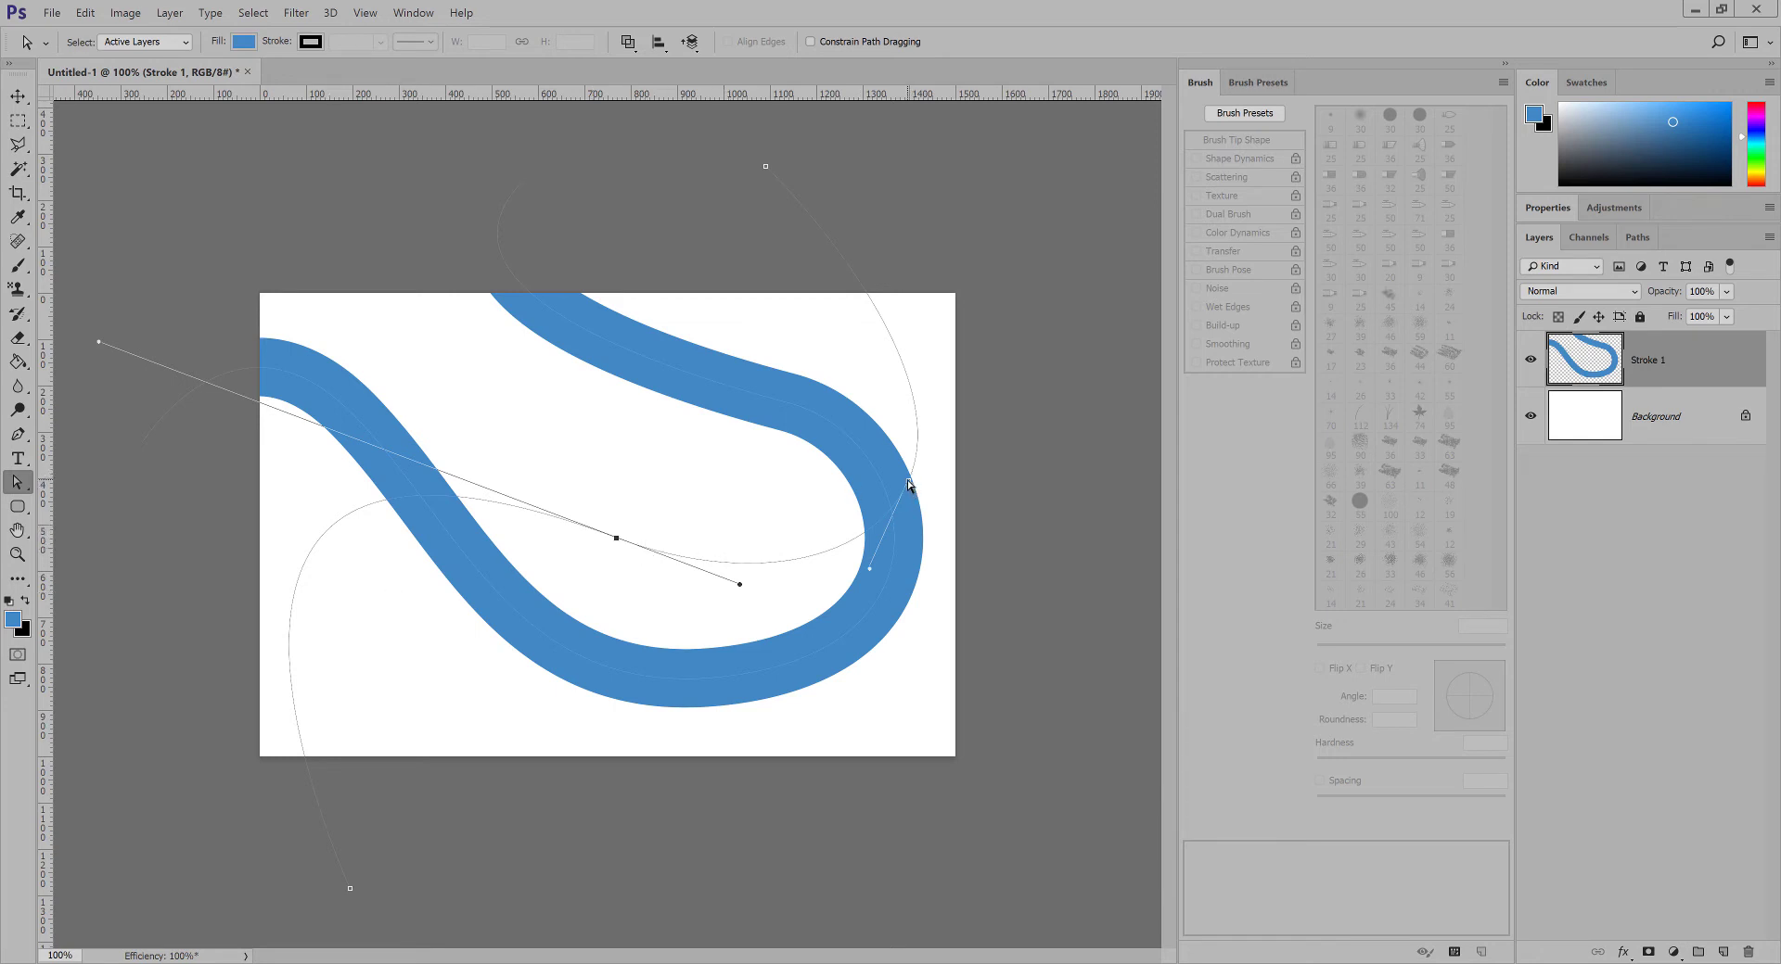
{"action": "mouse_move", "coordinate": [908, 481]}
{"action": "left_mouse_down"}
{"action": "mouse_move", "coordinate": [896, 433]}
{"action": "mouse_move", "coordinate": [912, 482]}
{"action": "left_mouse_up"}
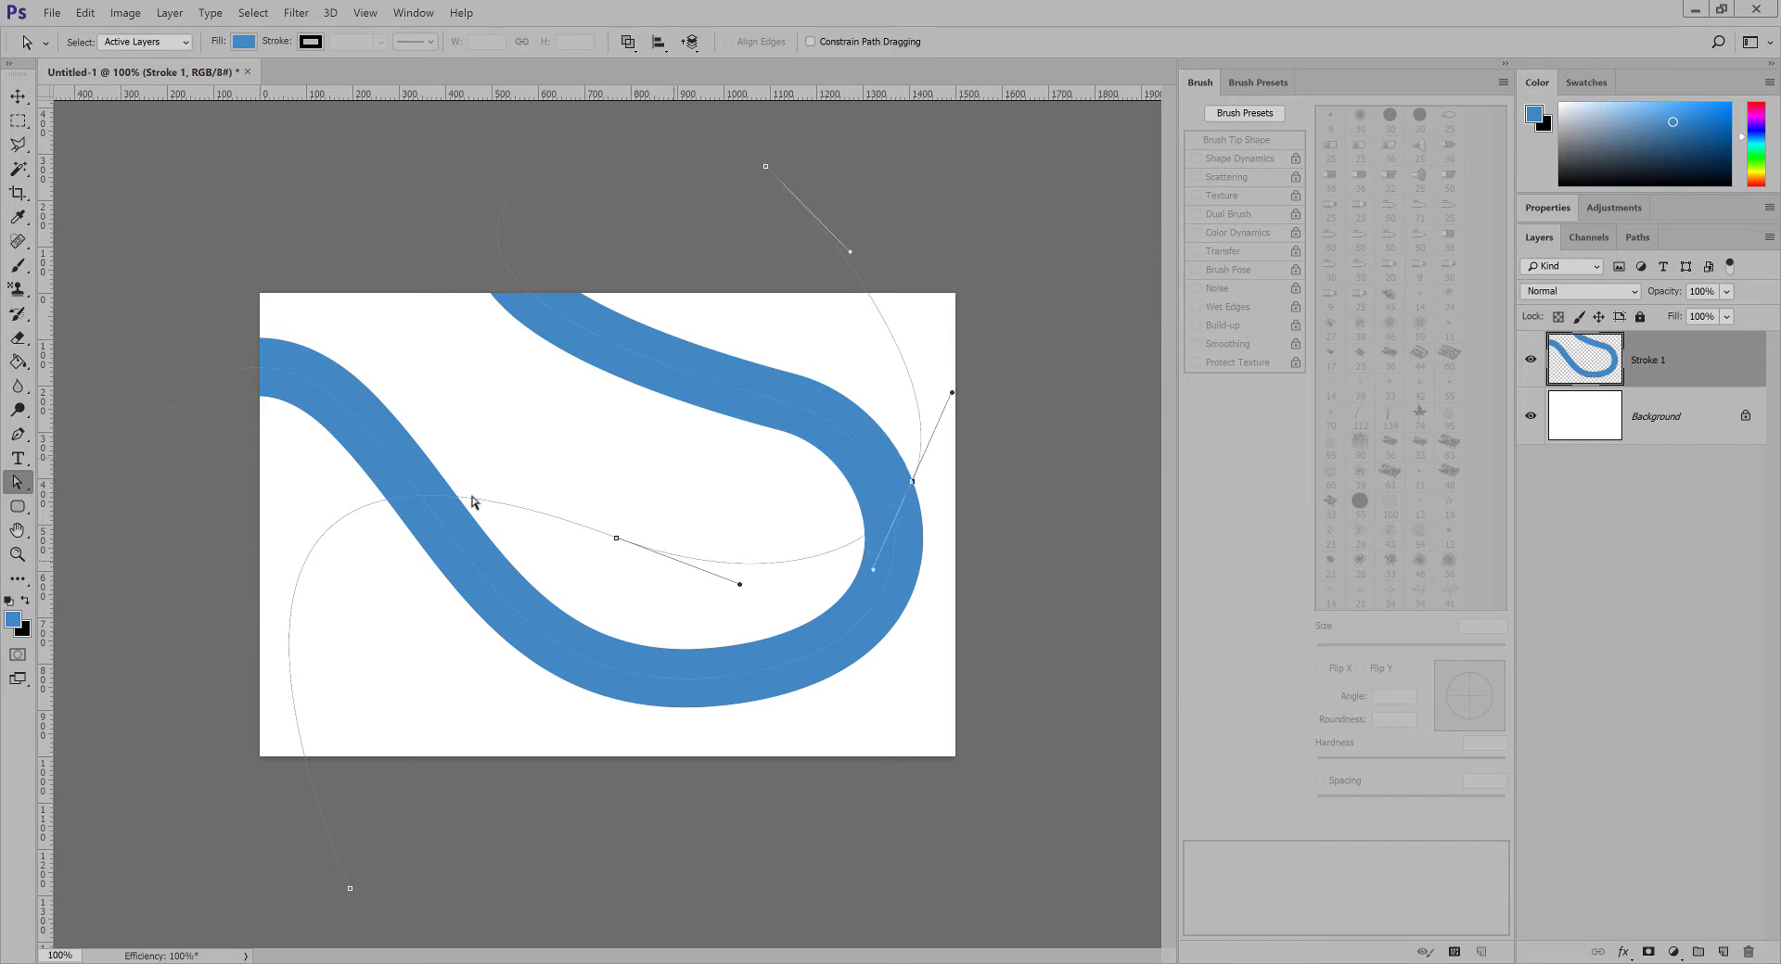
{"action": "left_click_drag", "start_coordinate": [617, 541], "coordinate": [658, 510]}
{"action": "left_click_drag", "start_coordinate": [139, 315], "coordinate": [221, 374]}
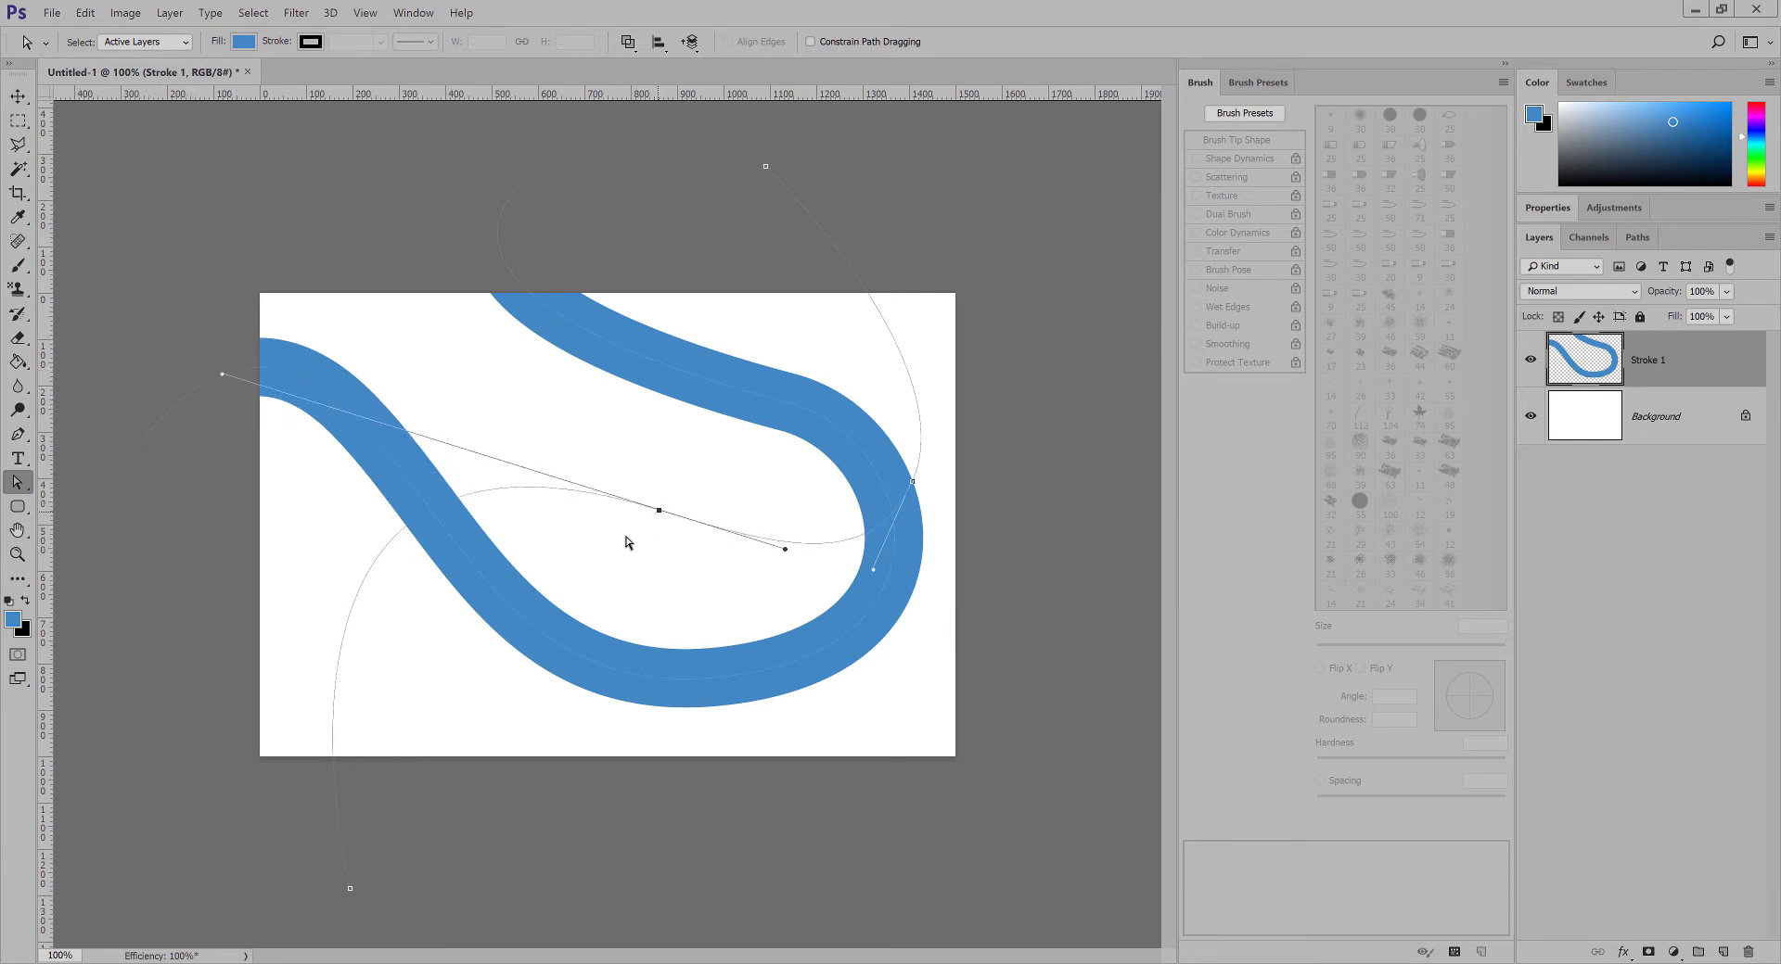
{"action": "left_click_drag", "start_coordinate": [678, 466], "coordinate": [618, 530]}
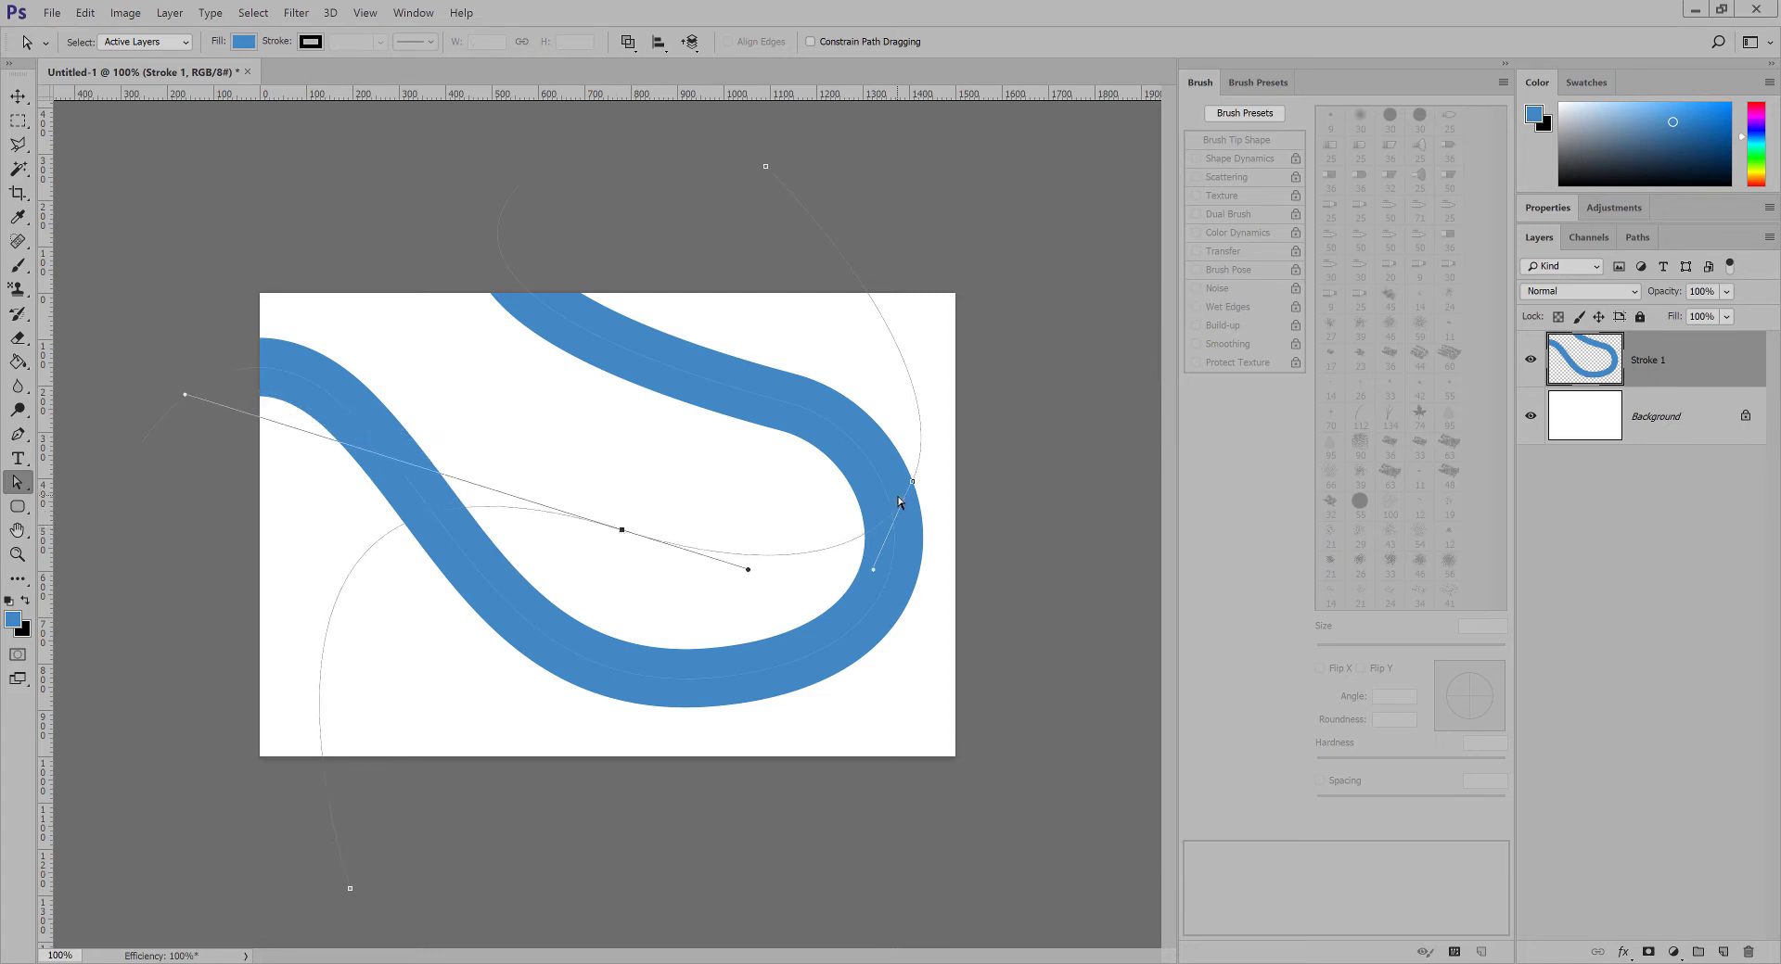
Select the whole second path with the Path Selection tool and move it slightly up.
{"action": "left_click", "coordinate": [1638, 238]}
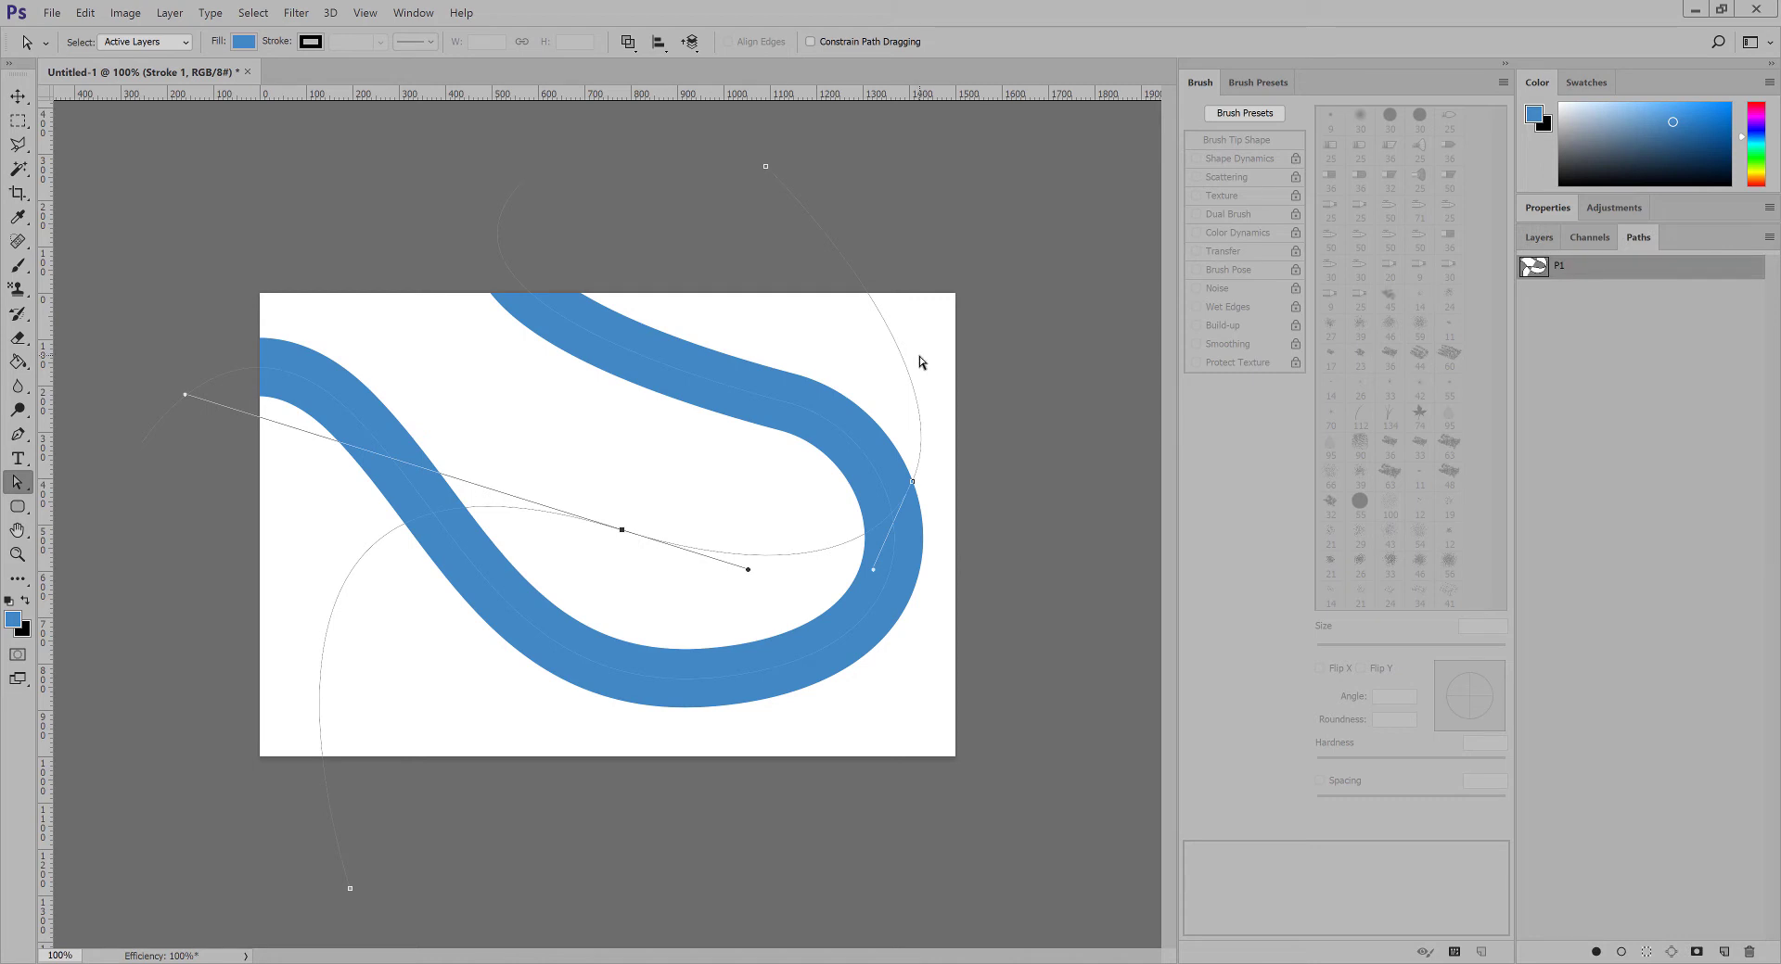
{"action": "key", "text": "v"}
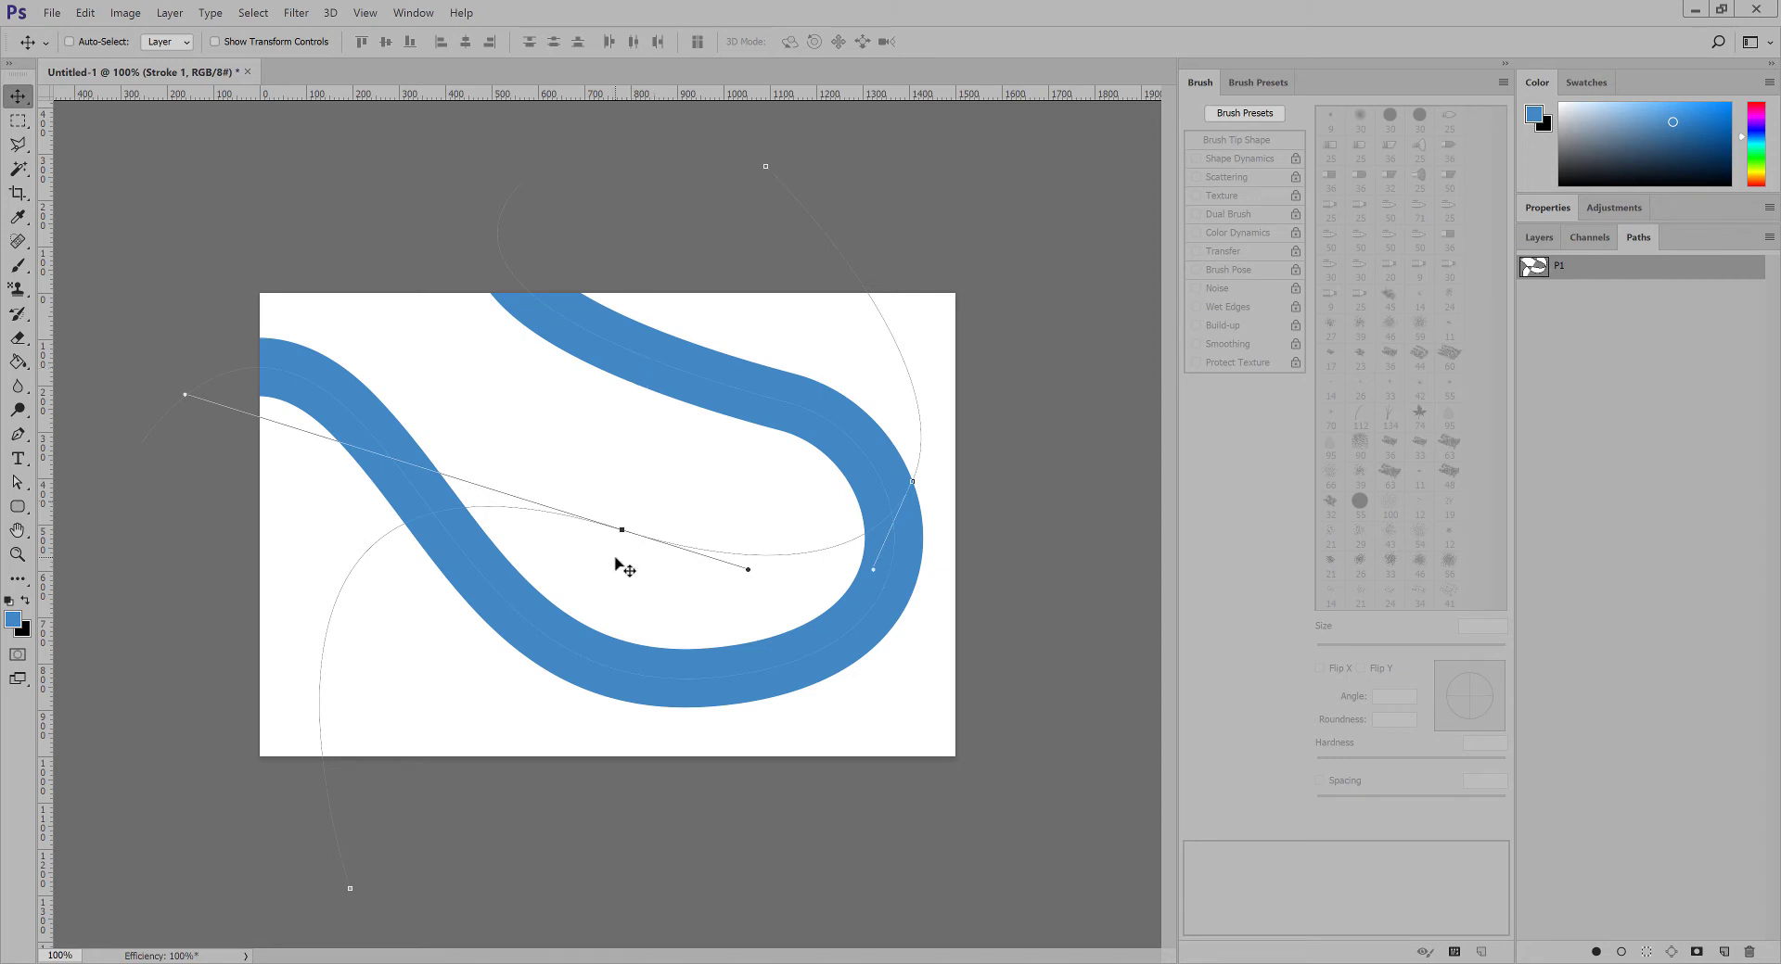
{"action": "key", "text": "a"}
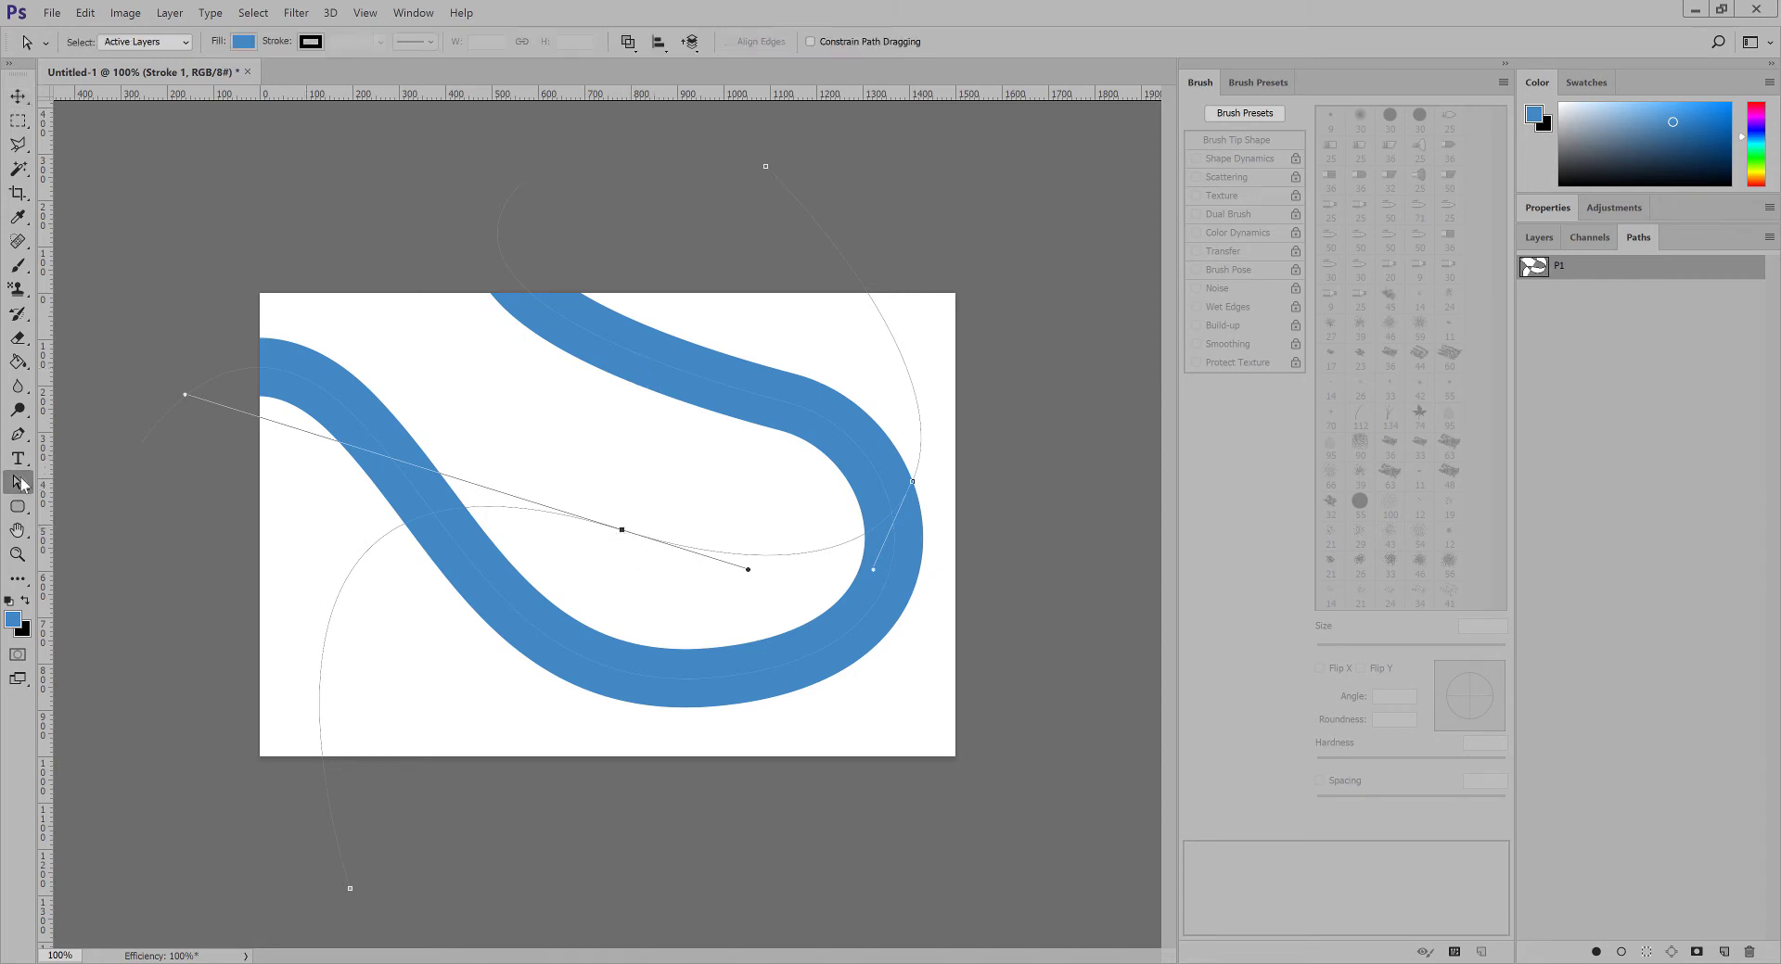
{"action": "left_click", "coordinate": [18, 483]}
{"action": "left_click", "coordinate": [108, 484]}
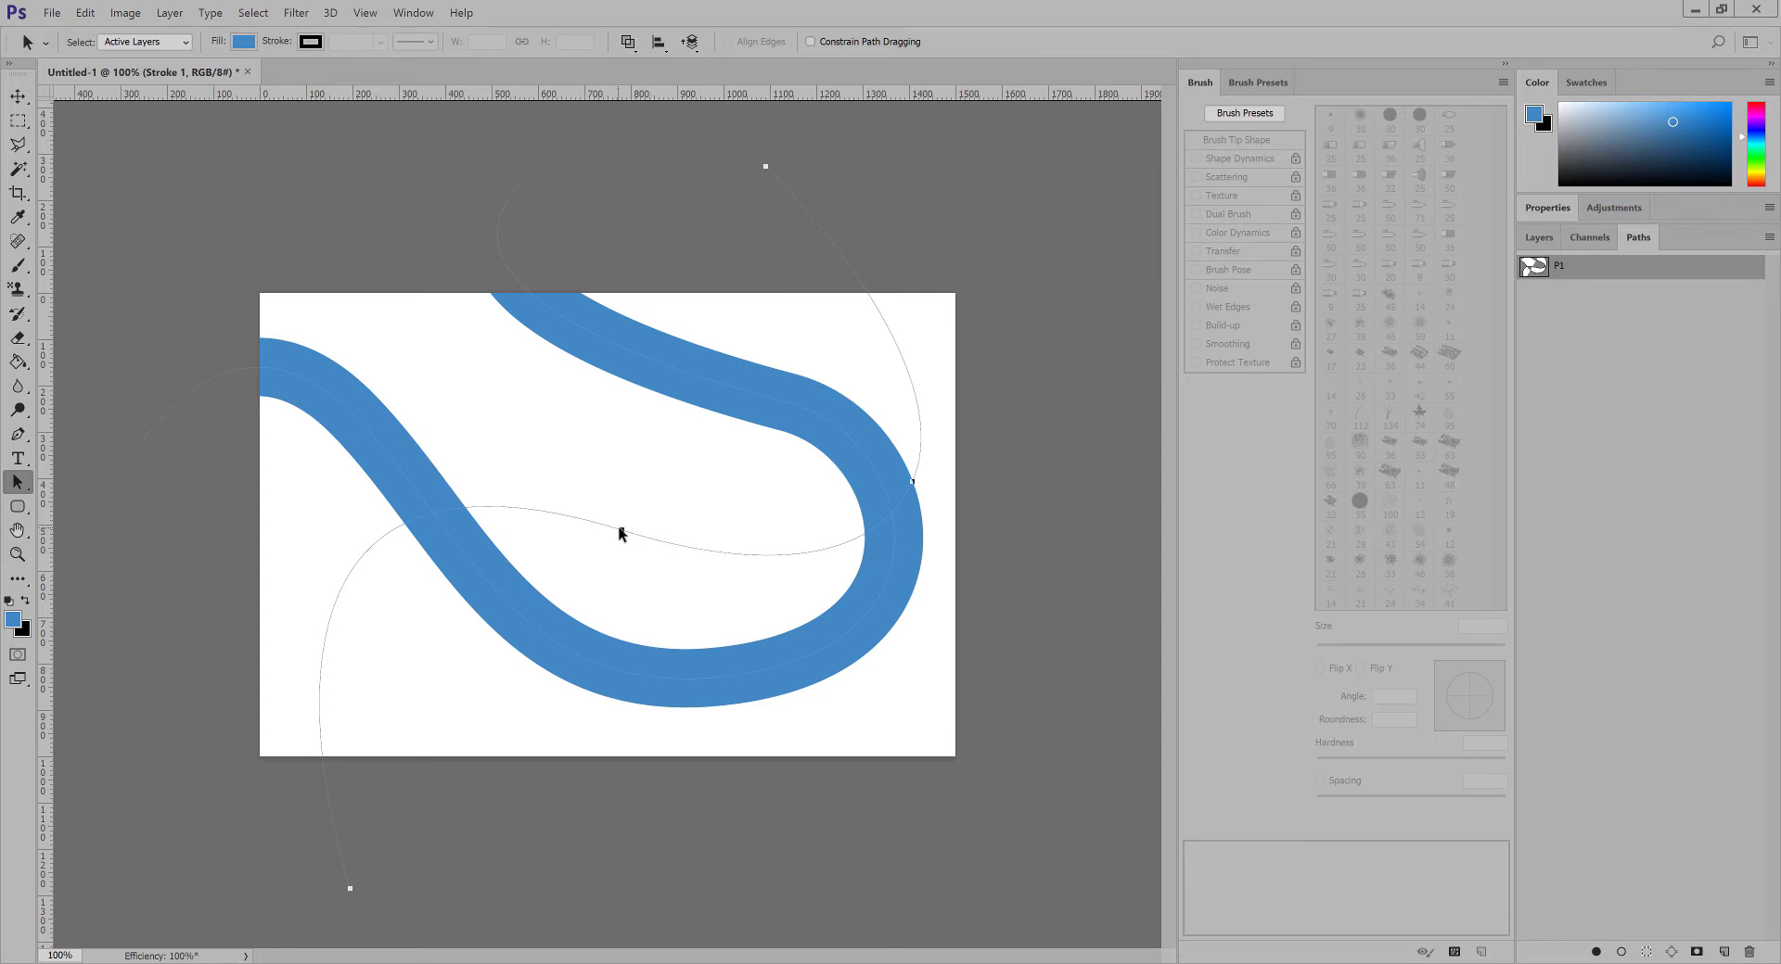
{"action": "mouse_move", "coordinate": [622, 533]}
{"action": "left_mouse_down"}
{"action": "mouse_move", "coordinate": [600, 540]}
{"action": "mouse_move", "coordinate": [628, 504]}
{"action": "left_mouse_up"}
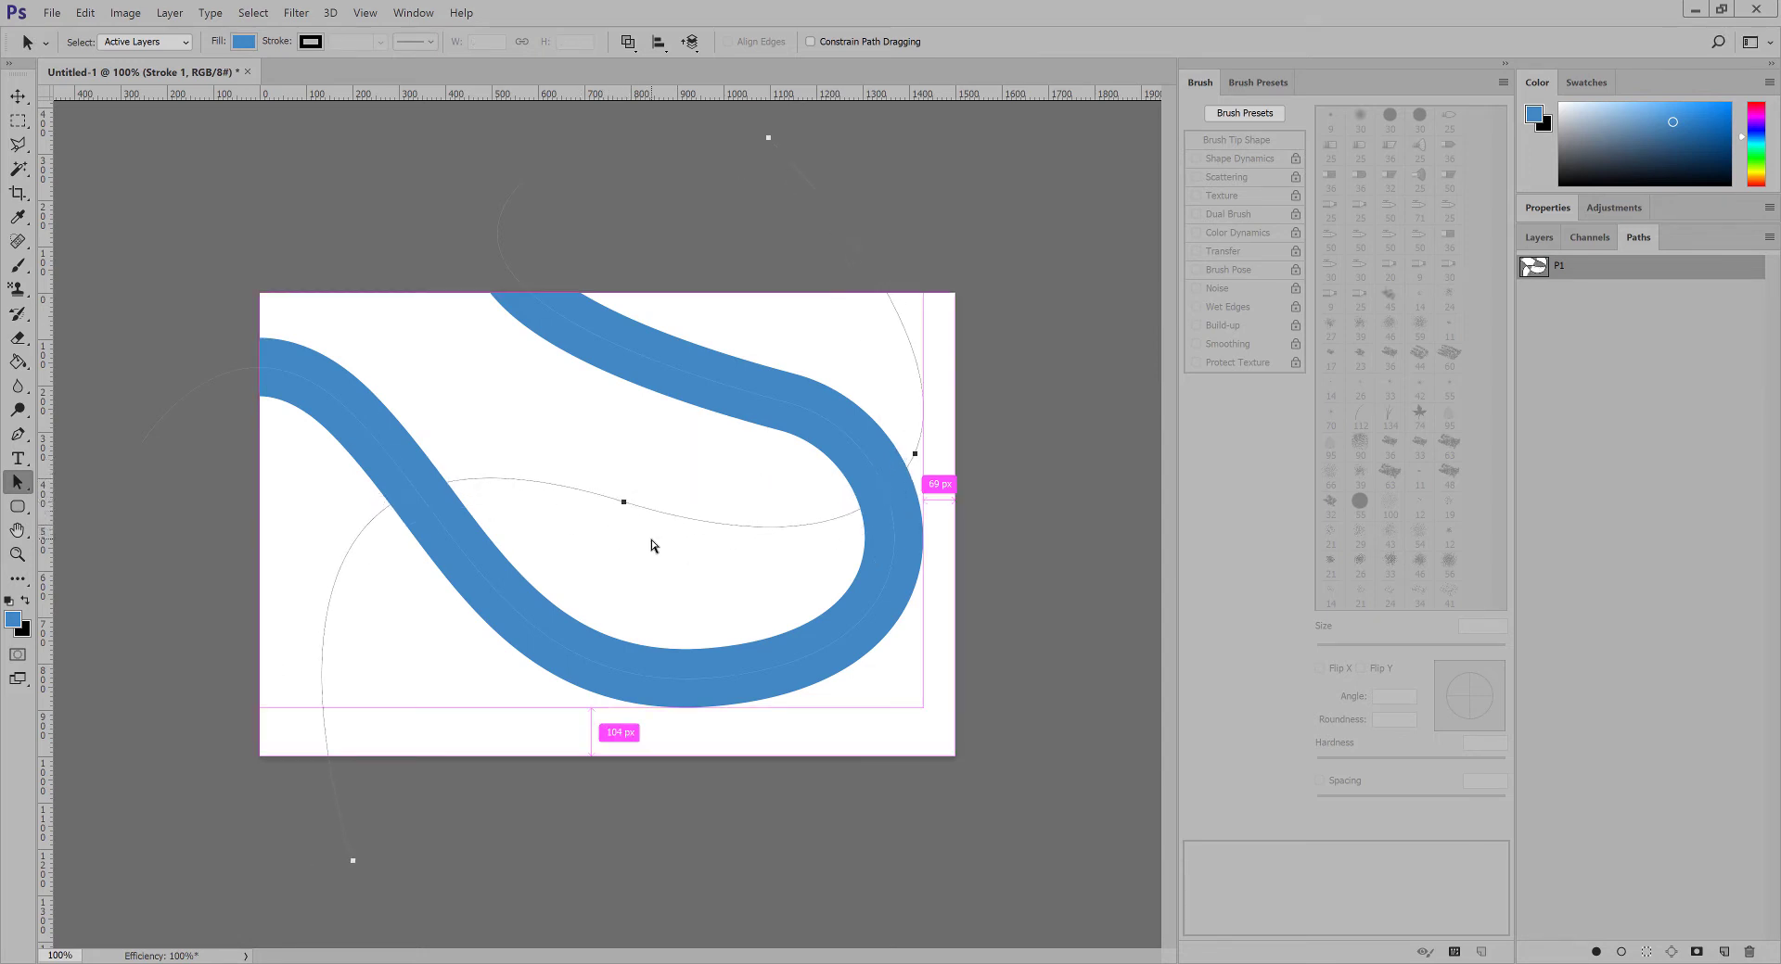
Cut the second curve out of P1 and paste it into a new path named P2.
{"action": "key", "text": "ctrl+x"}
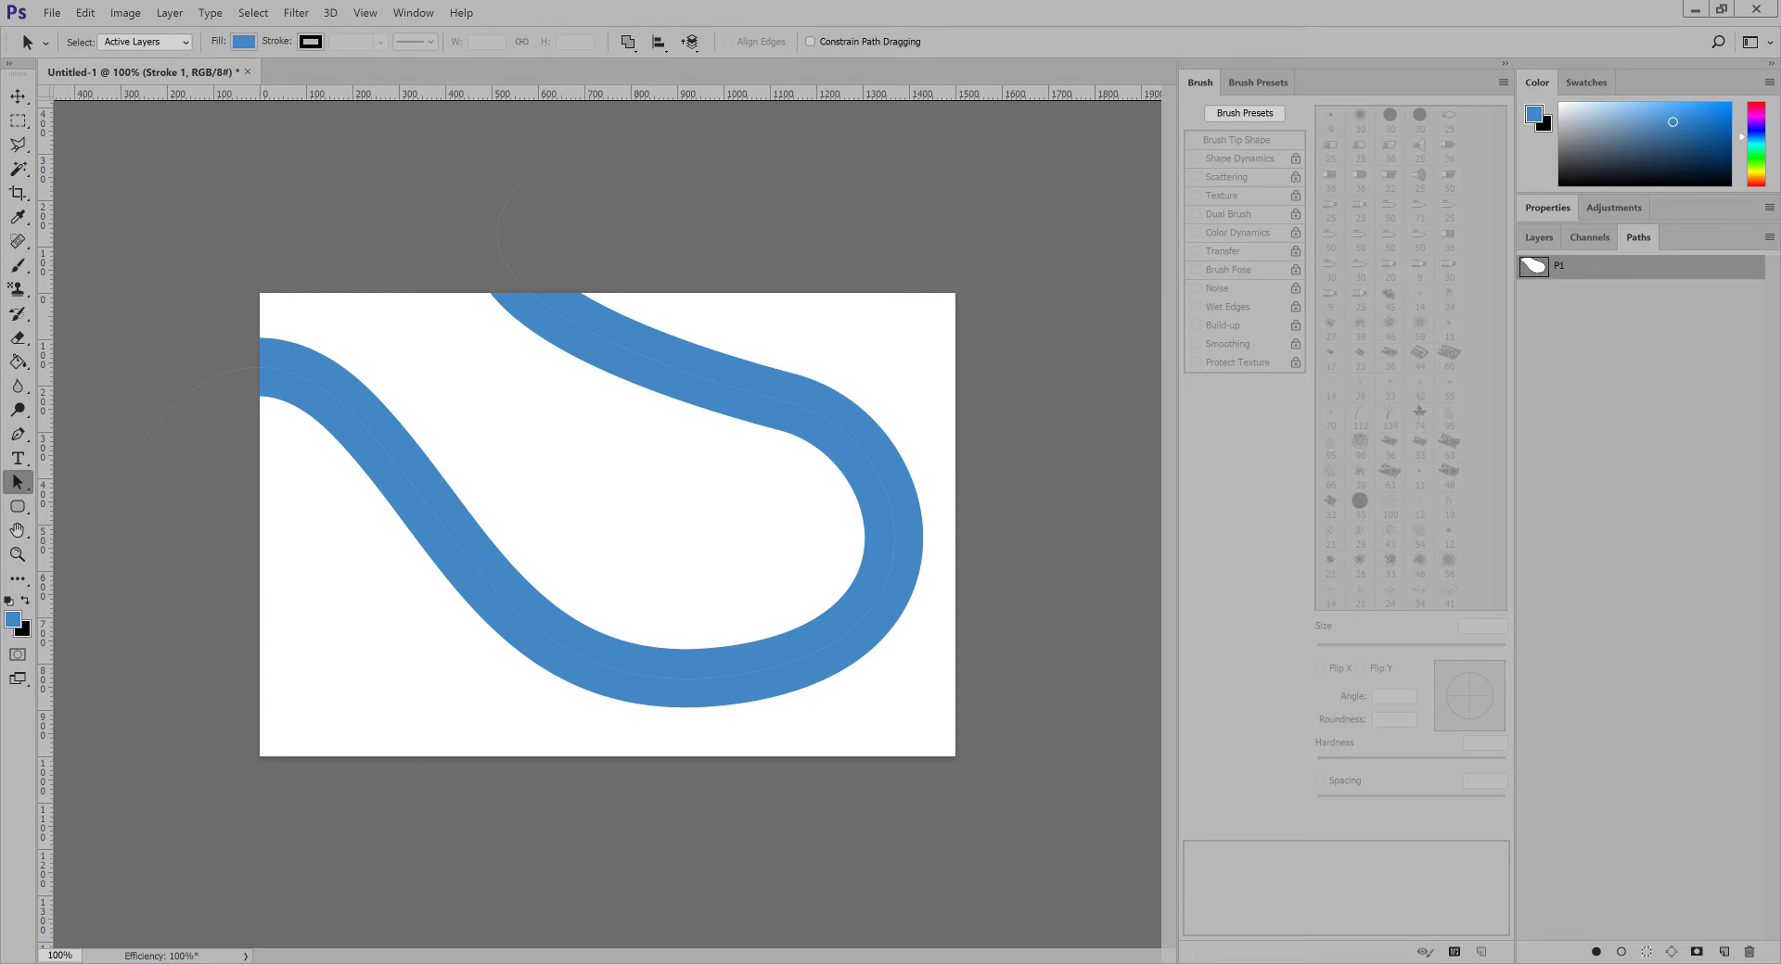
{"action": "left_click", "coordinate": [1724, 952]}
{"action": "key", "text": "ctrl+v"}
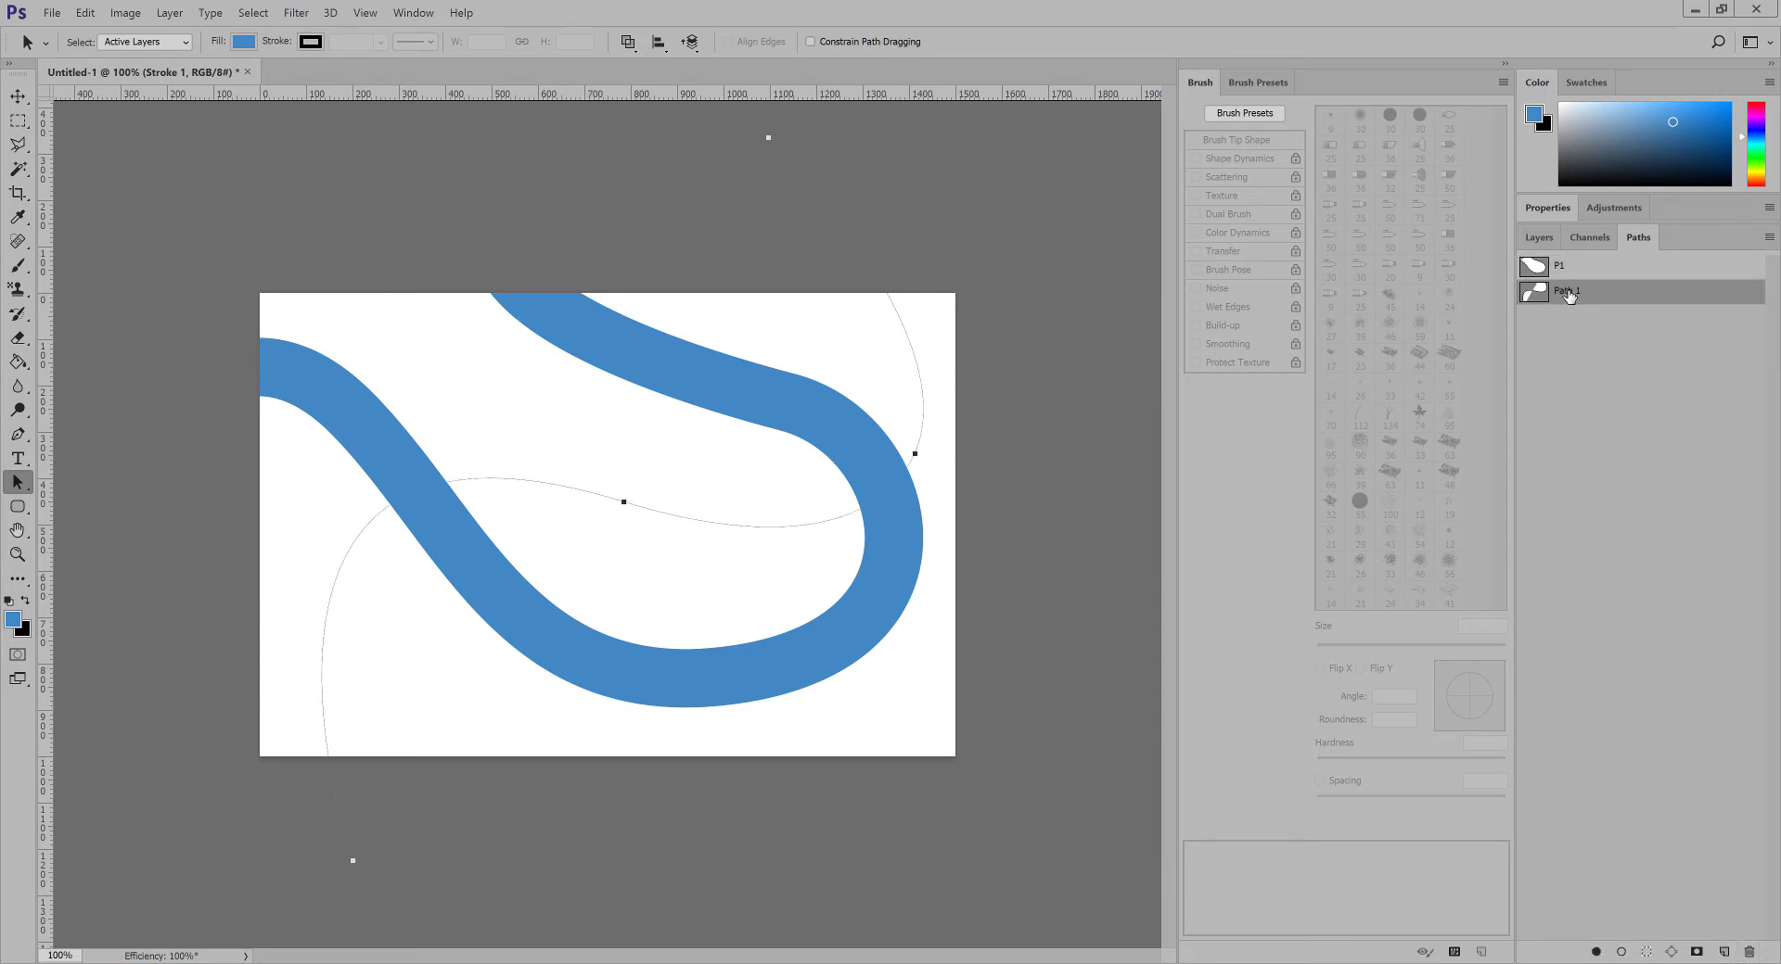
{"action": "double_click", "coordinate": [1567, 290]}
{"action": "type", "text": "P2"}
{"action": "key", "text": "Return"}
Select path P2 with the Direct Selection tool and add a new layer named Stroke 2 above Stroke 1.
{"action": "right_click", "coordinate": [17, 487]}
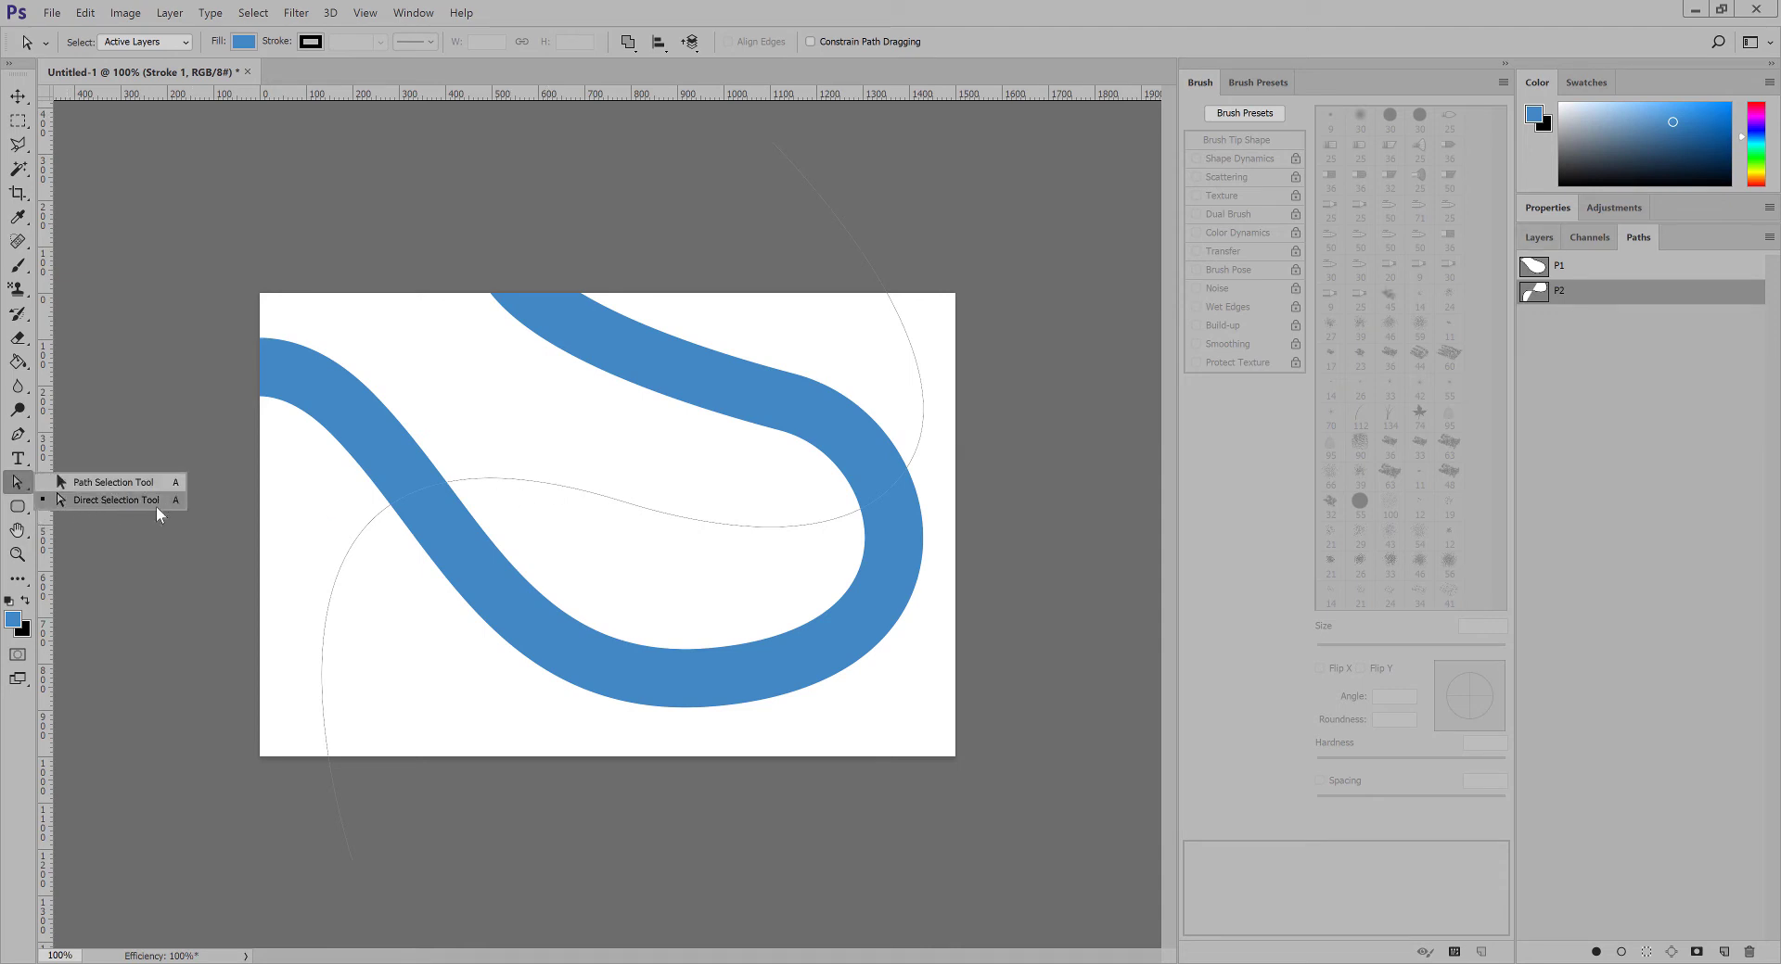
{"action": "left_click", "coordinate": [121, 500]}
{"action": "left_click", "coordinate": [641, 509]}
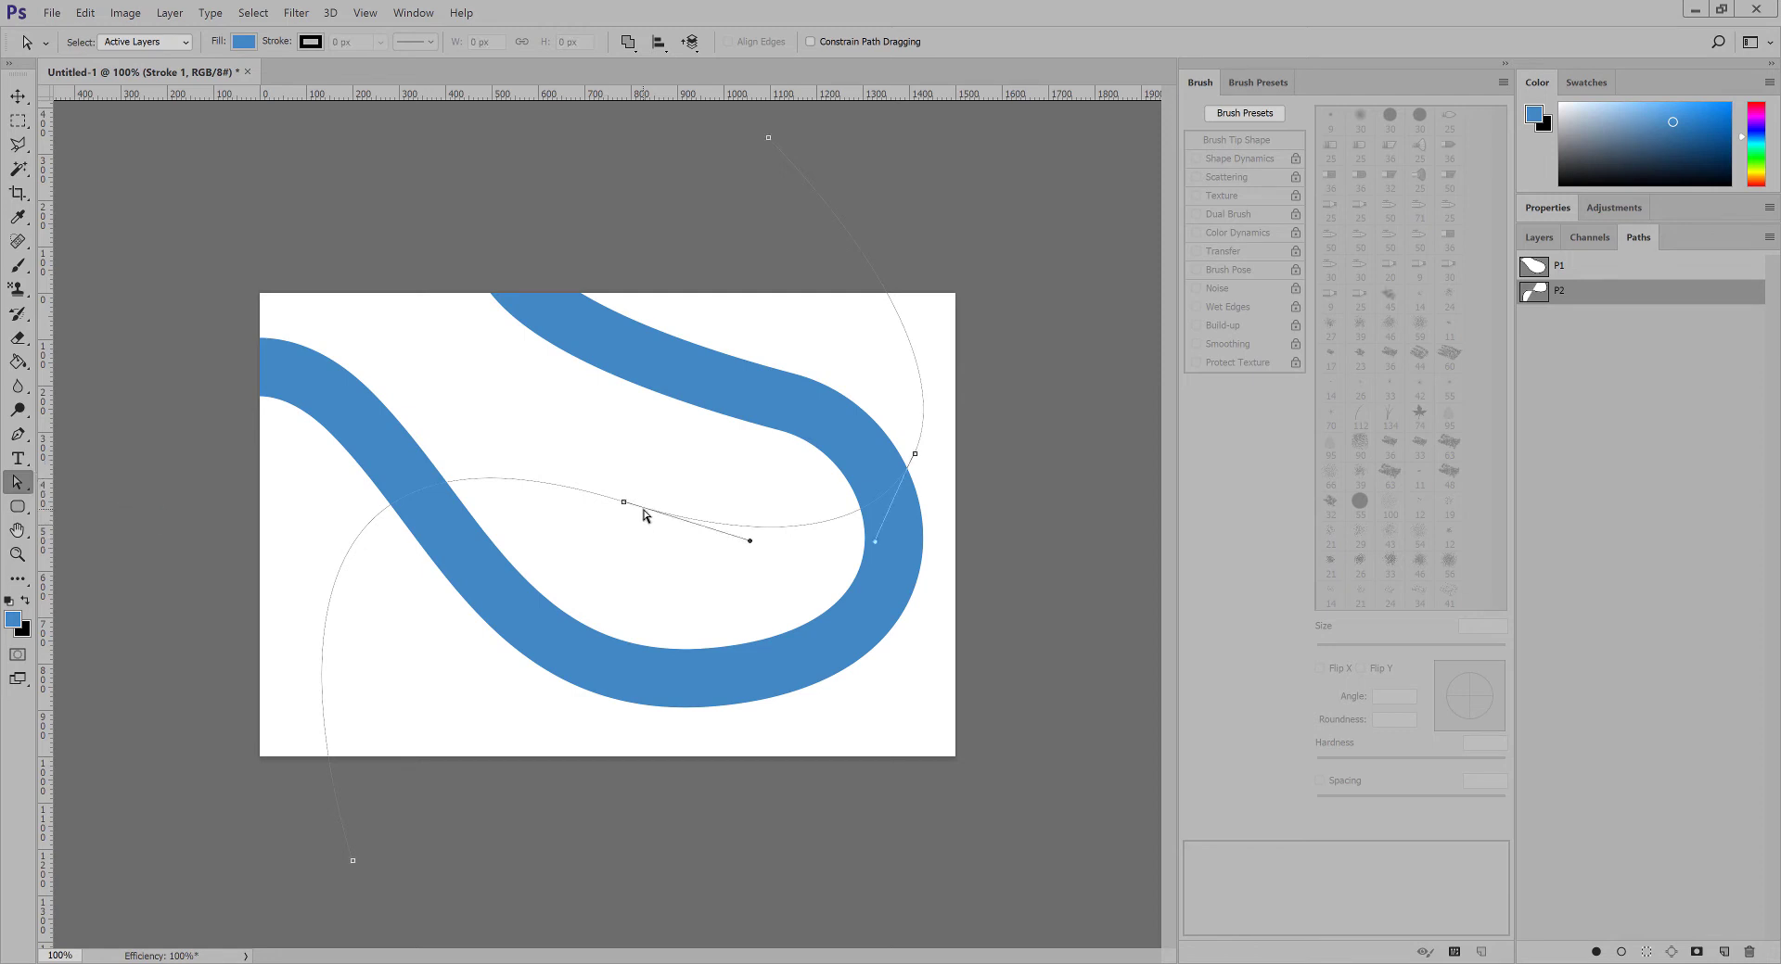
{"action": "left_click", "coordinate": [1541, 239]}
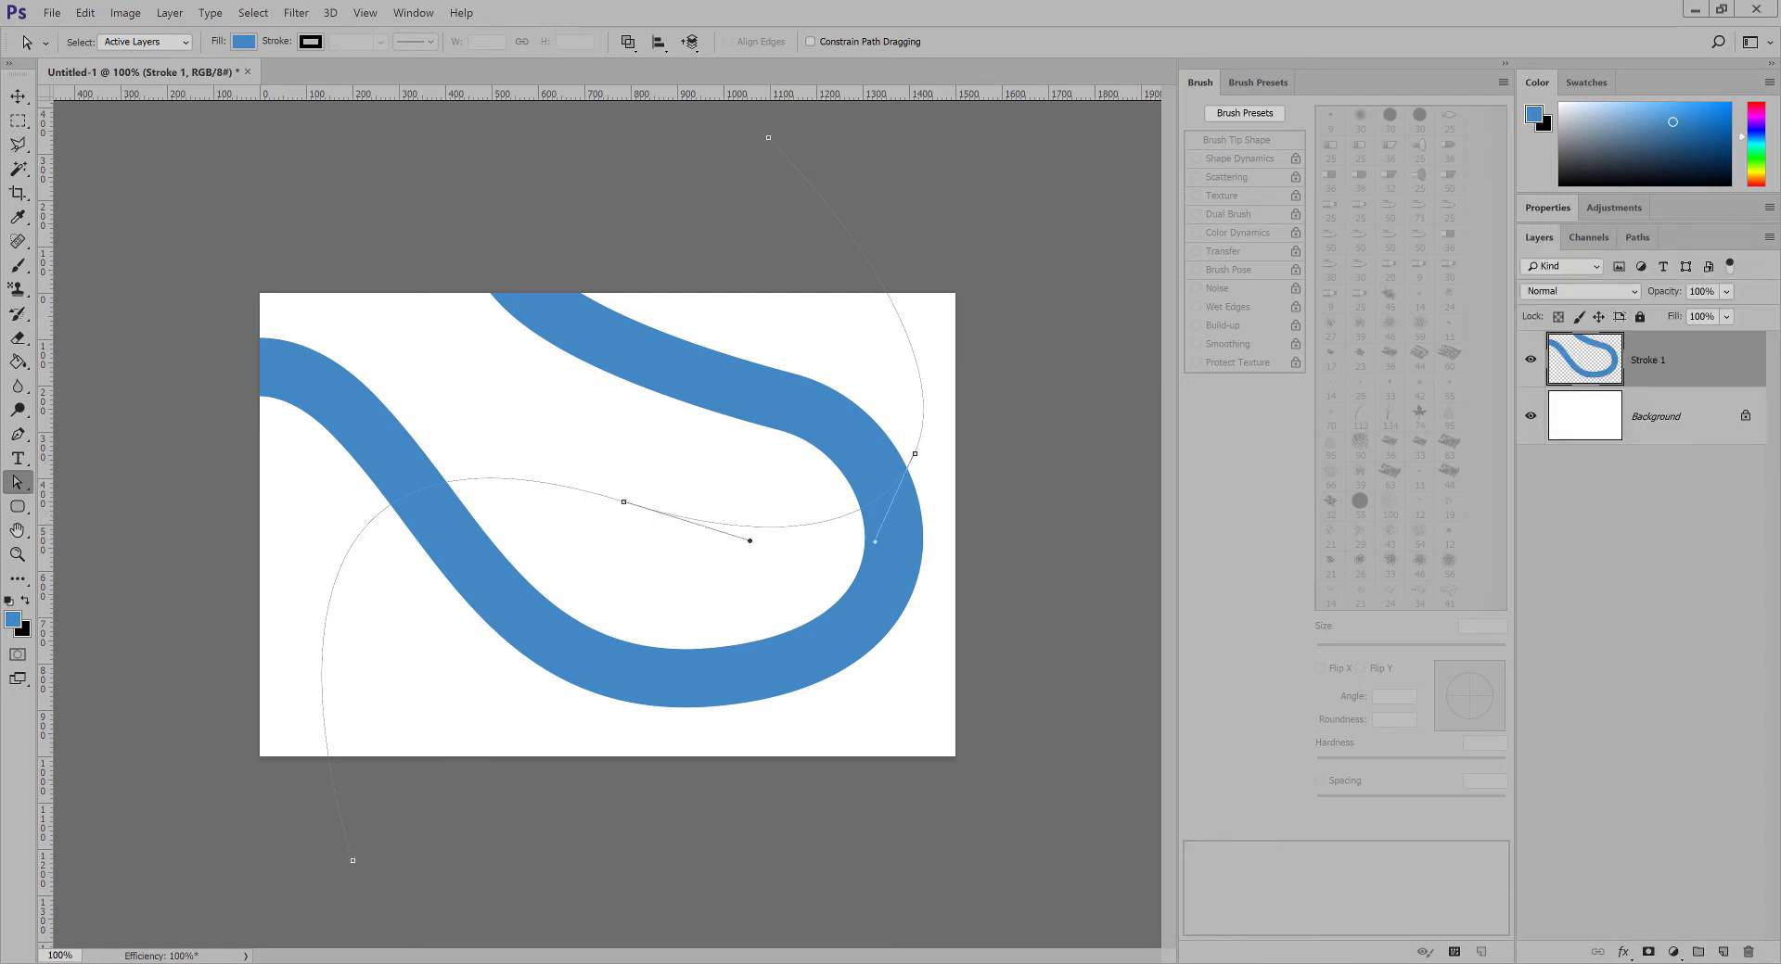
{"action": "left_click", "coordinate": [1722, 952]}
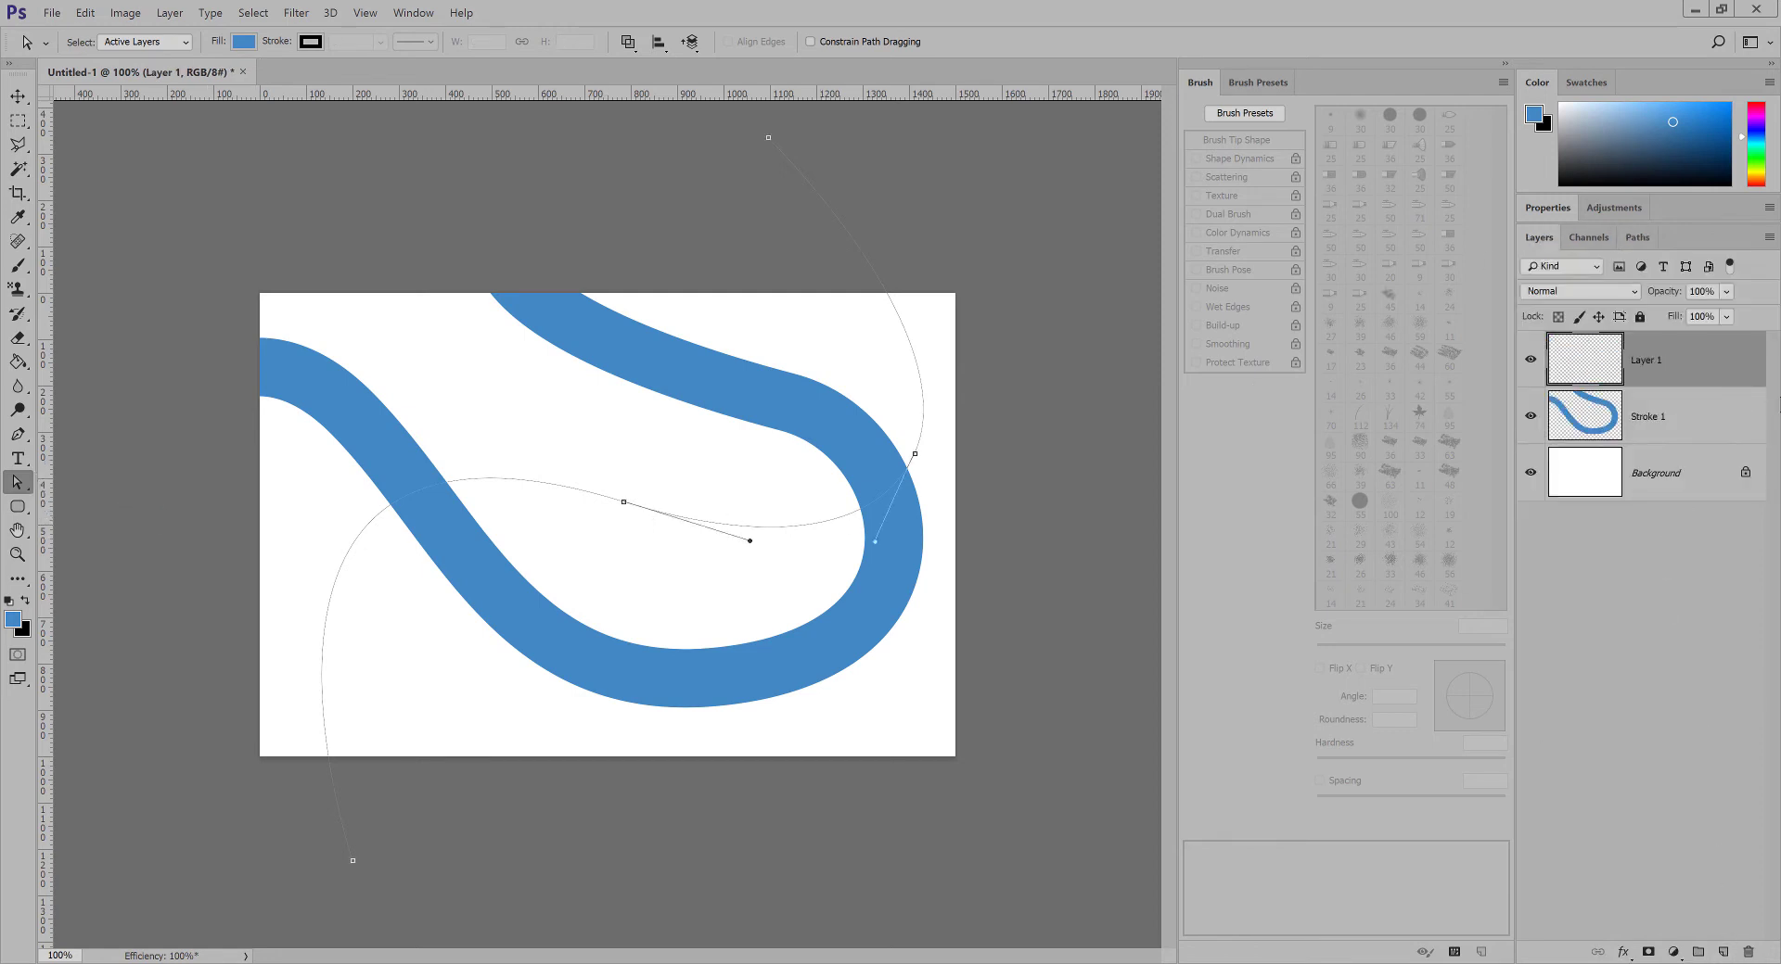
{"action": "double_click", "coordinate": [1643, 360]}
{"action": "type", "text": "Stroke 2"}
{"action": "key", "text": "Return"}
Stroke path P2 on the Stroke 2 layer with the Brush, leaving Simulate Pressure off.
{"action": "left_click", "coordinate": [623, 505]}
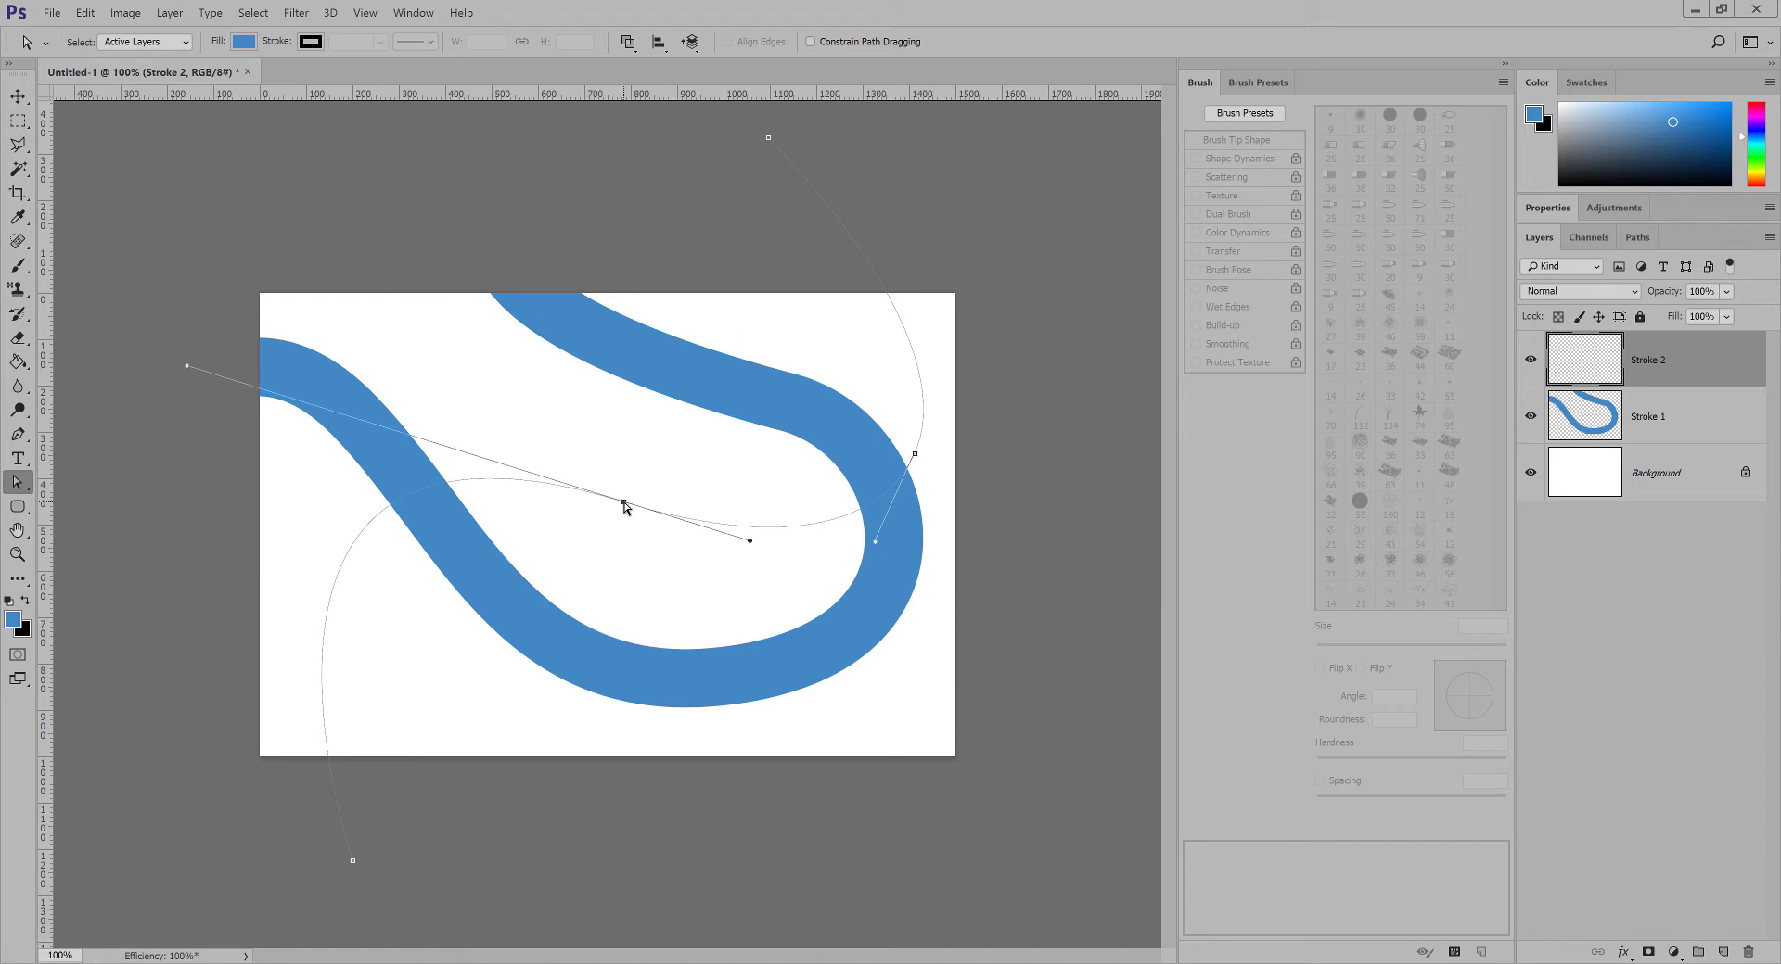
{"action": "right_click", "coordinate": [624, 505]}
{"action": "left_click", "coordinate": [712, 647]}
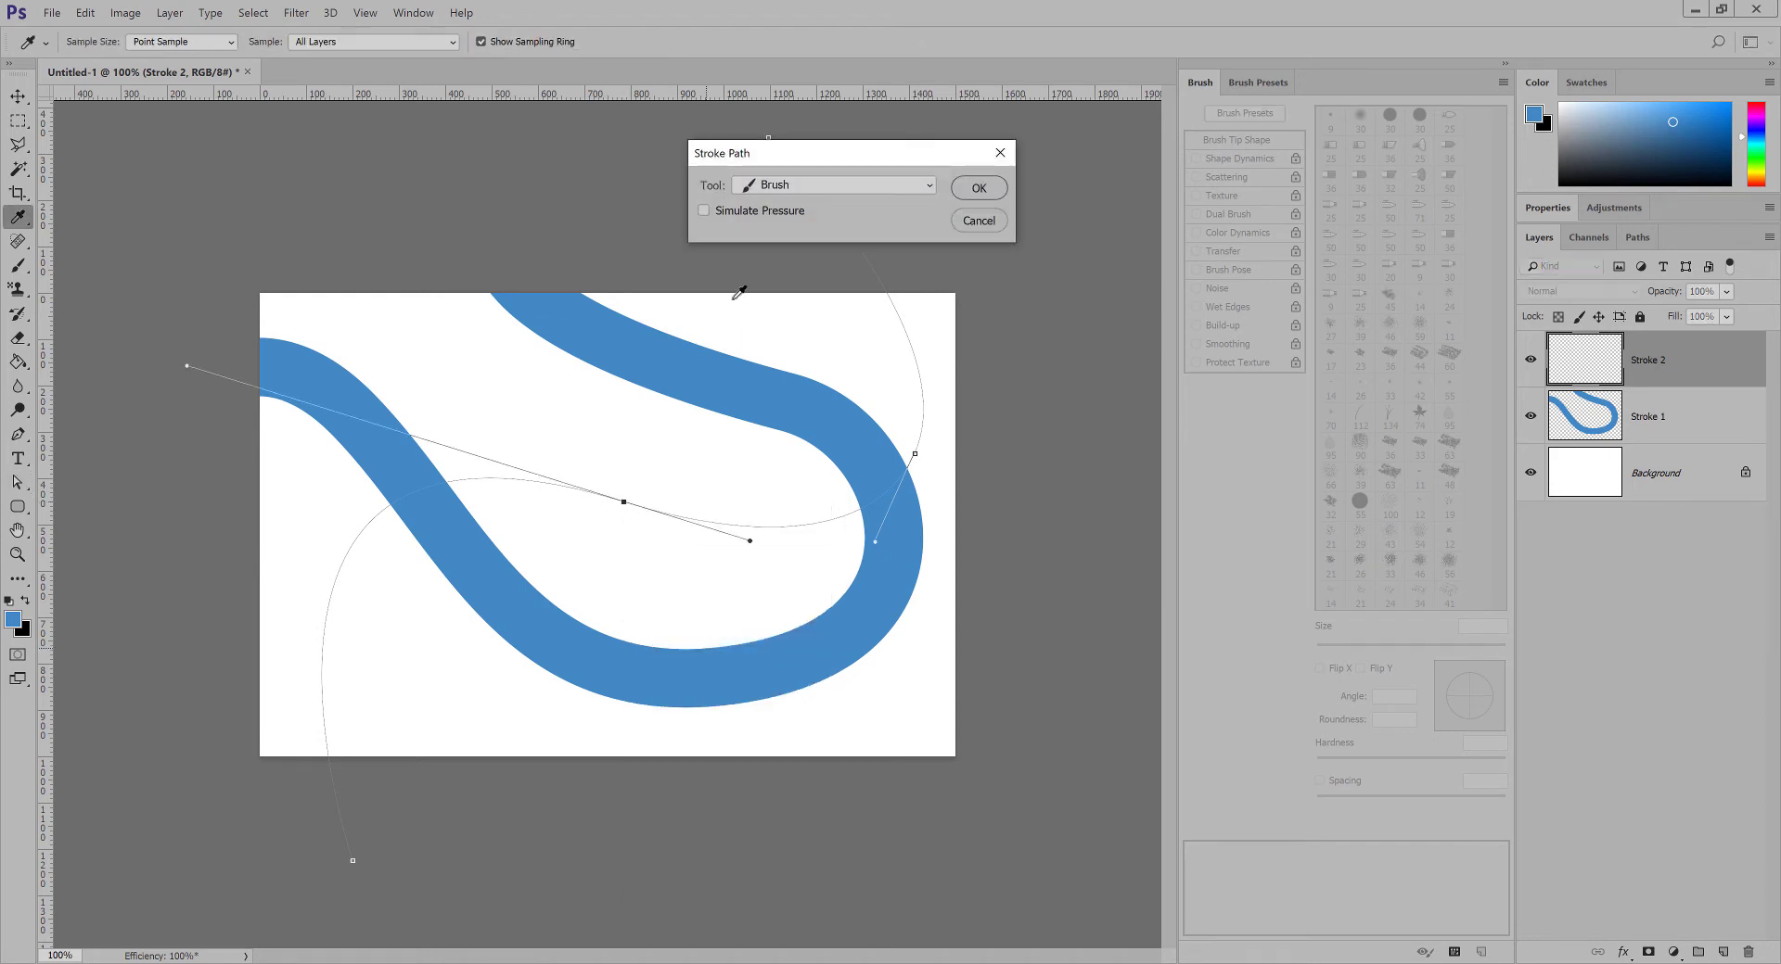
{"action": "left_click", "coordinate": [978, 188]}
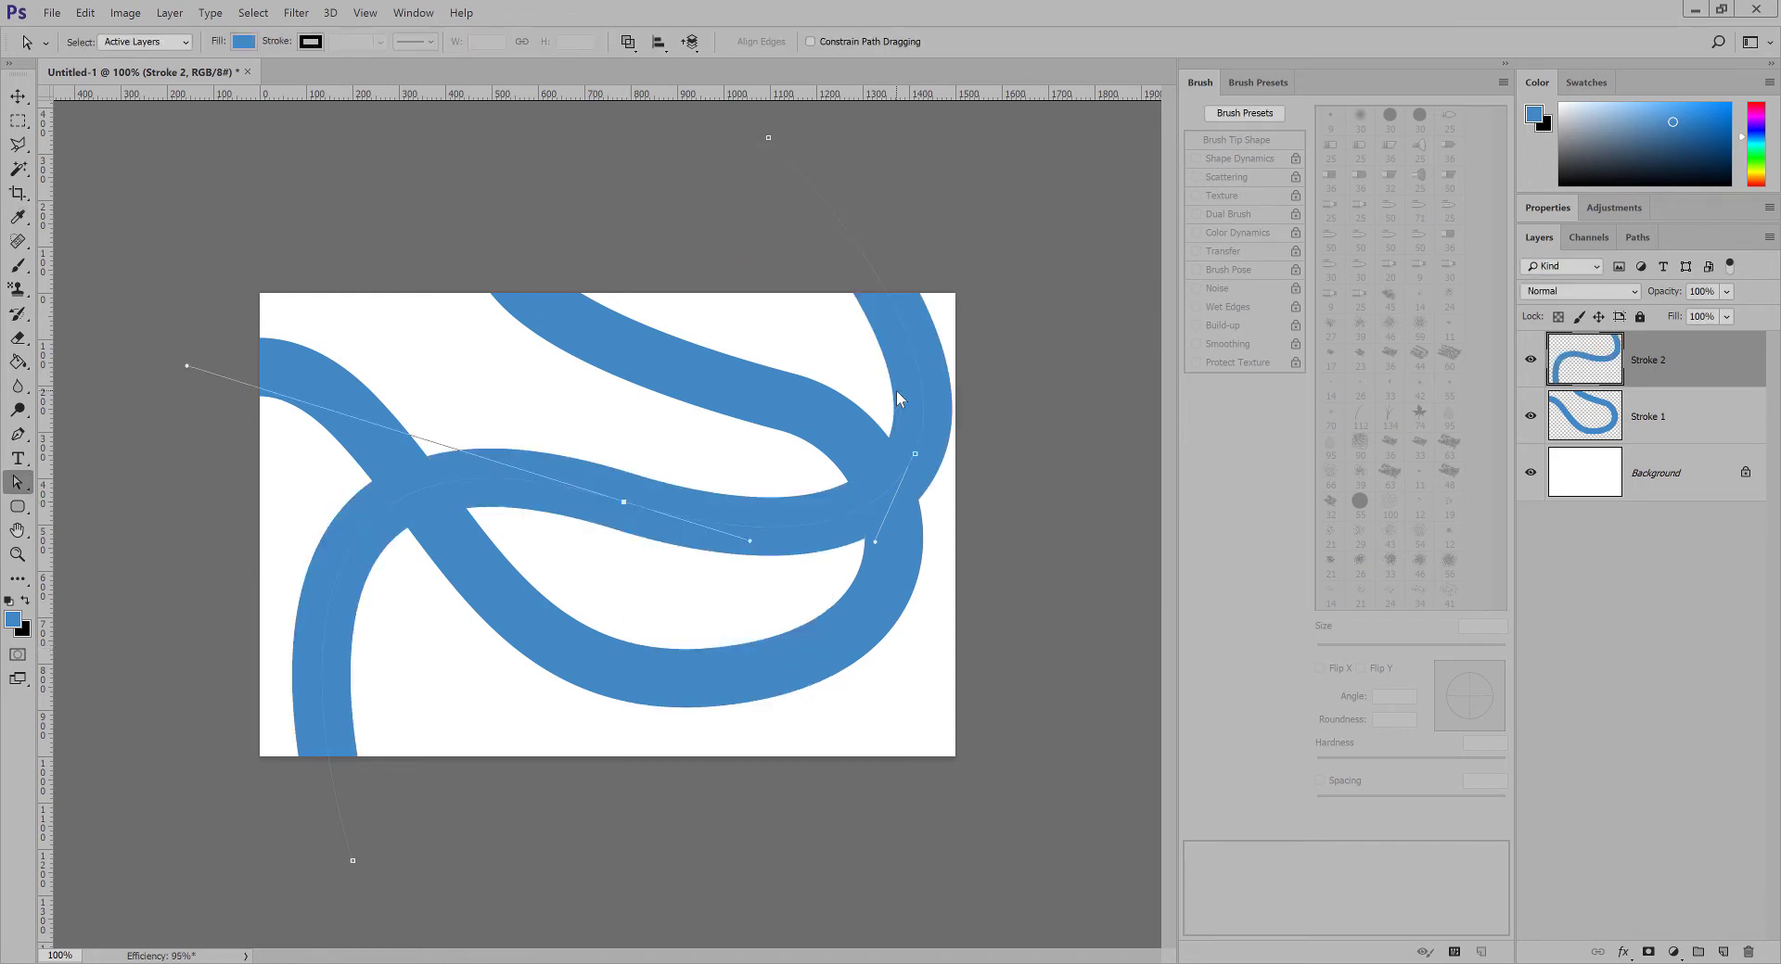
Move the Stroke 1 band to the left and slightly up with the Move tool.
{"action": "key", "text": "v"}
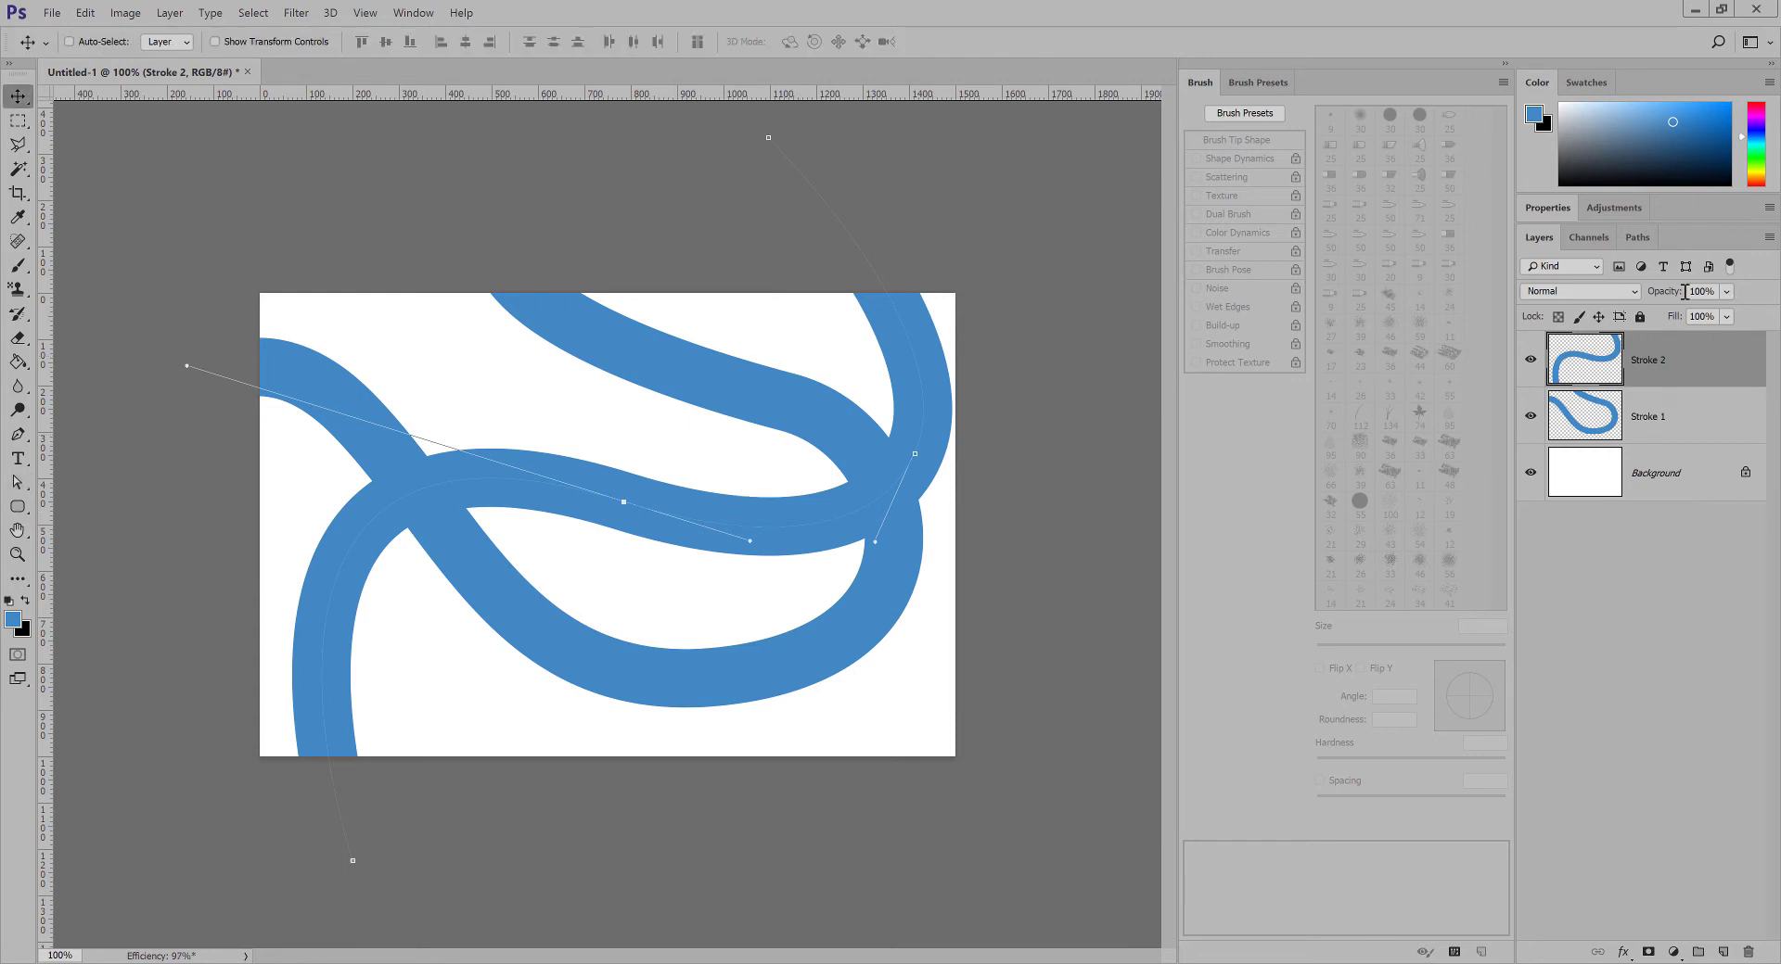
{"action": "left_click", "coordinate": [1638, 237]}
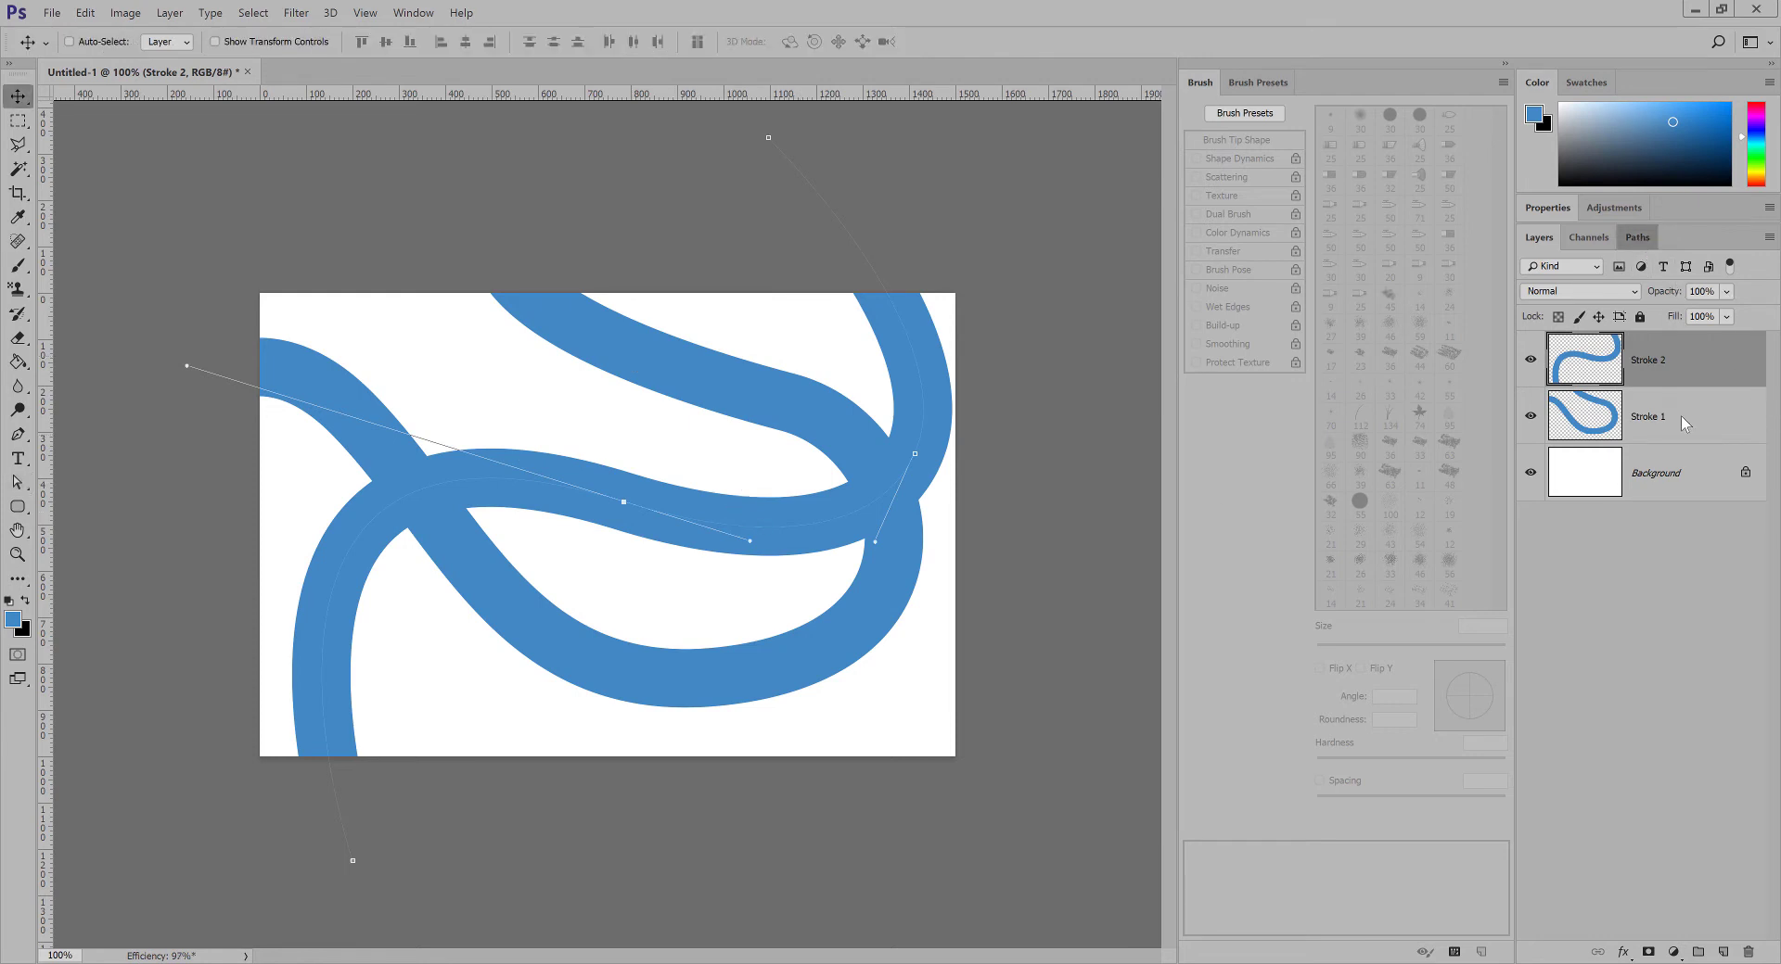
{"action": "left_click", "coordinate": [1540, 238]}
{"action": "left_click", "coordinate": [1691, 415]}
{"action": "mouse_move", "coordinate": [718, 501]}
{"action": "left_mouse_down"}
{"action": "mouse_move", "coordinate": [695, 526]}
{"action": "mouse_move", "coordinate": [696, 481]}
{"action": "mouse_move", "coordinate": [654, 509]}
{"action": "left_mouse_up"}
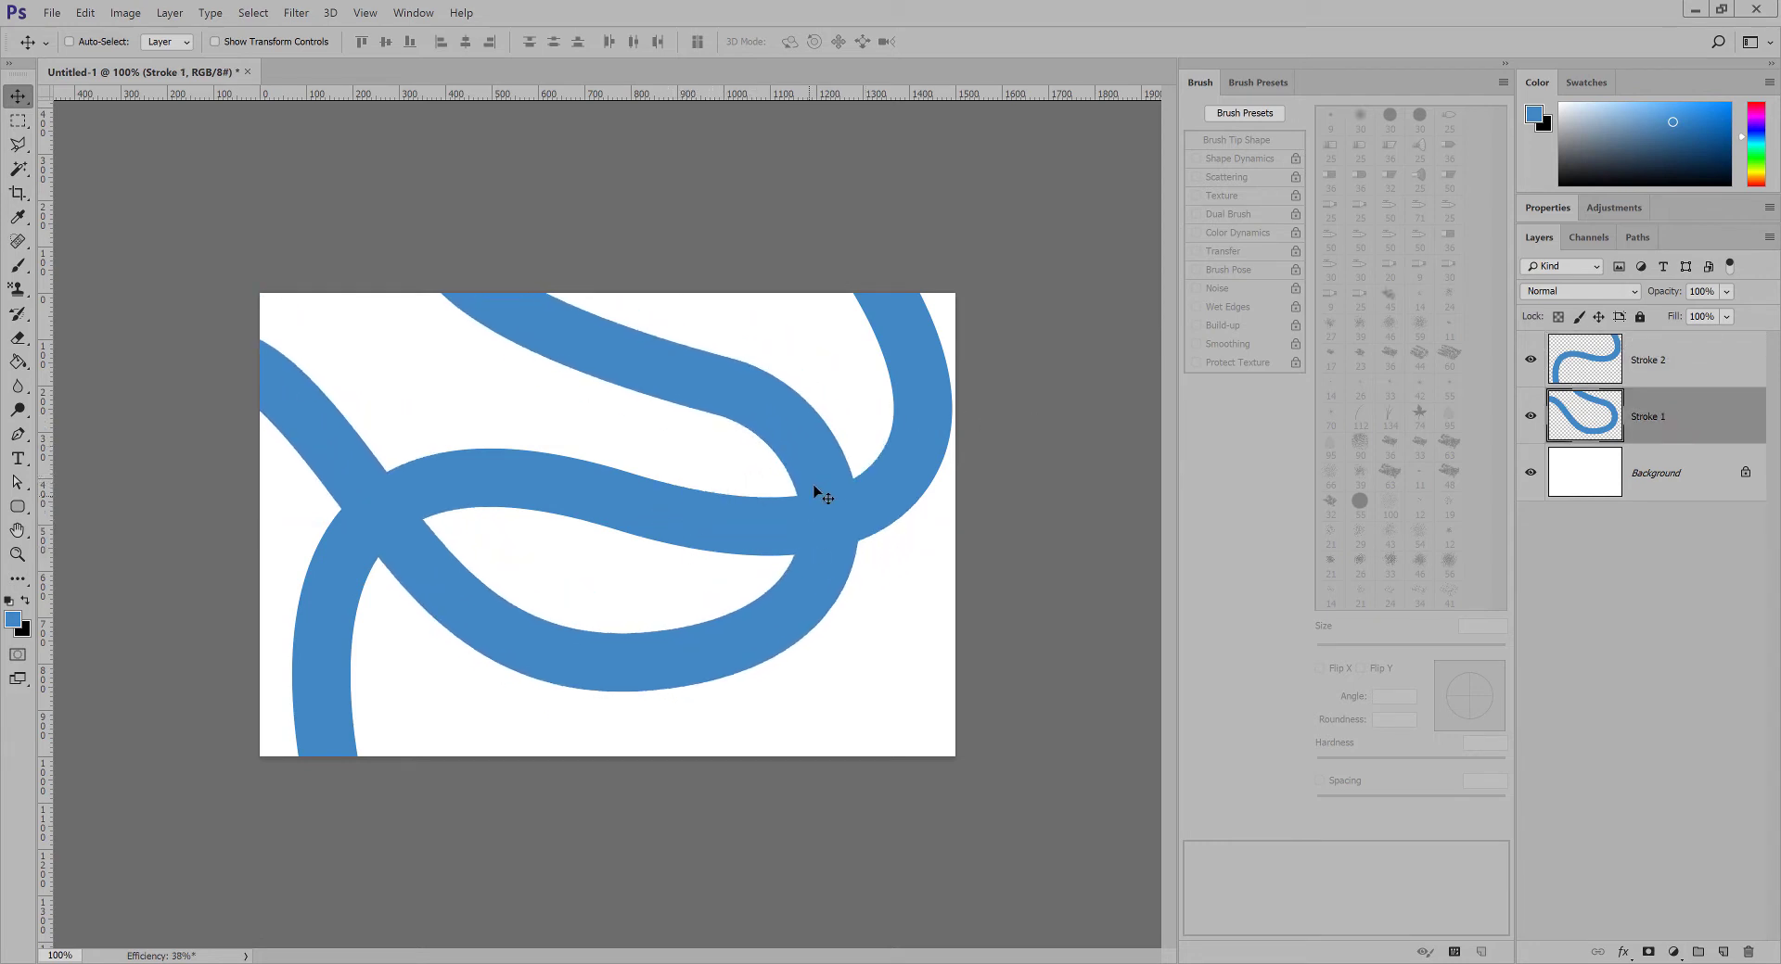
Free-transform the Stroke 2 layer, rotating it about -17.57° and shifting it slightly to X 757.50 px, Y 504.00 px.
{"action": "left_click", "coordinate": [1661, 365]}
{"action": "mouse_move", "coordinate": [842, 505]}
{"action": "left_mouse_down"}
{"action": "mouse_move", "coordinate": [843, 472]}
{"action": "mouse_move", "coordinate": [864, 488]}
{"action": "mouse_move", "coordinate": [866, 468]}
{"action": "left_mouse_up"}
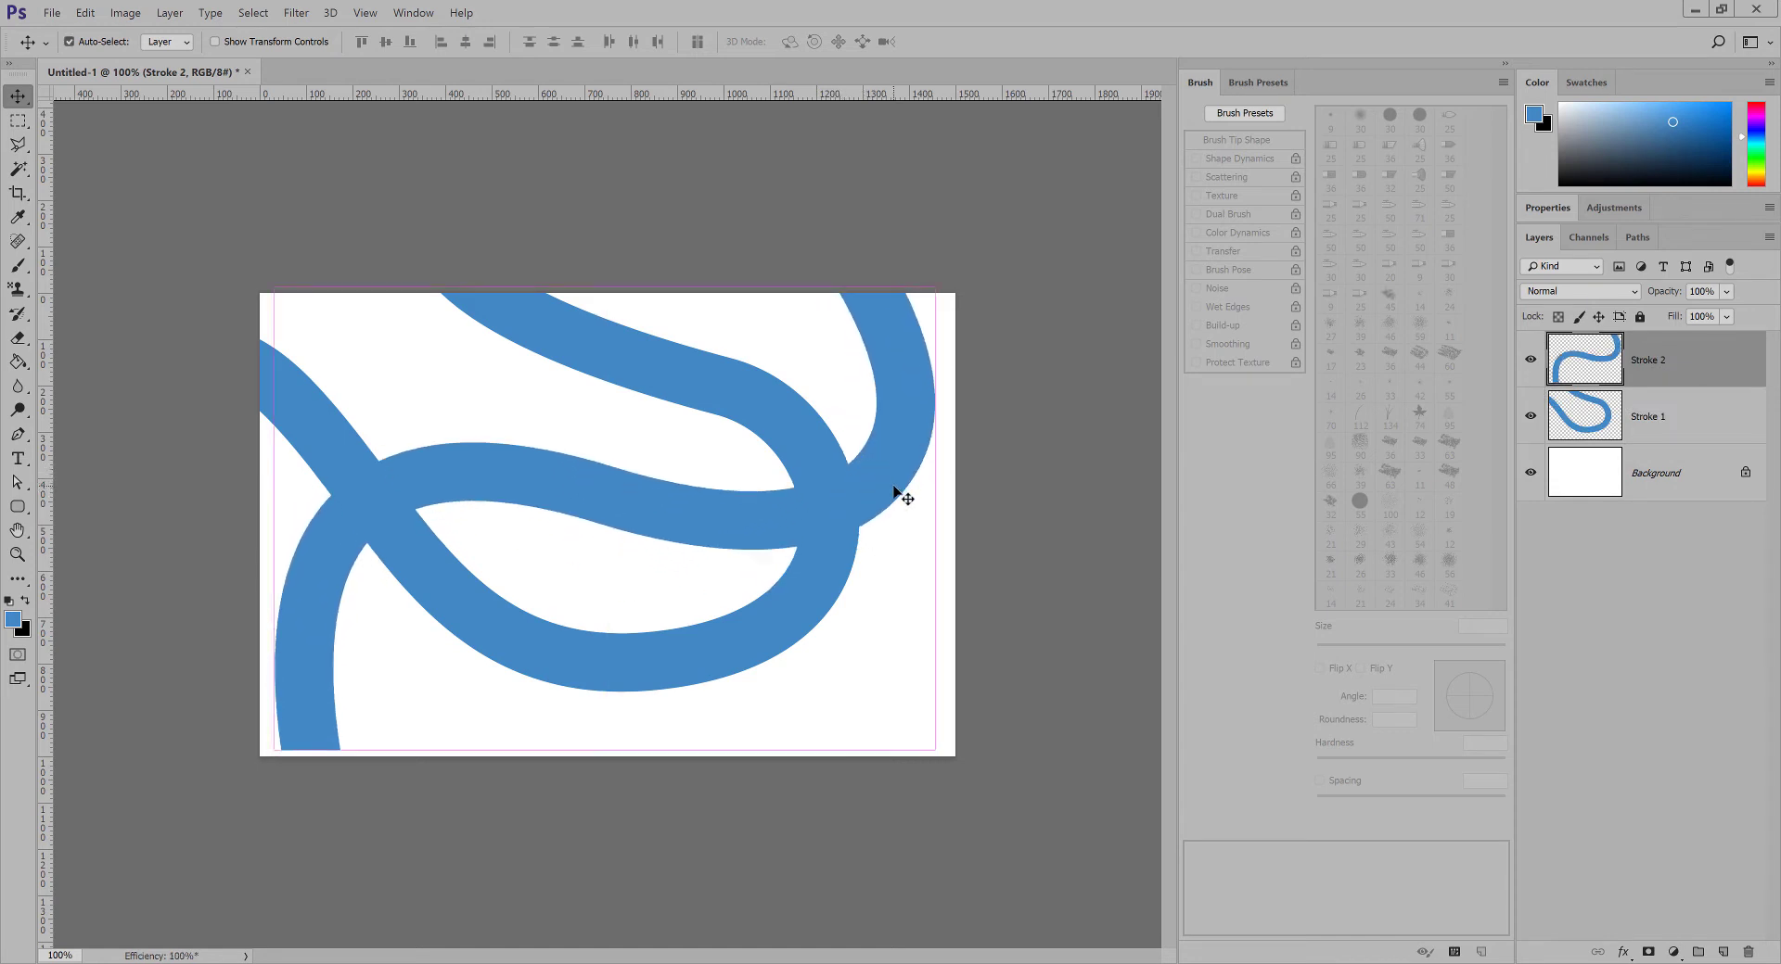
{"action": "key", "text": "ctrl+z"}
{"action": "key", "text": "ctrl+t"}
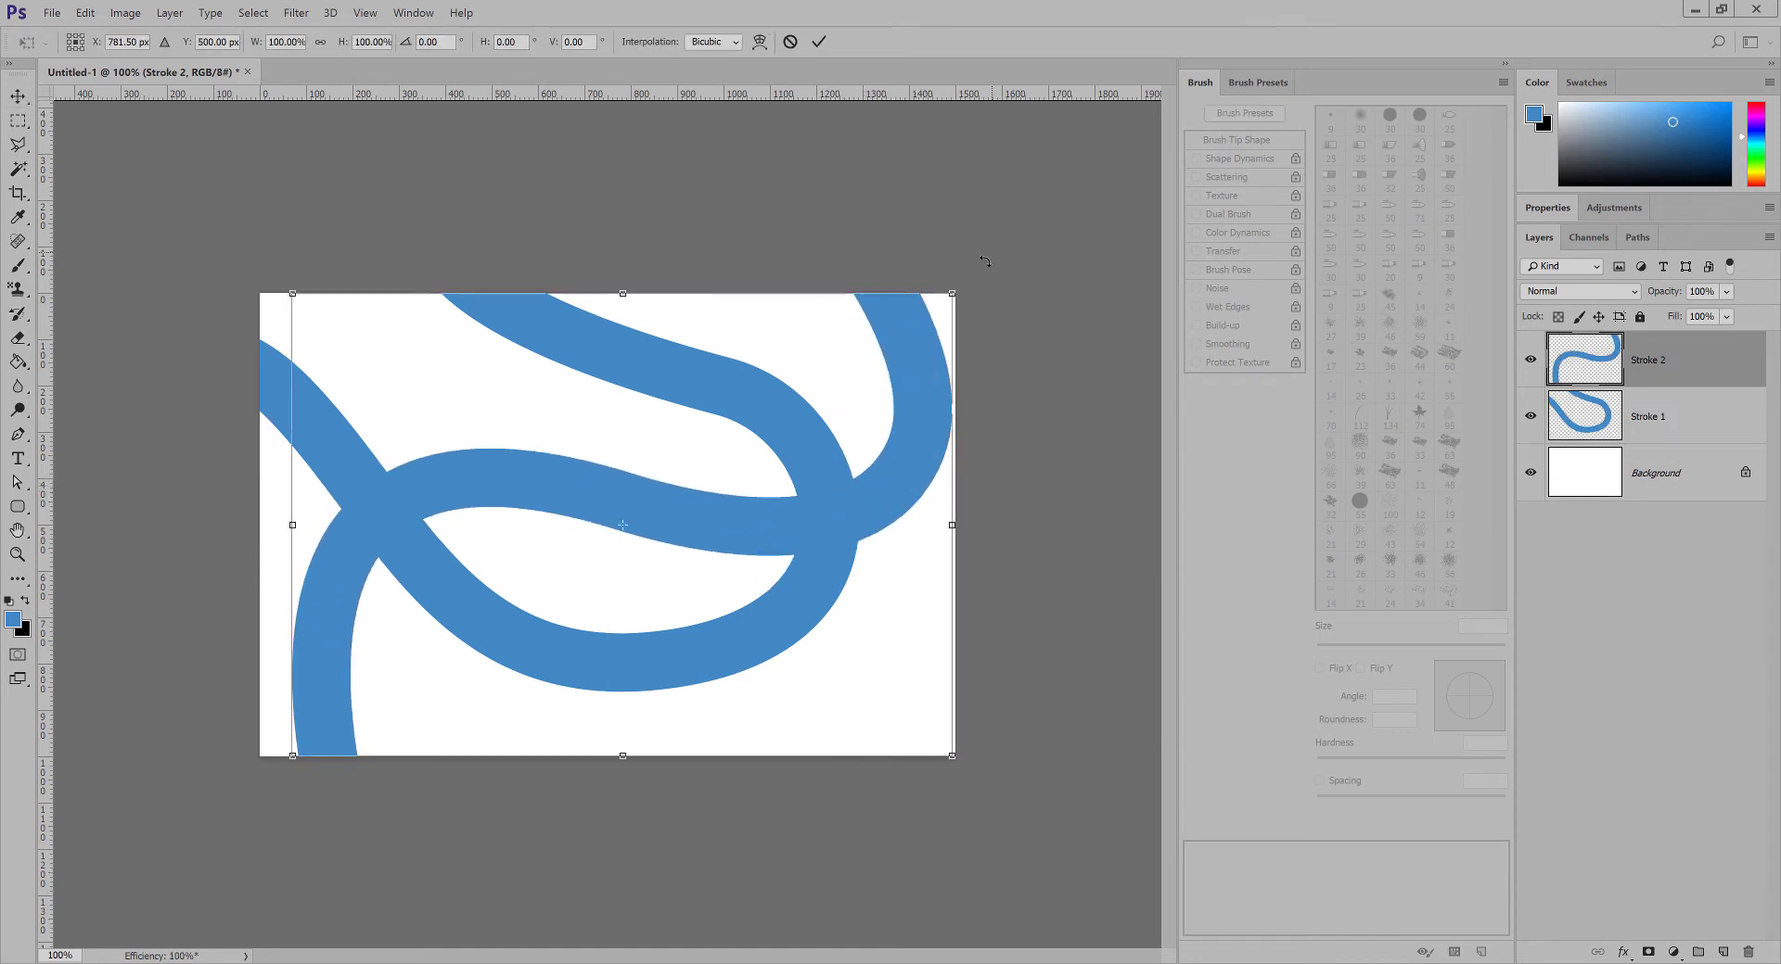
{"action": "left_click_drag", "start_coordinate": [946, 210], "coordinate": [875, 151]}
{"action": "left_click_drag", "start_coordinate": [657, 505], "coordinate": [647, 507]}
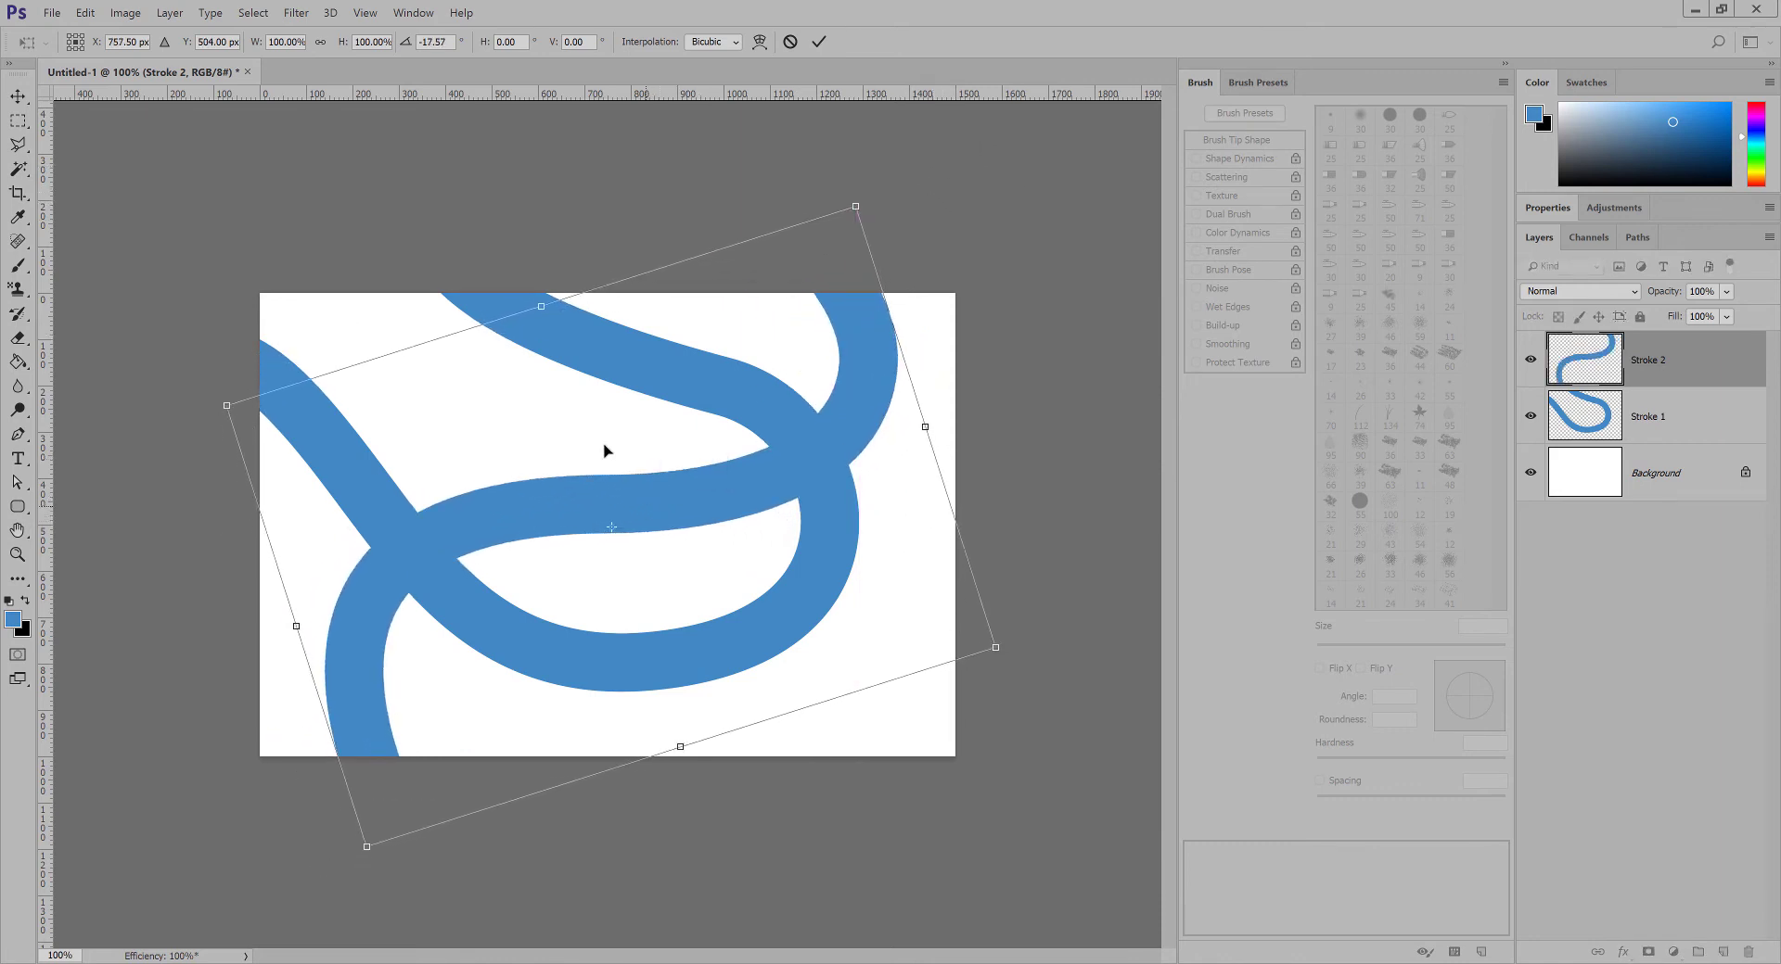
{"action": "key", "text": "Return"}
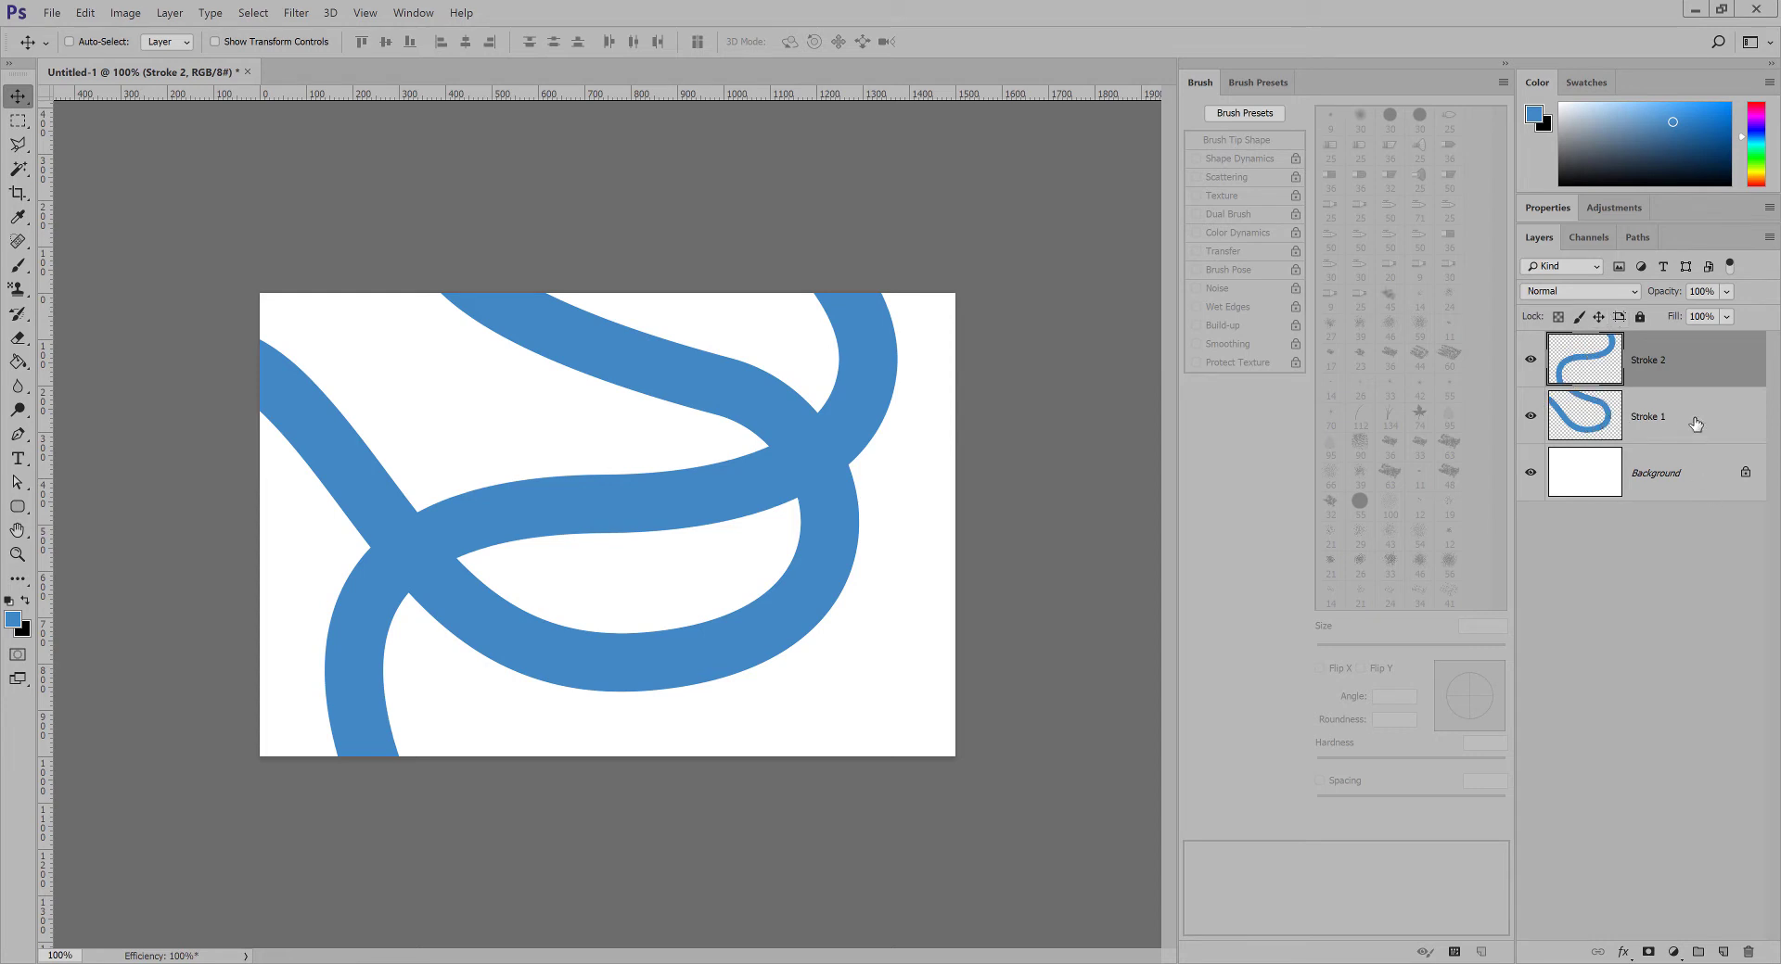
Fill the Background layer with a linear gradient running diagonally from dark blue at its lower-left to lighter blue at its upper-right.
{"action": "left_click", "coordinate": [1667, 438]}
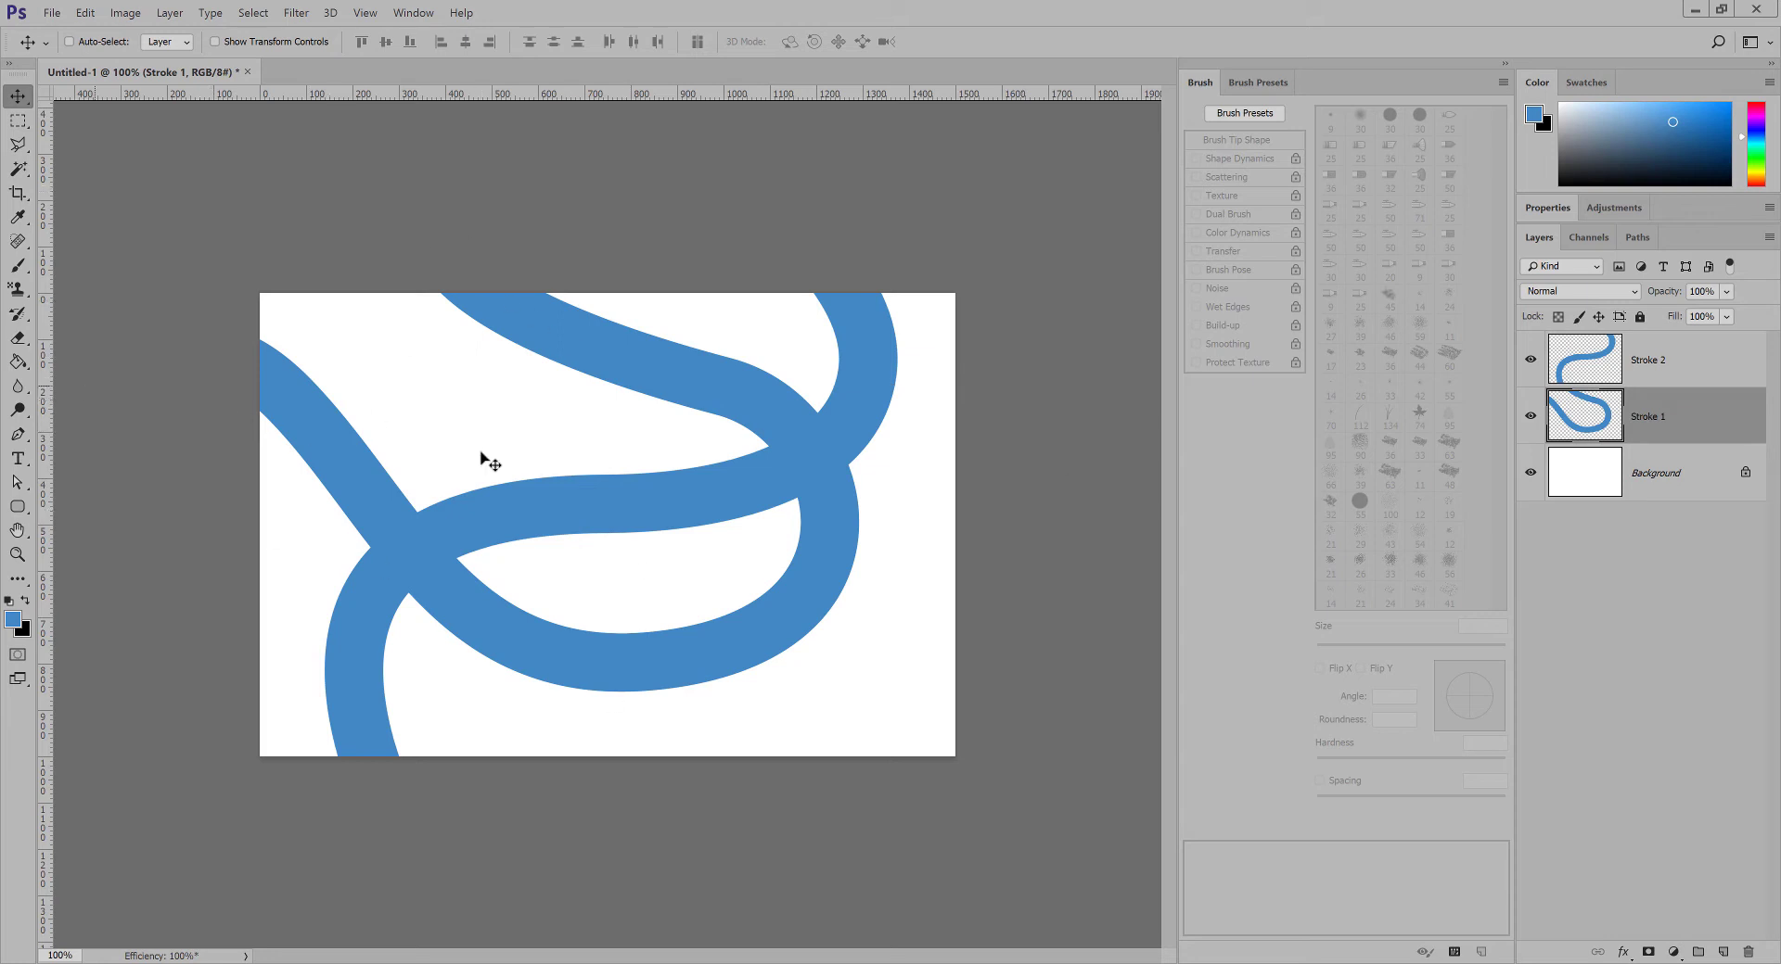
{"action": "left_click", "coordinate": [1695, 479]}
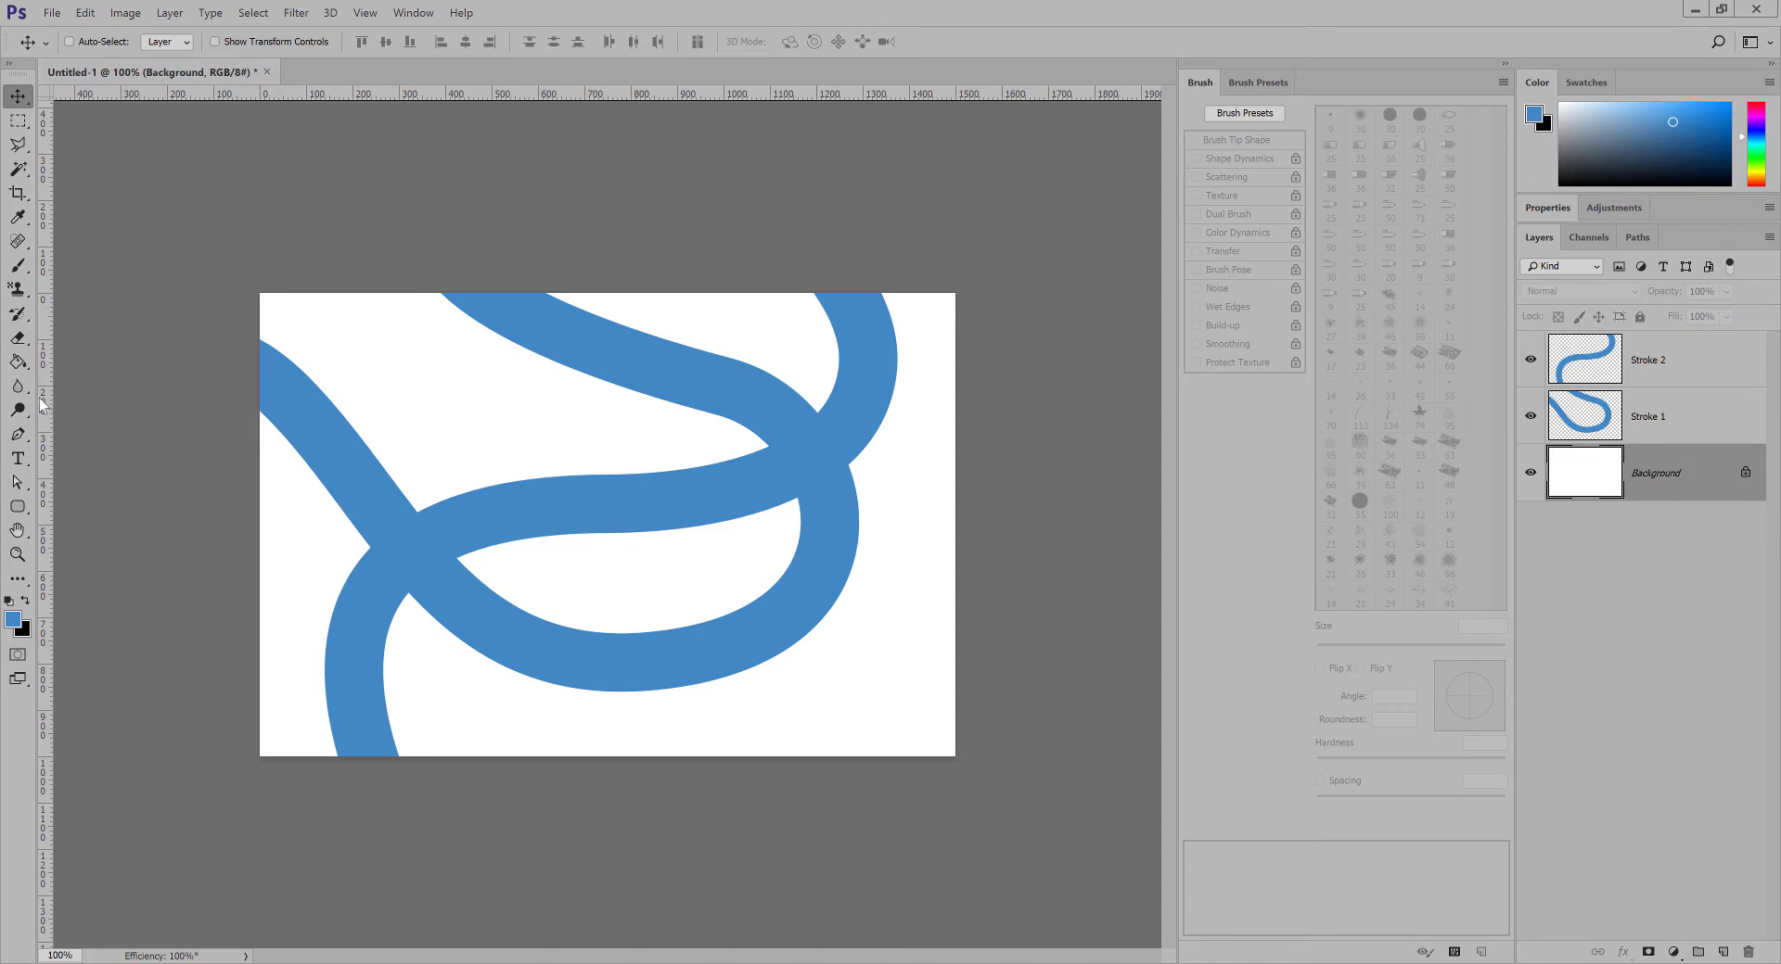
{"action": "left_click", "coordinate": [17, 368]}
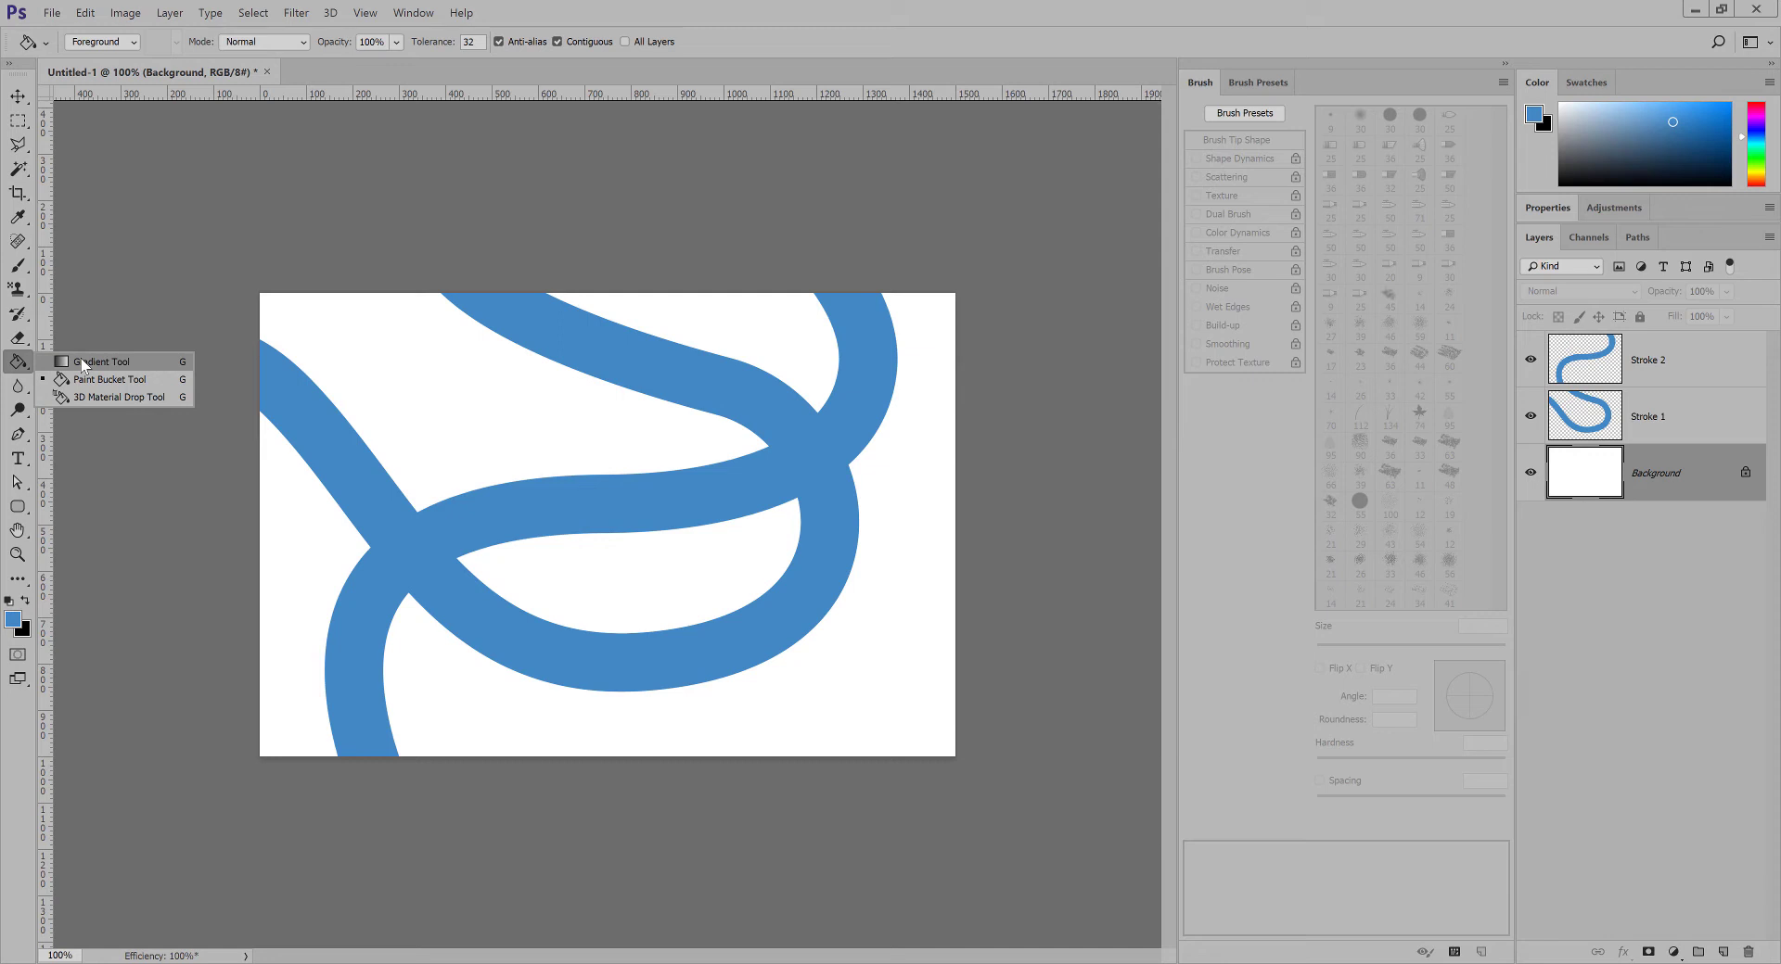
{"action": "left_click", "coordinate": [84, 361]}
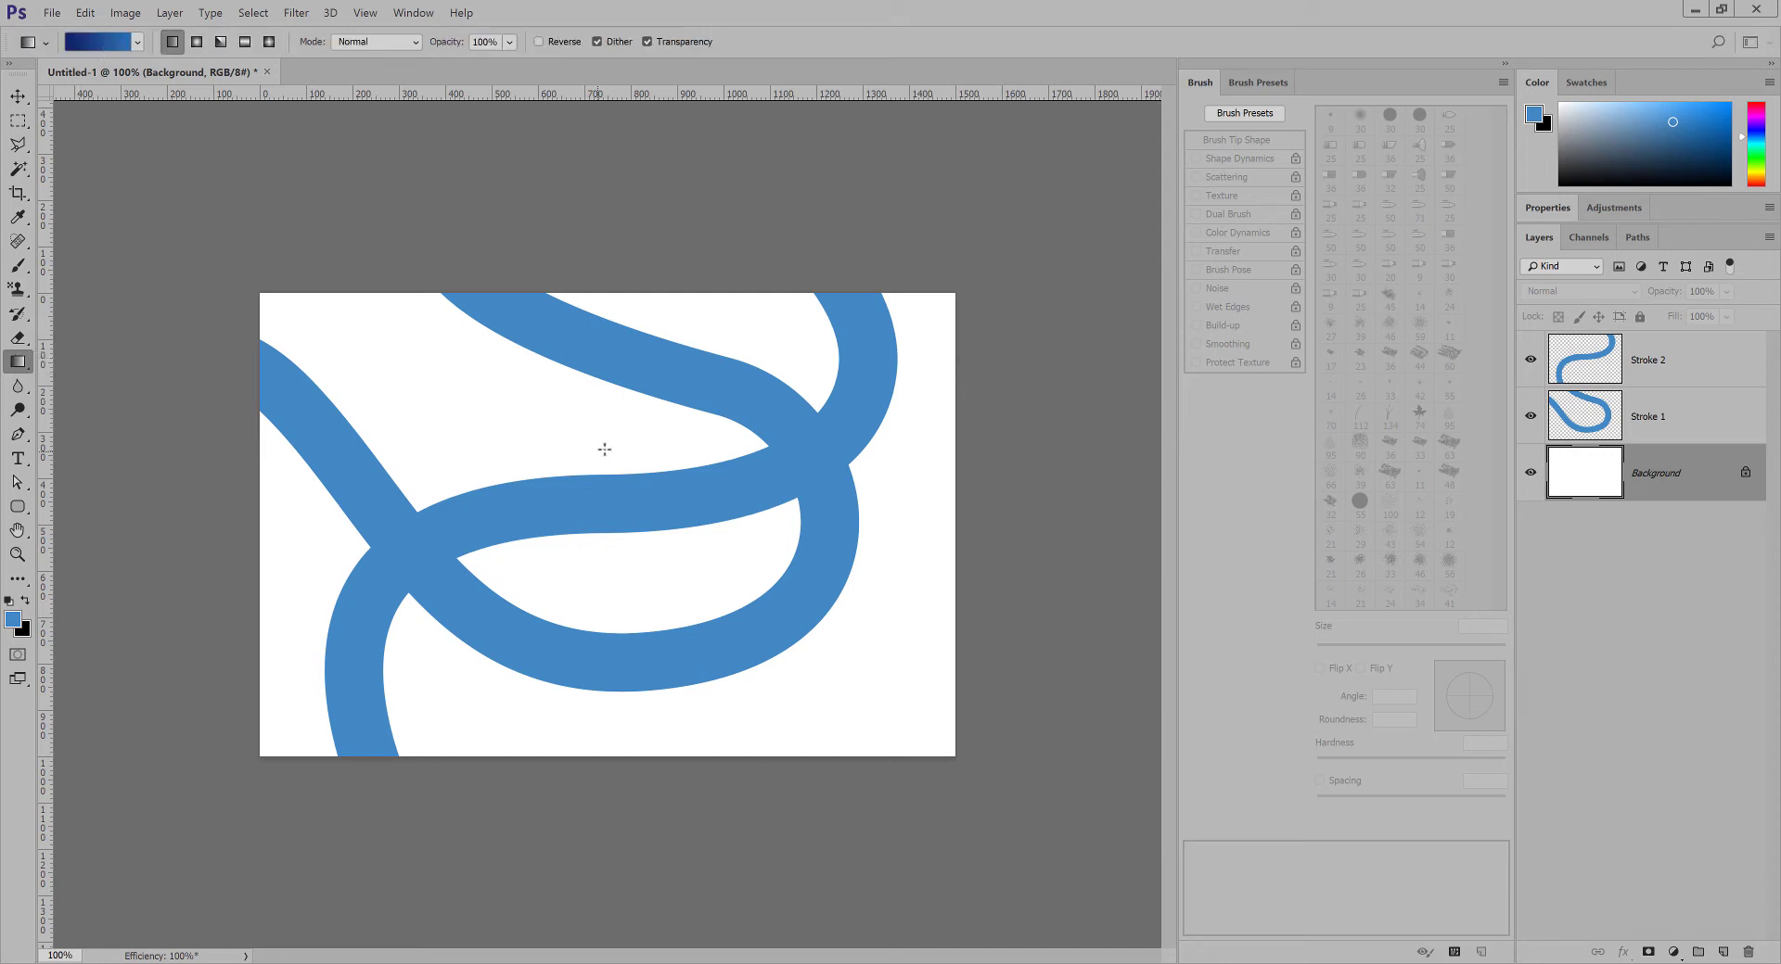
{"action": "mouse_move", "coordinate": [853, 792]}
{"action": "left_mouse_down"}
{"action": "mouse_move", "coordinate": [309, 294]}
{"action": "mouse_move", "coordinate": [258, 287]}
{"action": "mouse_move", "coordinate": [265, 255]}
{"action": "left_mouse_up"}
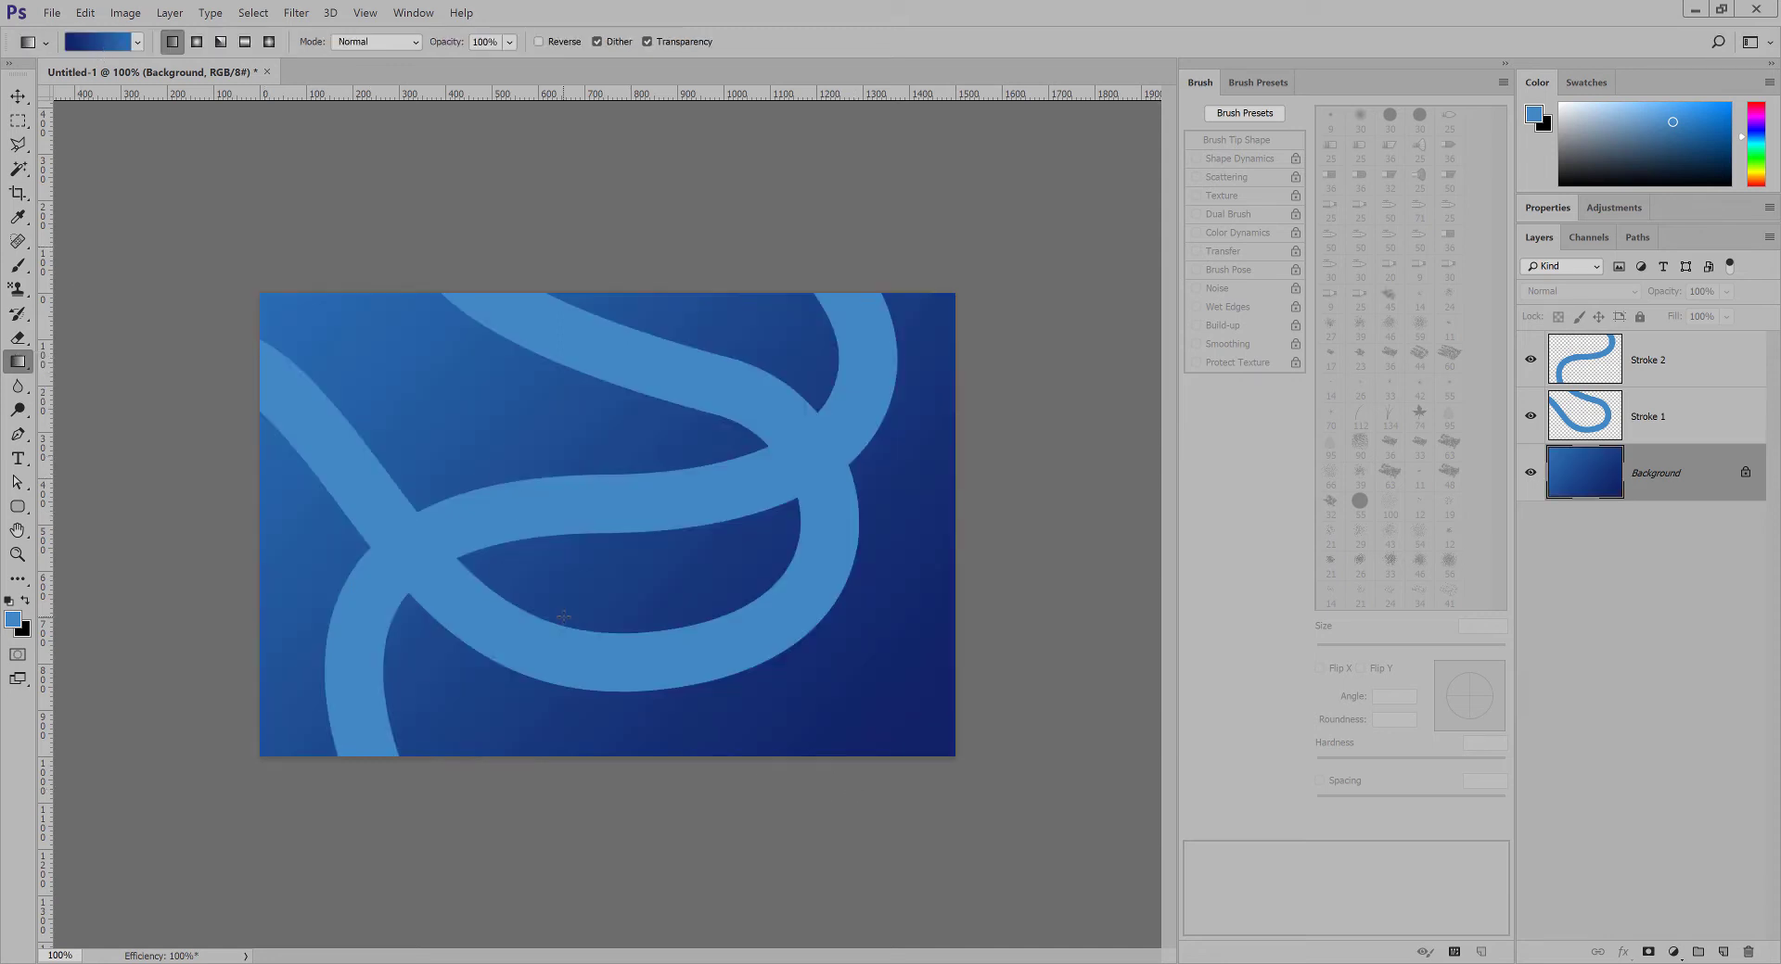
{"action": "left_click_drag", "start_coordinate": [572, 753], "coordinate": [651, 434]}
{"action": "left_click_drag", "start_coordinate": [527, 731], "coordinate": [561, 141]}
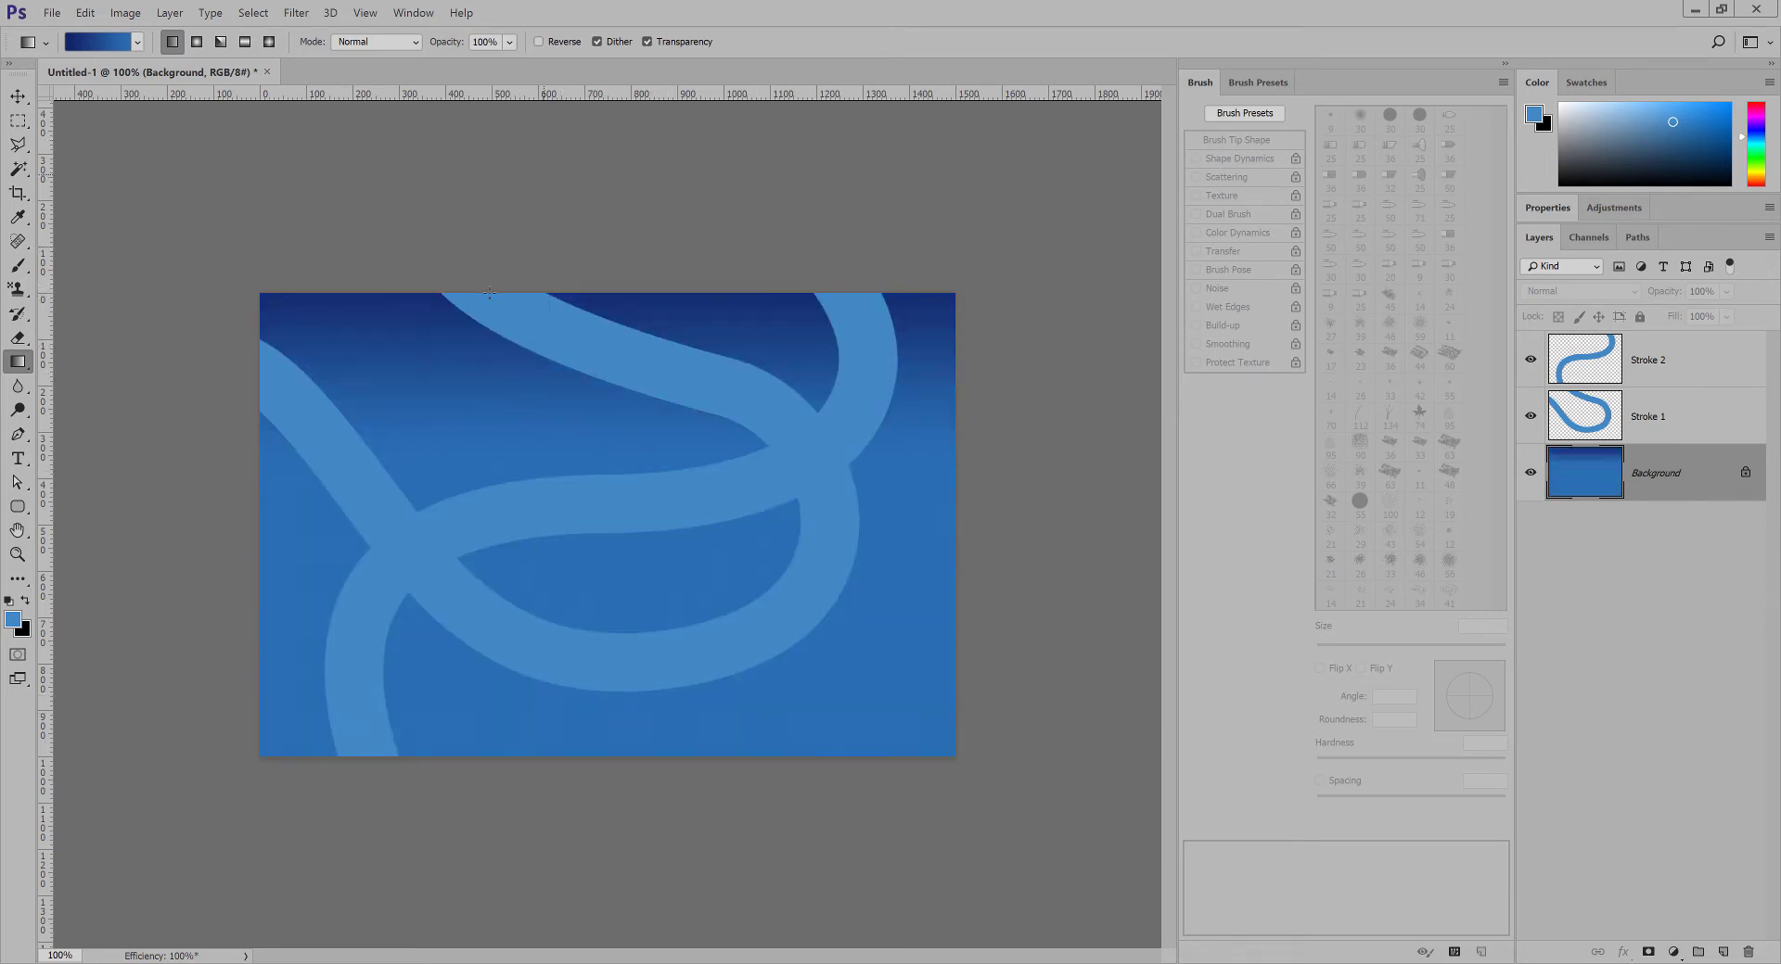
{"action": "left_click_drag", "start_coordinate": [278, 699], "coordinate": [663, 396]}
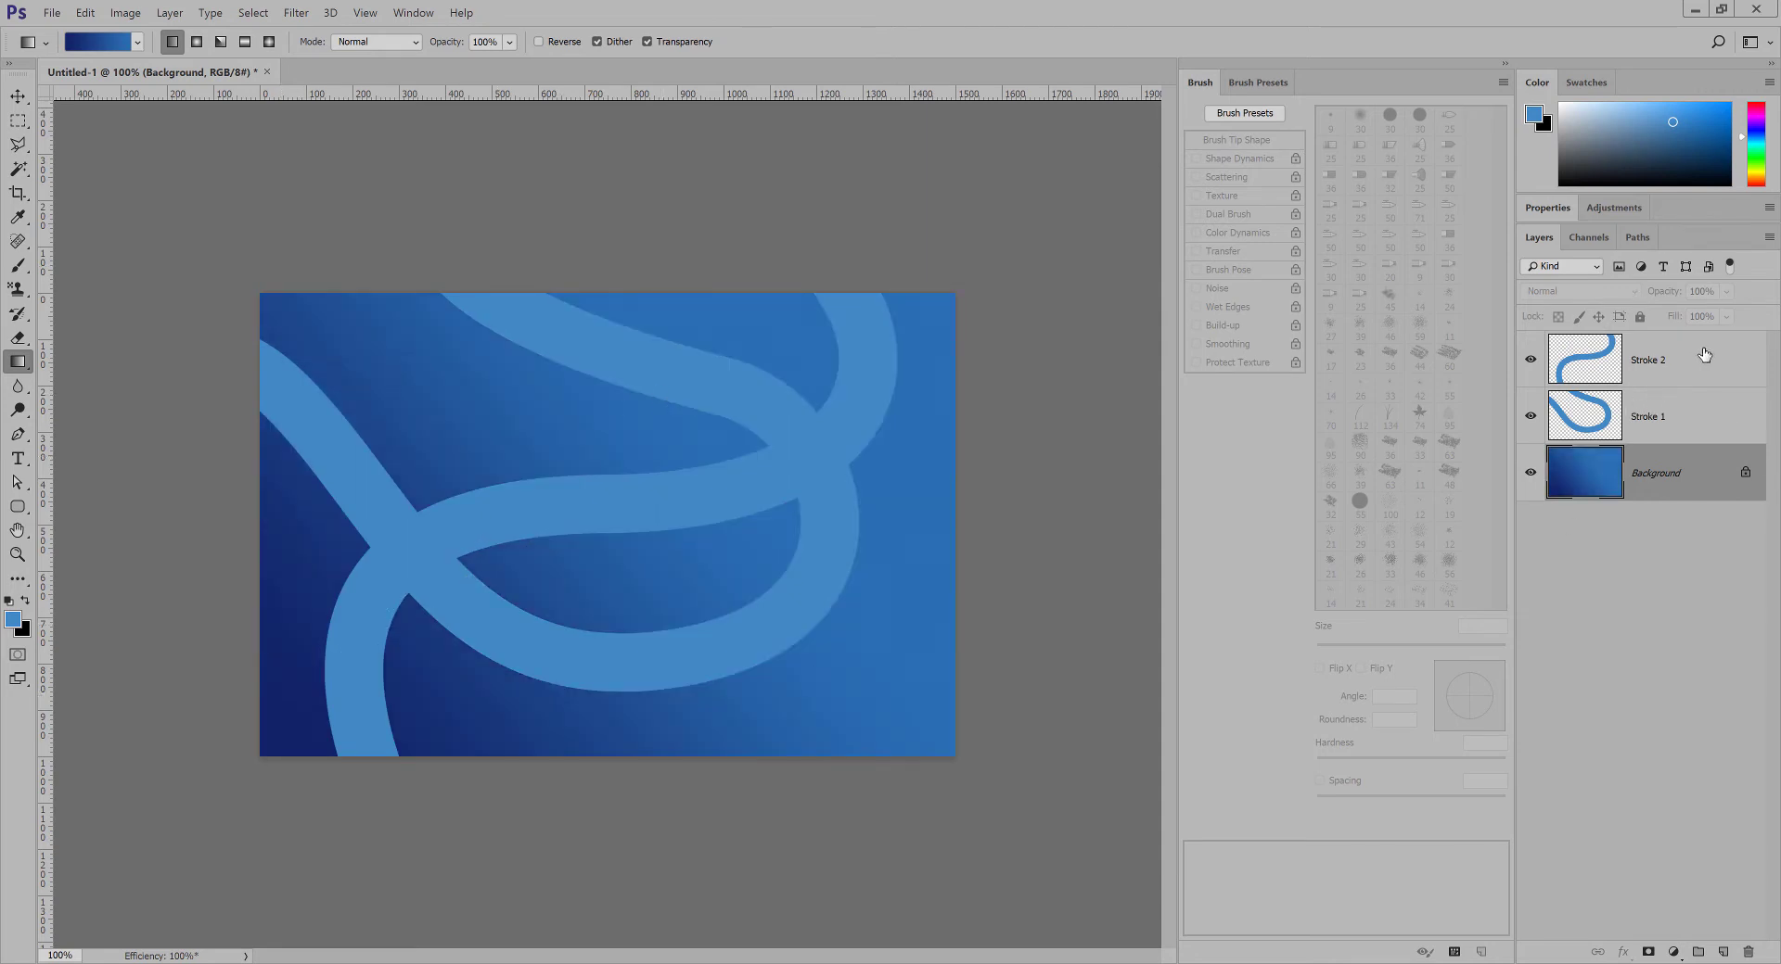
Open the layer style settings of the Stroke 1 layer and place the dialog clear of the artwork.
{"action": "left_click", "coordinate": [1744, 429]}
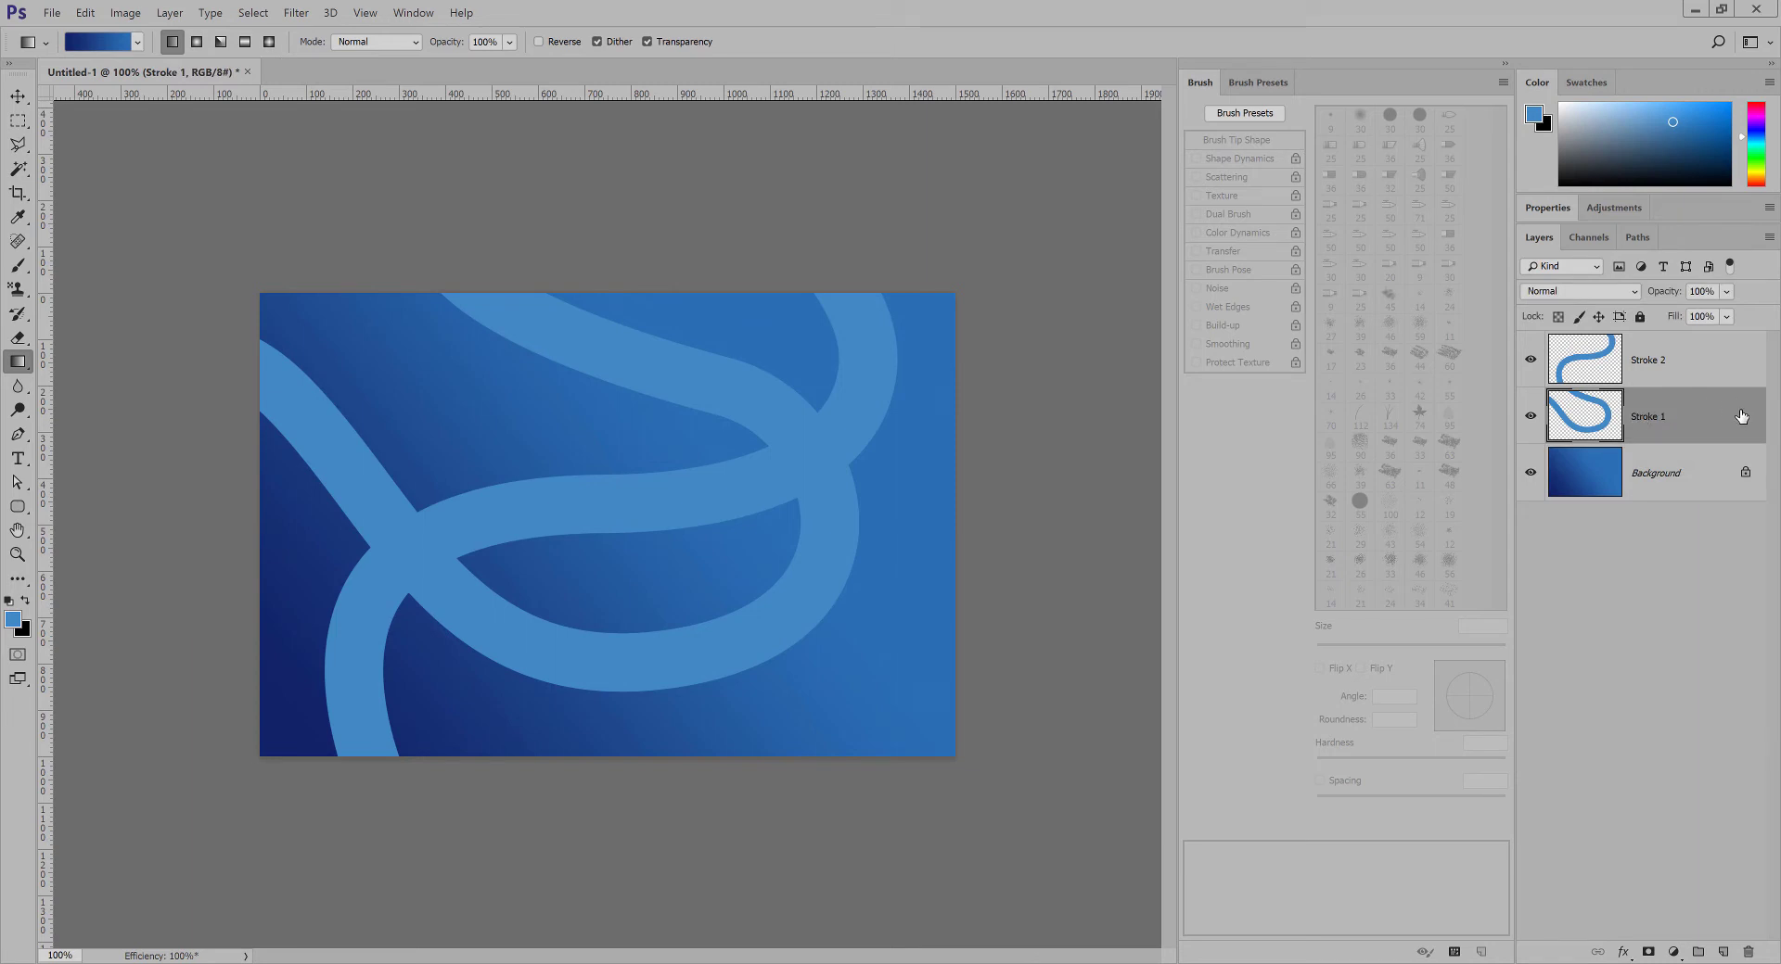
{"action": "double_click", "coordinate": [1740, 413]}
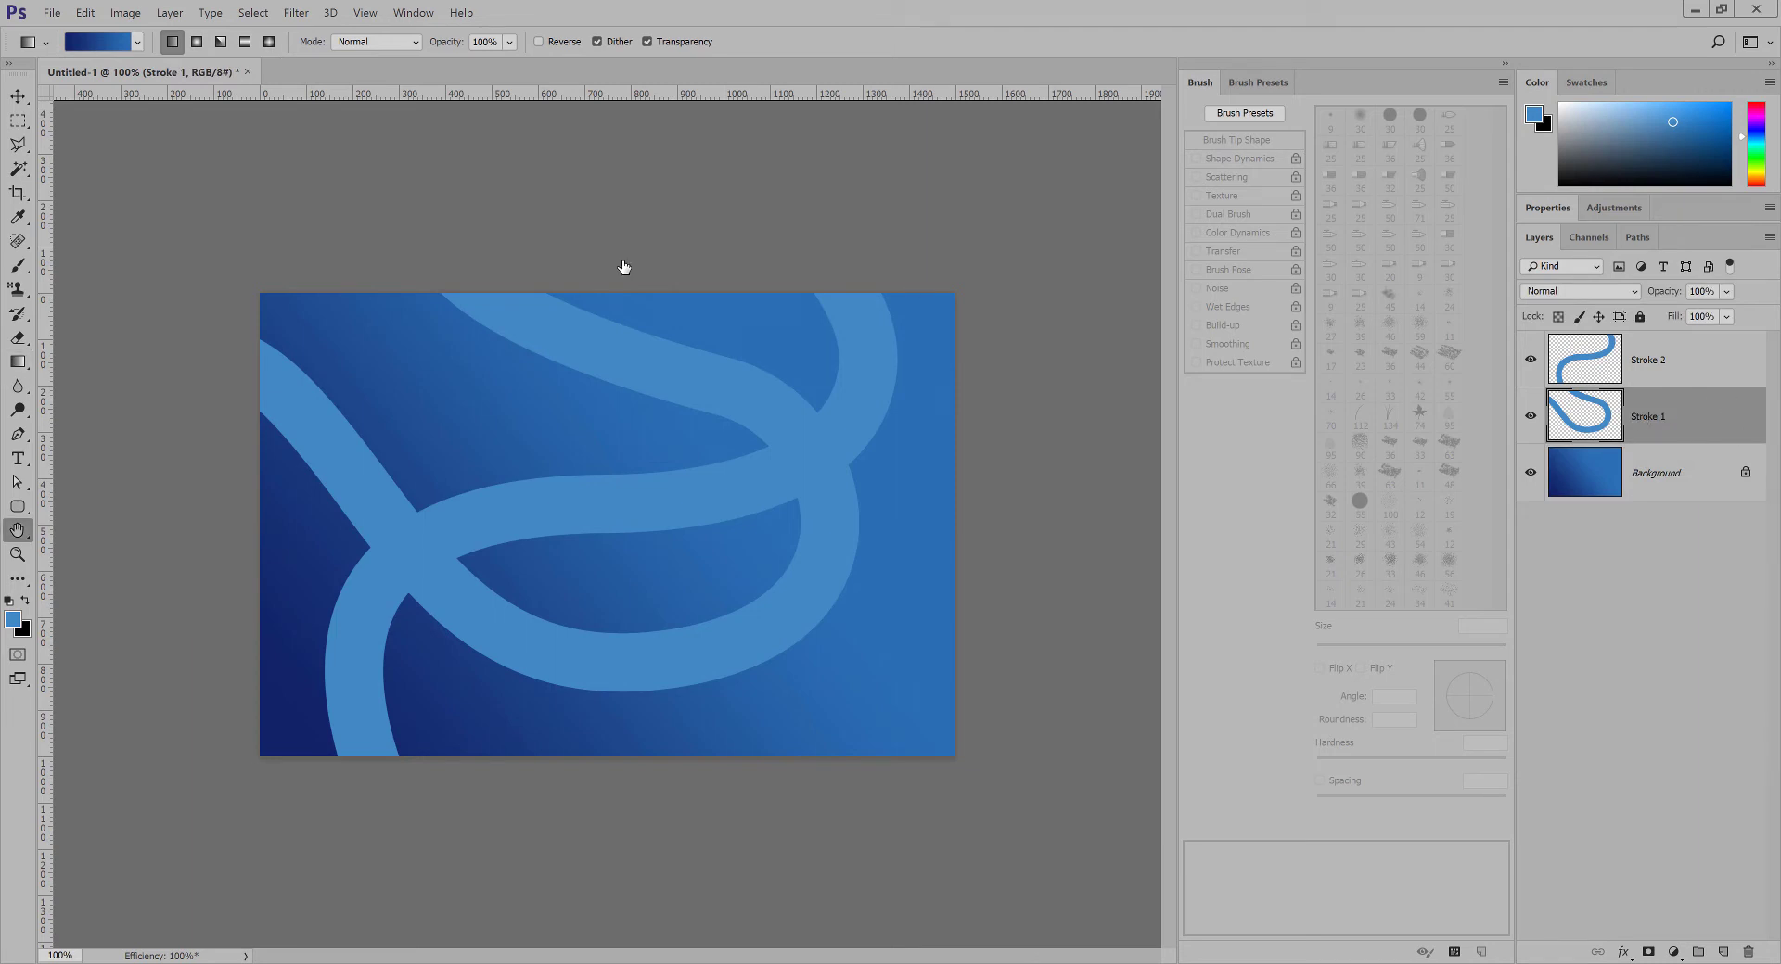
{"action": "left_click_drag", "start_coordinate": [1116, 43], "coordinate": [1064, 148]}
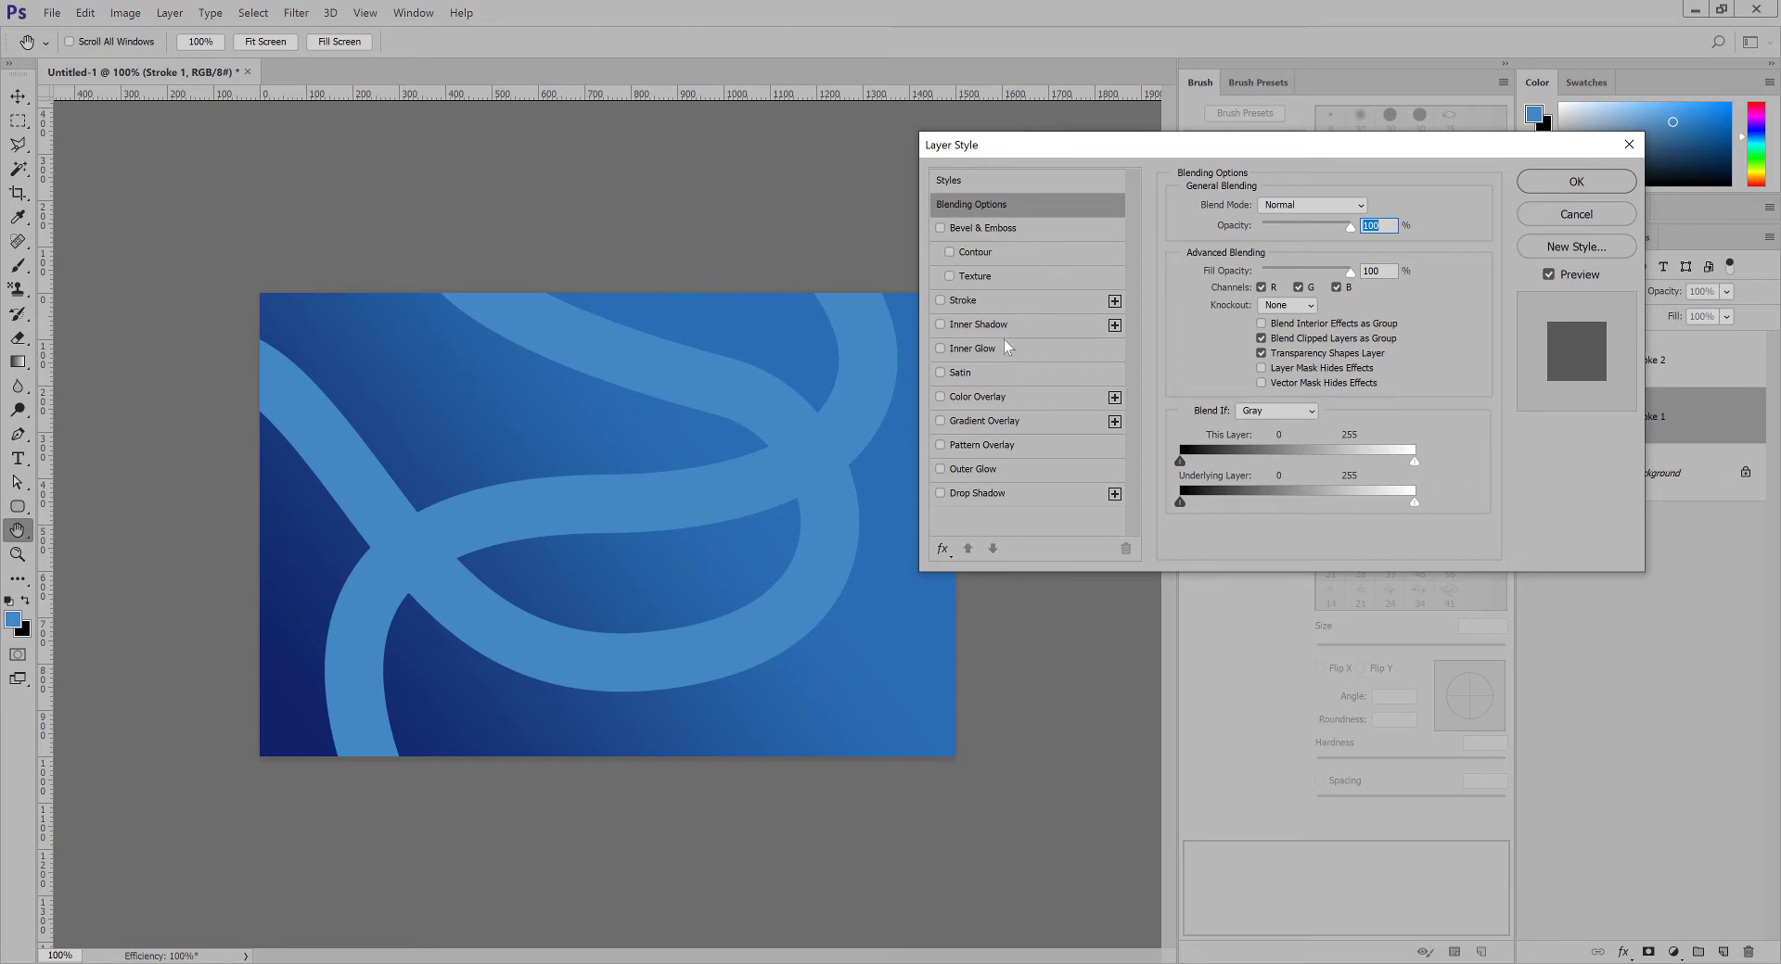
{"action": "left_click", "coordinate": [941, 326]}
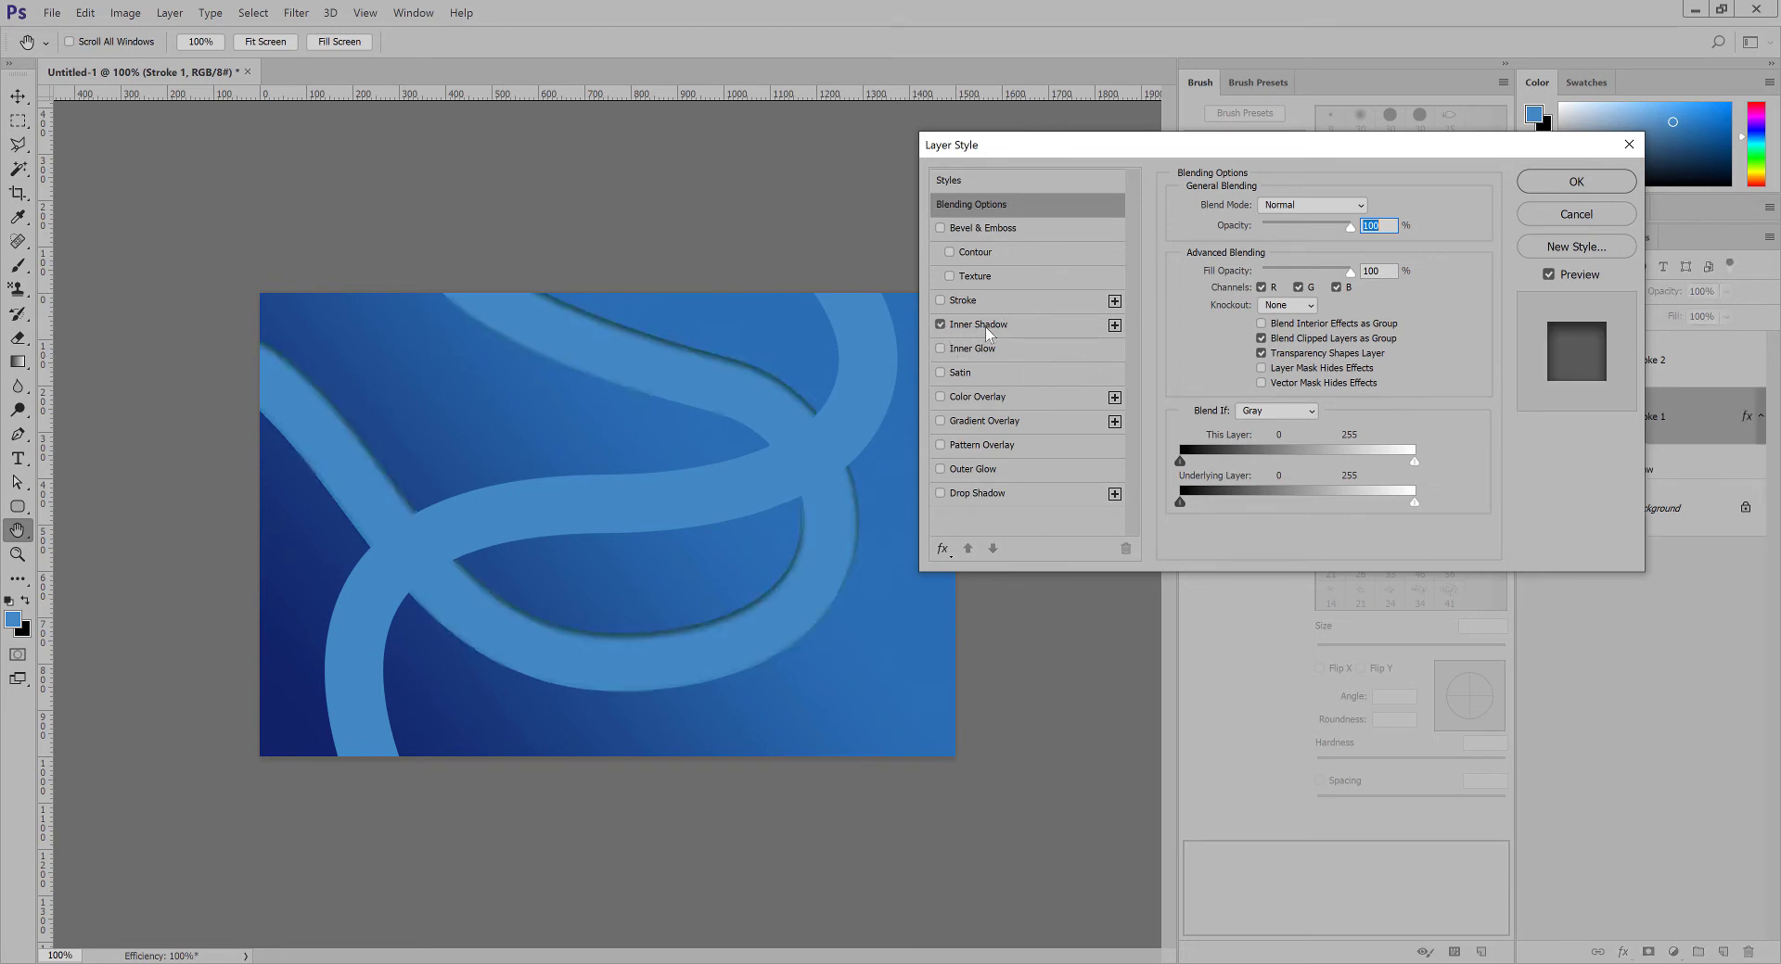
{"action": "left_click", "coordinate": [989, 326]}
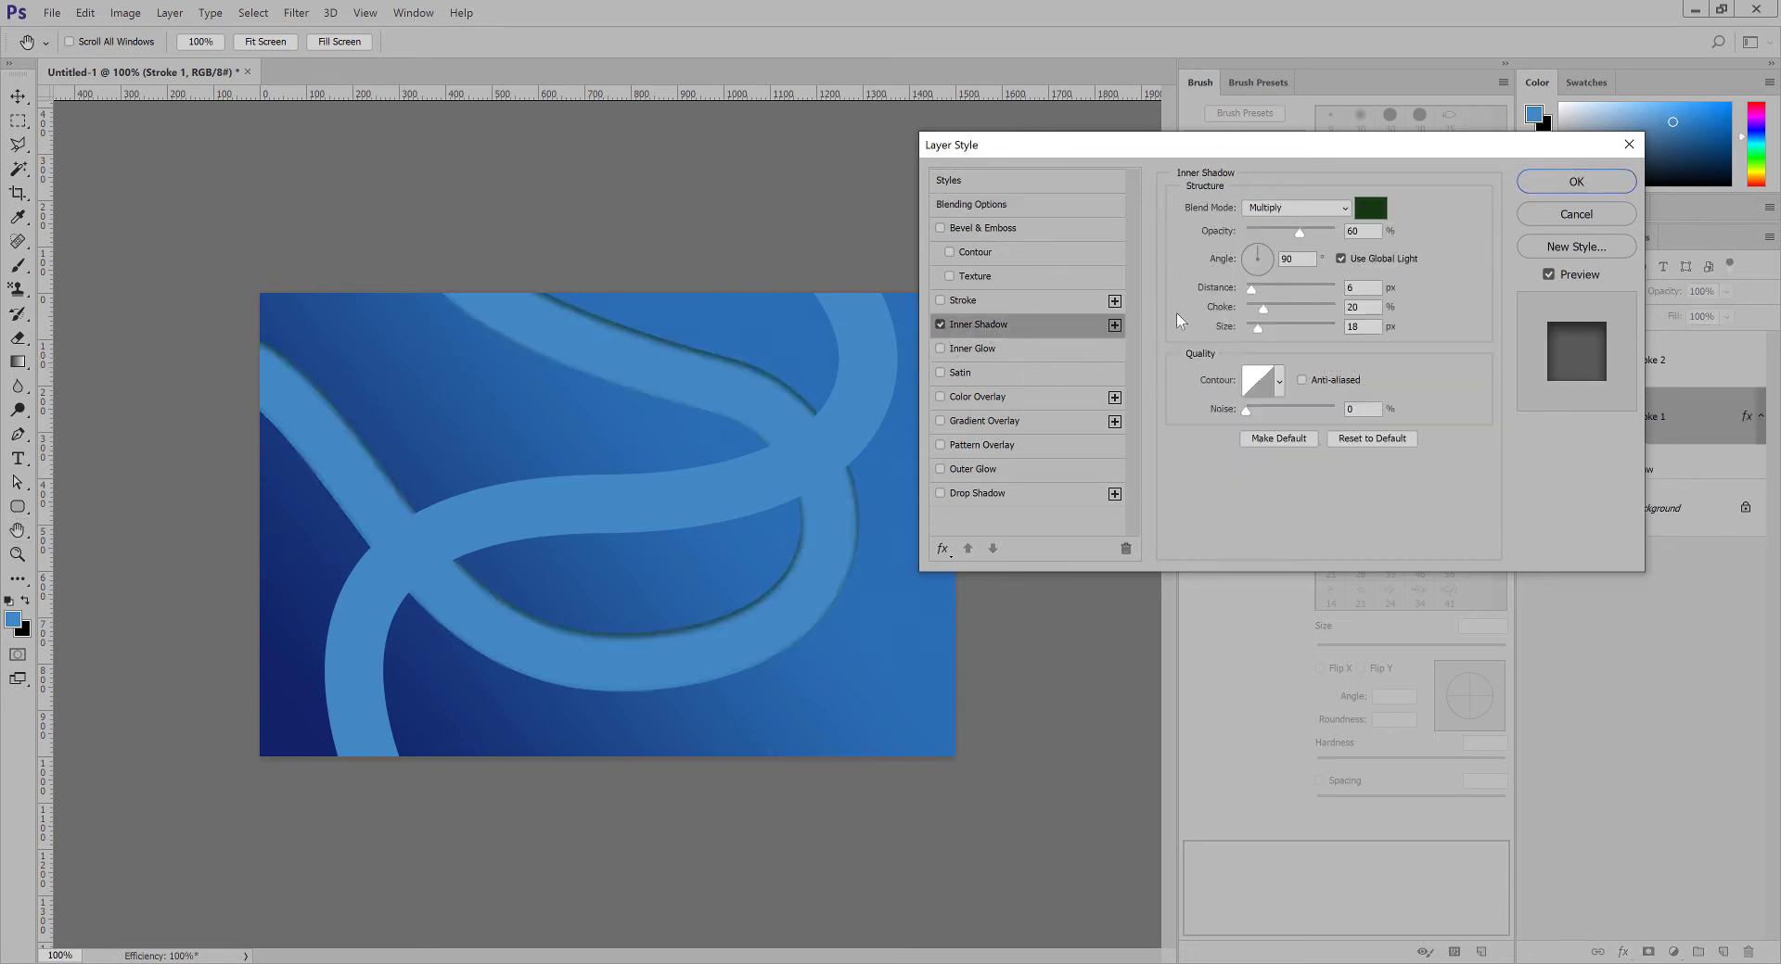
{"action": "left_click", "coordinate": [941, 325]}
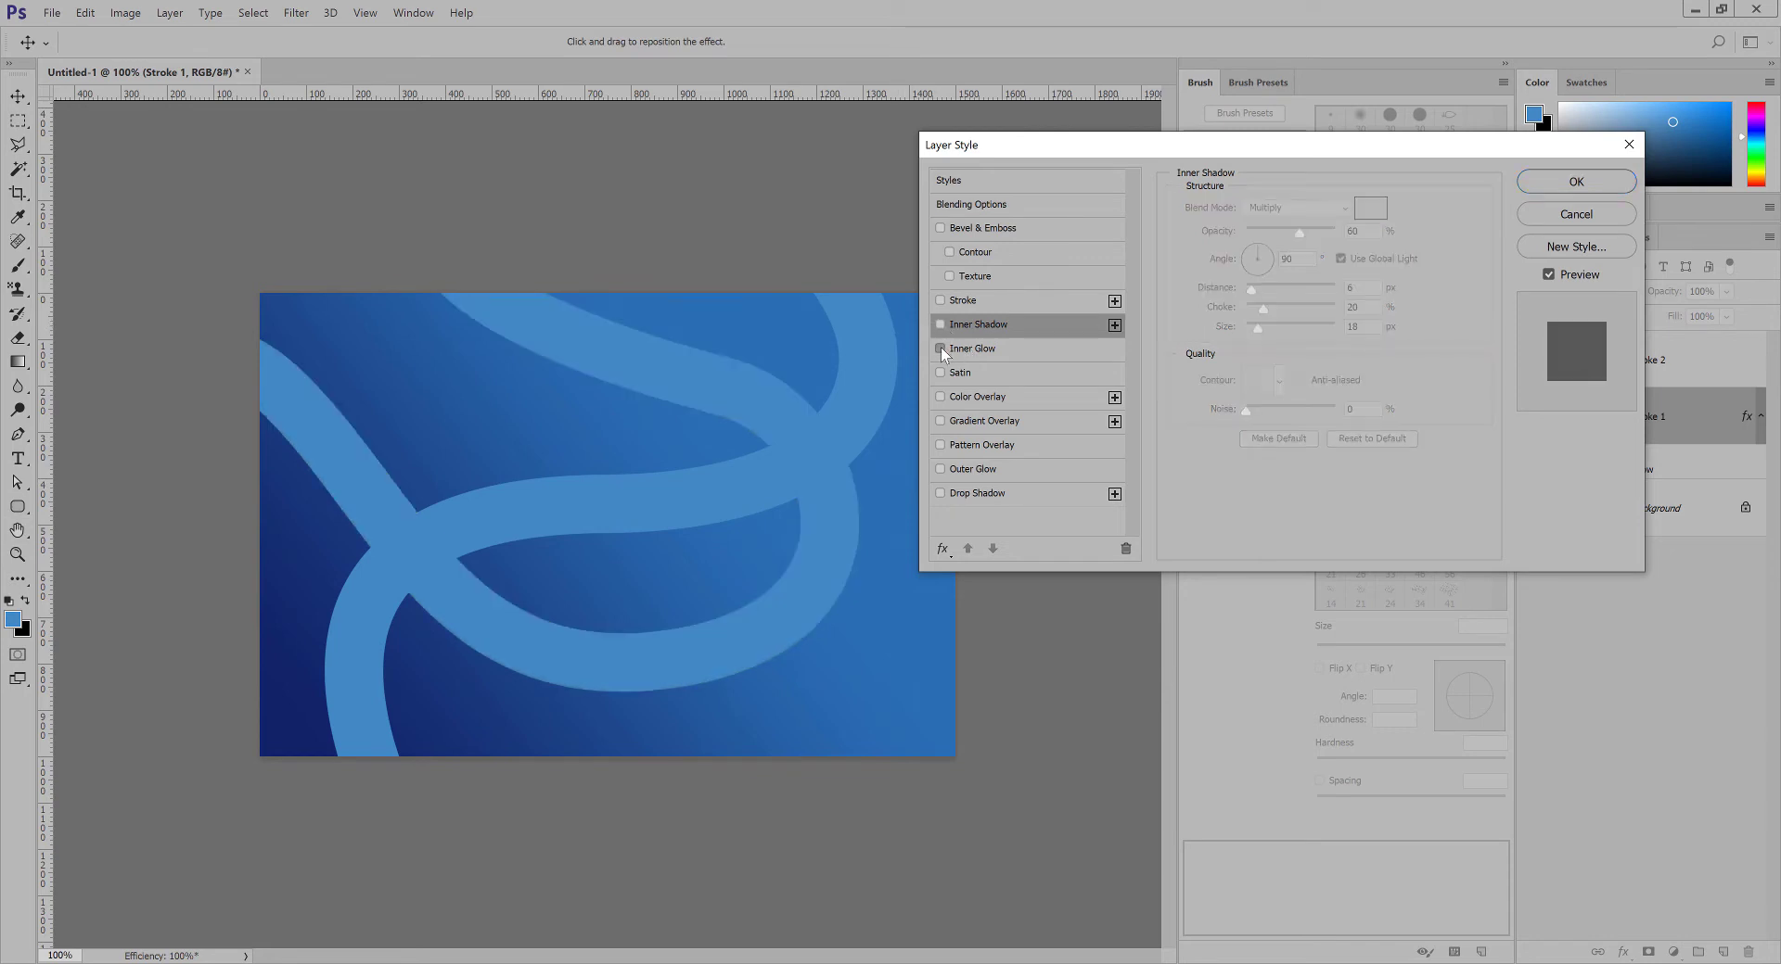
Add an Inner Glow to Stroke 1 with opacity 71%, choke 13% and size 62 px.
{"action": "left_click", "coordinate": [940, 348]}
{"action": "left_click", "coordinate": [1012, 351]}
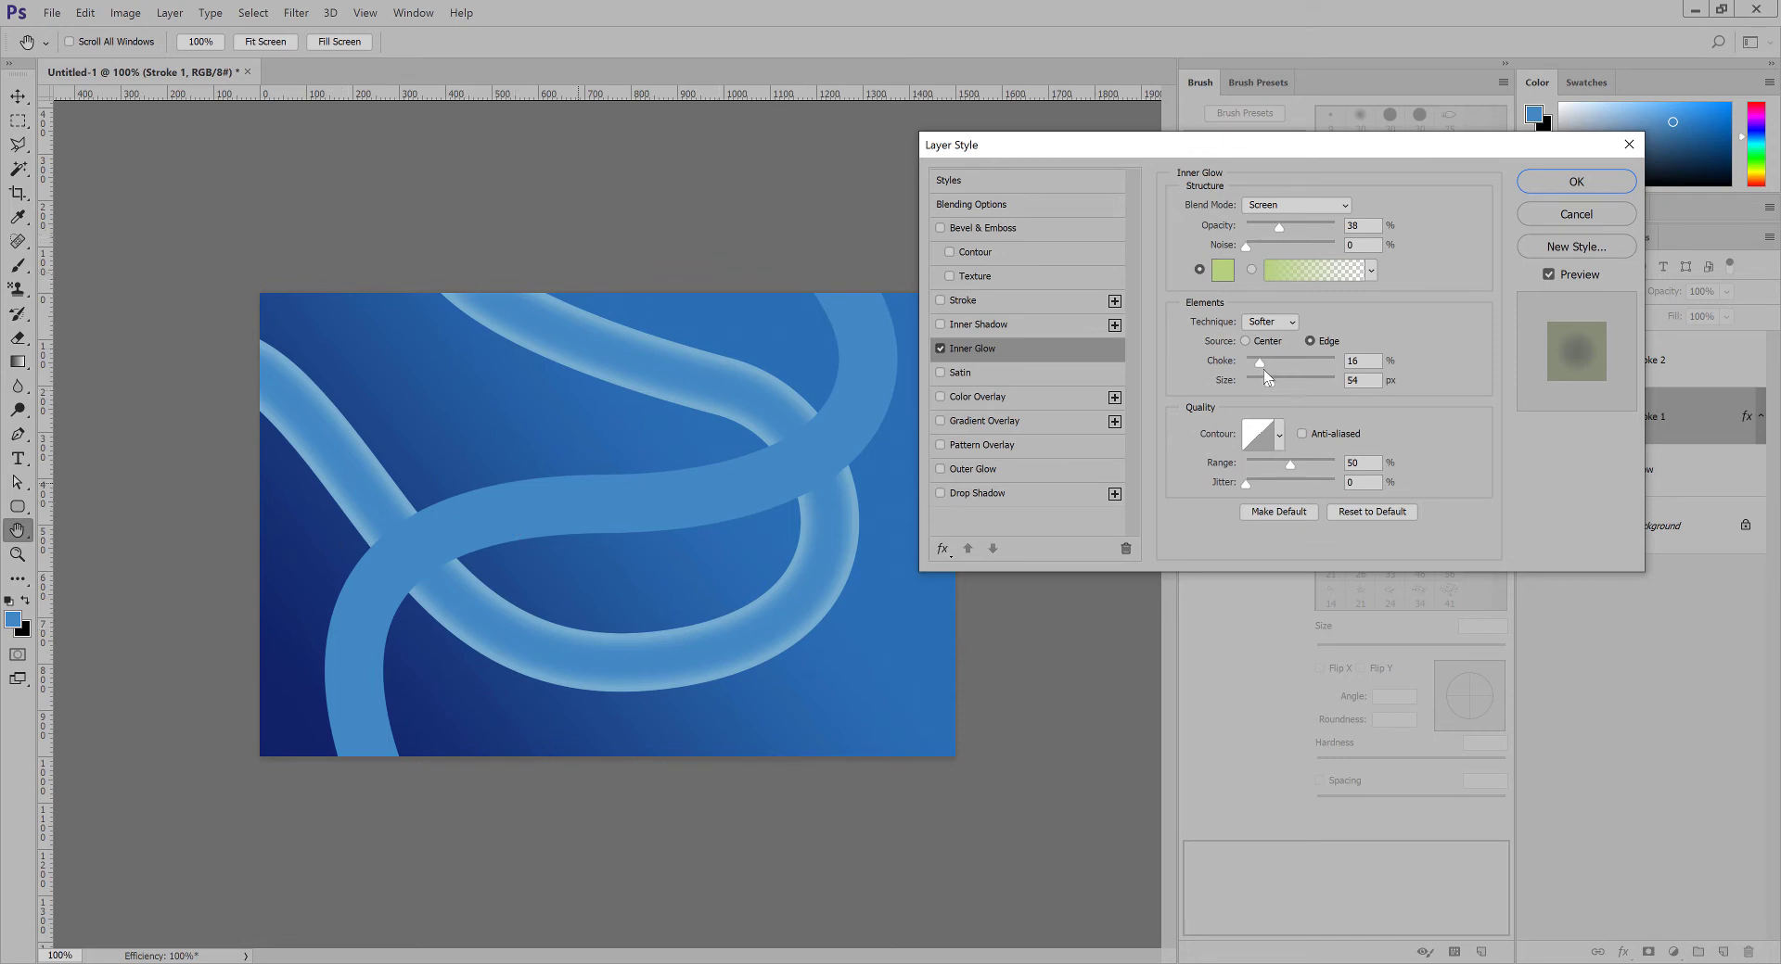
{"action": "mouse_move", "coordinate": [1280, 225]}
{"action": "left_mouse_down"}
{"action": "mouse_move", "coordinate": [1328, 227]}
{"action": "mouse_move", "coordinate": [1309, 227]}
{"action": "left_mouse_up"}
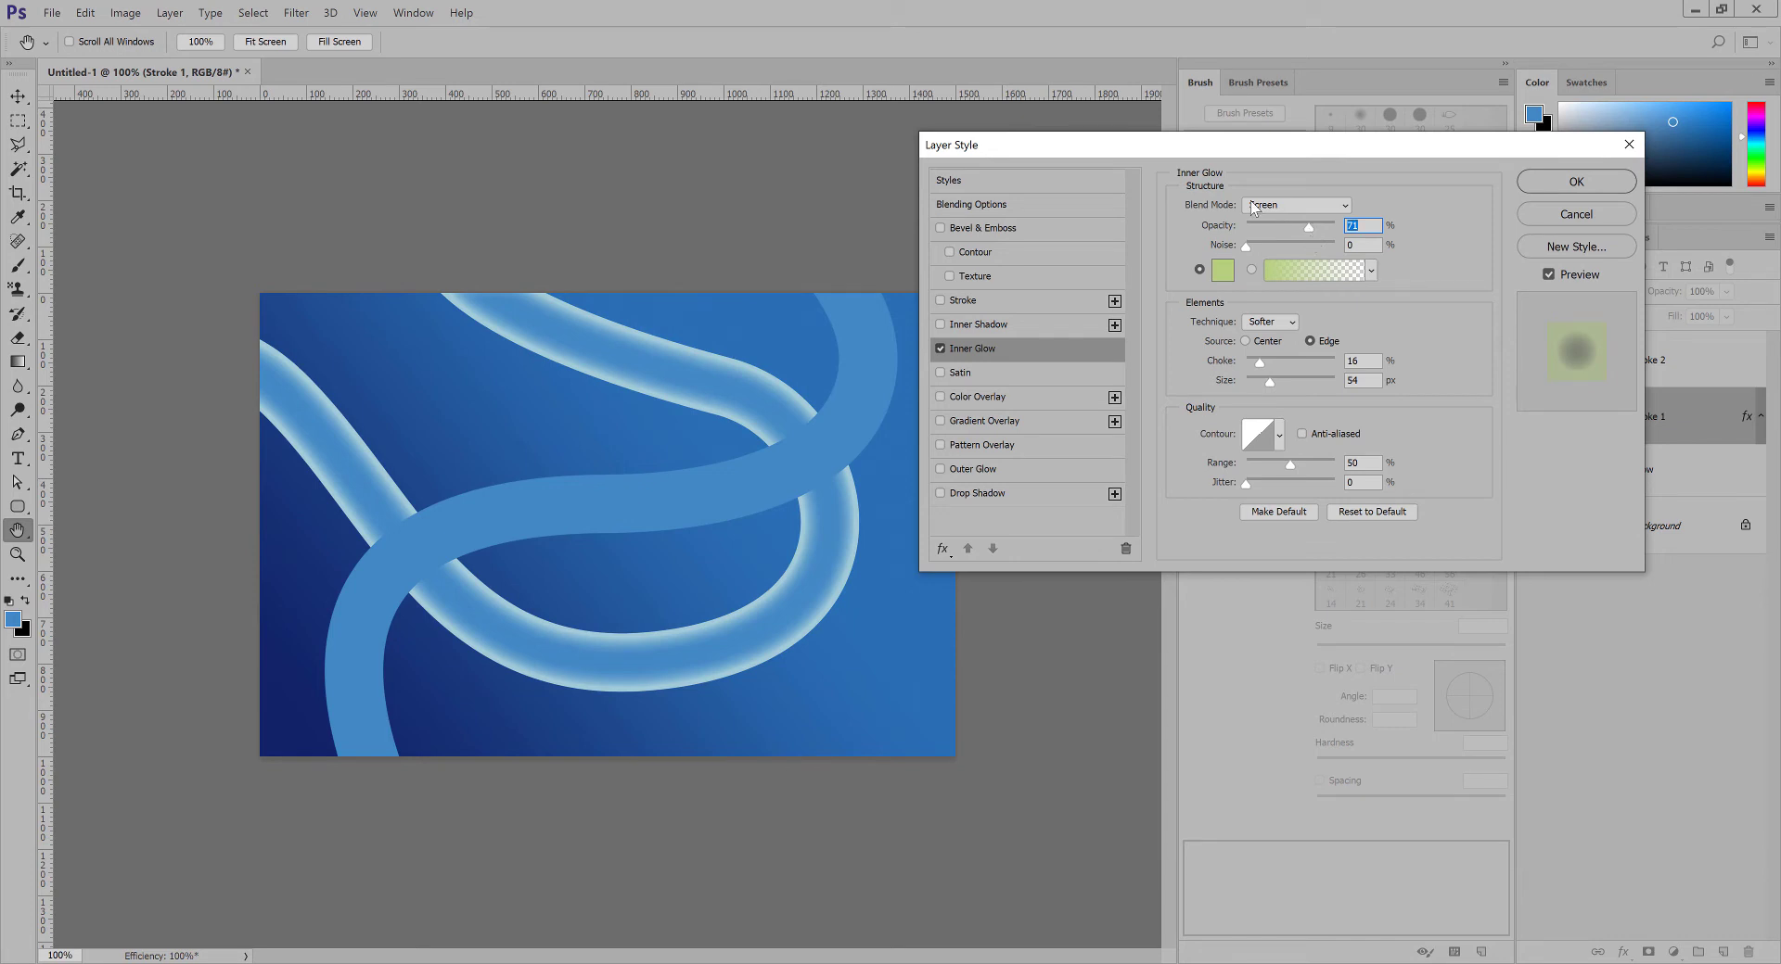
{"action": "mouse_move", "coordinate": [1261, 364]}
{"action": "left_mouse_down"}
{"action": "mouse_move", "coordinate": [1304, 362]}
{"action": "mouse_move", "coordinate": [1249, 364]}
{"action": "mouse_move", "coordinate": [1275, 384]}
{"action": "left_mouse_up"}
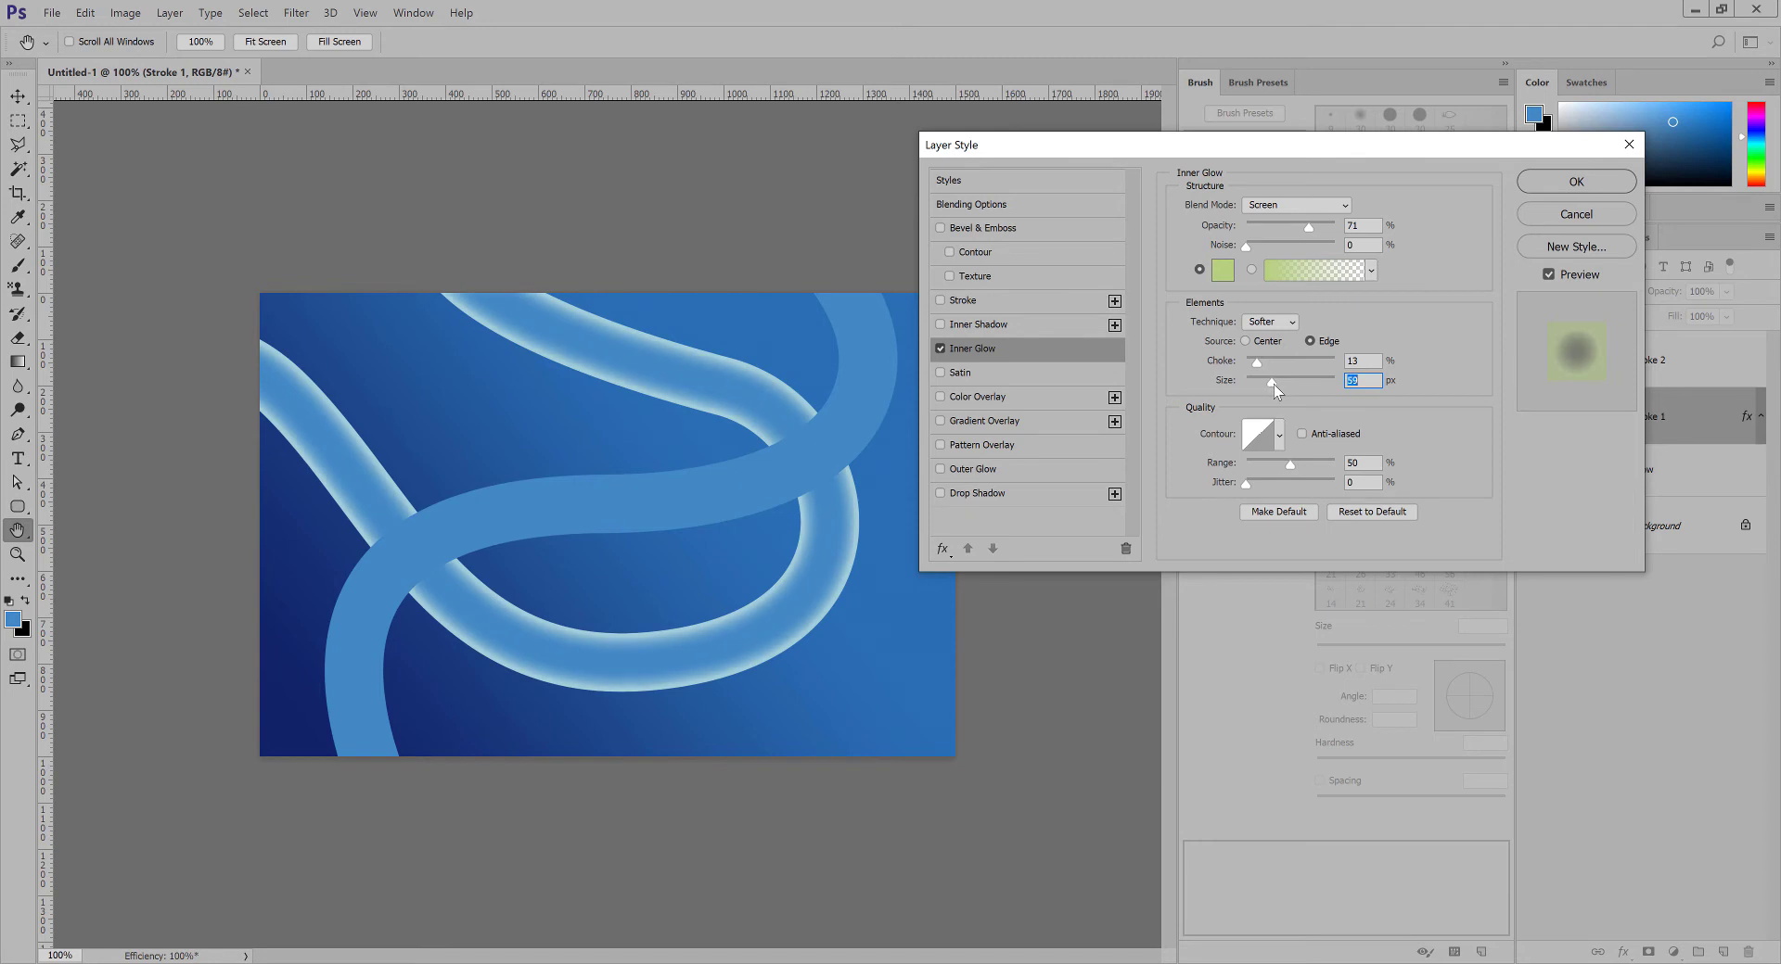
Try the preset contours for the Inner Glow one after another, ending with Sawtooth 1.
{"action": "left_click", "coordinate": [1280, 442]}
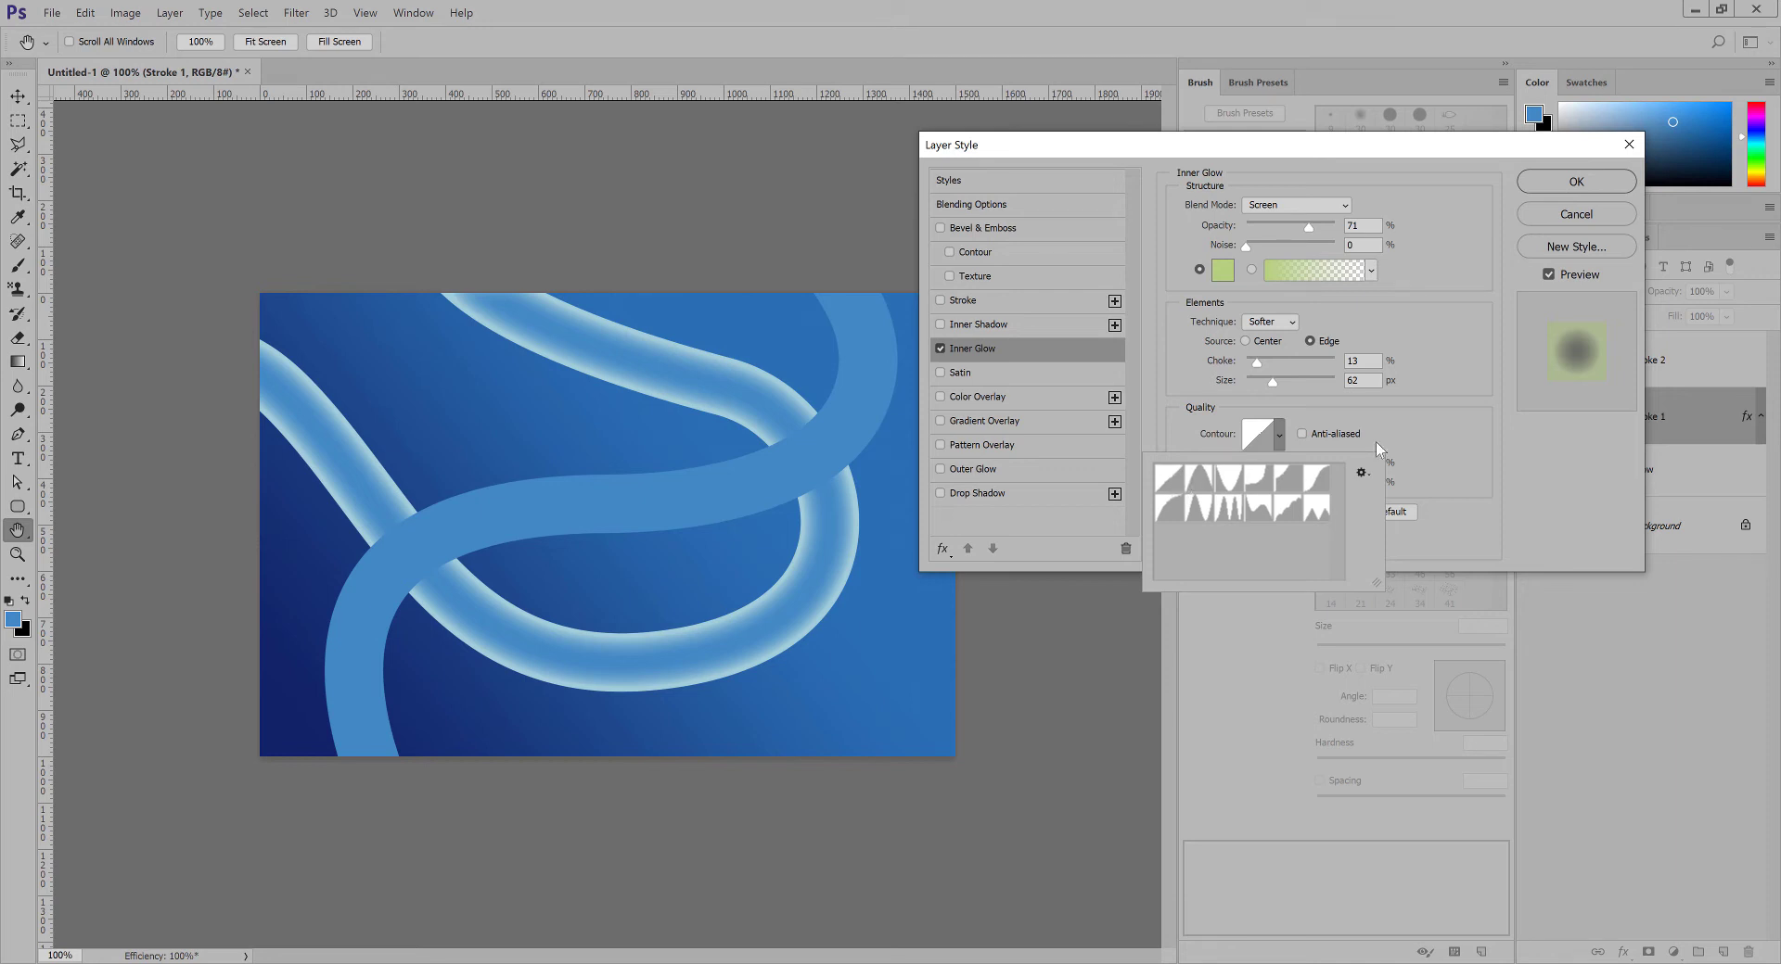
{"action": "left_click", "coordinate": [1200, 479]}
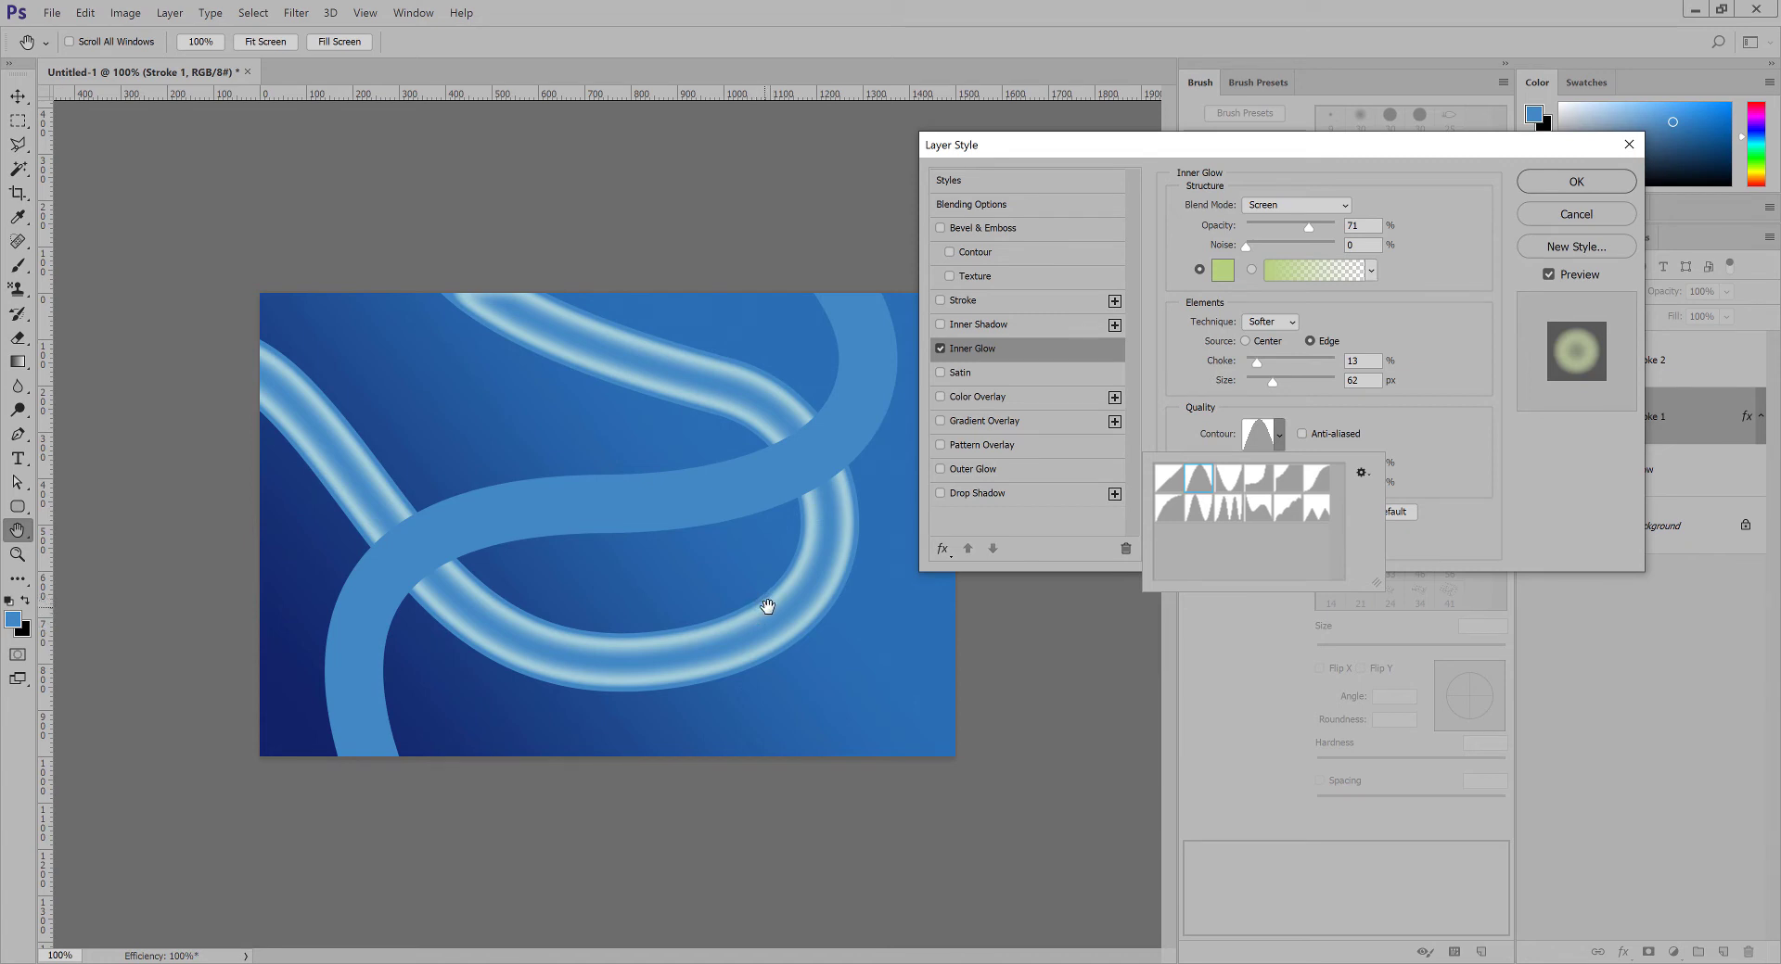
{"action": "left_click", "coordinate": [1229, 480]}
{"action": "left_click", "coordinate": [1258, 484]}
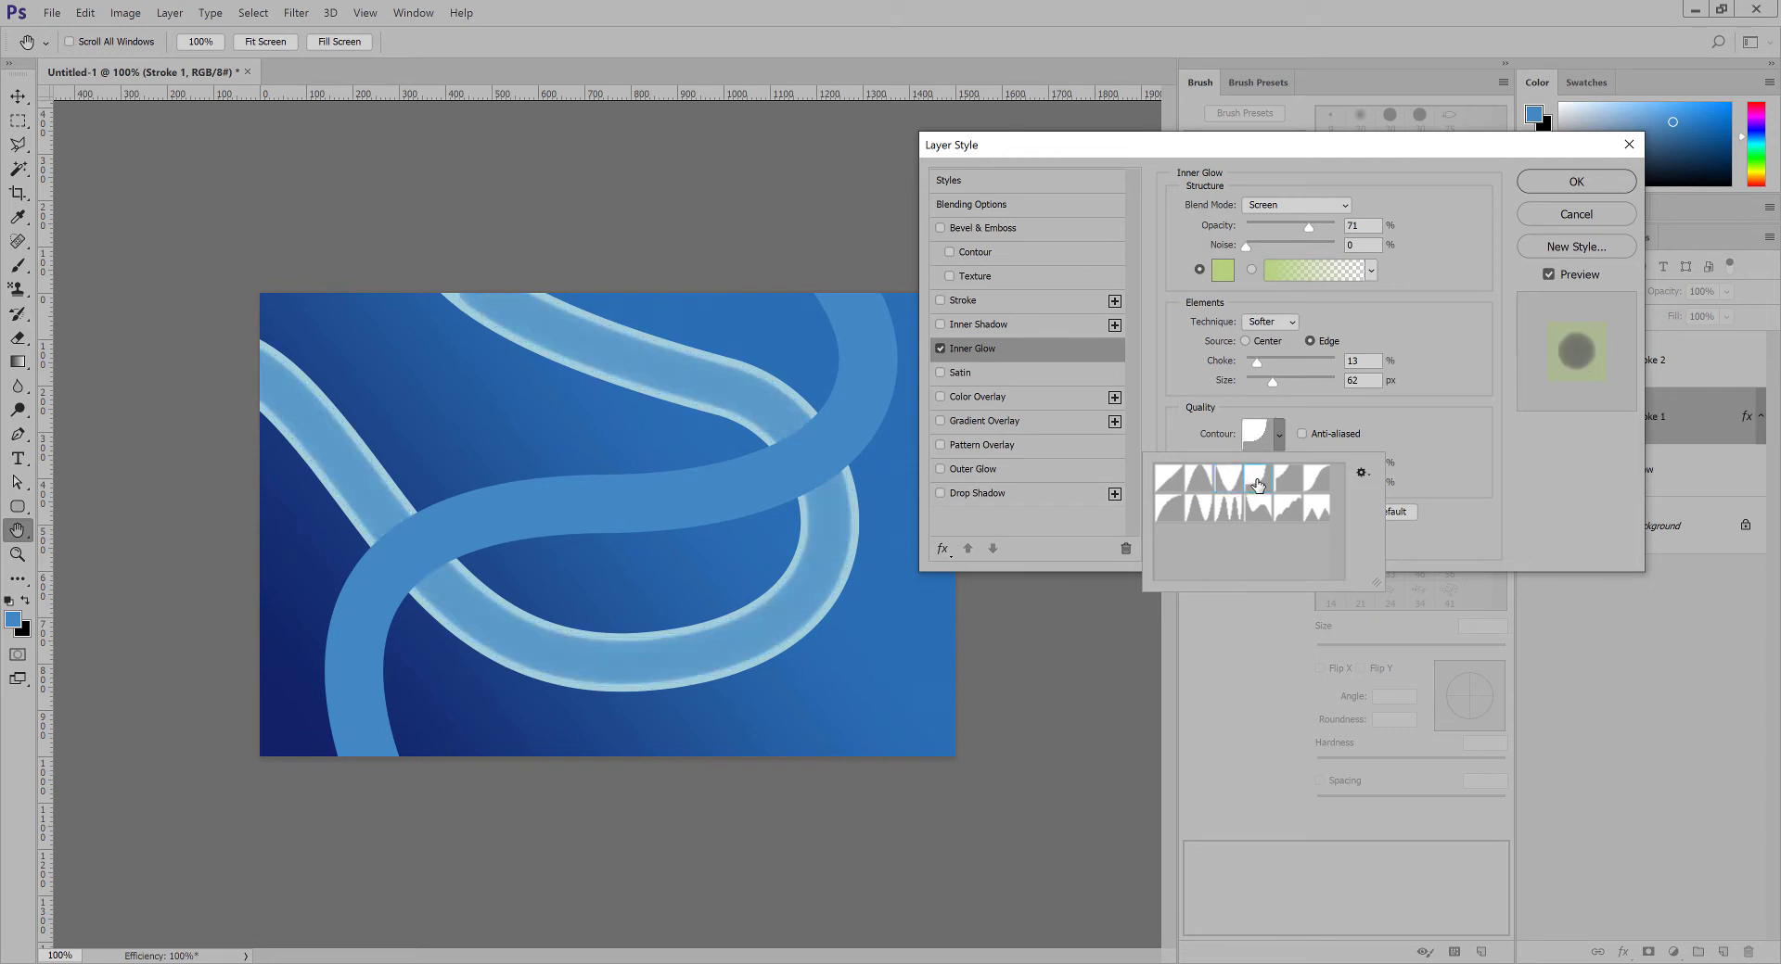
{"action": "left_click", "coordinate": [1286, 483]}
{"action": "left_click", "coordinate": [1325, 483]}
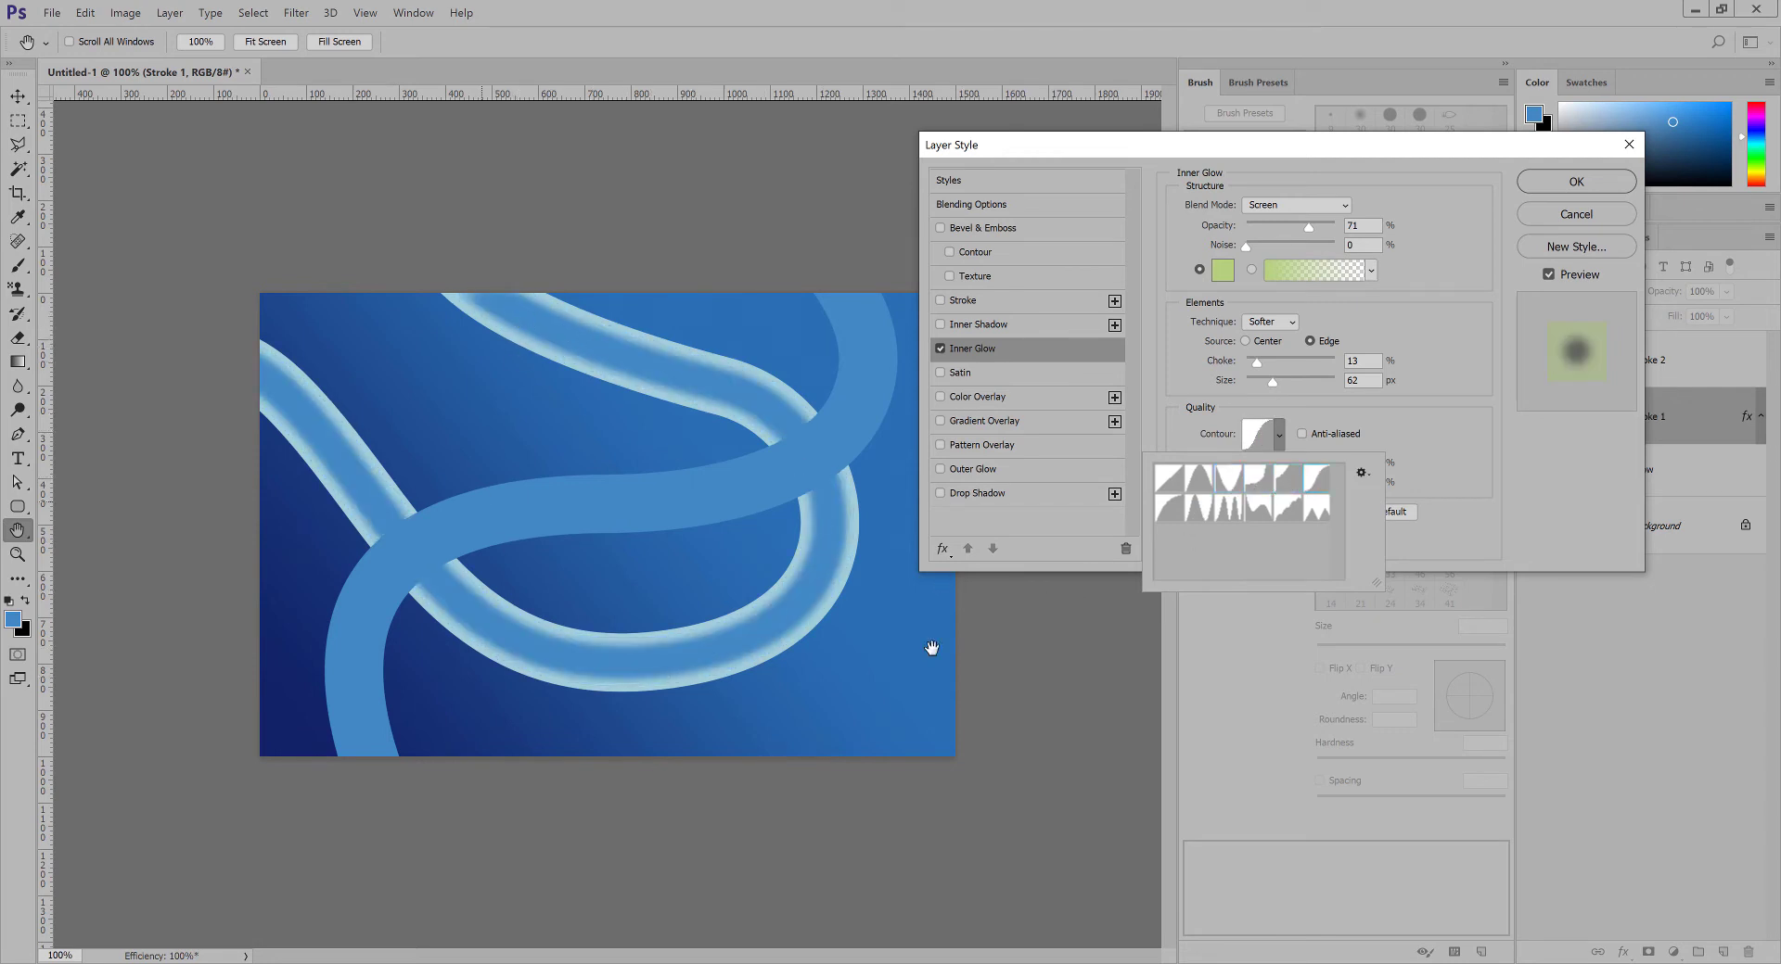
{"action": "left_click", "coordinate": [1173, 522]}
{"action": "left_click", "coordinate": [1202, 519]}
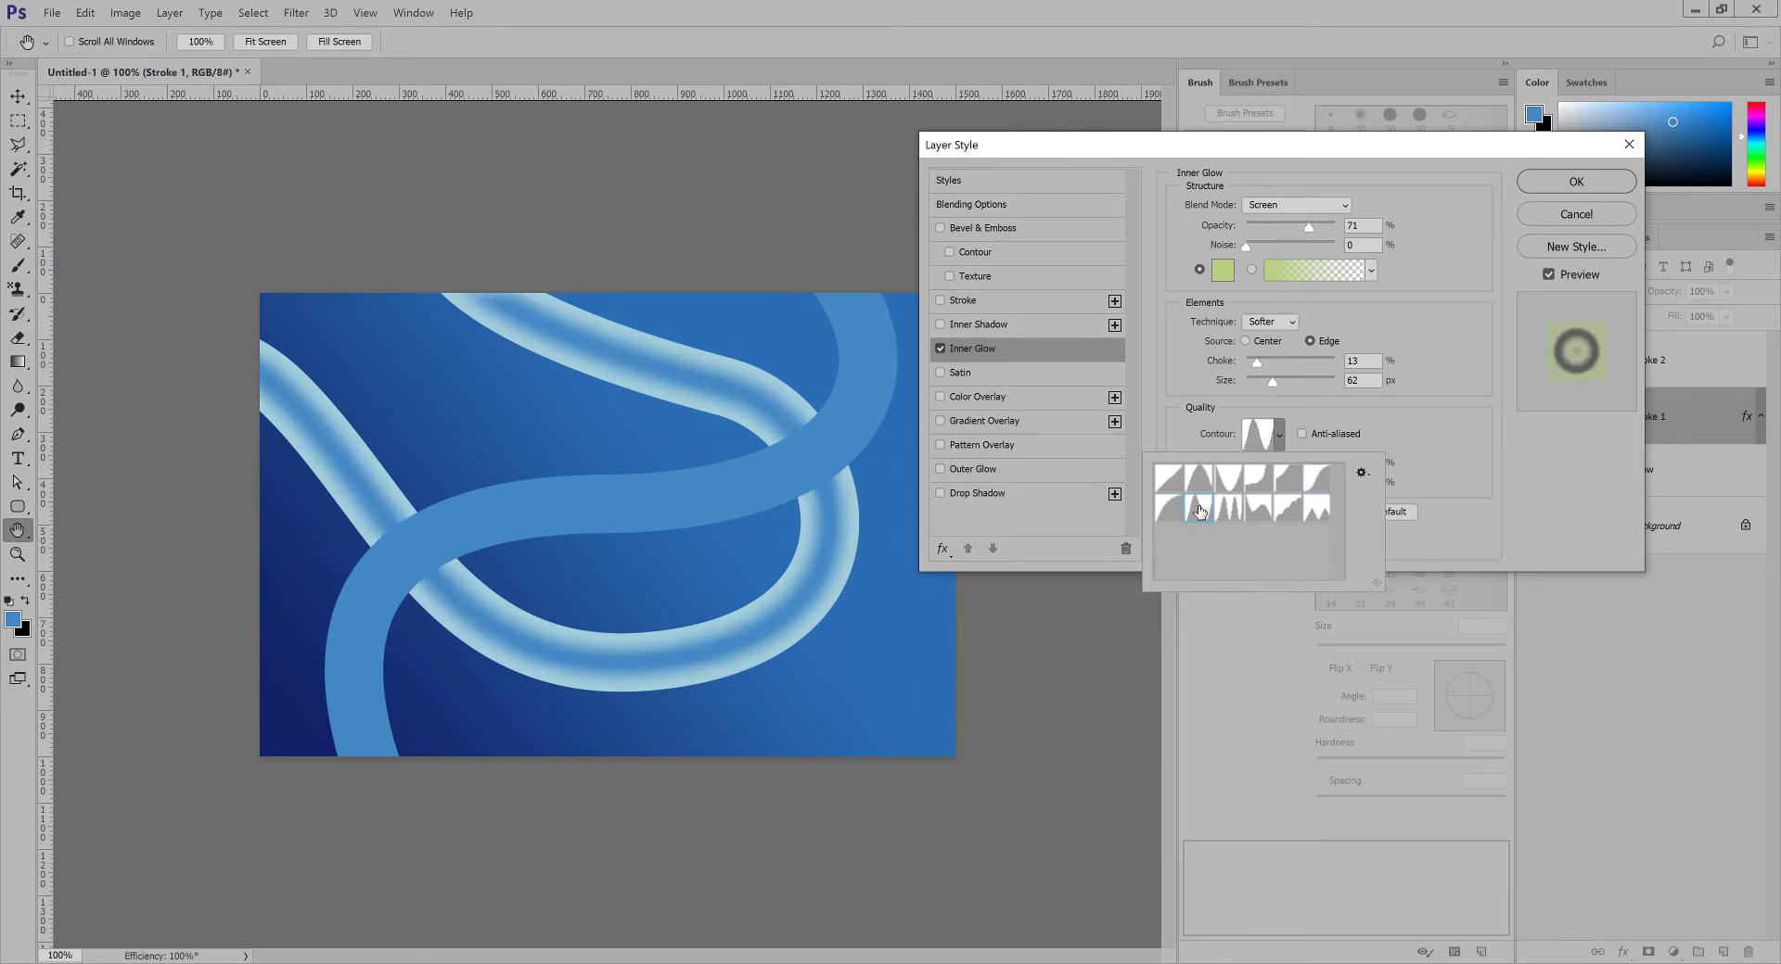
{"action": "left_click", "coordinate": [1230, 512]}
{"action": "left_click", "coordinate": [1255, 512]}
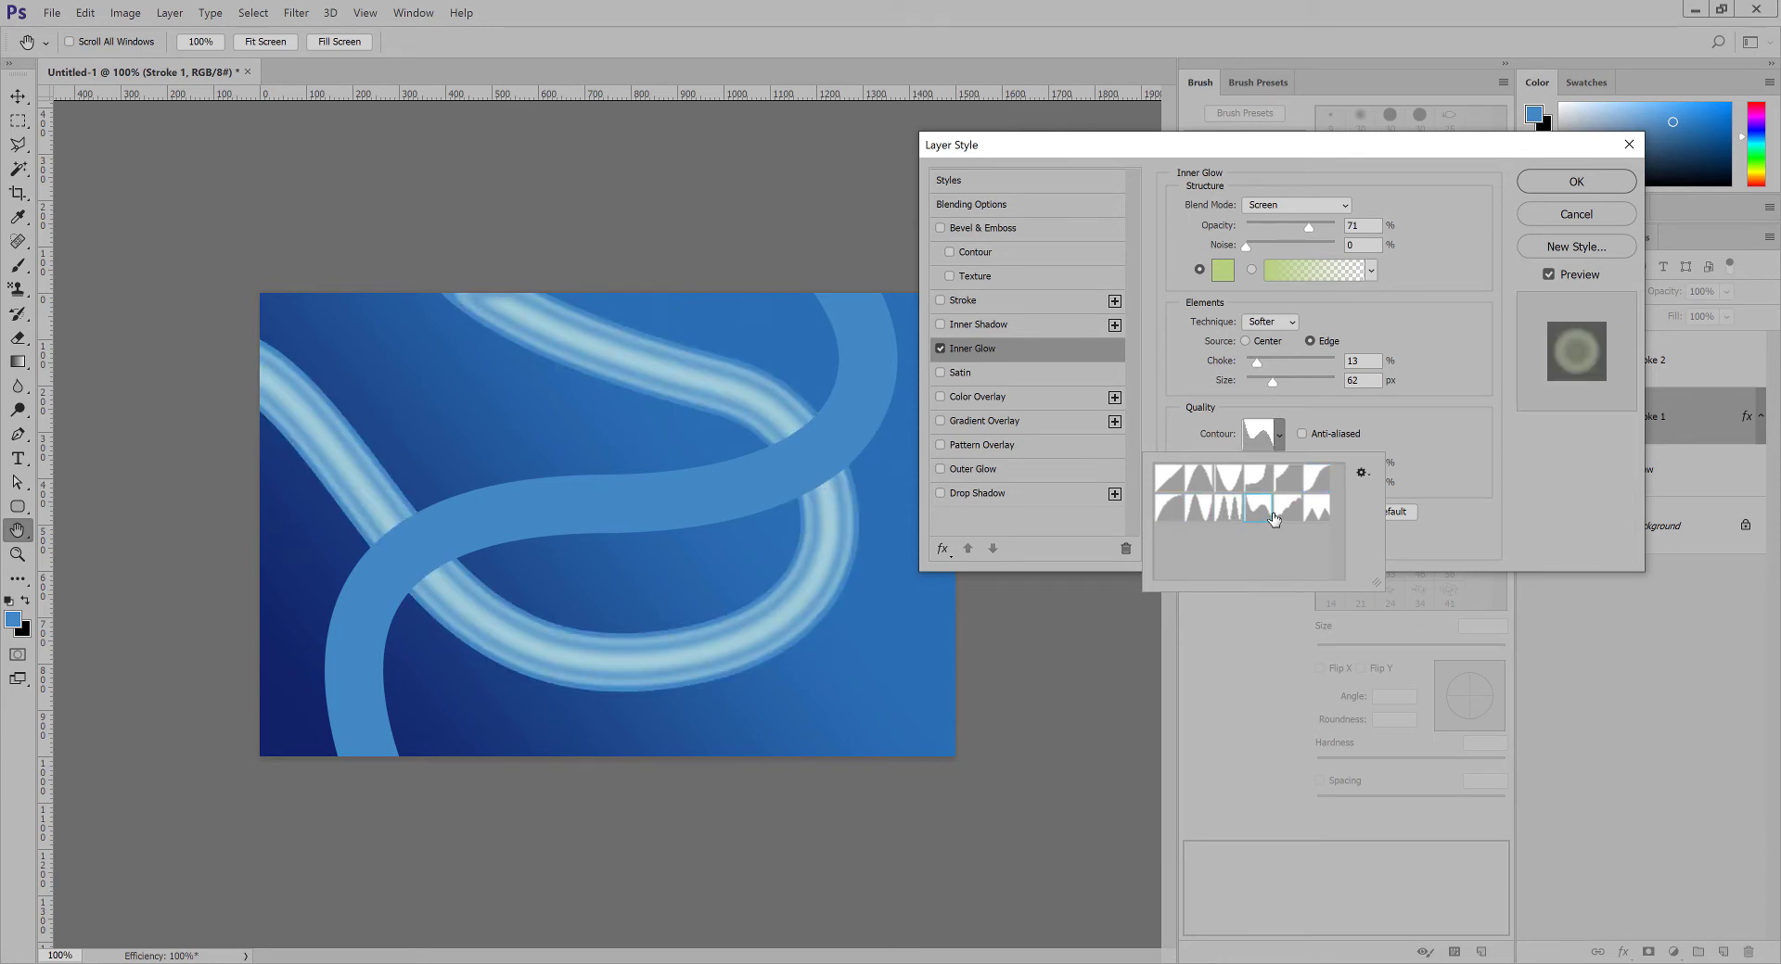
{"action": "left_click", "coordinate": [1286, 515]}
{"action": "left_click", "coordinate": [1310, 517]}
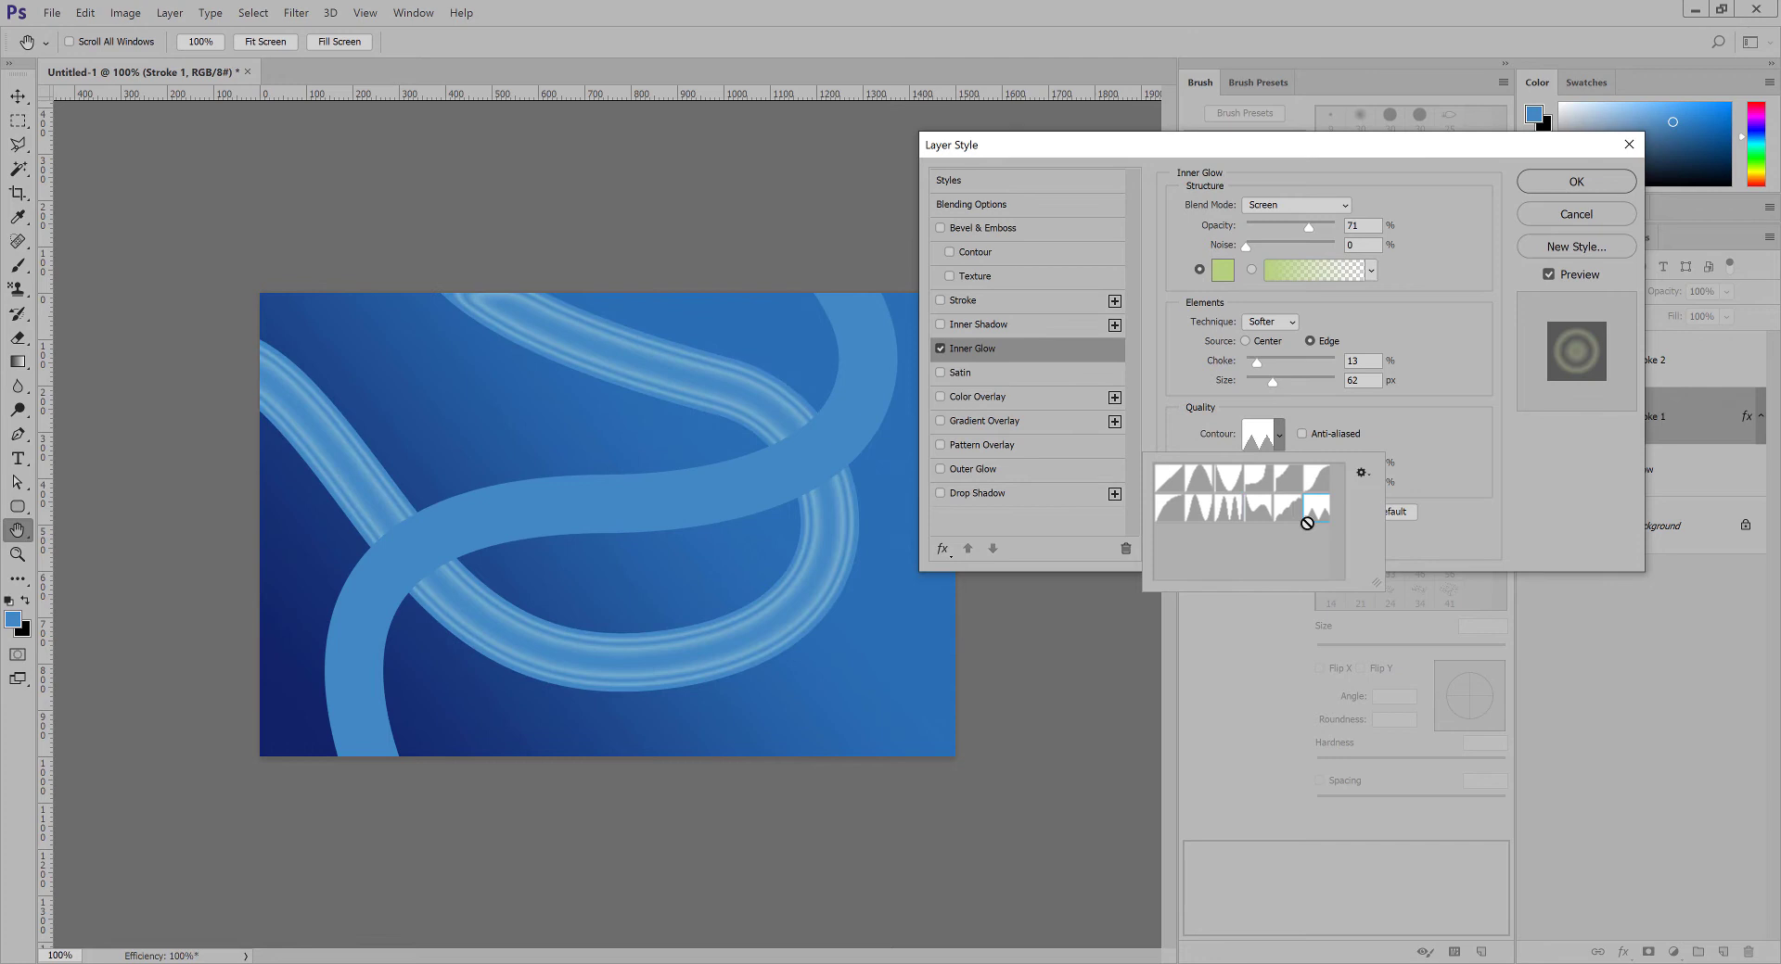
Set the Inner Glow contour to the Linear preset in the Contour Editor.
{"action": "left_click", "coordinate": [1249, 443]}
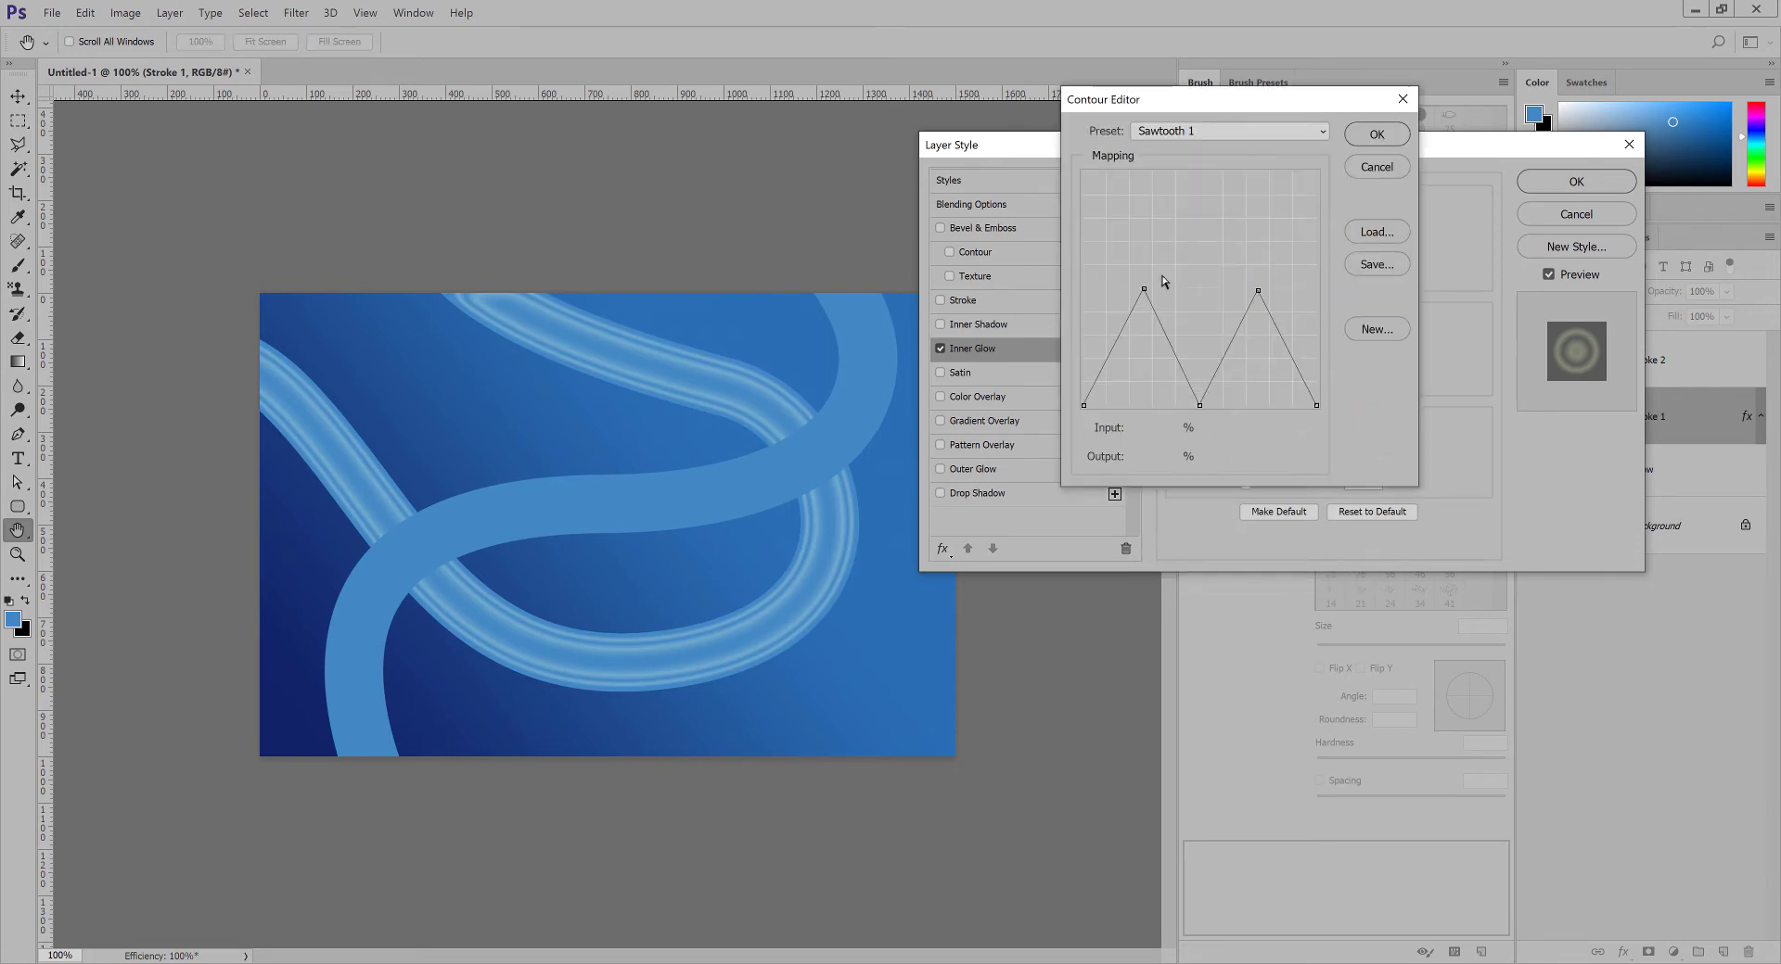
{"action": "left_click", "coordinate": [1253, 130]}
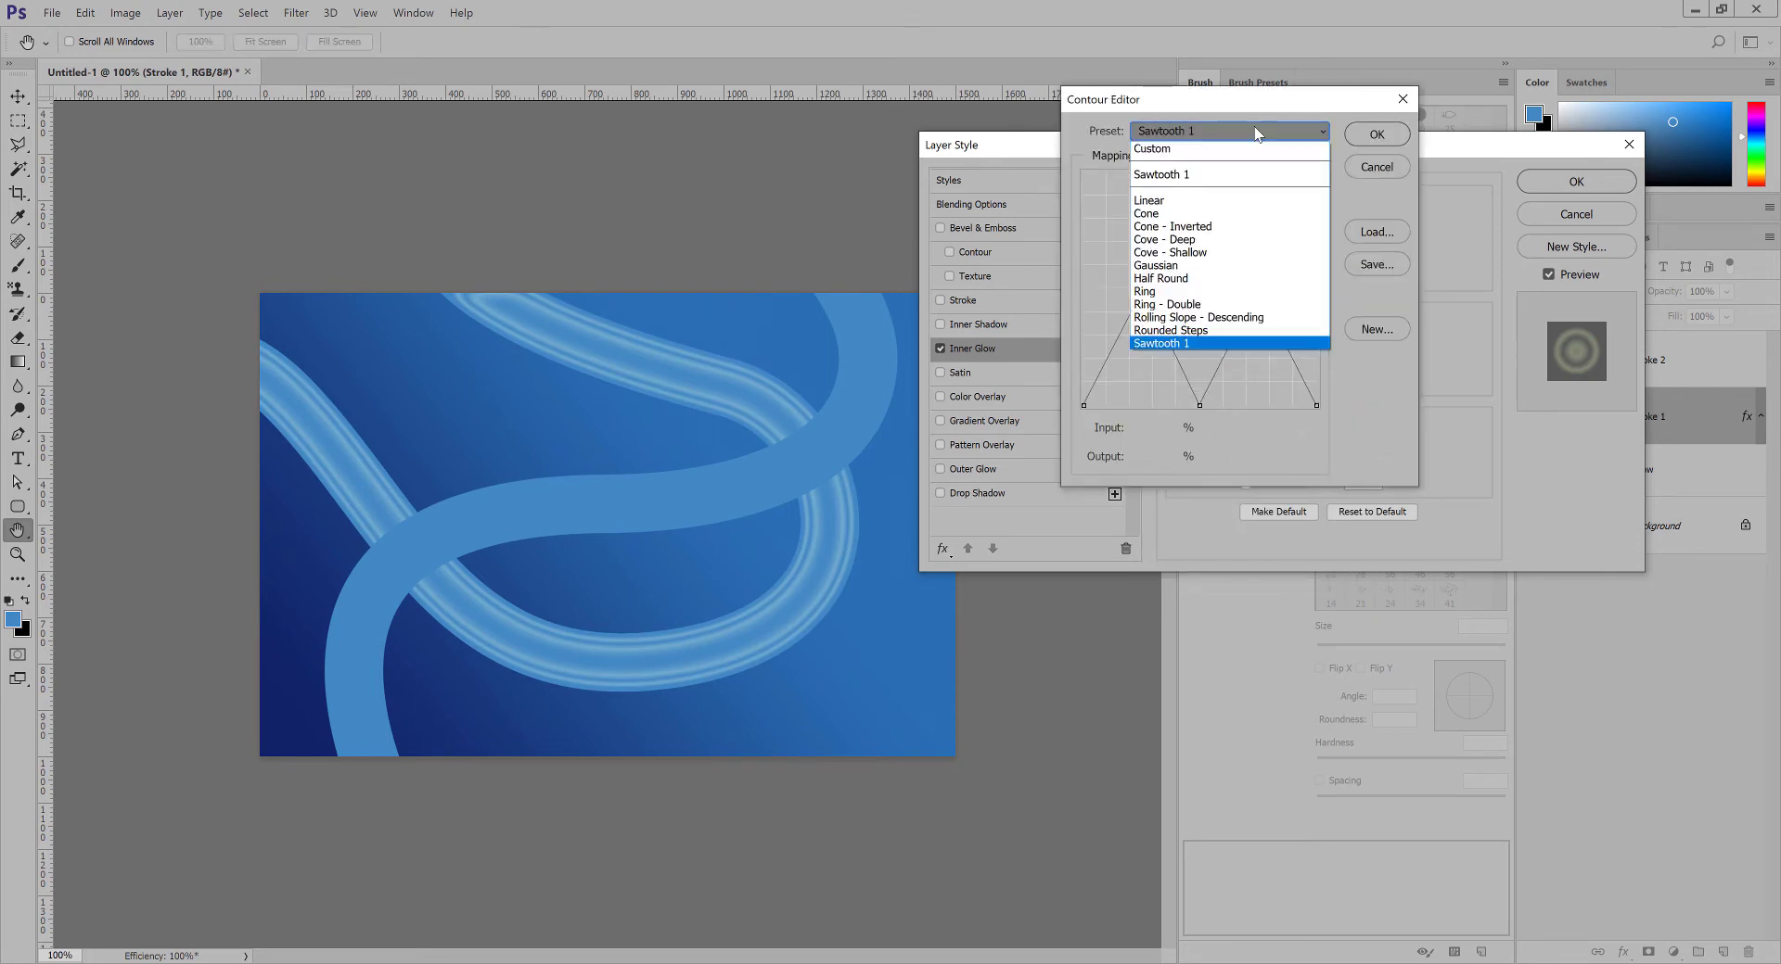
{"action": "left_click", "coordinate": [1233, 201]}
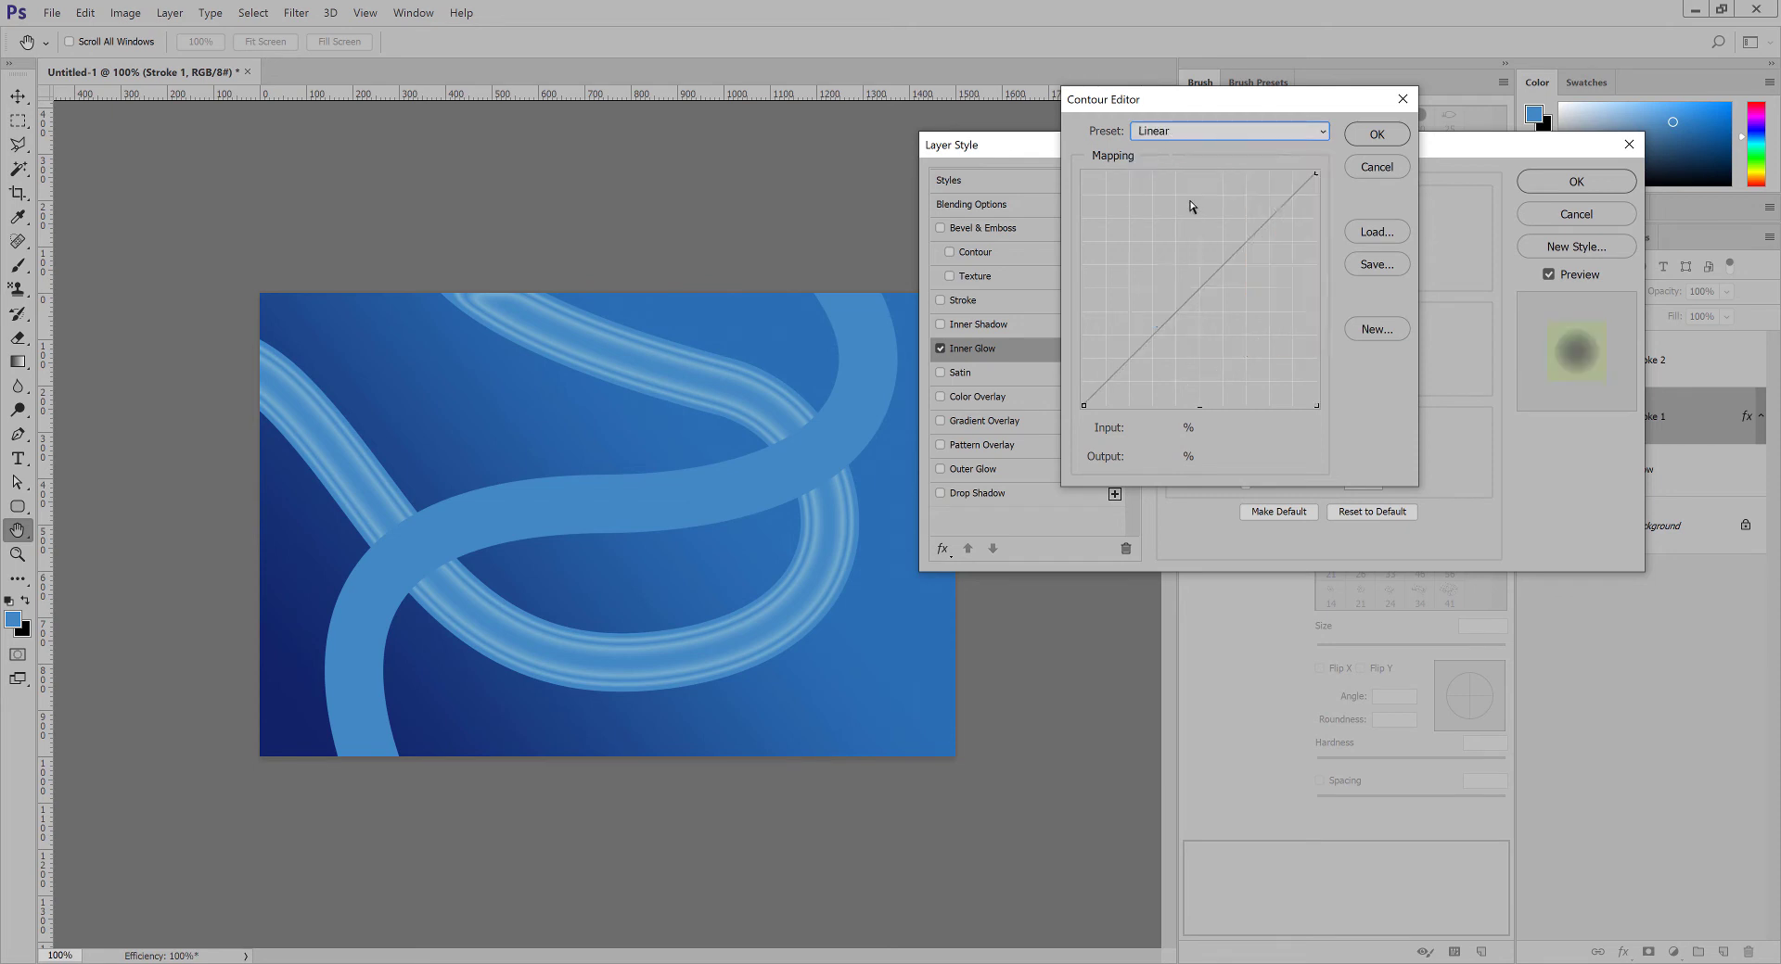
{"action": "left_click", "coordinate": [1376, 135]}
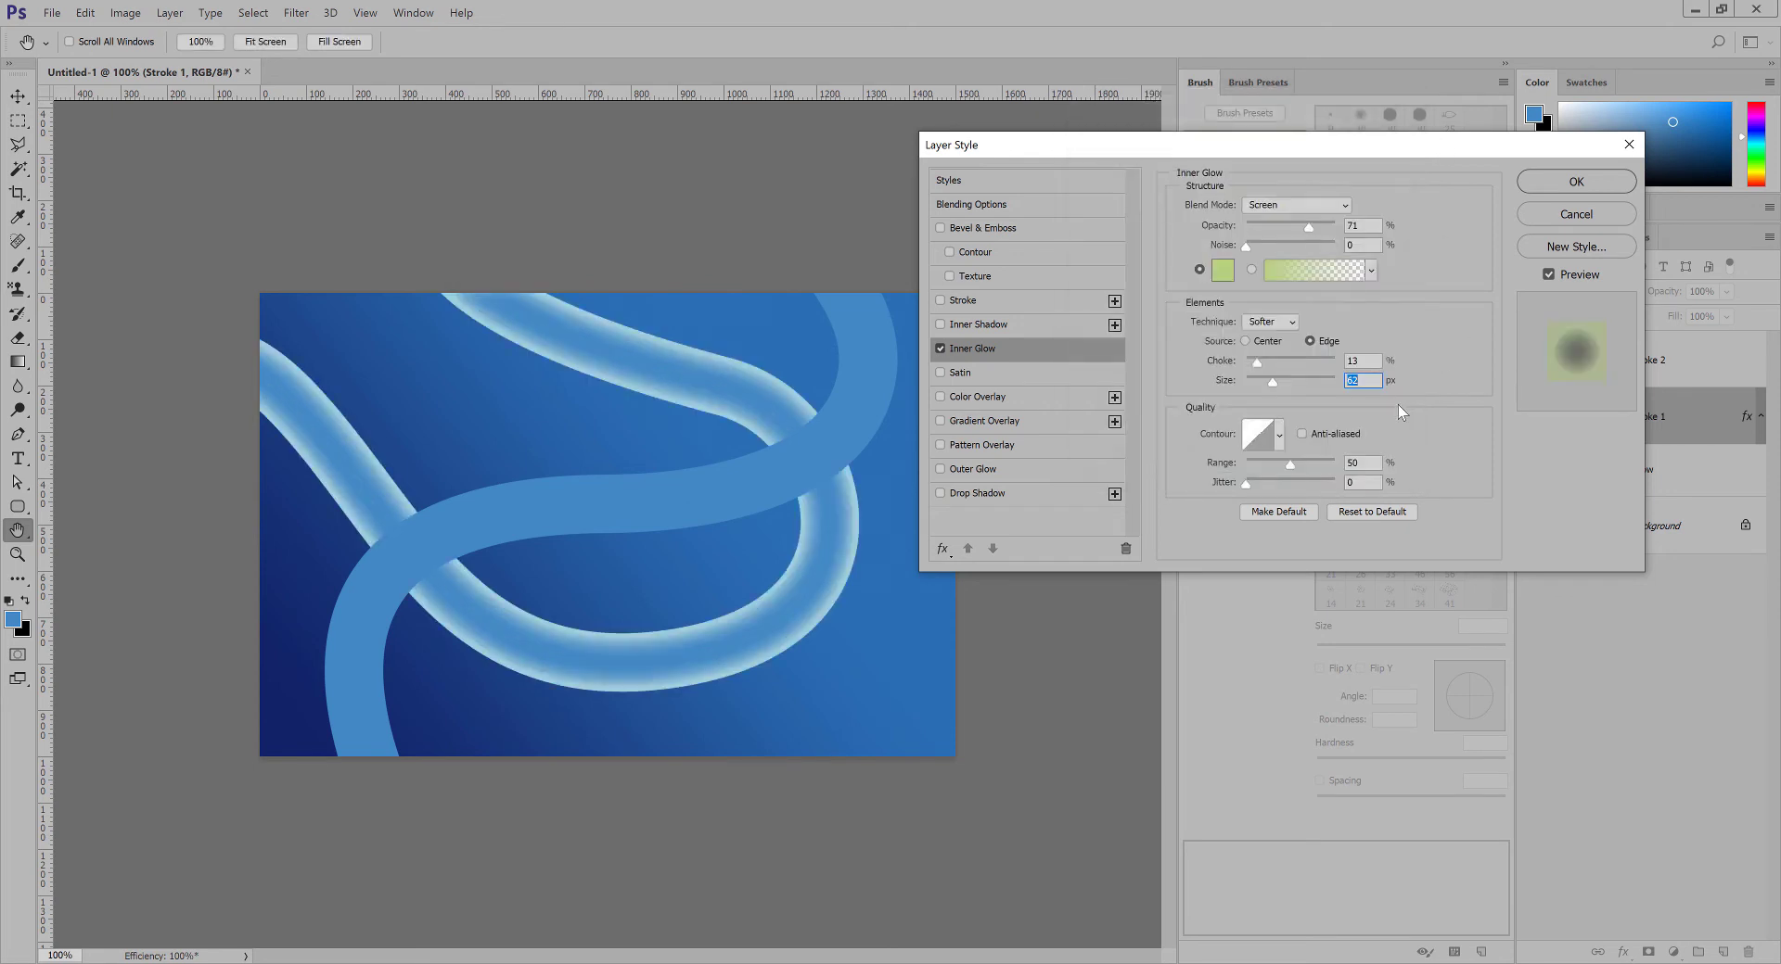
Set the Inner Glow colour of Stroke 1 to light cyan 92e0ee.
{"action": "left_click", "coordinate": [1223, 270]}
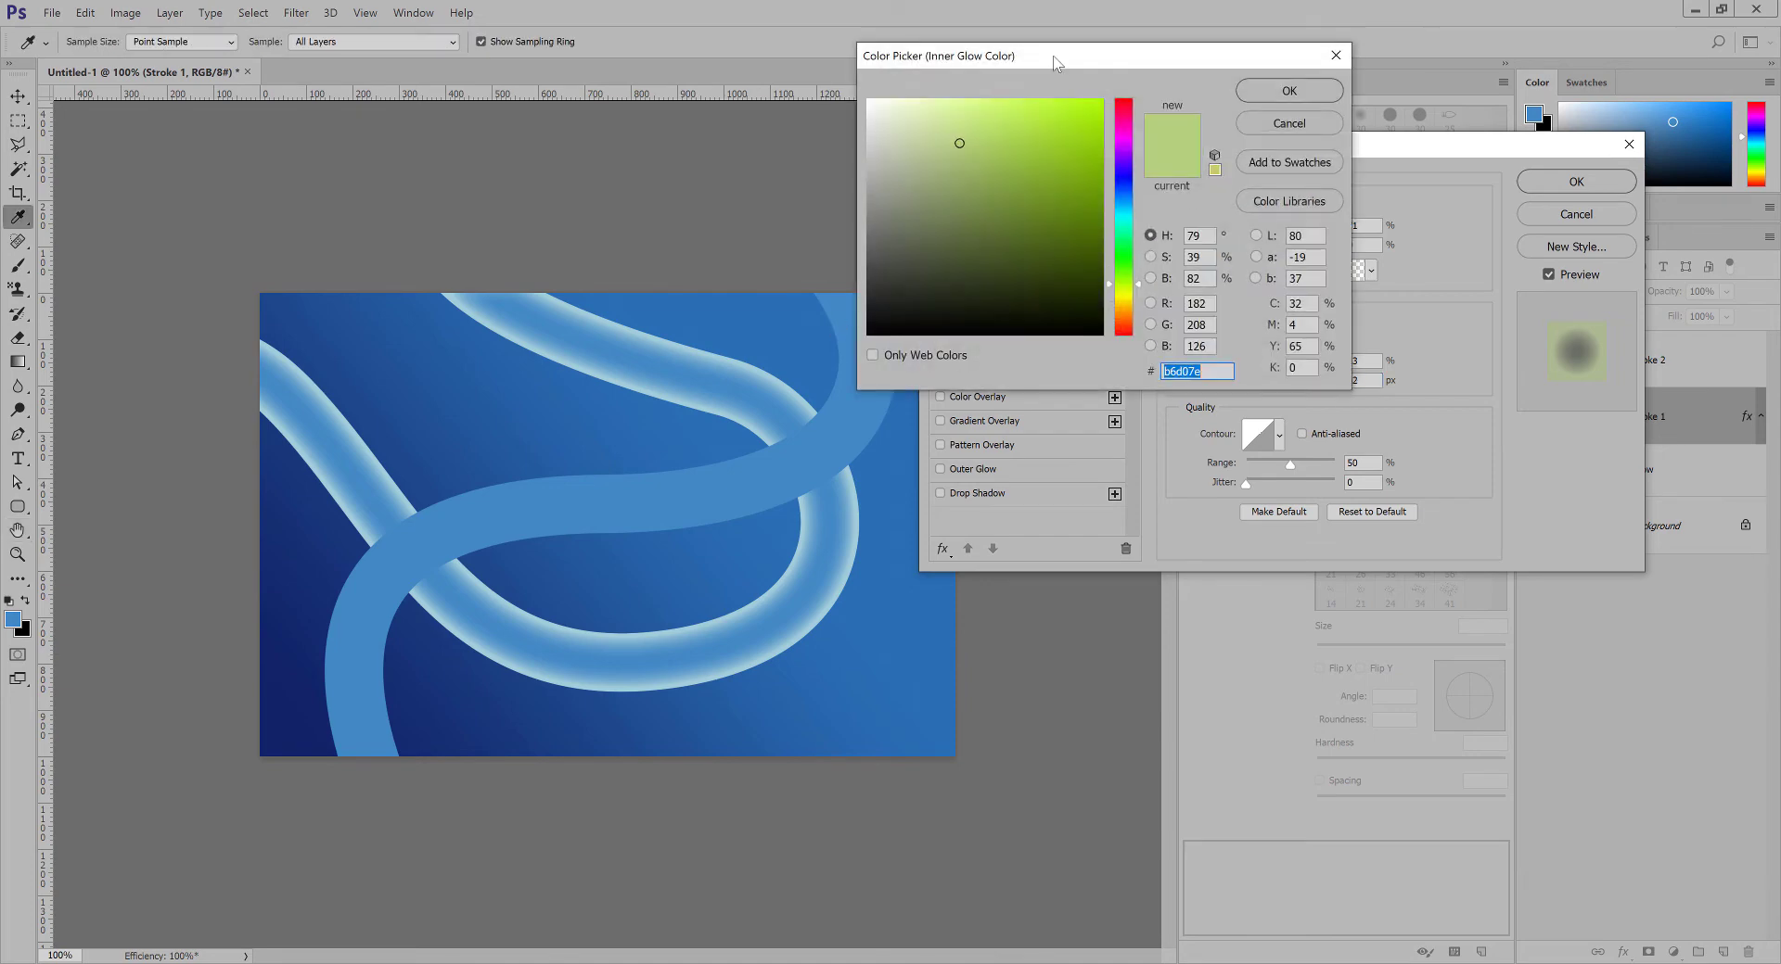
{"action": "left_click_drag", "start_coordinate": [1065, 100], "coordinate": [1182, 18]}
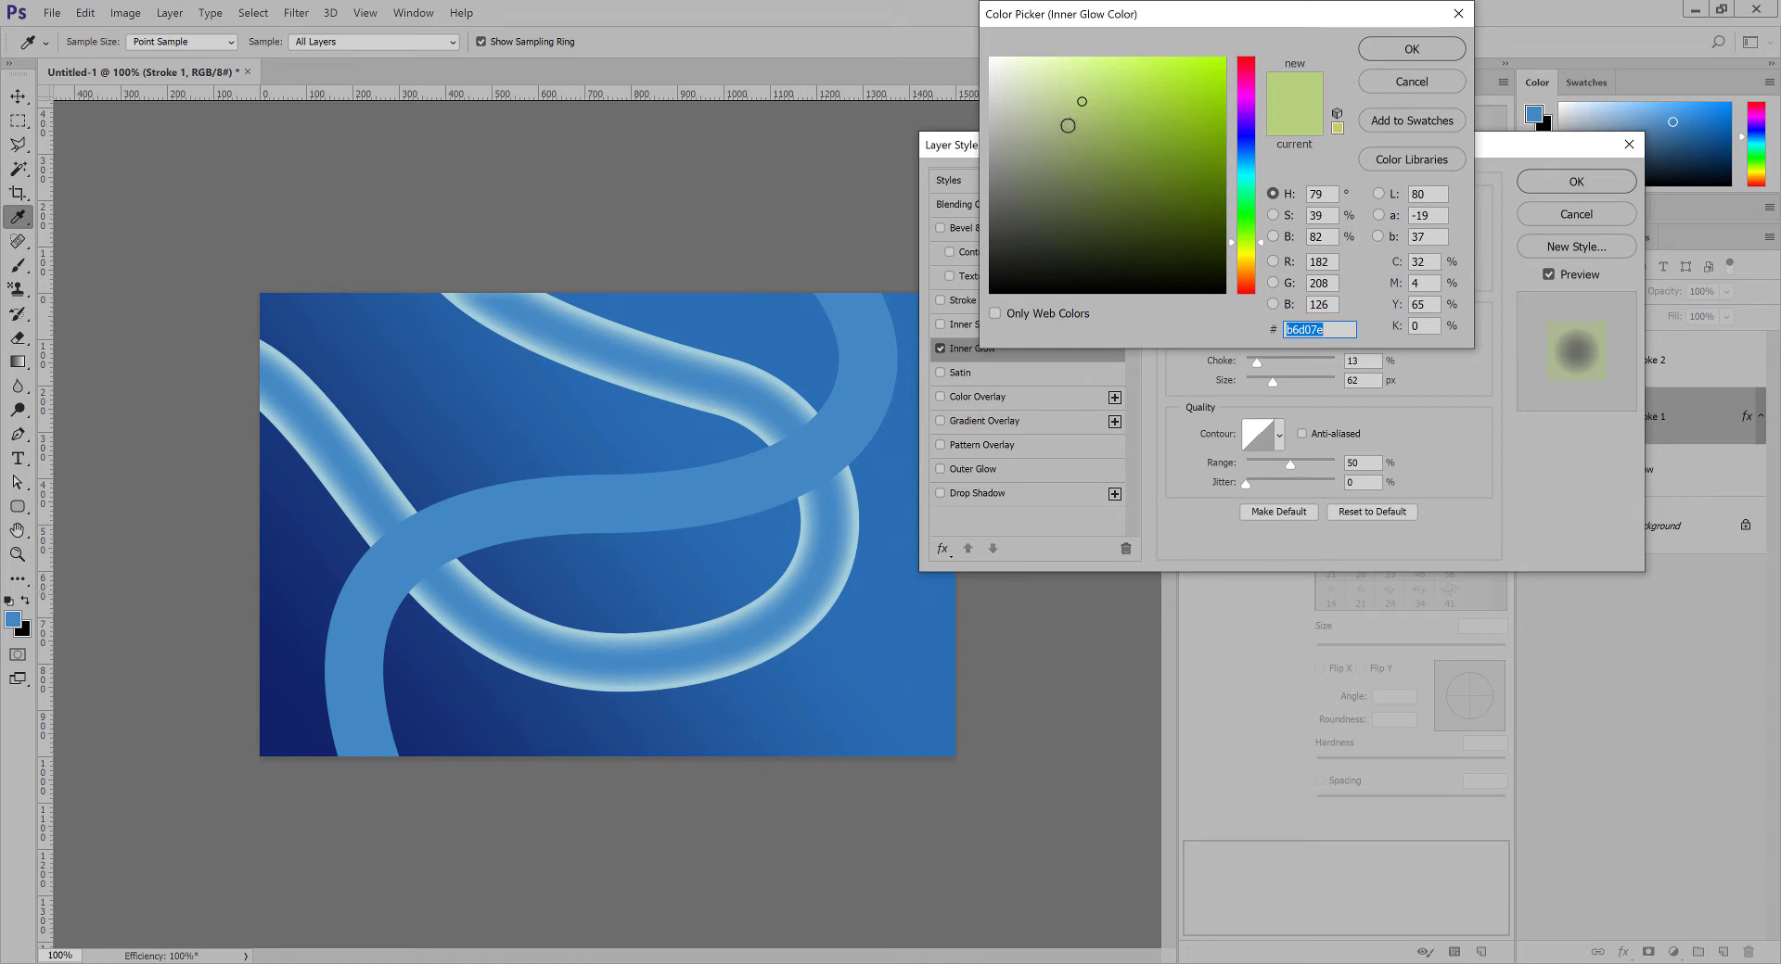
{"action": "left_click_drag", "start_coordinate": [1135, 12], "coordinate": [1100, 39]}
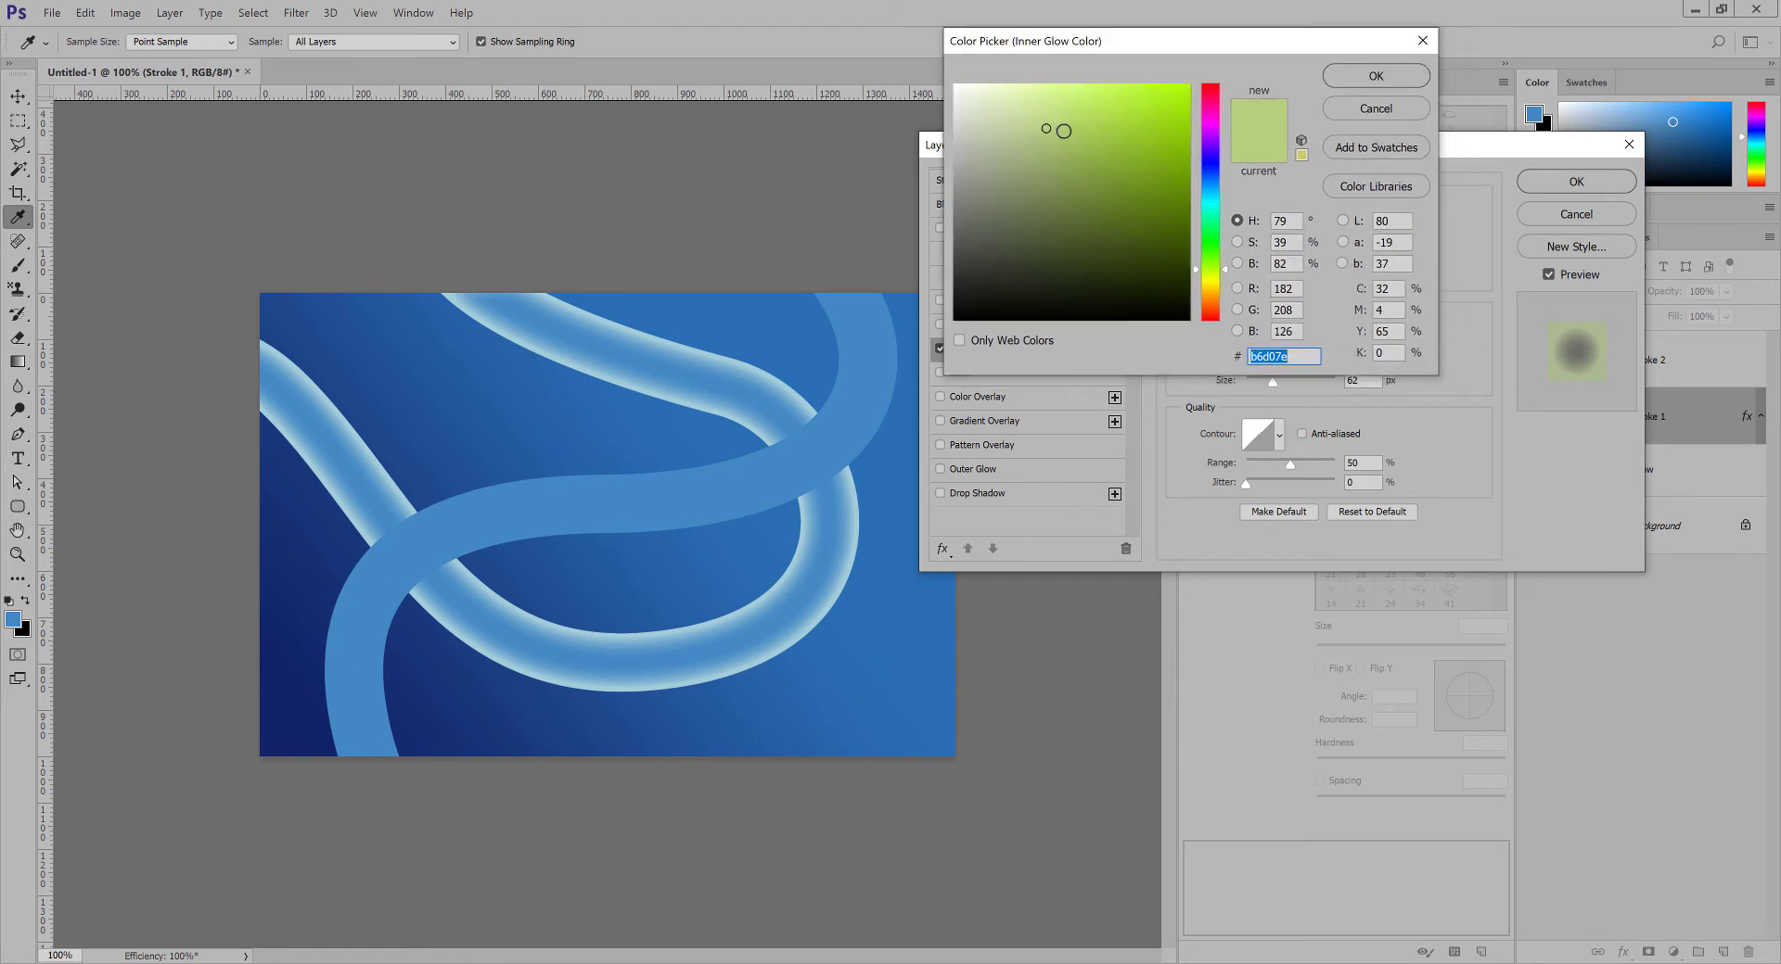
{"action": "type", "text": "ffffff"}
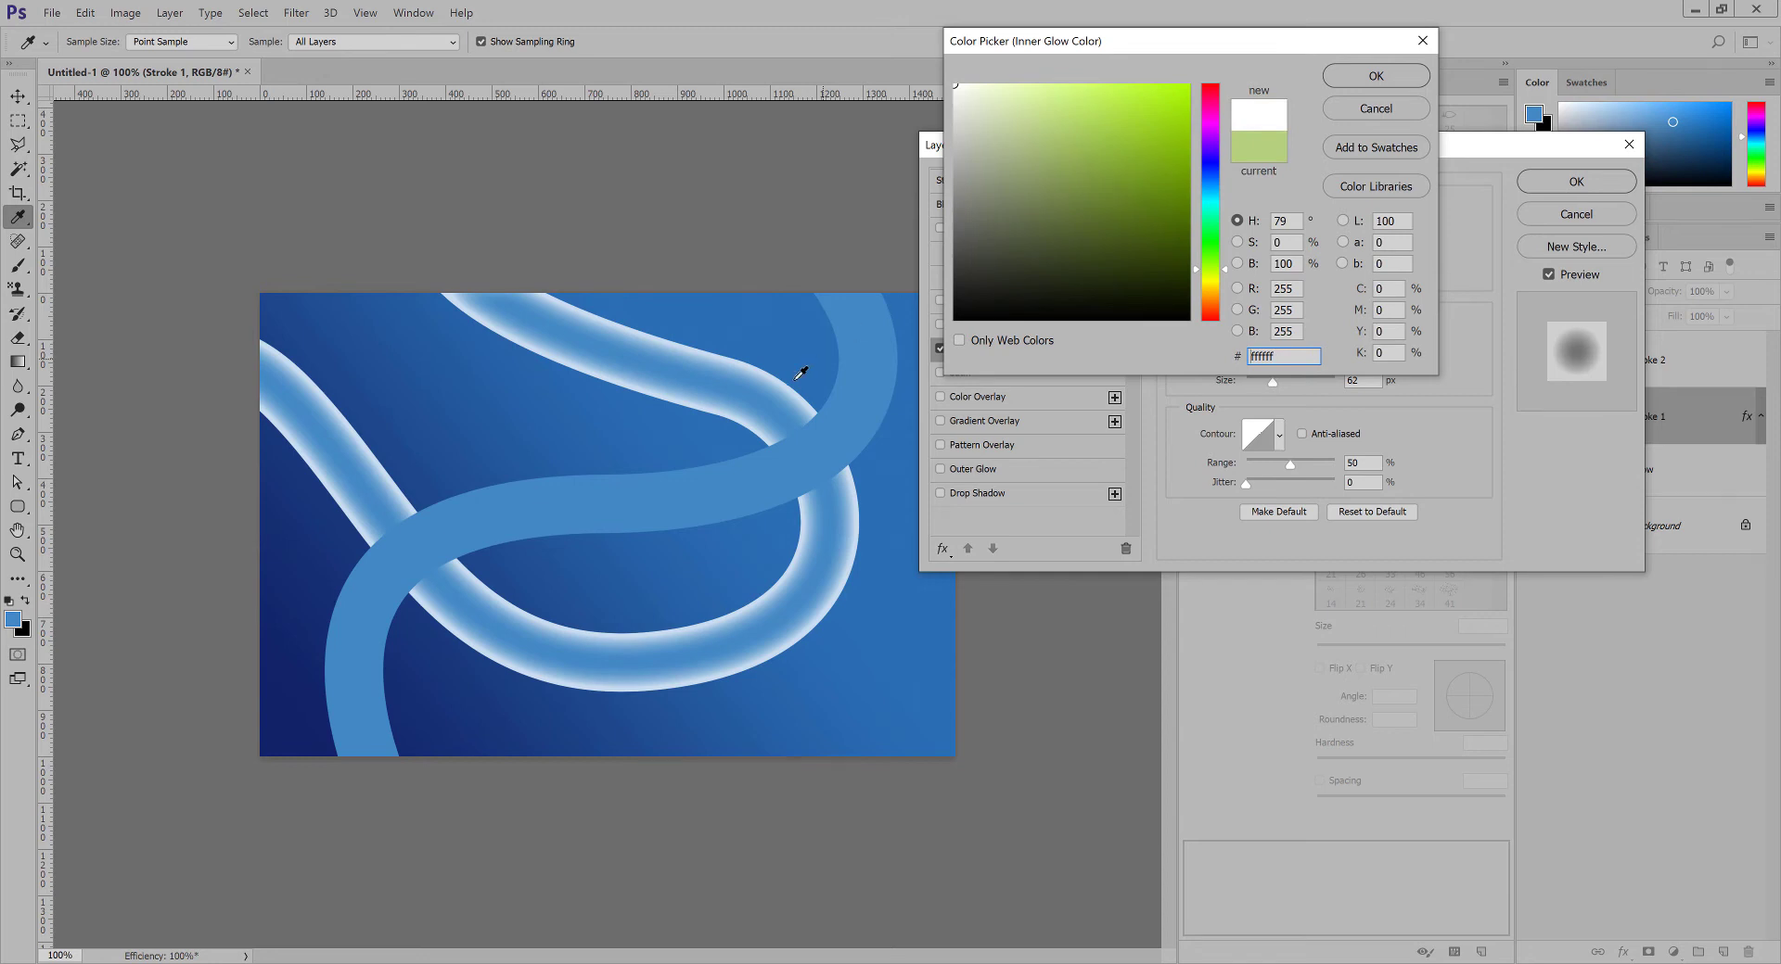
{"action": "left_click", "coordinate": [855, 317]}
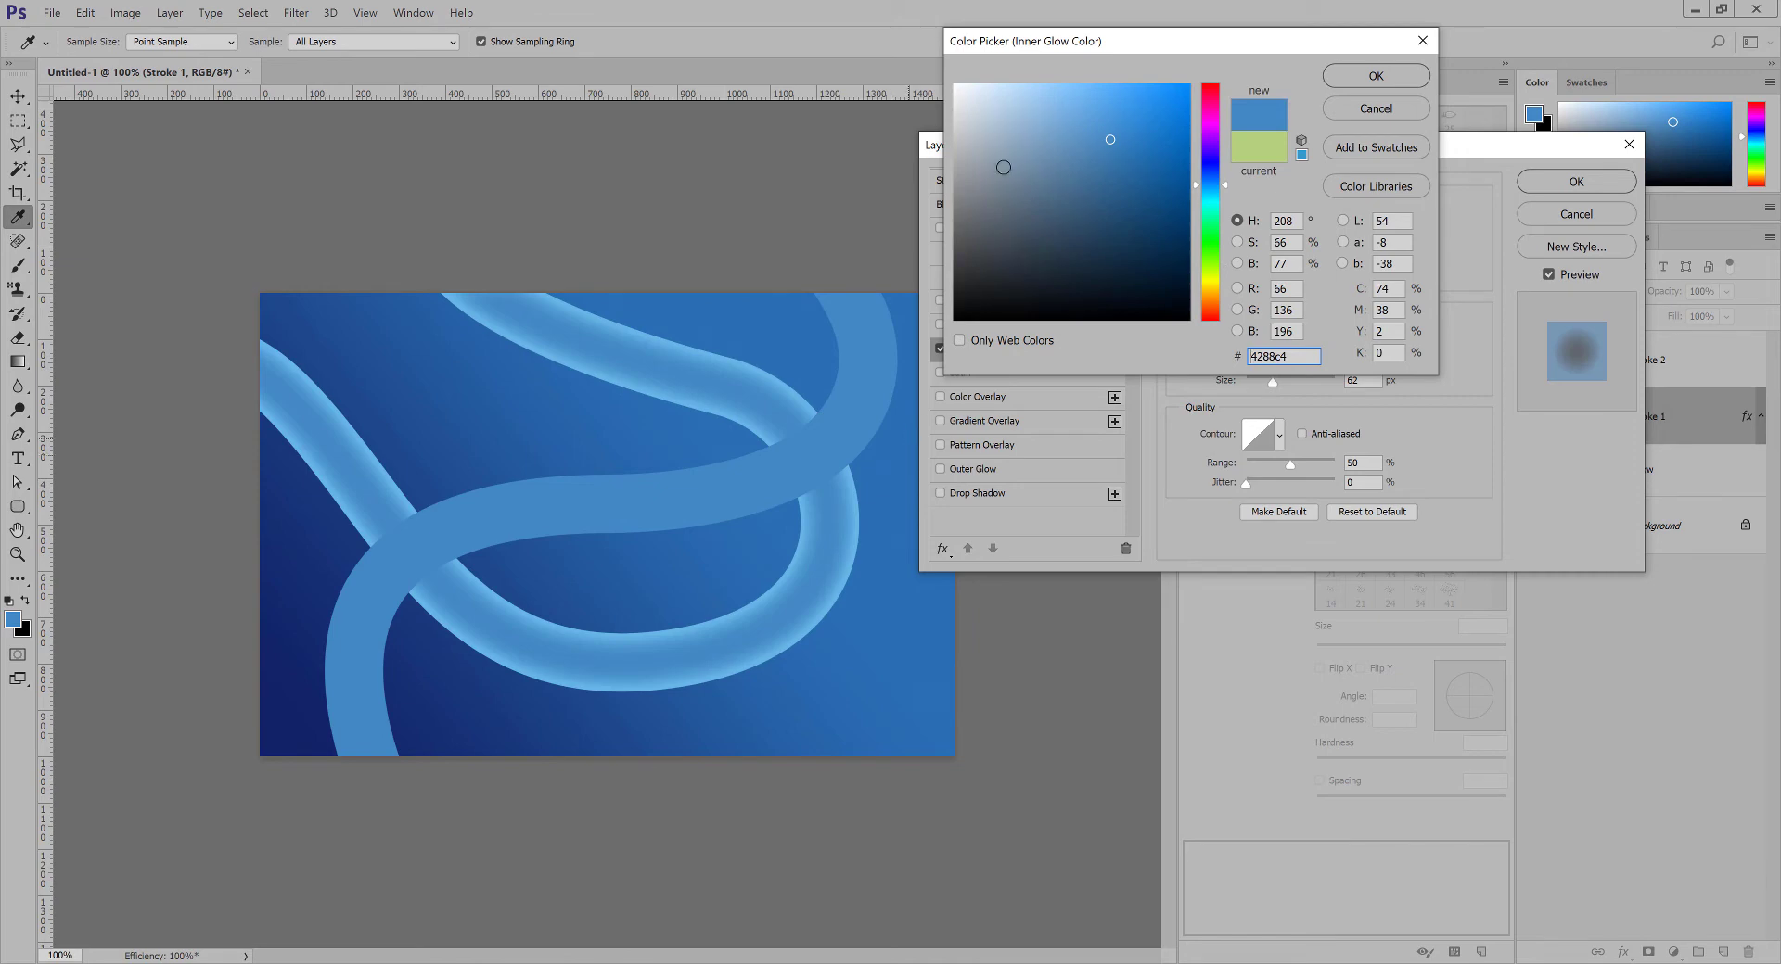
{"action": "left_click_drag", "start_coordinate": [1174, 40], "coordinate": [1198, 12]}
{"action": "left_click_drag", "start_coordinate": [1118, 106], "coordinate": [1083, 77]}
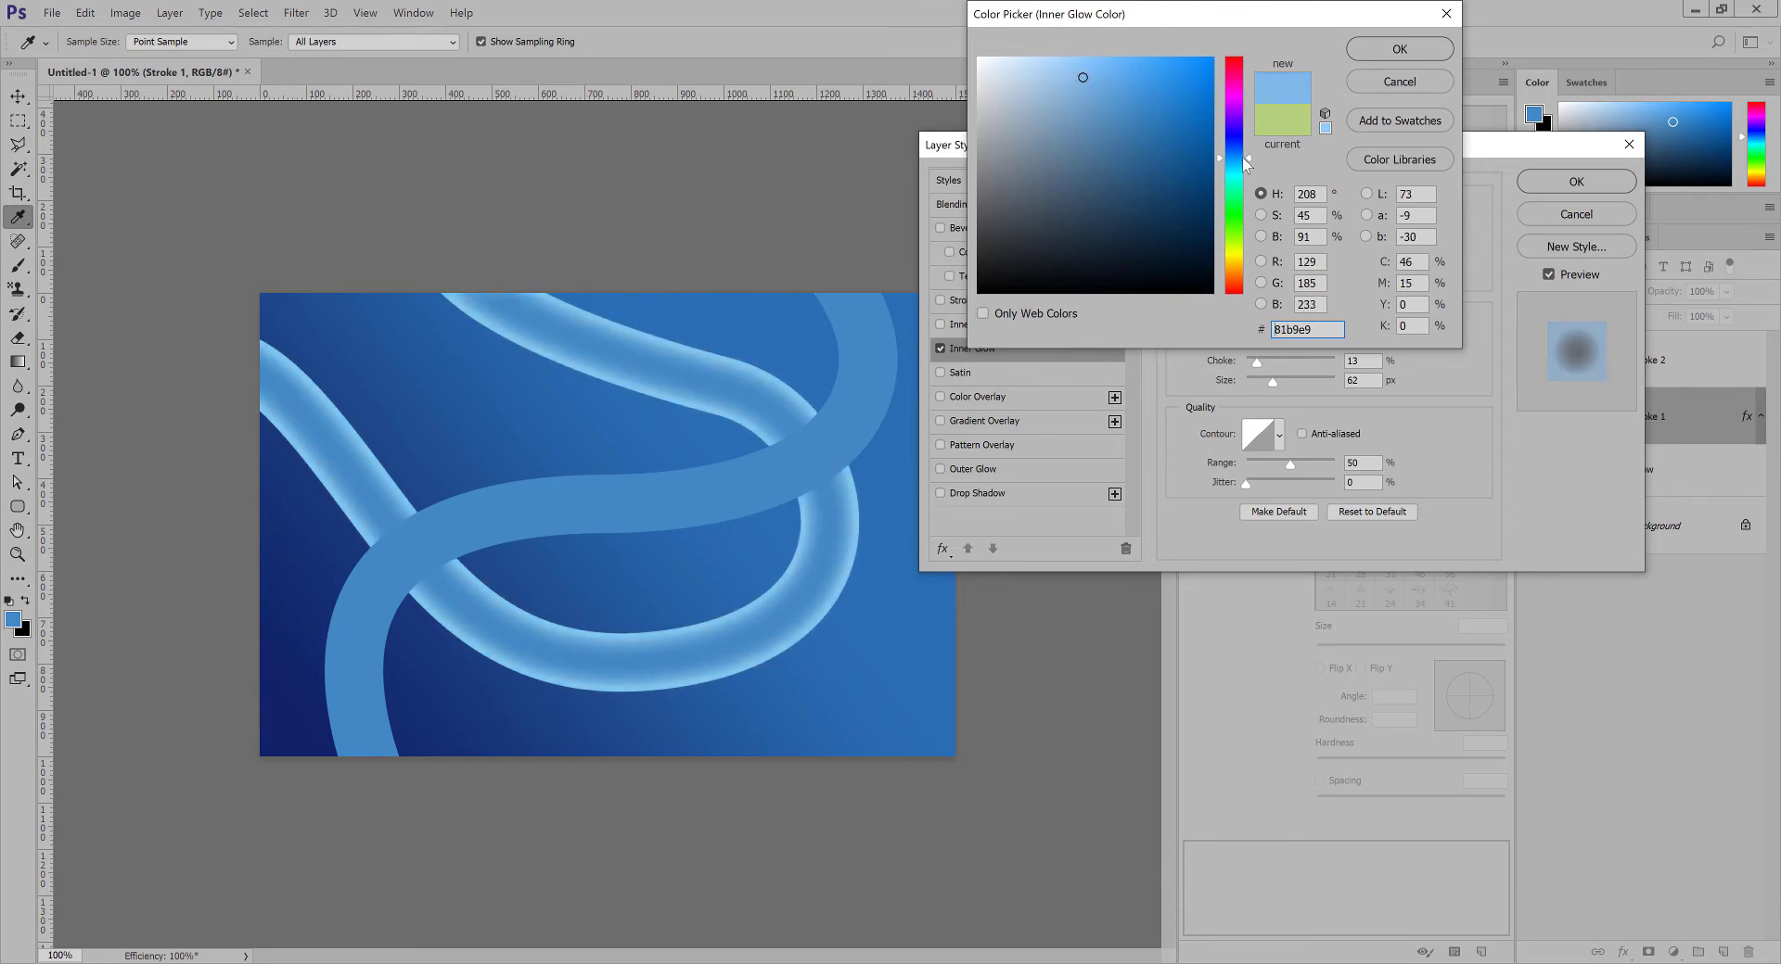
{"action": "left_click_drag", "start_coordinate": [1233, 163], "coordinate": [1237, 171]}
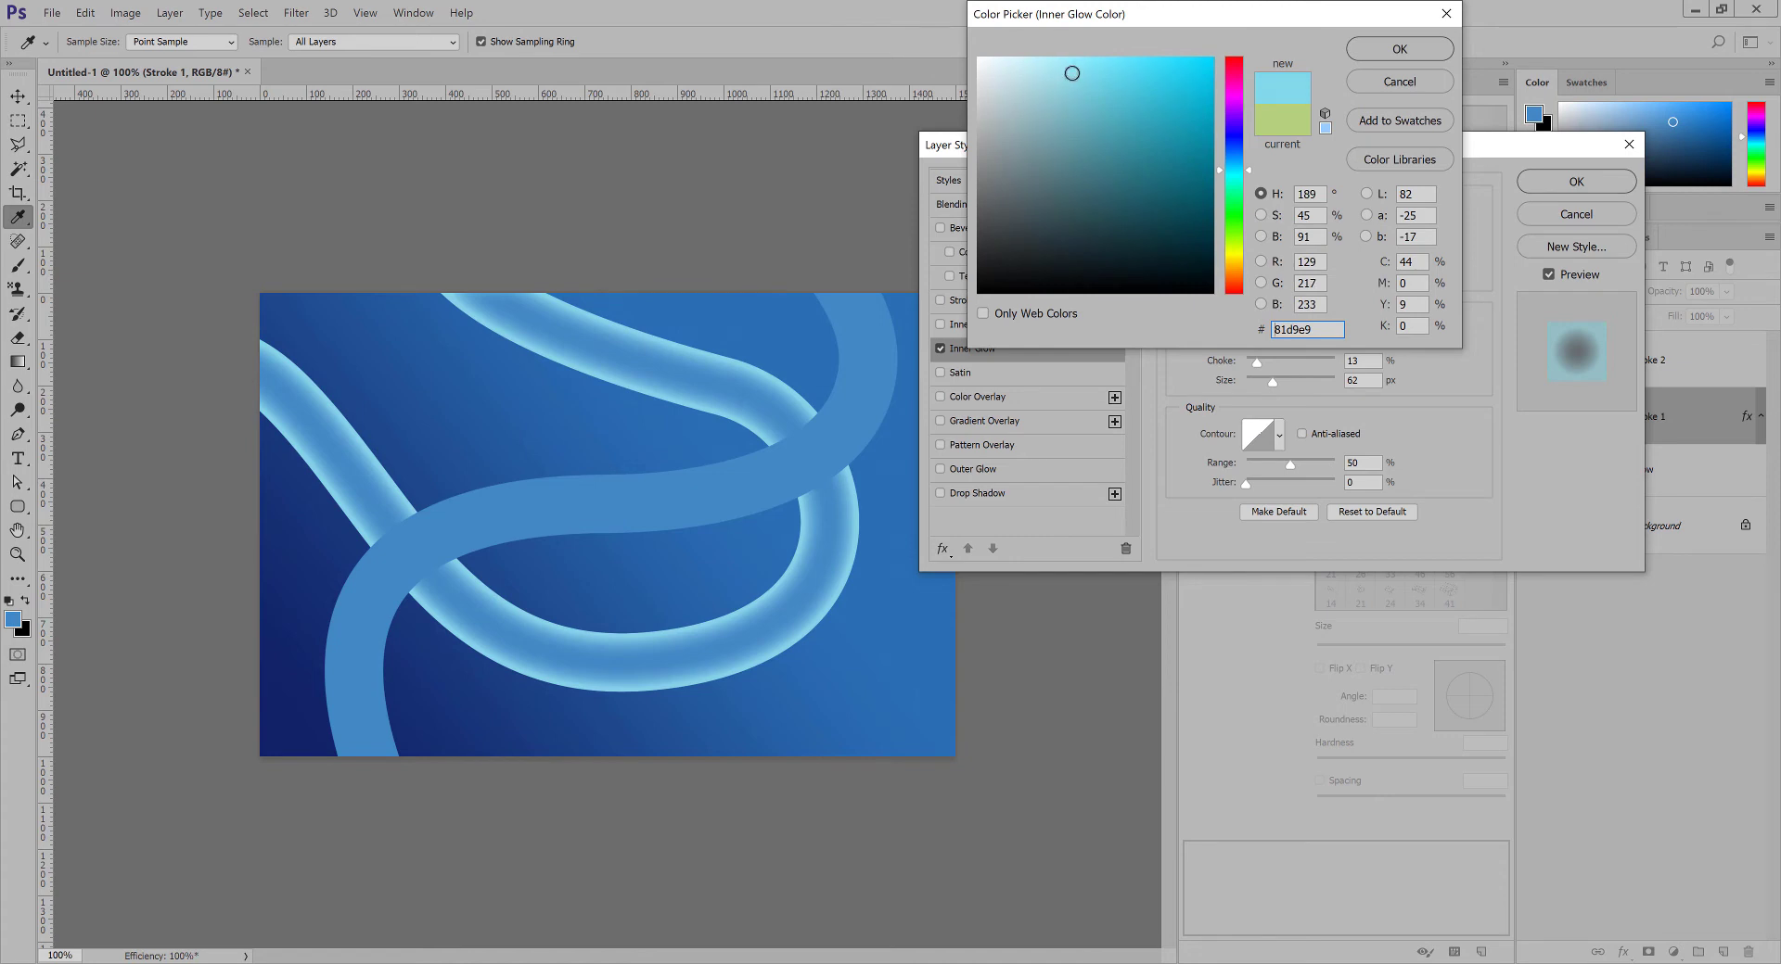
{"action": "left_click_drag", "start_coordinate": [1071, 75], "coordinate": [1067, 71]}
{"action": "left_click", "coordinate": [1401, 50]}
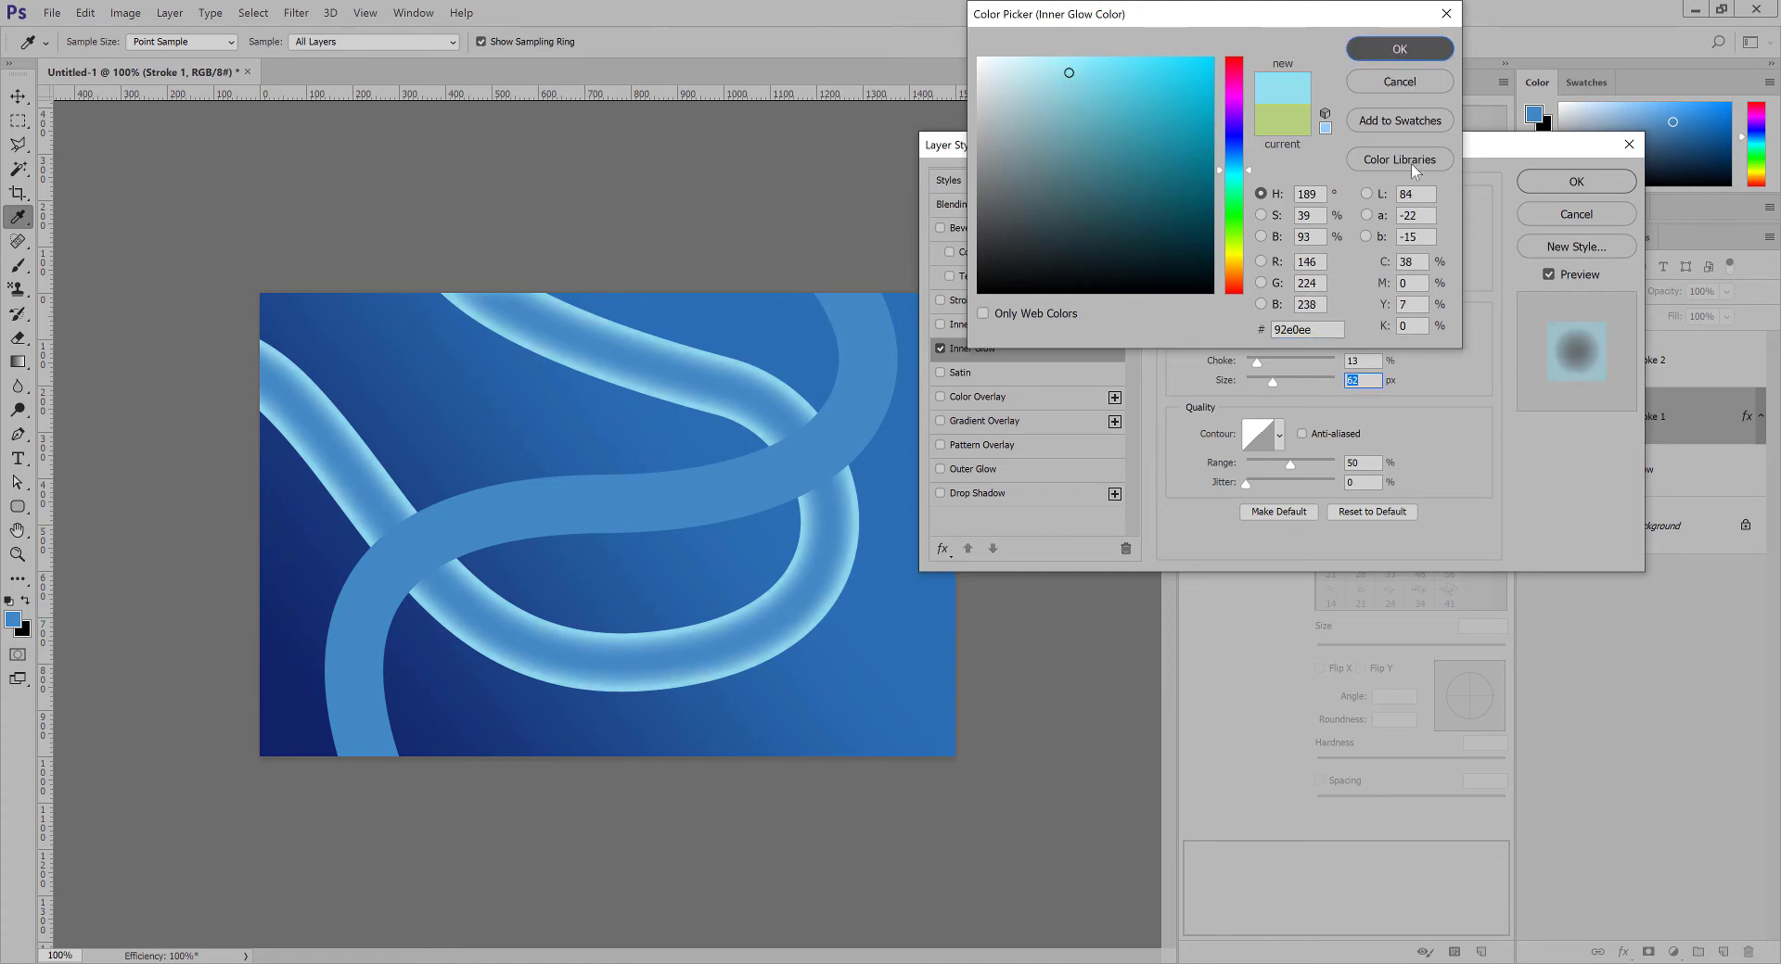
Set the Inner Glow opacity to 69% and try the Center source before returning it to Edge.
{"action": "mouse_move", "coordinate": [1308, 226]}
{"action": "left_mouse_down"}
{"action": "mouse_move", "coordinate": [1294, 225]}
{"action": "mouse_move", "coordinate": [1309, 228]}
{"action": "left_mouse_up"}
{"action": "left_click", "coordinate": [1296, 228]}
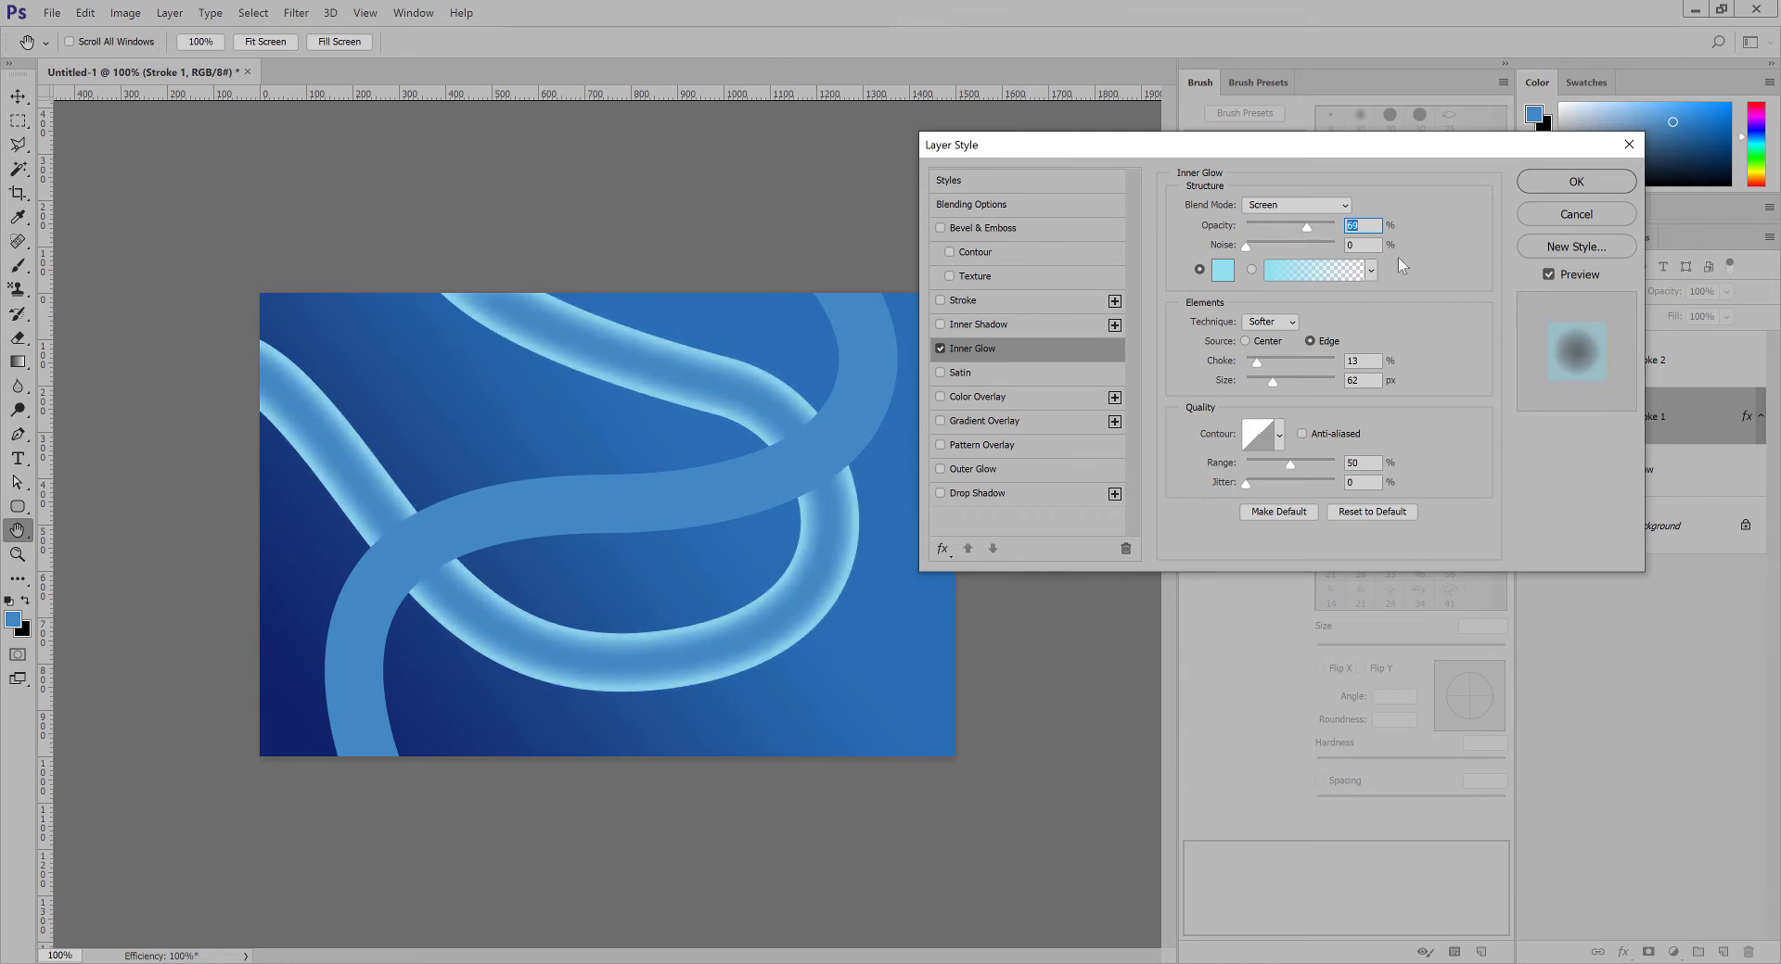
{"action": "left_click", "coordinate": [1245, 342]}
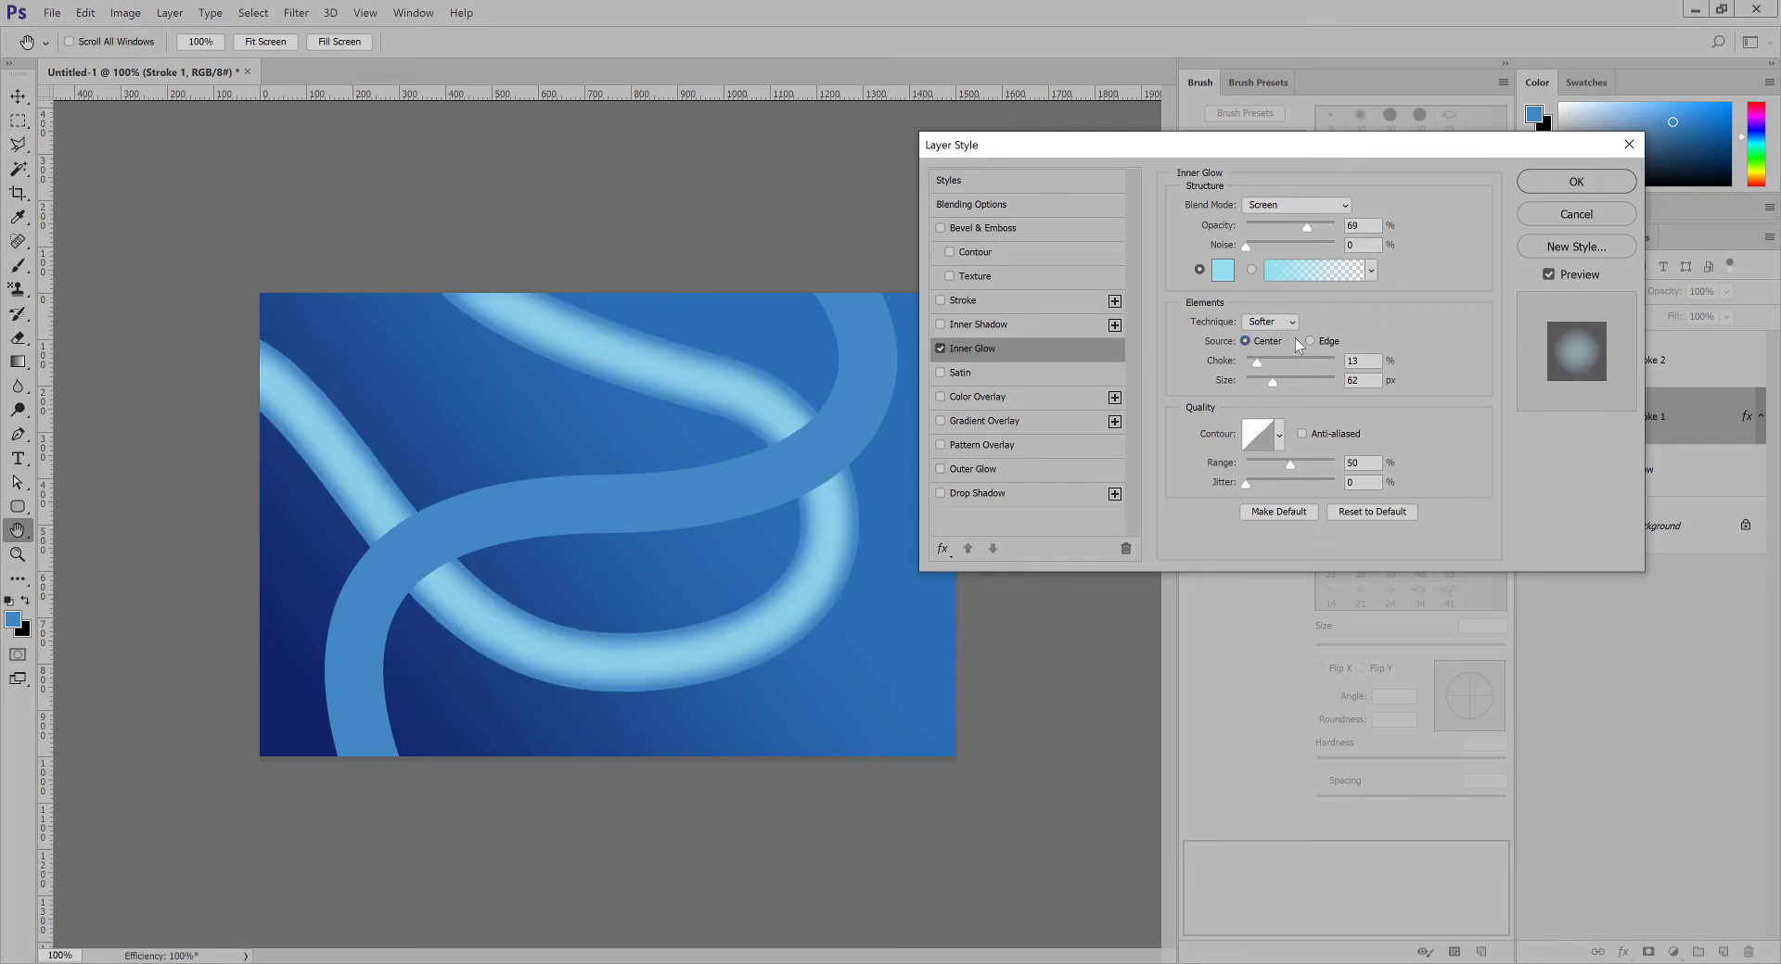
{"action": "left_click", "coordinate": [1322, 340]}
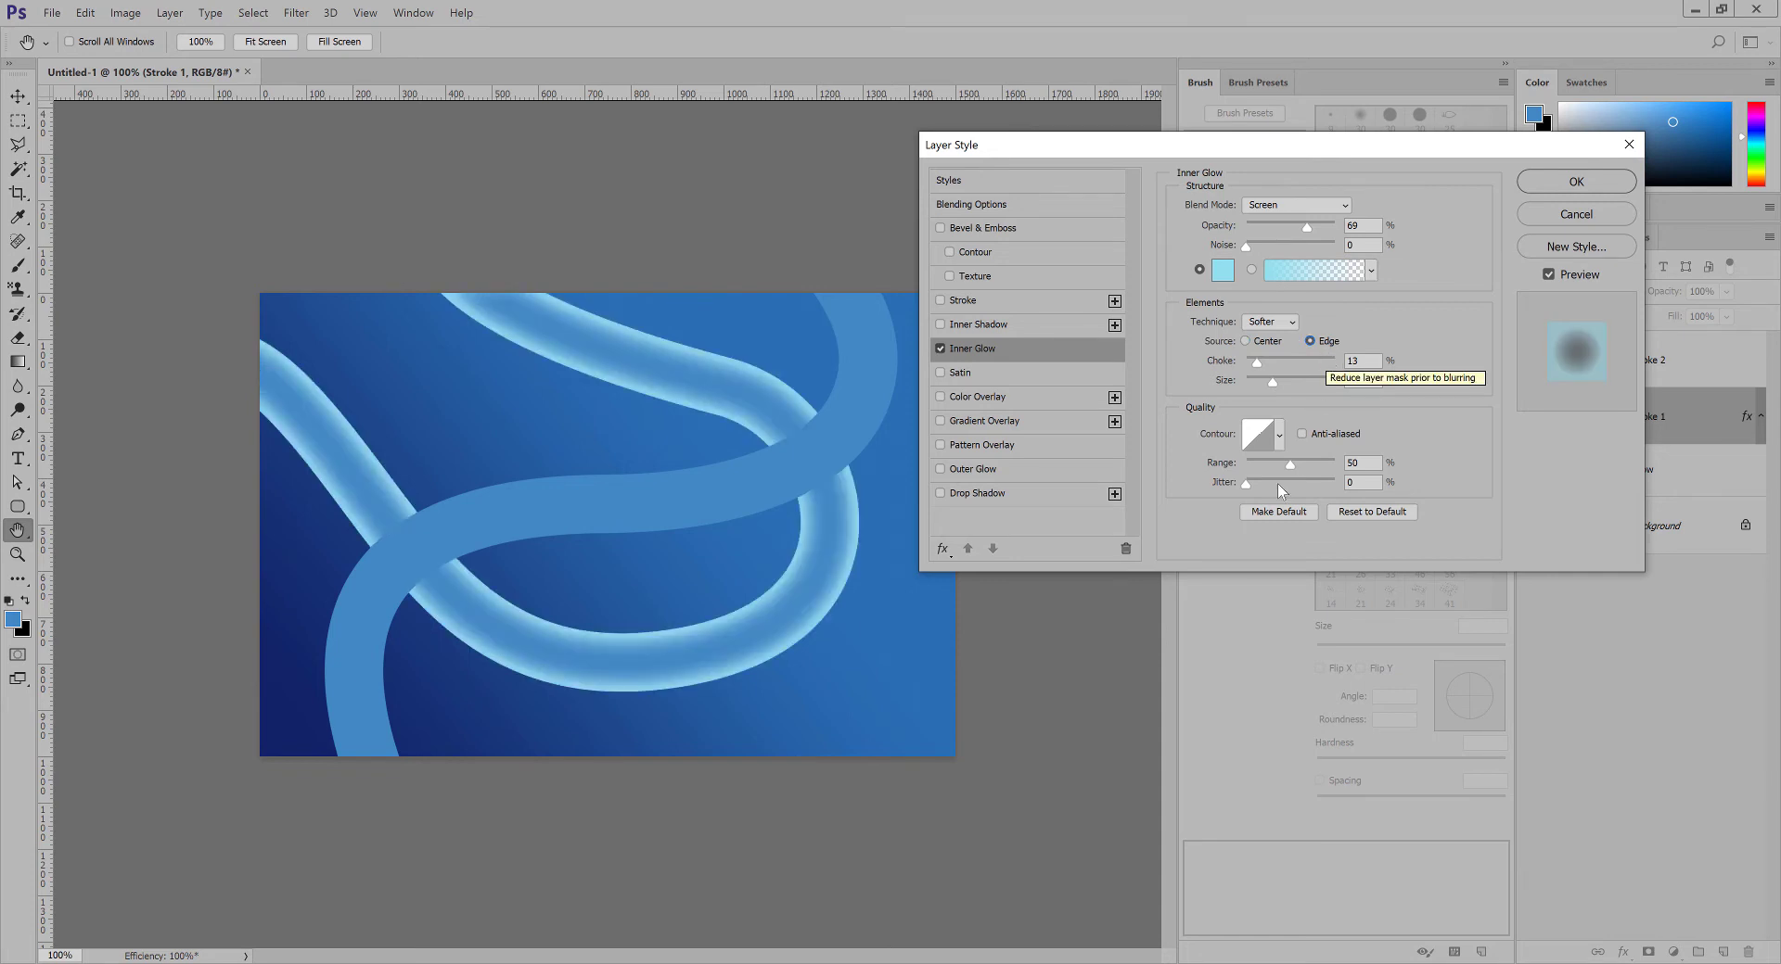
Try an Inner Shadow on Stroke 1 coloured 4288c4, sampled from the plain blue band.
{"action": "left_click", "coordinate": [942, 325]}
{"action": "left_click", "coordinate": [1011, 324]}
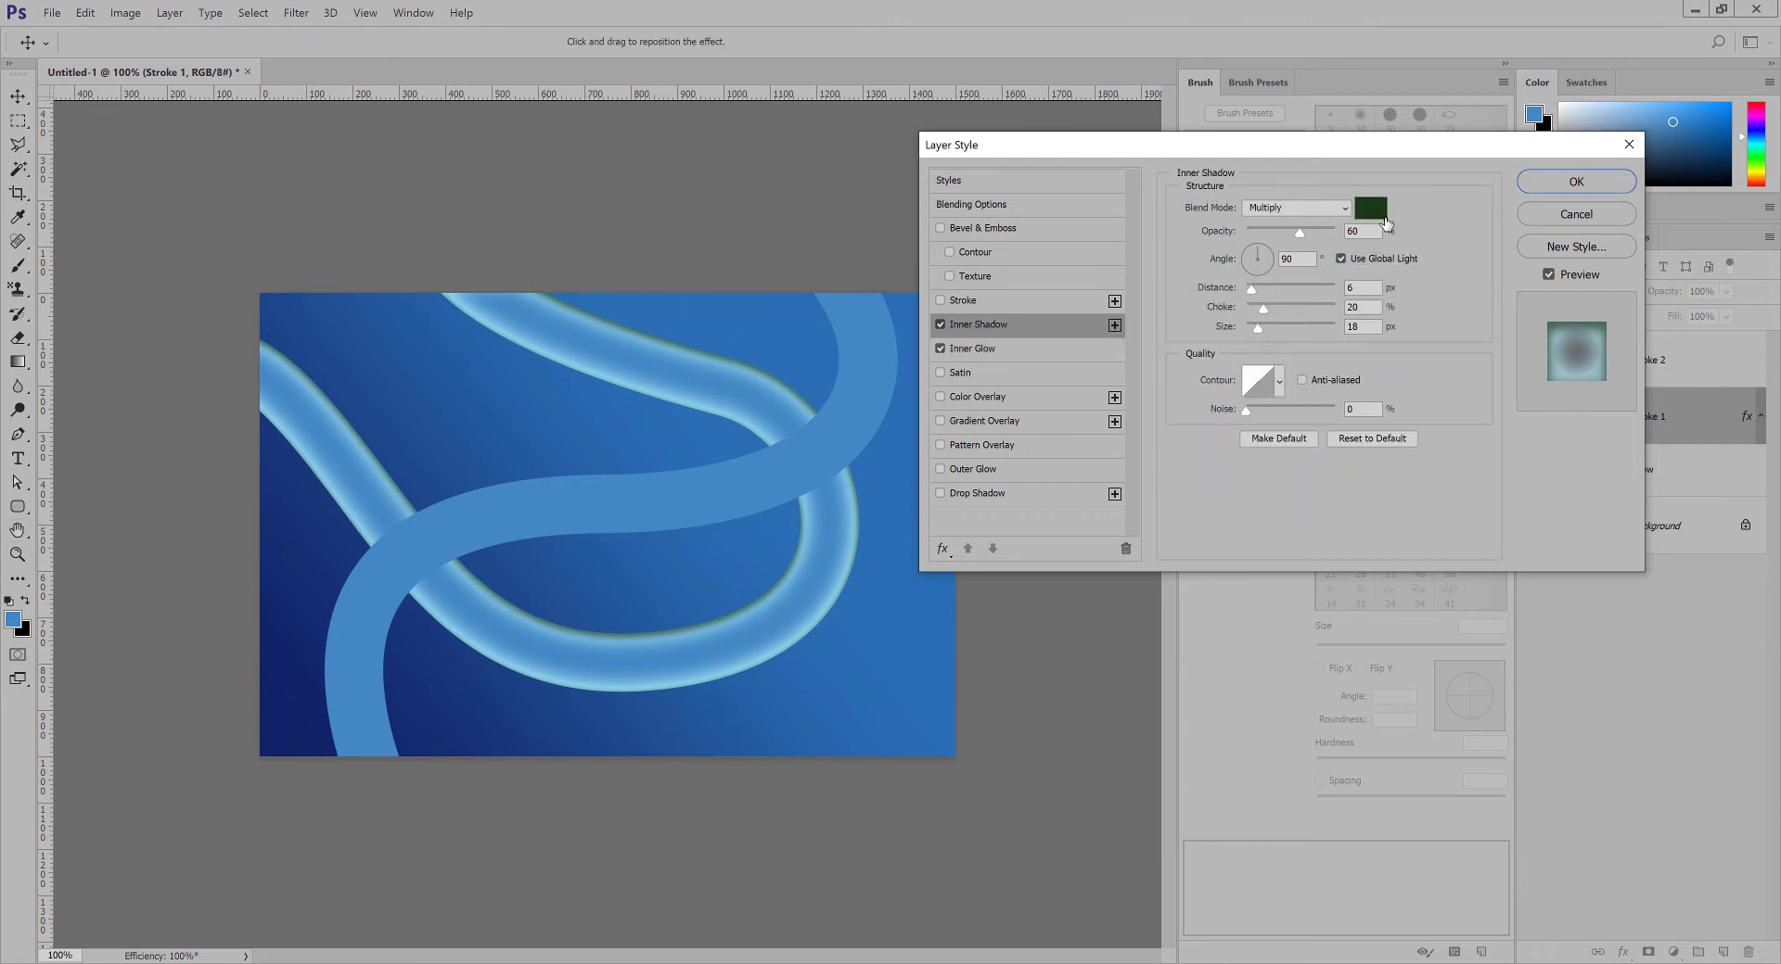
{"action": "left_click", "coordinate": [1370, 207]}
{"action": "left_click", "coordinate": [904, 363]}
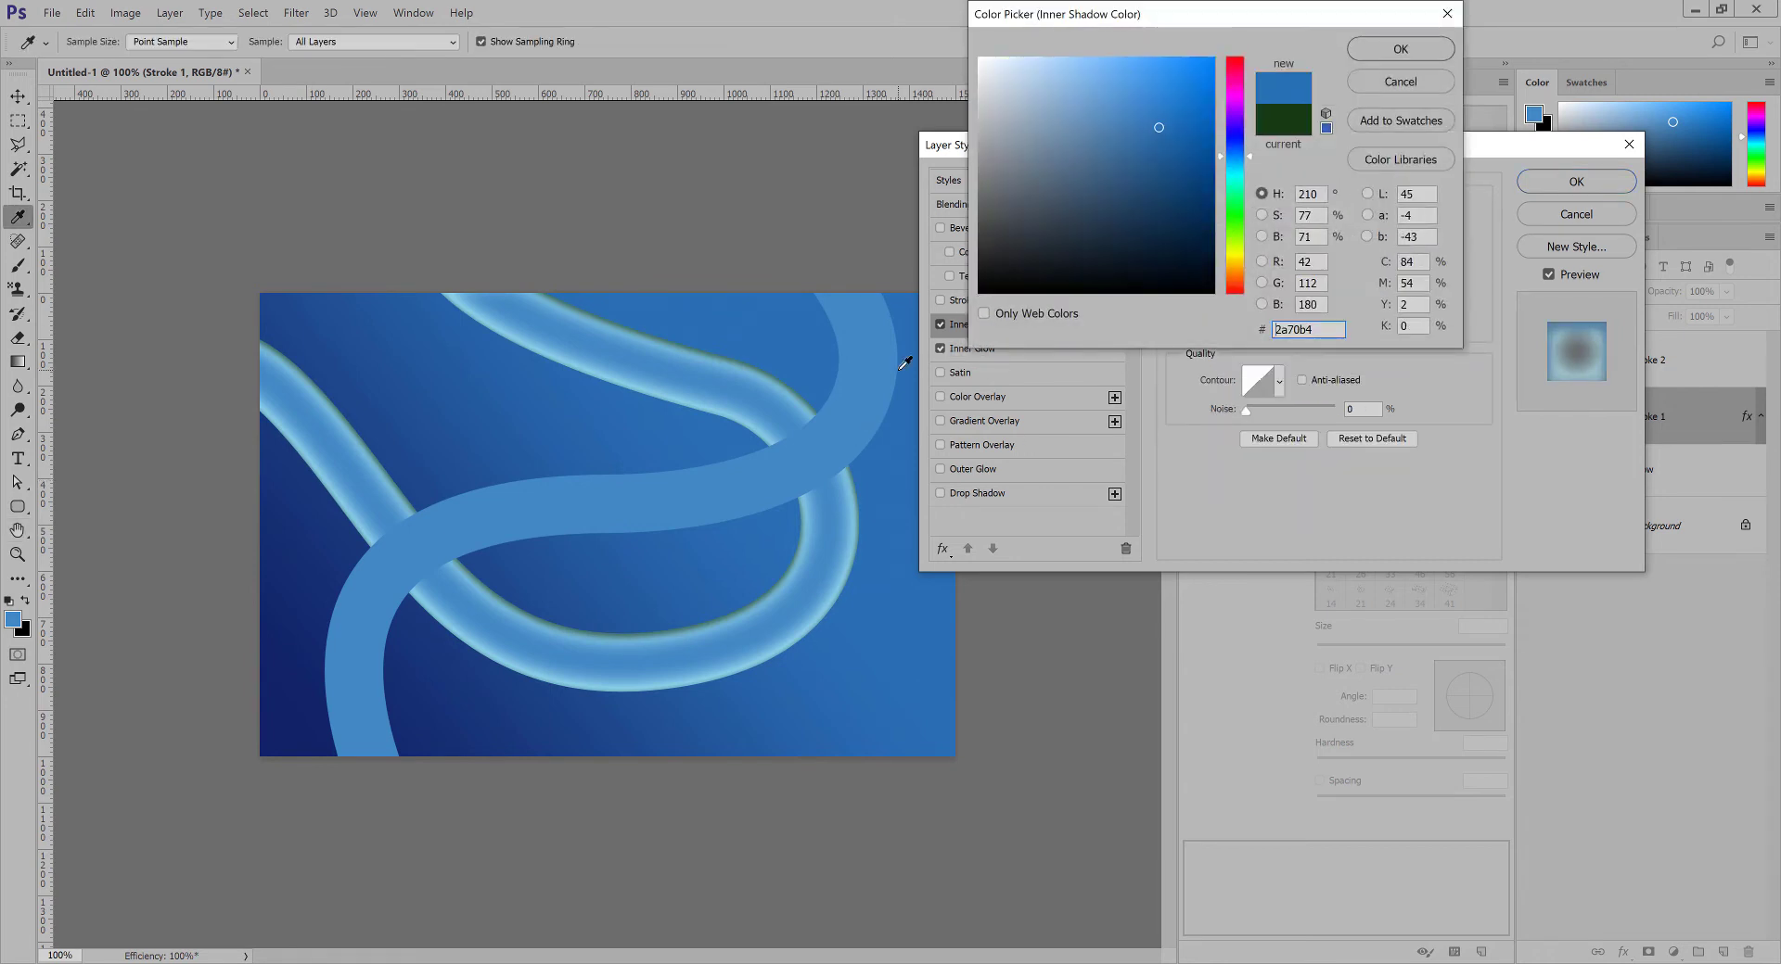
{"action": "mouse_move", "coordinate": [1126, 111]}
{"action": "left_mouse_down"}
{"action": "mouse_move", "coordinate": [1050, 57]}
{"action": "mouse_move", "coordinate": [910, 8]}
{"action": "left_mouse_up"}
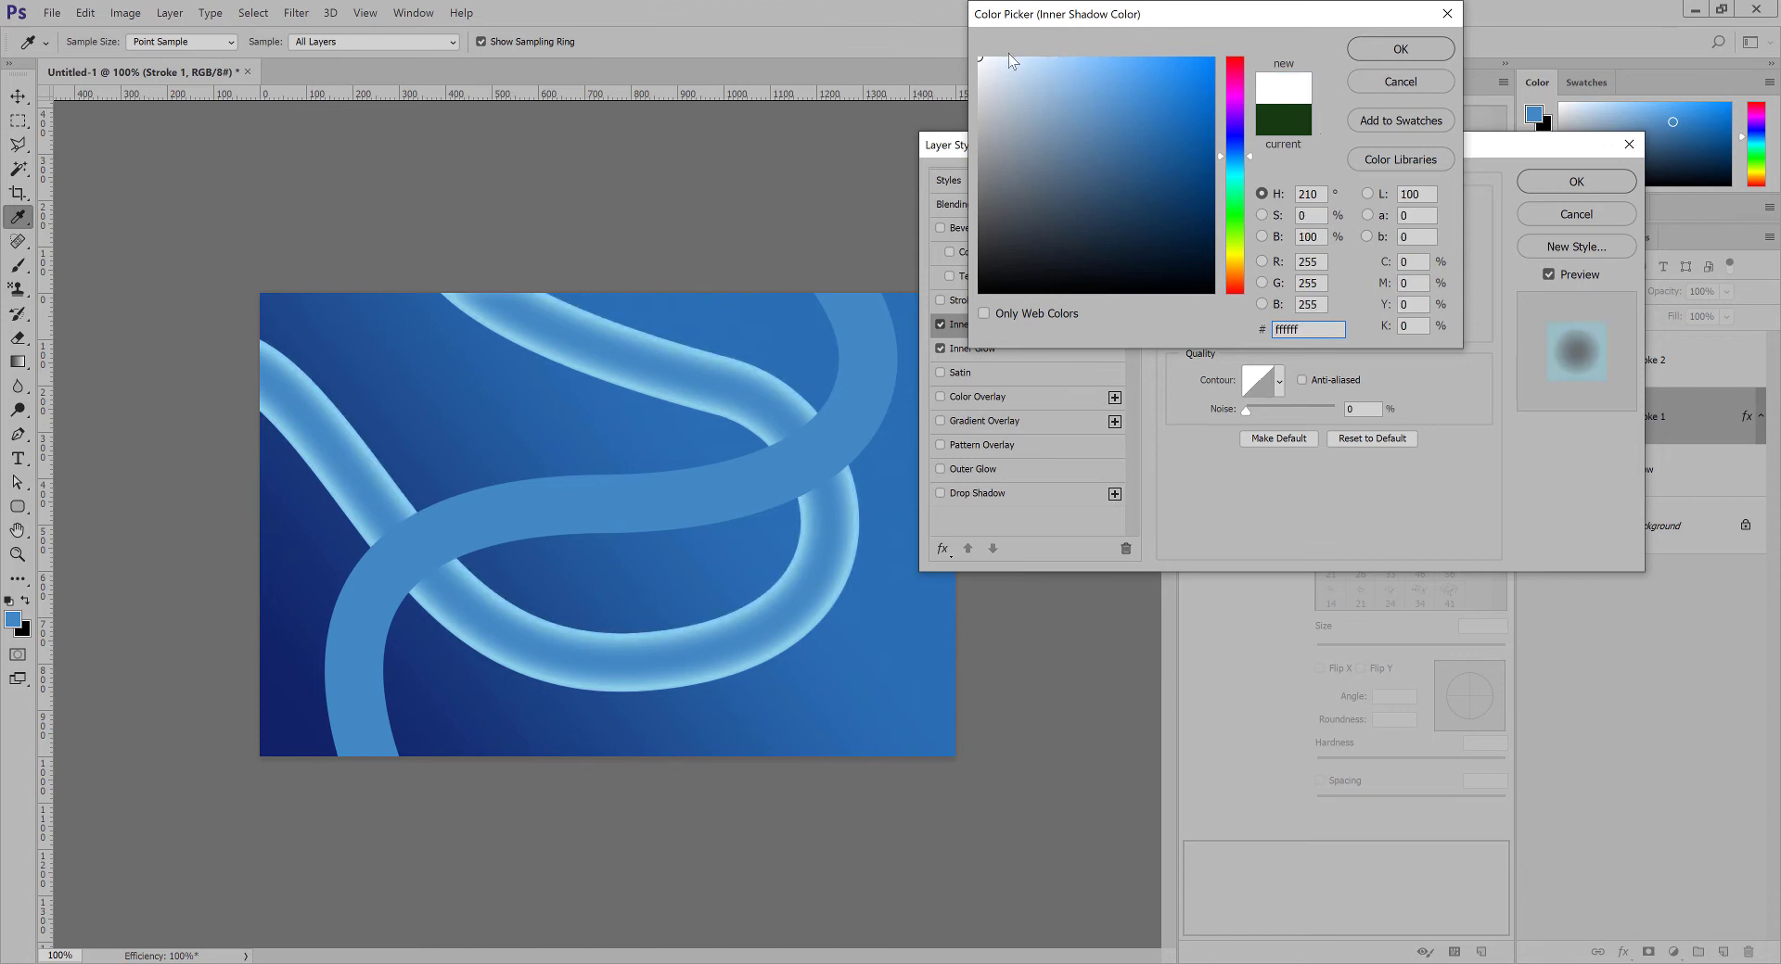
{"action": "left_click_drag", "start_coordinate": [1008, 105], "coordinate": [934, 385]}
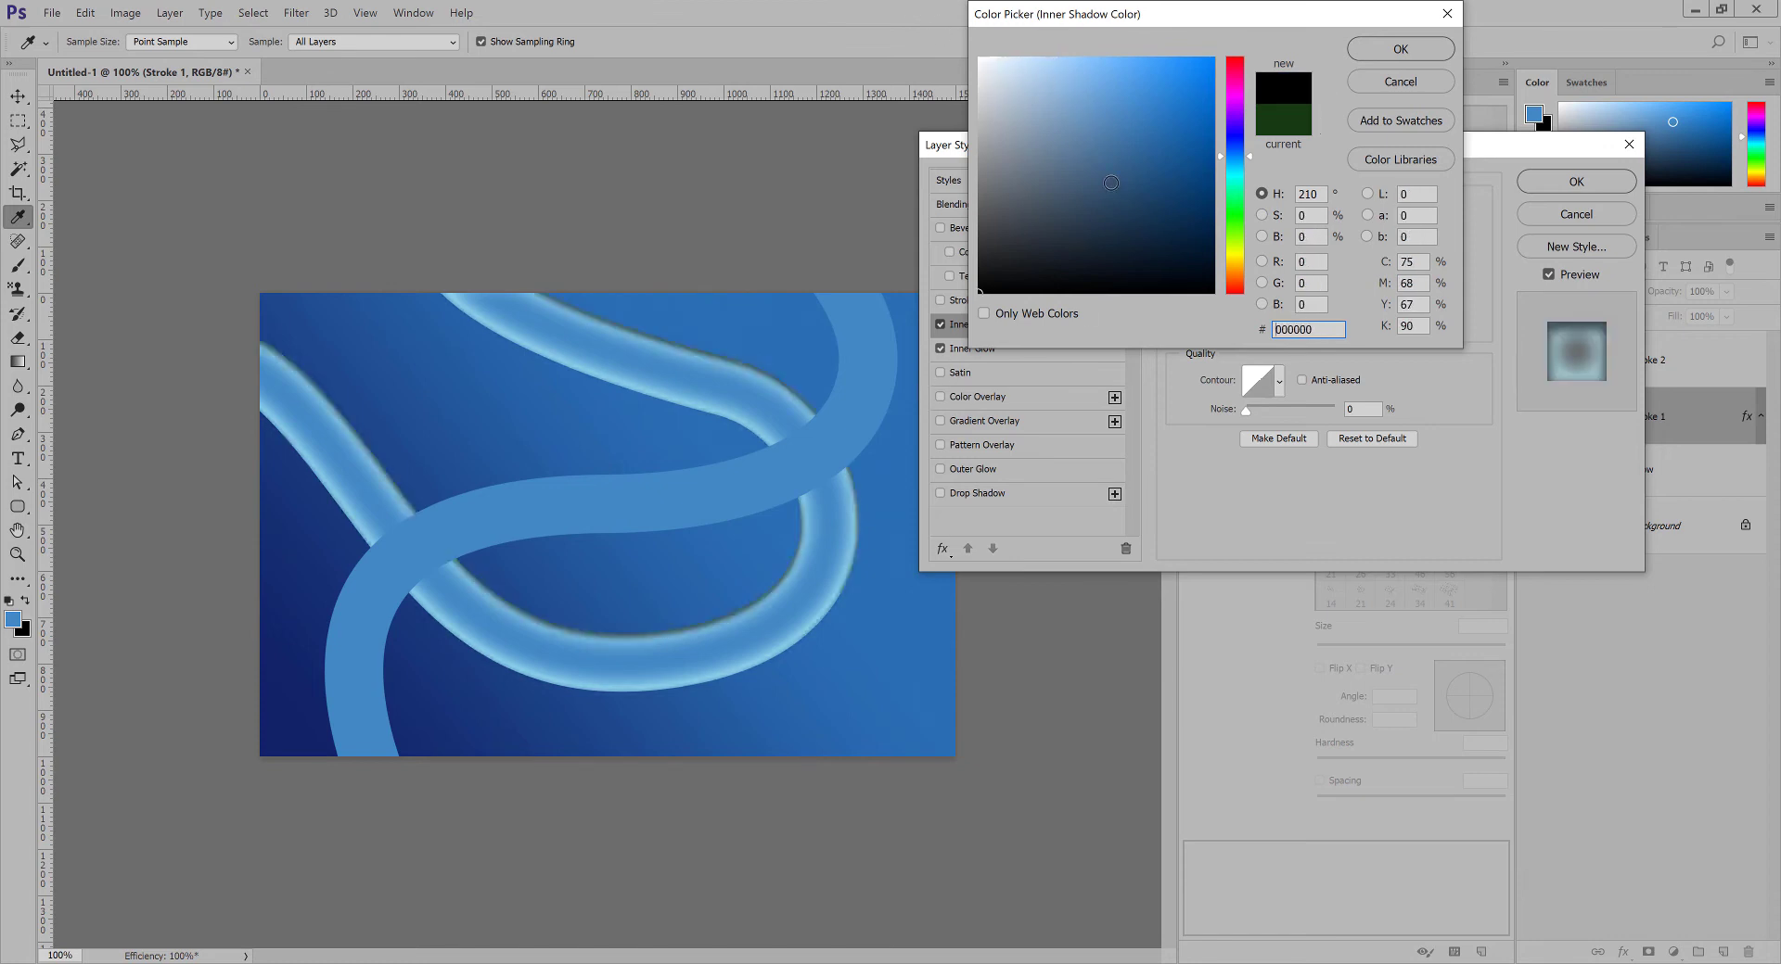
{"action": "left_click", "coordinate": [865, 381]}
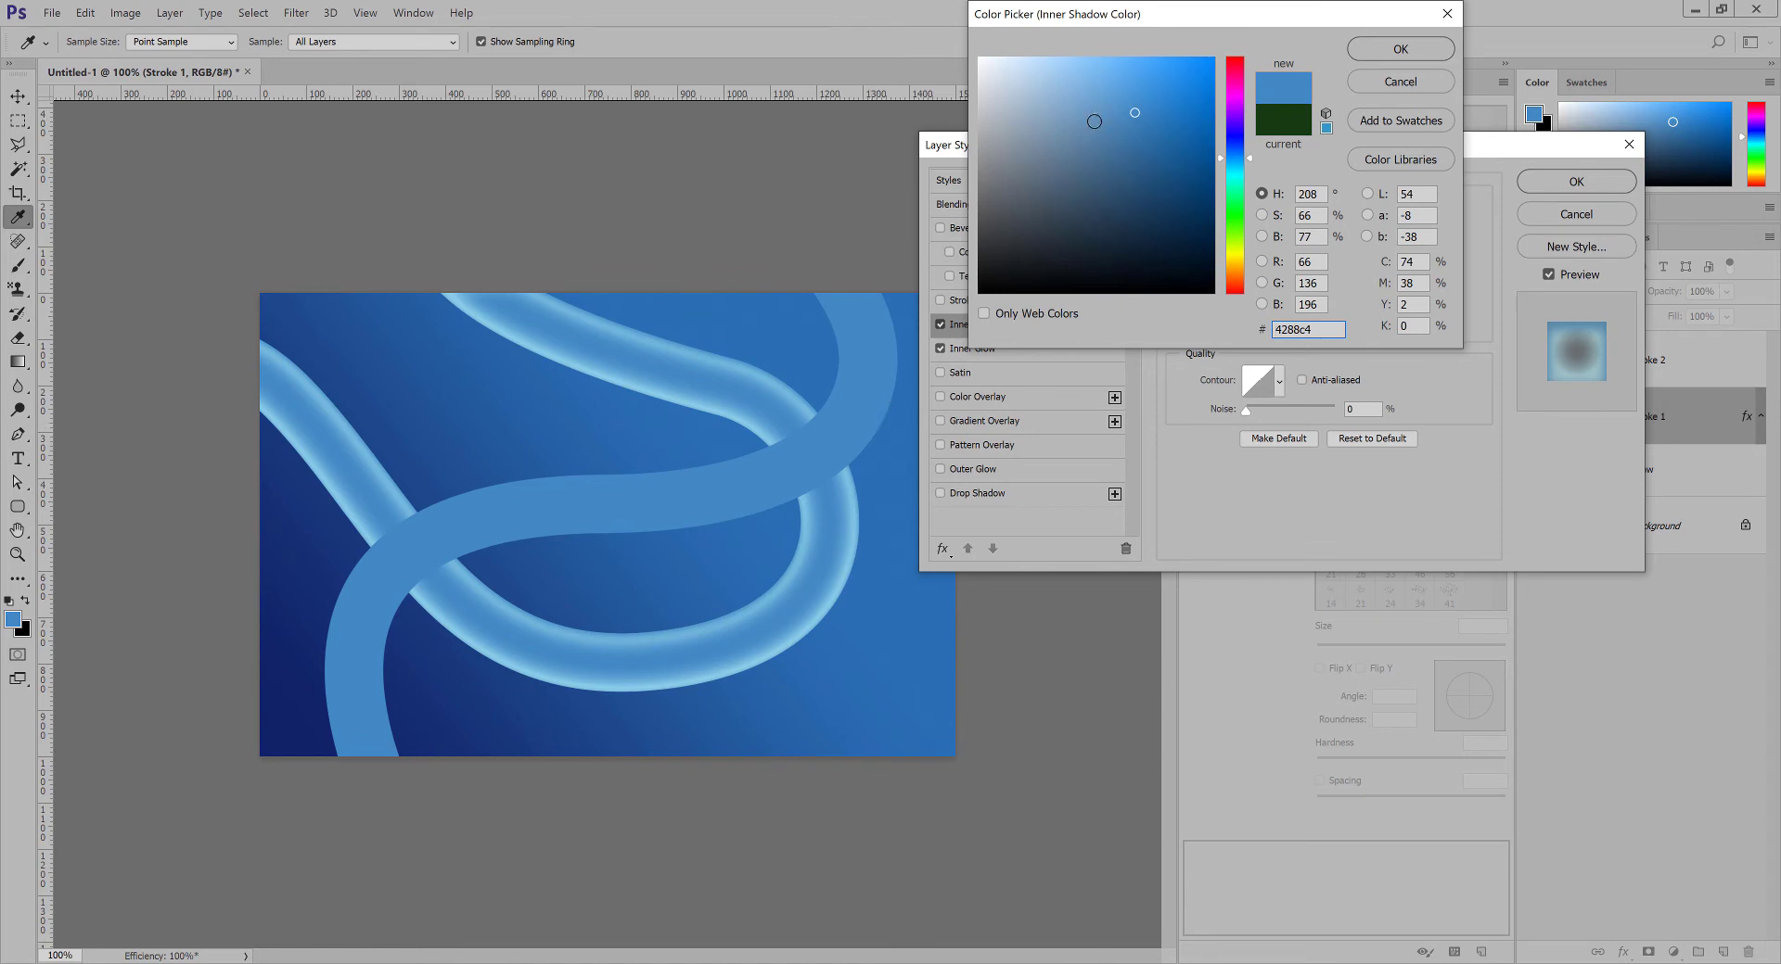
{"action": "left_click", "coordinate": [1400, 50]}
Try the Inner Shadow at distance 21 px and opacity 48%, and turn the effect off.
{"action": "mouse_move", "coordinate": [1255, 288]}
{"action": "left_mouse_down"}
{"action": "mouse_move", "coordinate": [1293, 289]}
{"action": "mouse_move", "coordinate": [1265, 296]}
{"action": "left_mouse_up"}
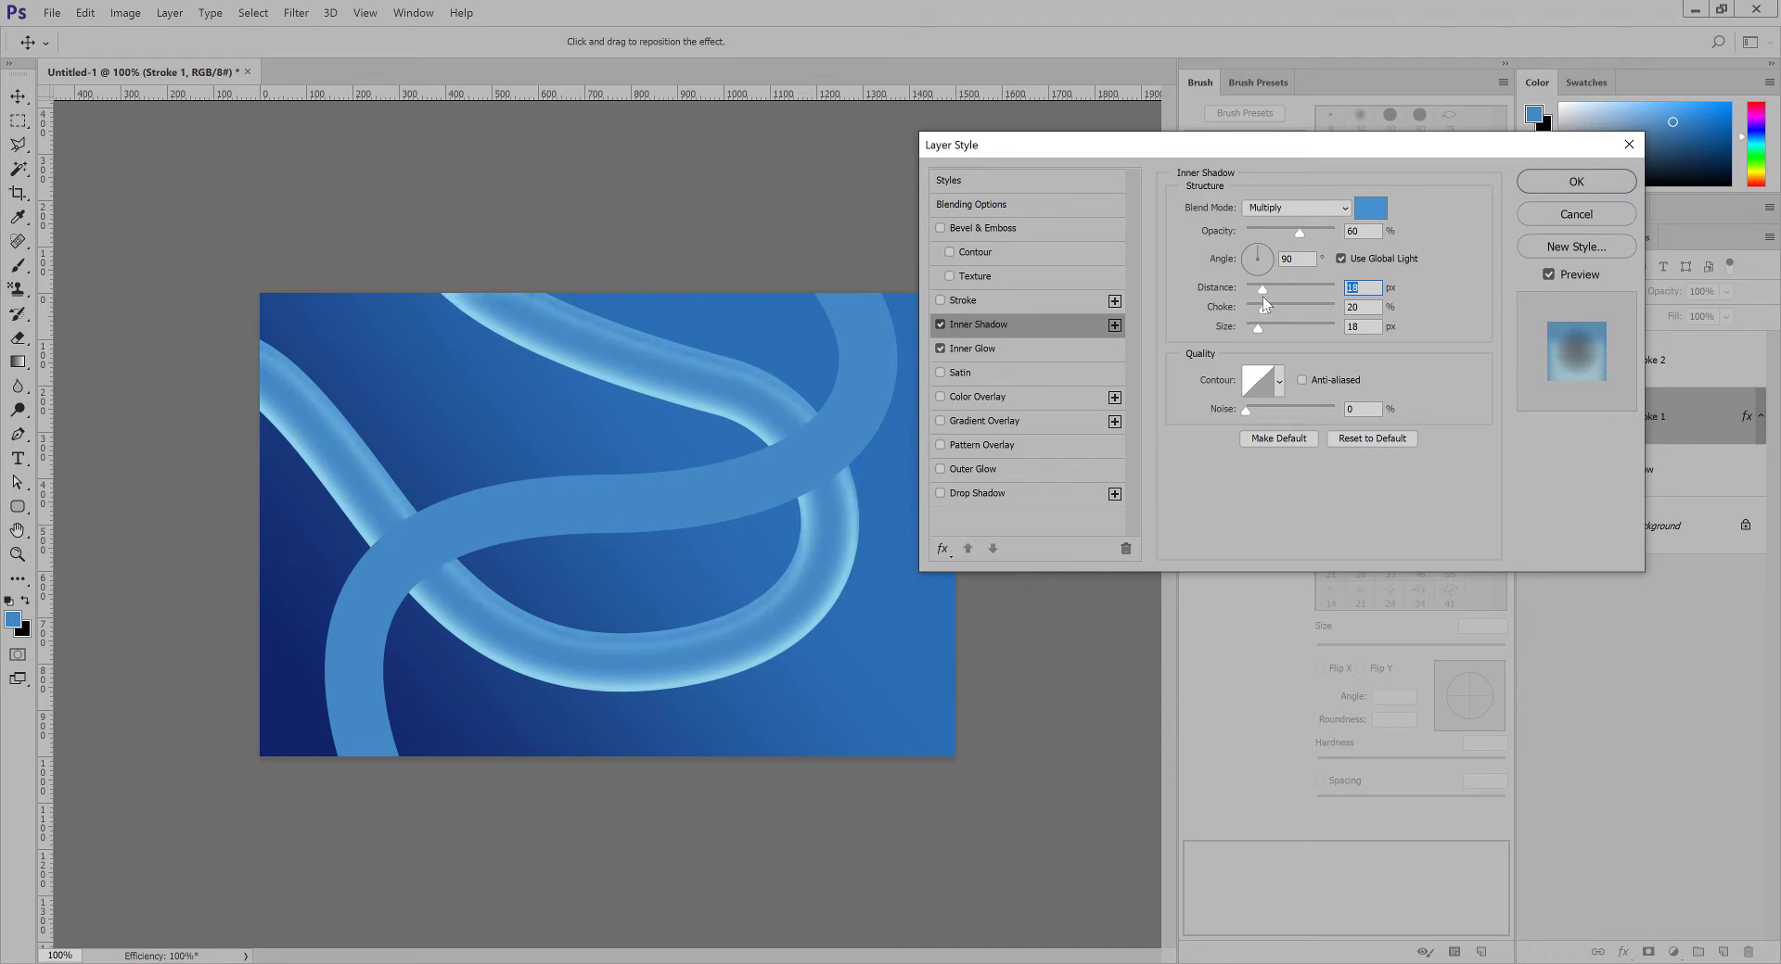
{"action": "left_click_drag", "start_coordinate": [1261, 326], "coordinate": [1265, 287]}
{"action": "left_click_drag", "start_coordinate": [1299, 232], "coordinate": [1281, 234]}
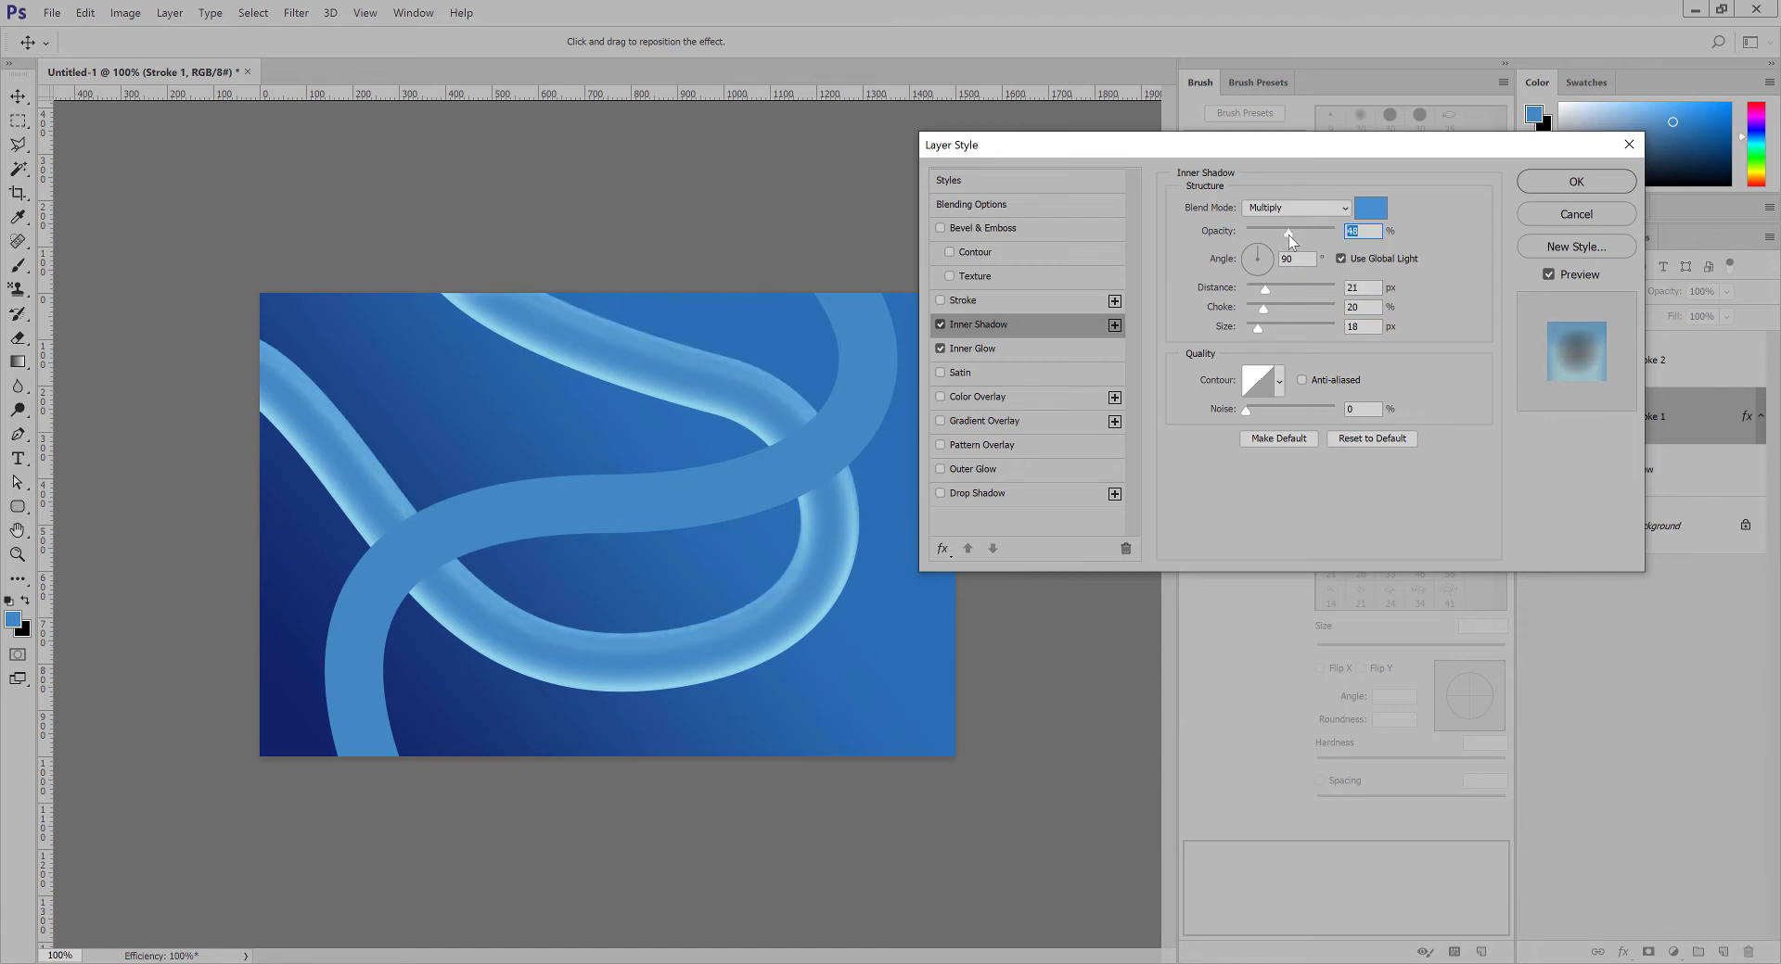
{"action": "left_click", "coordinate": [945, 323]}
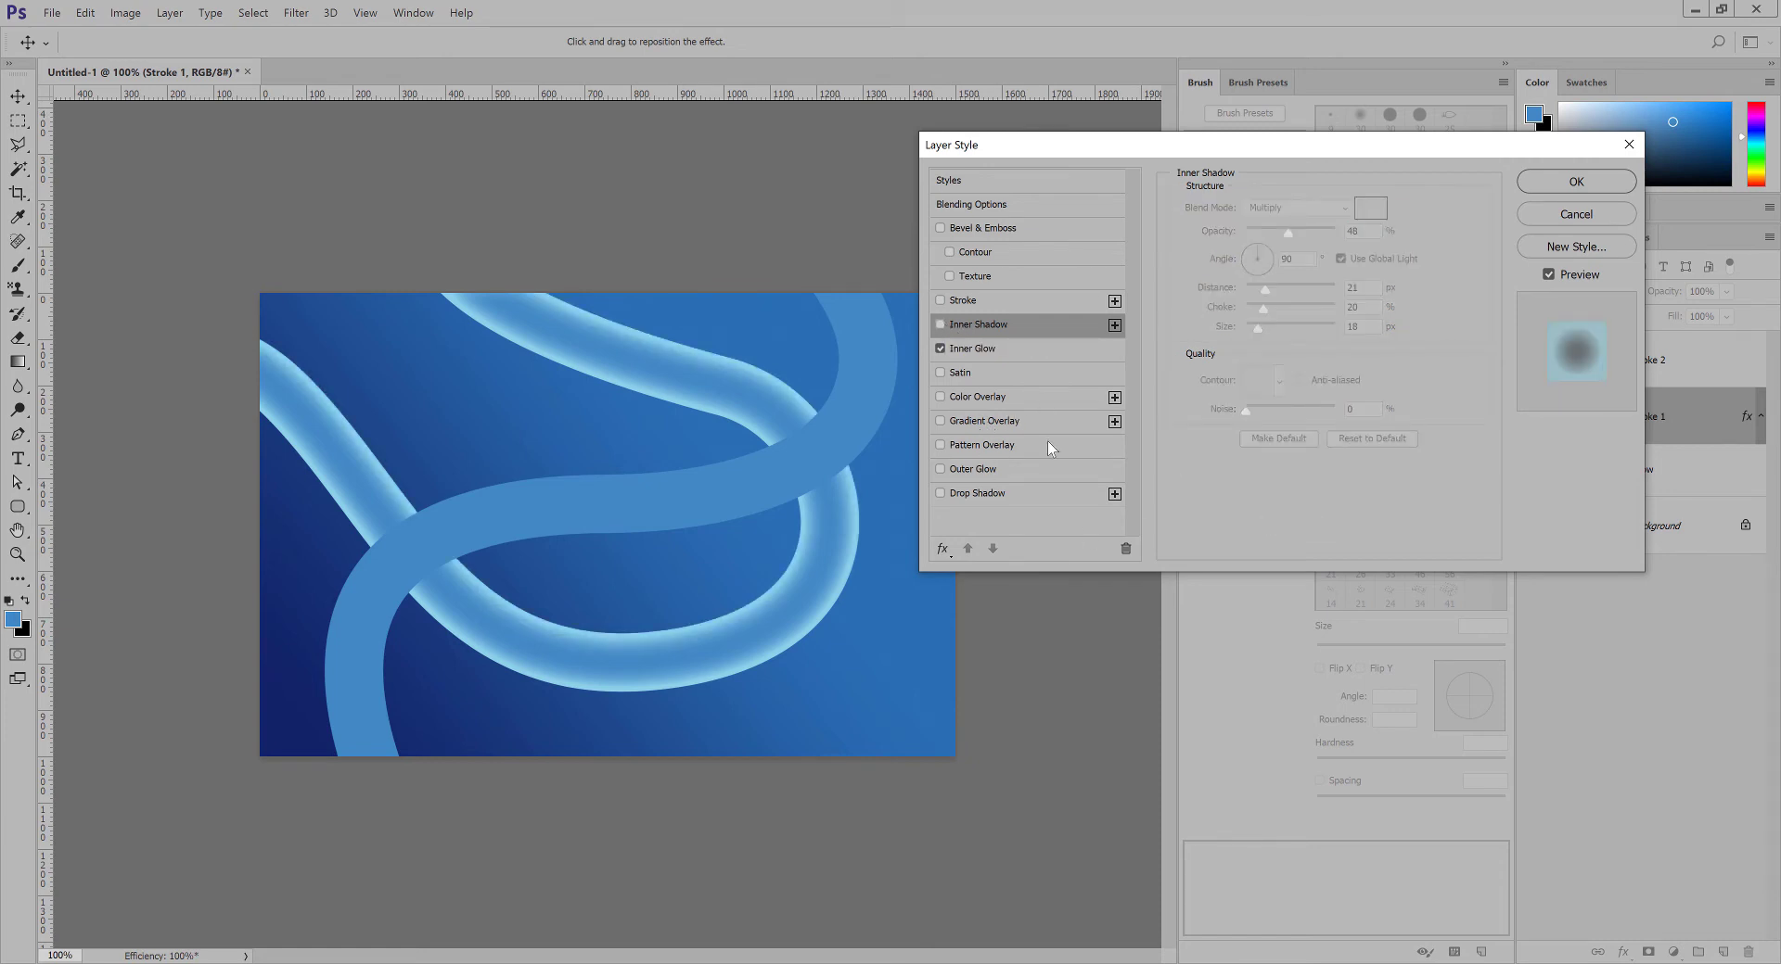
Add a Gradient Overlay to Stroke 1 and base its gradient on the Foreground to Background preset.
{"action": "left_click", "coordinate": [942, 423]}
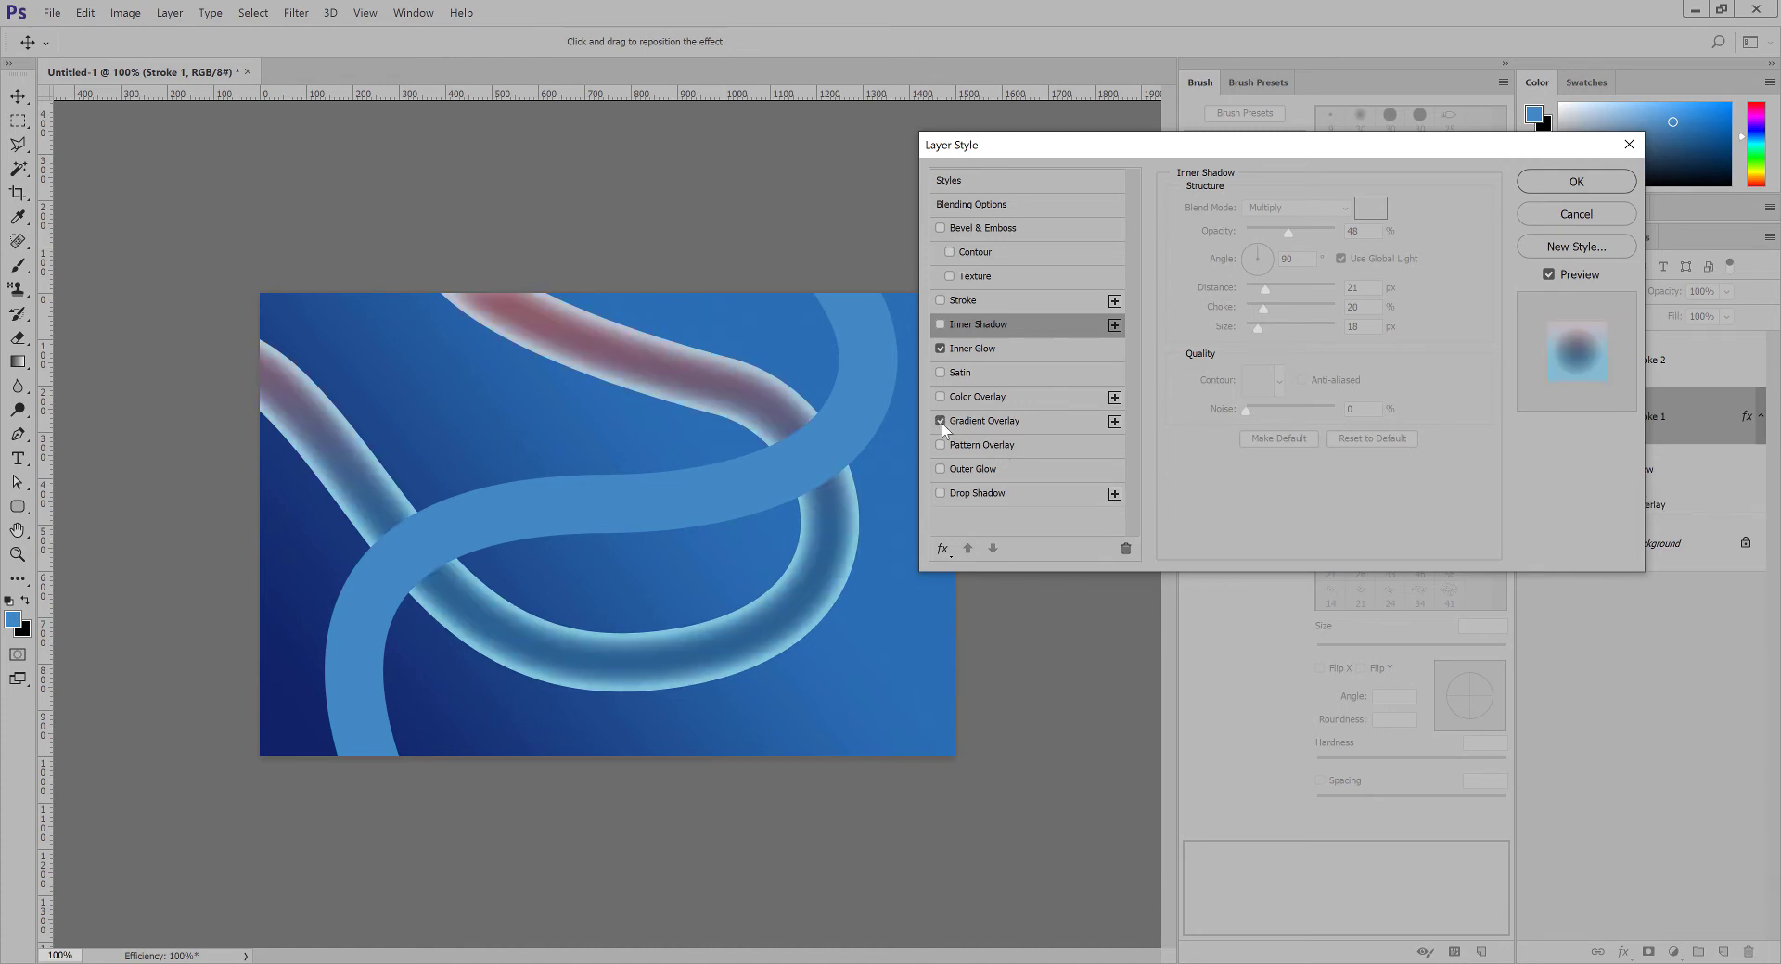
{"action": "left_click", "coordinate": [1077, 430]}
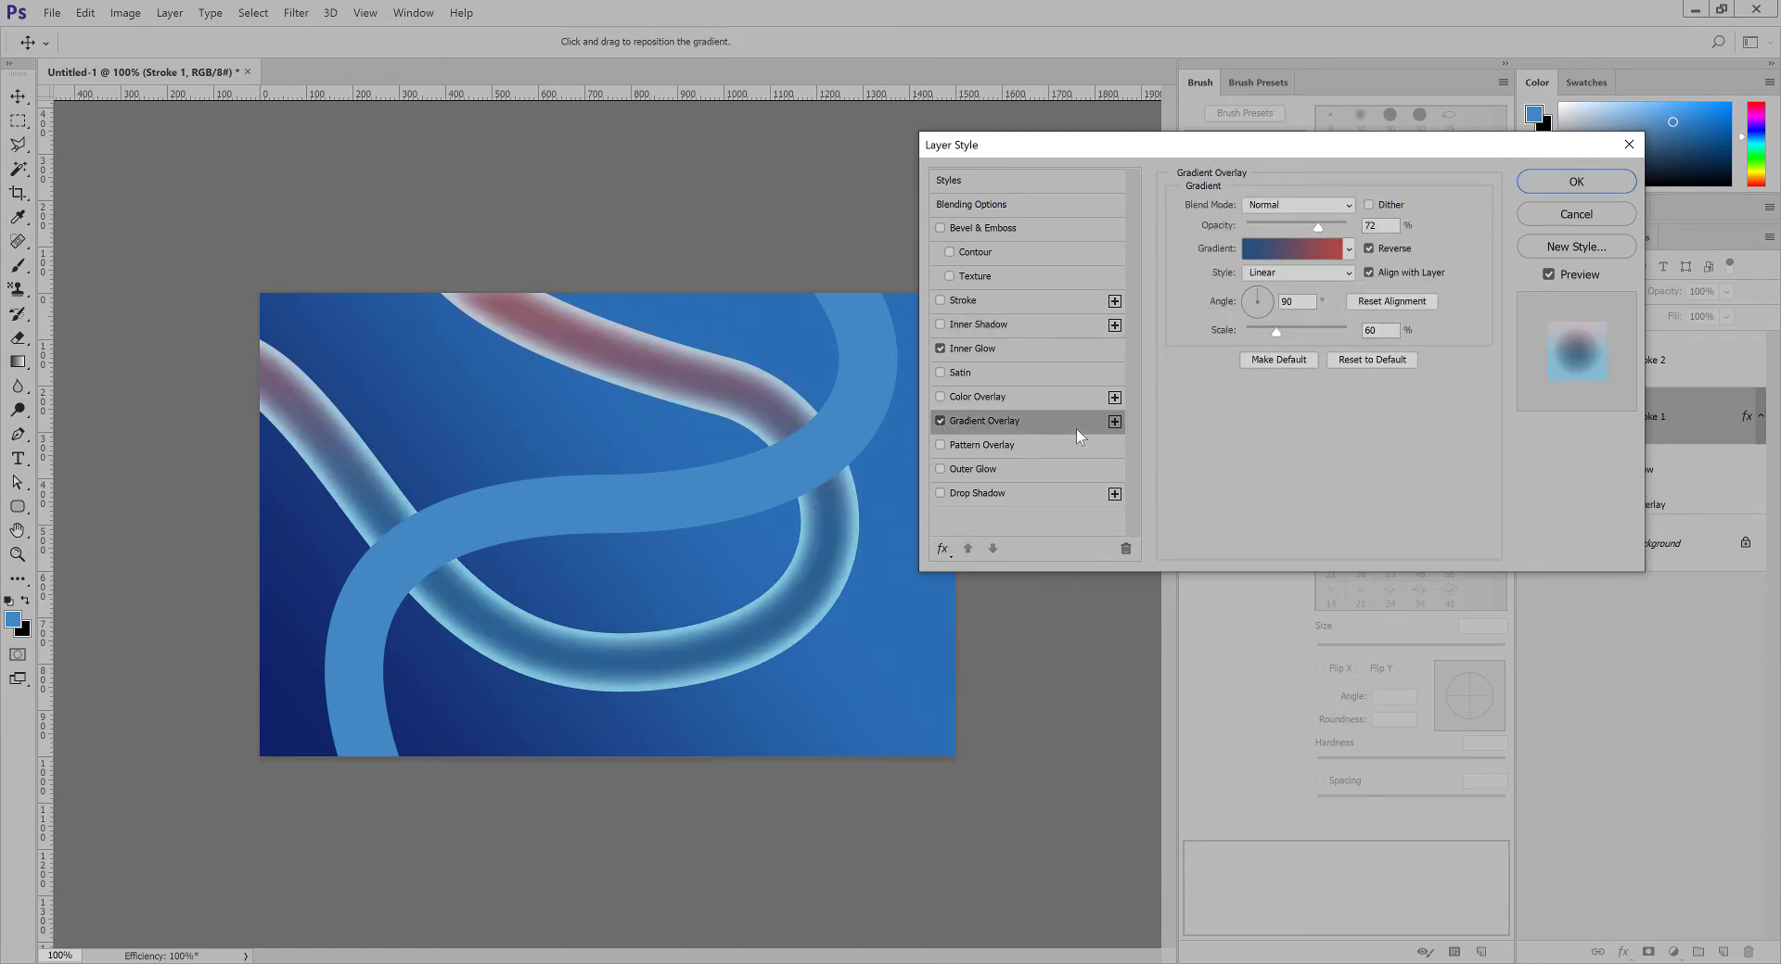
{"action": "left_click", "coordinate": [1292, 249]}
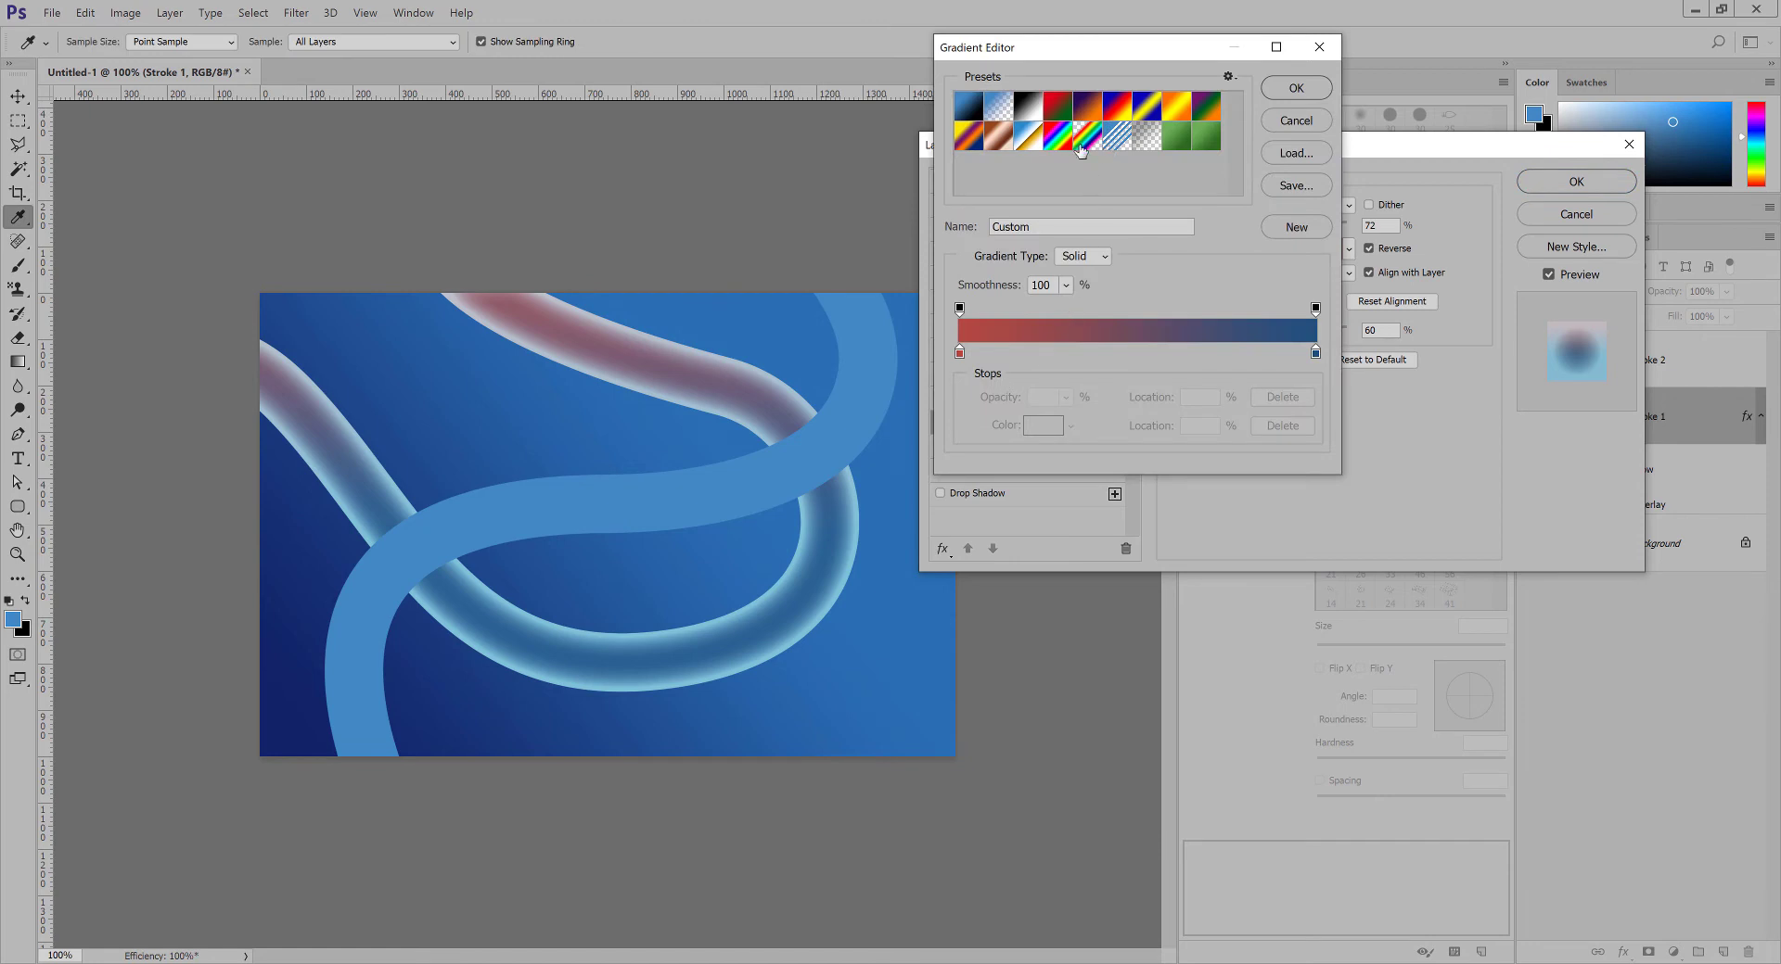
{"action": "left_click", "coordinate": [993, 110]}
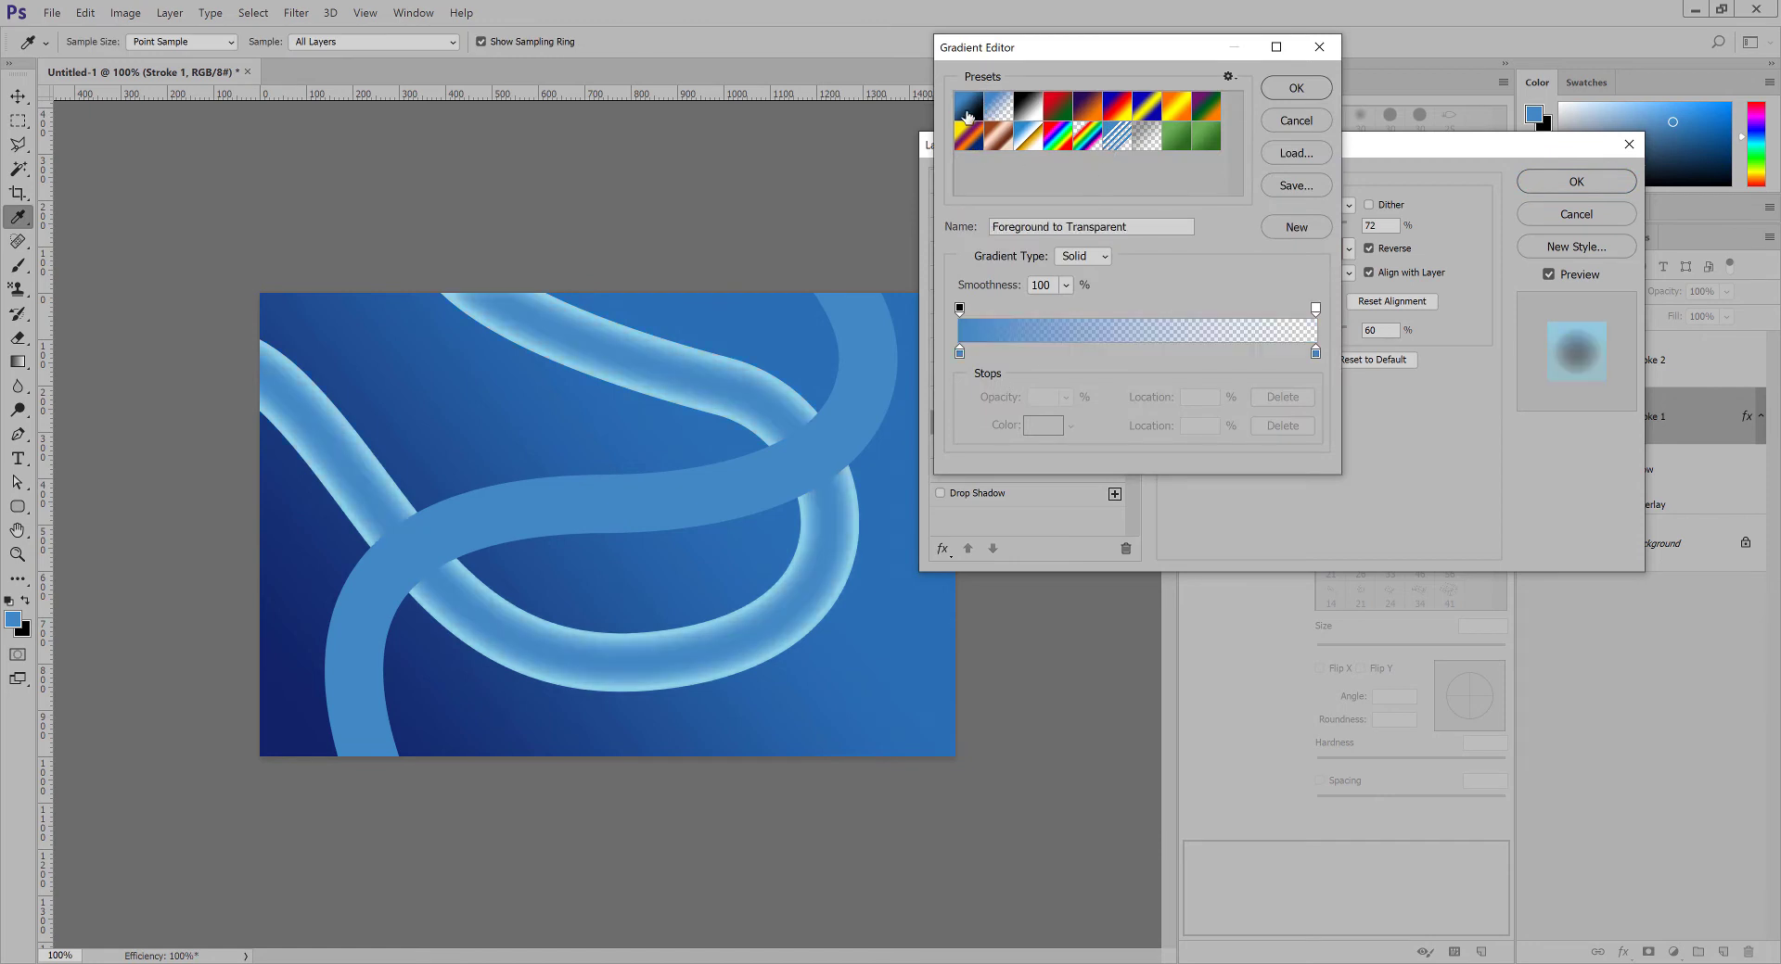
{"action": "left_click", "coordinate": [965, 113]}
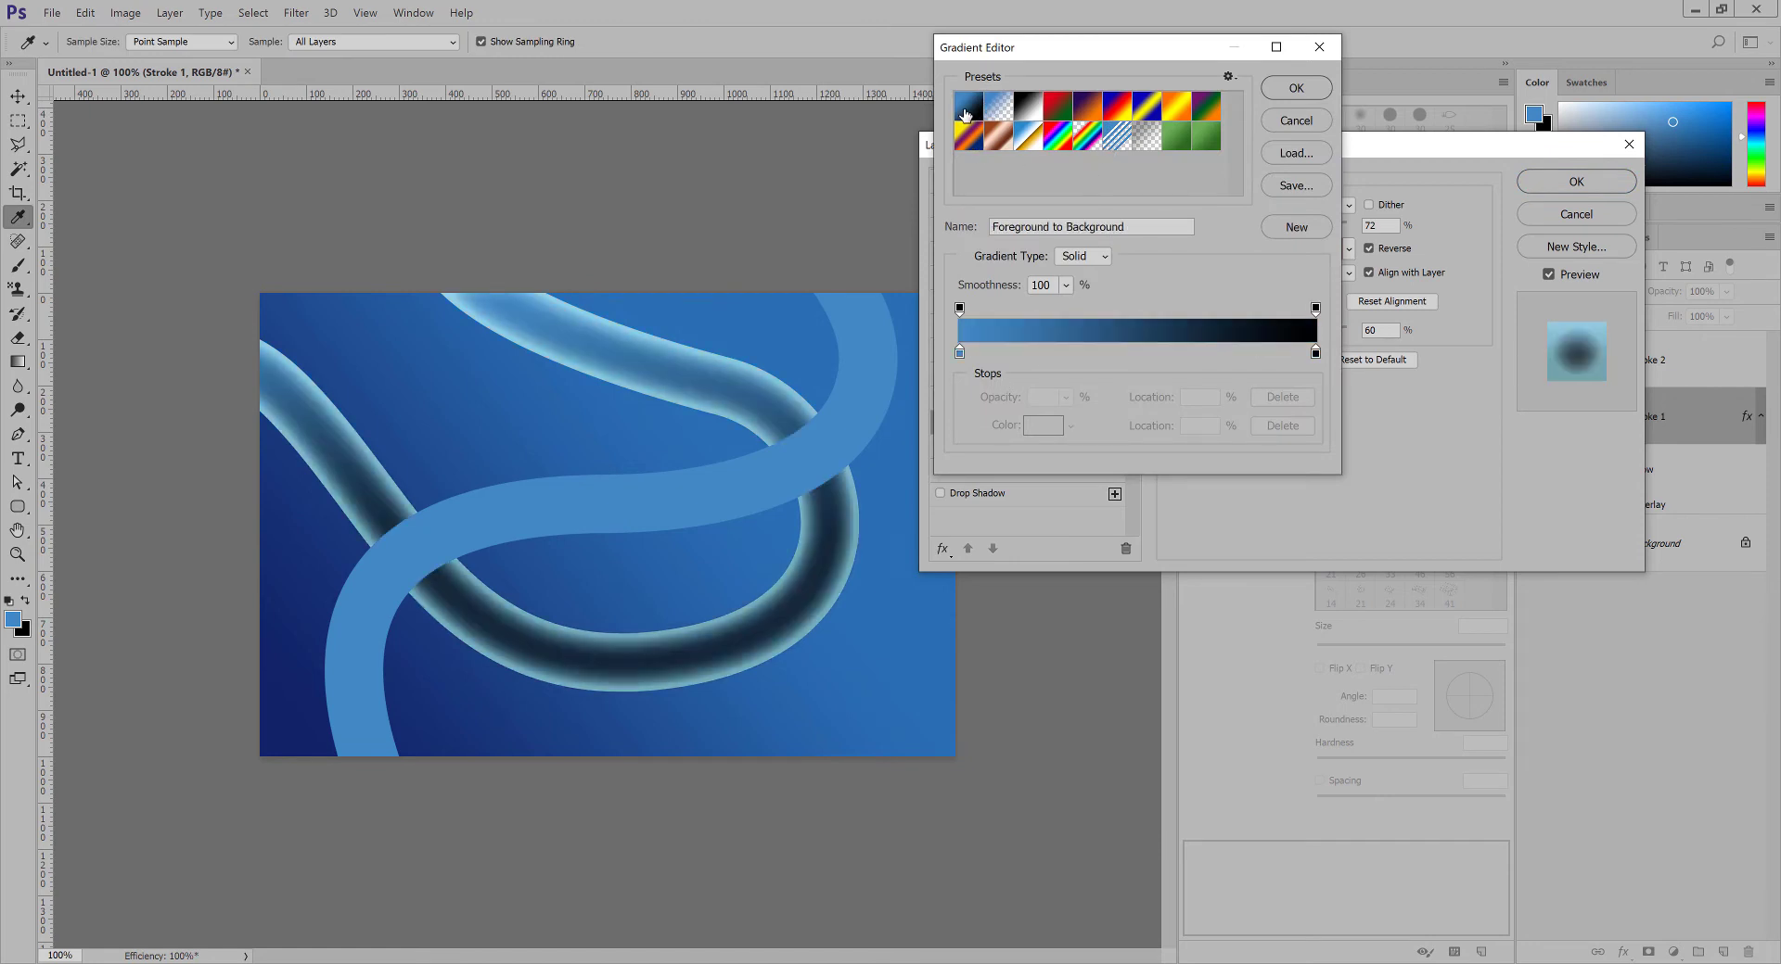
Recolour the gradient's black end stop to dark blue 1b4b7b and accept the gradient.
{"action": "double_click", "coordinate": [1316, 353]}
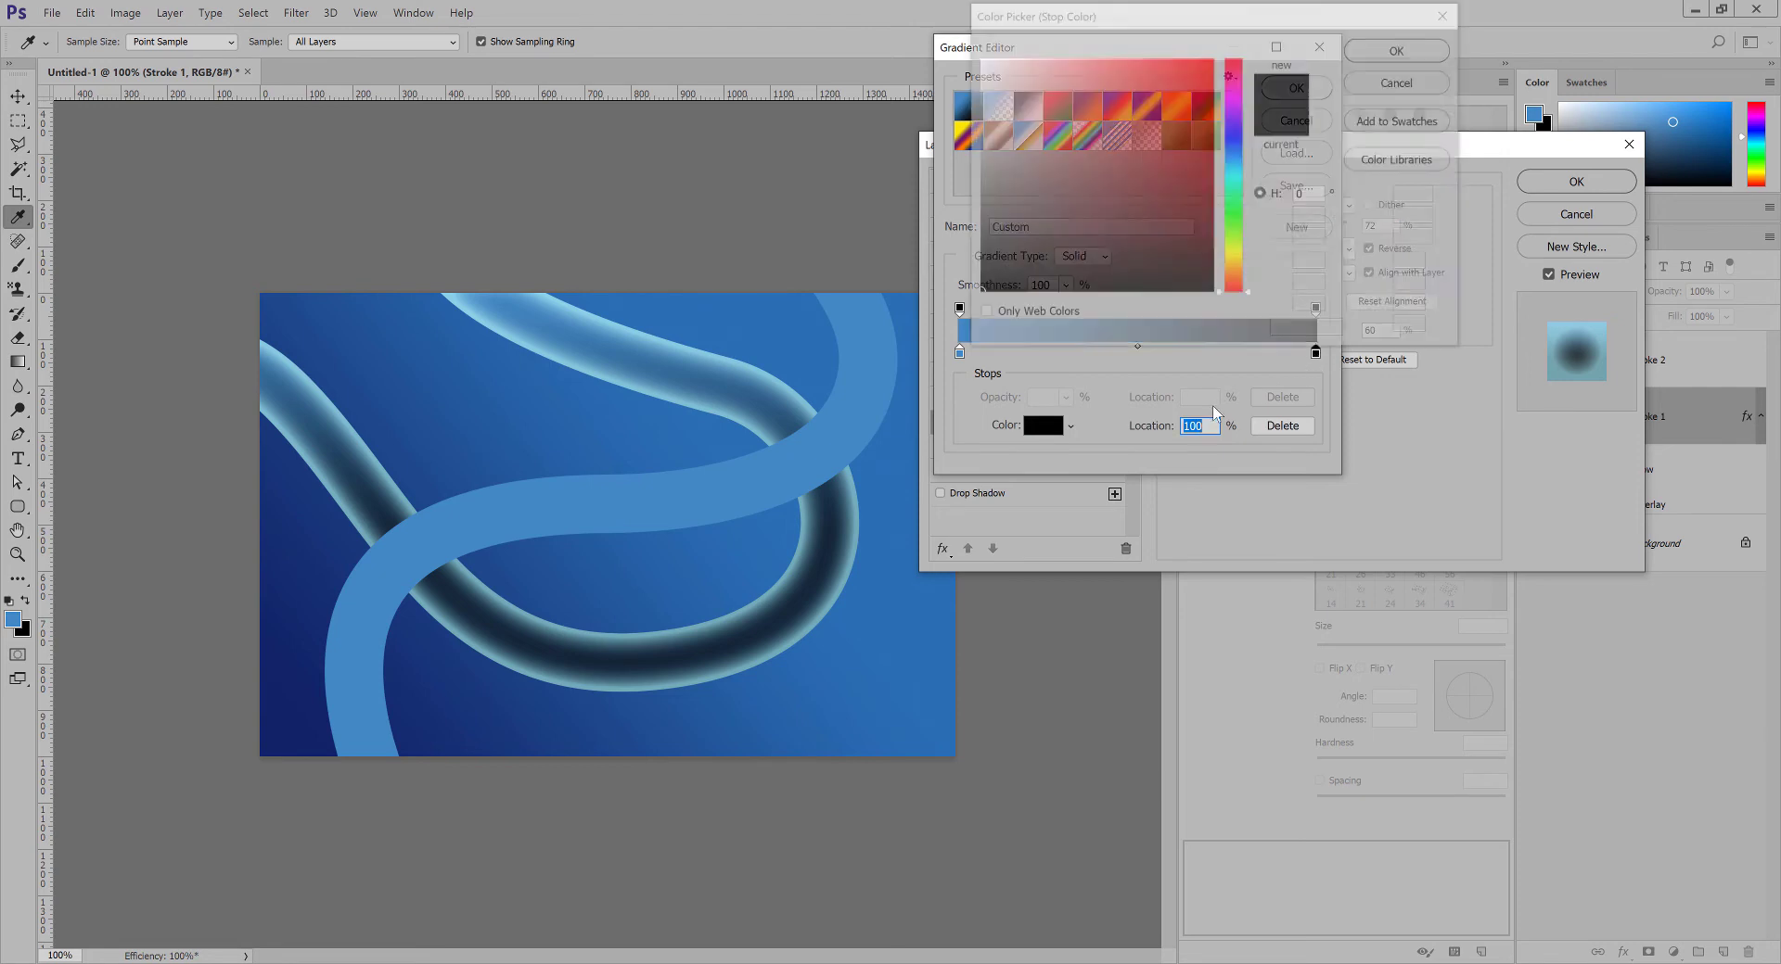
{"action": "left_click", "coordinate": [911, 443]}
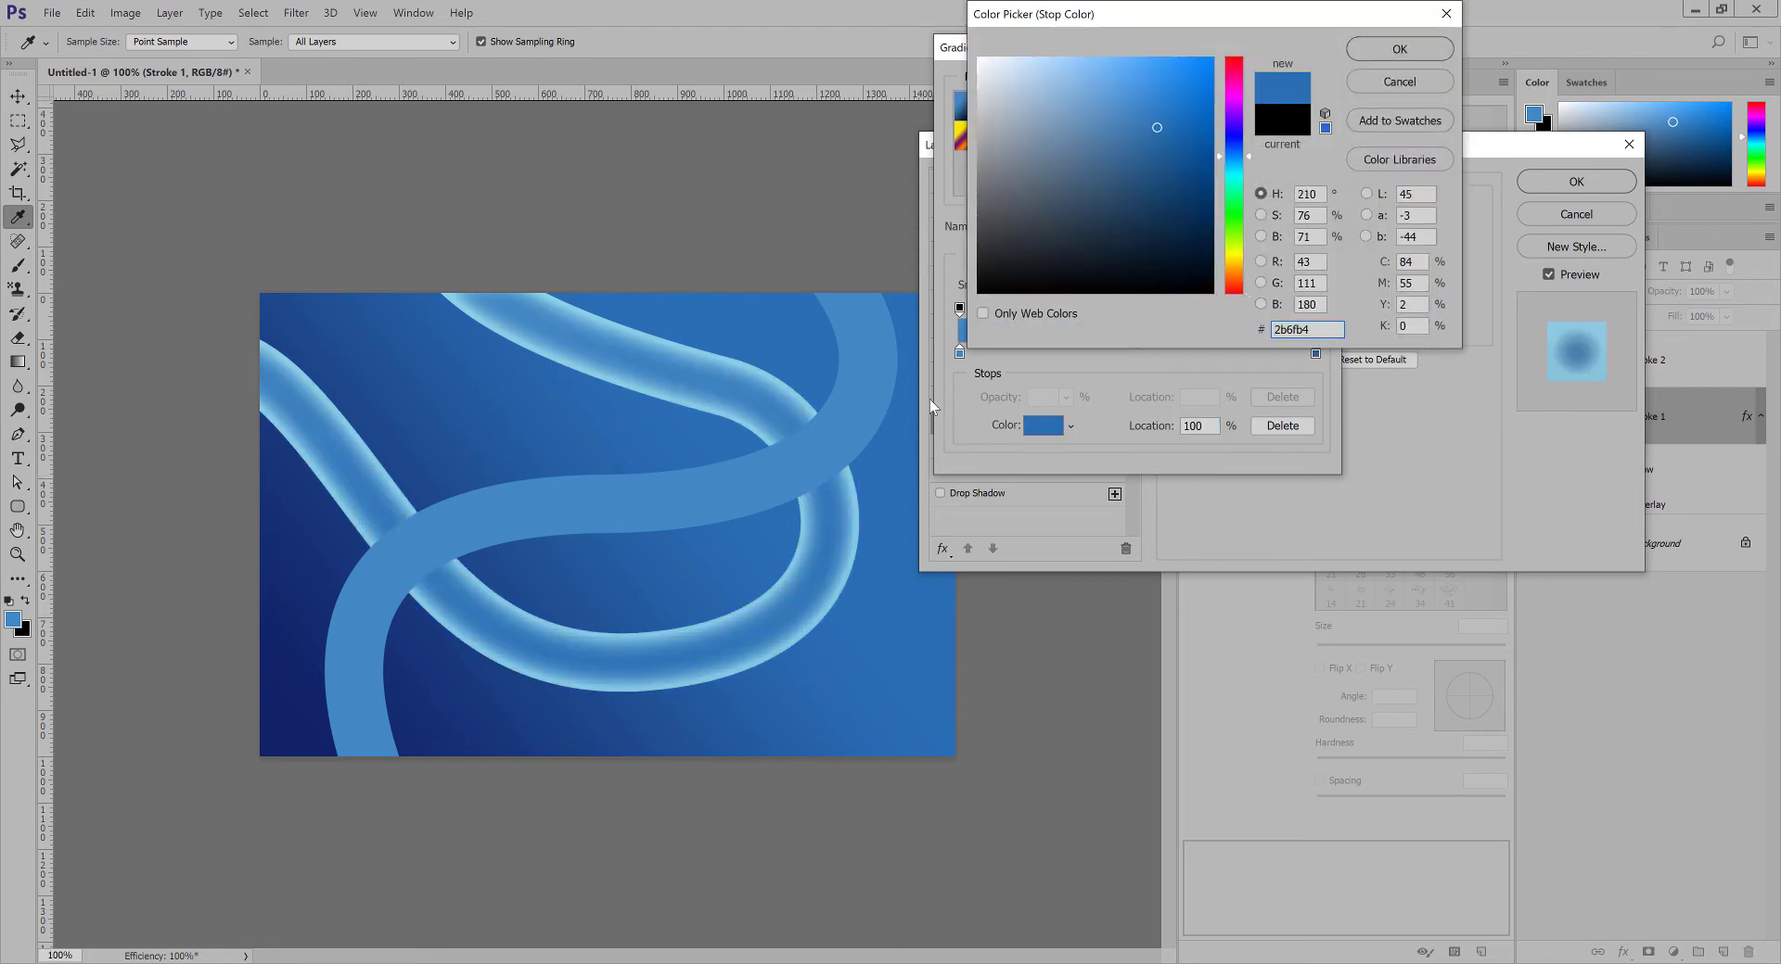
{"action": "left_click_drag", "start_coordinate": [1156, 129], "coordinate": [1156, 185]}
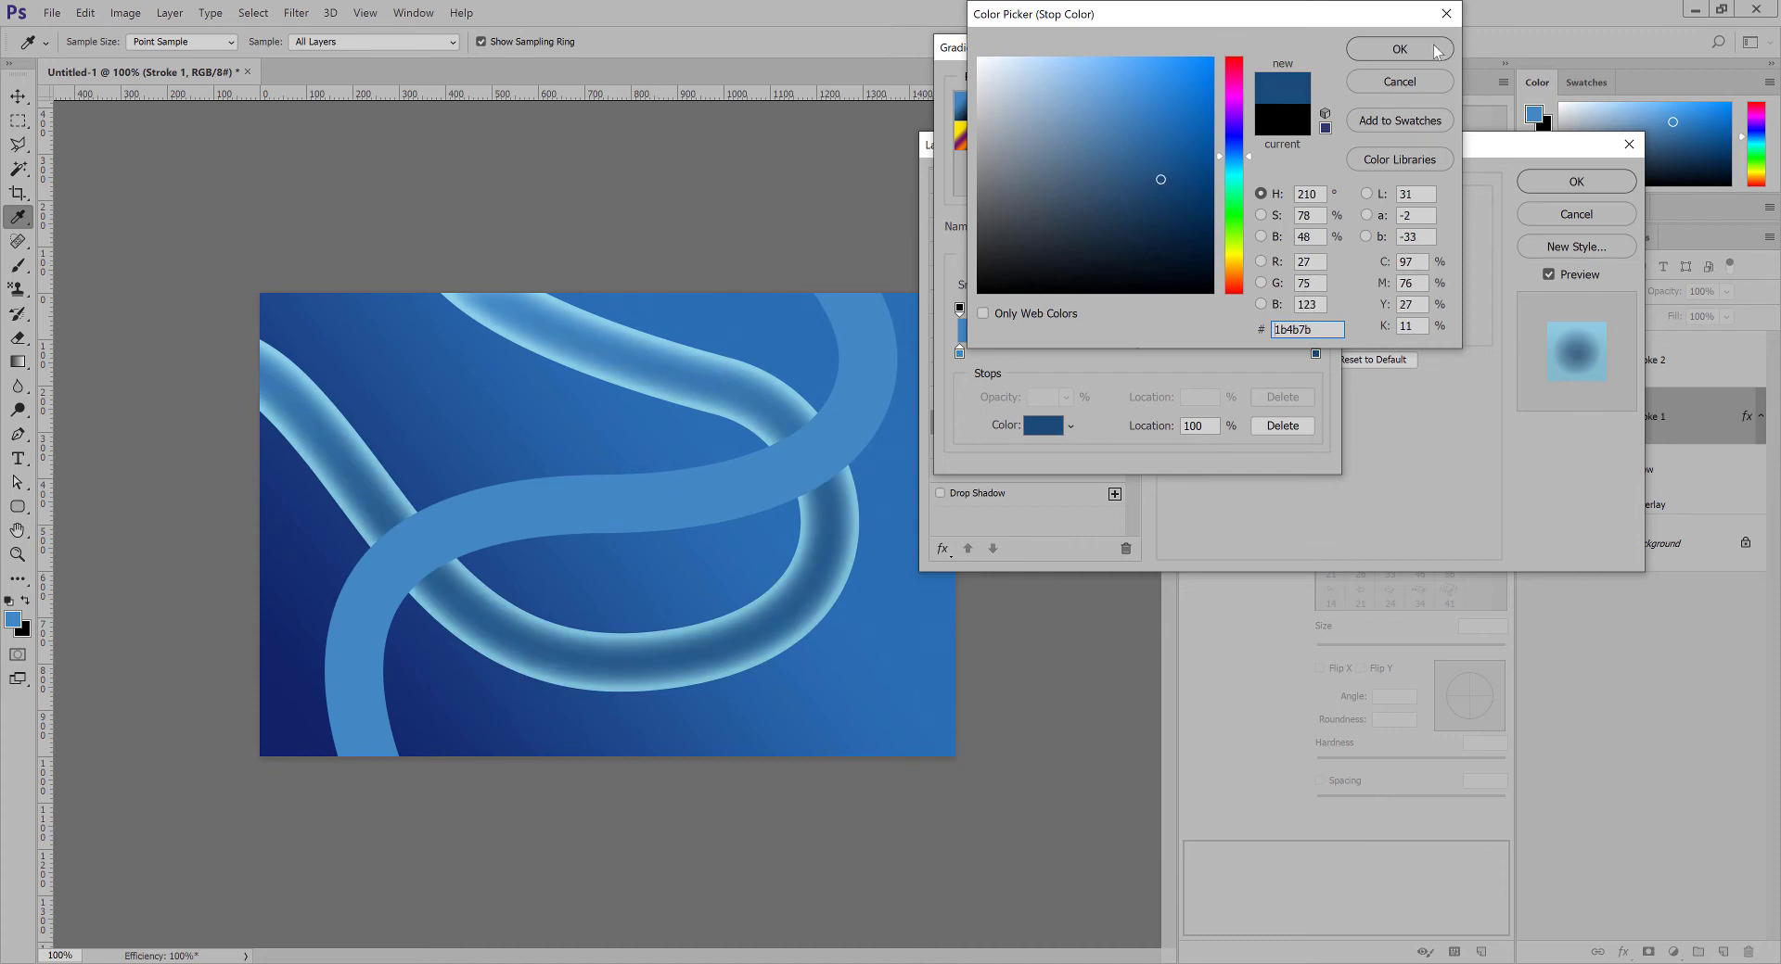
{"action": "left_click", "coordinate": [1436, 50]}
{"action": "left_click", "coordinate": [1295, 93]}
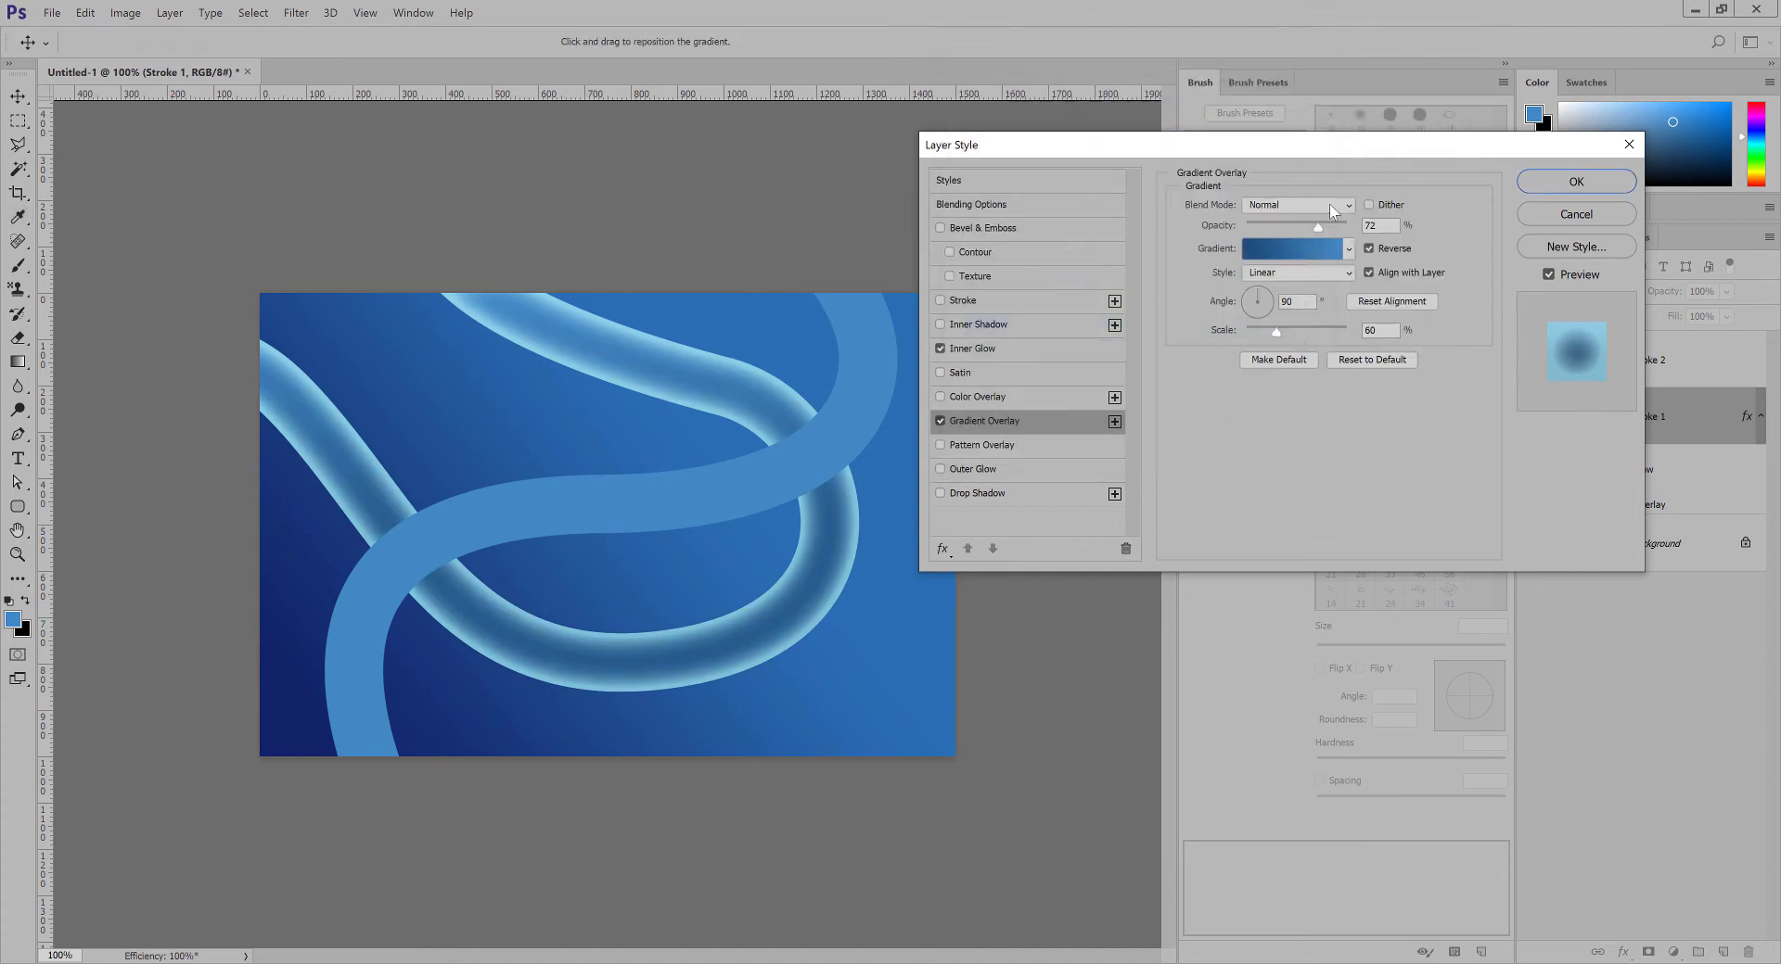
Set the Gradient Overlay scale to 100% and its opacity to 44%.
{"action": "mouse_move", "coordinate": [1317, 325]}
{"action": "left_mouse_down"}
{"action": "mouse_move", "coordinate": [1241, 329]}
{"action": "mouse_move", "coordinate": [1310, 324]}
{"action": "left_mouse_up"}
{"action": "left_click_drag", "start_coordinate": [1316, 230], "coordinate": [1291, 234]}
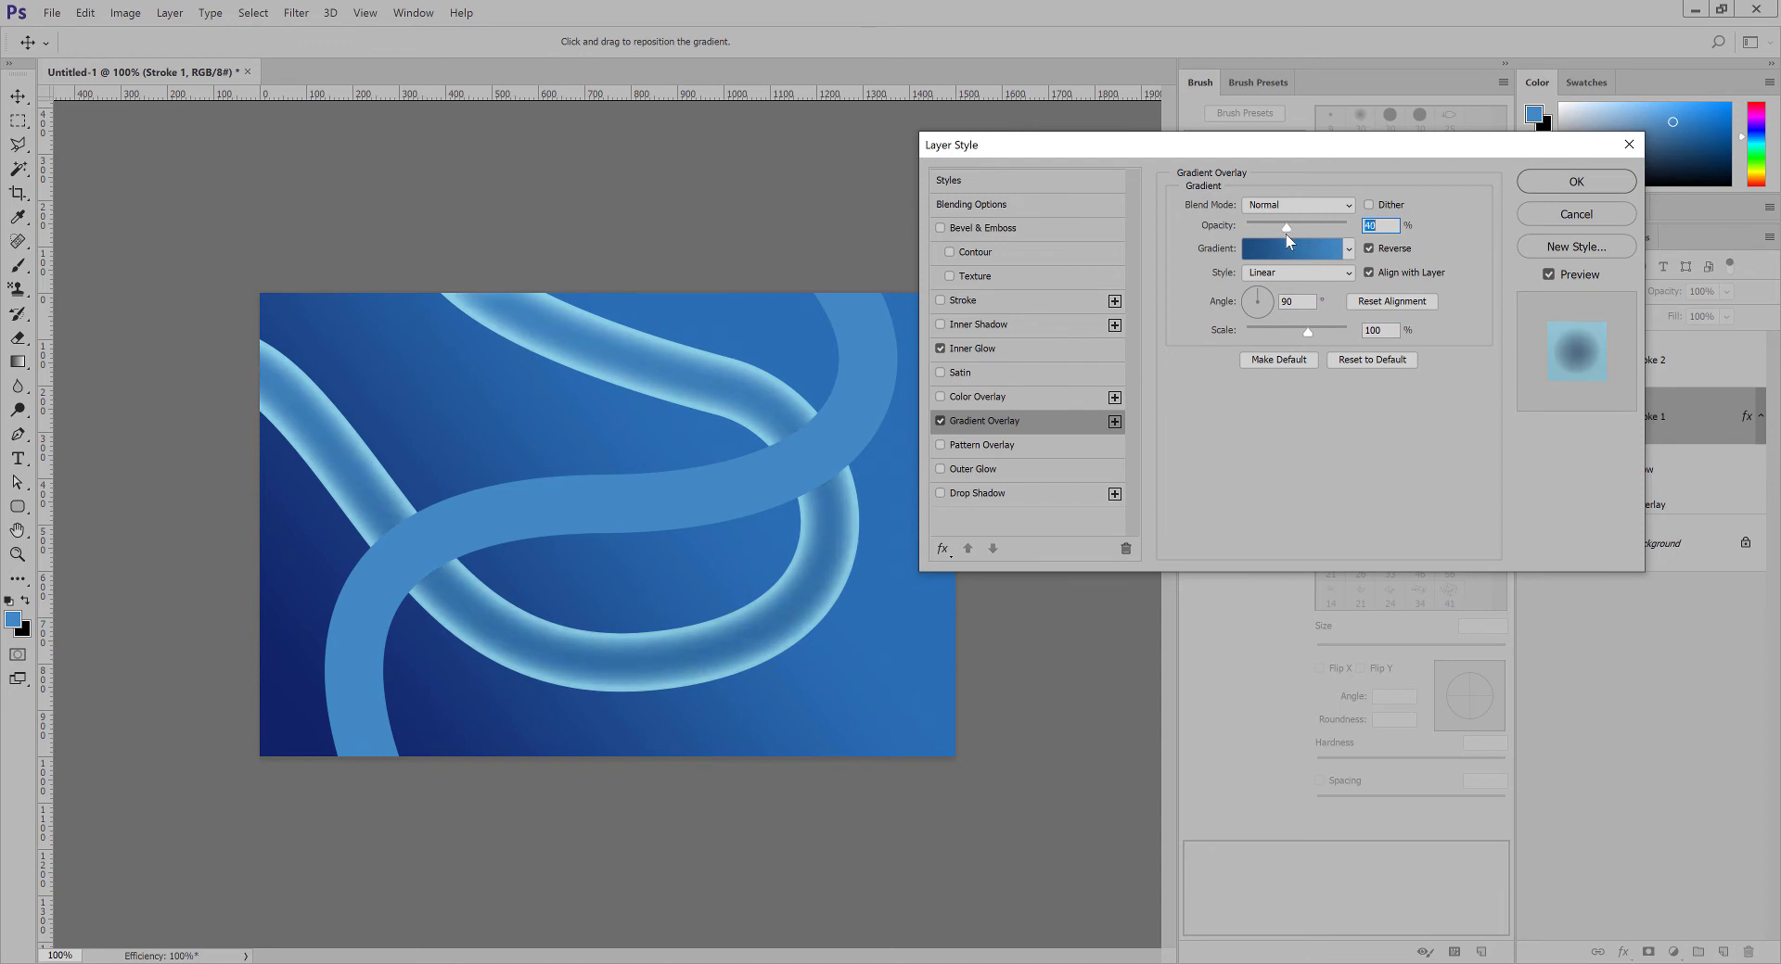
{"action": "mouse_move", "coordinate": [1281, 234]}
{"action": "left_mouse_down"}
{"action": "mouse_move", "coordinate": [1315, 231]}
{"action": "mouse_move", "coordinate": [1289, 232]}
{"action": "left_mouse_up"}
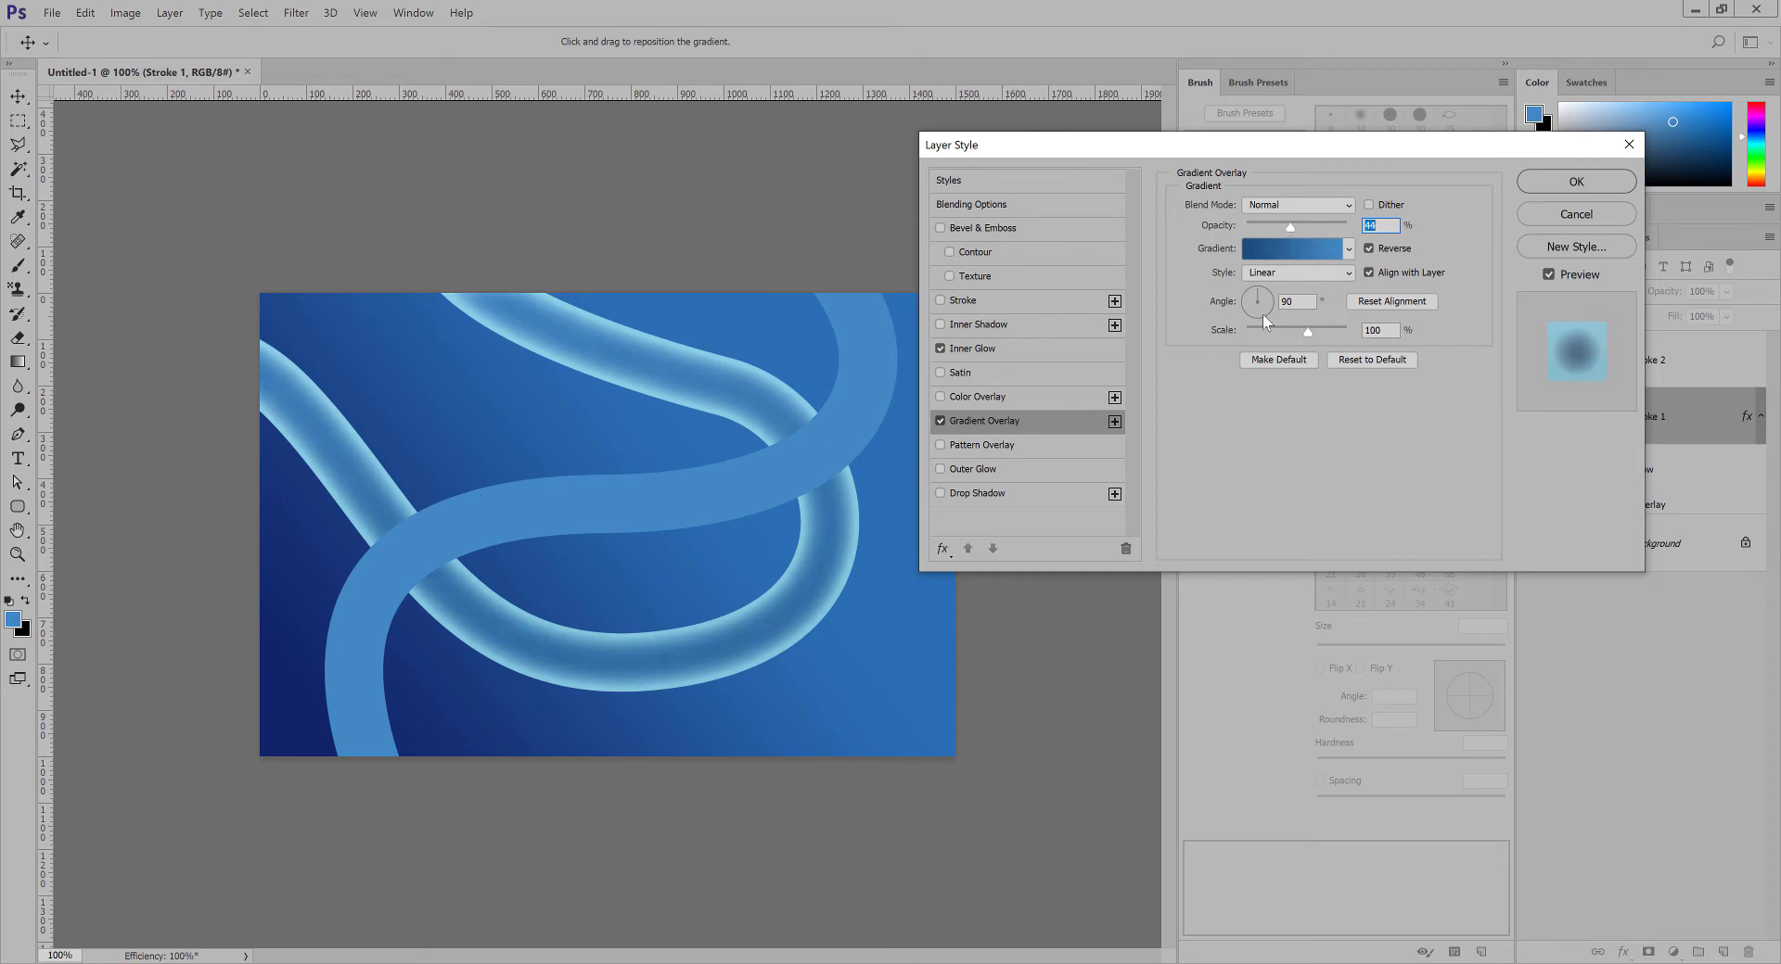
Compare the Stroke 1 band with and without the Gradient Overlay, leaving the effect enabled.
{"action": "left_click", "coordinate": [939, 421]}
{"action": "left_click", "coordinate": [940, 422]}
{"action": "left_click", "coordinate": [938, 421]}
{"action": "left_click", "coordinate": [939, 421]}
{"action": "left_click", "coordinate": [939, 421]}
{"action": "left_click", "coordinate": [939, 421]}
Move the overlay gradient's light blue stop to location 47% and apply the layer style to Stroke 1.
{"action": "left_click", "coordinate": [1291, 248]}
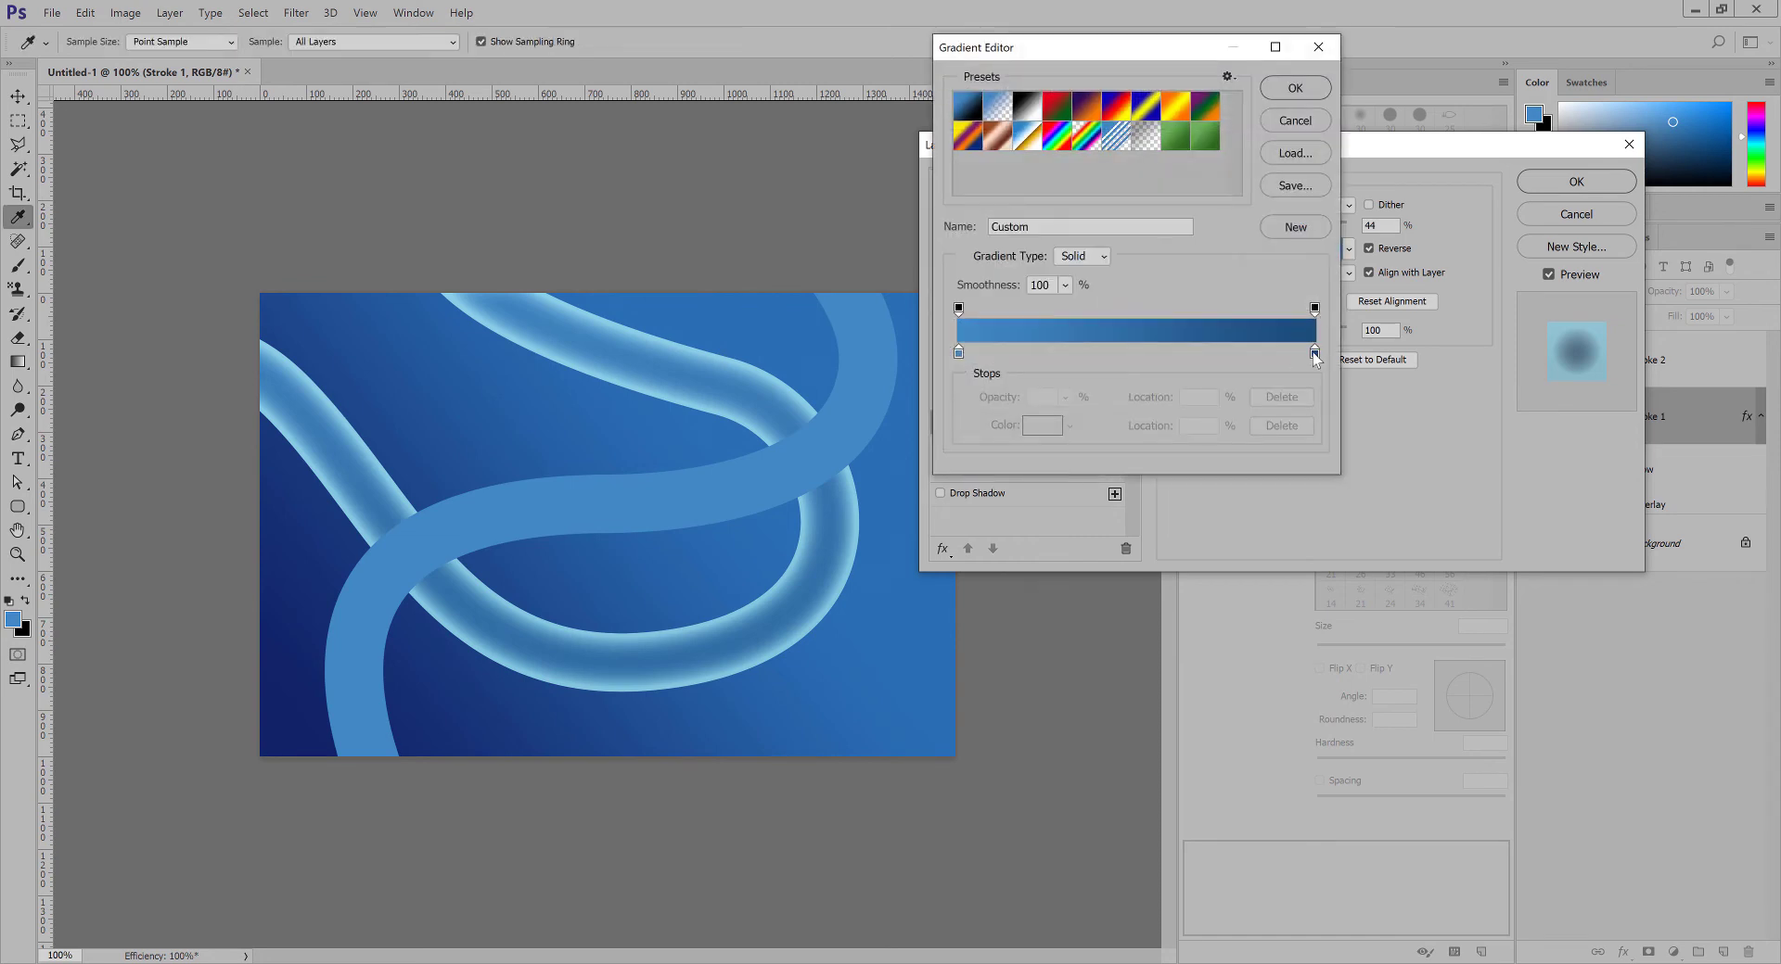
{"action": "left_click_drag", "start_coordinate": [959, 353], "coordinate": [1125, 354]}
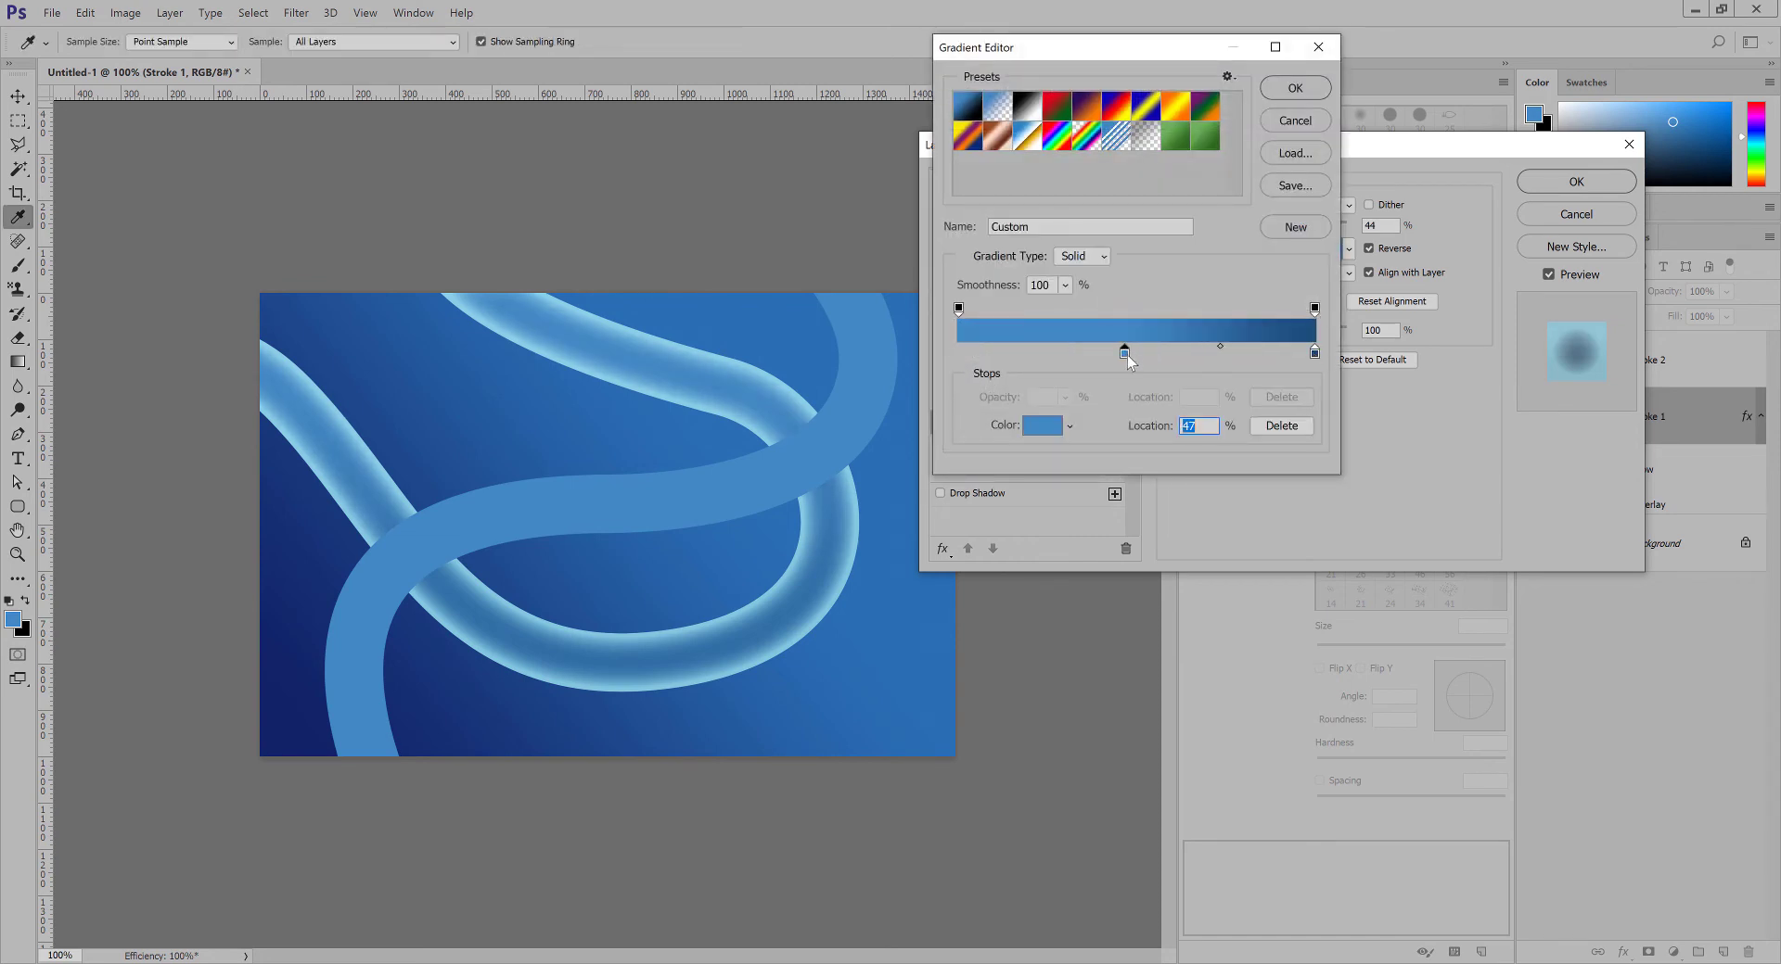
{"action": "left_click", "coordinate": [1301, 93]}
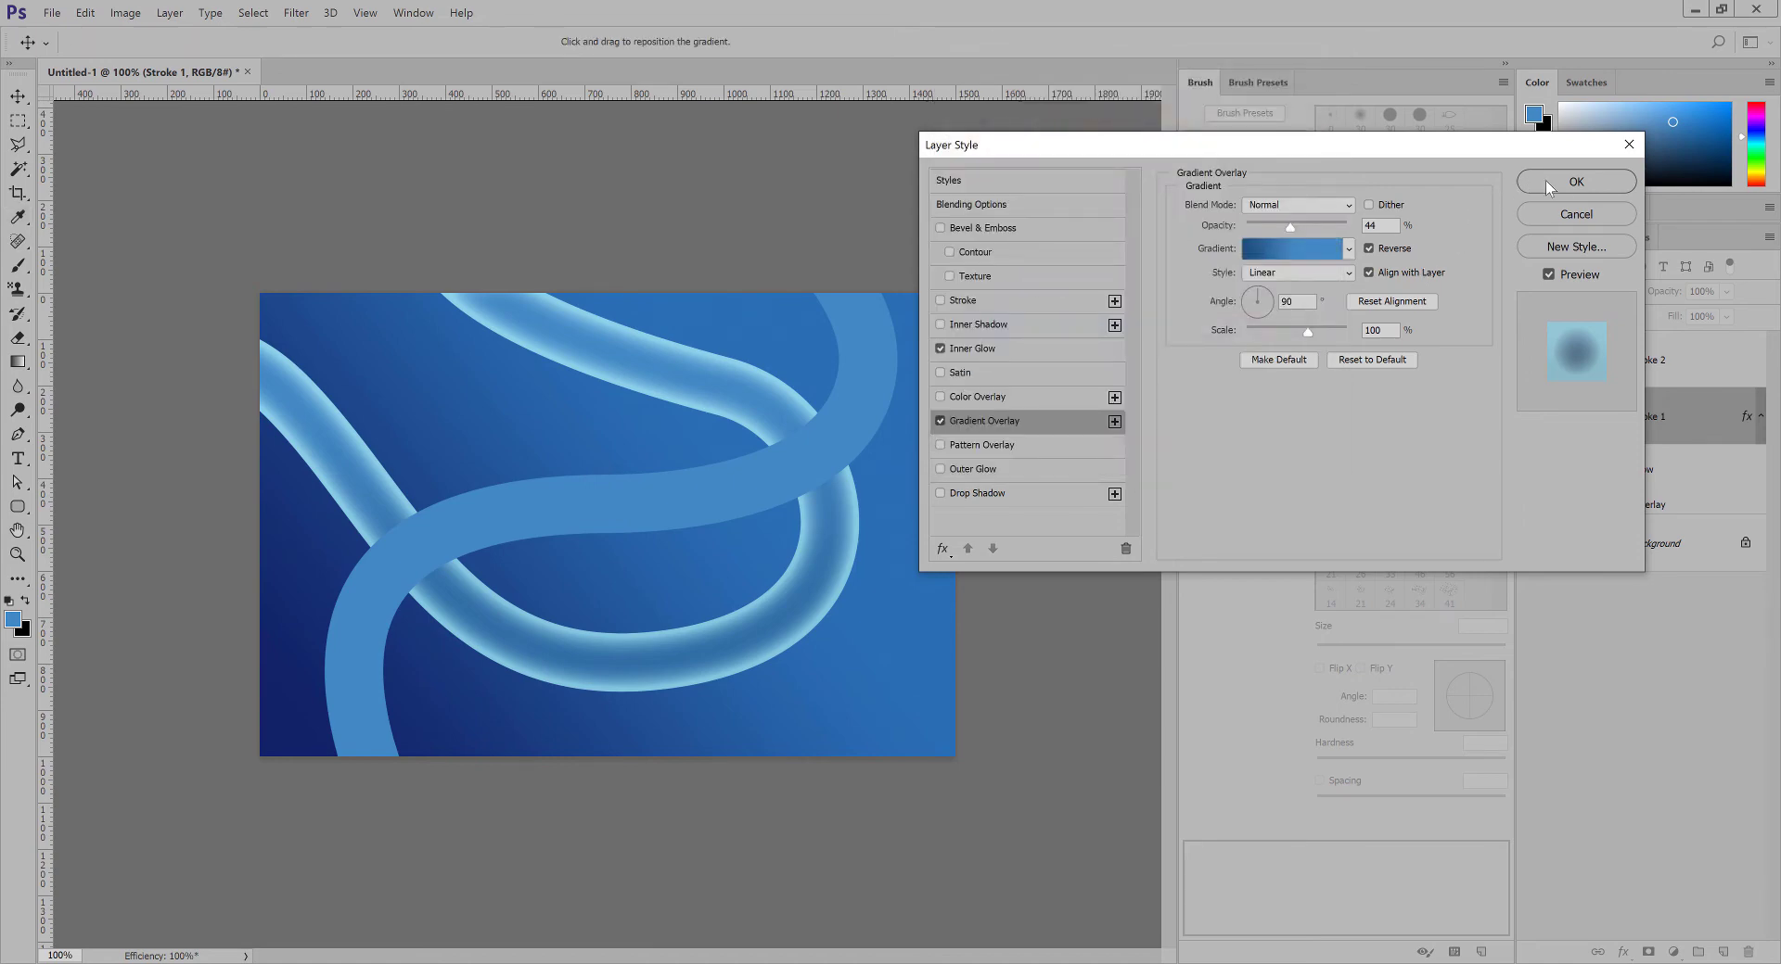
{"action": "left_click", "coordinate": [1575, 181]}
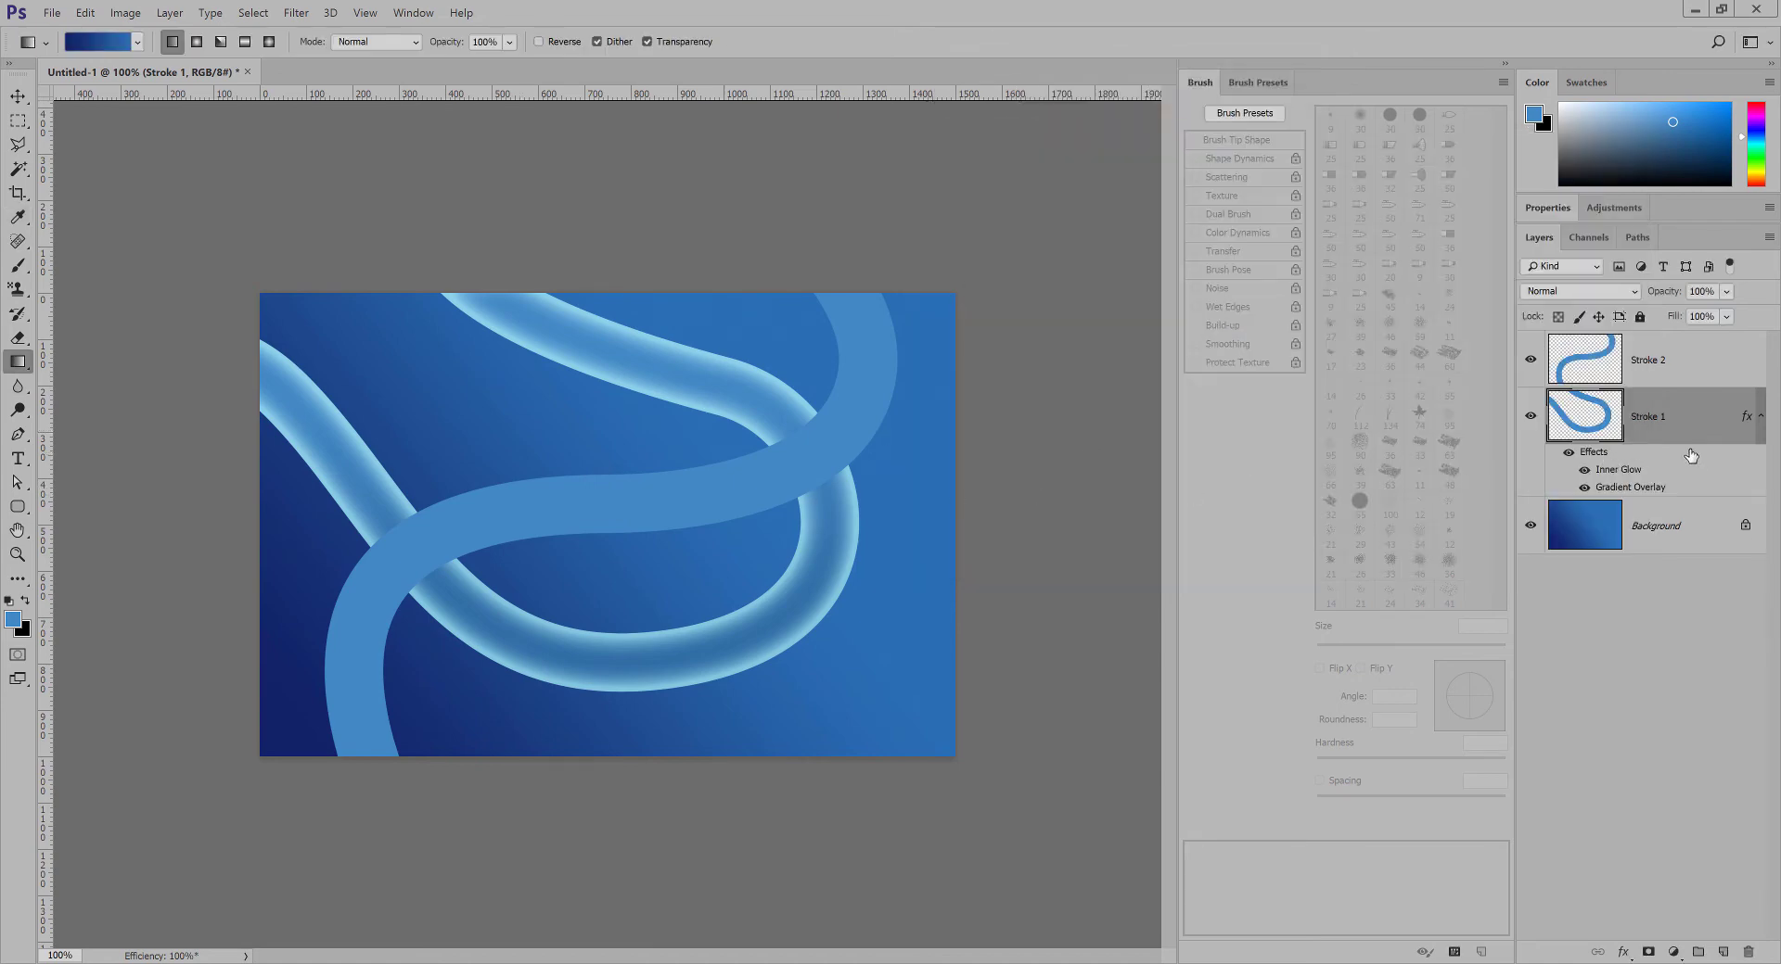
Copy the layer style of Stroke 1 and paste it onto Stroke 2.
{"action": "right_click", "coordinate": [1687, 418]}
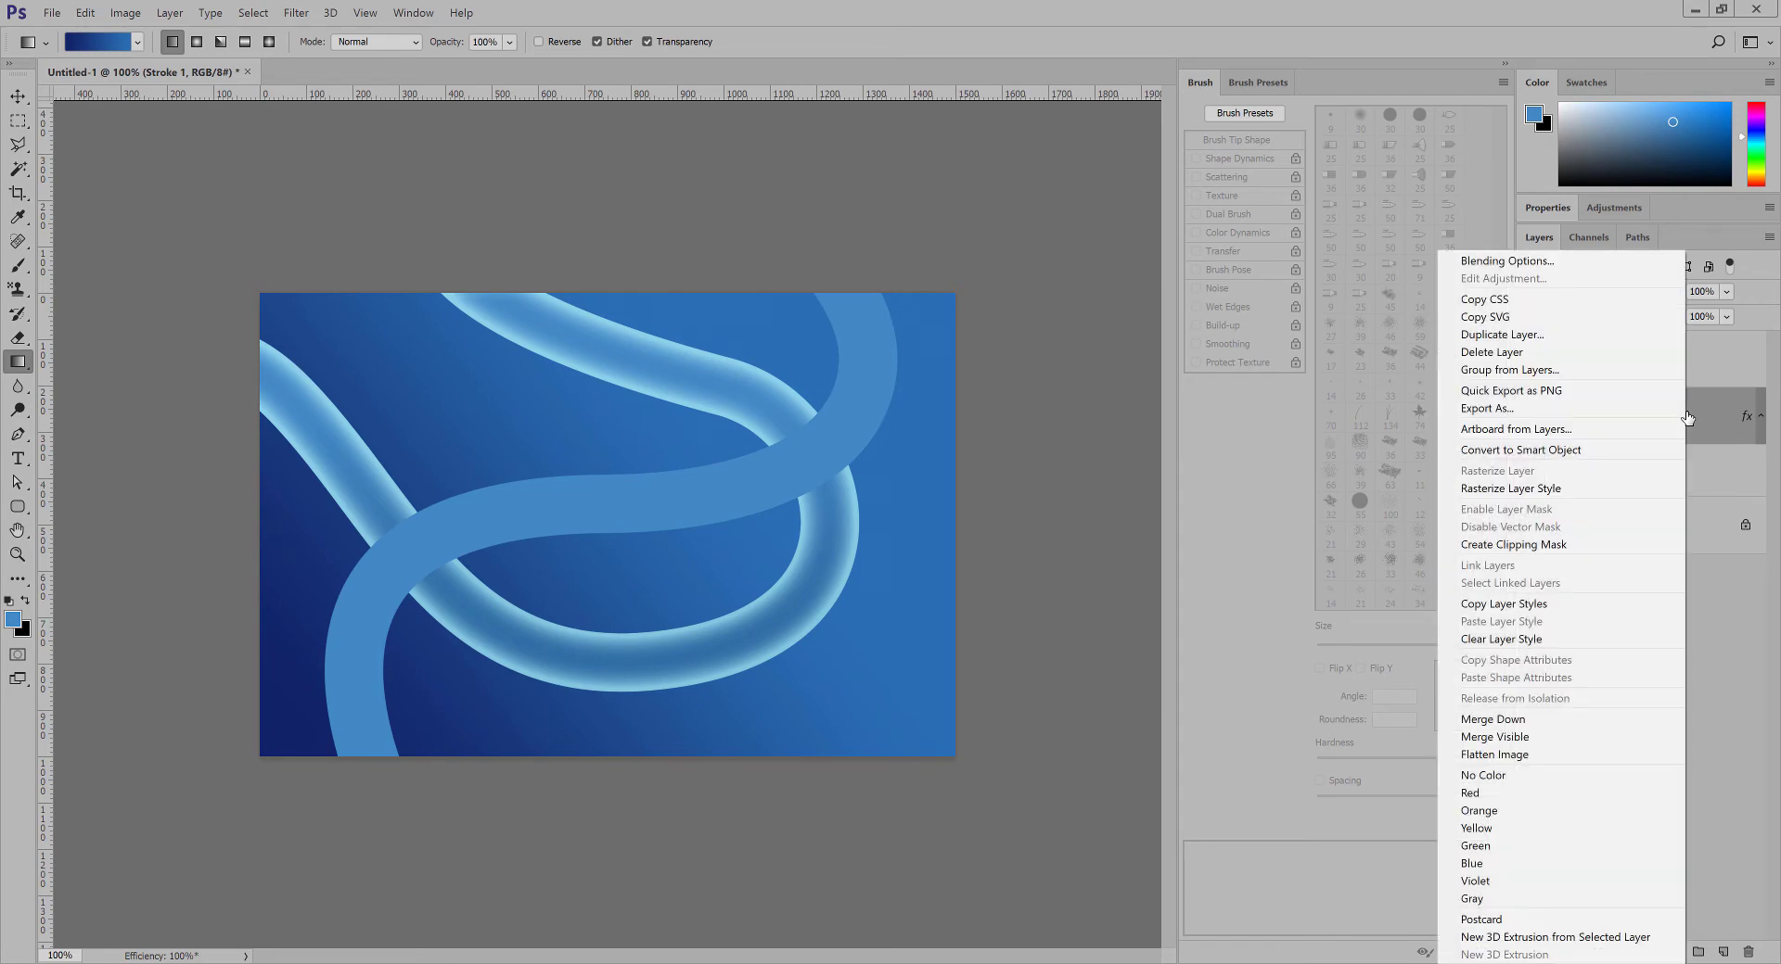
{"action": "left_click", "coordinate": [1497, 605]}
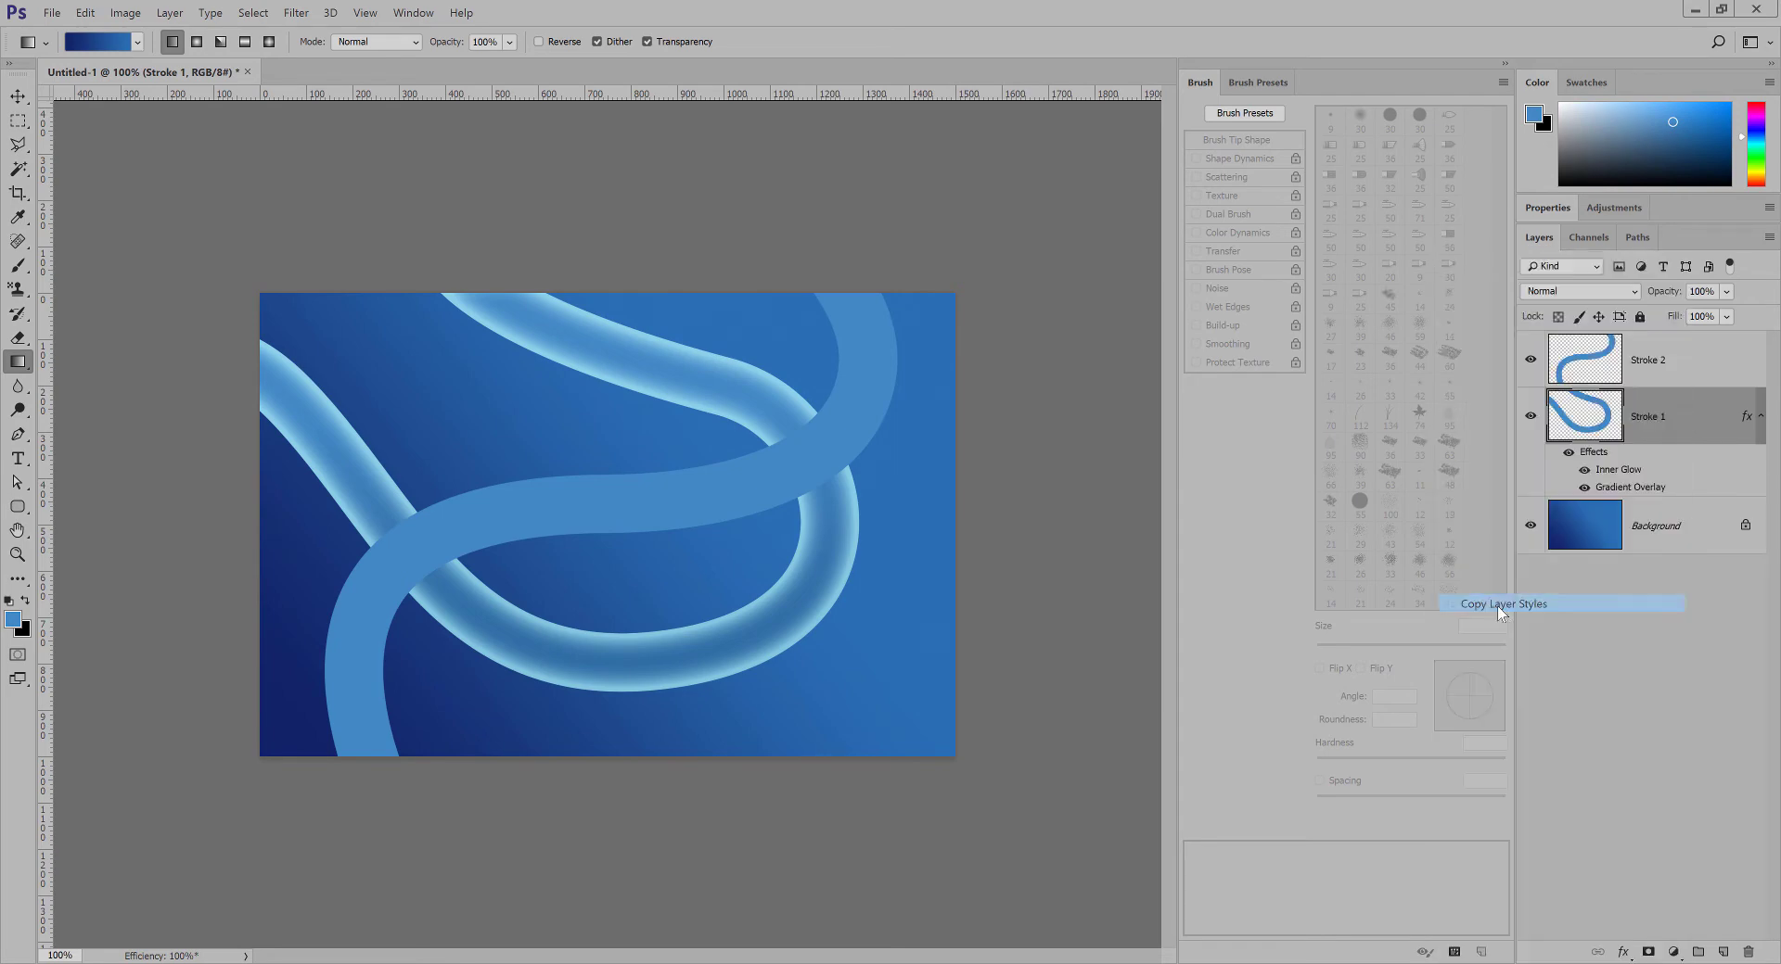
{"action": "left_click", "coordinate": [1700, 350]}
{"action": "right_click", "coordinate": [1699, 350]}
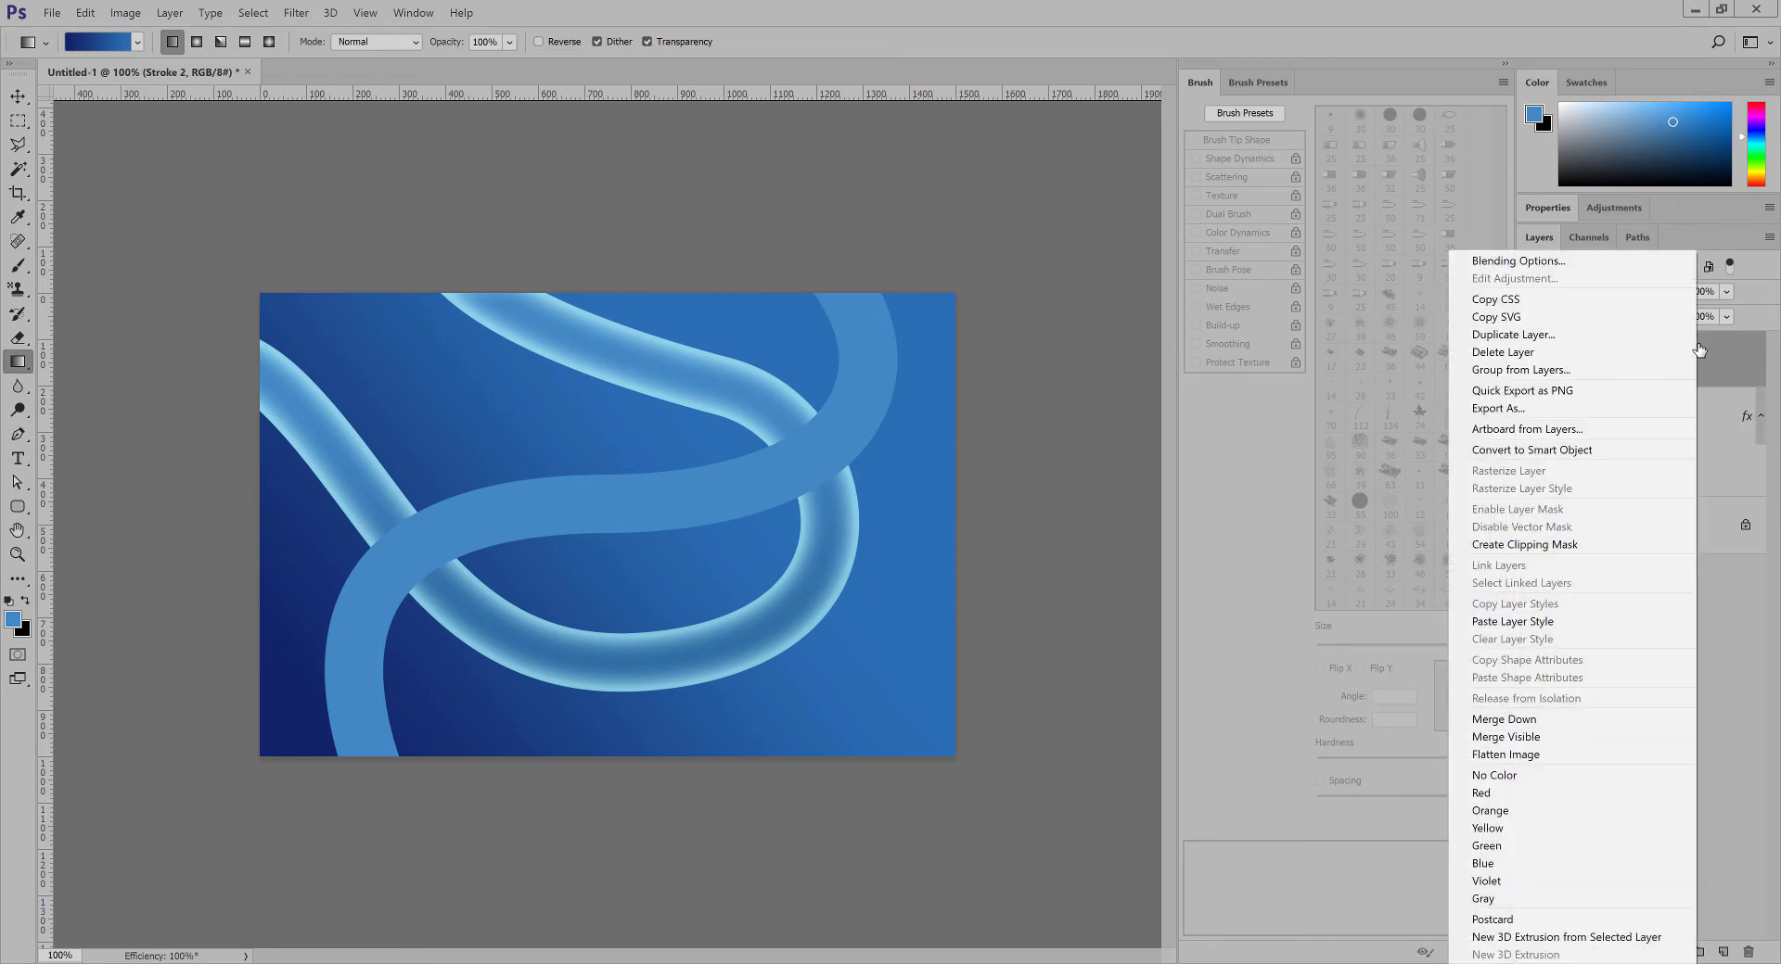
{"action": "left_click", "coordinate": [1511, 622]}
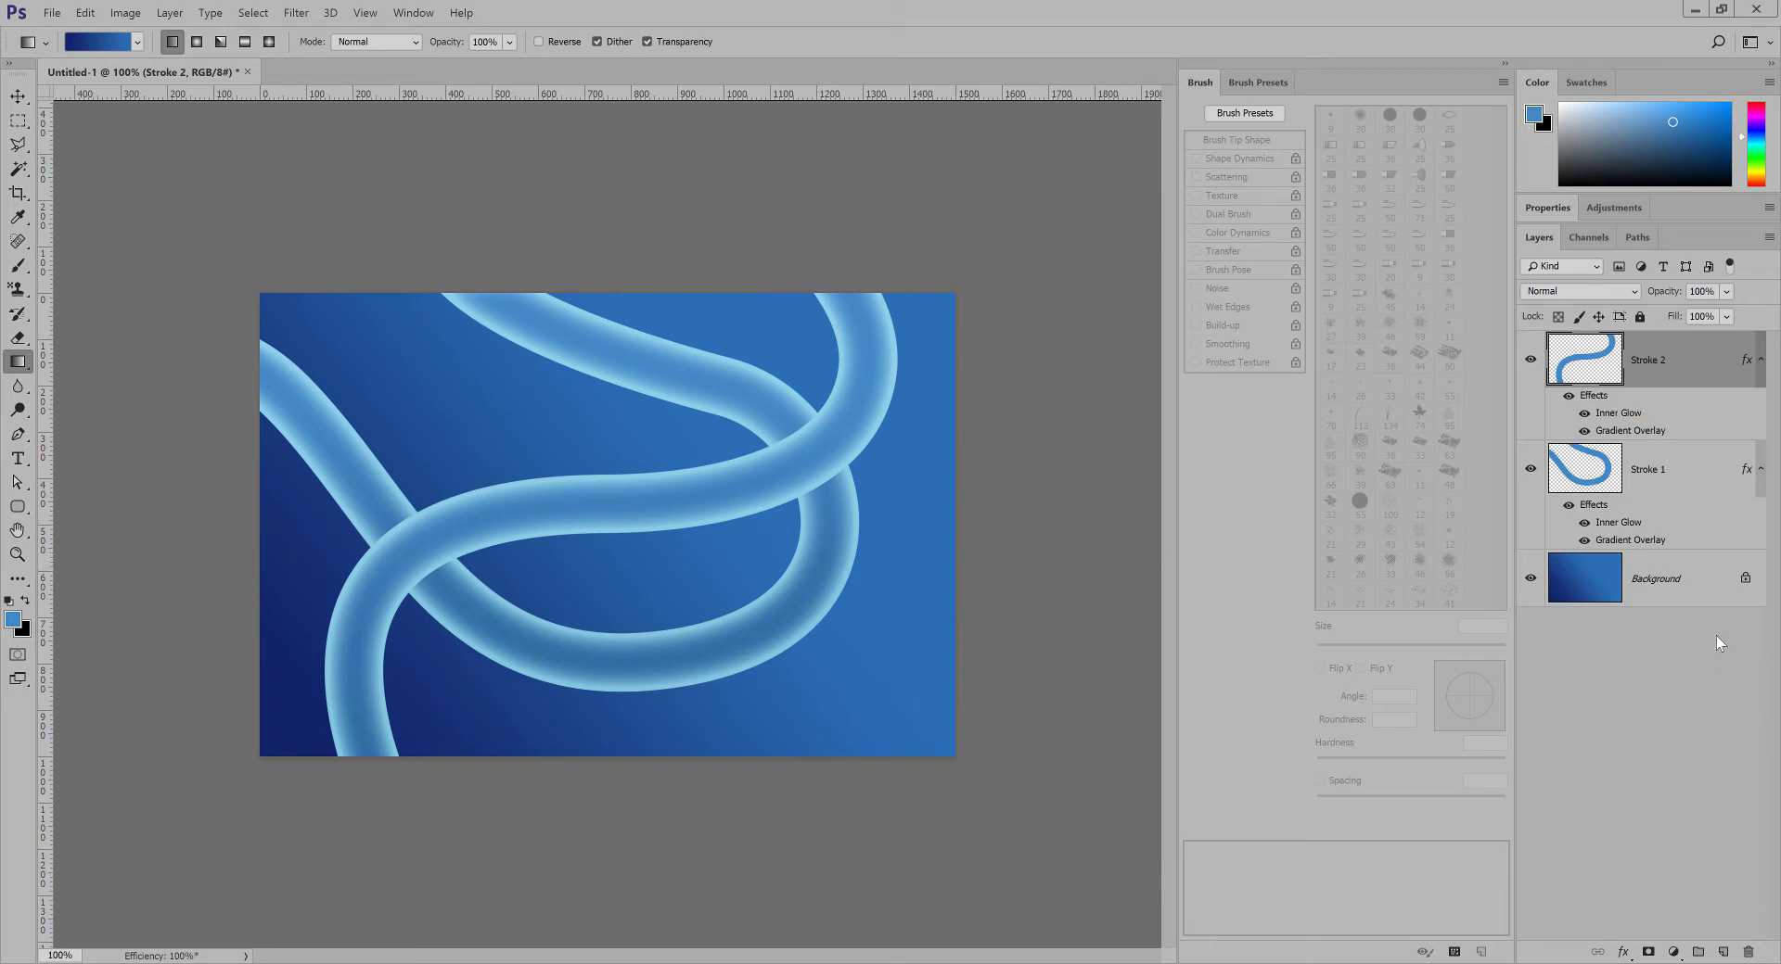
Add a Drop Shadow effect to Stroke 1 and set its colour to dark blue 113360.
{"action": "left_click", "coordinate": [1734, 473]}
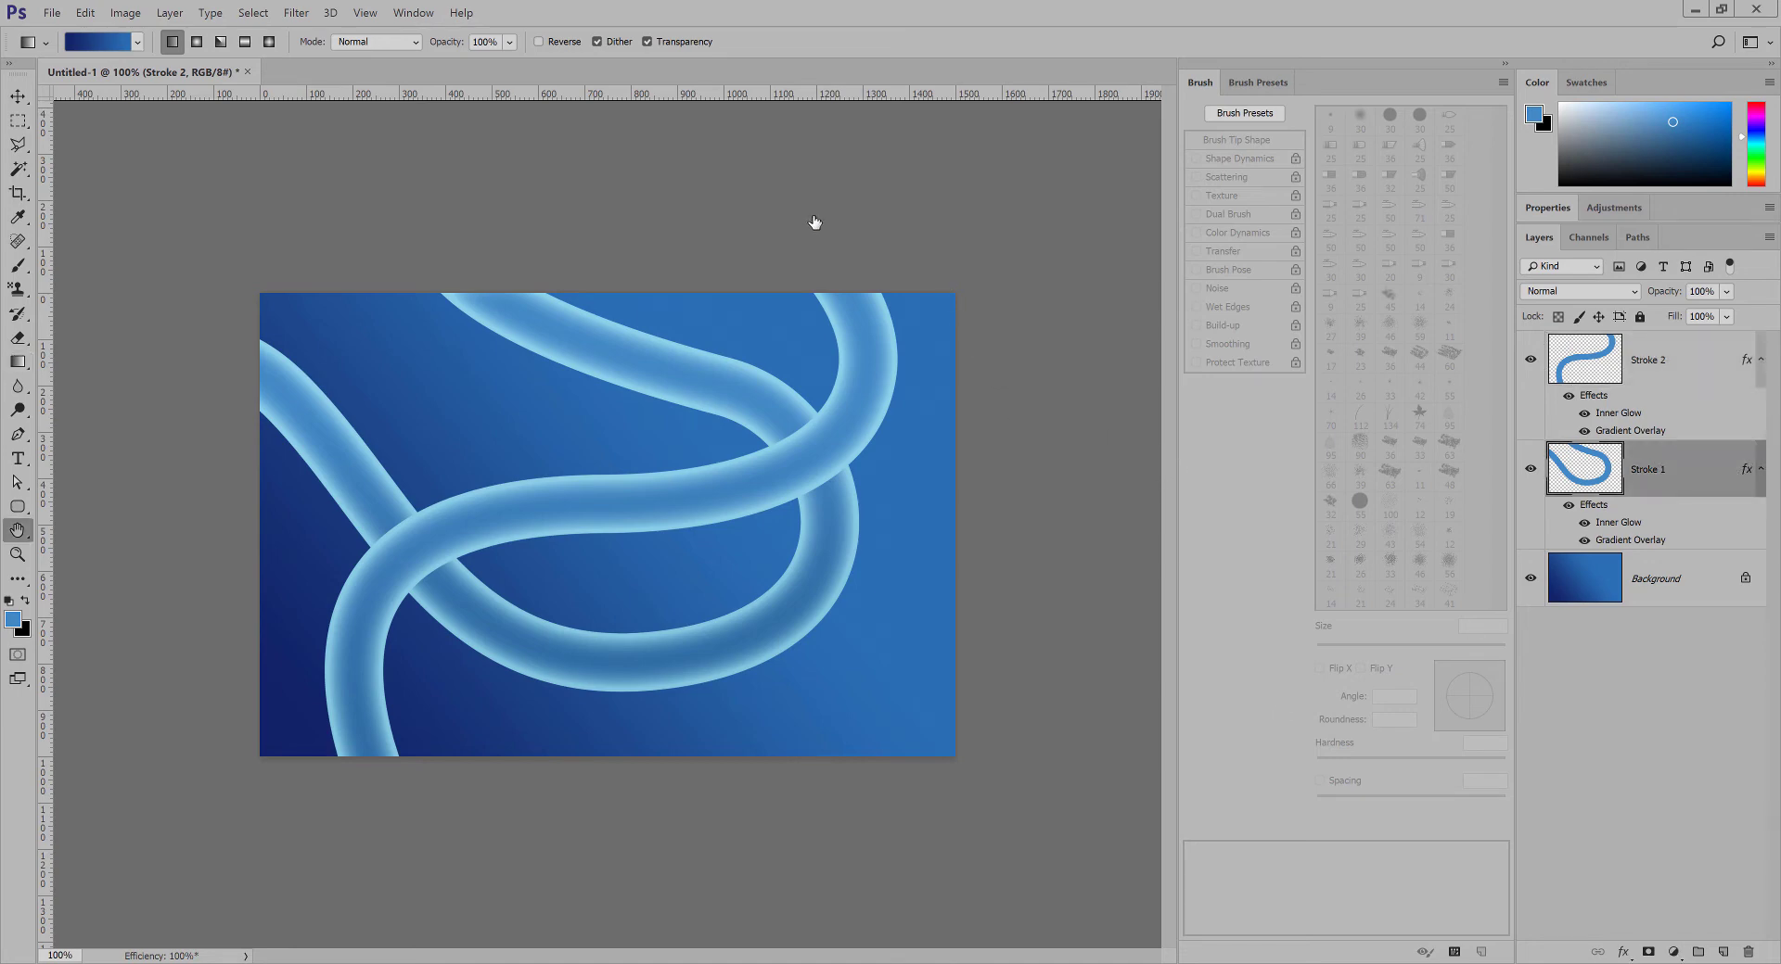
{"action": "left_click", "coordinate": [942, 496]}
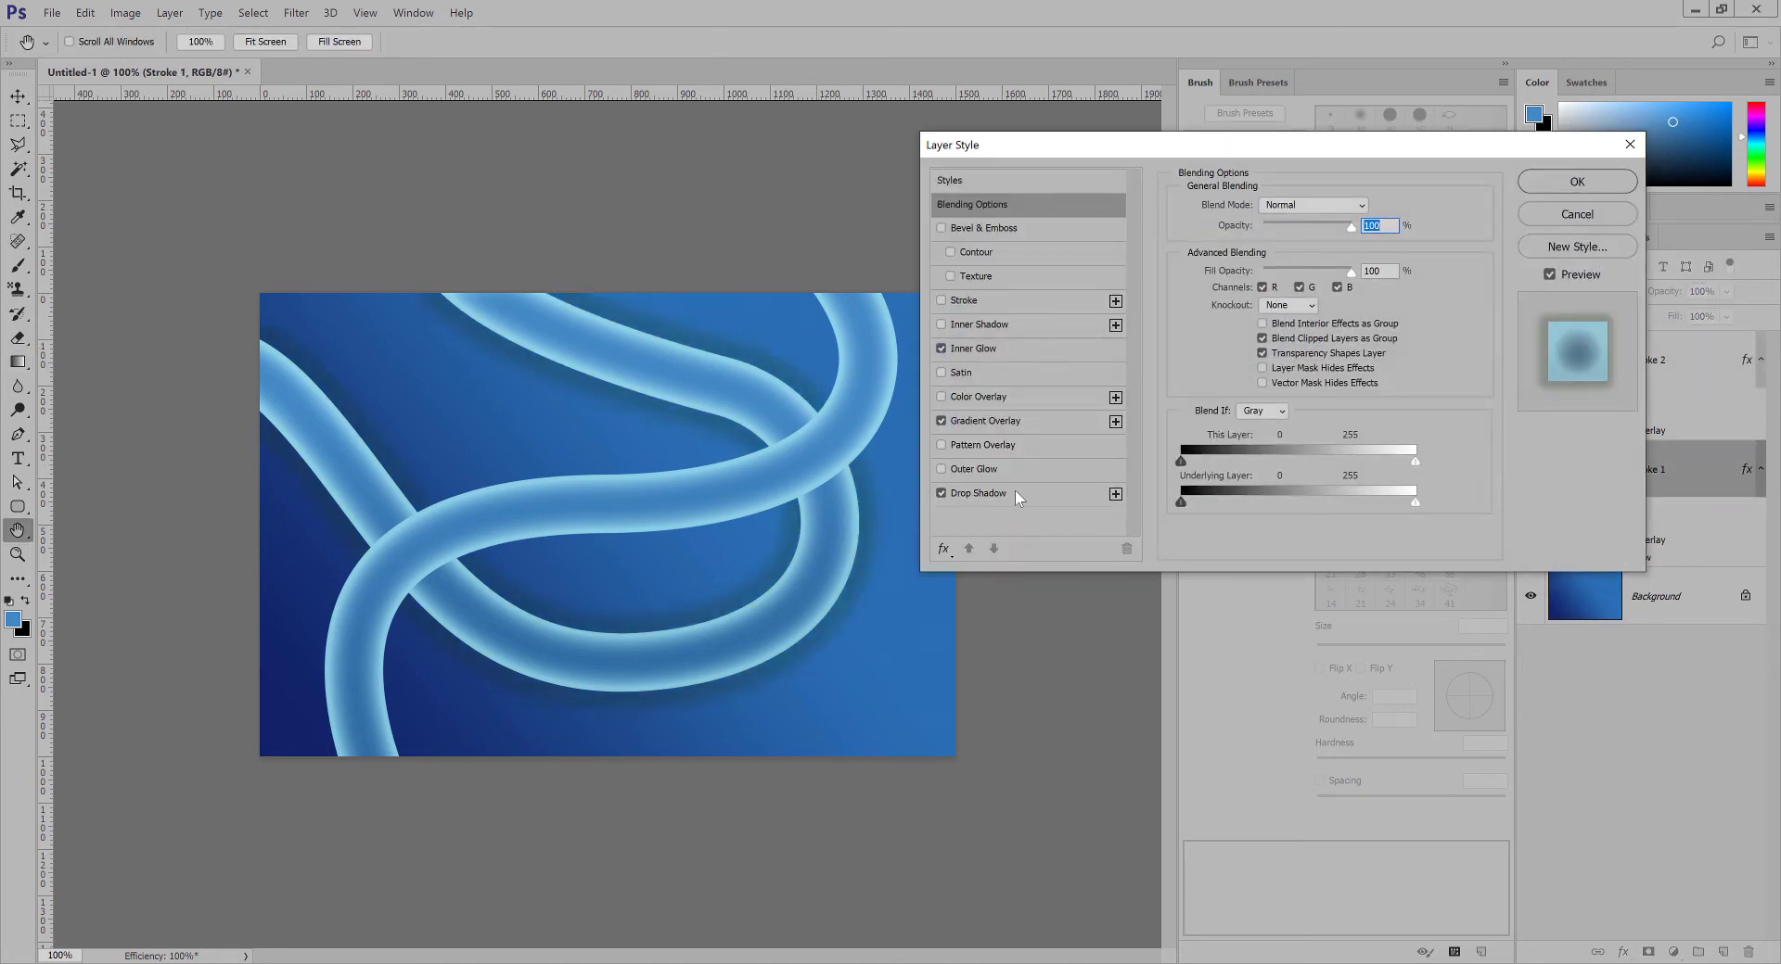
{"action": "left_click", "coordinate": [1015, 493]}
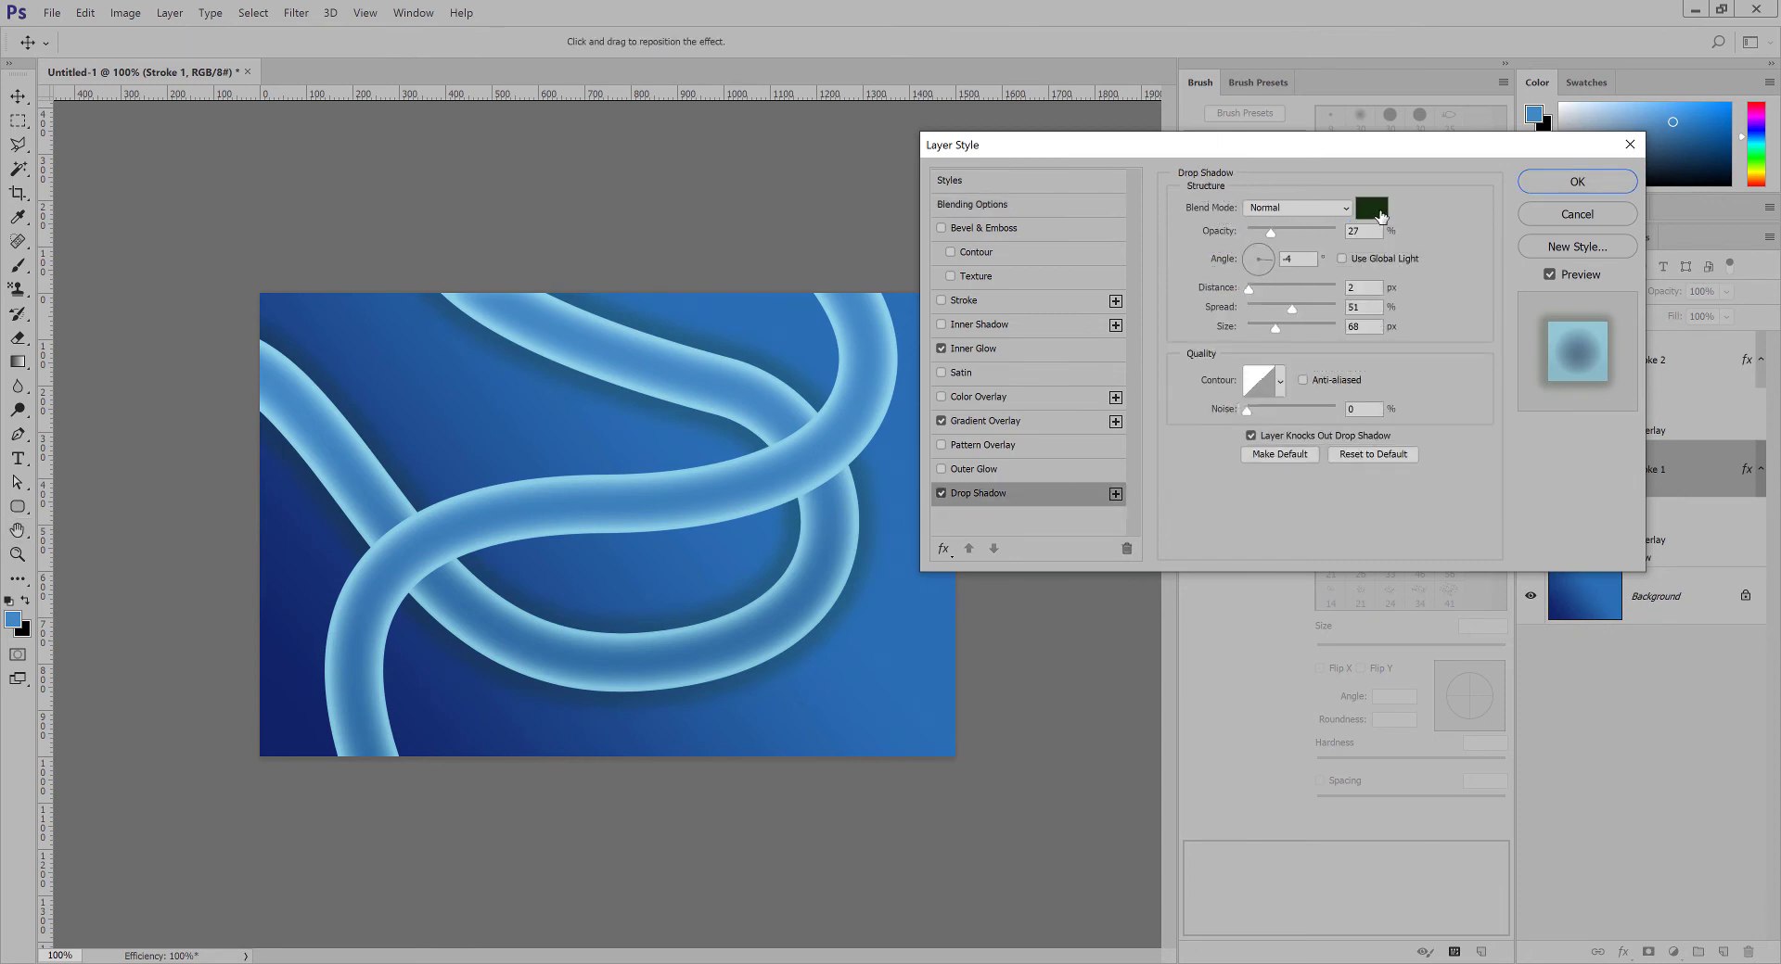
{"action": "left_click", "coordinate": [1375, 213]}
{"action": "left_click", "coordinate": [502, 476]}
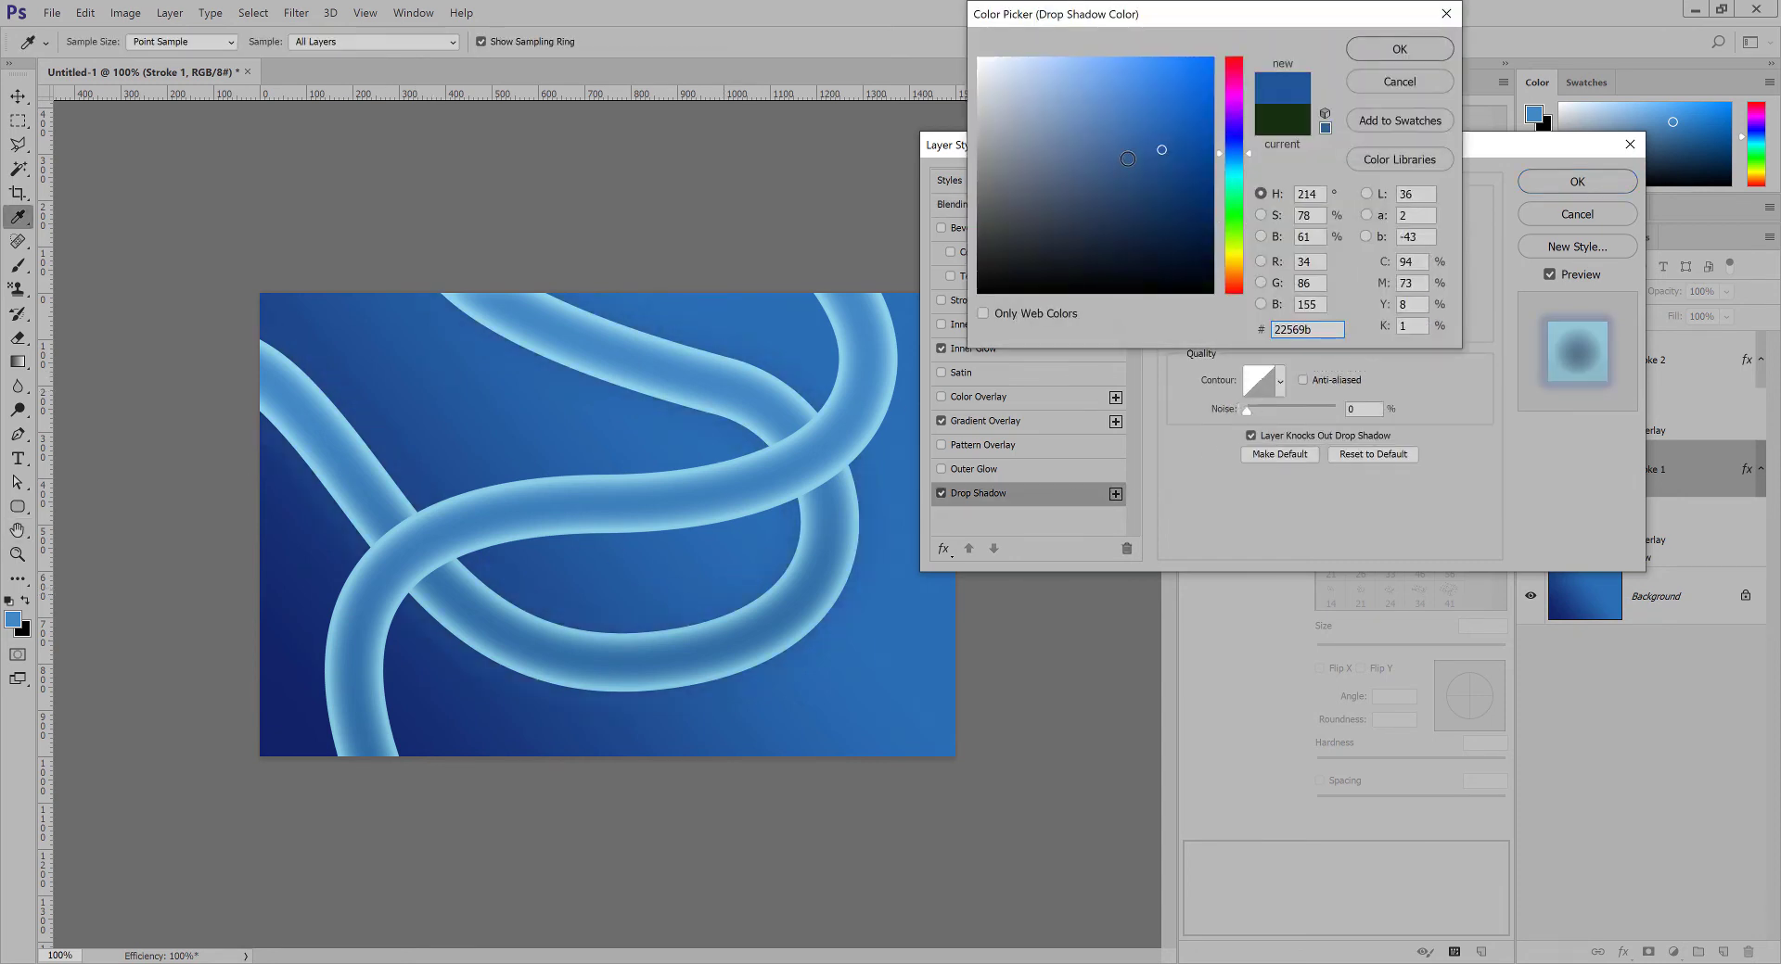
{"action": "left_click_drag", "start_coordinate": [1162, 199], "coordinate": [1166, 211]}
{"action": "left_click", "coordinate": [1399, 49]}
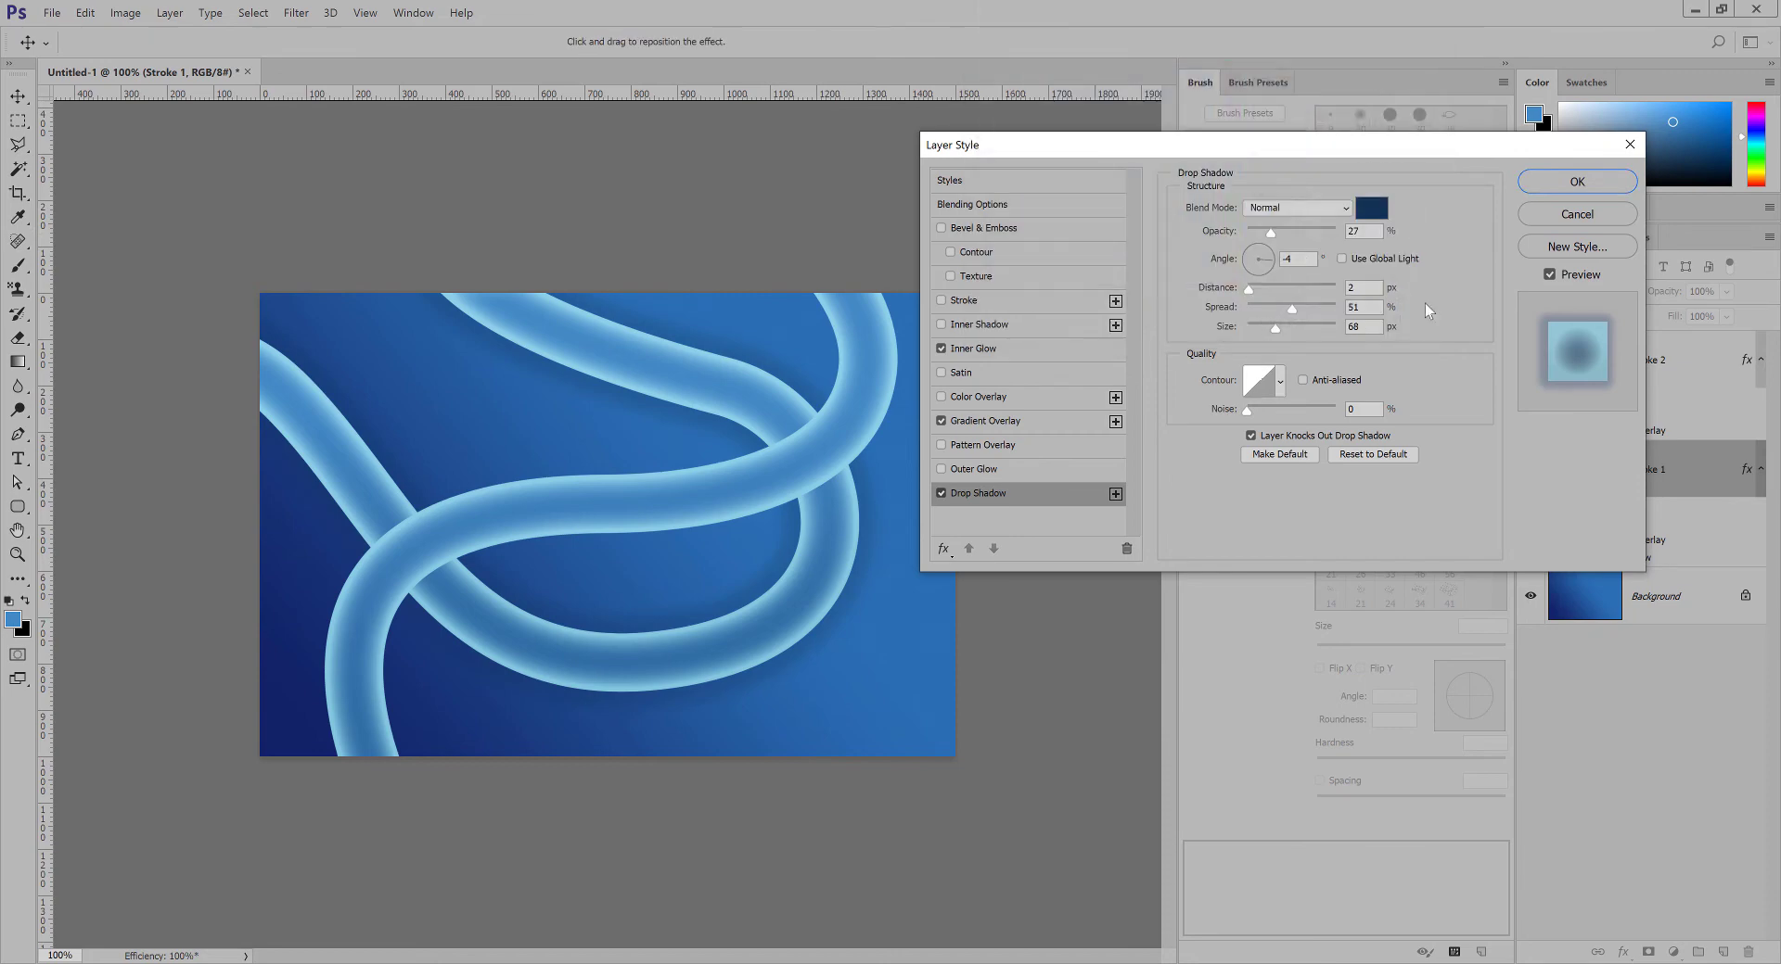
{"action": "left_click", "coordinate": [1372, 213]}
{"action": "left_click", "coordinate": [1172, 204]}
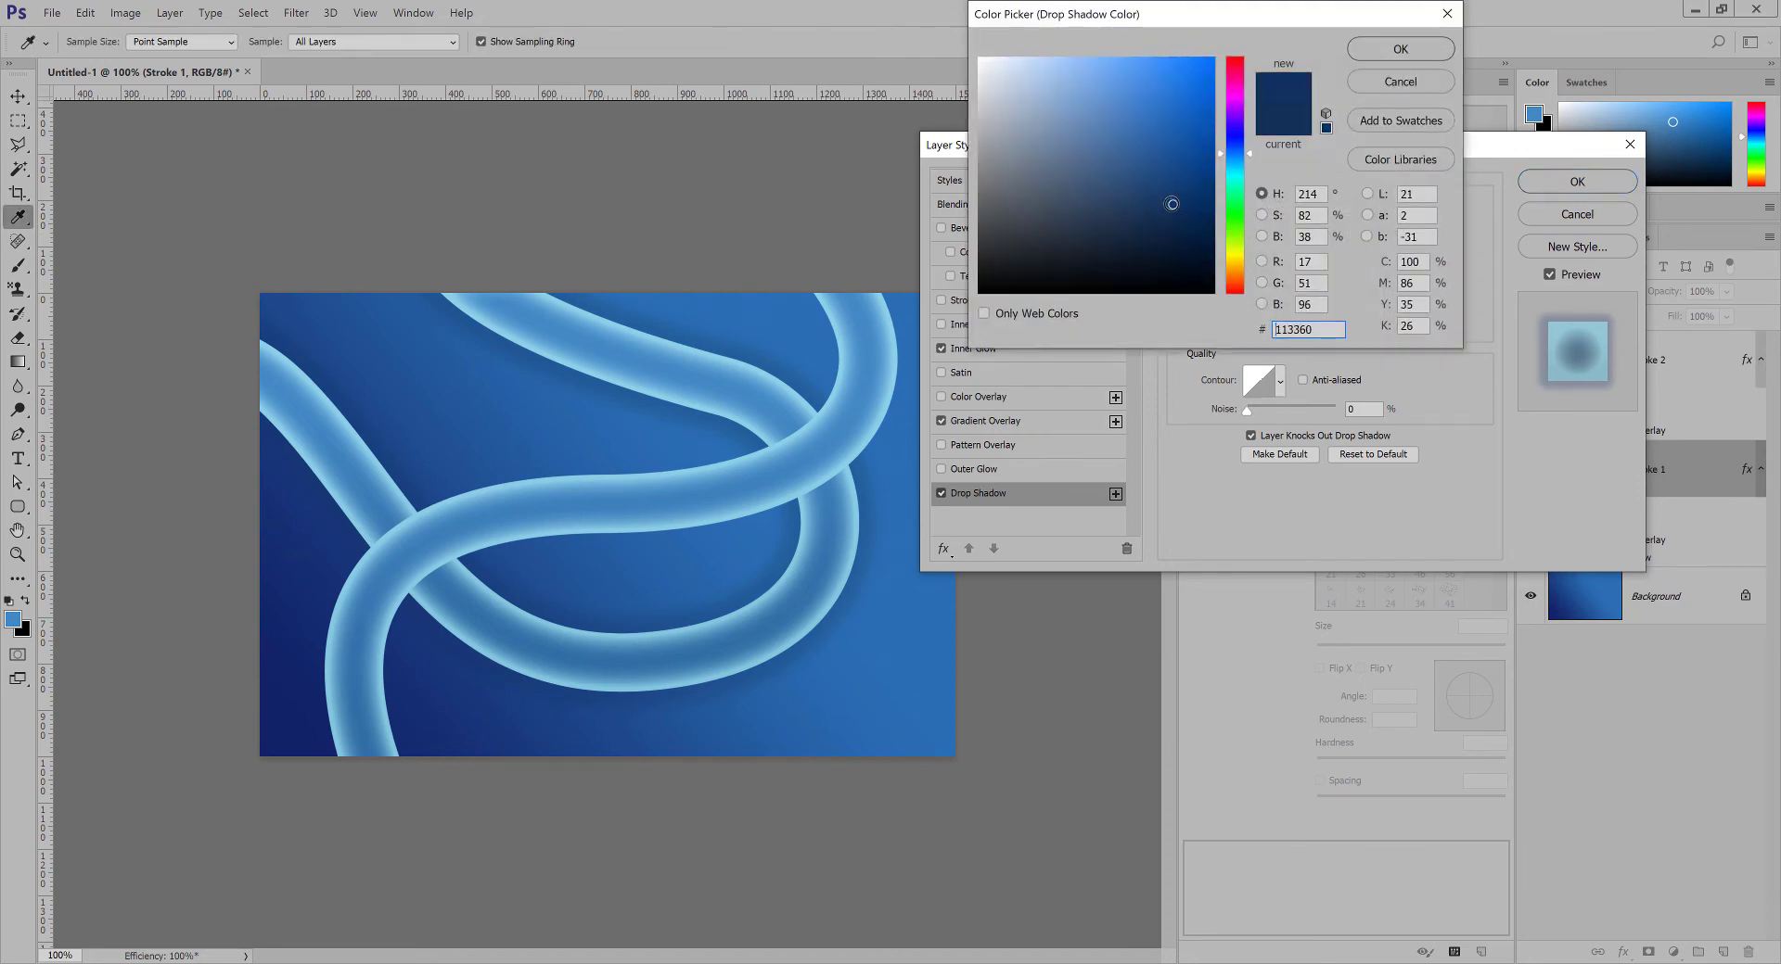
{"action": "left_click", "coordinate": [1382, 58]}
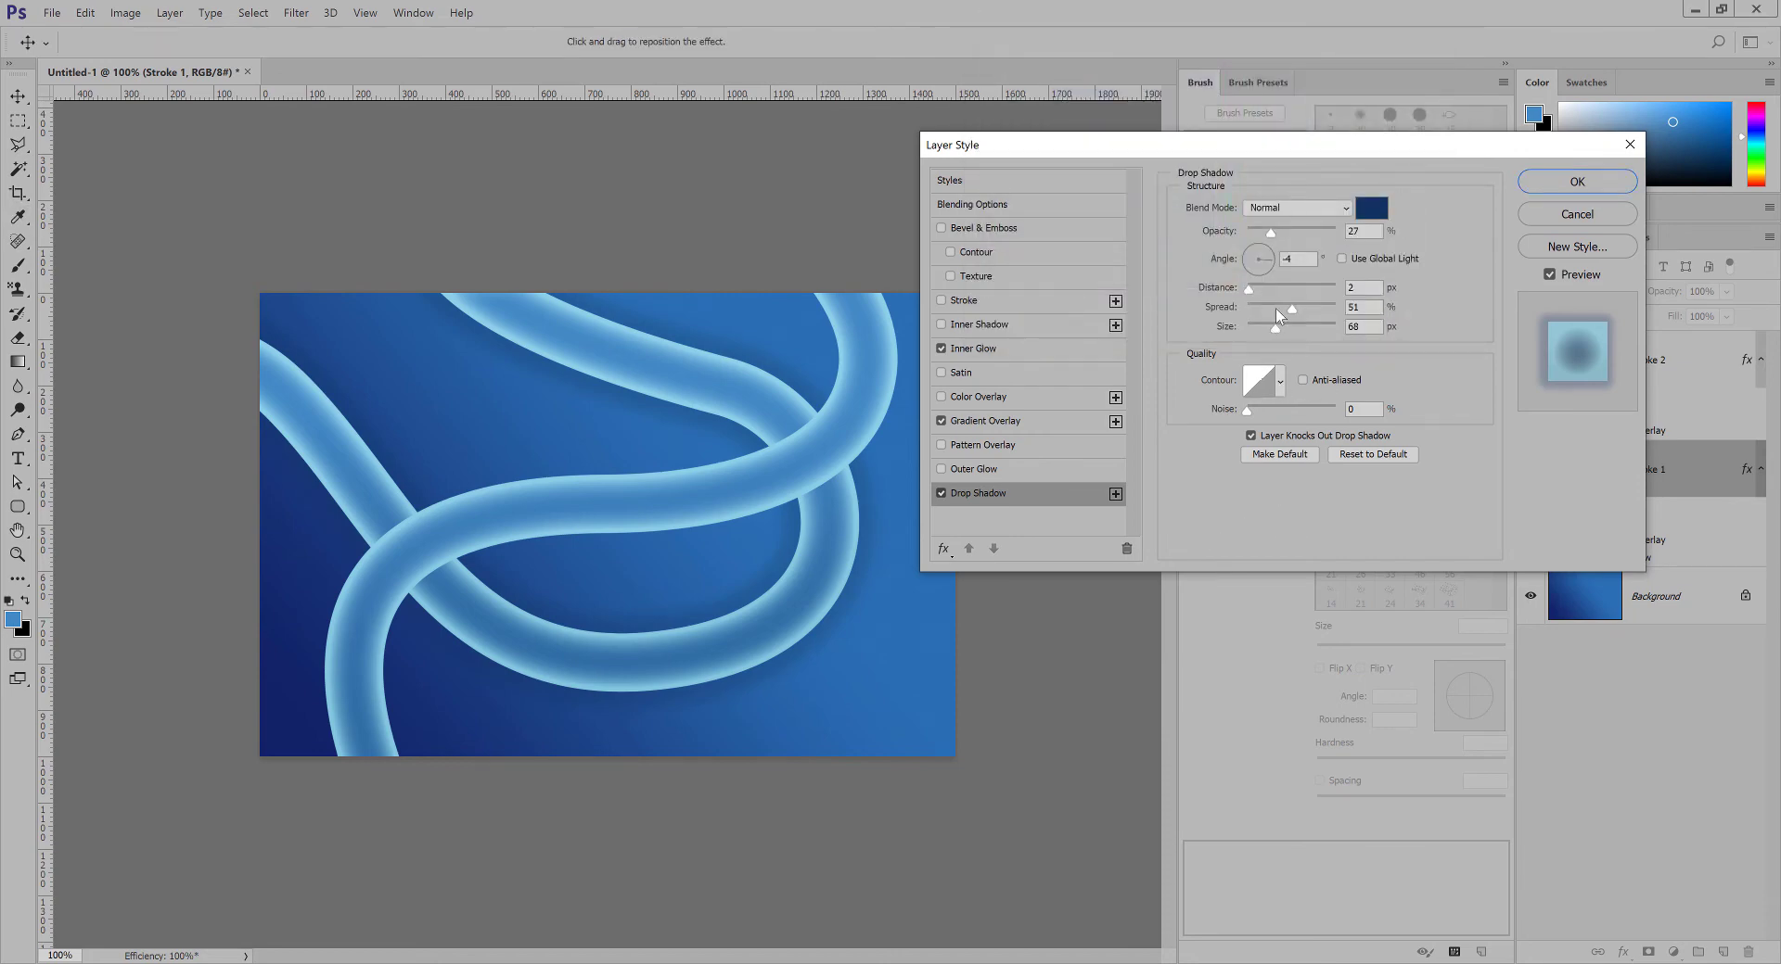
Set Stroke 1's Drop Shadow to 22 px distance, 16% opacity and 62 px size, and apply the layer style.
{"action": "left_click_drag", "start_coordinate": [1247, 291], "coordinate": [1267, 292]}
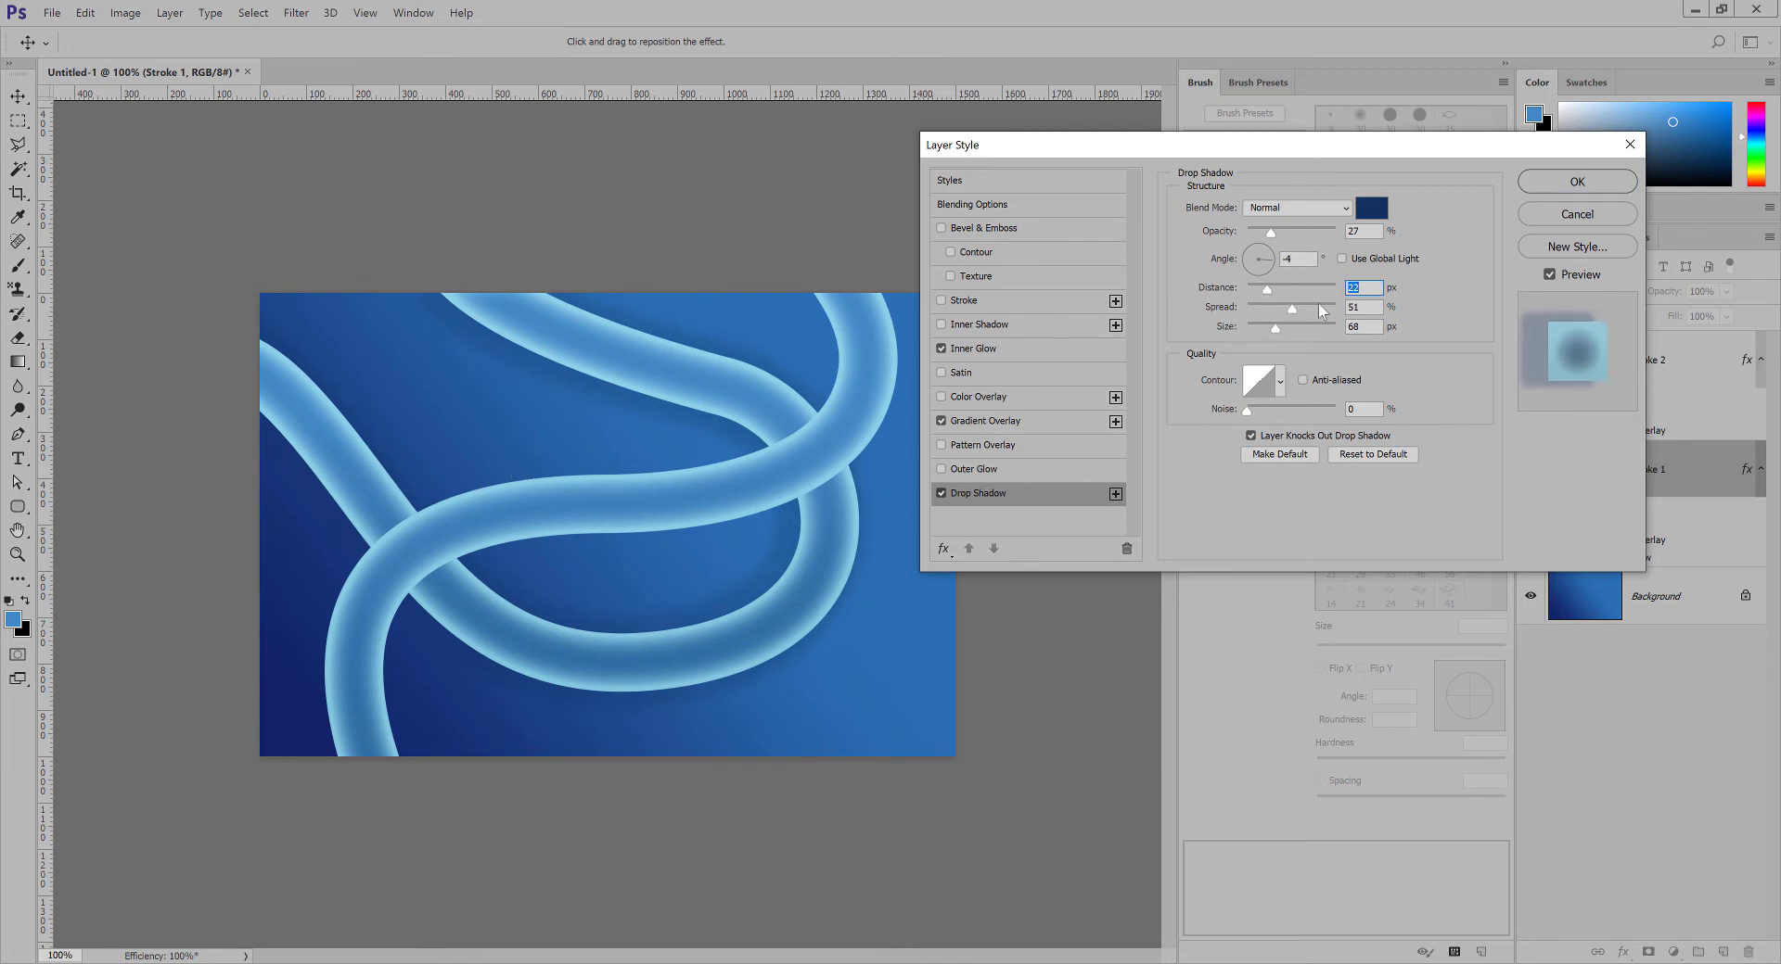
{"action": "left_click_drag", "start_coordinate": [1272, 231], "coordinate": [1258, 232]}
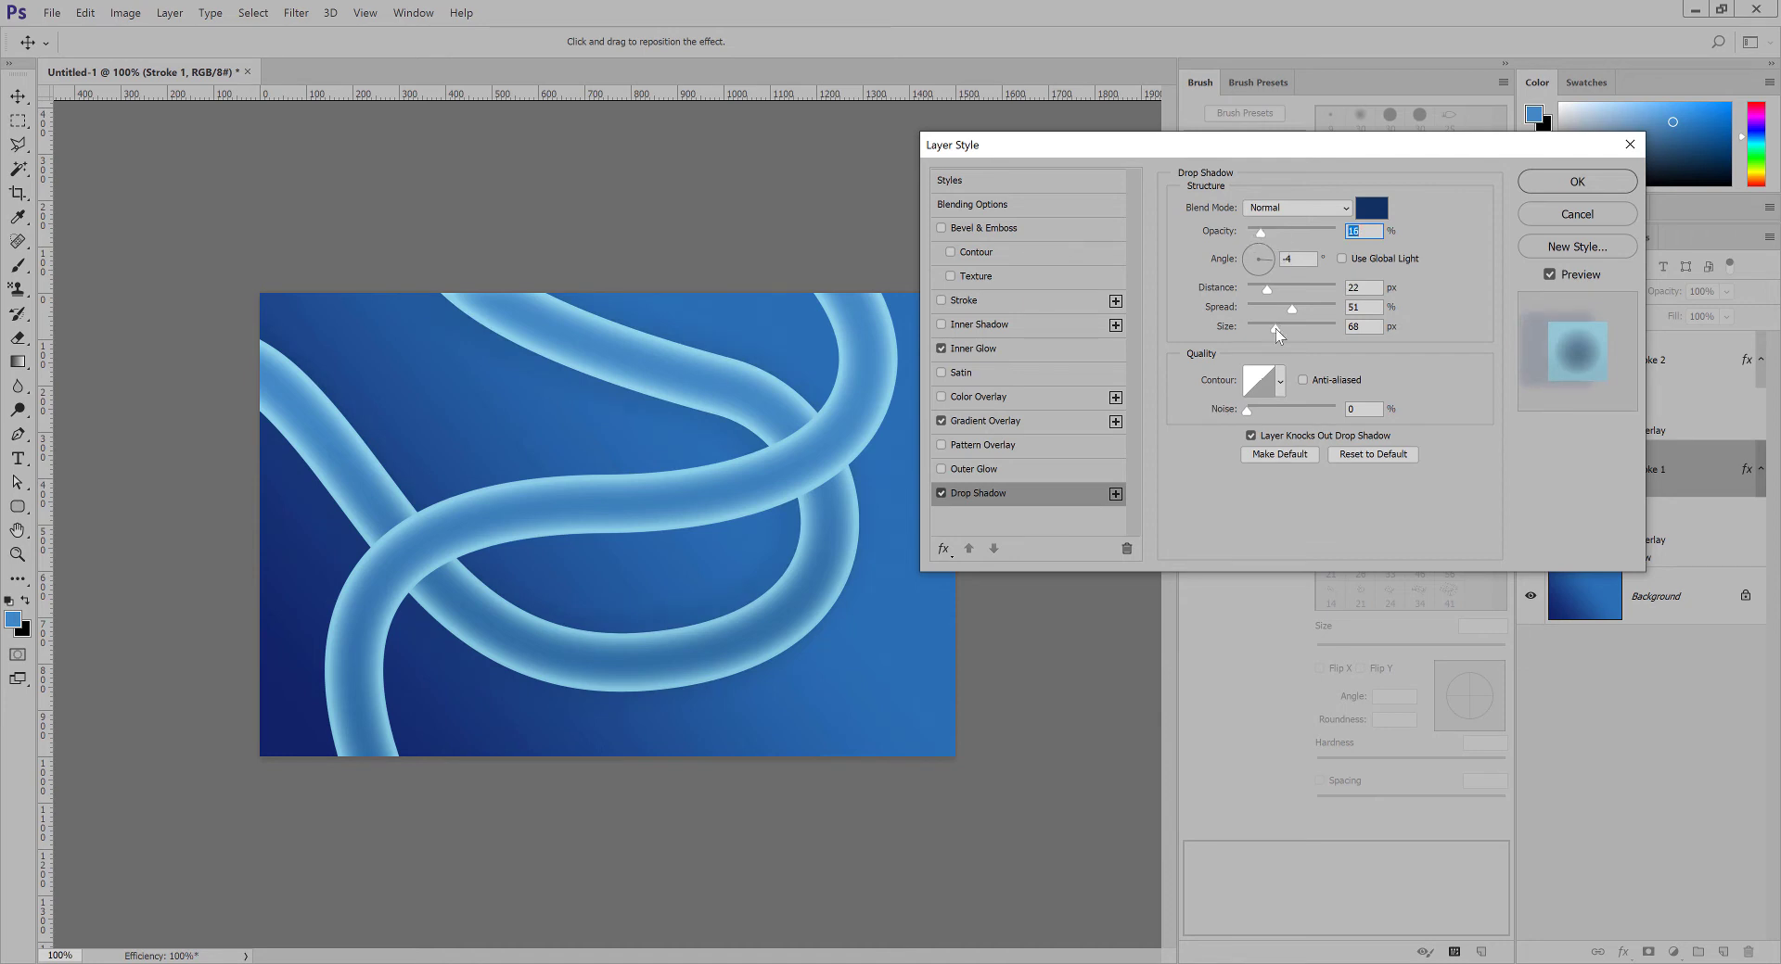
{"action": "left_click_drag", "start_coordinate": [1276, 328], "coordinate": [1272, 322]}
{"action": "left_click", "coordinate": [1567, 179]}
{"action": "key", "text": "g"}
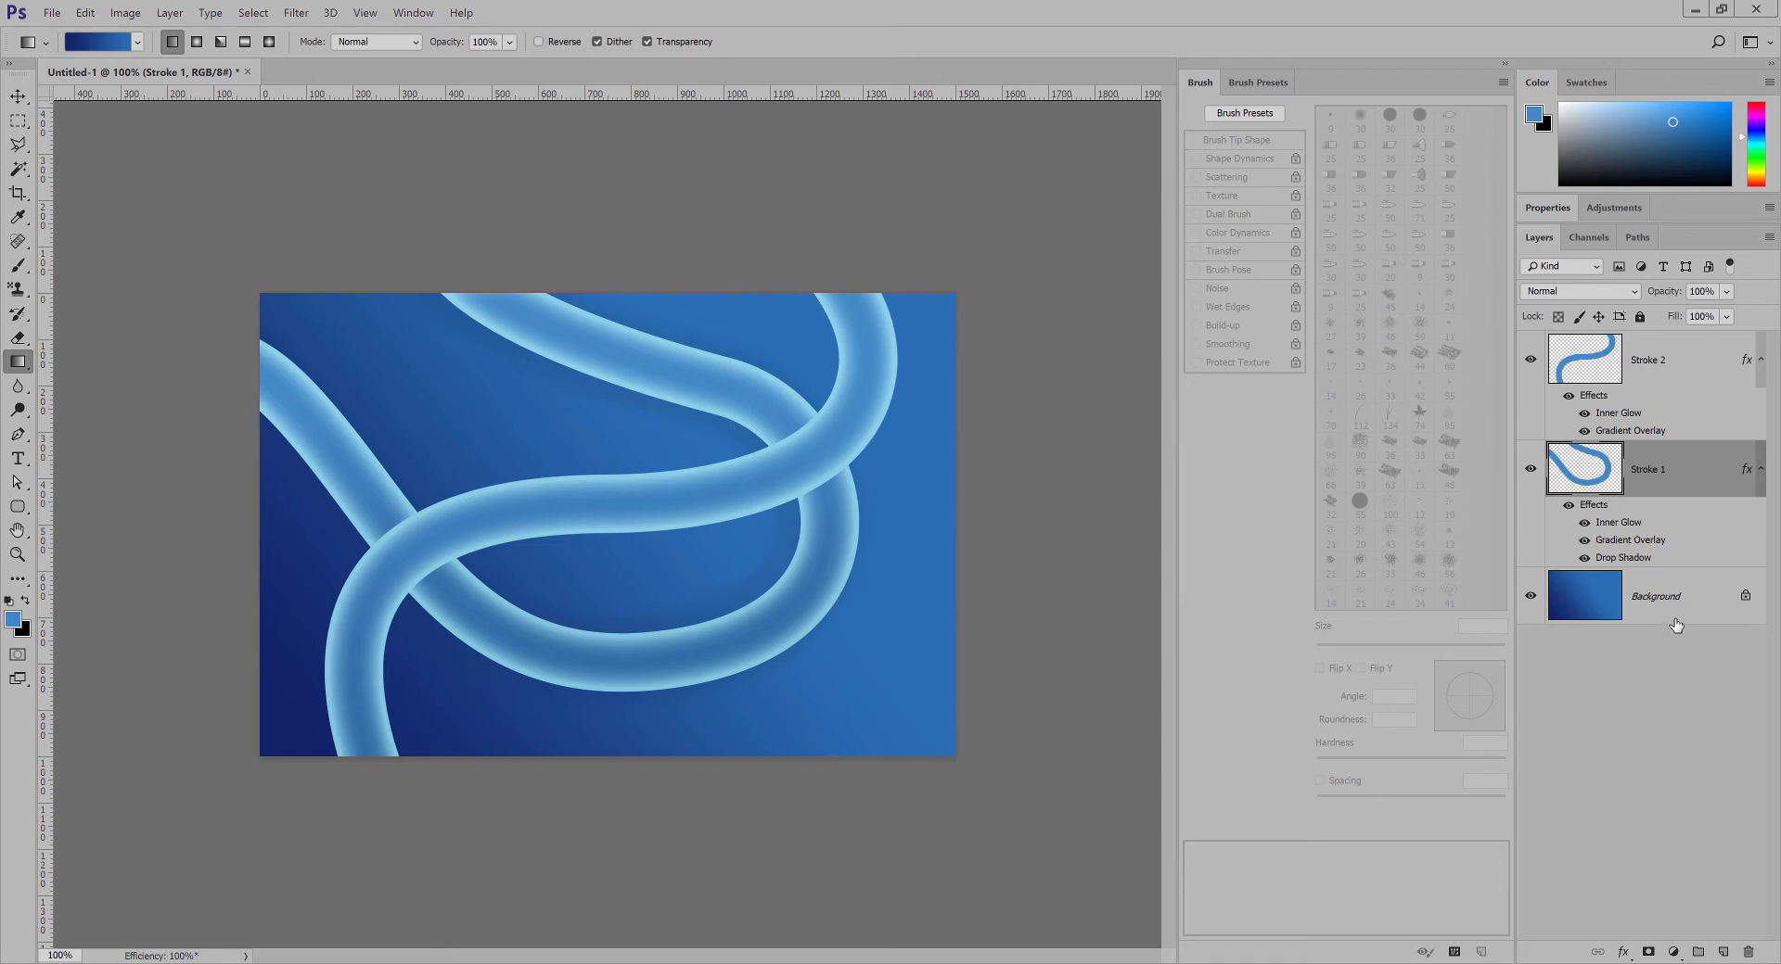
Copy Stroke 1's layer style with the Drop Shadow and paste it onto Stroke 2, replacing its current style.
{"action": "right_click", "coordinate": [1697, 471]}
{"action": "left_click", "coordinate": [1521, 603]}
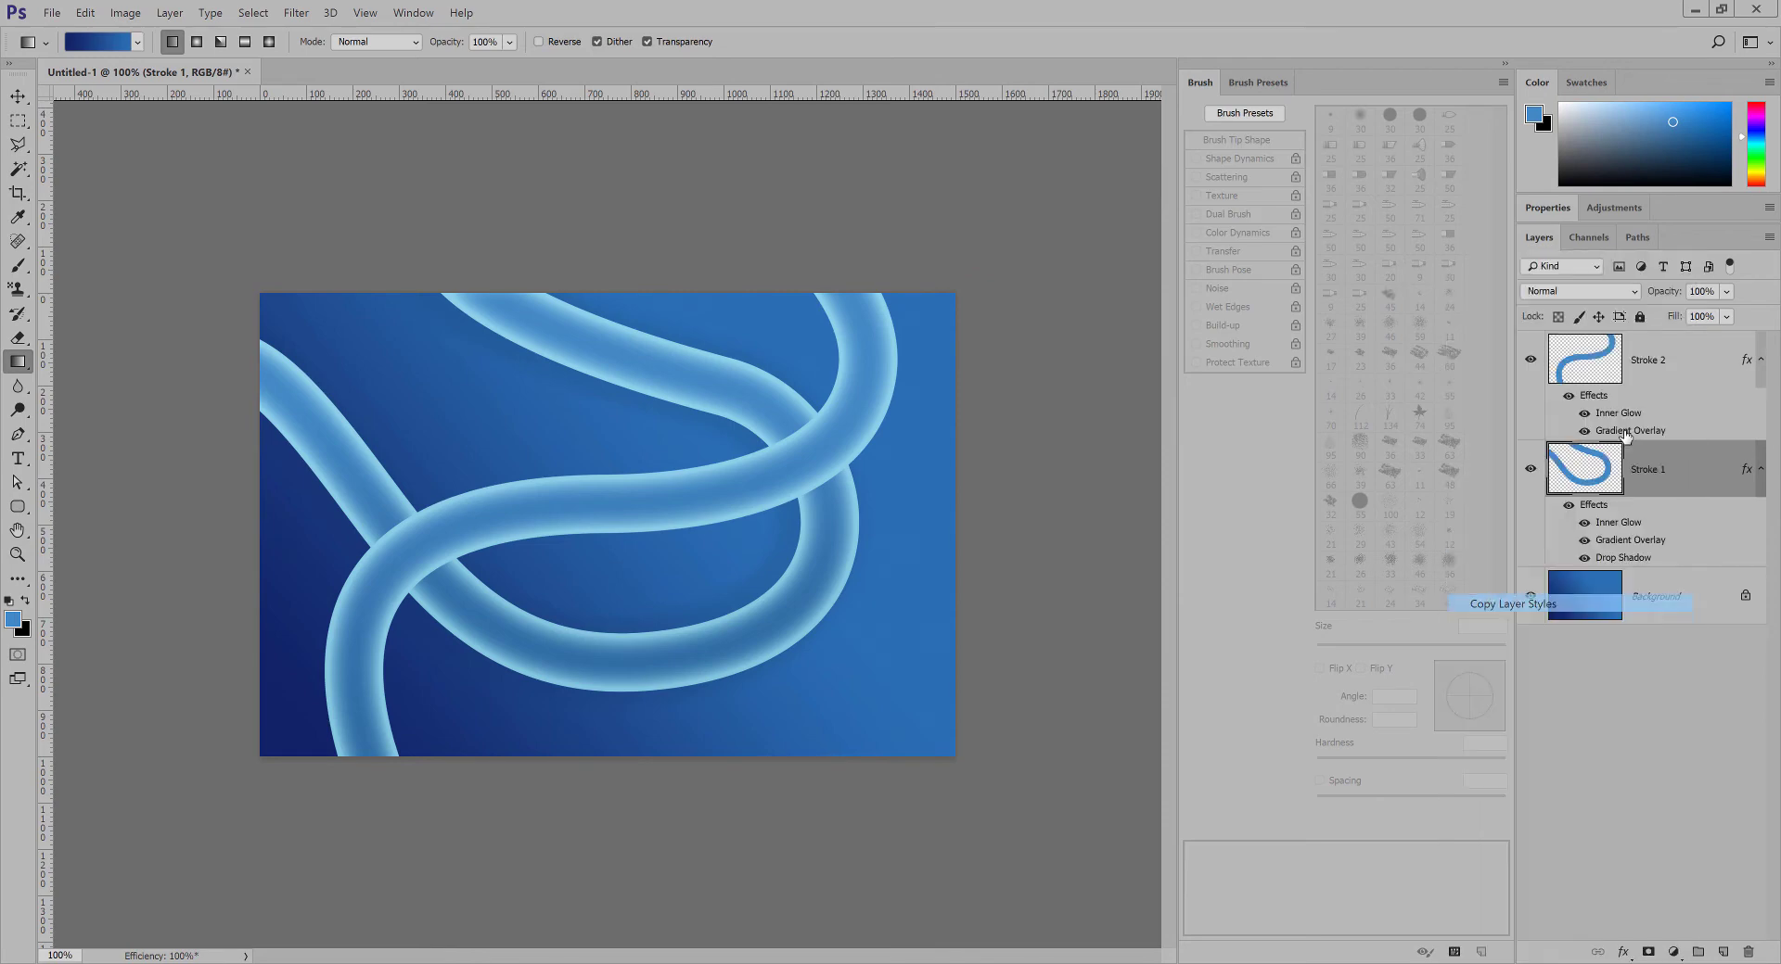
{"action": "left_click", "coordinate": [1688, 355]}
{"action": "right_click", "coordinate": [1686, 356]}
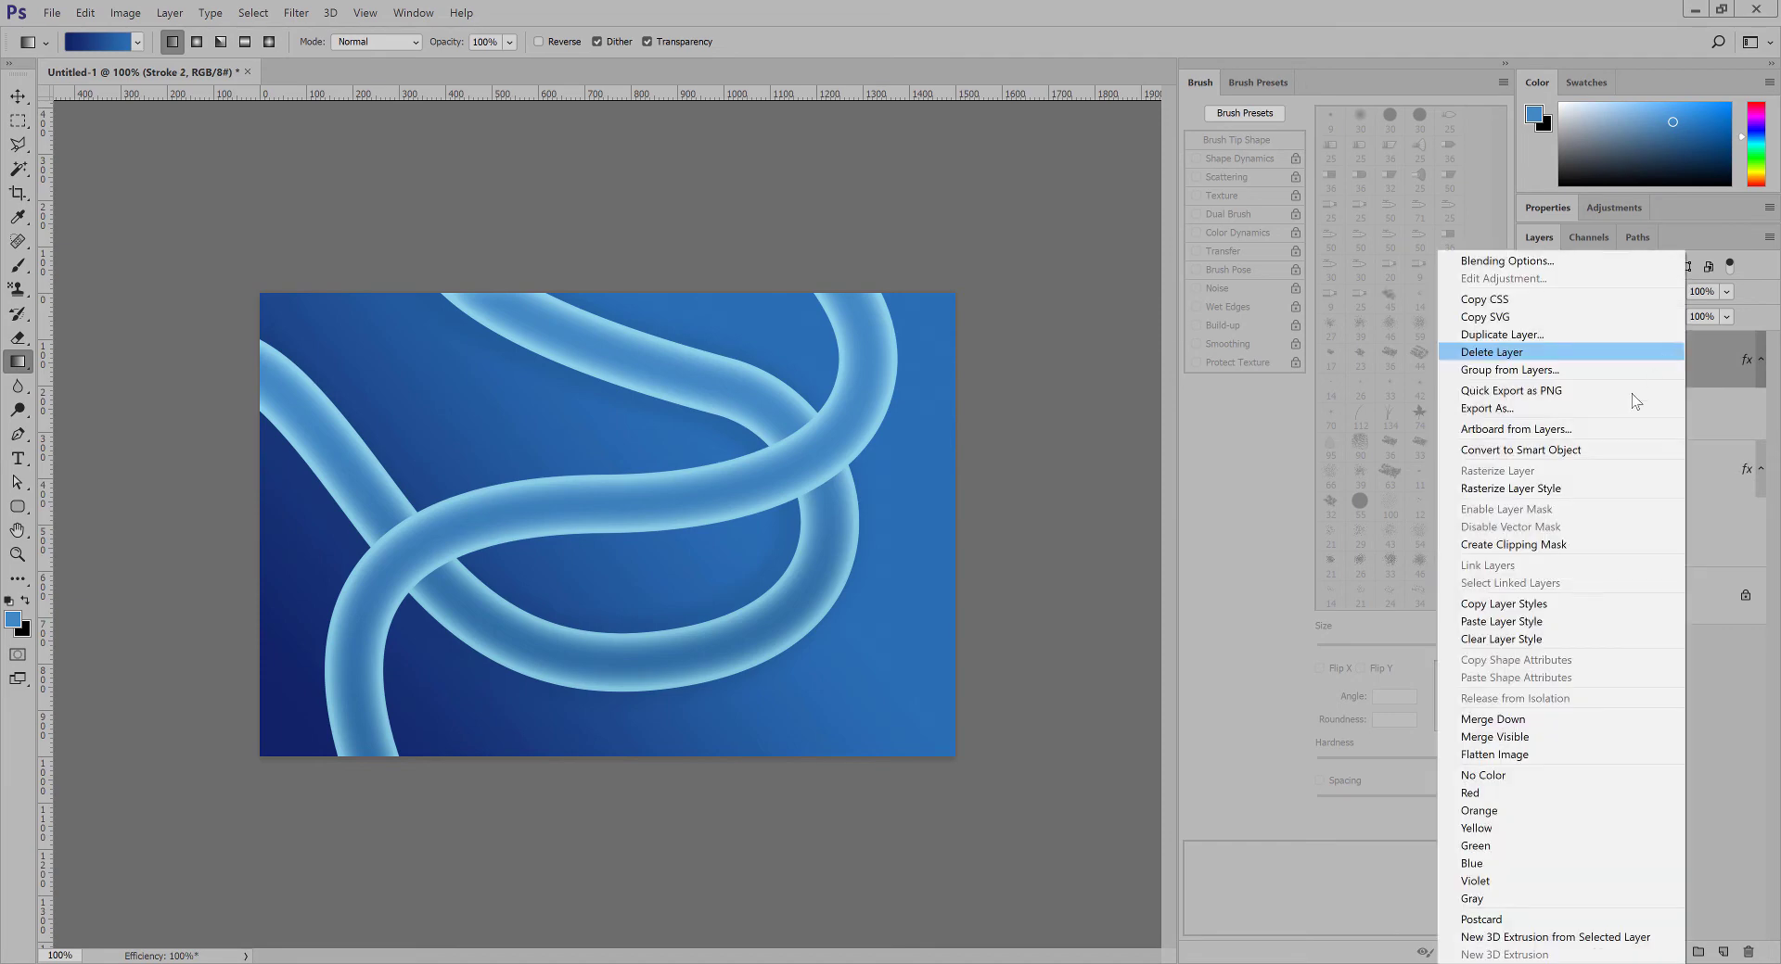
{"action": "left_click", "coordinate": [1537, 622]}
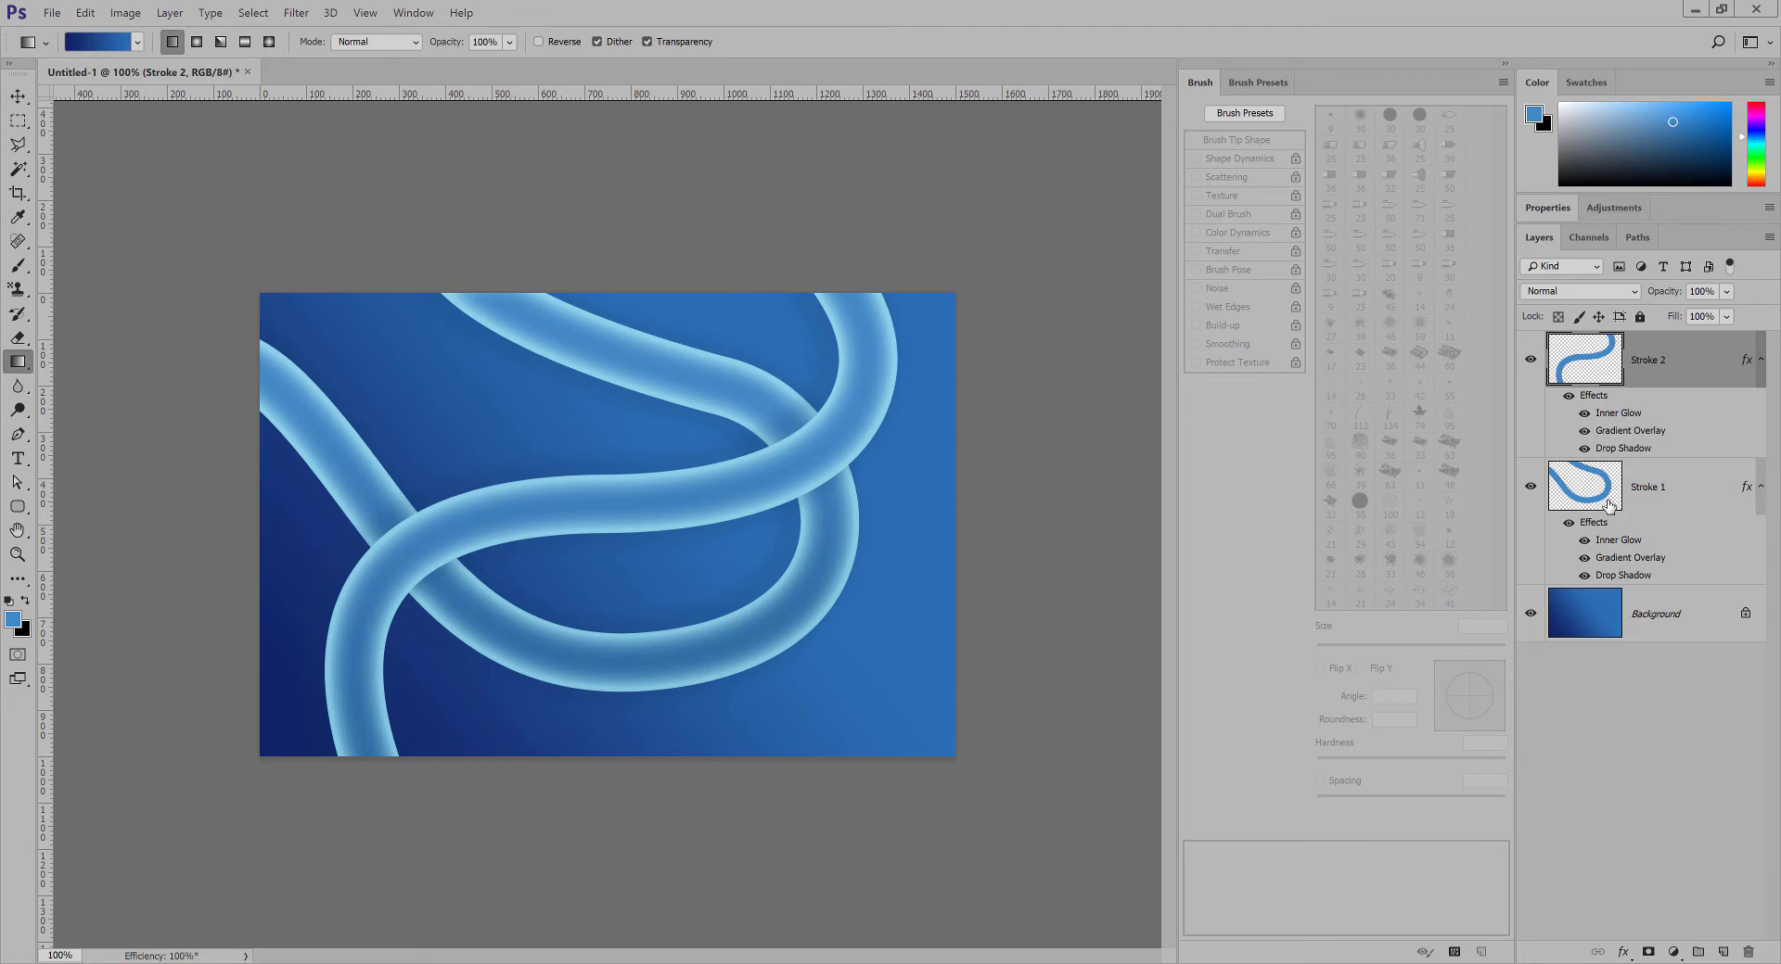
Set Stroke 2's Drop Shadow to 13 px distance and 25% spread, adjust its size and opacity, and apply the style.
{"action": "double_click", "coordinate": [1623, 449]}
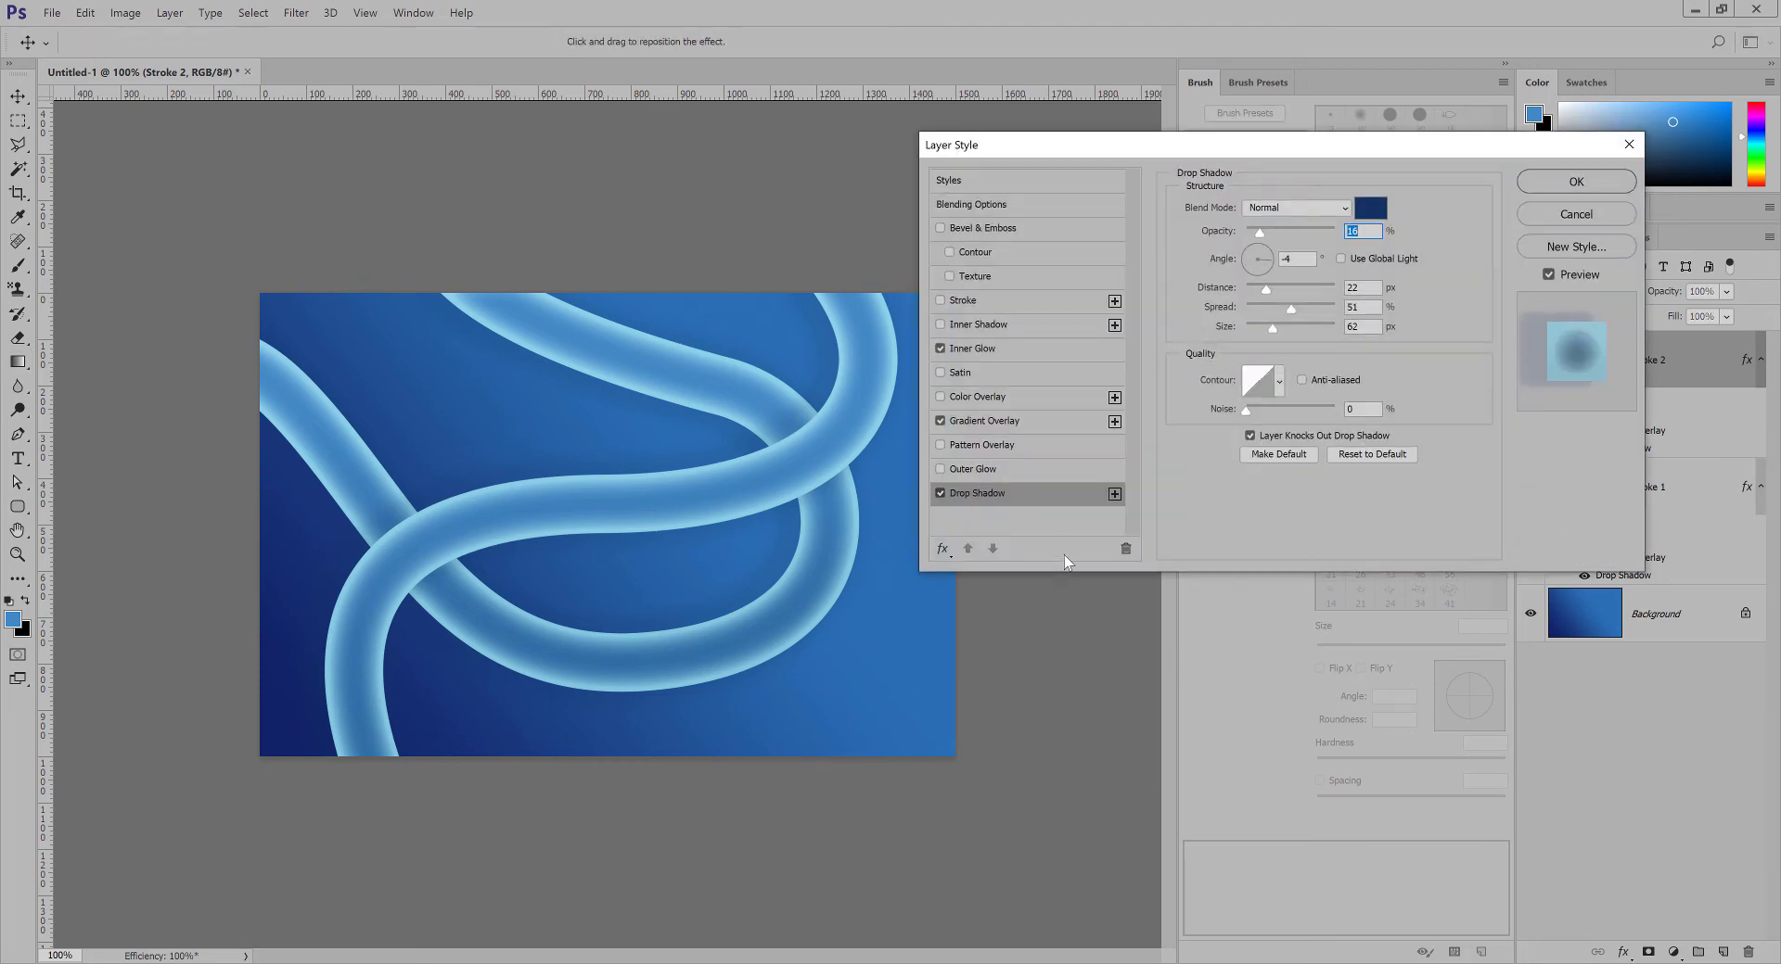
{"action": "left_click_drag", "start_coordinate": [1263, 289], "coordinate": [1278, 289]}
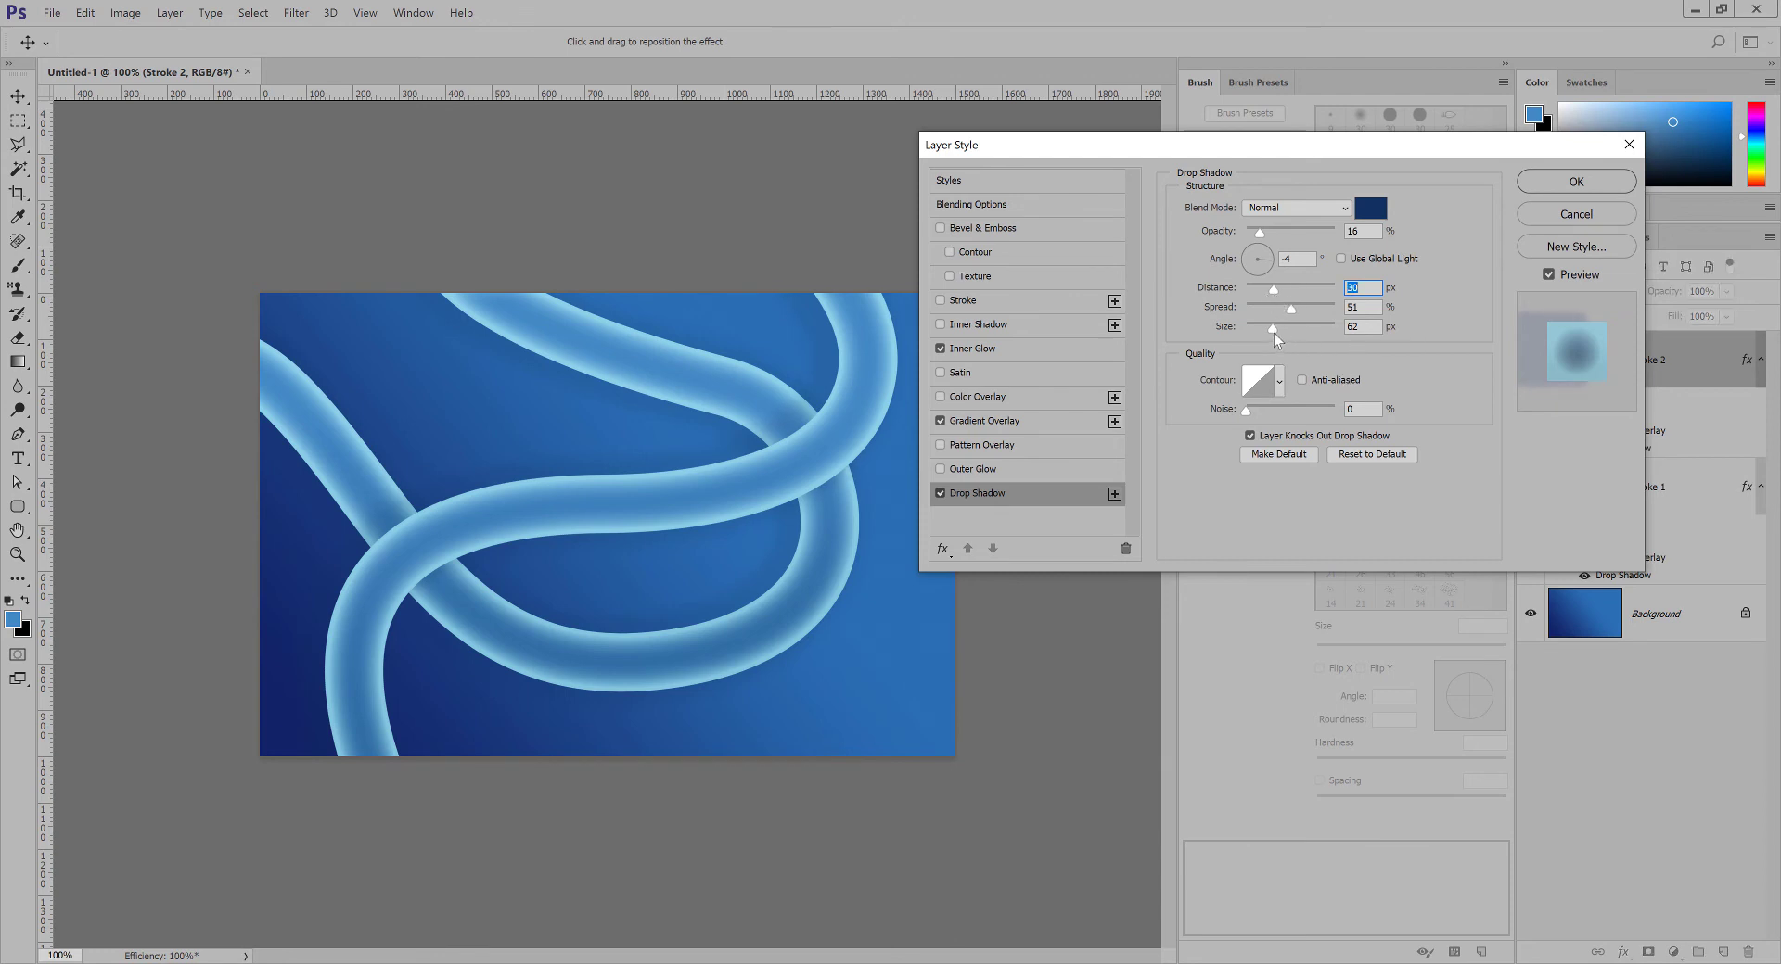
{"action": "mouse_move", "coordinate": [1272, 329]}
{"action": "left_mouse_down"}
{"action": "mouse_move", "coordinate": [1313, 304]}
{"action": "mouse_move", "coordinate": [1267, 314]}
{"action": "left_mouse_up"}
{"action": "left_click_drag", "start_coordinate": [1266, 230], "coordinate": [1281, 228]}
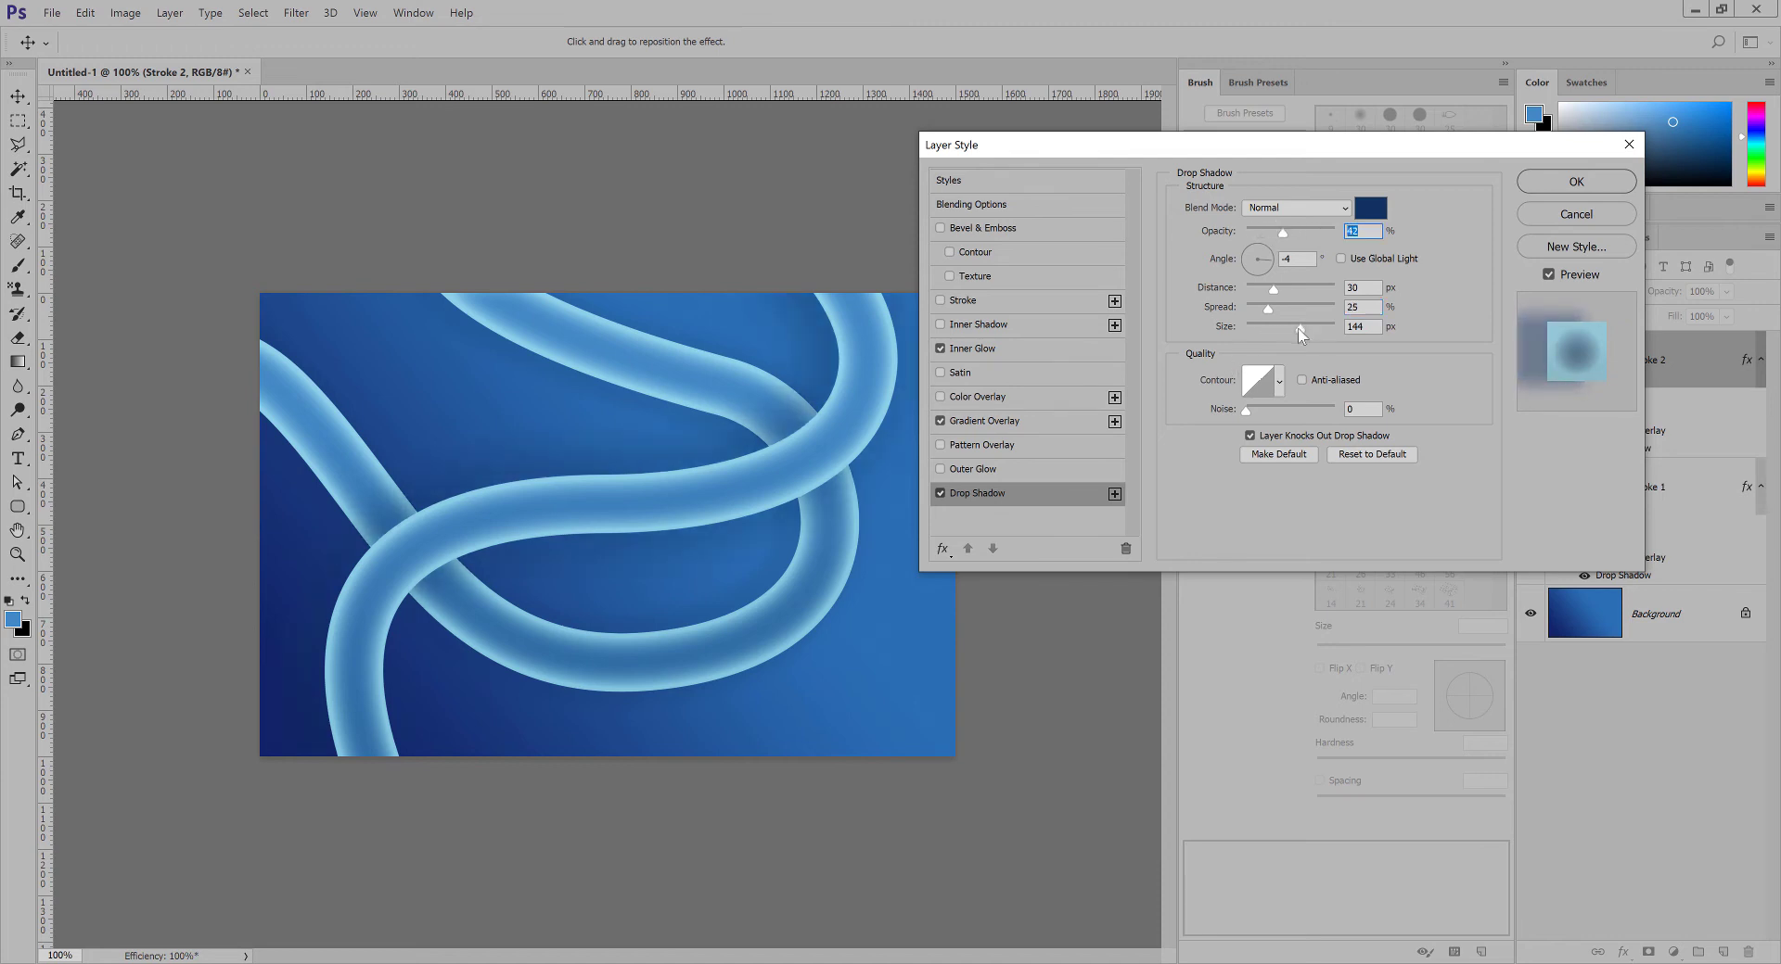
{"action": "left_click_drag", "start_coordinate": [1299, 327], "coordinate": [1265, 326]}
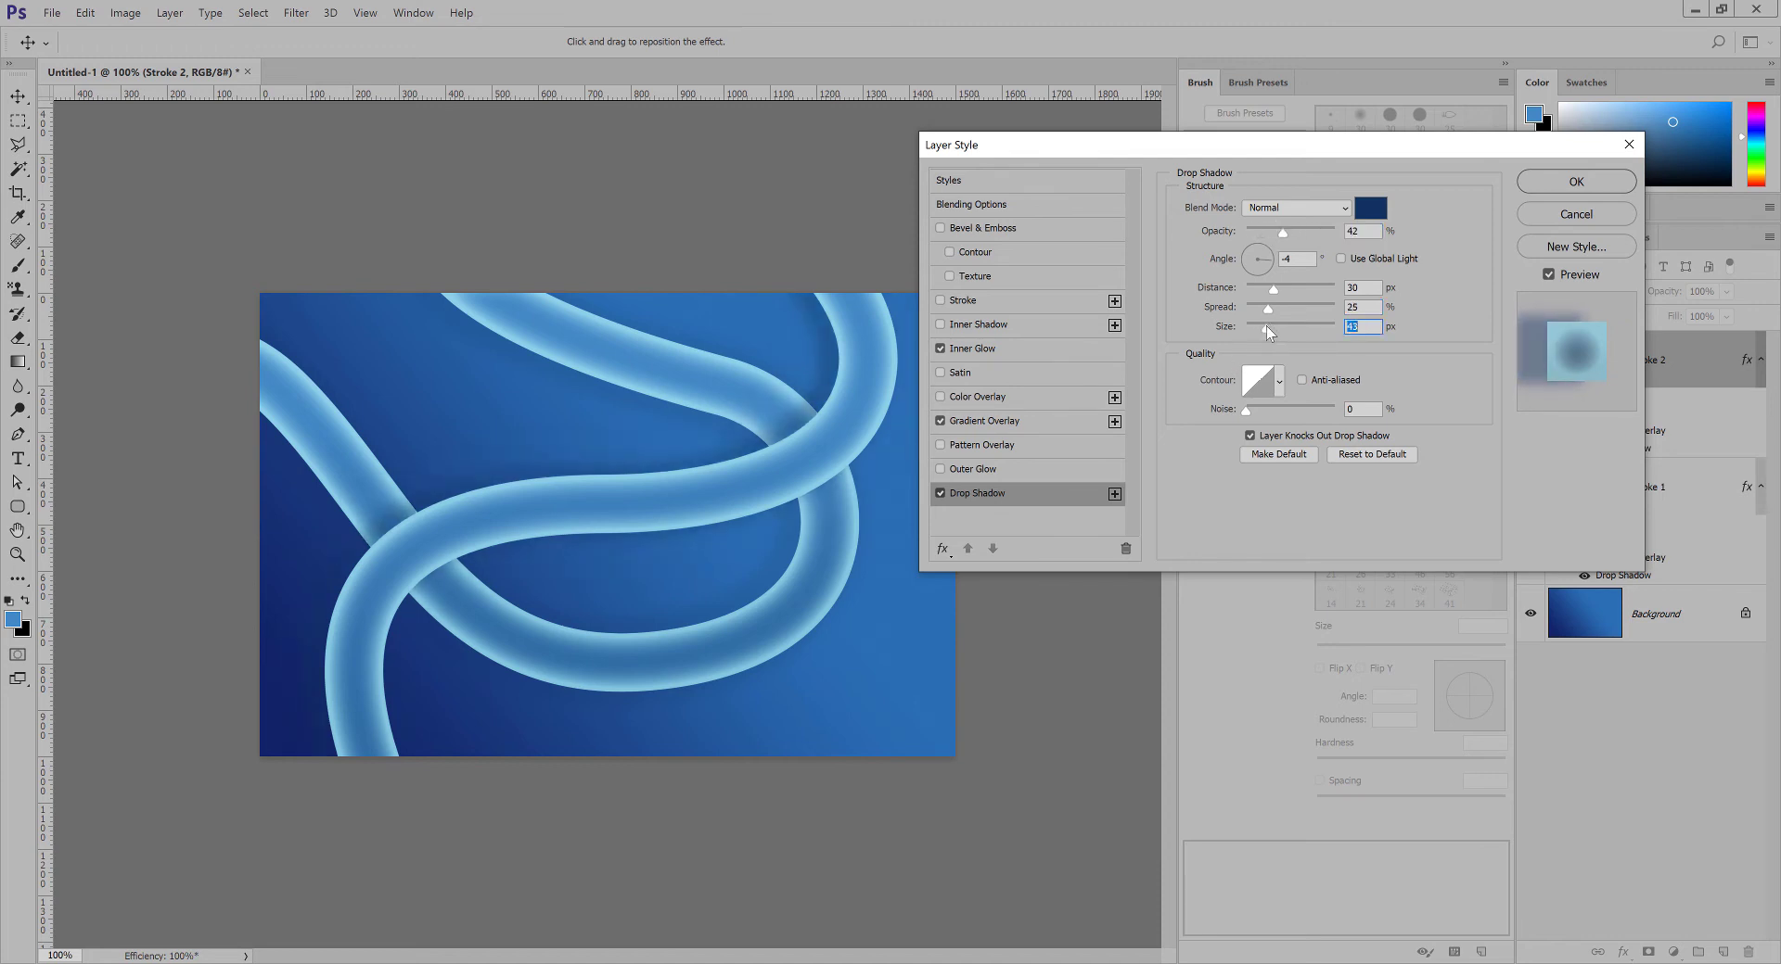
{"action": "left_click_drag", "start_coordinate": [1275, 326], "coordinate": [1258, 290]}
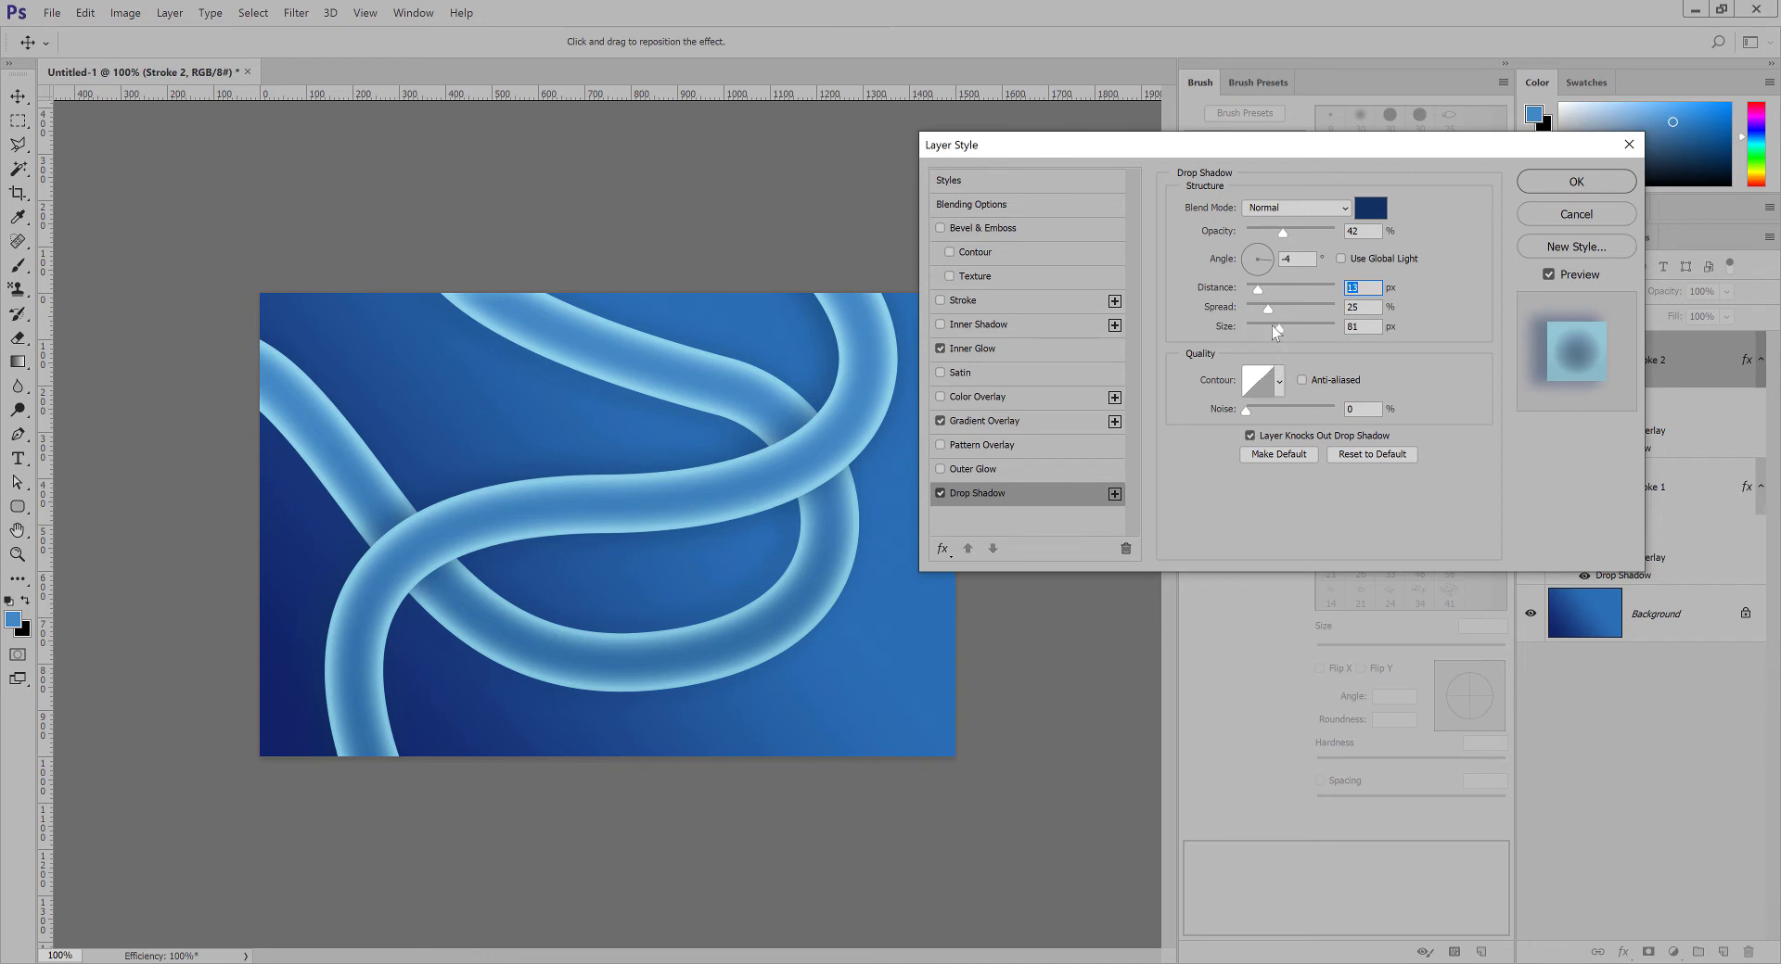
{"action": "left_click_drag", "start_coordinate": [1272, 326], "coordinate": [1265, 324]}
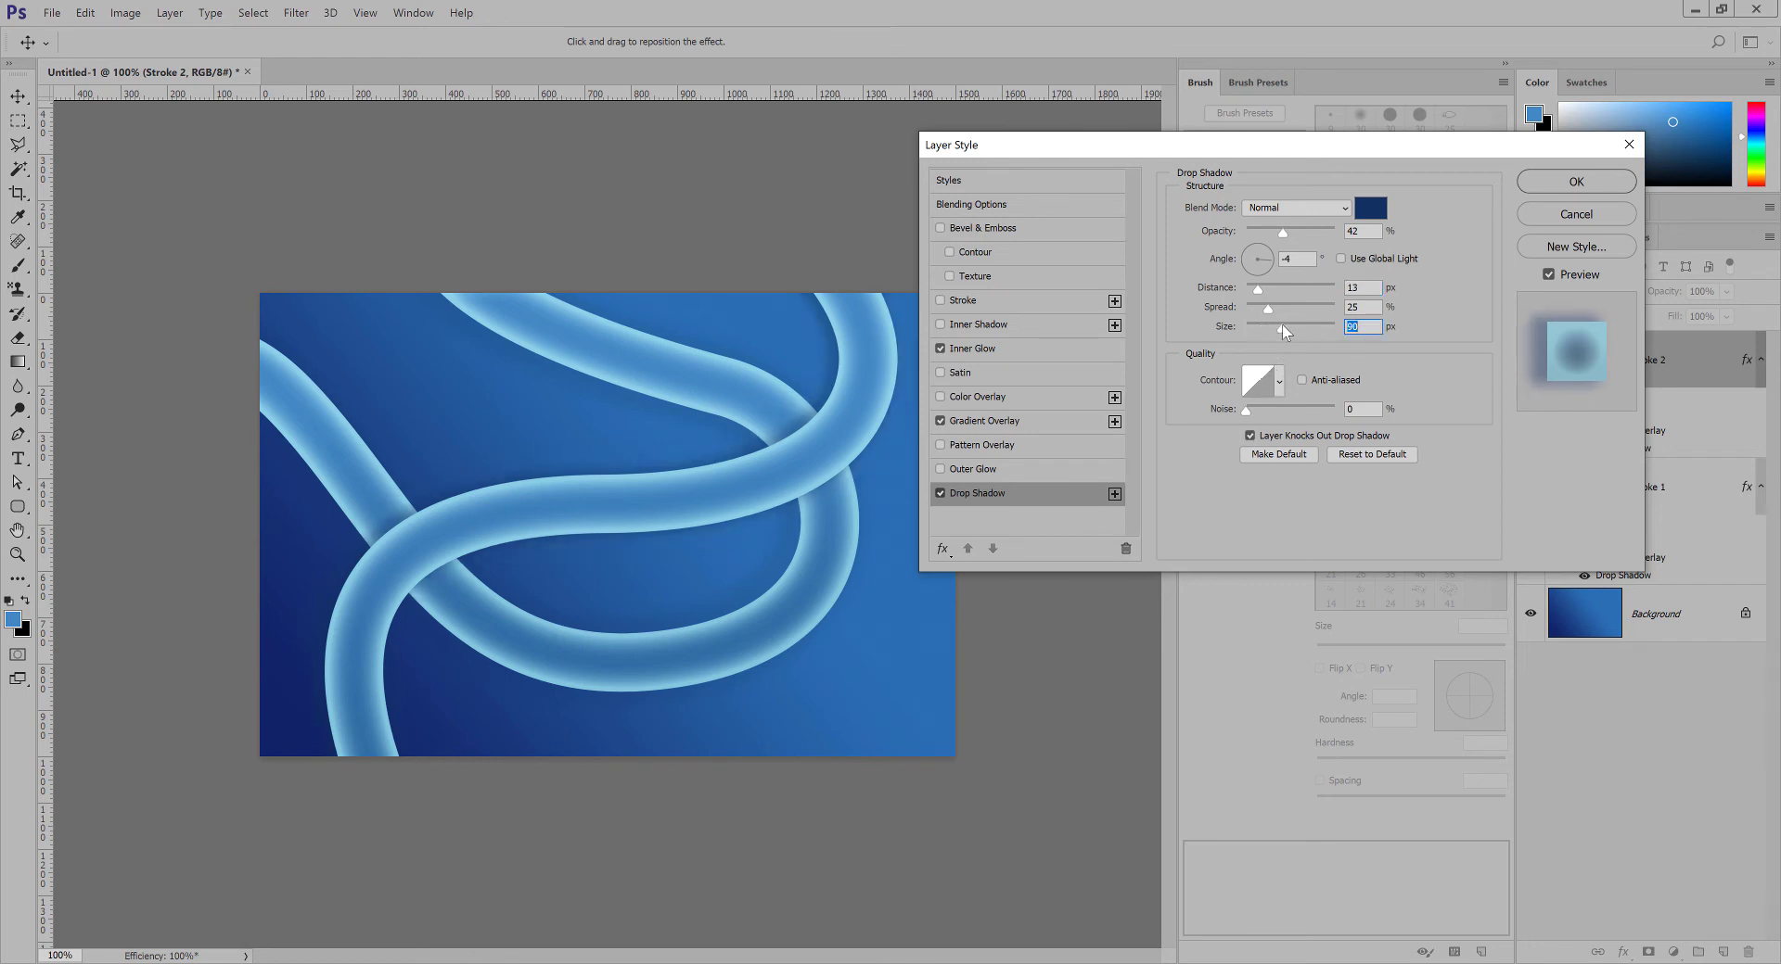
{"action": "left_click_drag", "start_coordinate": [1279, 232], "coordinate": [1268, 232]}
{"action": "left_click", "coordinate": [1558, 182]}
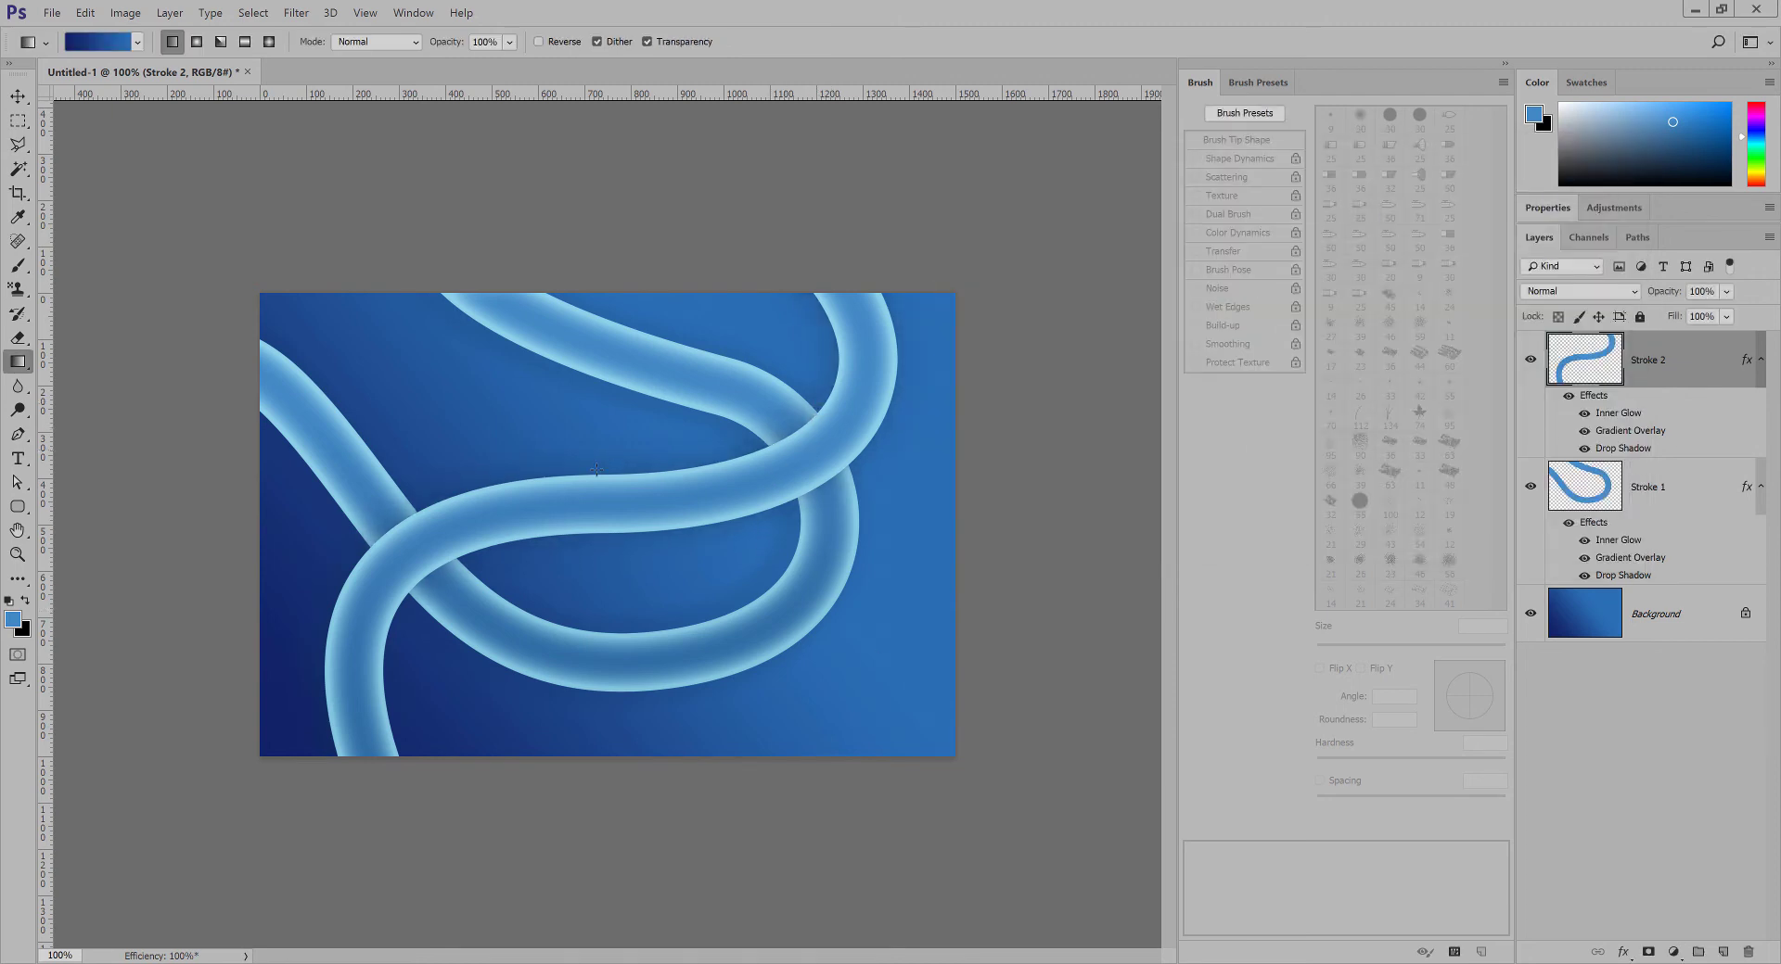
Add a new empty layer directly above Stroke 1 and set the foreground colour to dark blue 0d2350.
{"action": "left_click", "coordinate": [1701, 489]}
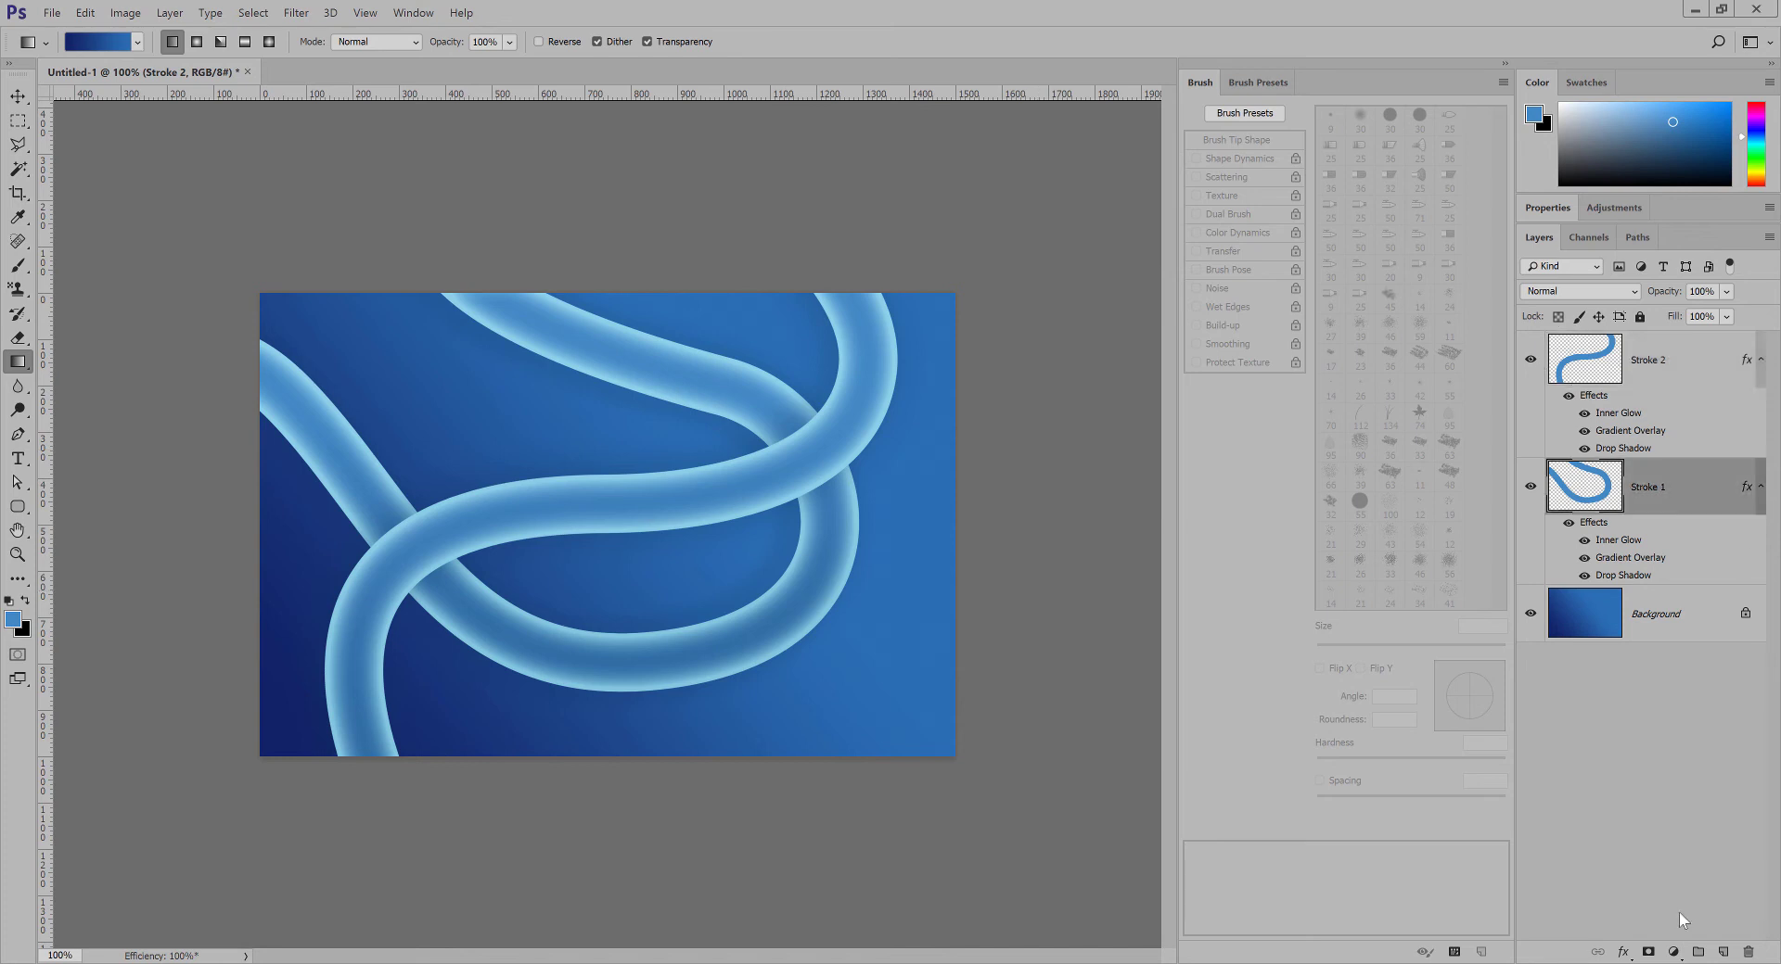
{"action": "left_click", "coordinate": [1722, 952]}
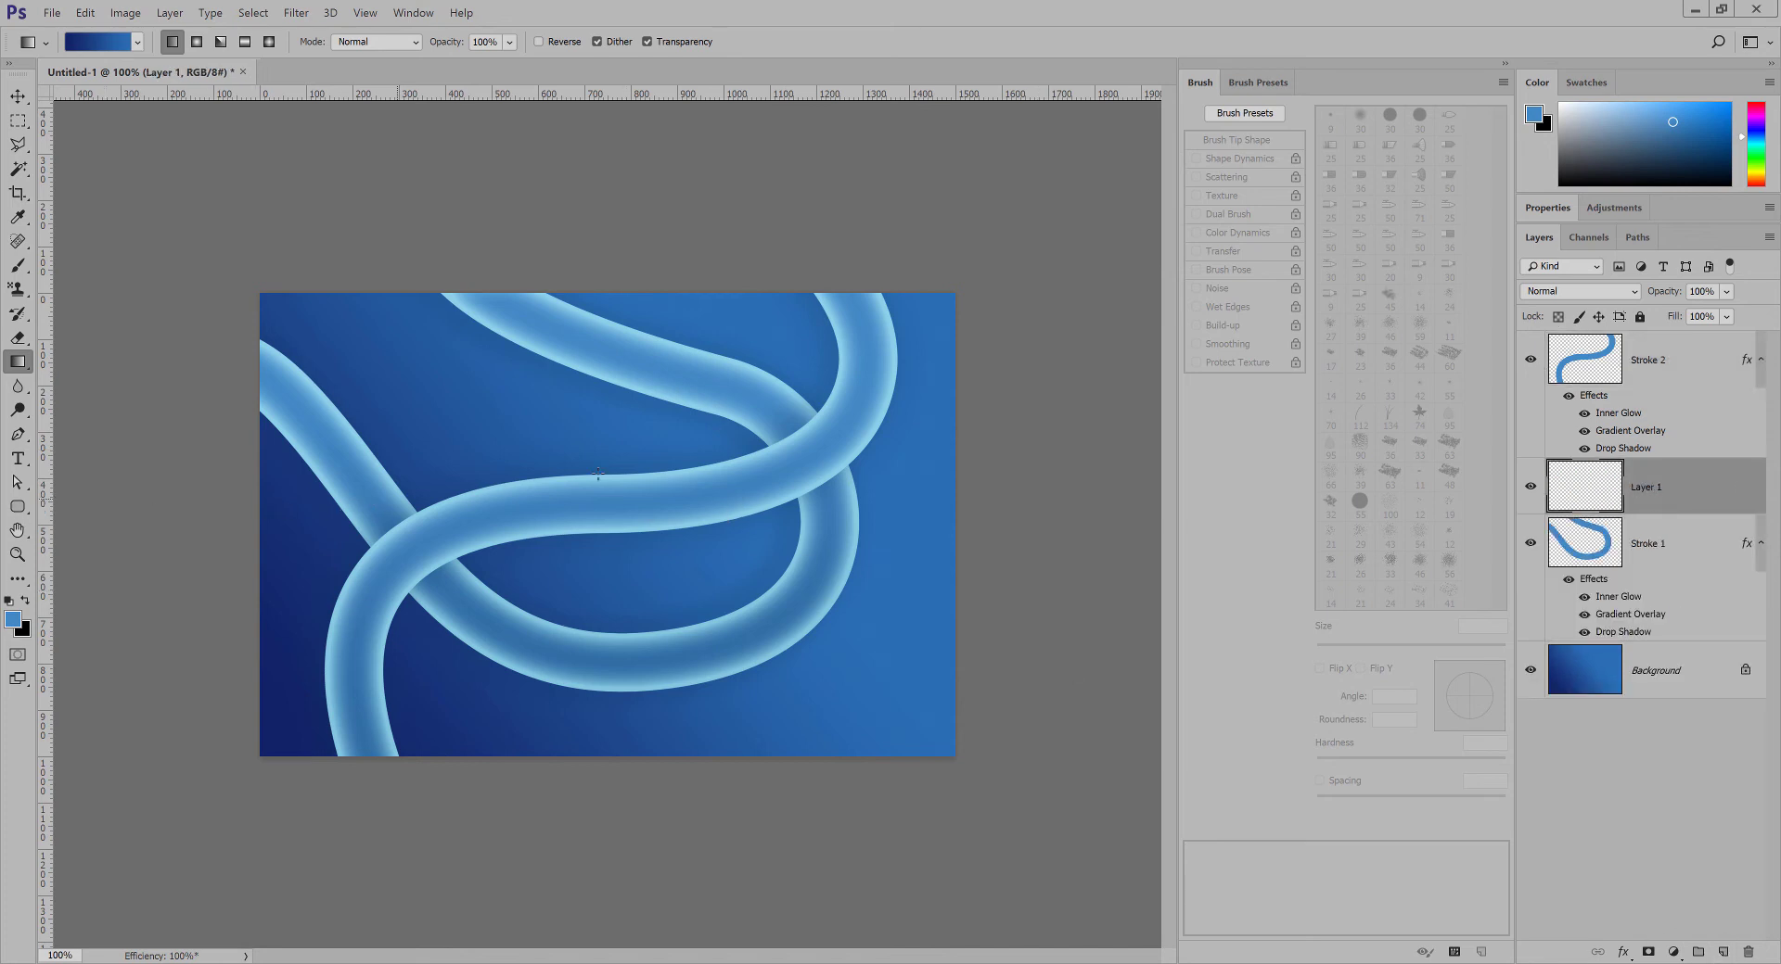
{"action": "key", "text": "b"}
{"action": "left_click", "coordinate": [15, 622]}
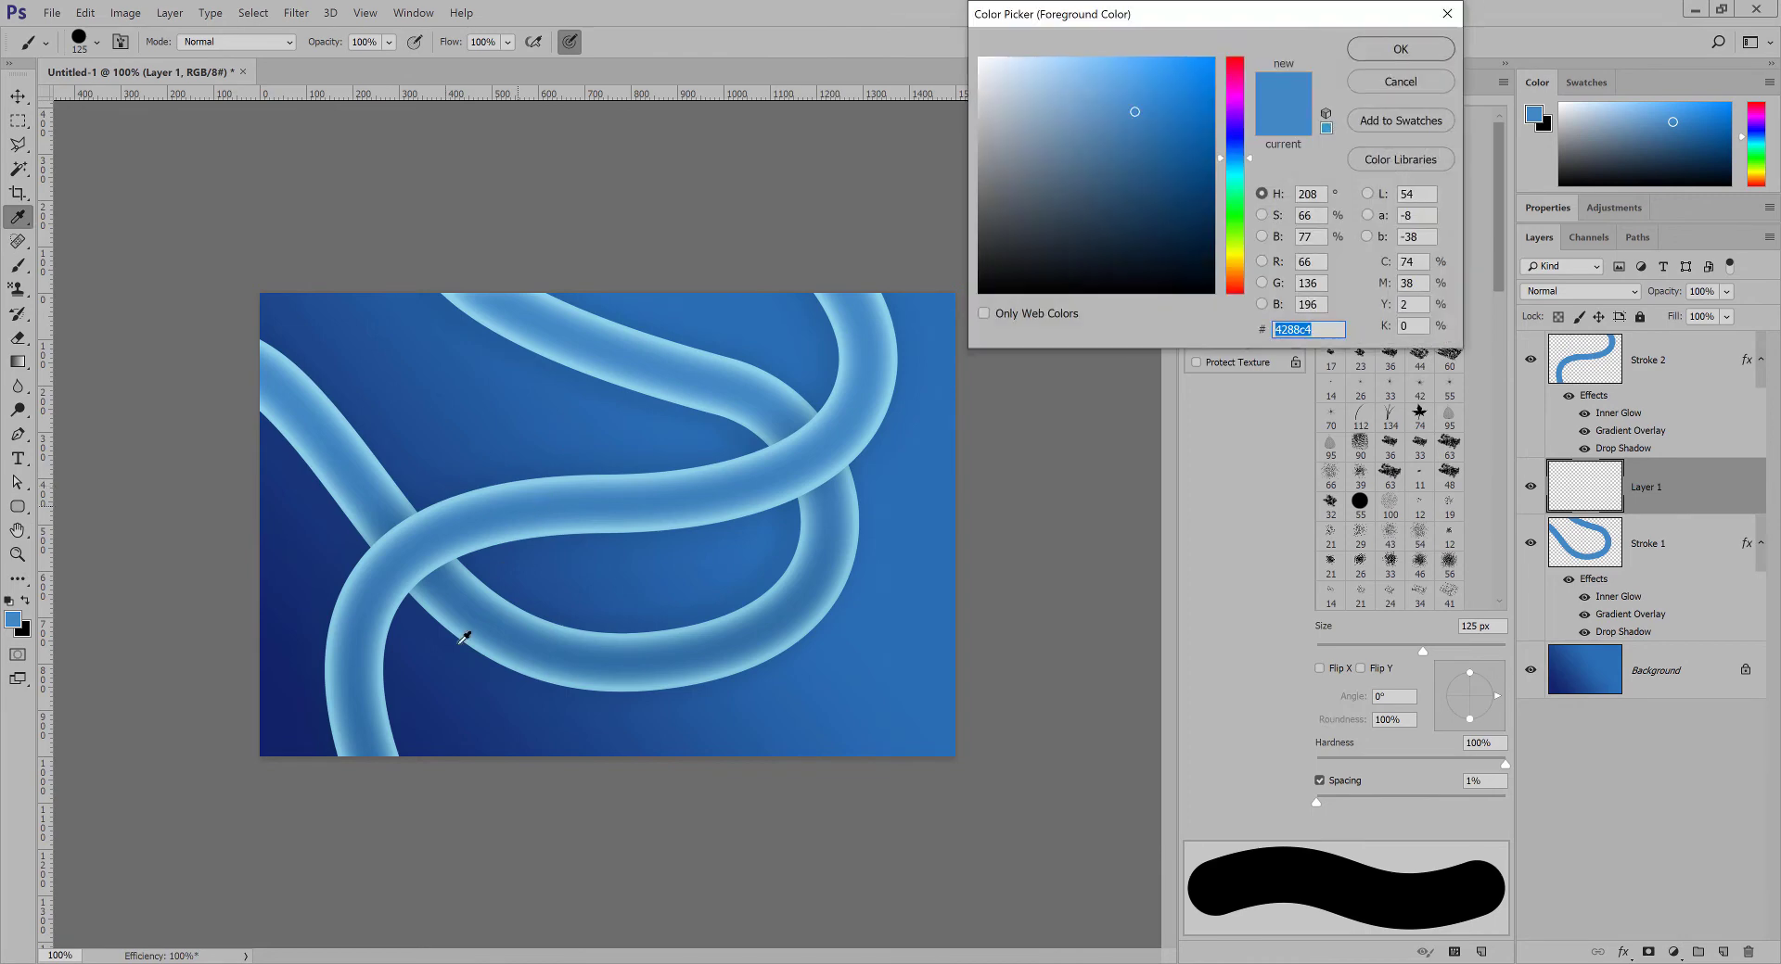
{"action": "left_click", "coordinate": [422, 682]}
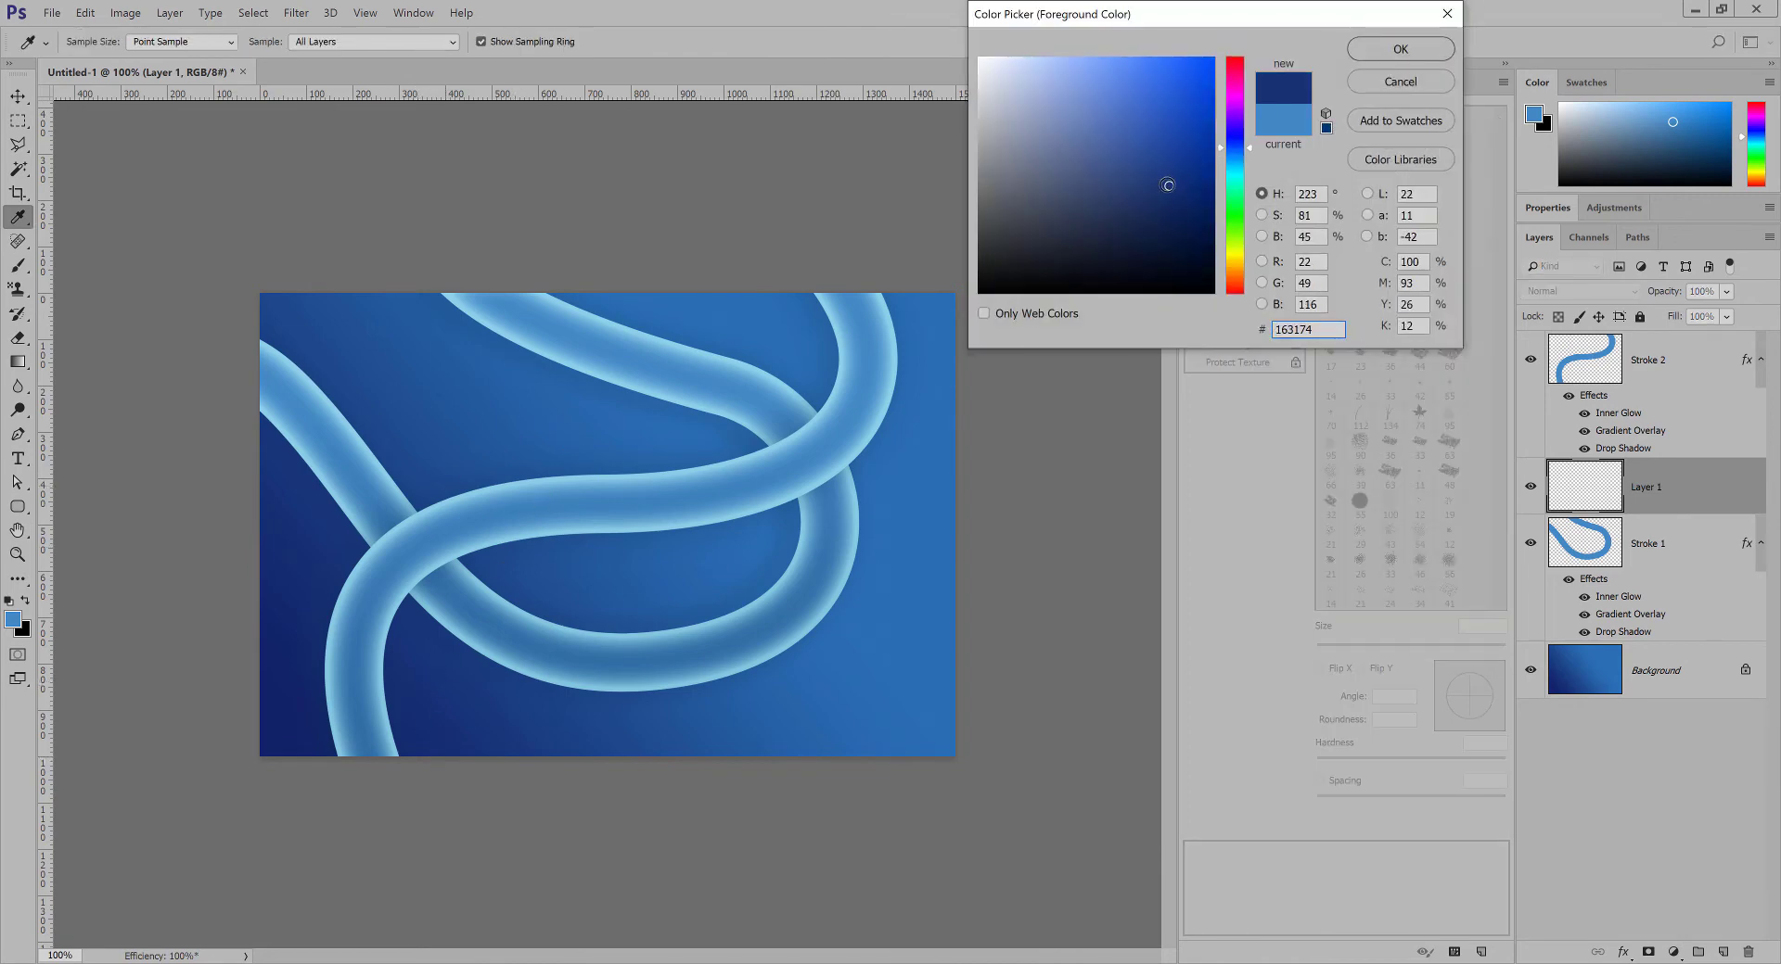
{"action": "left_click_drag", "start_coordinate": [1167, 186], "coordinate": [1168, 201]}
{"action": "left_click", "coordinate": [1176, 219]}
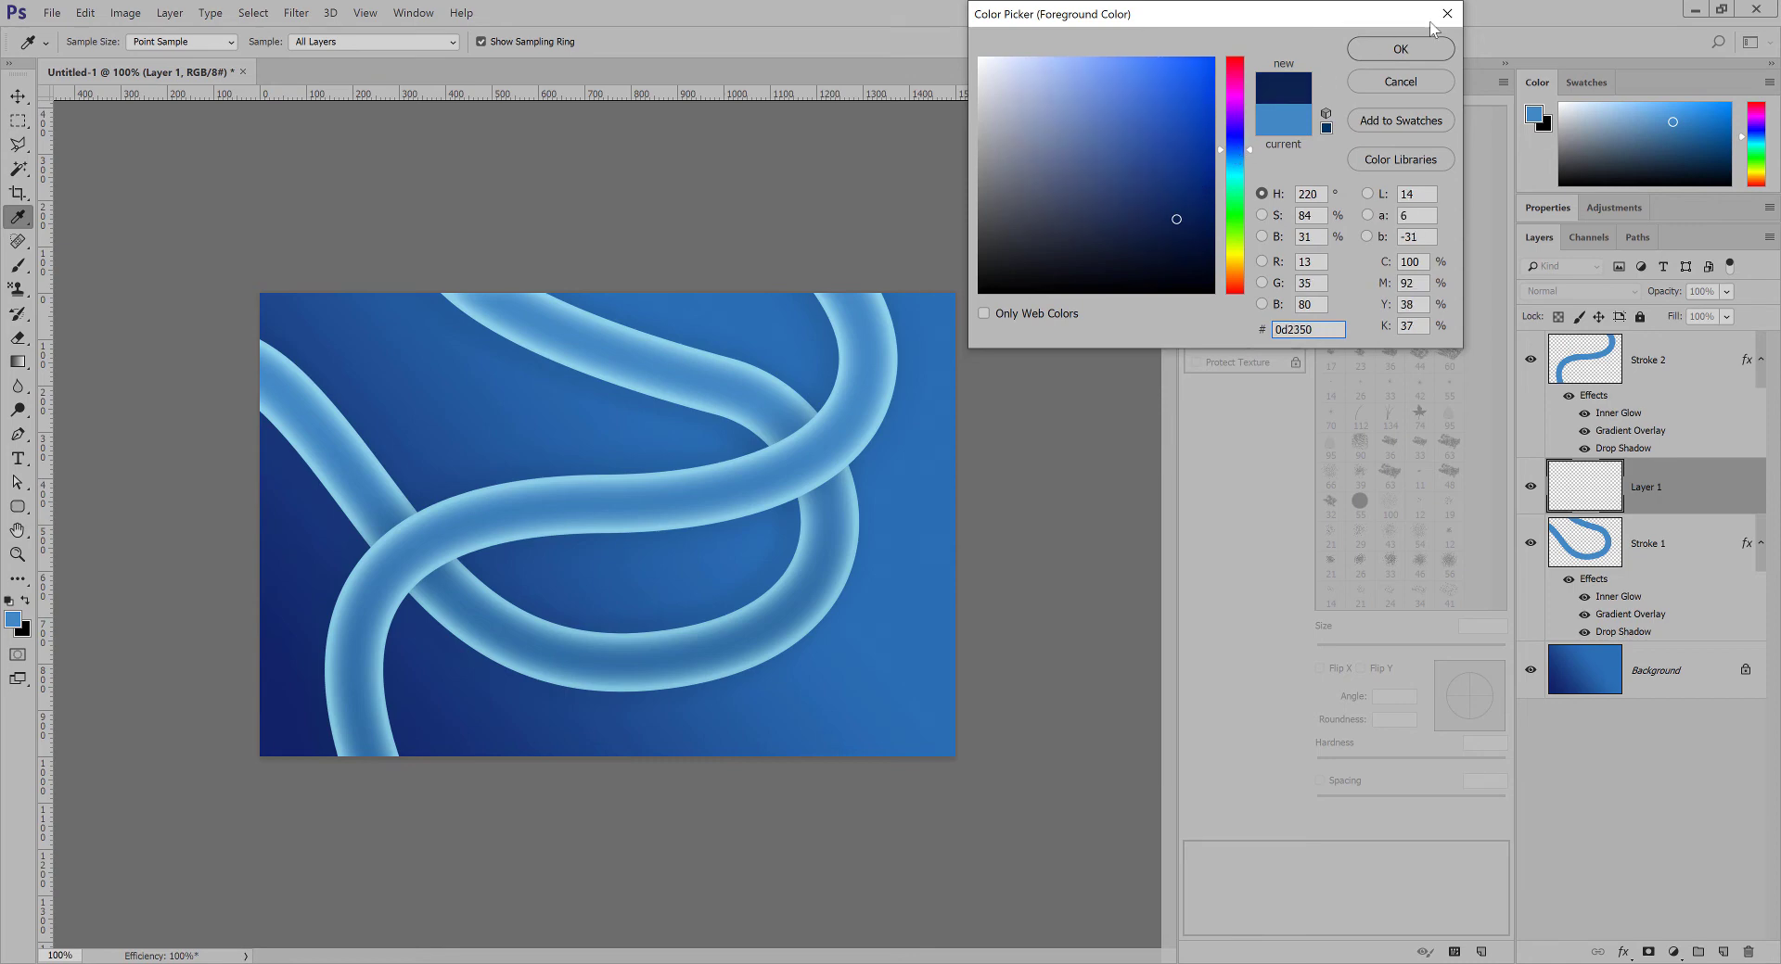
{"action": "left_click", "coordinate": [1400, 49]}
Set the Brush tool to a soft round tip of 250 px with 0% hardness.
{"action": "key", "text": "b"}
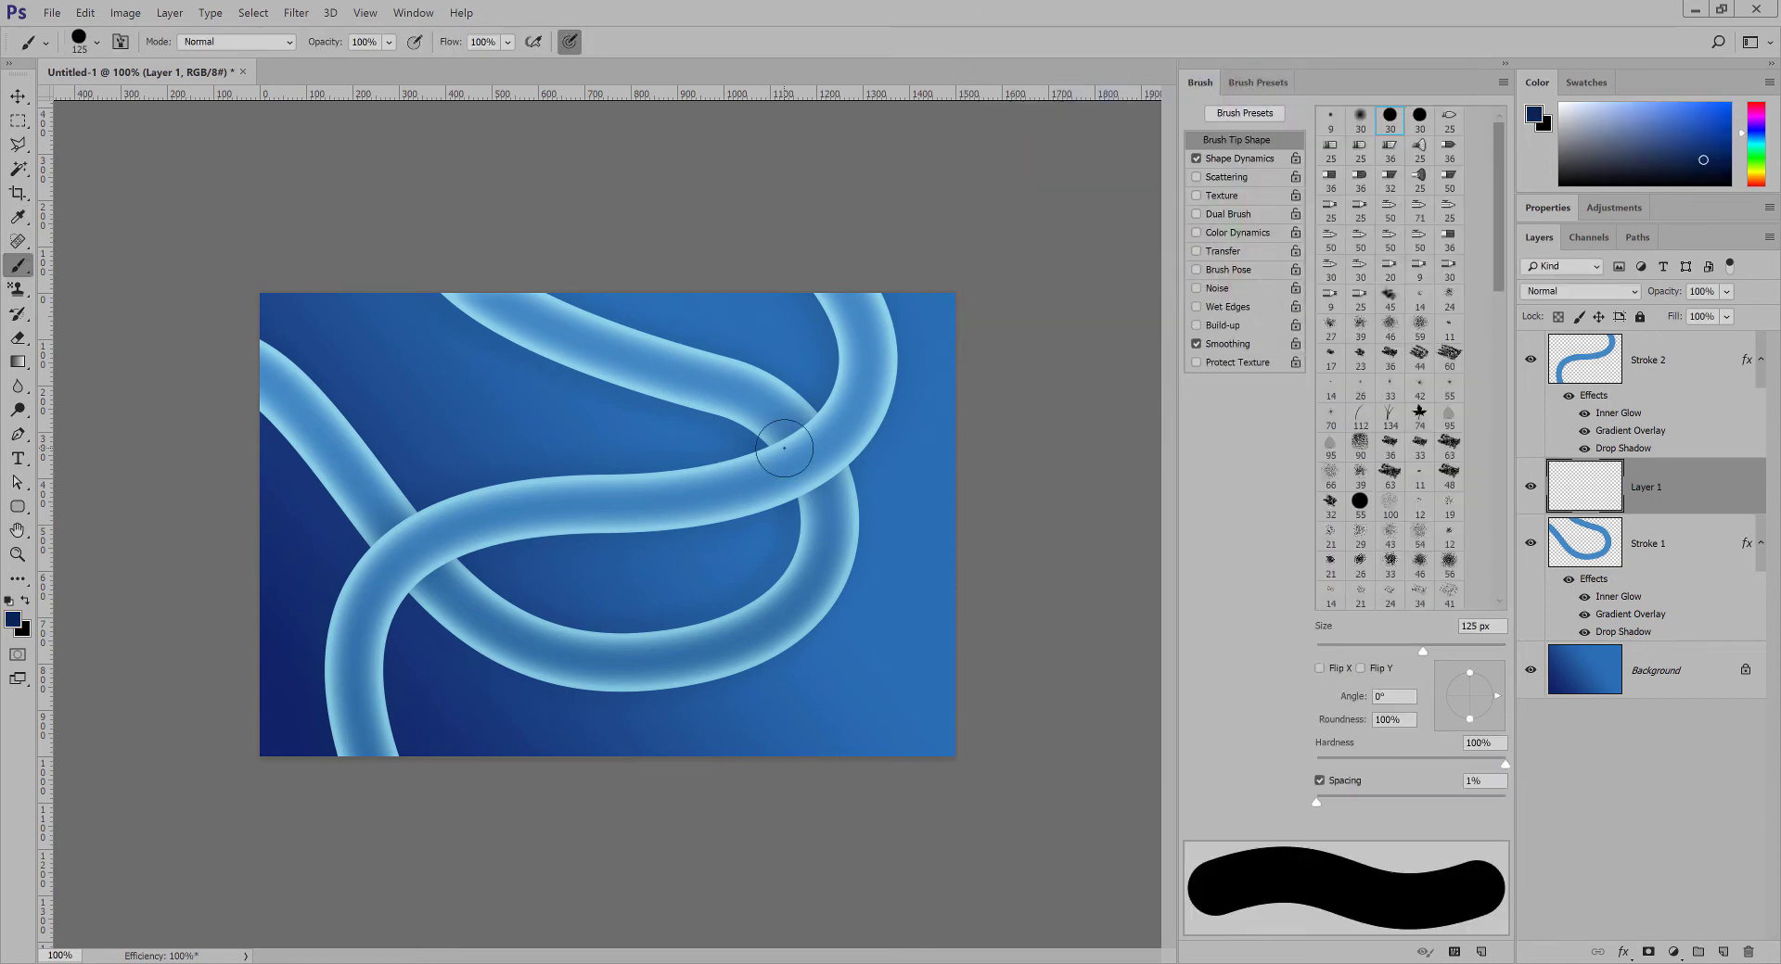
{"action": "key", "text": "bracketright"}
{"action": "key", "text": "bracketright"}
{"action": "key", "text": "bracketright"}
{"action": "key", "text": "bracketright"}
{"action": "right_click", "coordinate": [818, 460]}
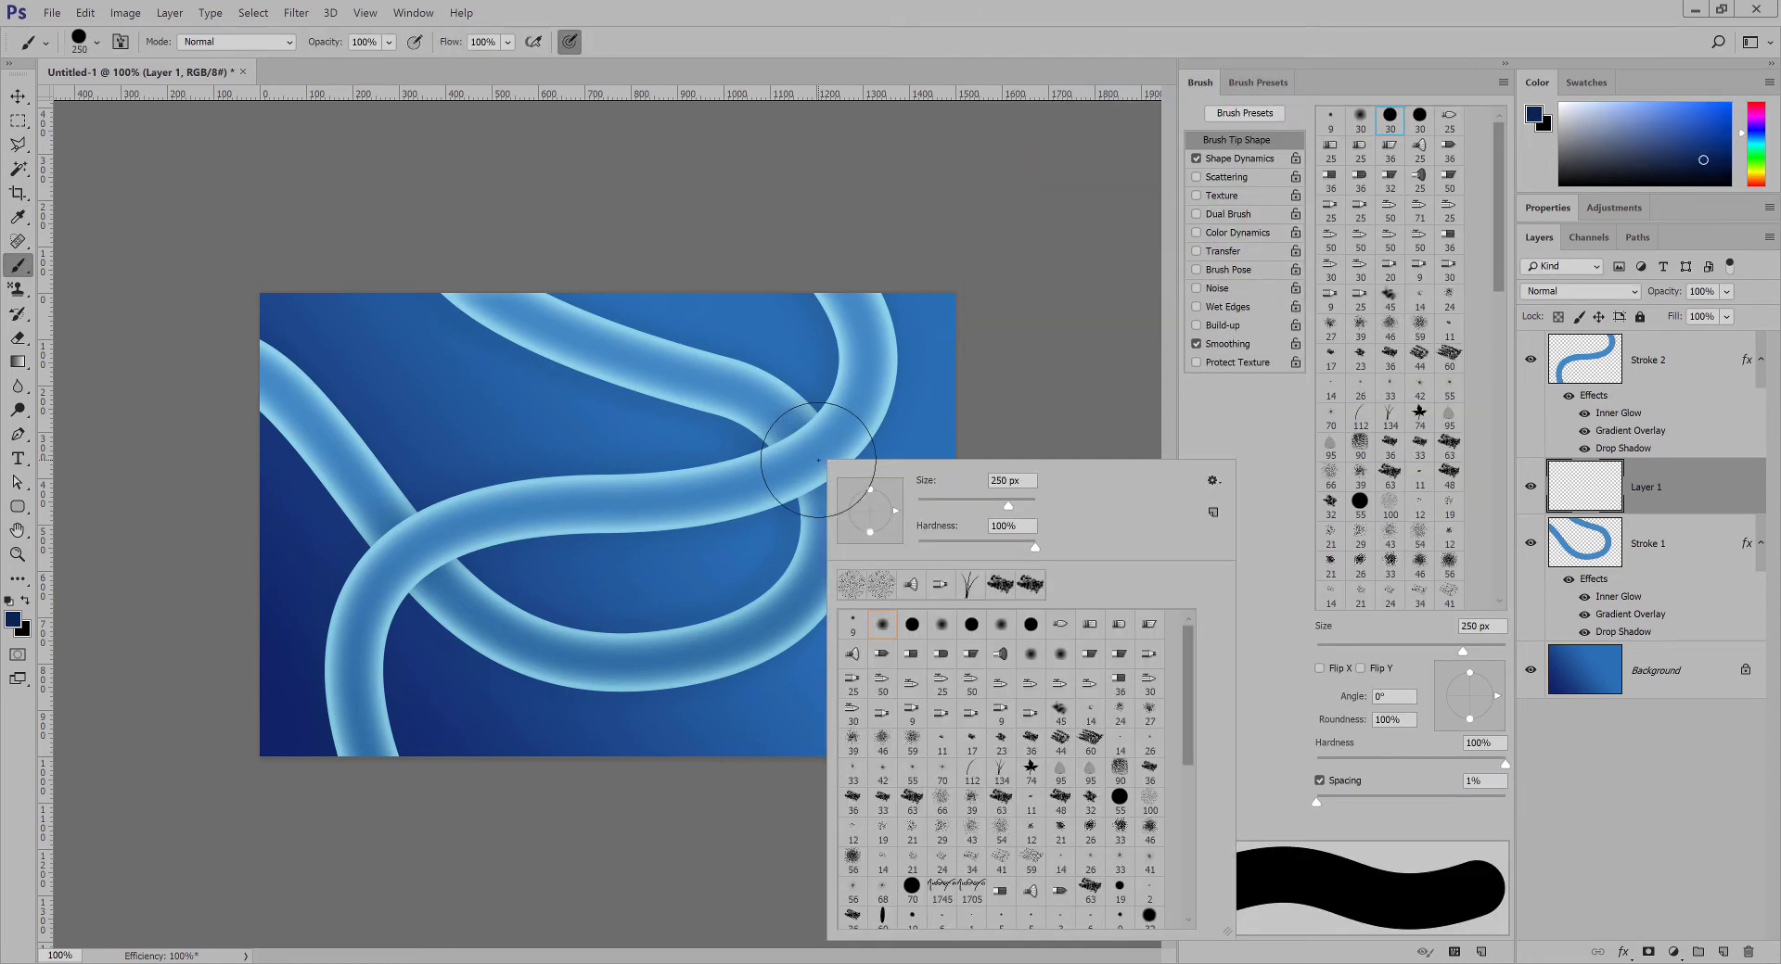
{"action": "left_click", "coordinate": [884, 631]}
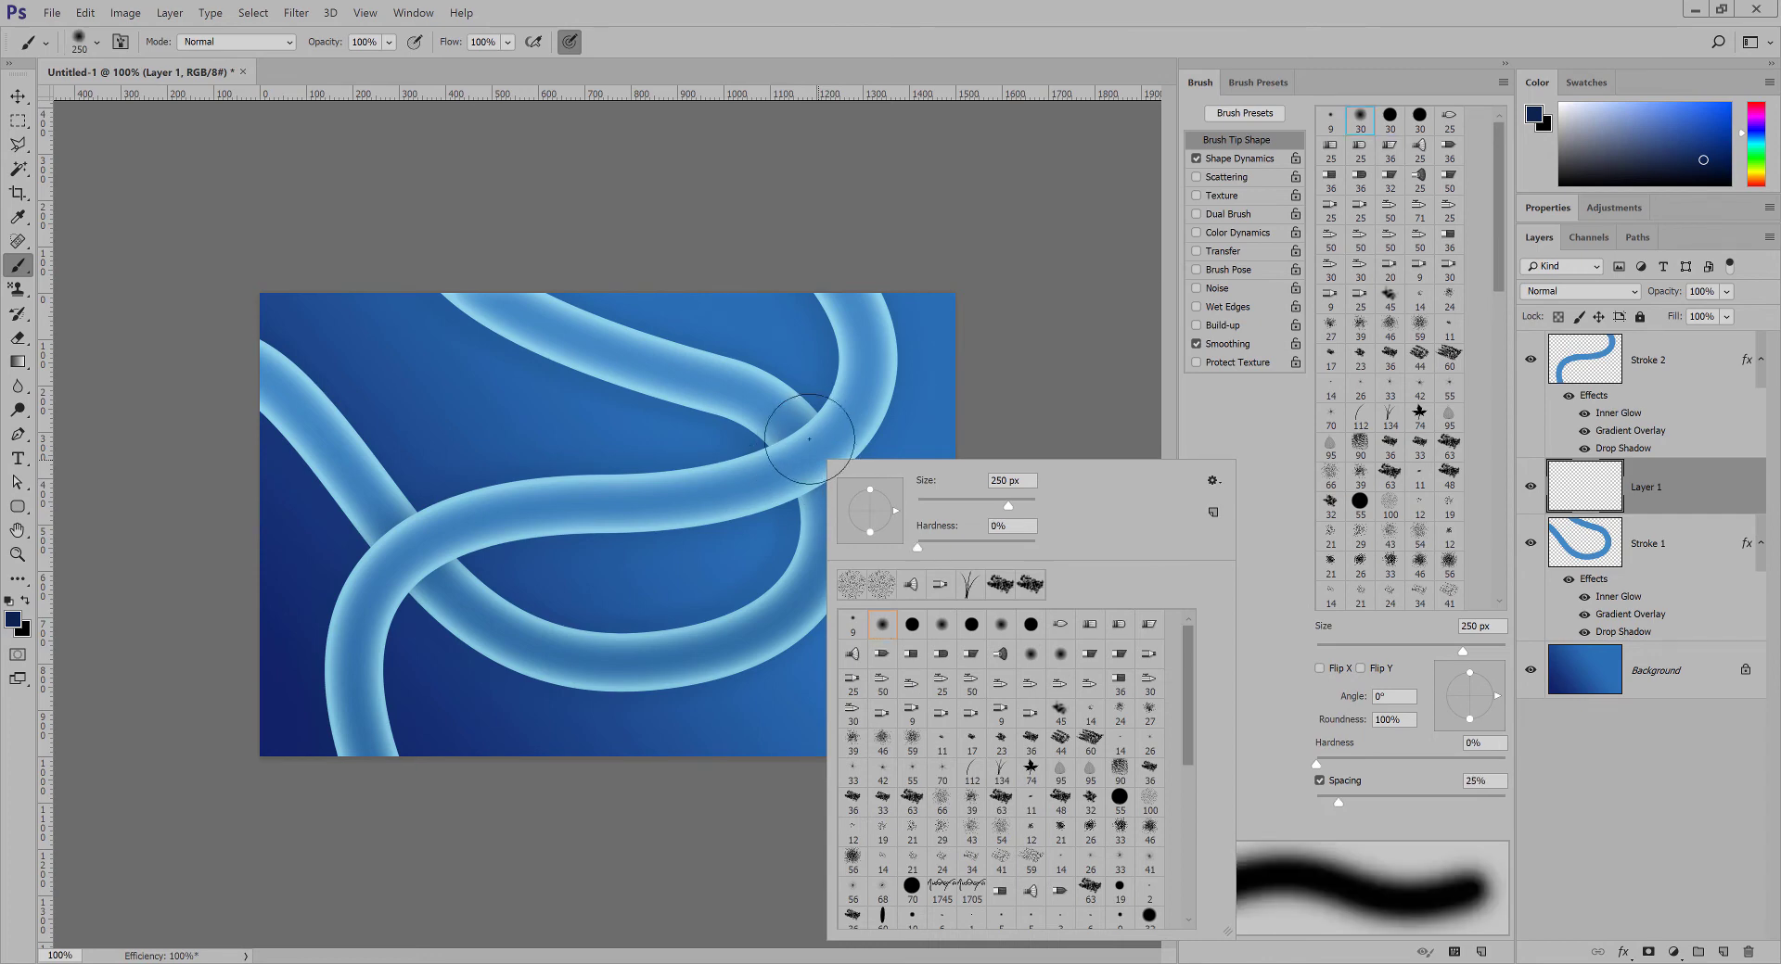
{"action": "left_click", "coordinate": [1085, 252]}
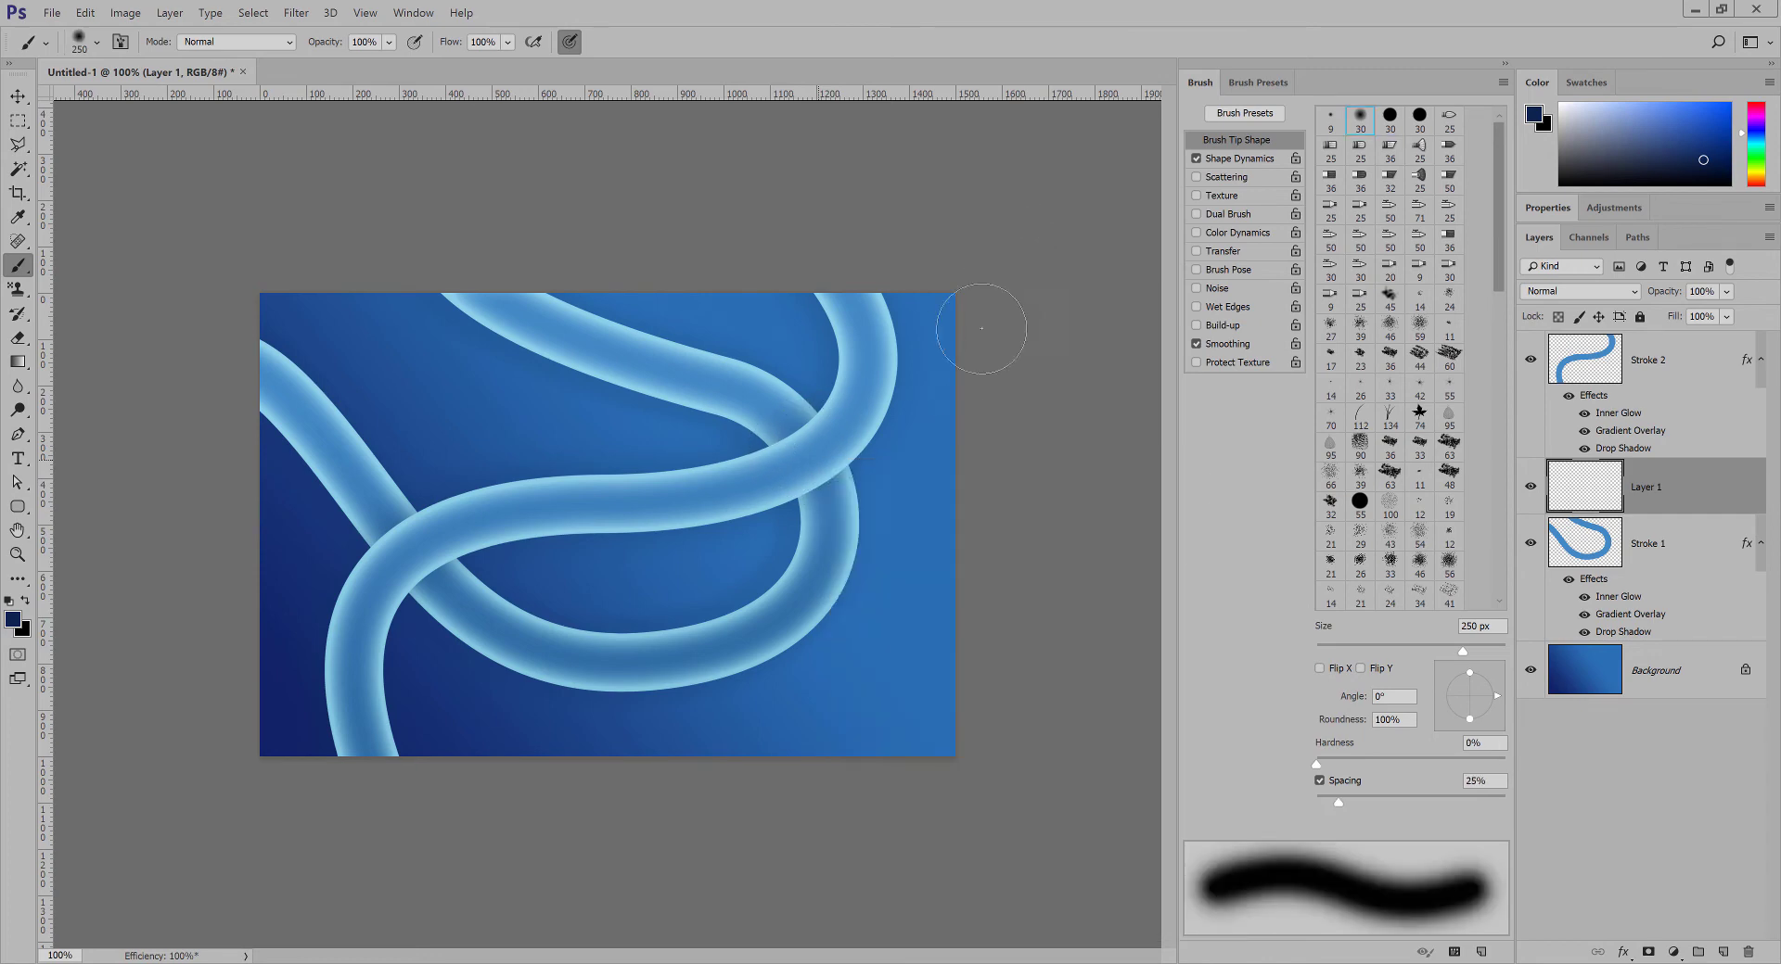
Try a single dark blue dab on the new layer where the bands cross at the upper right, and undo it.
{"action": "left_click", "coordinate": [812, 457]}
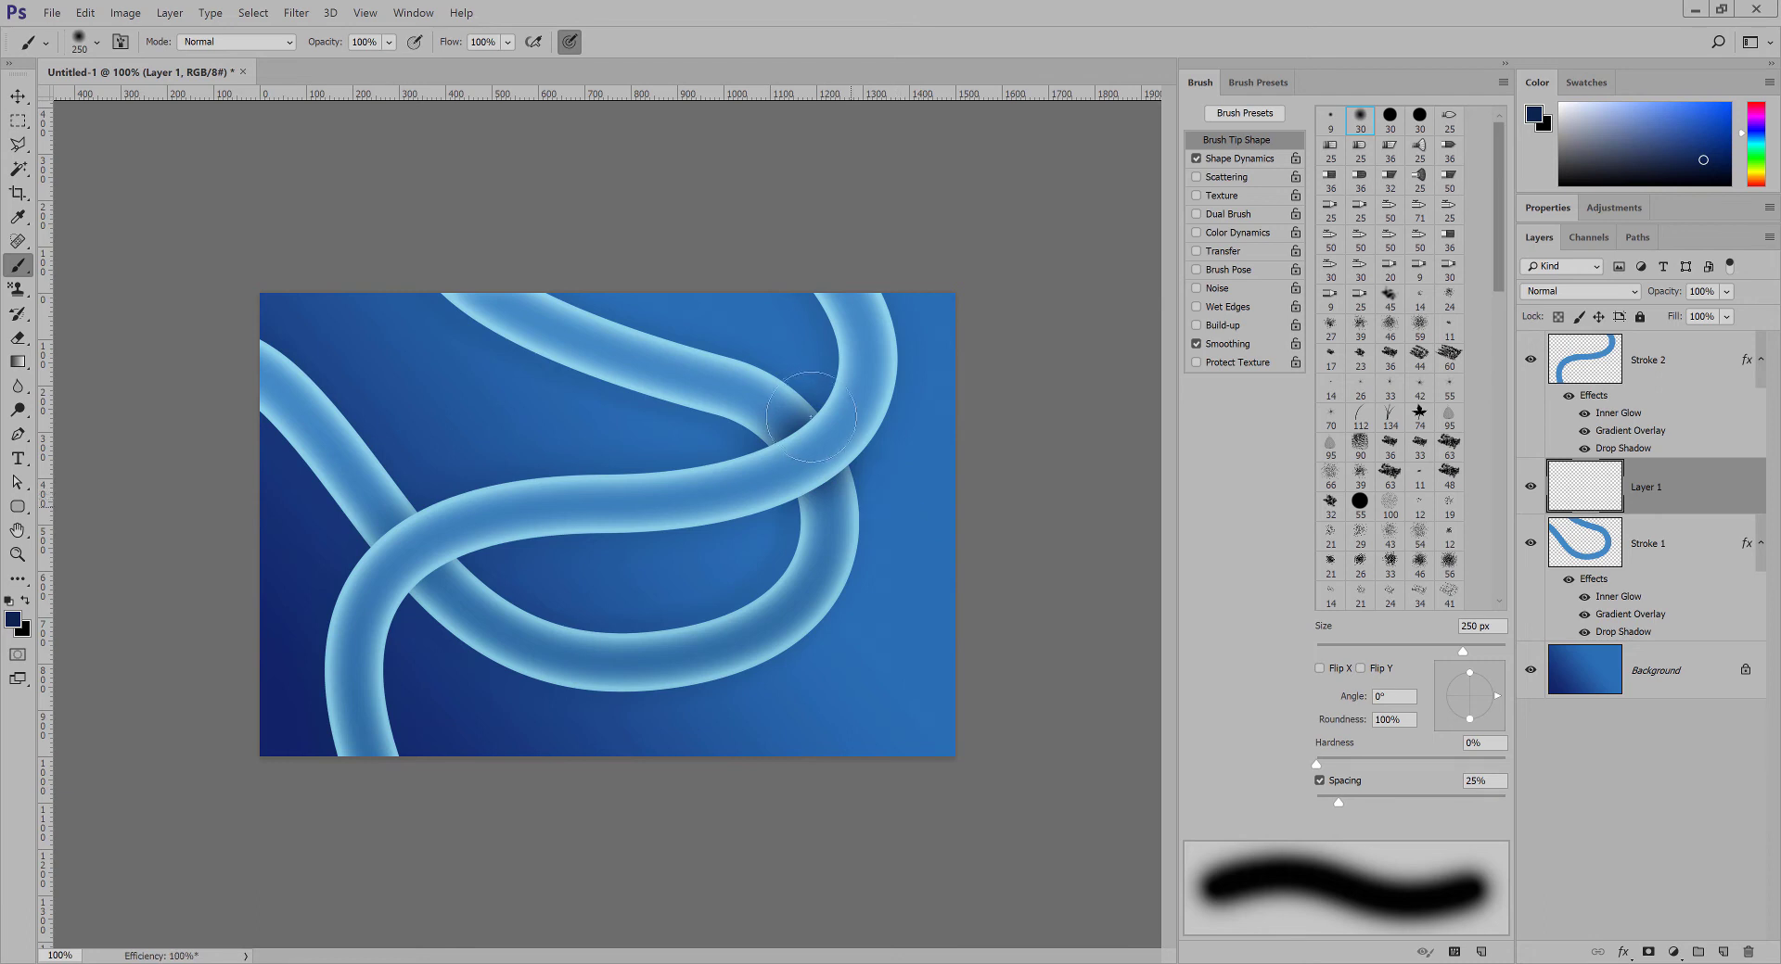
{"action": "key", "text": "ctrl+z"}
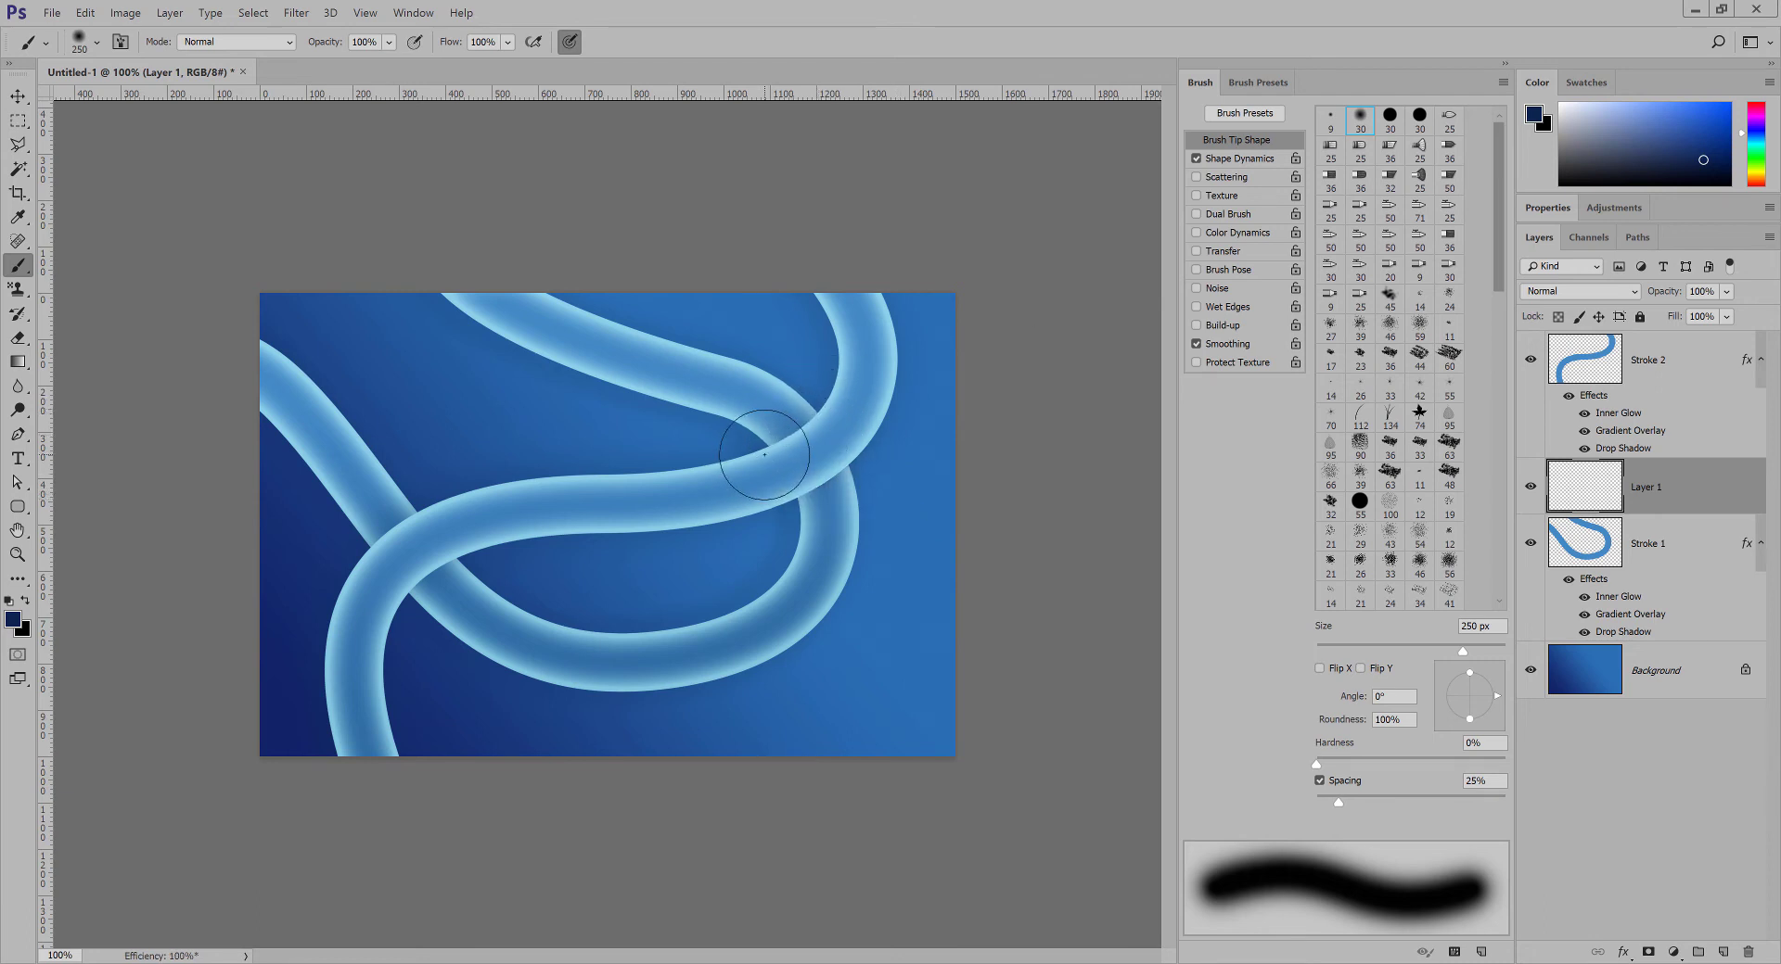
Paint a short dark blue shadow at the upper-right band crossing with a 125 px brush and lower Layer 1's opacity to 25%.
{"action": "left_click", "coordinate": [766, 427]}
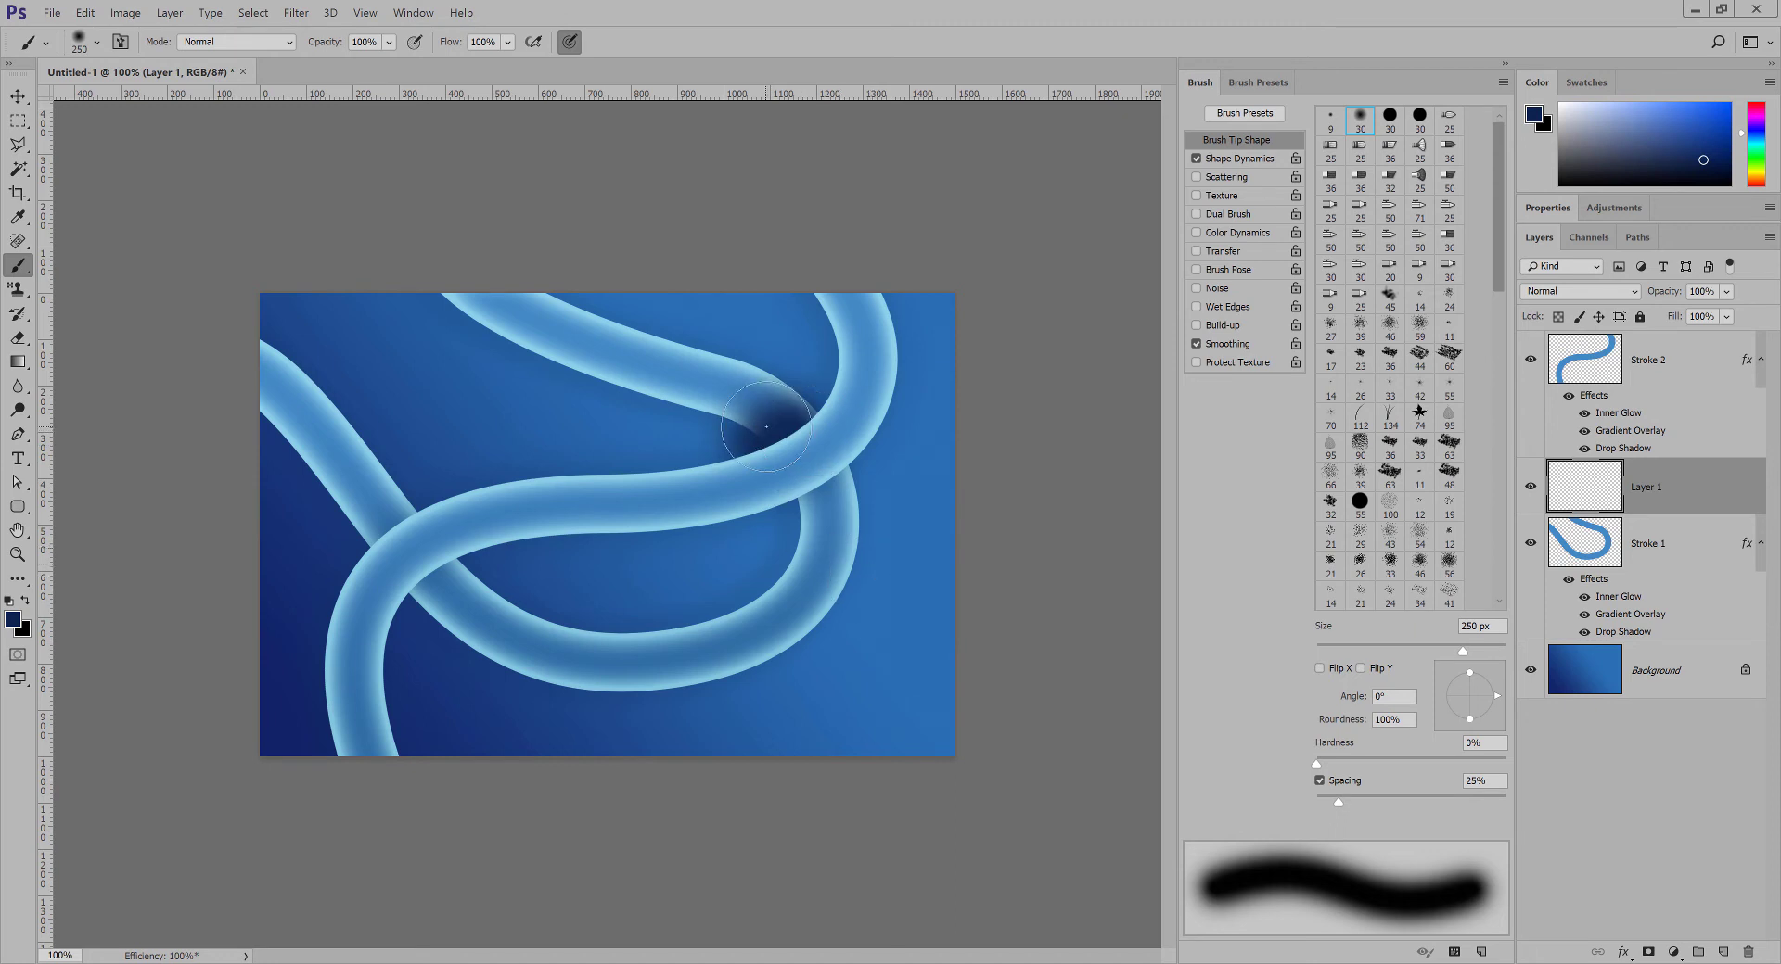
{"action": "key", "text": "ctrl+z"}
{"action": "key", "text": "bracketleft"}
{"action": "key", "text": "bracketleft"}
{"action": "key", "text": "bracketleft"}
{"action": "key", "text": "bracketleft"}
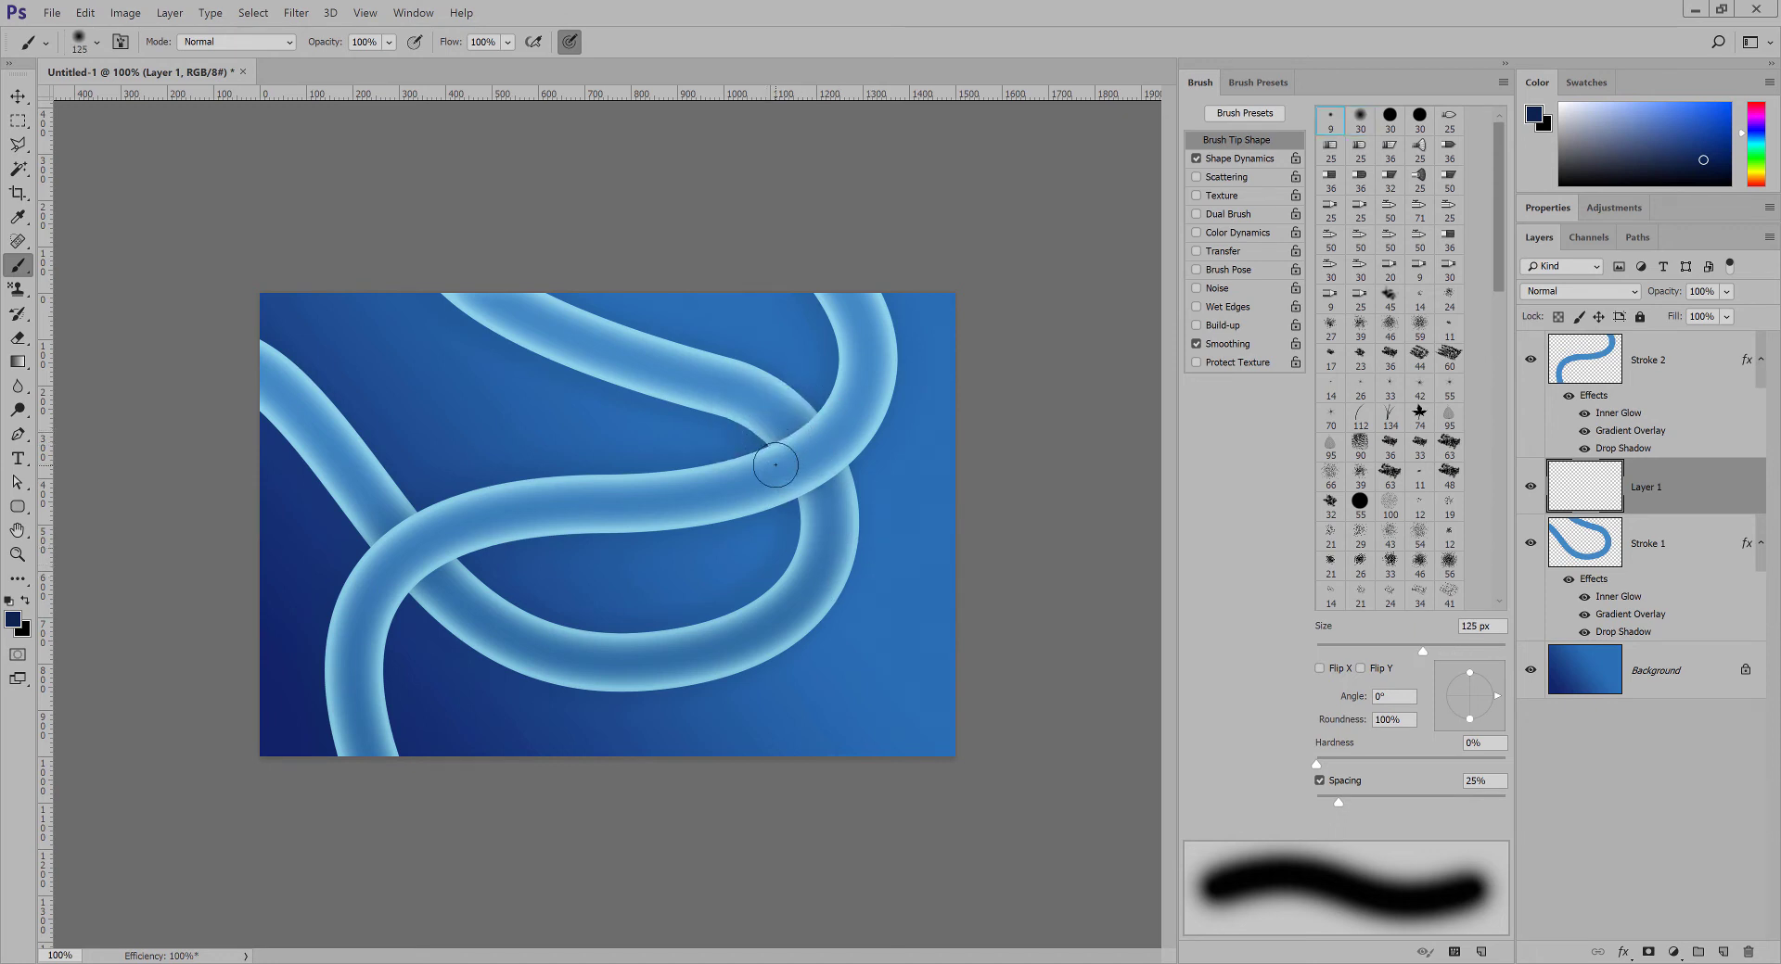
{"action": "left_click_drag", "start_coordinate": [781, 449], "coordinate": [819, 435]}
{"action": "key", "text": "v"}
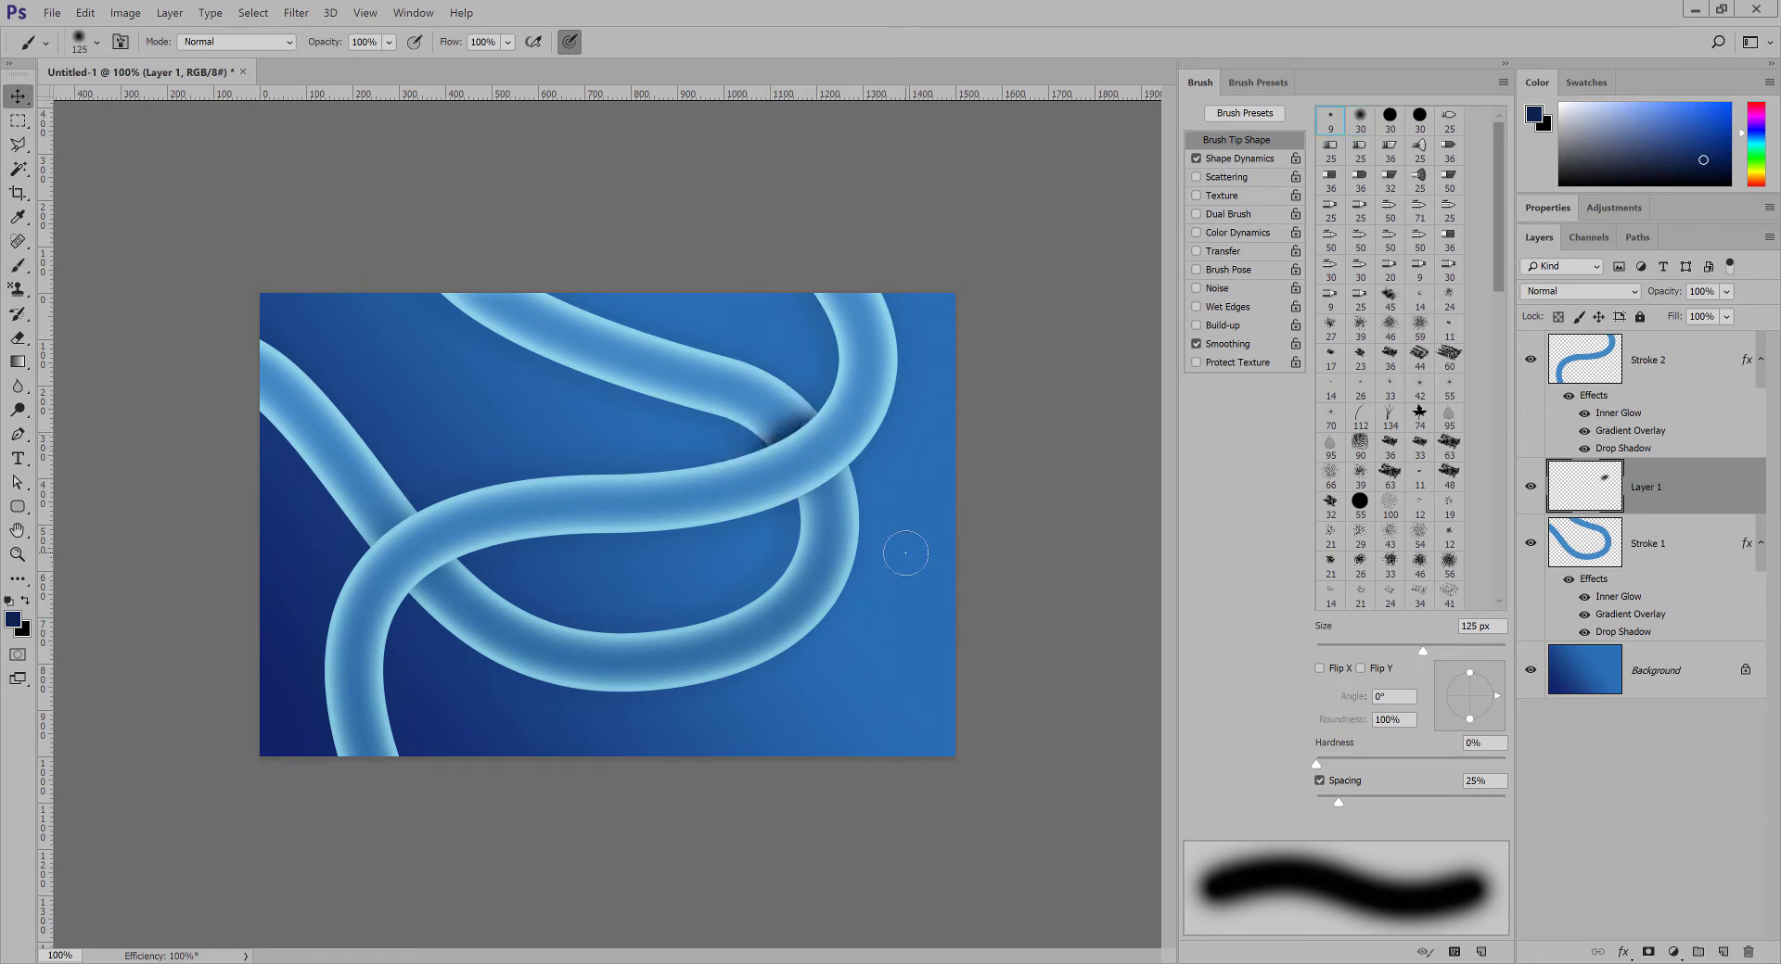
{"action": "left_click_drag", "start_coordinate": [1724, 294], "coordinate": [1664, 313]}
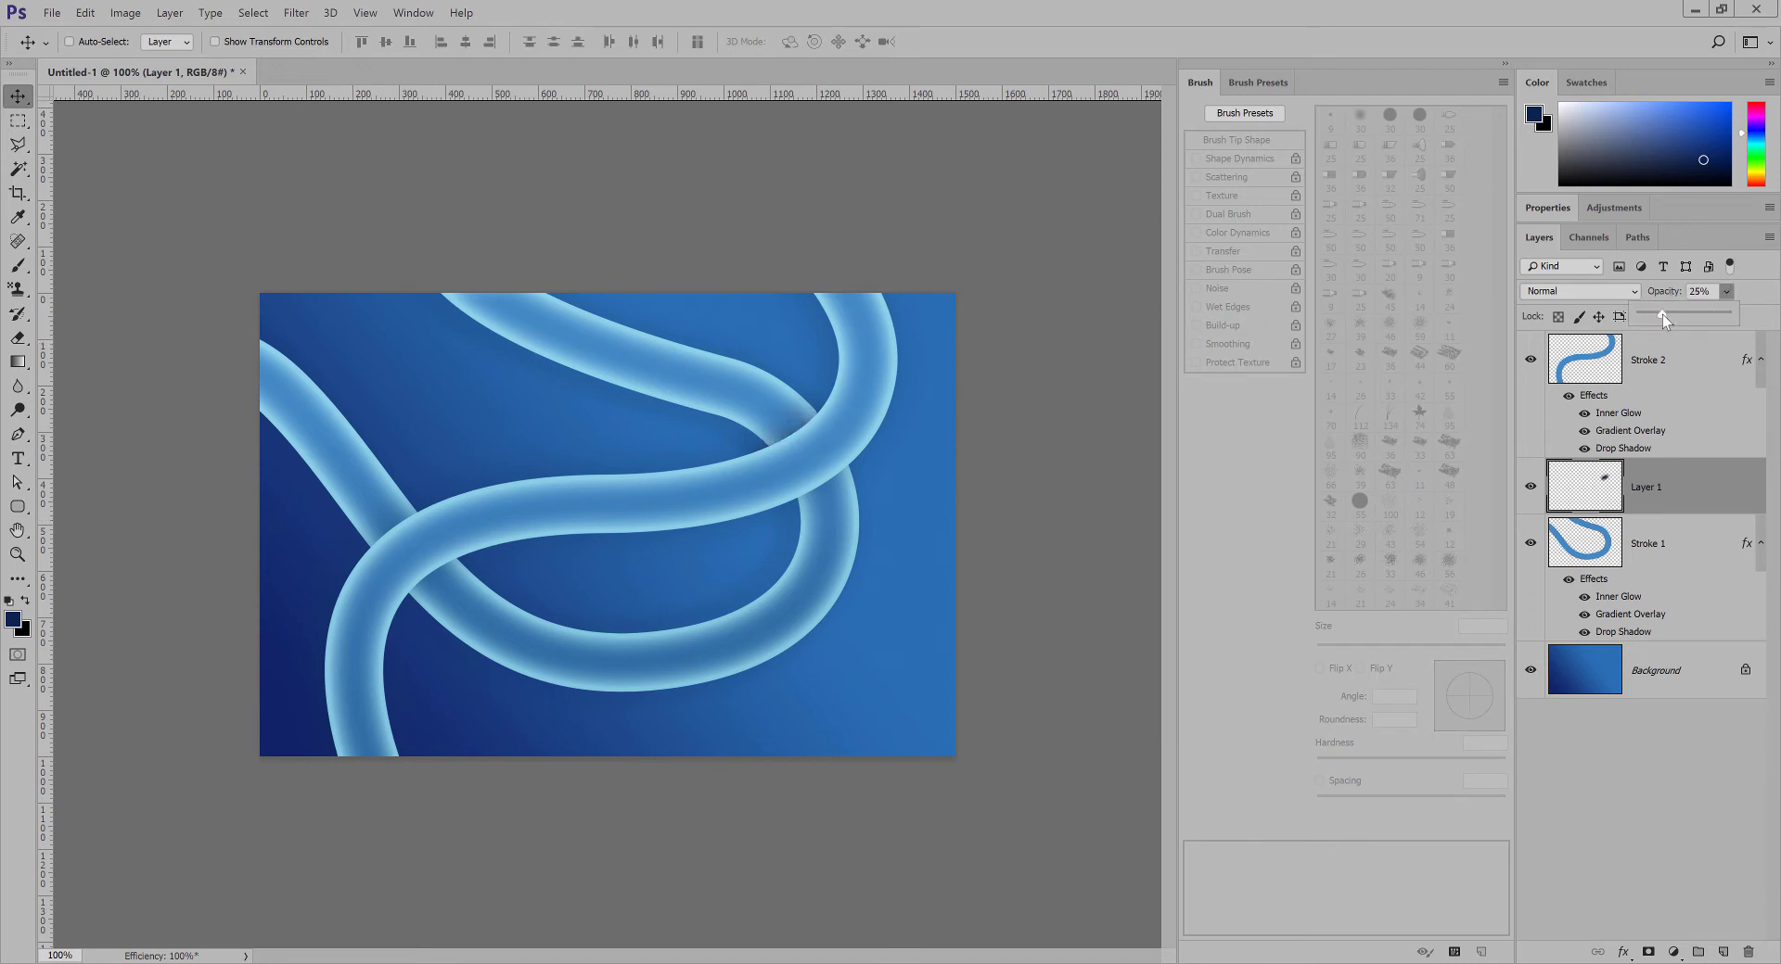
Duplicate the painted shadow onto the lower side of the upper-right crossing and merge Layer 1 with its copy.
{"action": "left_click", "coordinate": [576, 542]}
{"action": "left_click_drag", "start_coordinate": [881, 459], "coordinate": [814, 446]}
{"action": "left_click_drag", "start_coordinate": [922, 495], "coordinate": [921, 494]}
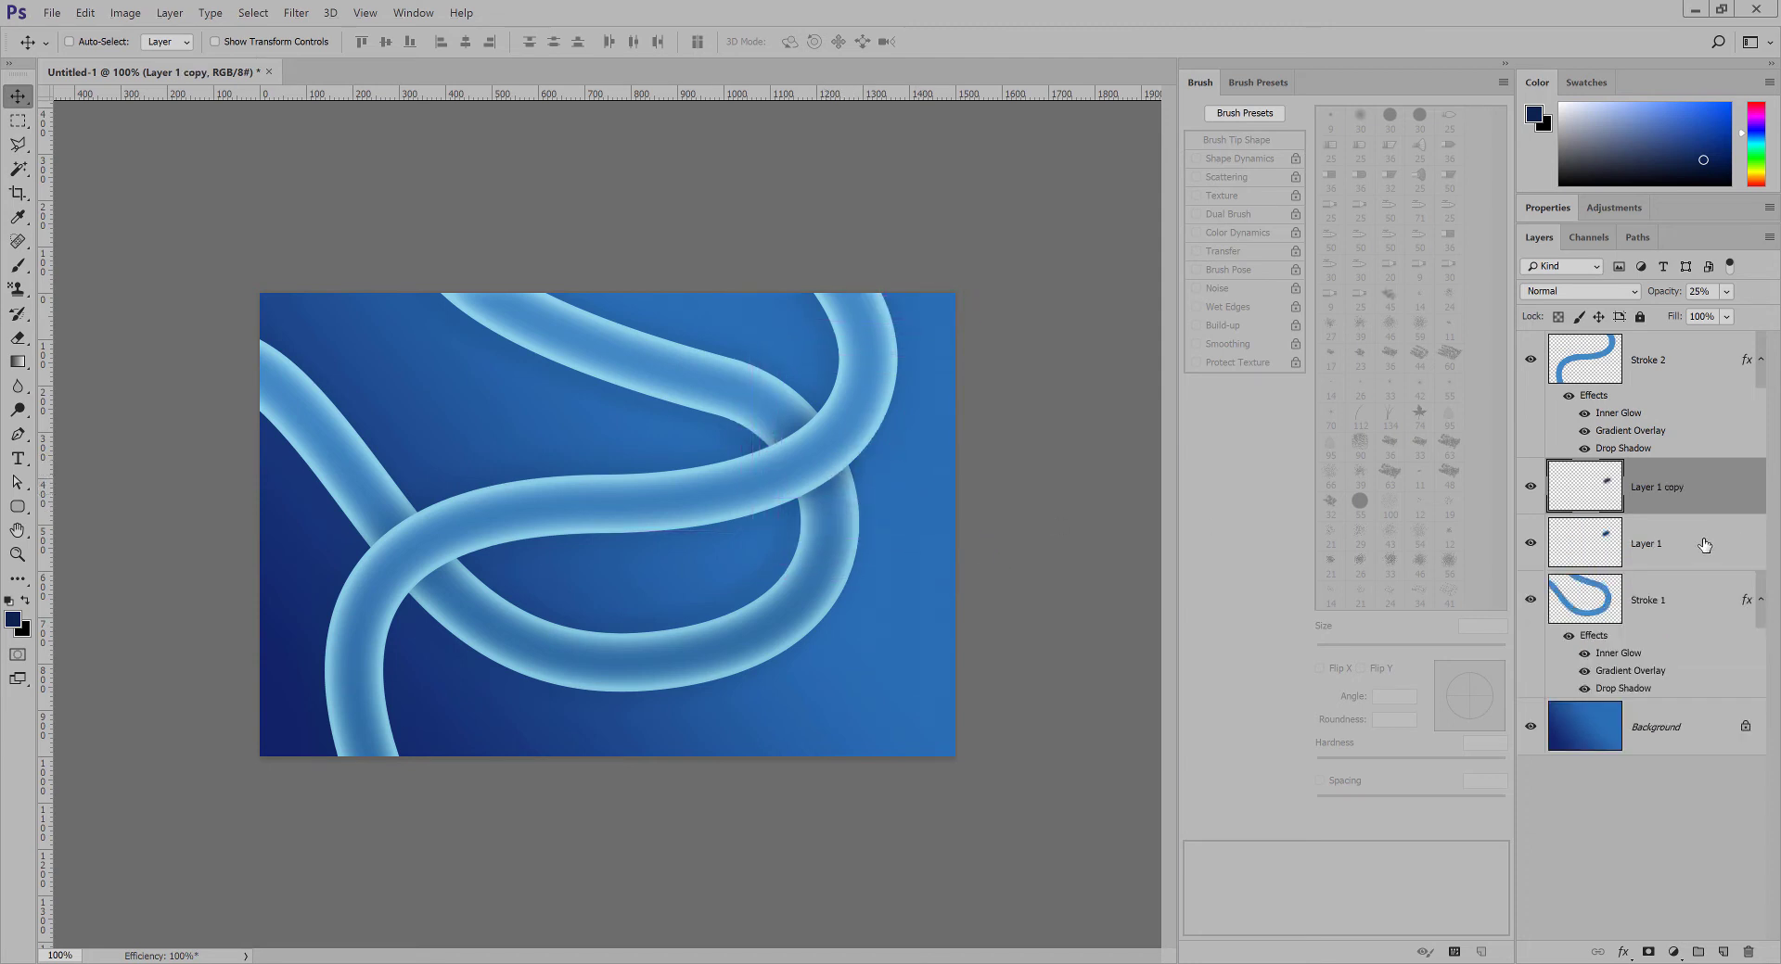
{"action": "left_click", "coordinate": [1692, 548], "text": "ctrl"}
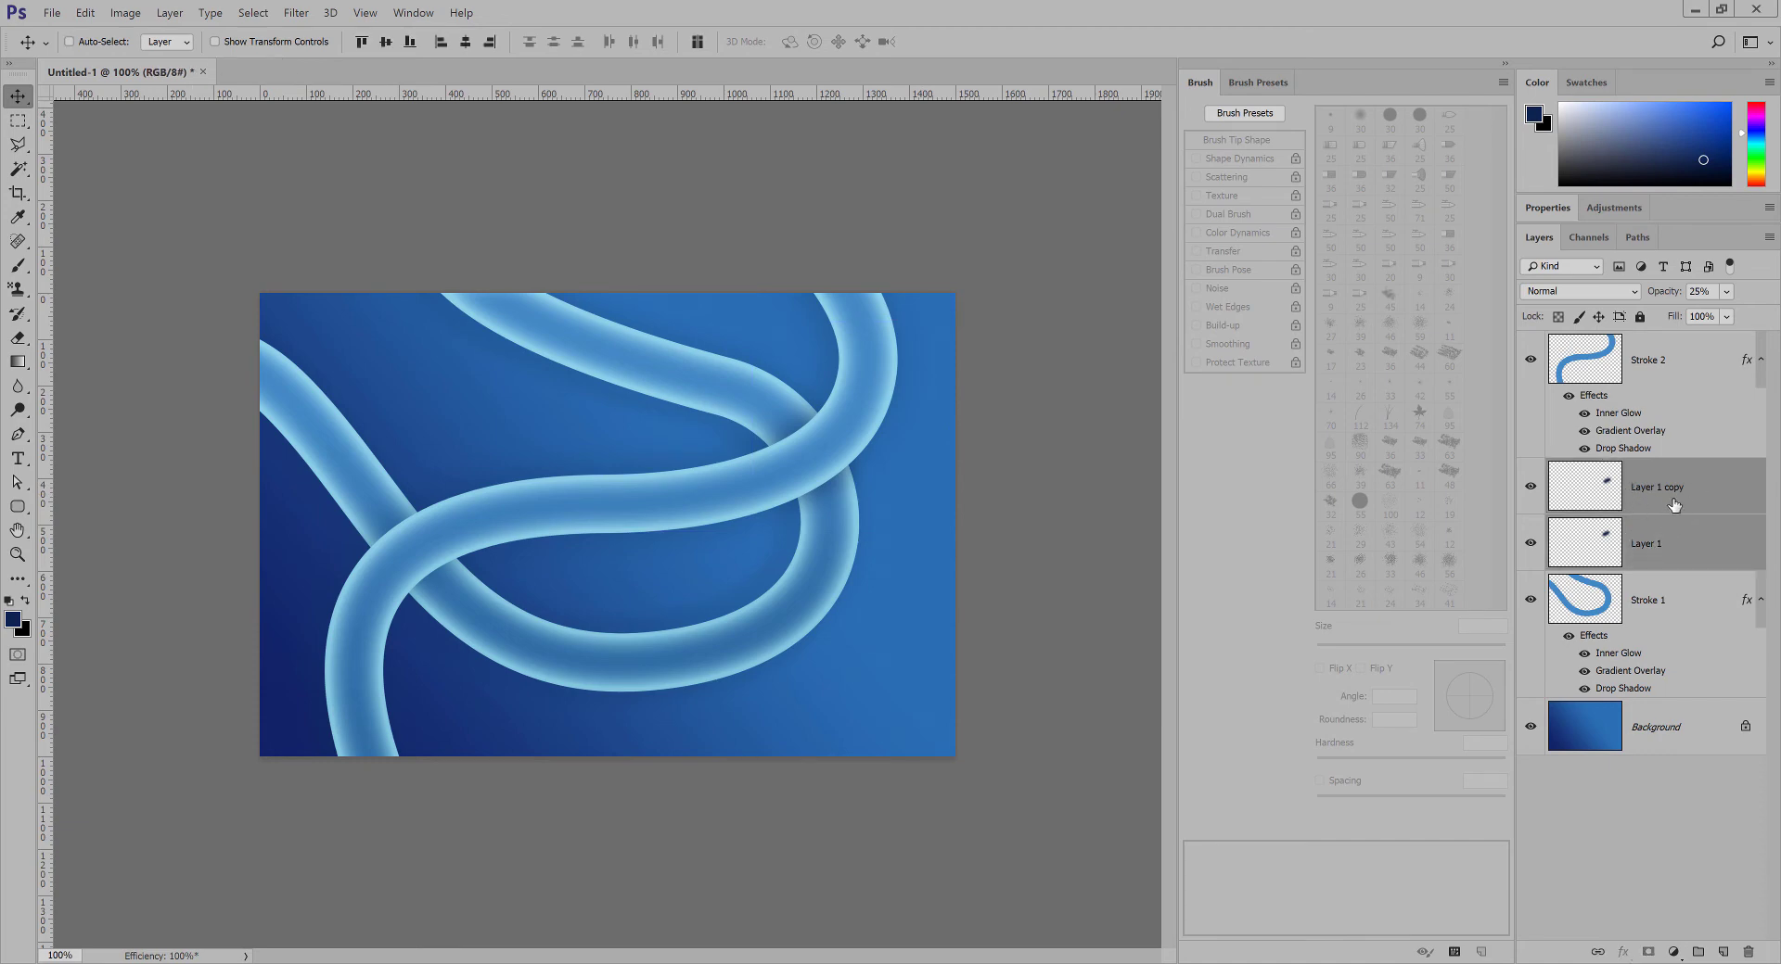
{"action": "right_click", "coordinate": [1674, 502]}
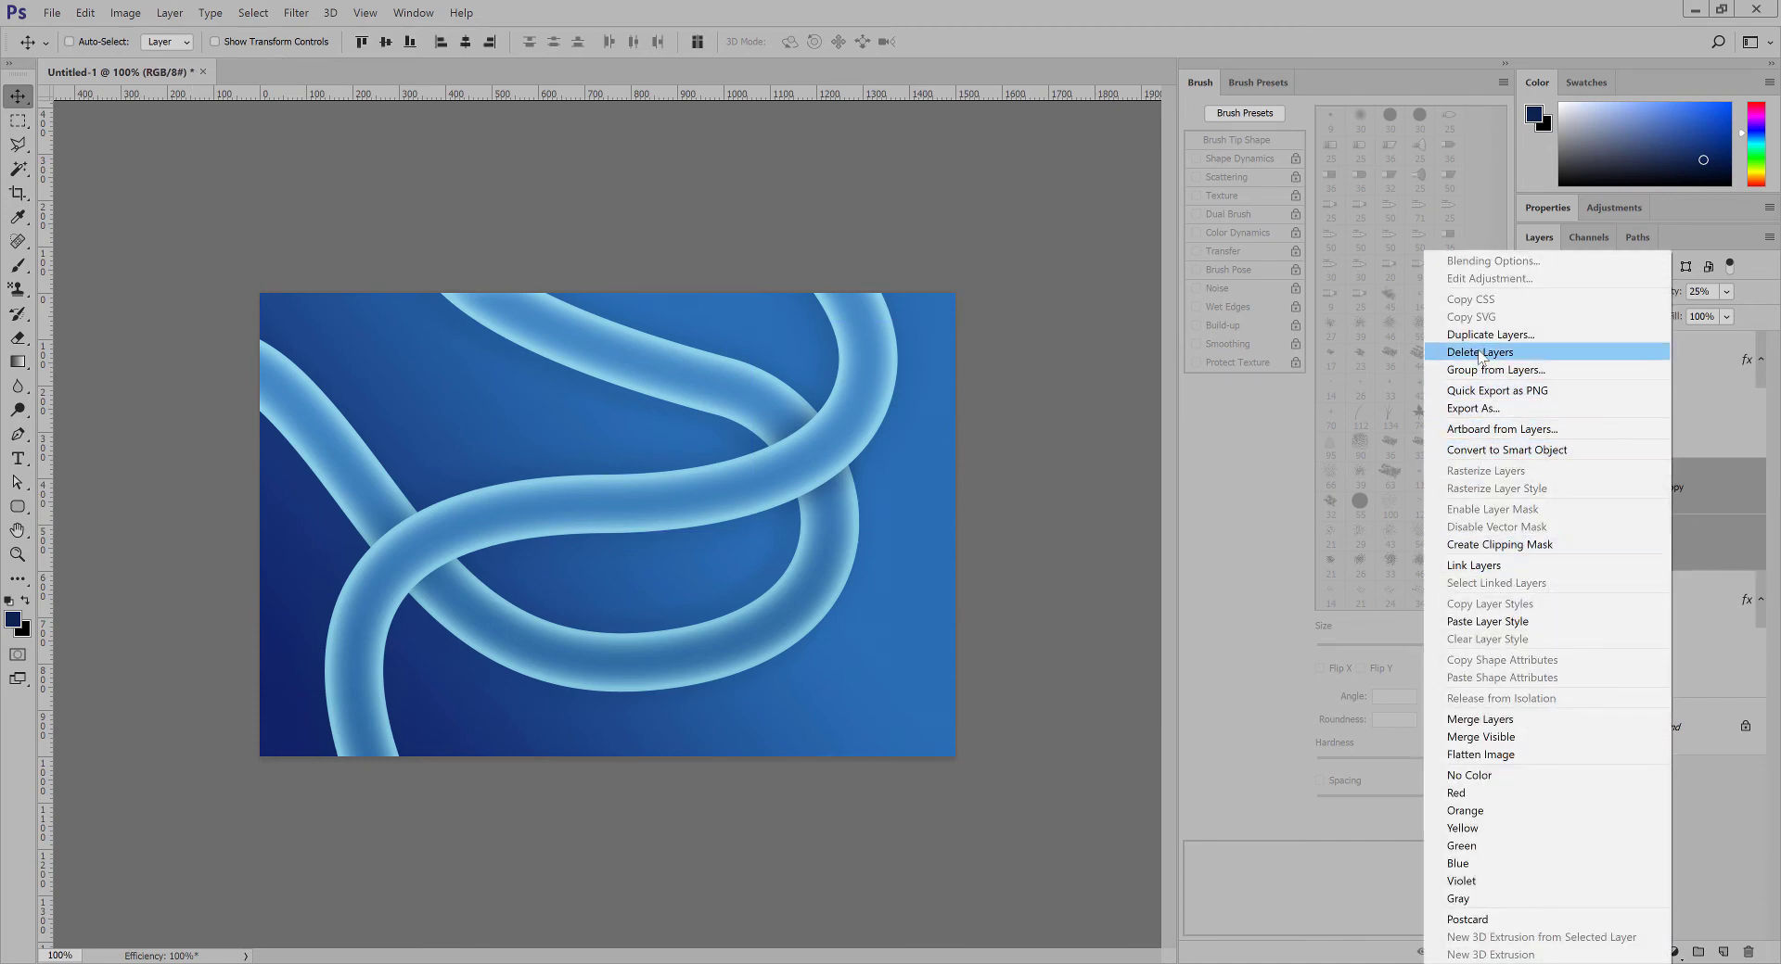
{"action": "left_click", "coordinate": [1480, 719]}
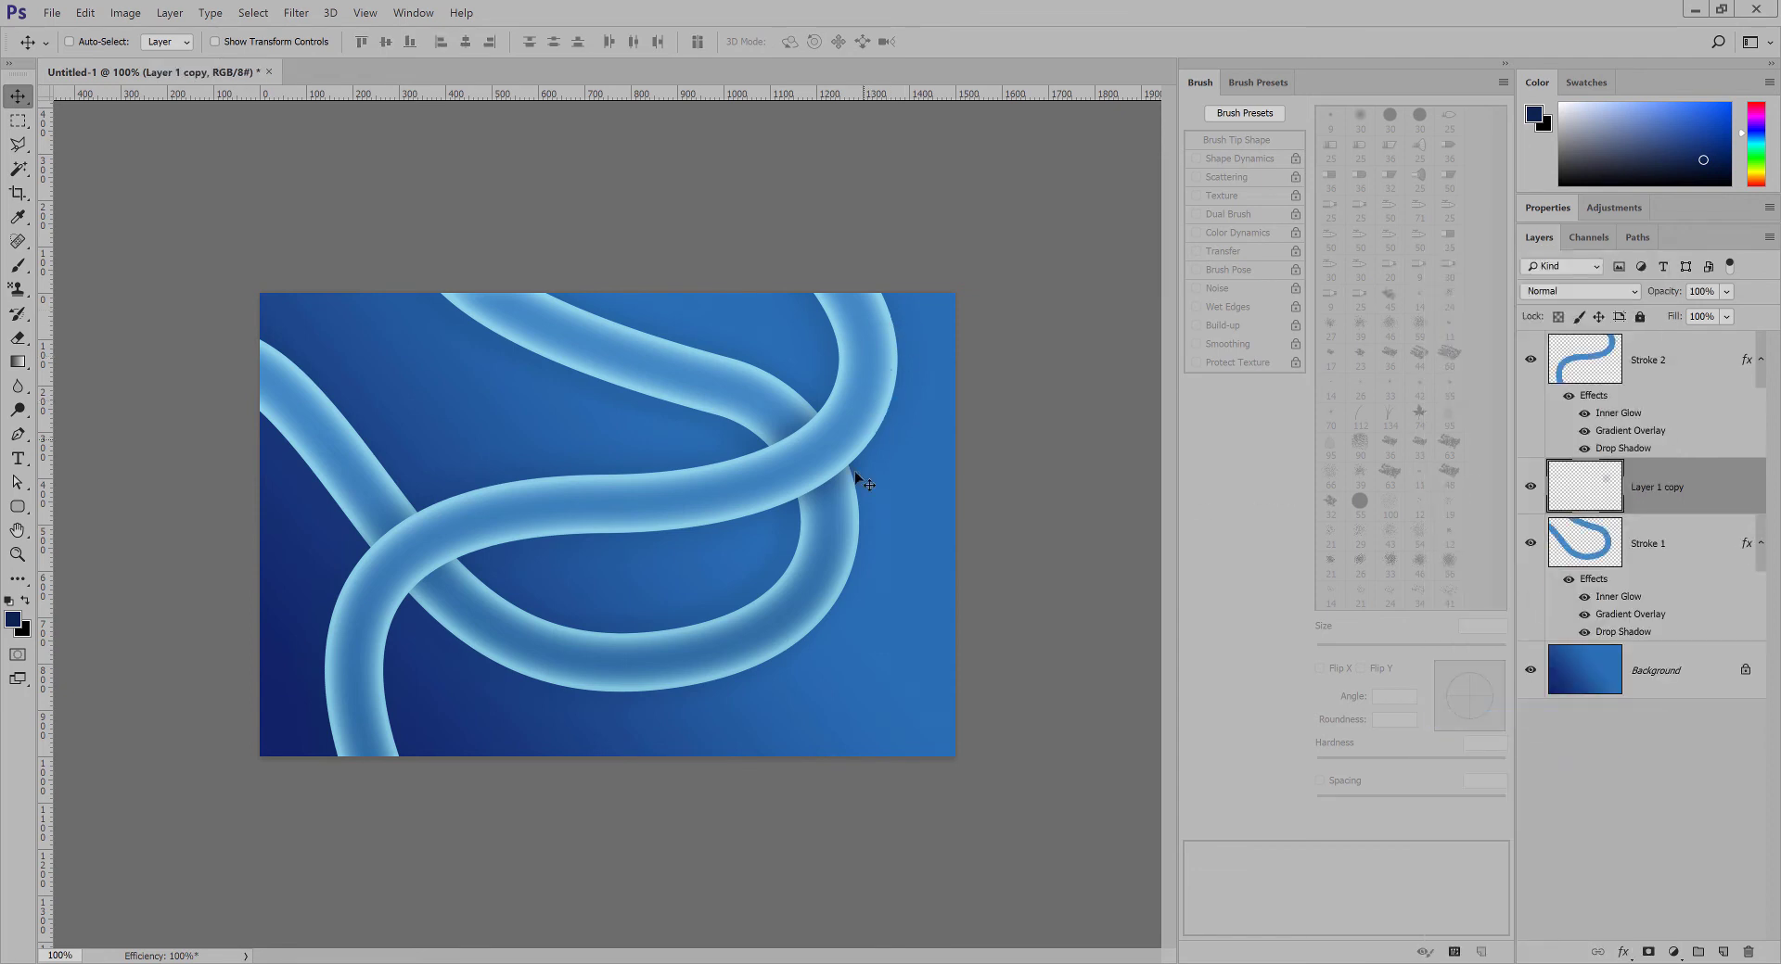
Reposition the merged shadow at the upper-right crossing and scale it proportionally to about 79%.
{"action": "left_click_drag", "start_coordinate": [879, 485], "coordinate": [837, 443]}
{"action": "left_click_drag", "start_coordinate": [888, 508], "coordinate": [884, 502]}
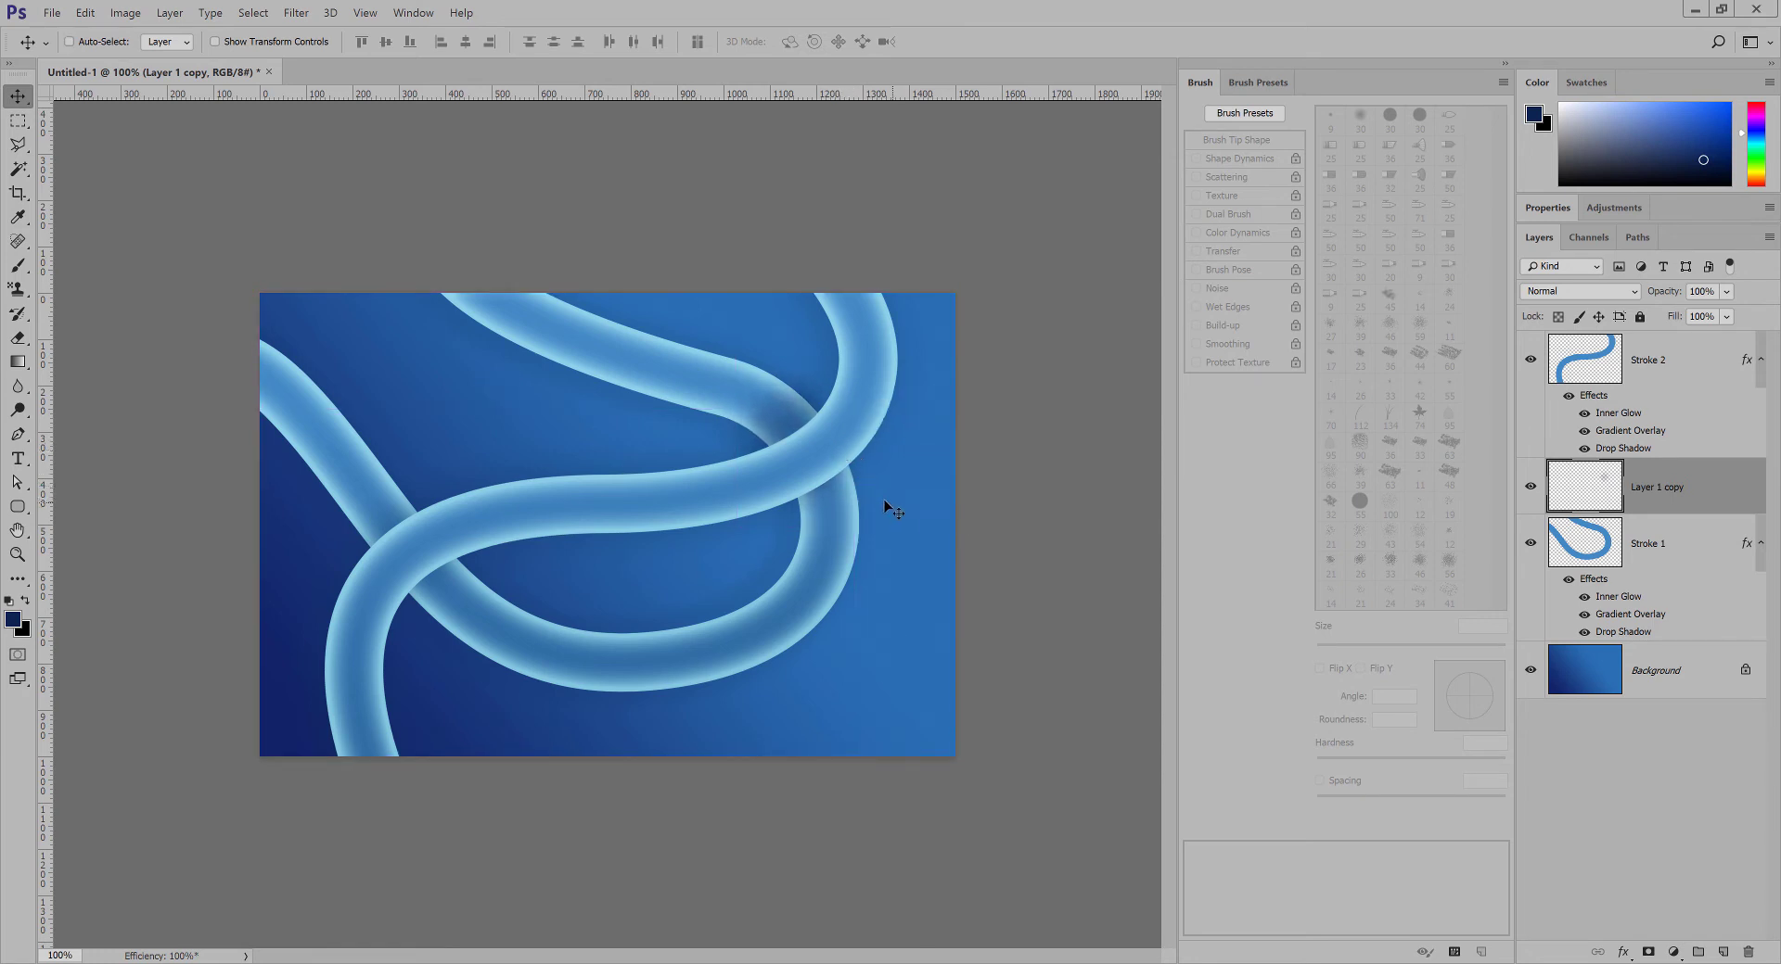
{"action": "key", "text": "ctrl+t"}
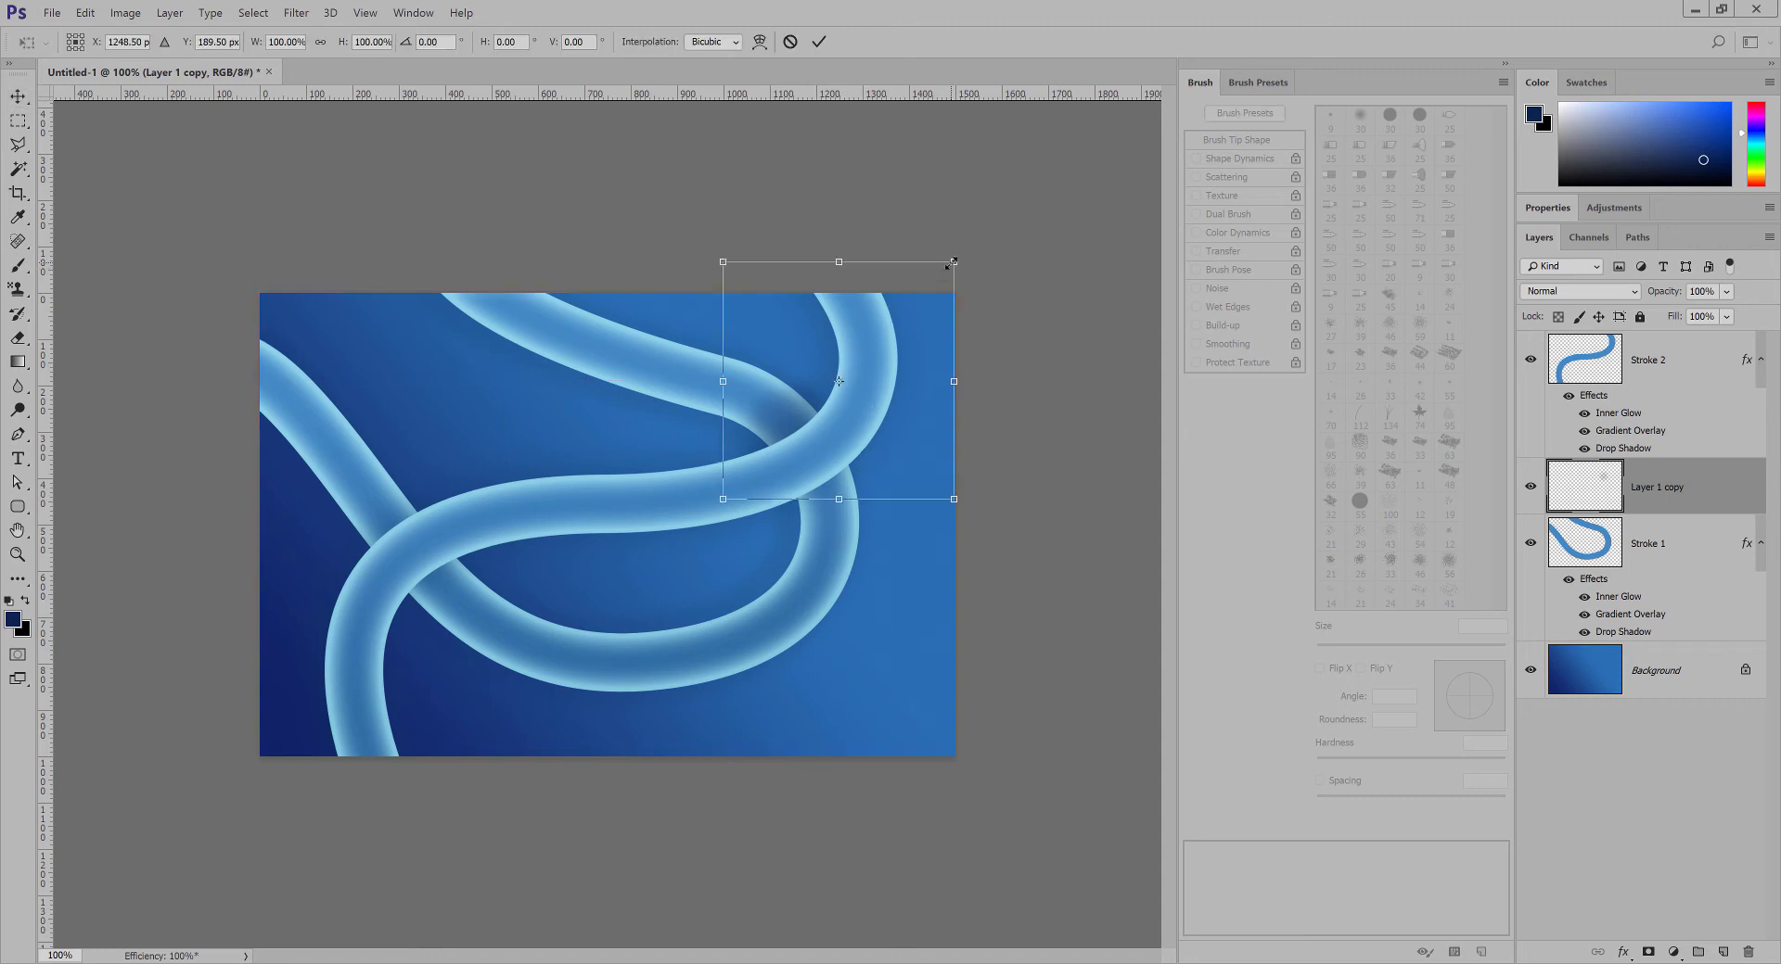
{"action": "left_click_drag", "start_coordinate": [949, 265], "coordinate": [925, 282]}
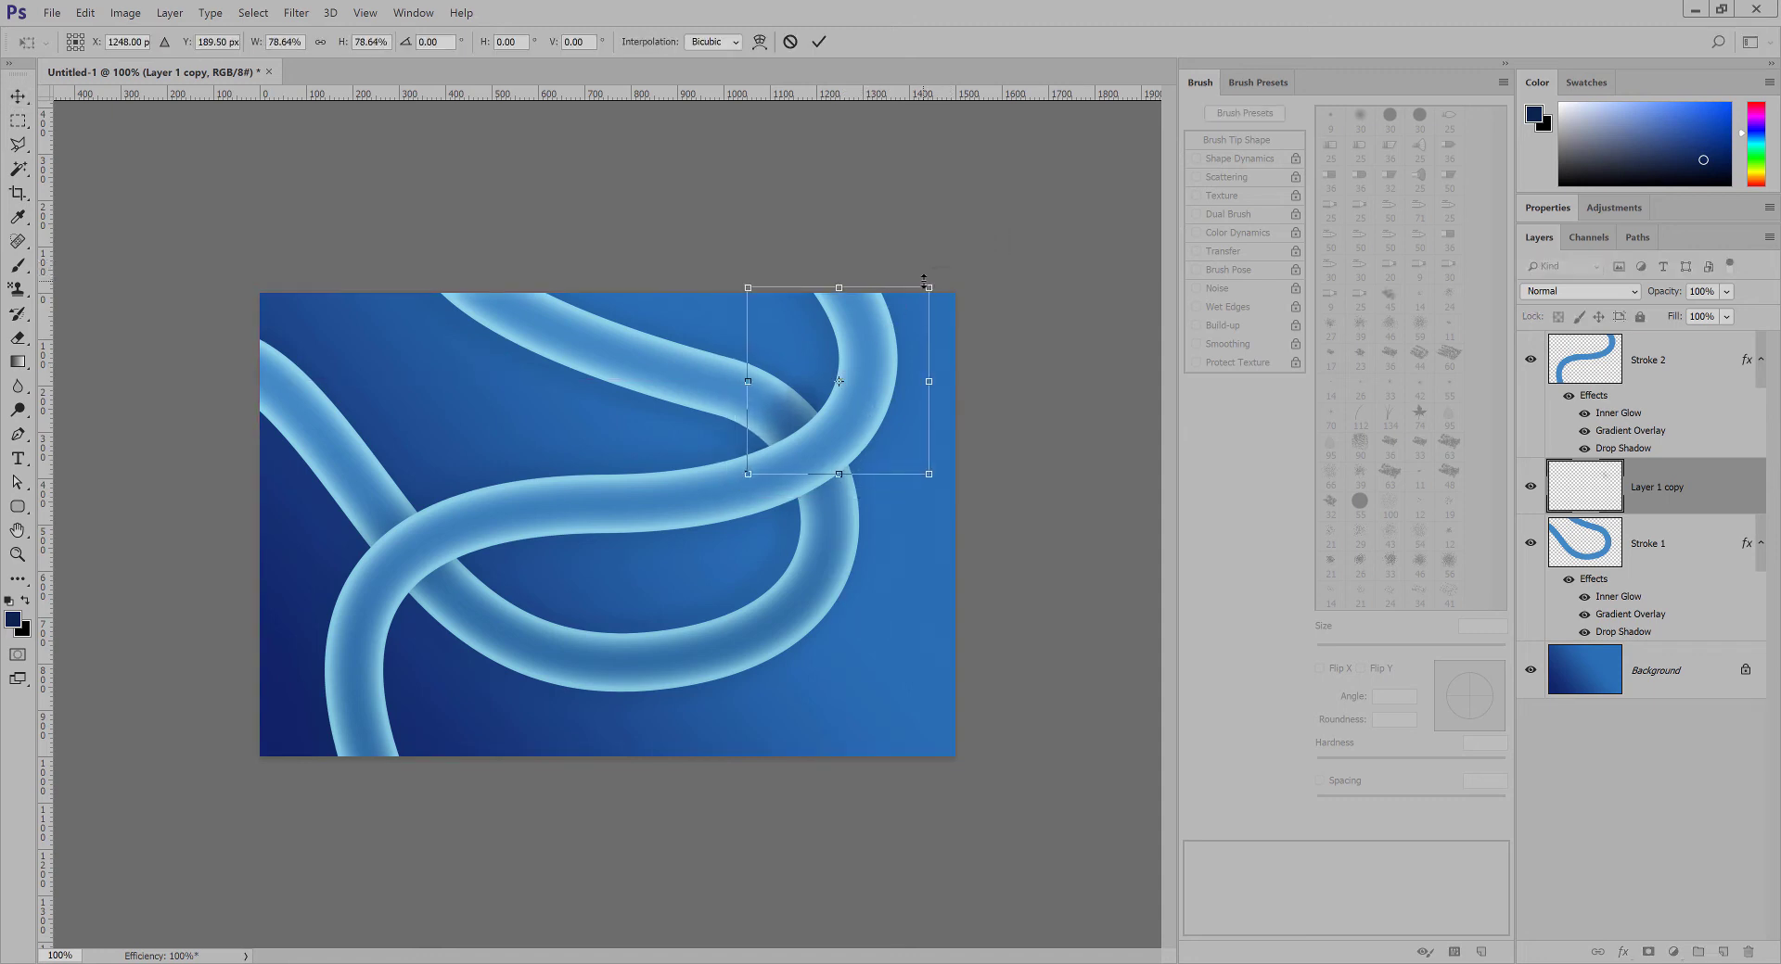
{"action": "key", "text": "Return"}
Duplicate the shadow to the left band crossing, rotate it about 172°, reduce its height to about 56% and fit it against the crossing.
{"action": "left_click_drag", "start_coordinate": [868, 405], "coordinate": [402, 521]}
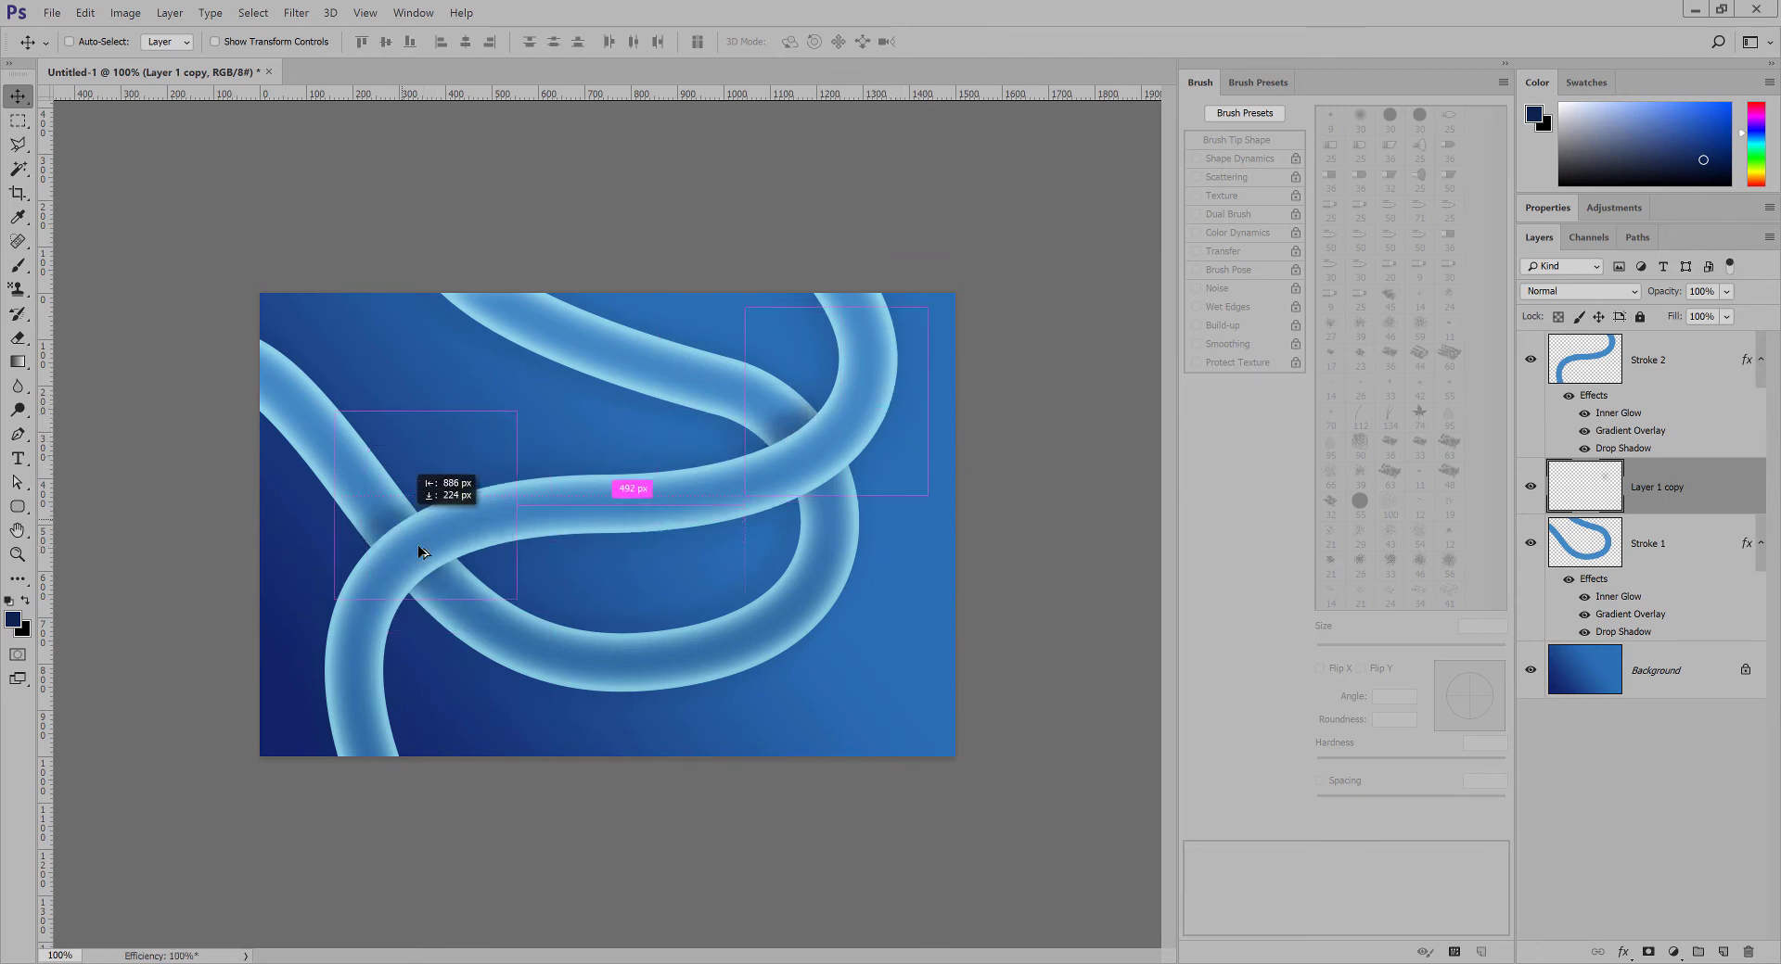
{"action": "left_click_drag", "start_coordinate": [449, 584], "coordinate": [443, 563]}
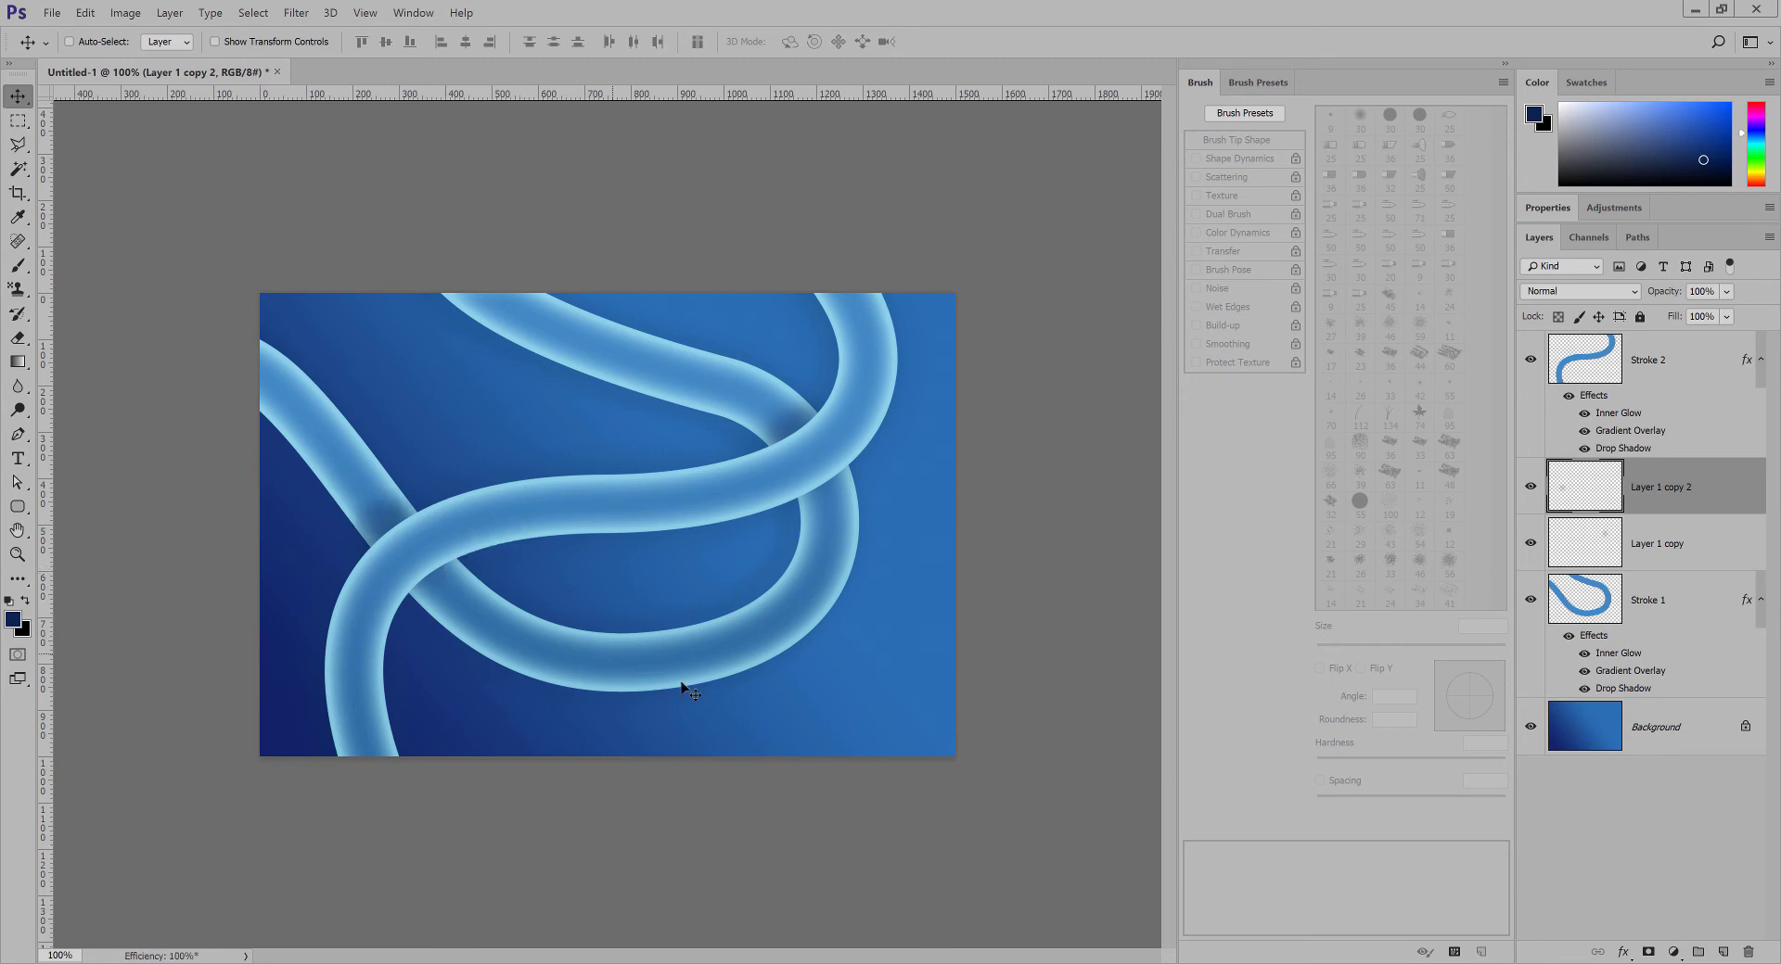
{"action": "left_click_drag", "start_coordinate": [538, 599], "coordinate": [437, 496]}
{"action": "key", "text": "ctrl+t"}
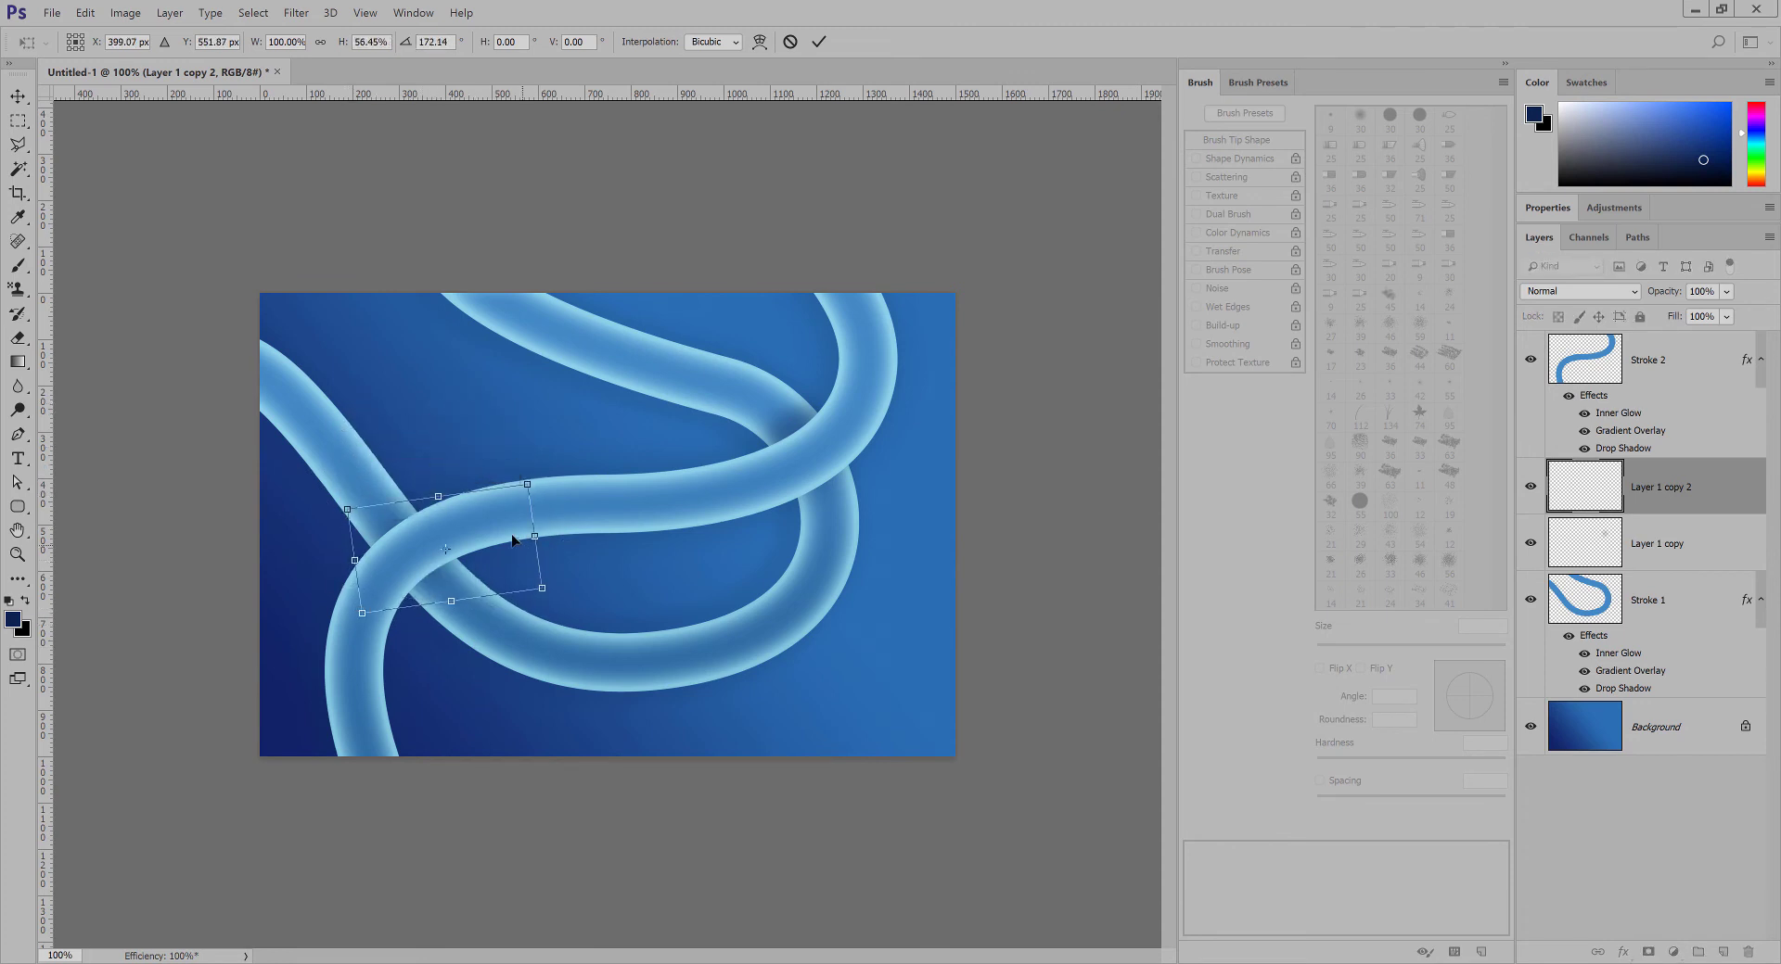
{"action": "left_click_drag", "start_coordinate": [520, 541], "coordinate": [437, 538]}
{"action": "key", "text": "Return"}
Rotate the left crossing's shadow by about 6° and nudge it into place.
{"action": "key", "text": "ctrl+t"}
{"action": "left_click_drag", "start_coordinate": [489, 474], "coordinate": [492, 488]}
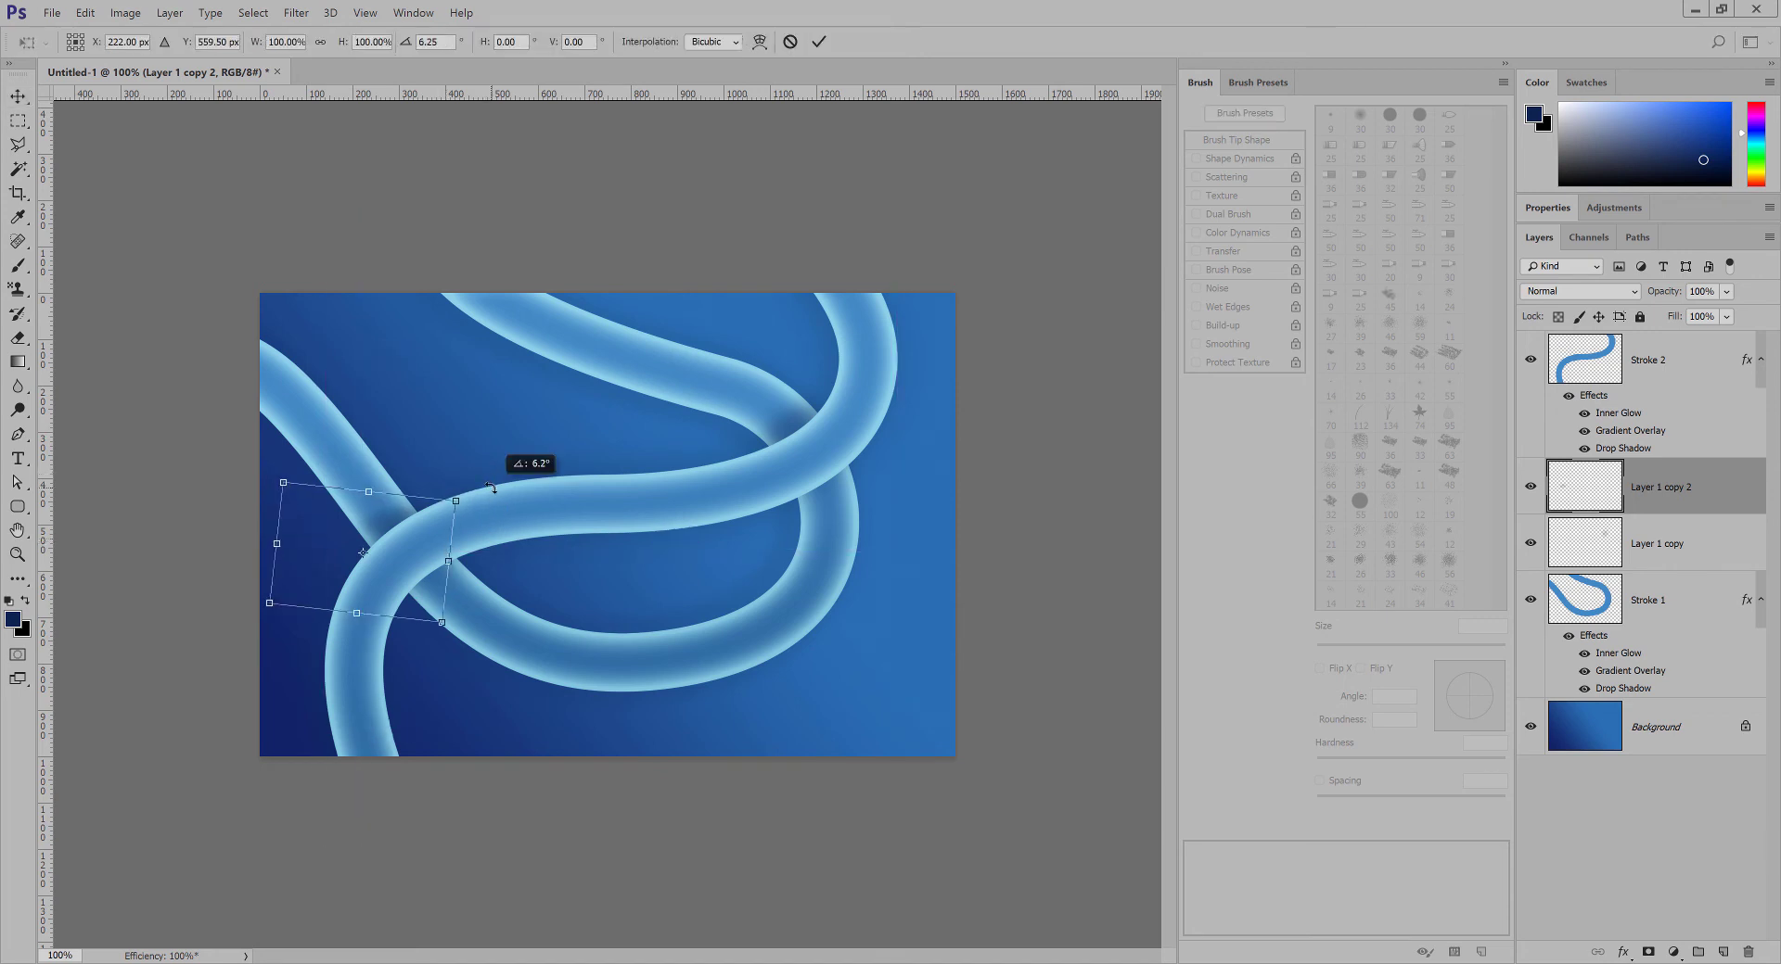
{"action": "key", "text": "Return"}
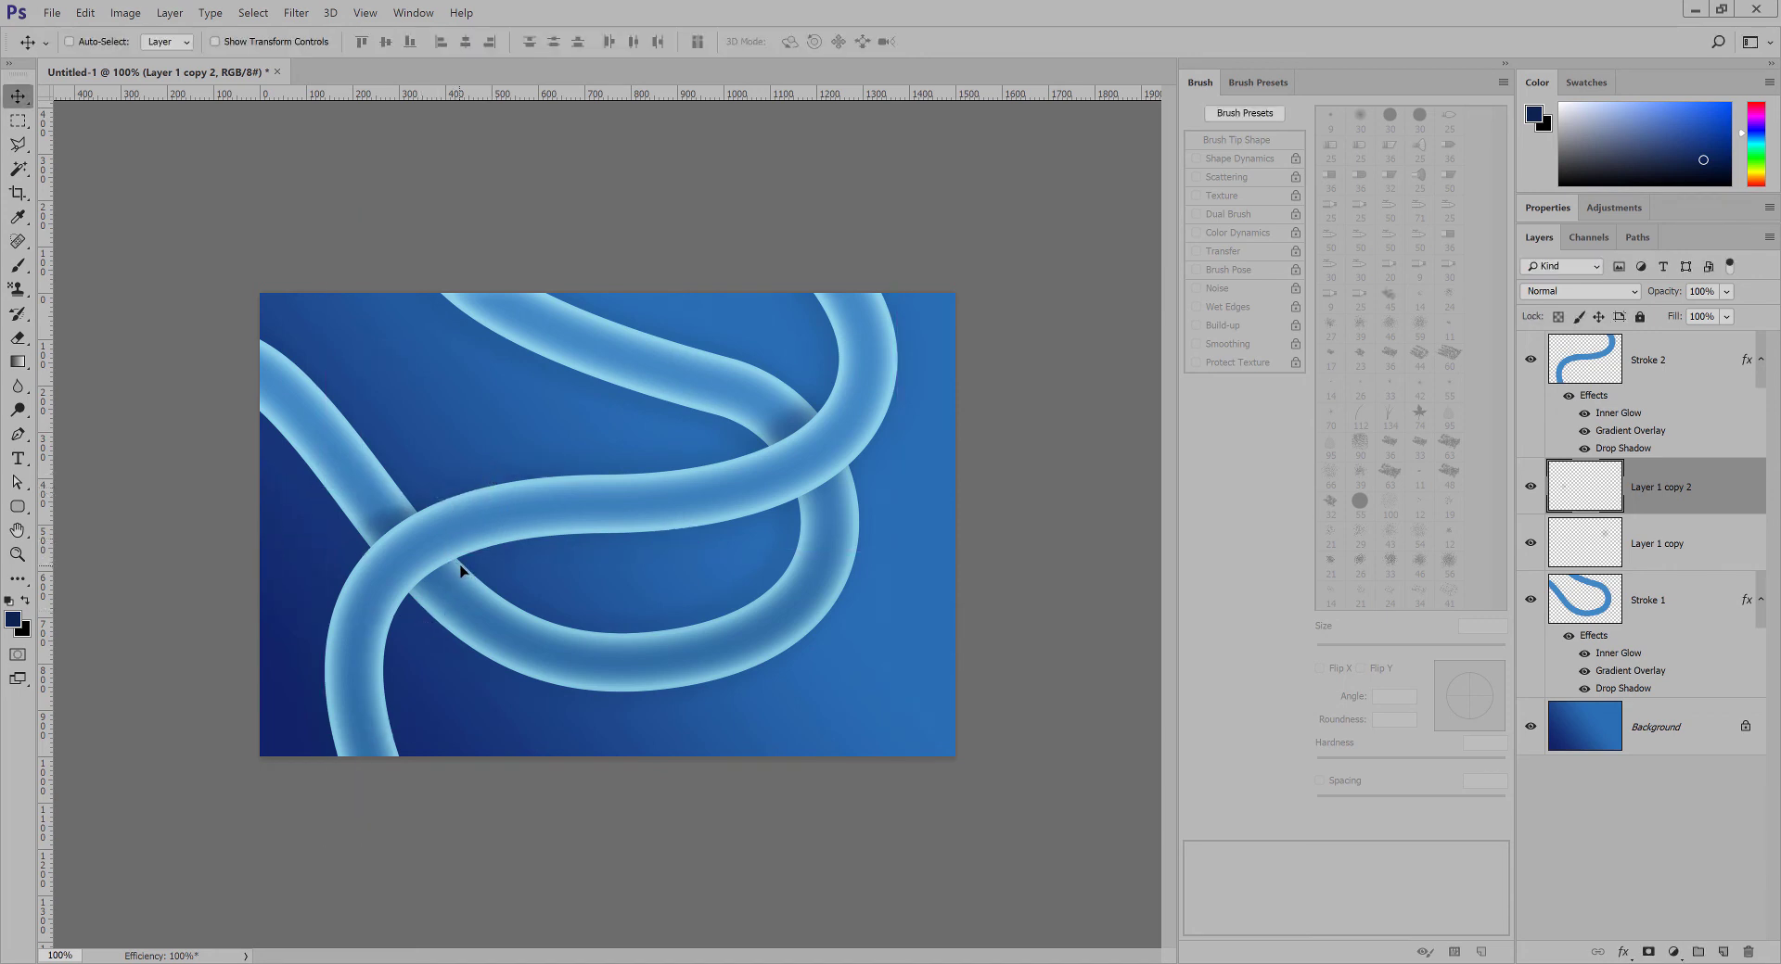
{"action": "left_click_drag", "start_coordinate": [456, 563], "coordinate": [462, 566]}
Try another shadow copy on the lower side of the left crossing, rotated about -69°, and delete that copy.
{"action": "left_click_drag", "start_coordinate": [383, 518], "coordinate": [438, 557]}
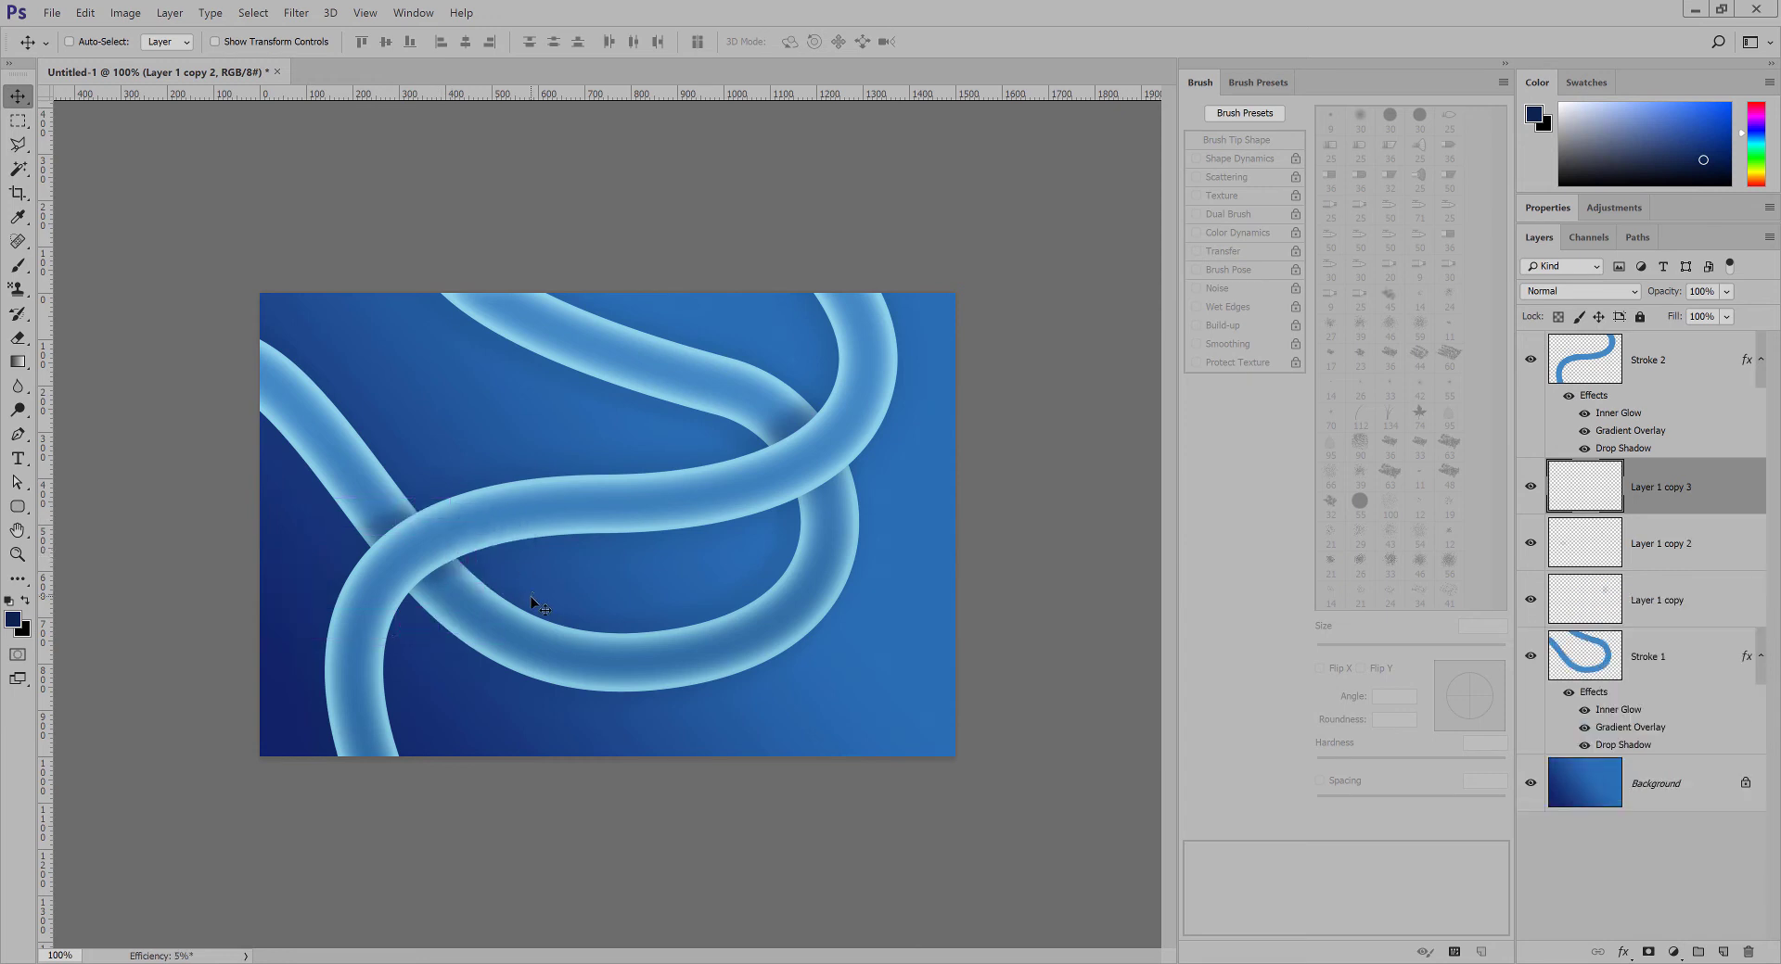
{"action": "key", "text": "ctrl+t"}
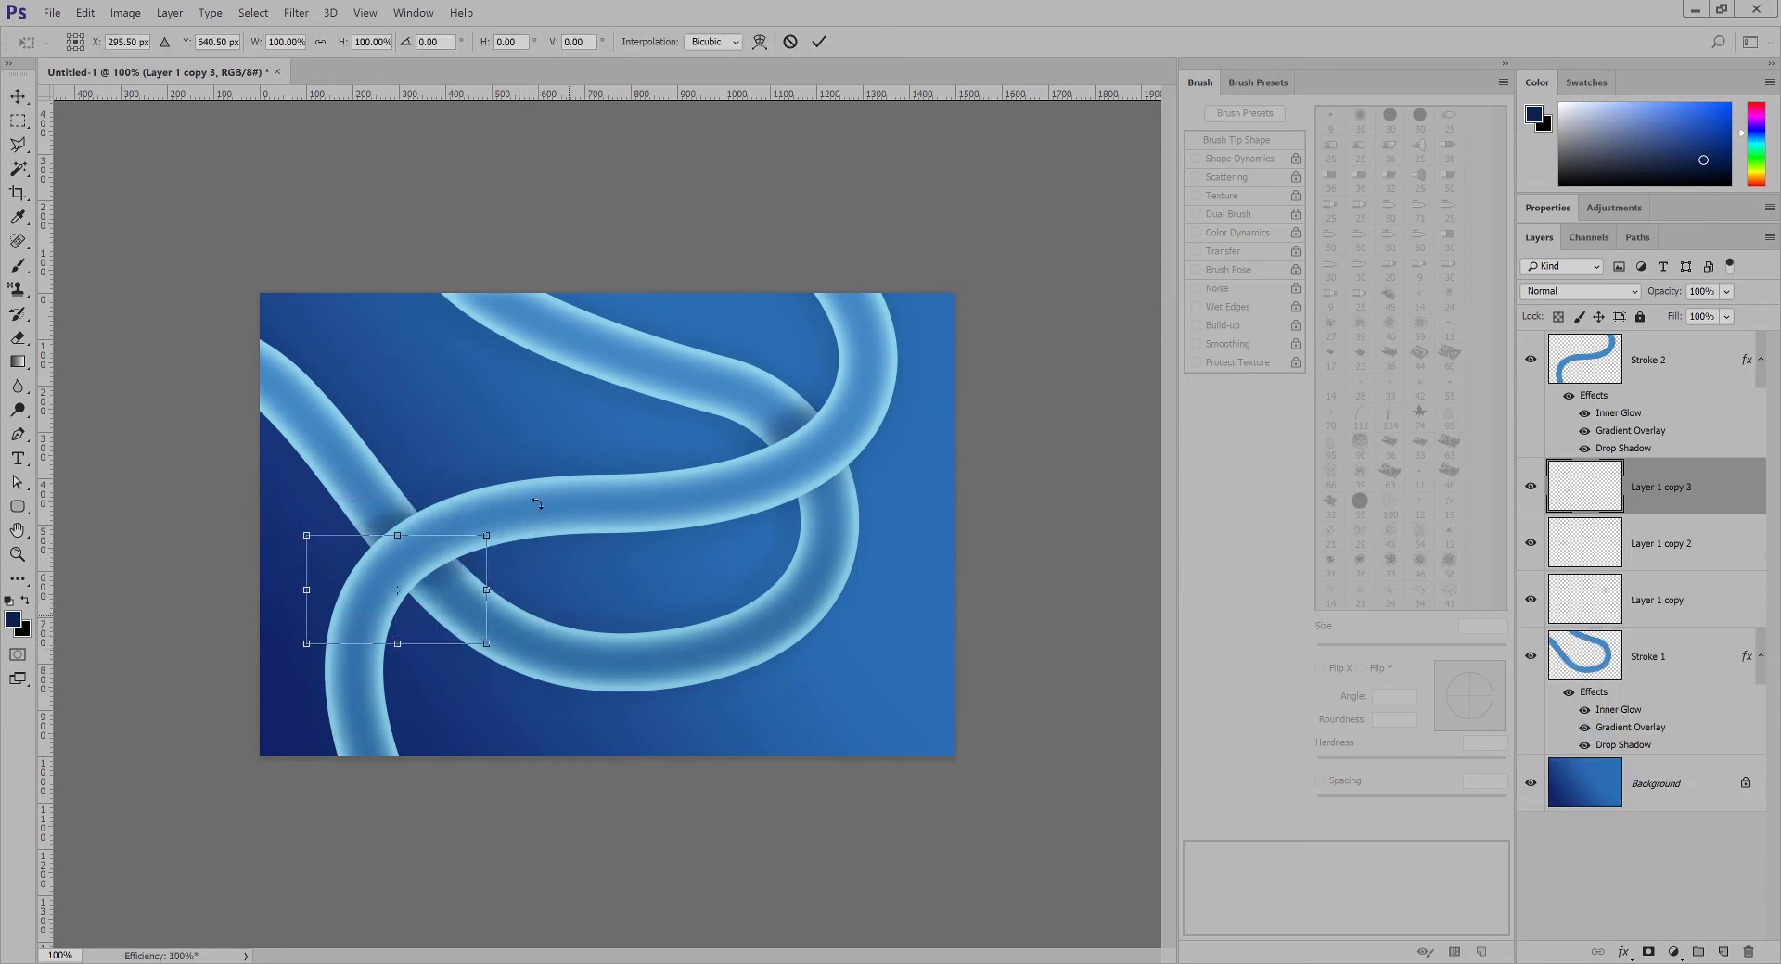
{"action": "left_click_drag", "start_coordinate": [537, 503], "coordinate": [503, 438]}
{"action": "key", "text": "Return"}
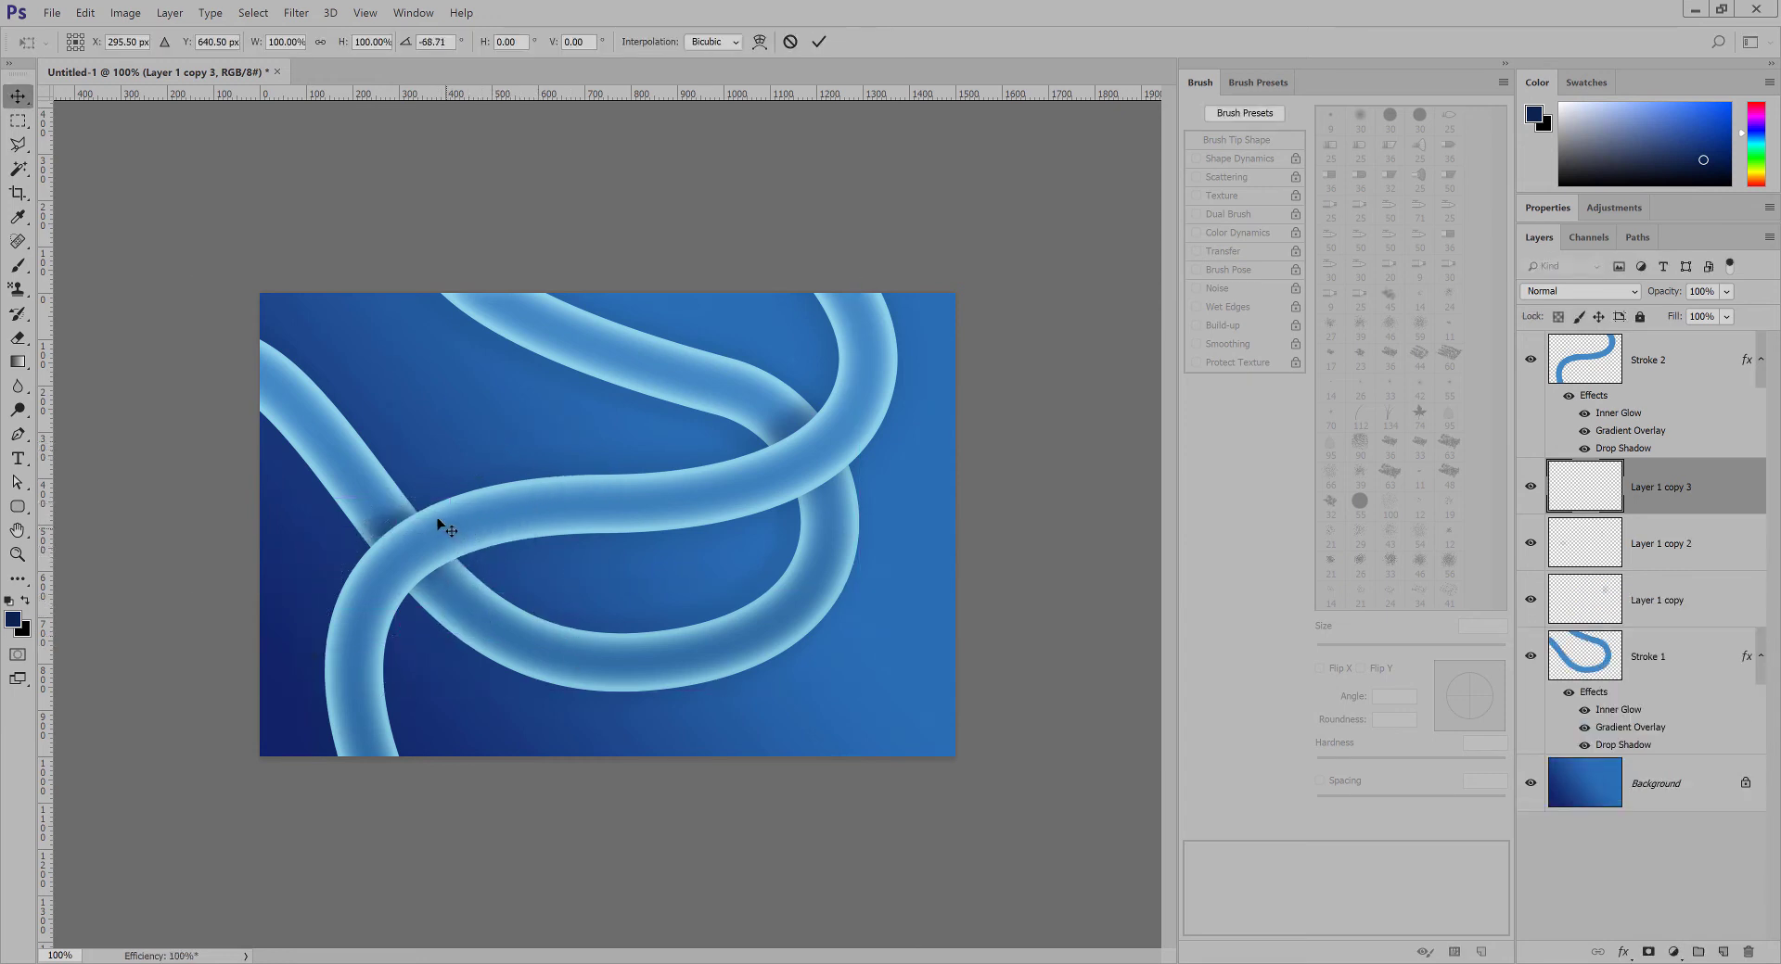
{"action": "left_click_drag", "start_coordinate": [462, 539], "coordinate": [535, 587]}
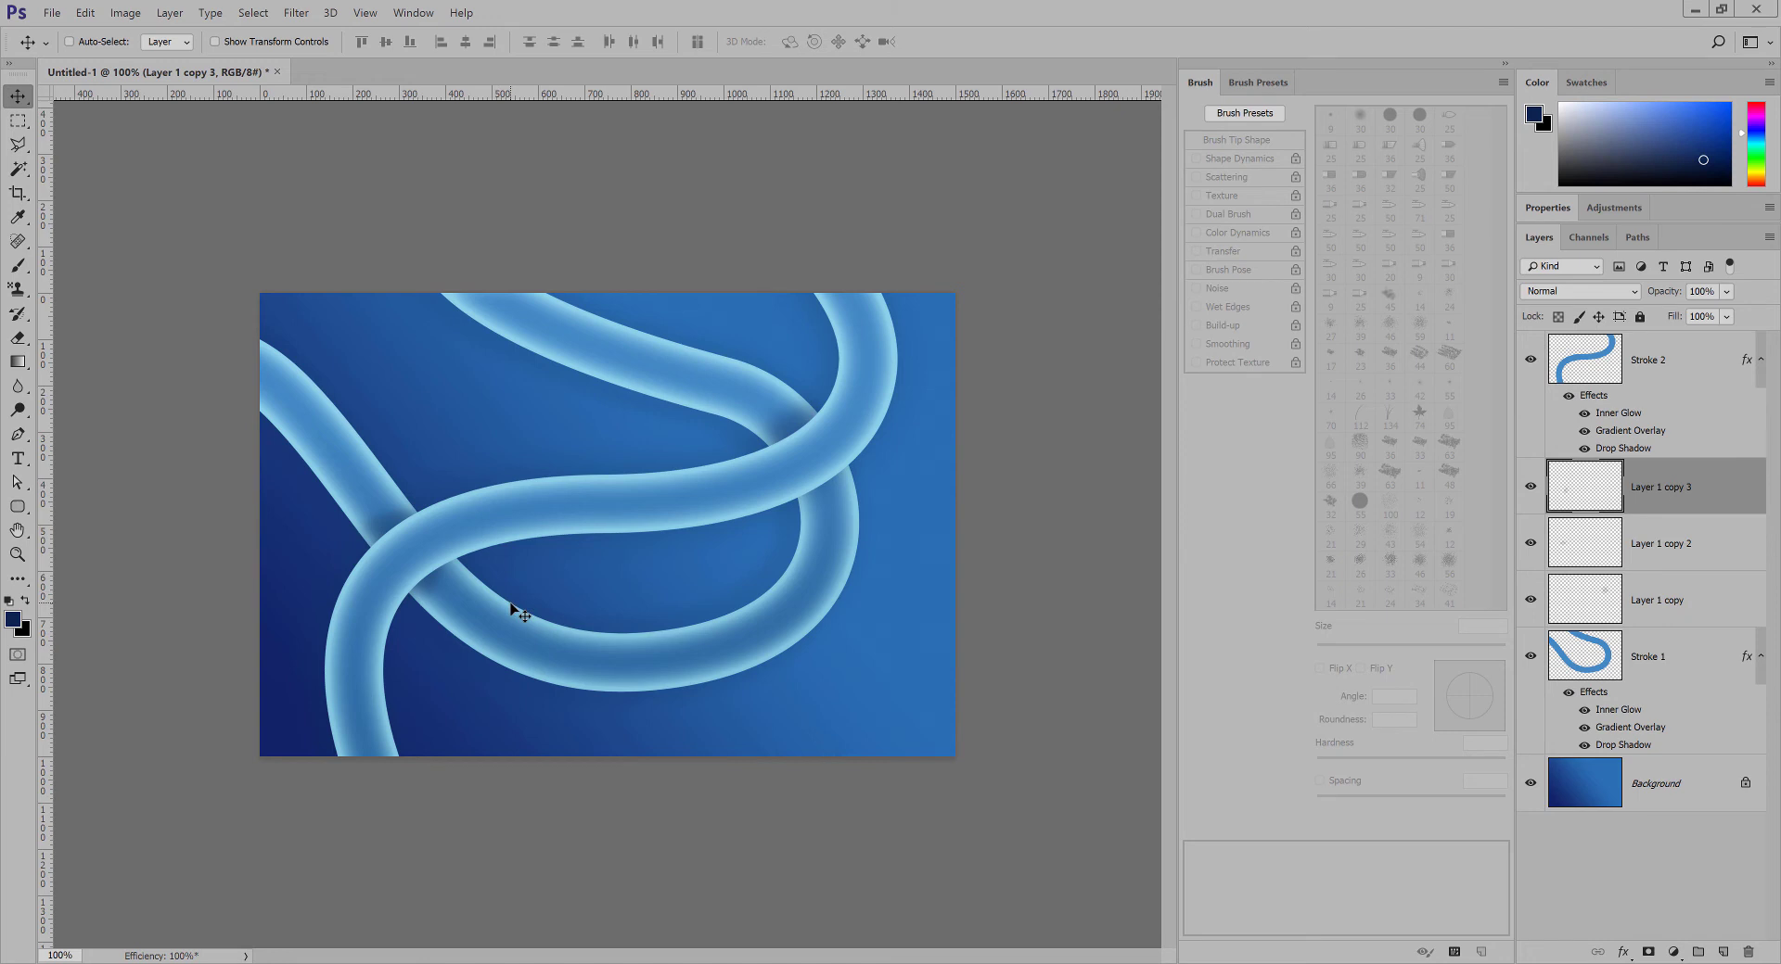
{"action": "key", "text": "Delete"}
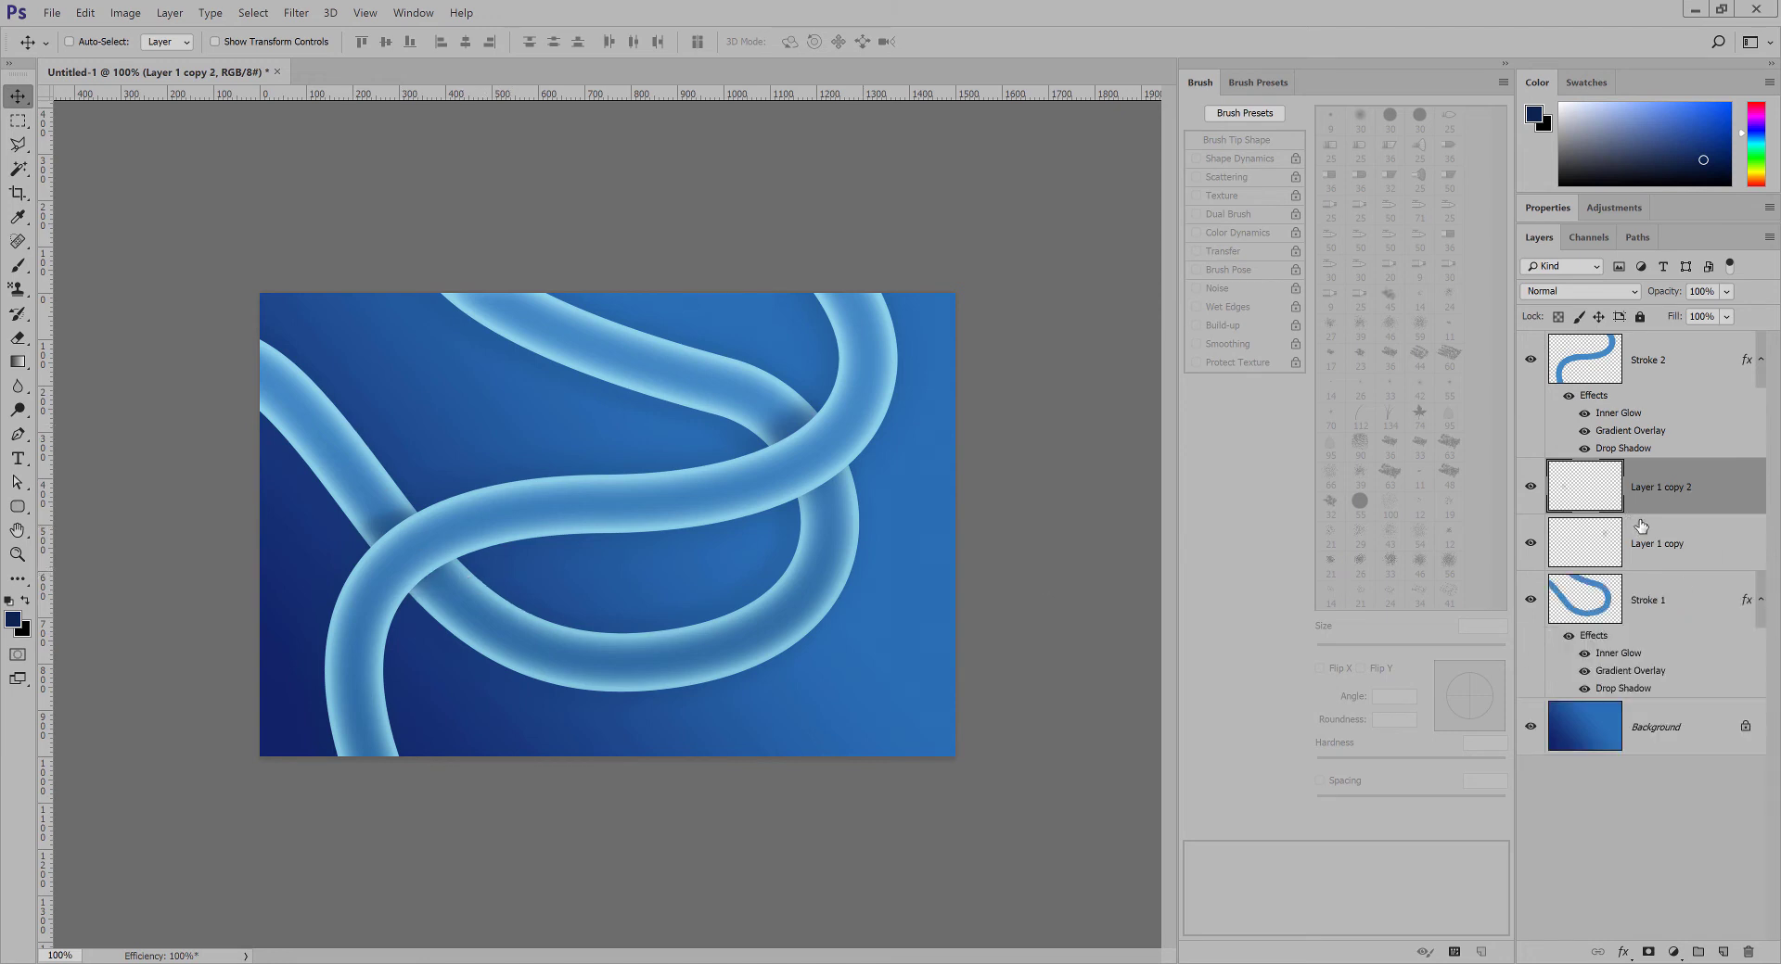
Select the upper-right crossing's shadow layer, Layer 1 copy, and nudge its shadow slightly.
{"action": "left_click", "coordinate": [1666, 540]}
{"action": "left_click_drag", "start_coordinate": [812, 436], "coordinate": [813, 449]}
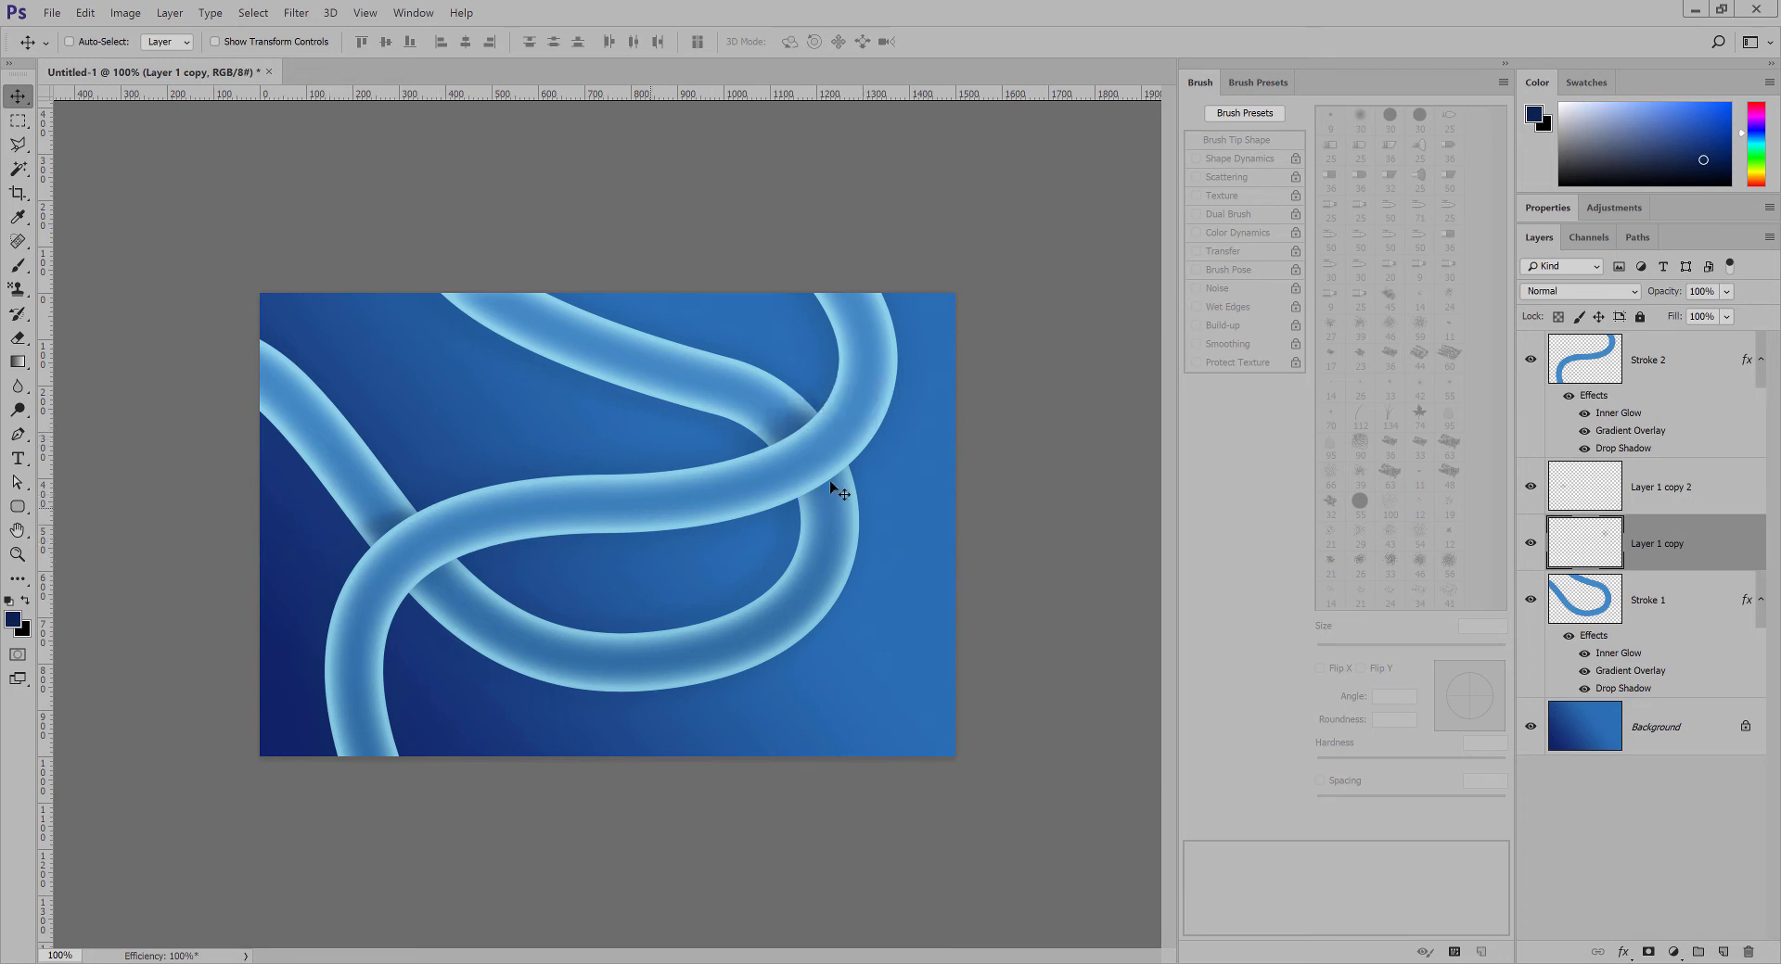
Duplicate Stroke 1, place the copy beneath it in the layer stack and shift the copied band toward the canvas's lower left.
{"action": "left_click", "coordinate": [1718, 621]}
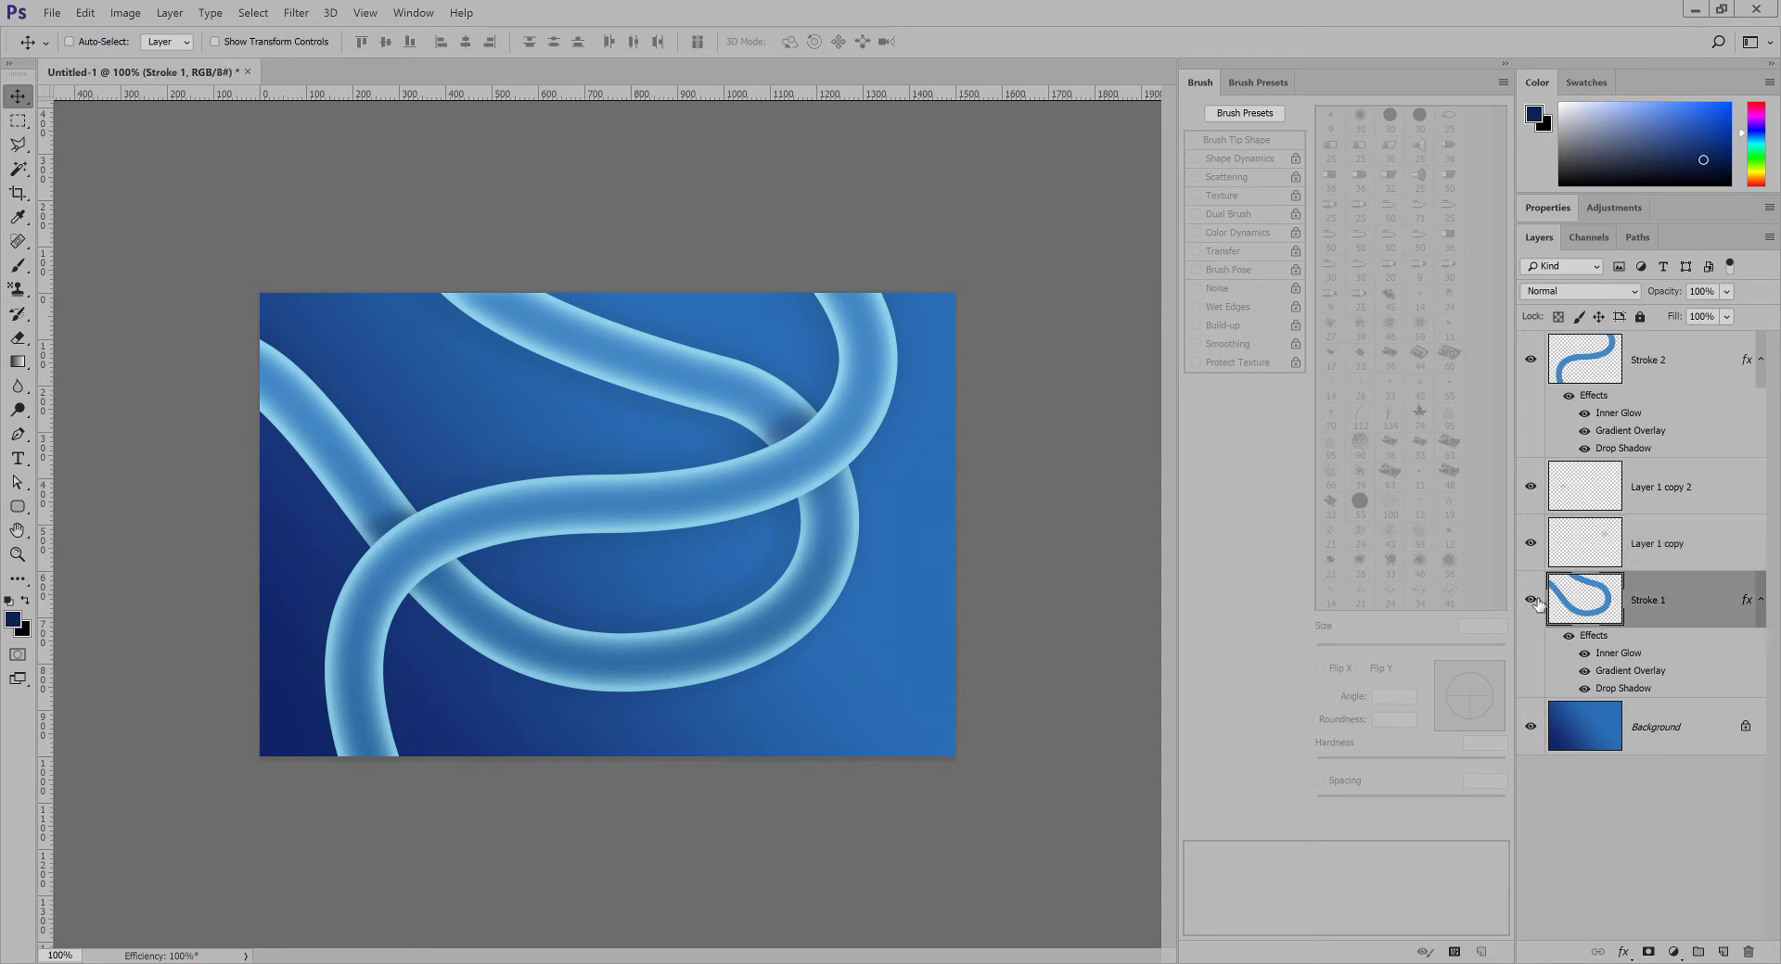
{"action": "left_click", "coordinate": [1529, 601]}
{"action": "left_click", "coordinate": [1530, 601]}
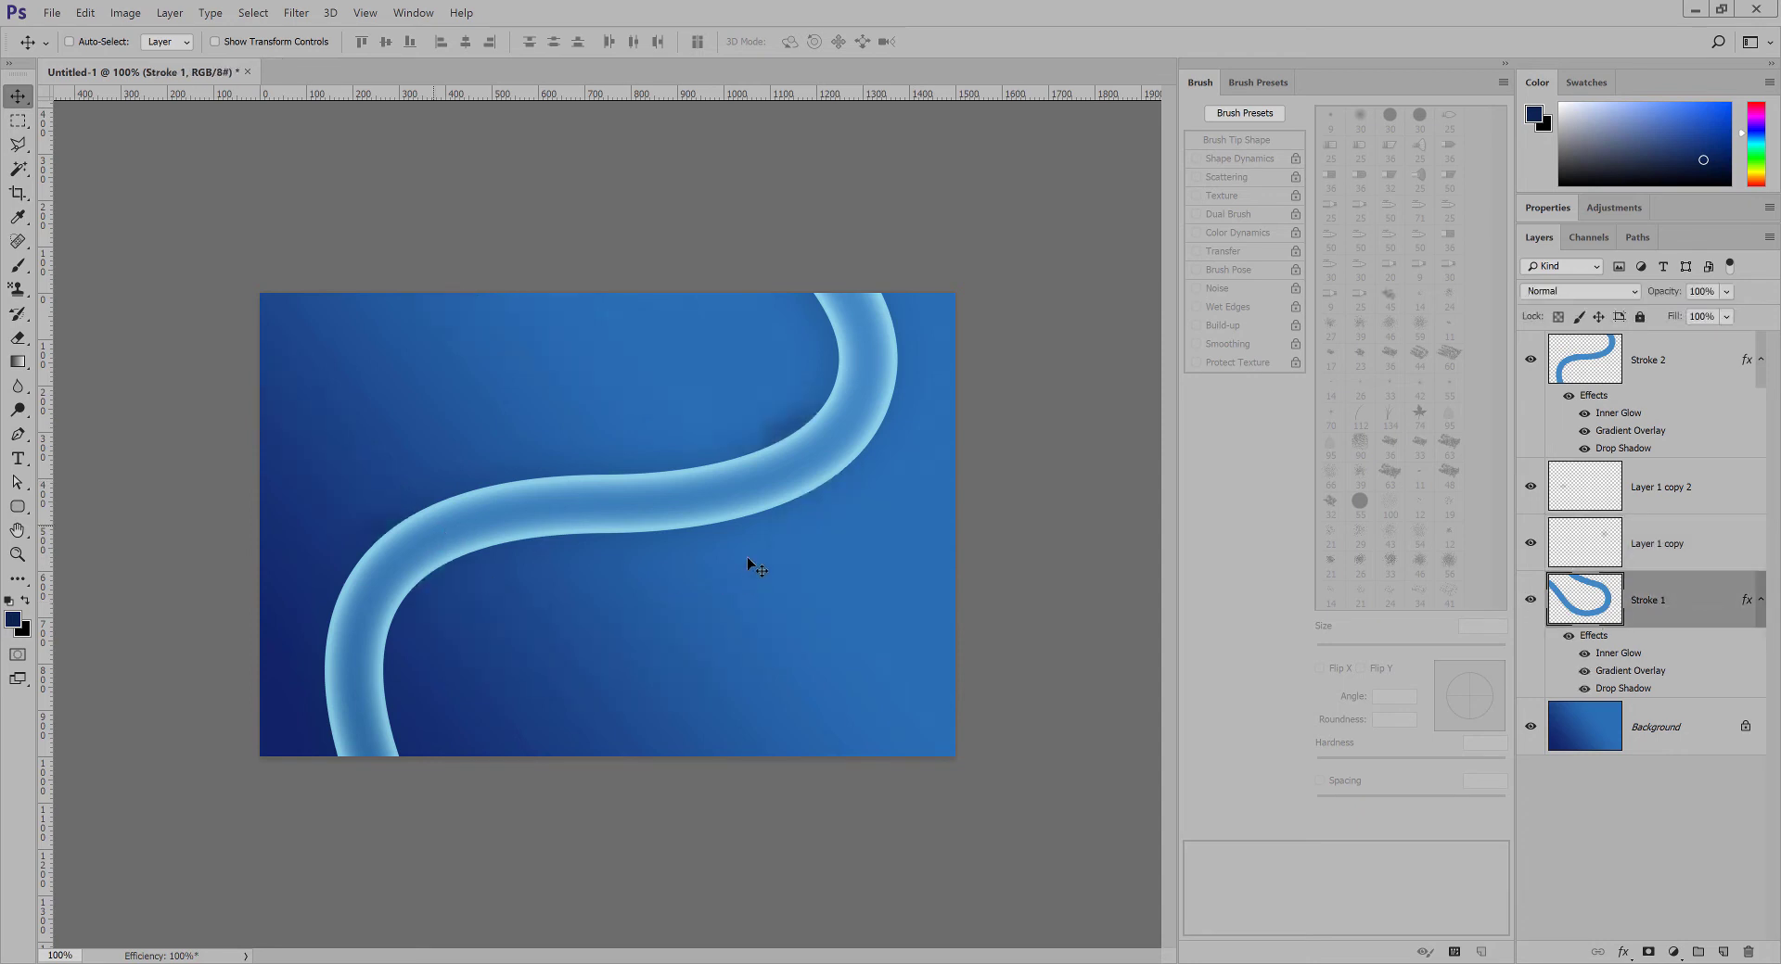
{"action": "mouse_move", "coordinate": [829, 593]}
{"action": "left_mouse_down"}
{"action": "mouse_move", "coordinate": [861, 673]}
{"action": "mouse_move", "coordinate": [753, 595]}
{"action": "mouse_move", "coordinate": [846, 675]}
{"action": "left_mouse_up"}
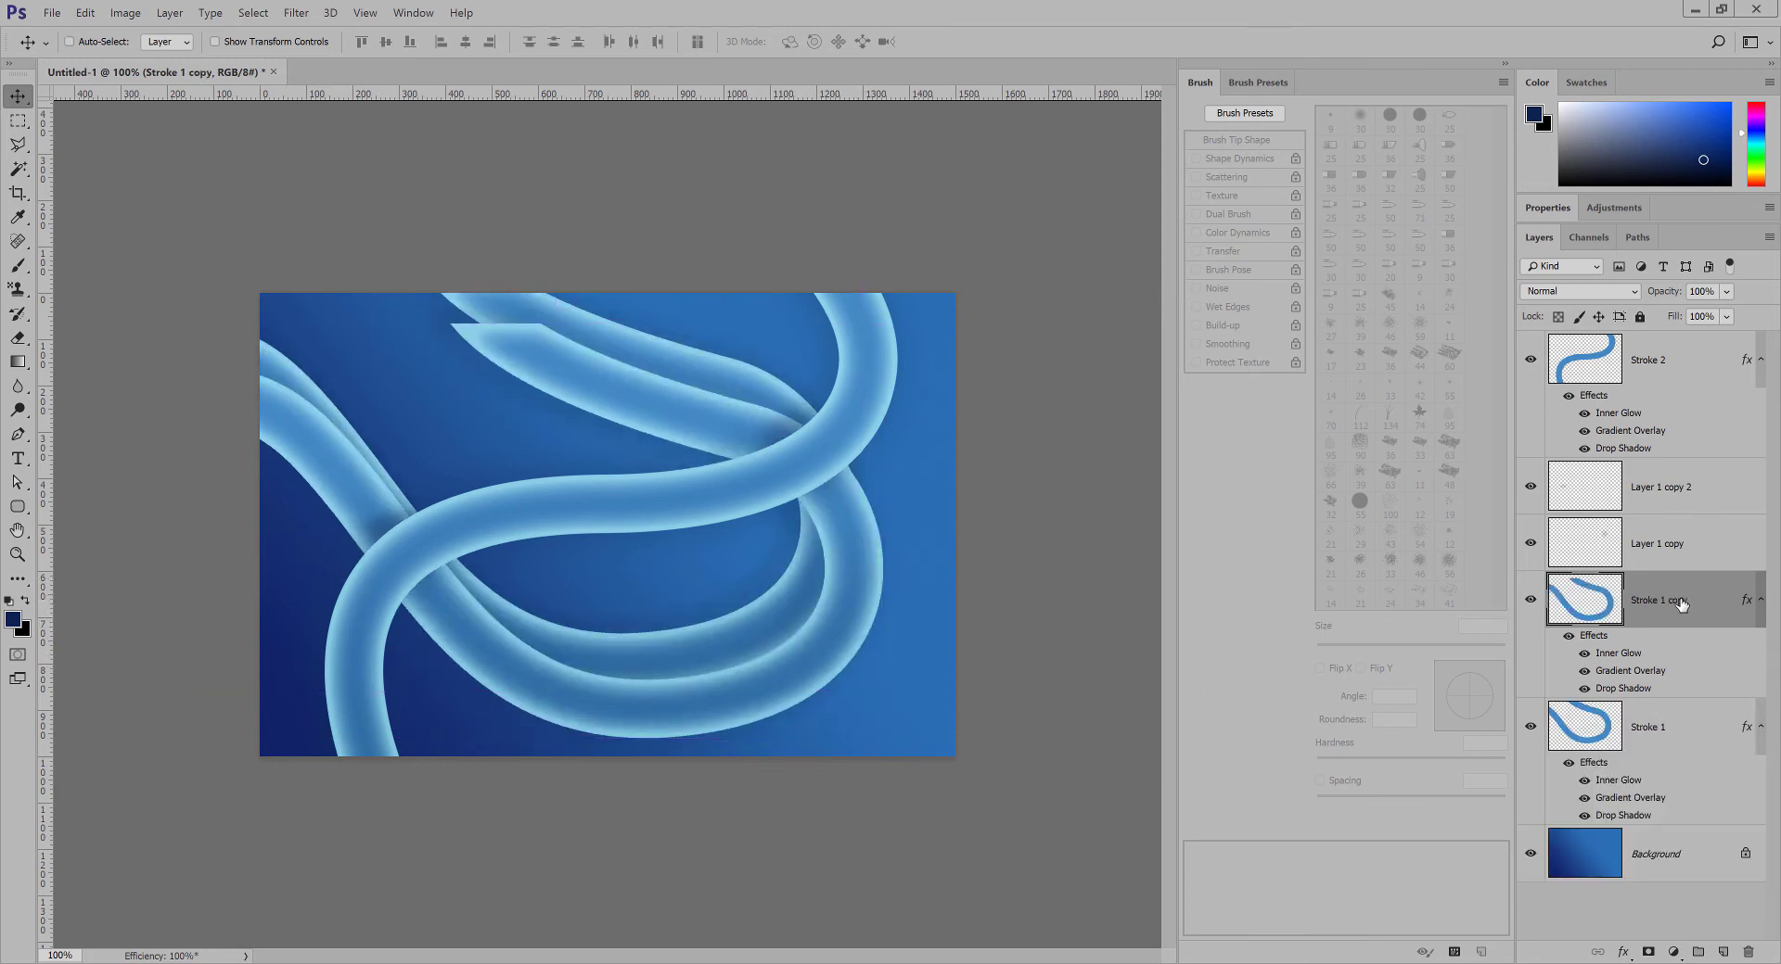
{"action": "mouse_move", "coordinate": [1674, 598]}
{"action": "left_mouse_down"}
{"action": "mouse_move", "coordinate": [1675, 844]}
{"action": "mouse_move", "coordinate": [1666, 824]}
{"action": "left_mouse_up"}
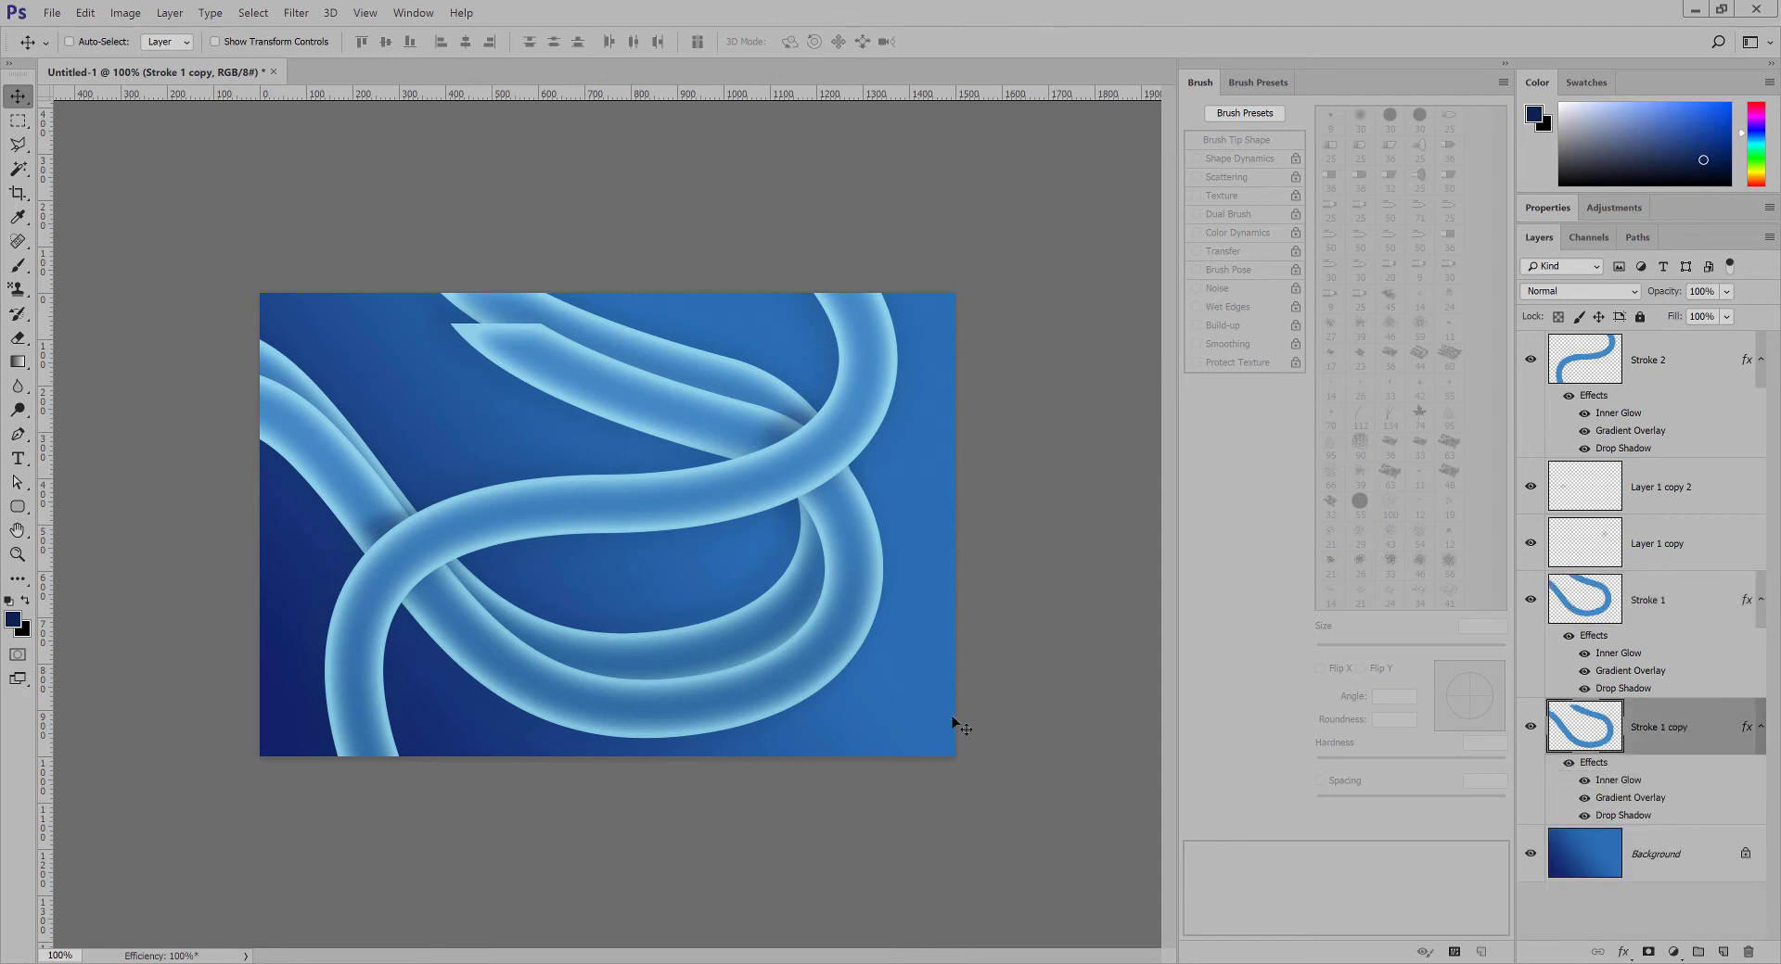
{"action": "mouse_move", "coordinate": [869, 608]}
{"action": "left_mouse_down"}
{"action": "mouse_move", "coordinate": [895, 654]}
{"action": "mouse_move", "coordinate": [849, 678]}
{"action": "mouse_move", "coordinate": [726, 671]}
{"action": "mouse_move", "coordinate": [577, 696]}
{"action": "left_mouse_up"}
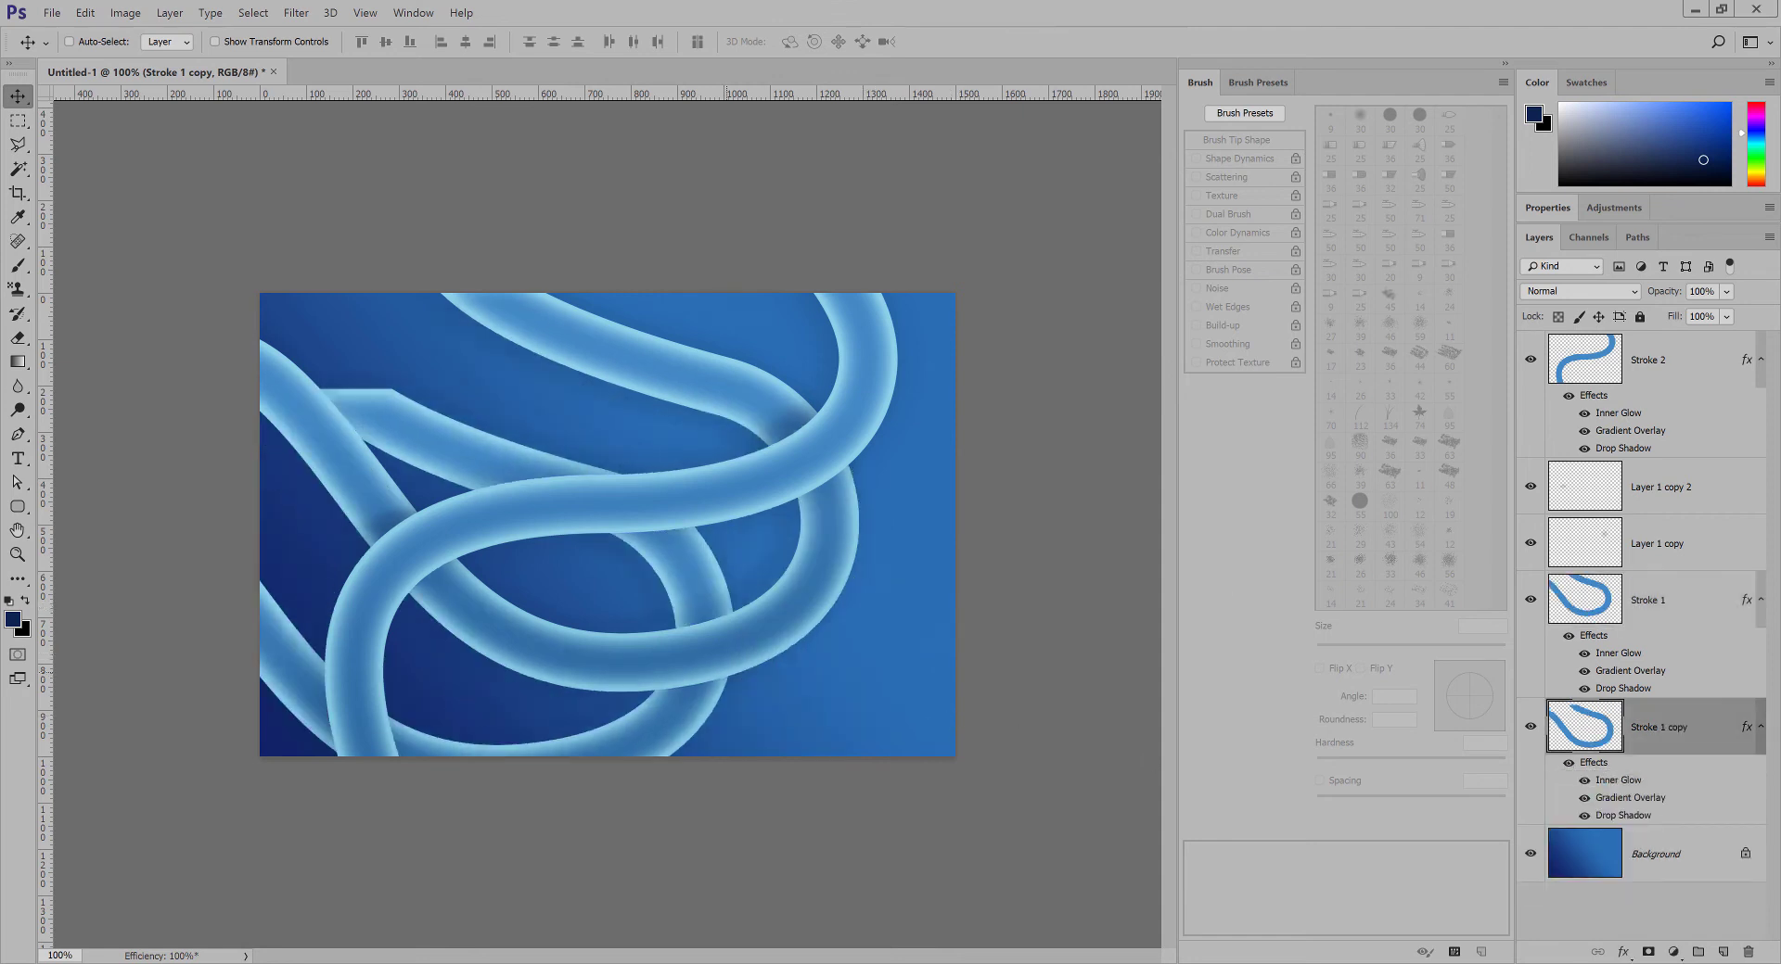
Lower the opacity of Stroke 1 copy to 29% and move it up behind the upper bands.
{"action": "left_click", "coordinate": [1724, 294]}
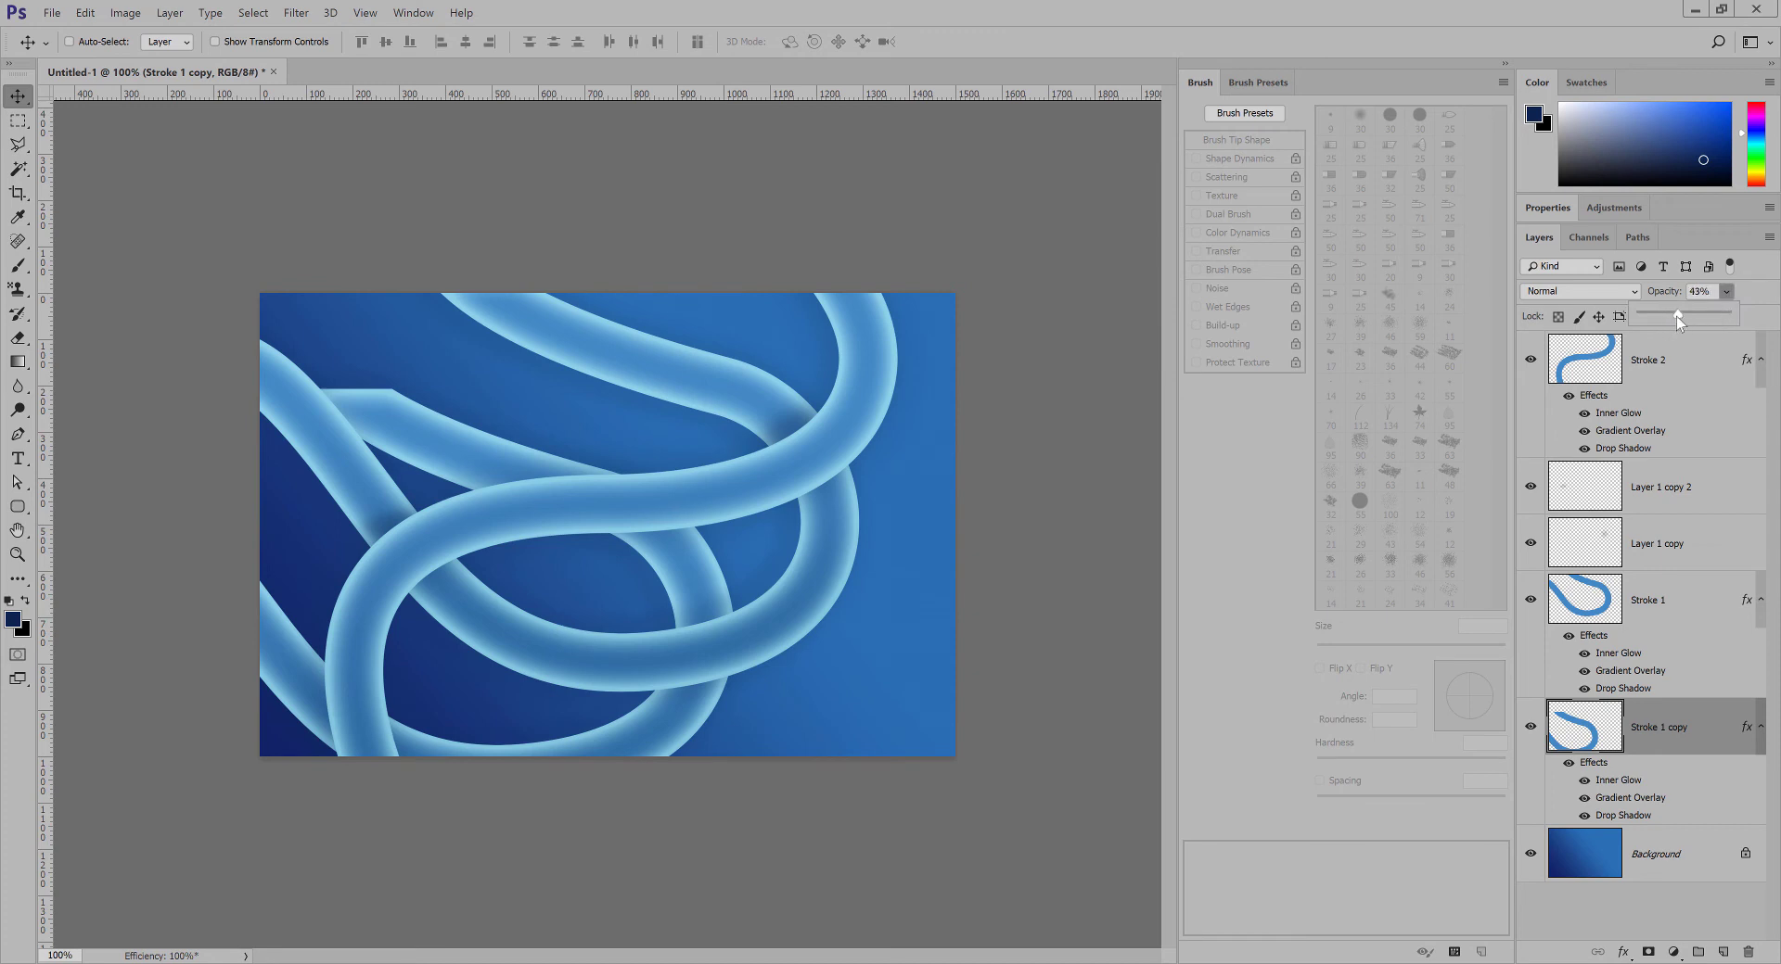
{"action": "left_click_drag", "start_coordinate": [1676, 315], "coordinate": [1666, 315]}
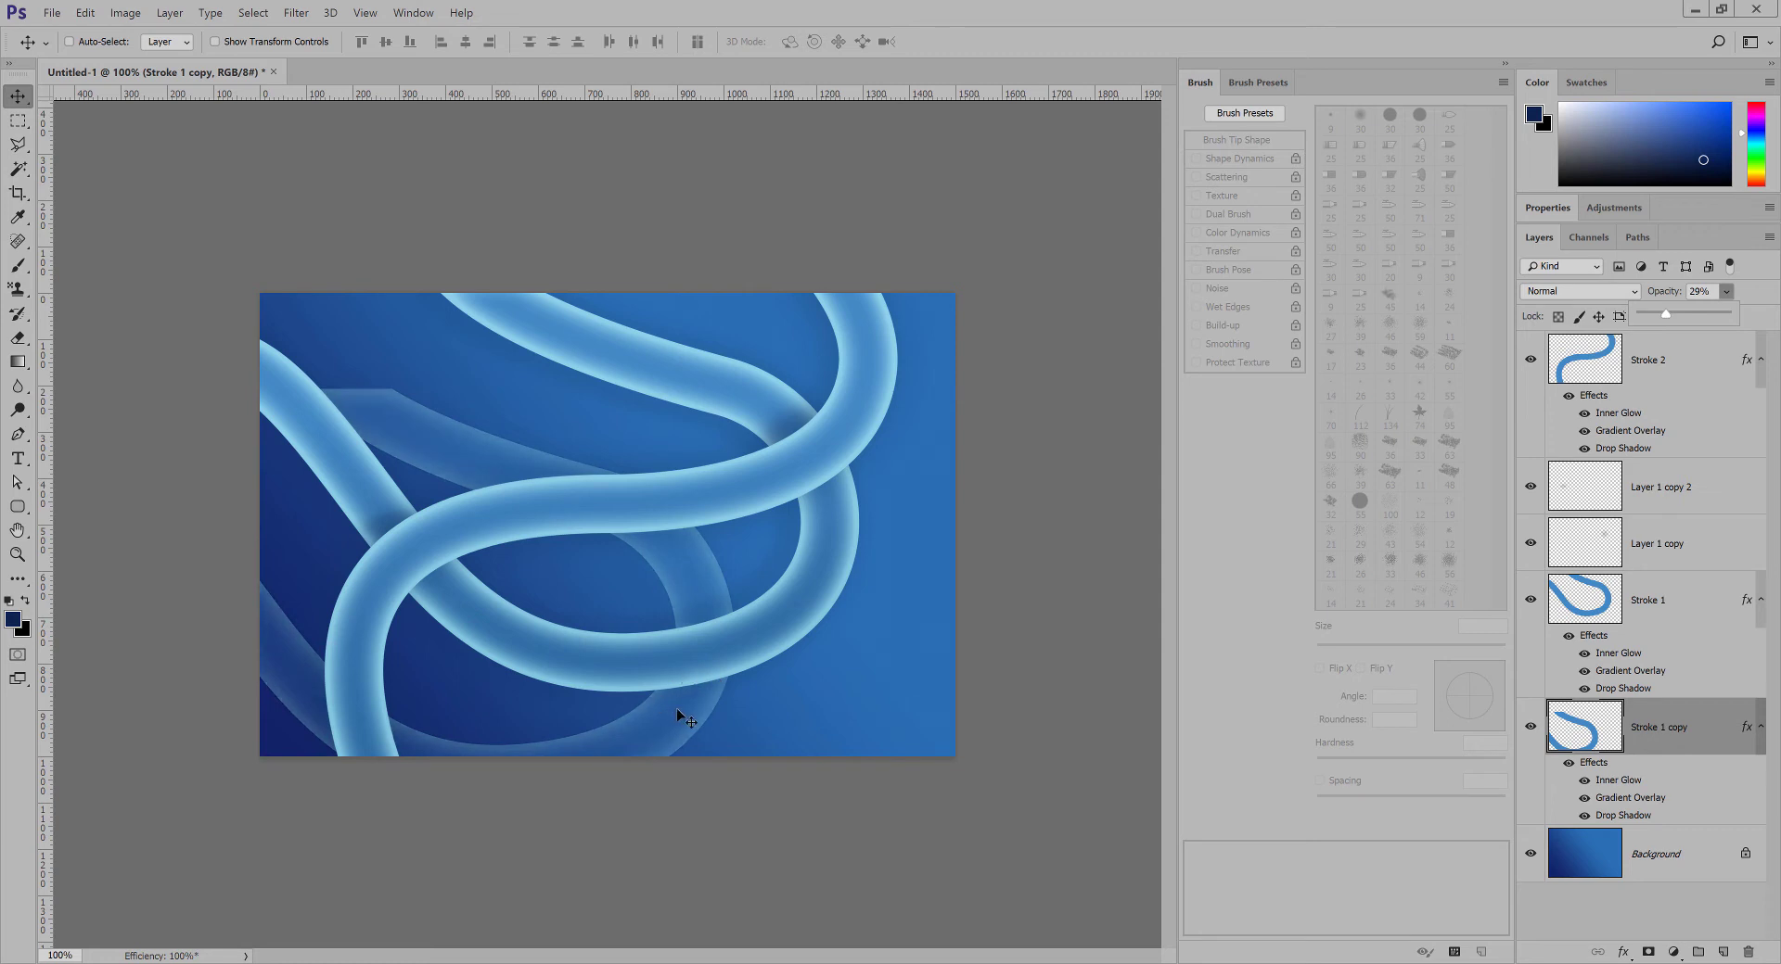
{"action": "mouse_move", "coordinate": [677, 711]}
{"action": "left_mouse_down"}
{"action": "mouse_move", "coordinate": [664, 509]}
{"action": "mouse_move", "coordinate": [692, 518]}
{"action": "mouse_move", "coordinate": [712, 358]}
{"action": "left_mouse_up"}
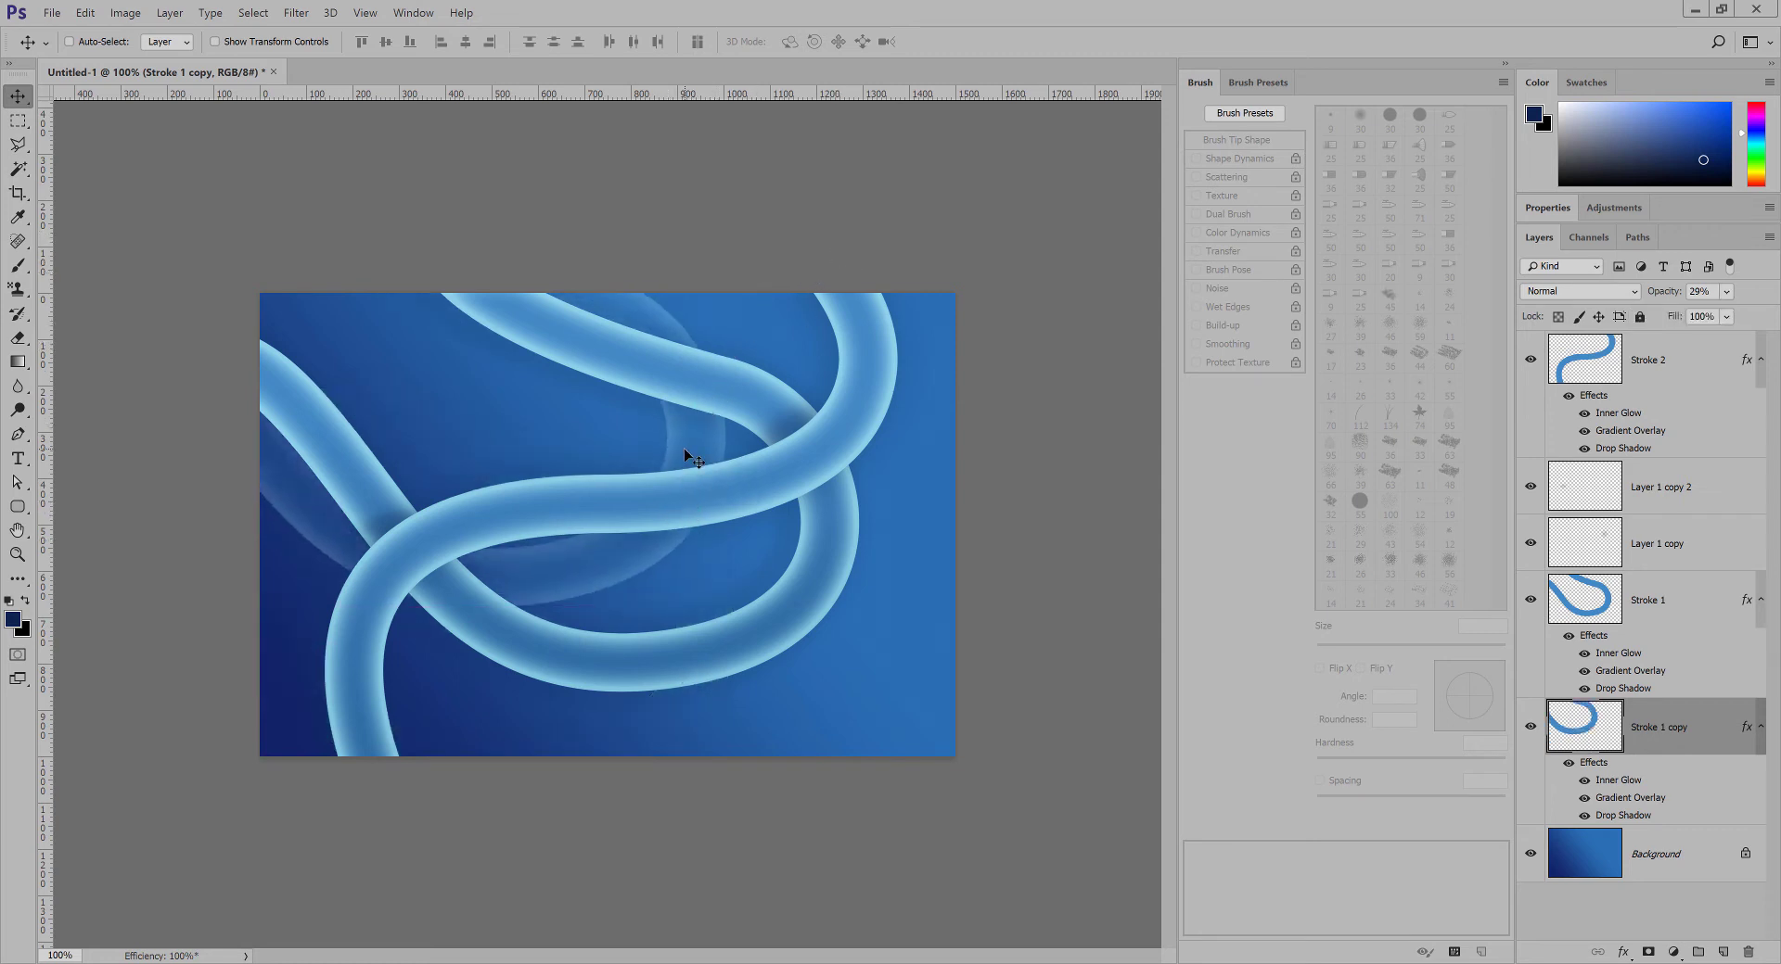
{"action": "left_click_drag", "start_coordinate": [682, 449], "coordinate": [699, 467]}
Scale the faded band copy proportionally to about 86.5% and move it to the canvas's left side.
{"action": "key", "text": "ctrl+t"}
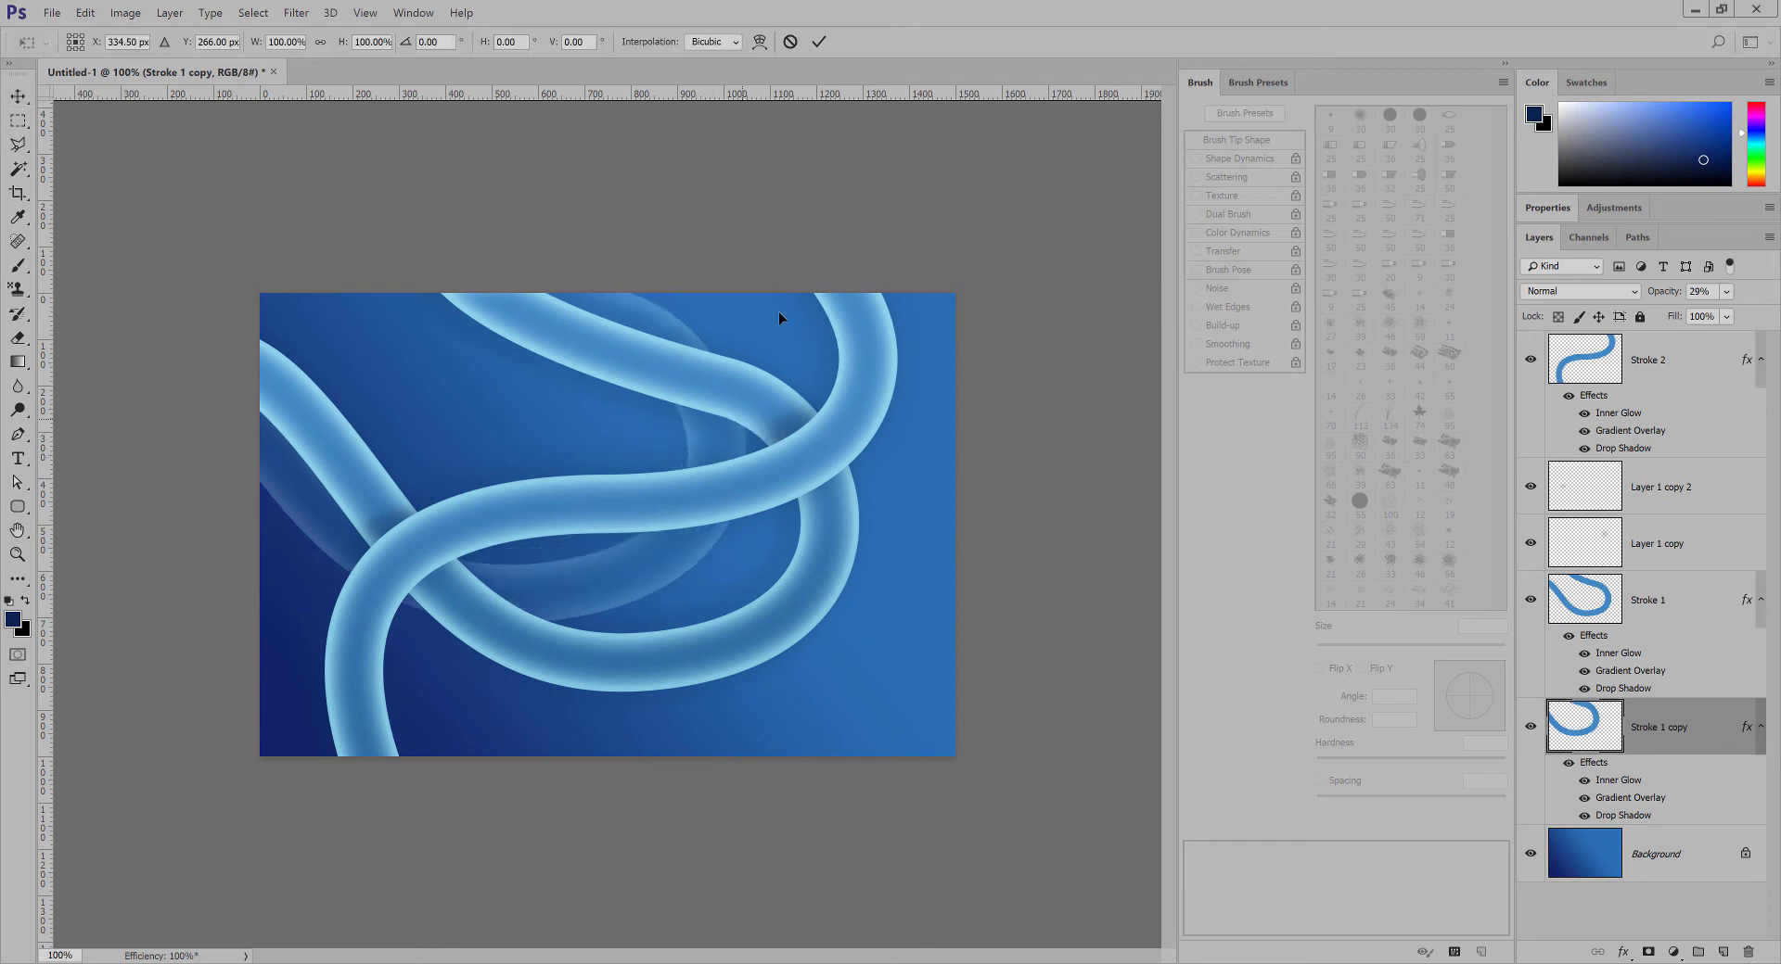
{"action": "left_click_drag", "start_coordinate": [711, 226], "coordinate": [699, 226]}
{"action": "key", "text": "Return"}
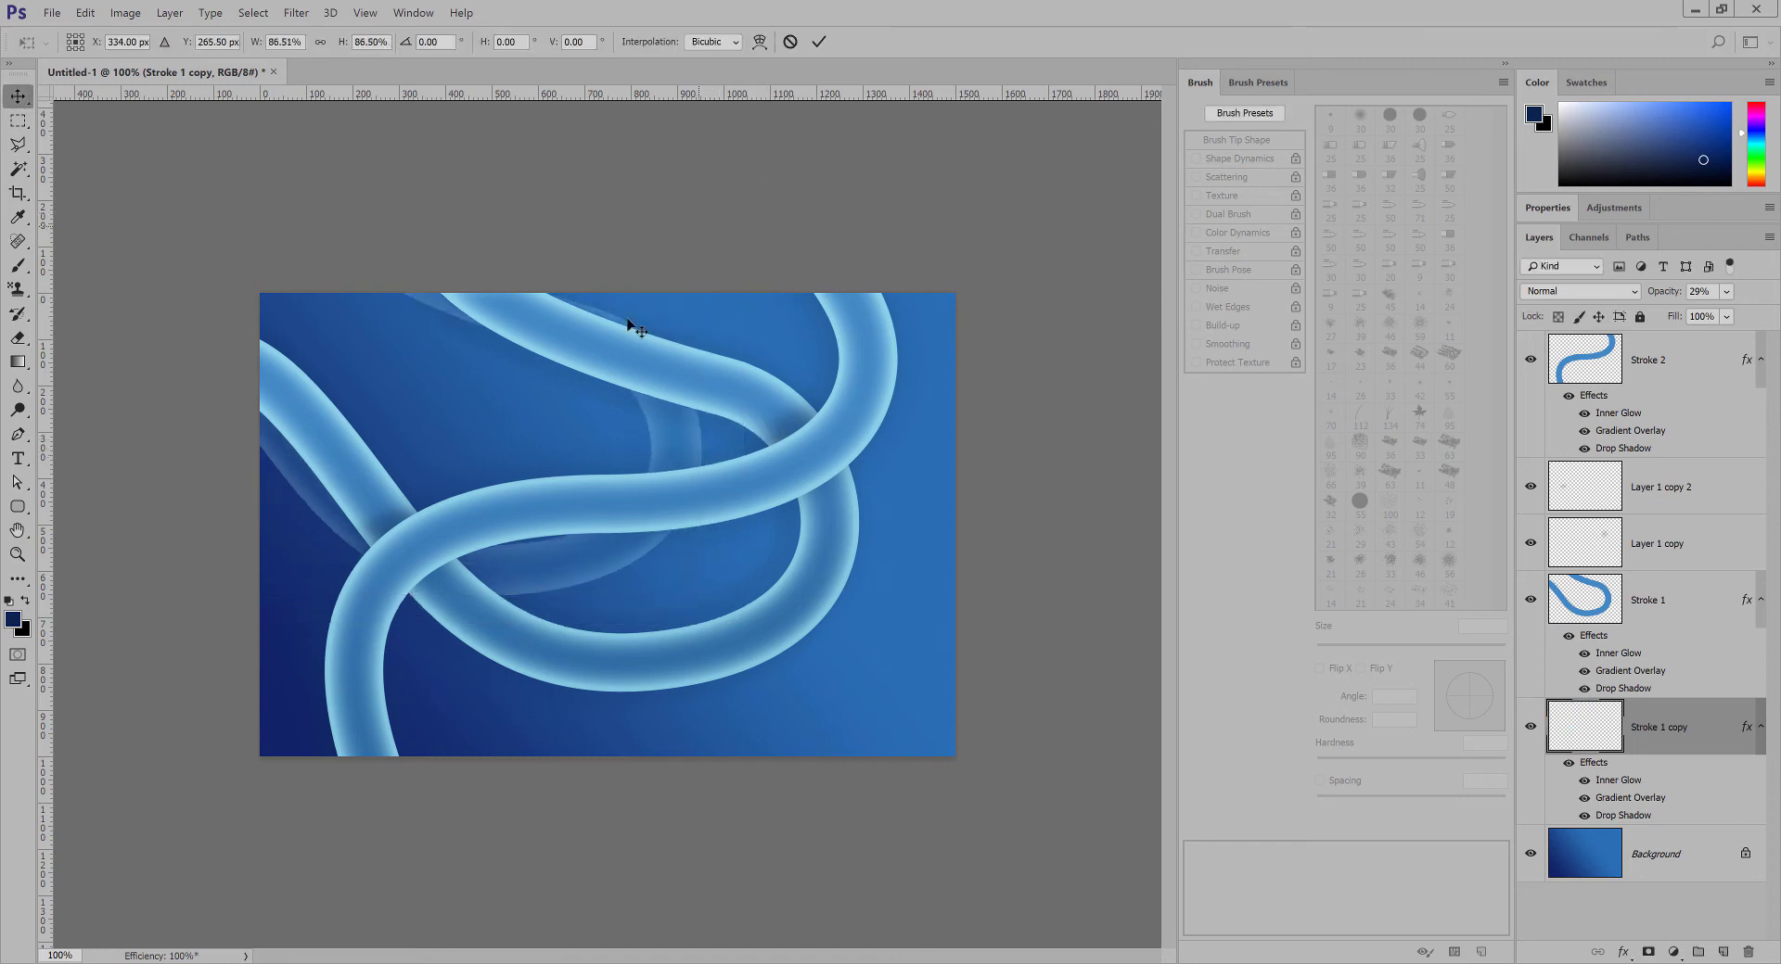
{"action": "left_click_drag", "start_coordinate": [487, 435], "coordinate": [536, 452]}
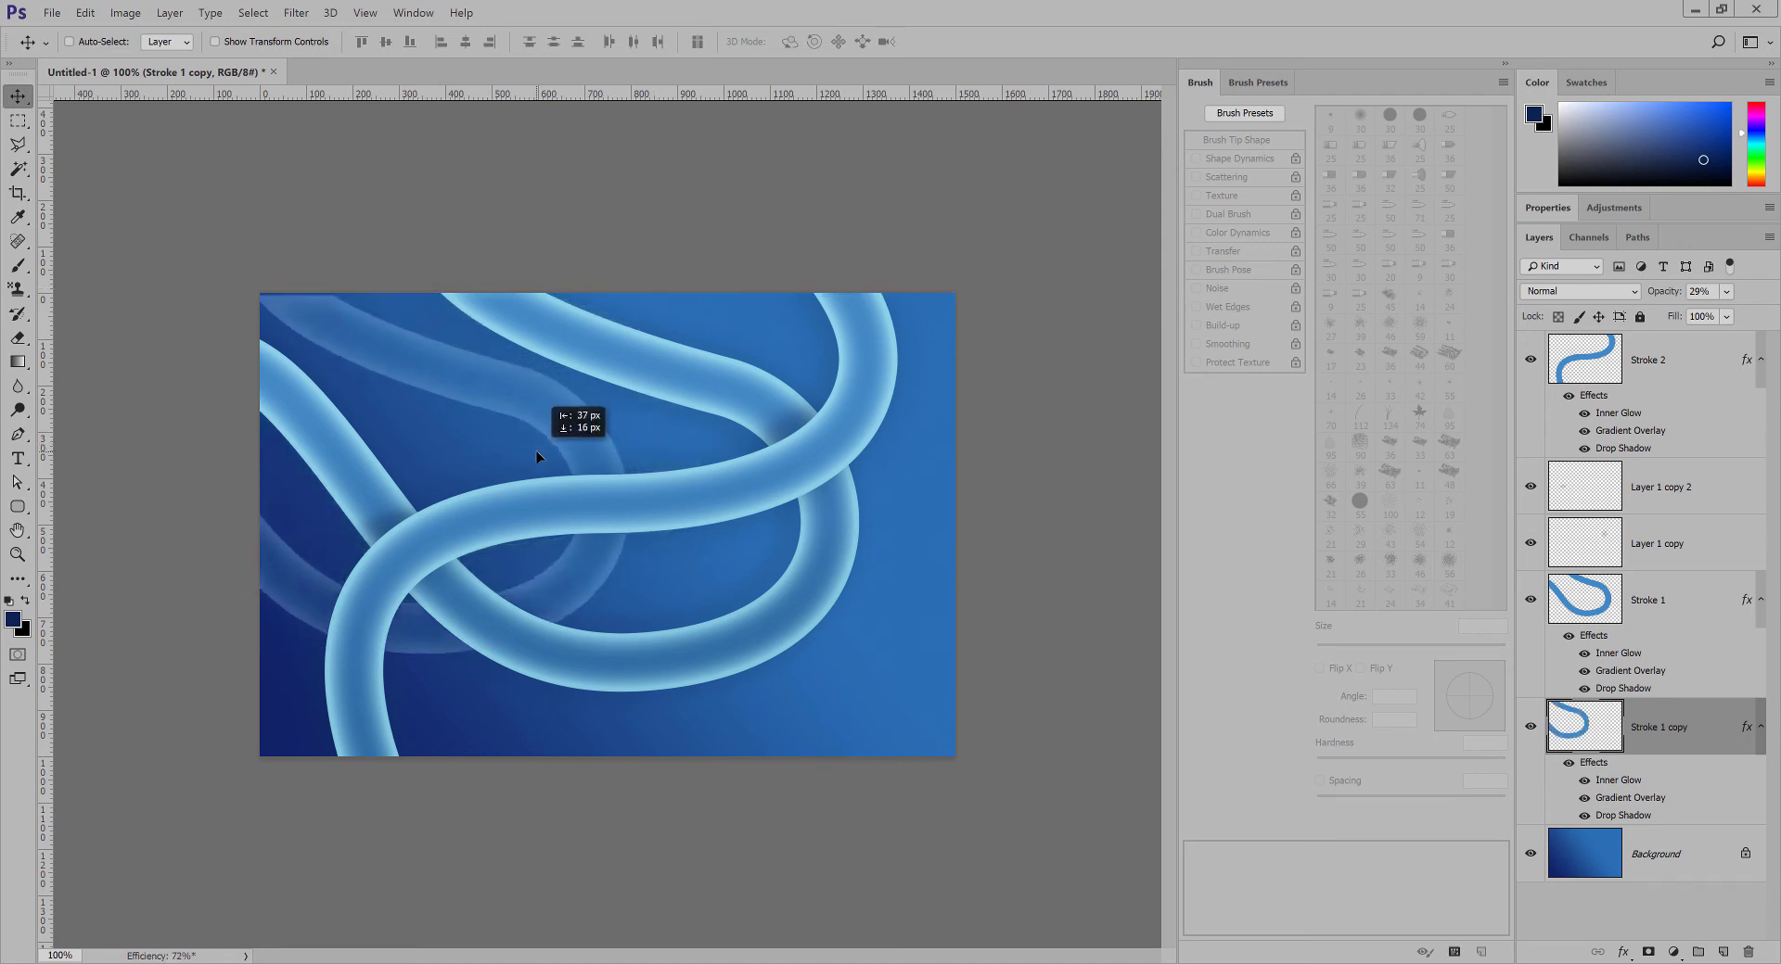
Scale the faded Stroke 1 copy proportionally to about 94.6% and shift it slightly up and to the left.
{"action": "key", "text": "ctrl+t"}
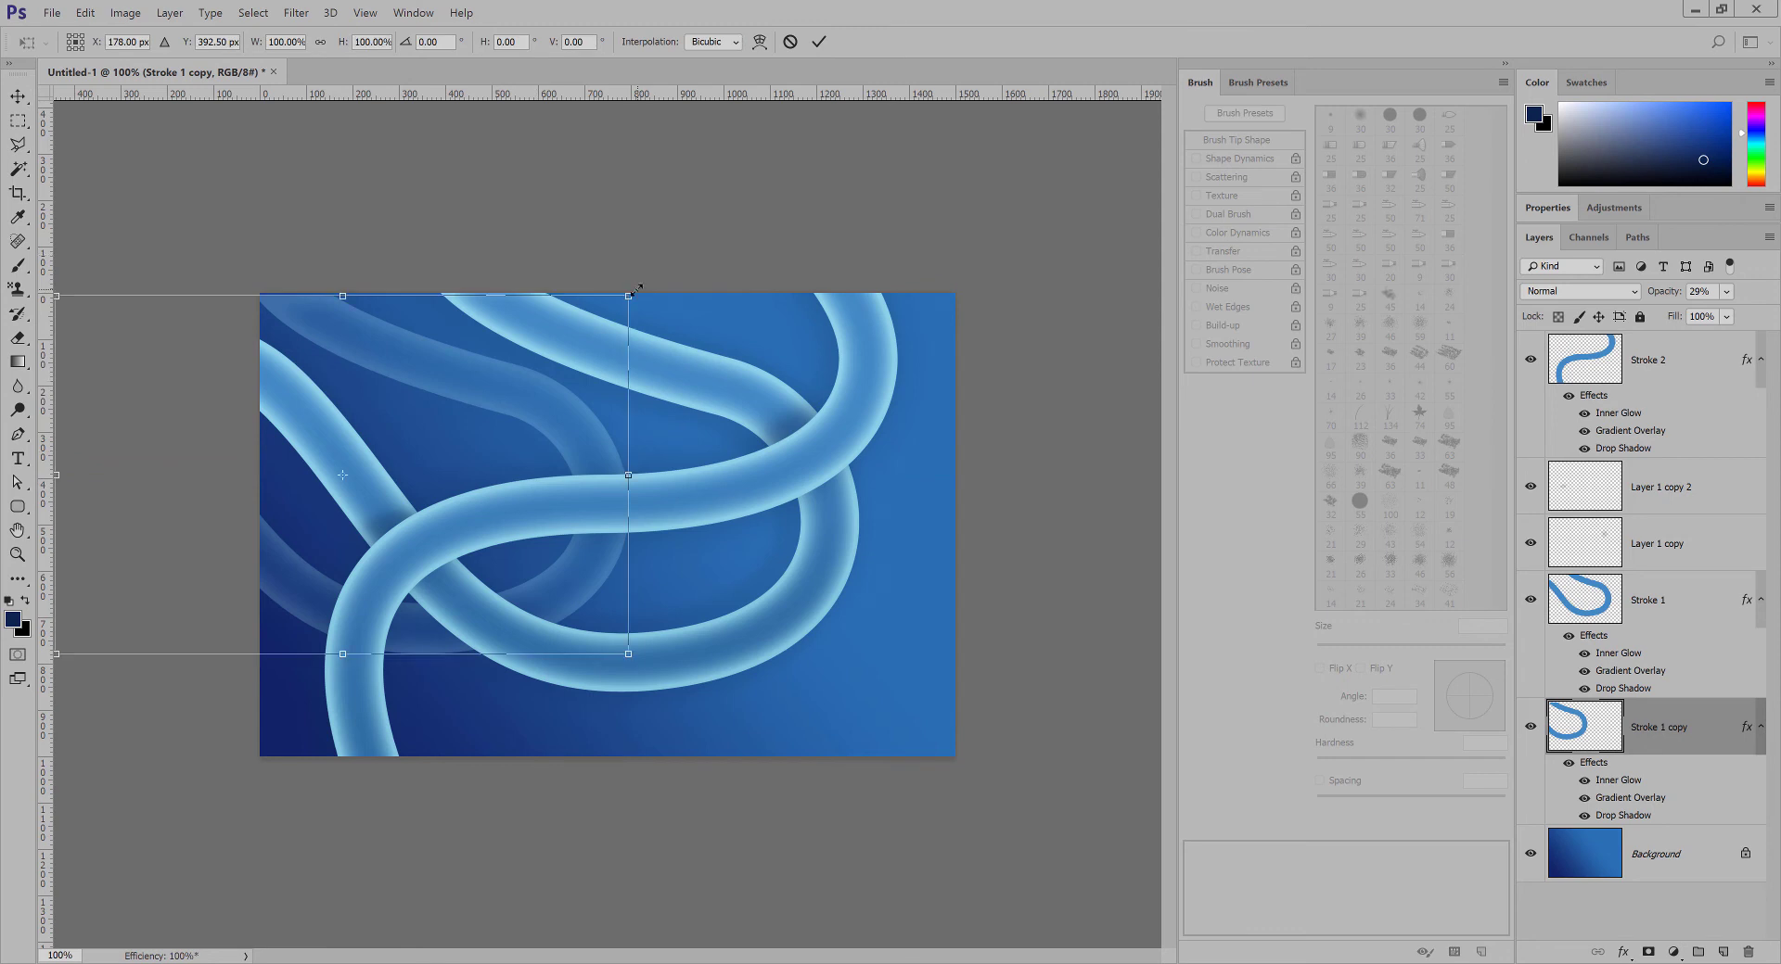
{"action": "left_click_drag", "start_coordinate": [629, 295], "coordinate": [617, 298]}
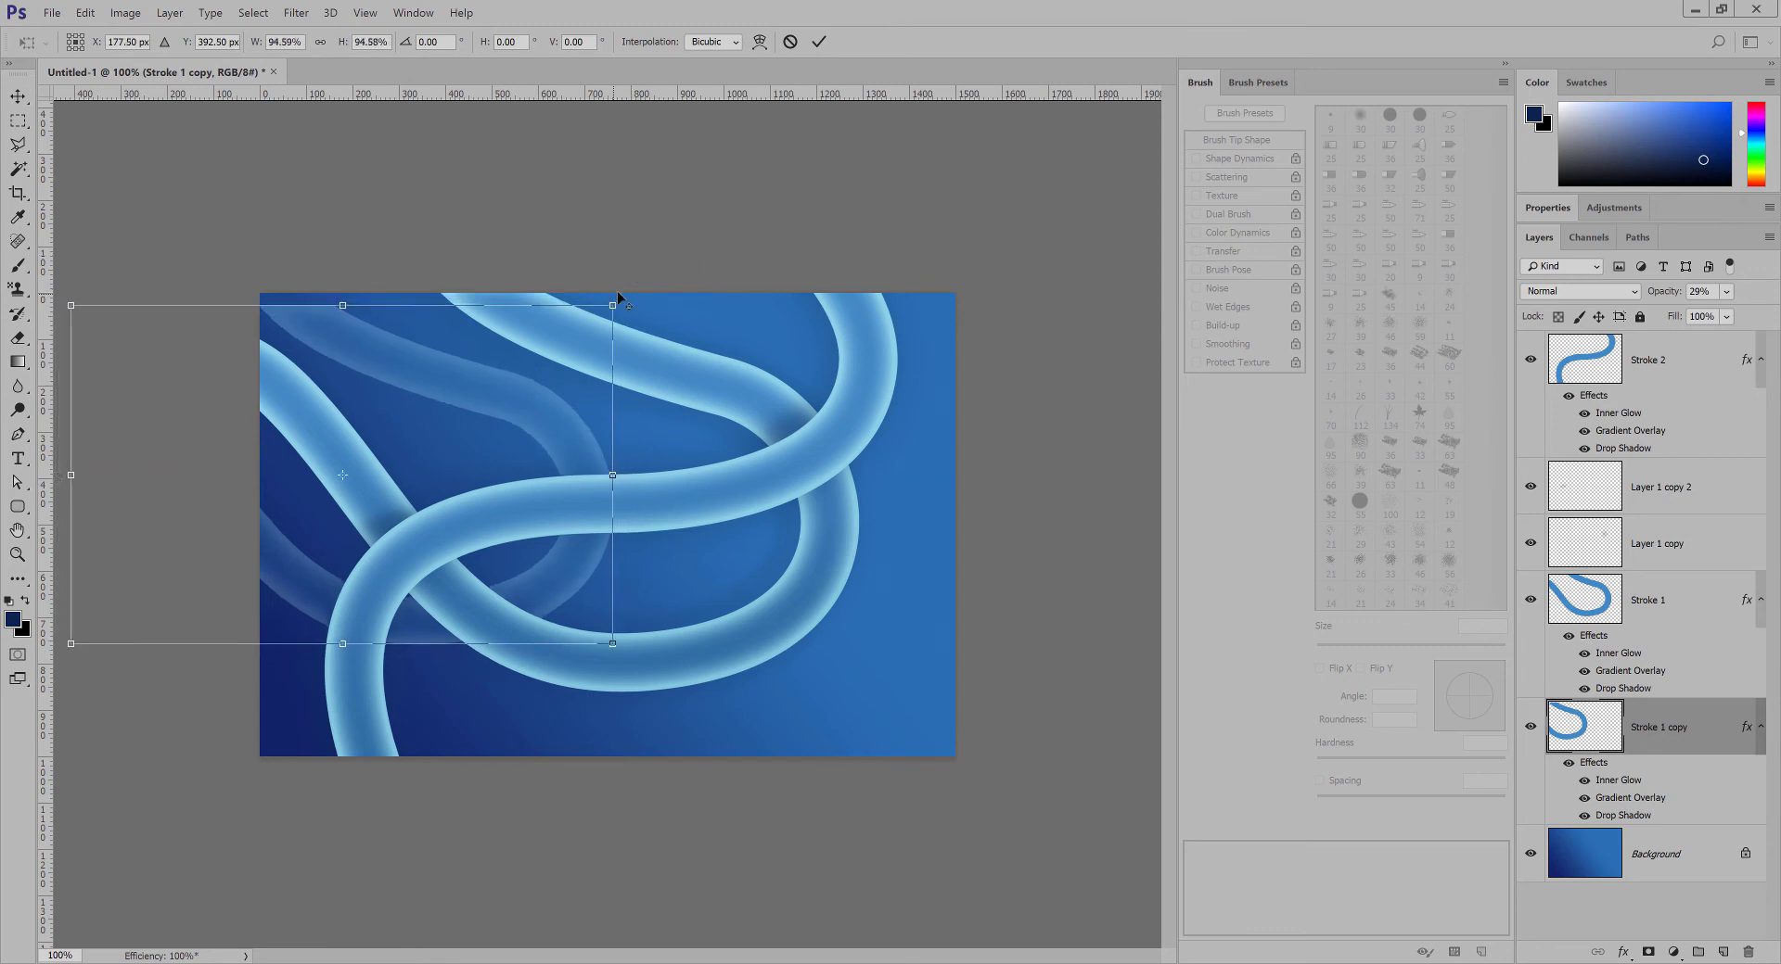
{"action": "key", "text": "Return"}
{"action": "mouse_move", "coordinate": [667, 372]}
{"action": "left_mouse_down"}
{"action": "mouse_move", "coordinate": [666, 348]}
{"action": "mouse_move", "coordinate": [660, 375]}
{"action": "left_mouse_up"}
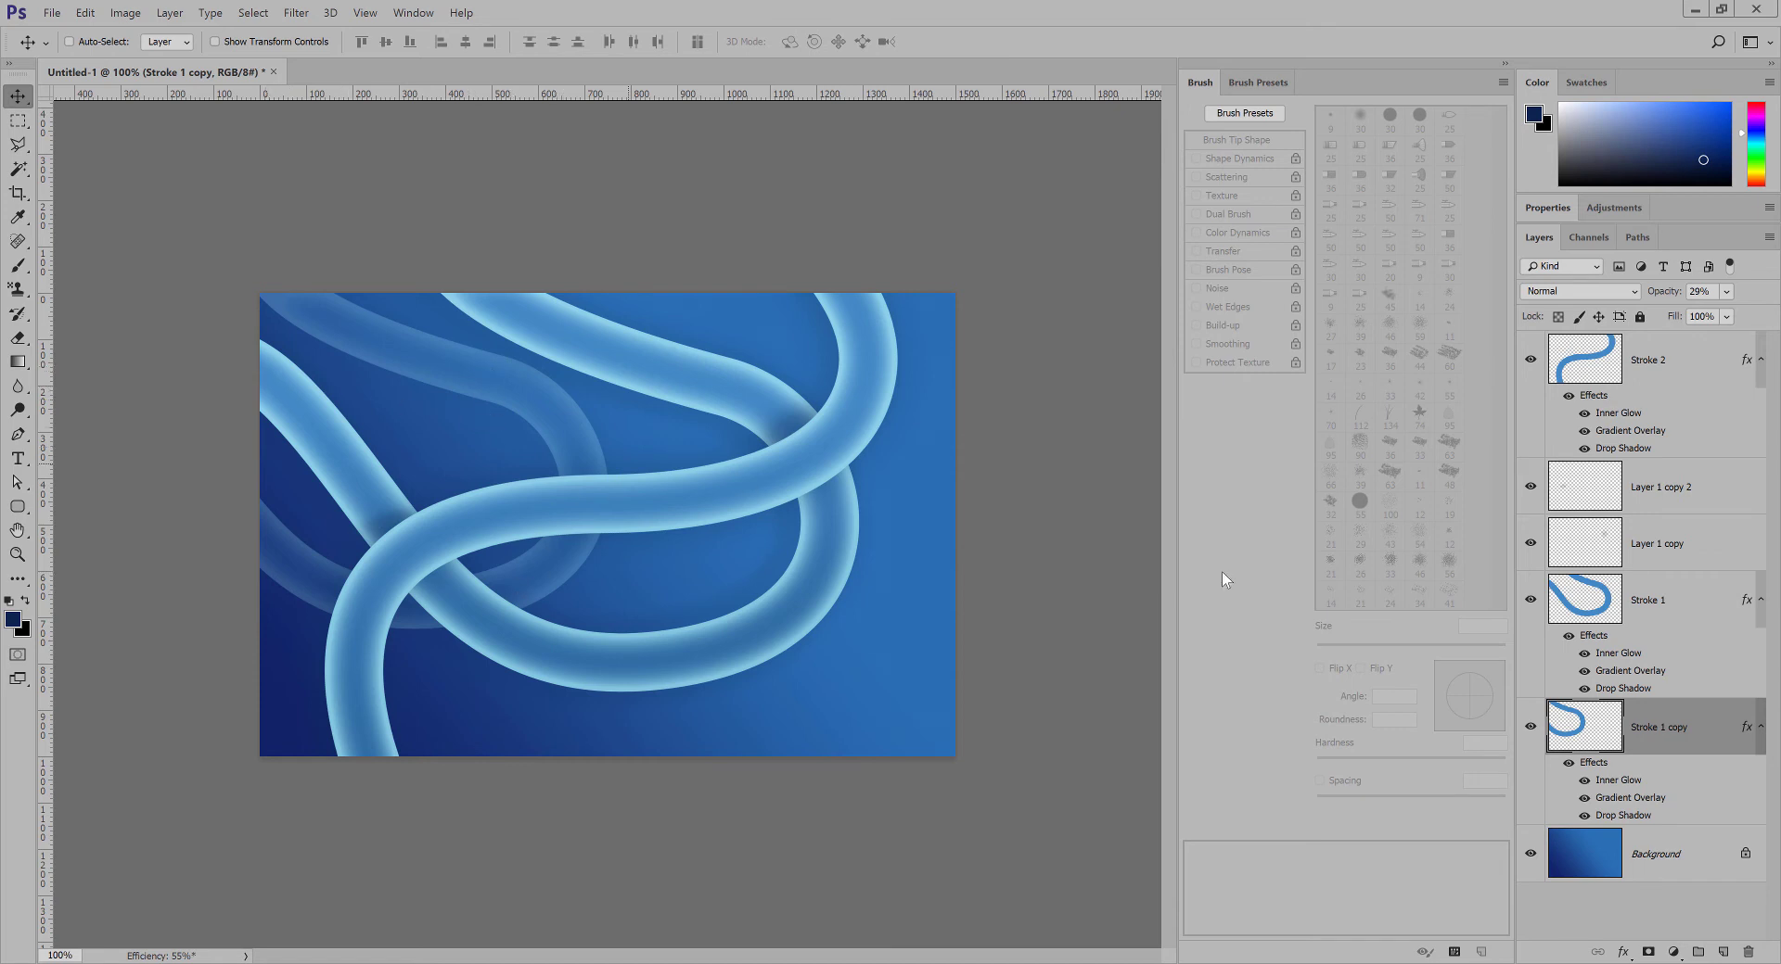
Rotate the faded Stroke 1 copy counterclockwise and reposition it lower along the canvas's left side.
{"action": "key", "text": "ctrl+t"}
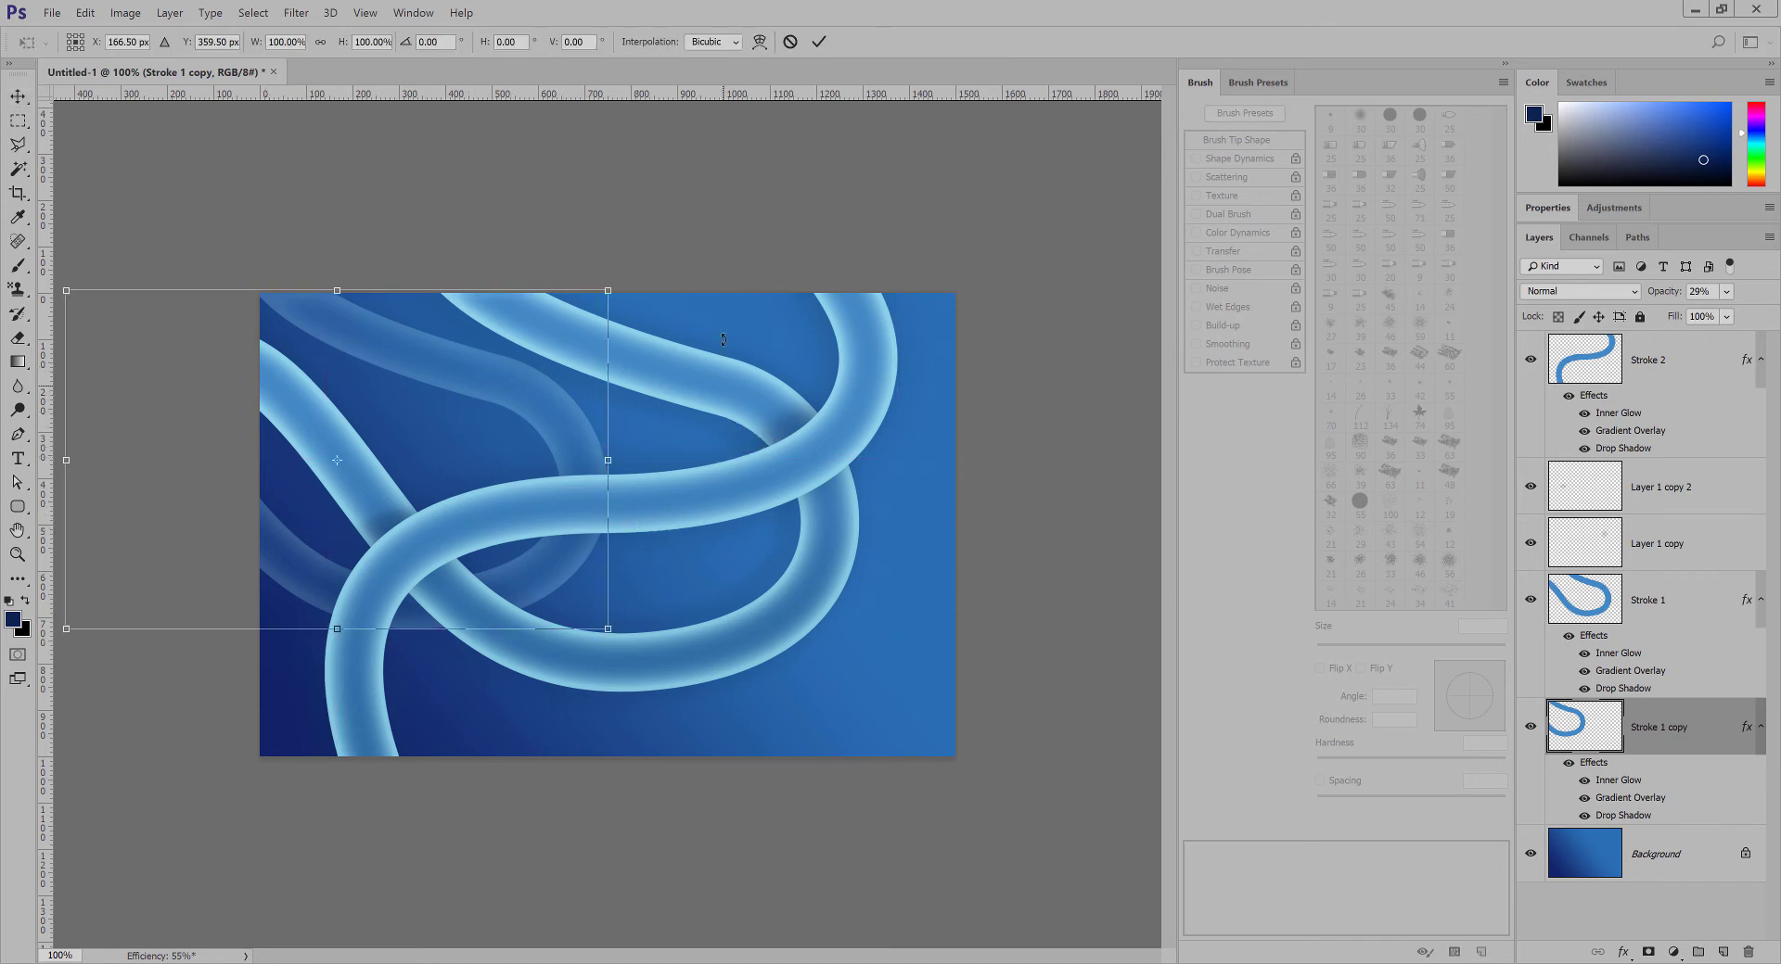
{"action": "left_click_drag", "start_coordinate": [693, 271], "coordinate": [642, 182]}
{"action": "key", "text": "Return"}
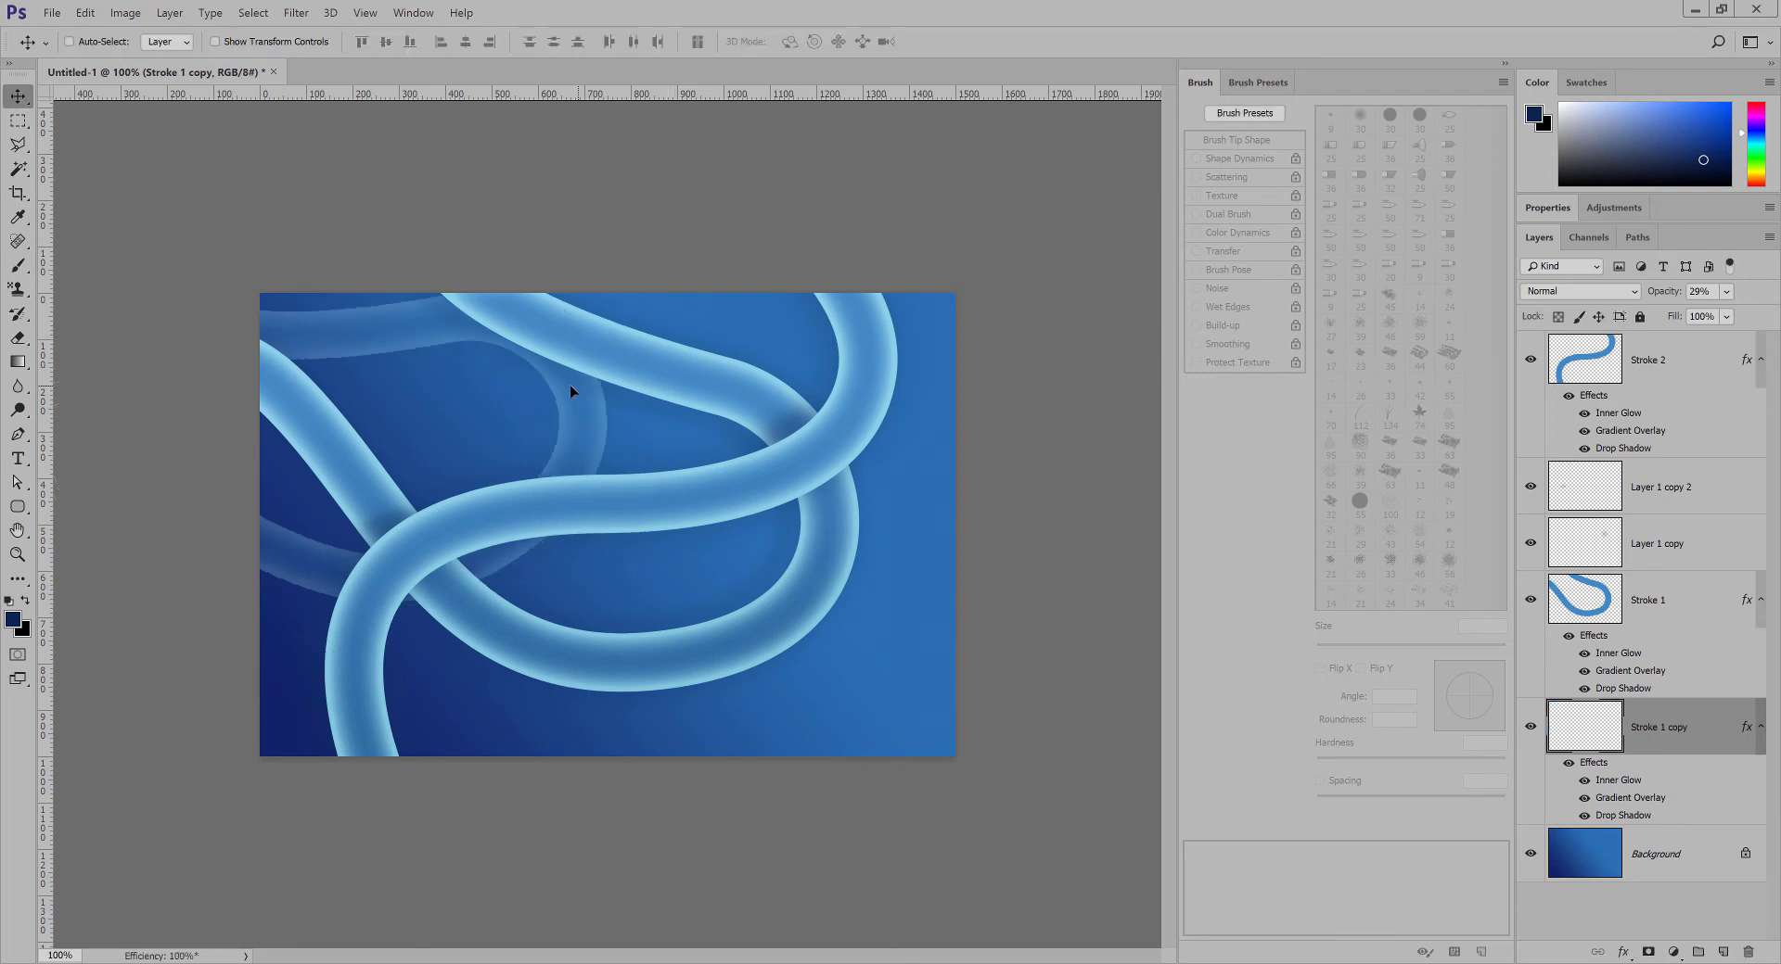
{"action": "mouse_move", "coordinate": [570, 387]}
{"action": "left_mouse_down"}
{"action": "mouse_move", "coordinate": [537, 419]}
{"action": "mouse_move", "coordinate": [567, 459]}
{"action": "mouse_move", "coordinate": [512, 443]}
{"action": "left_mouse_up"}
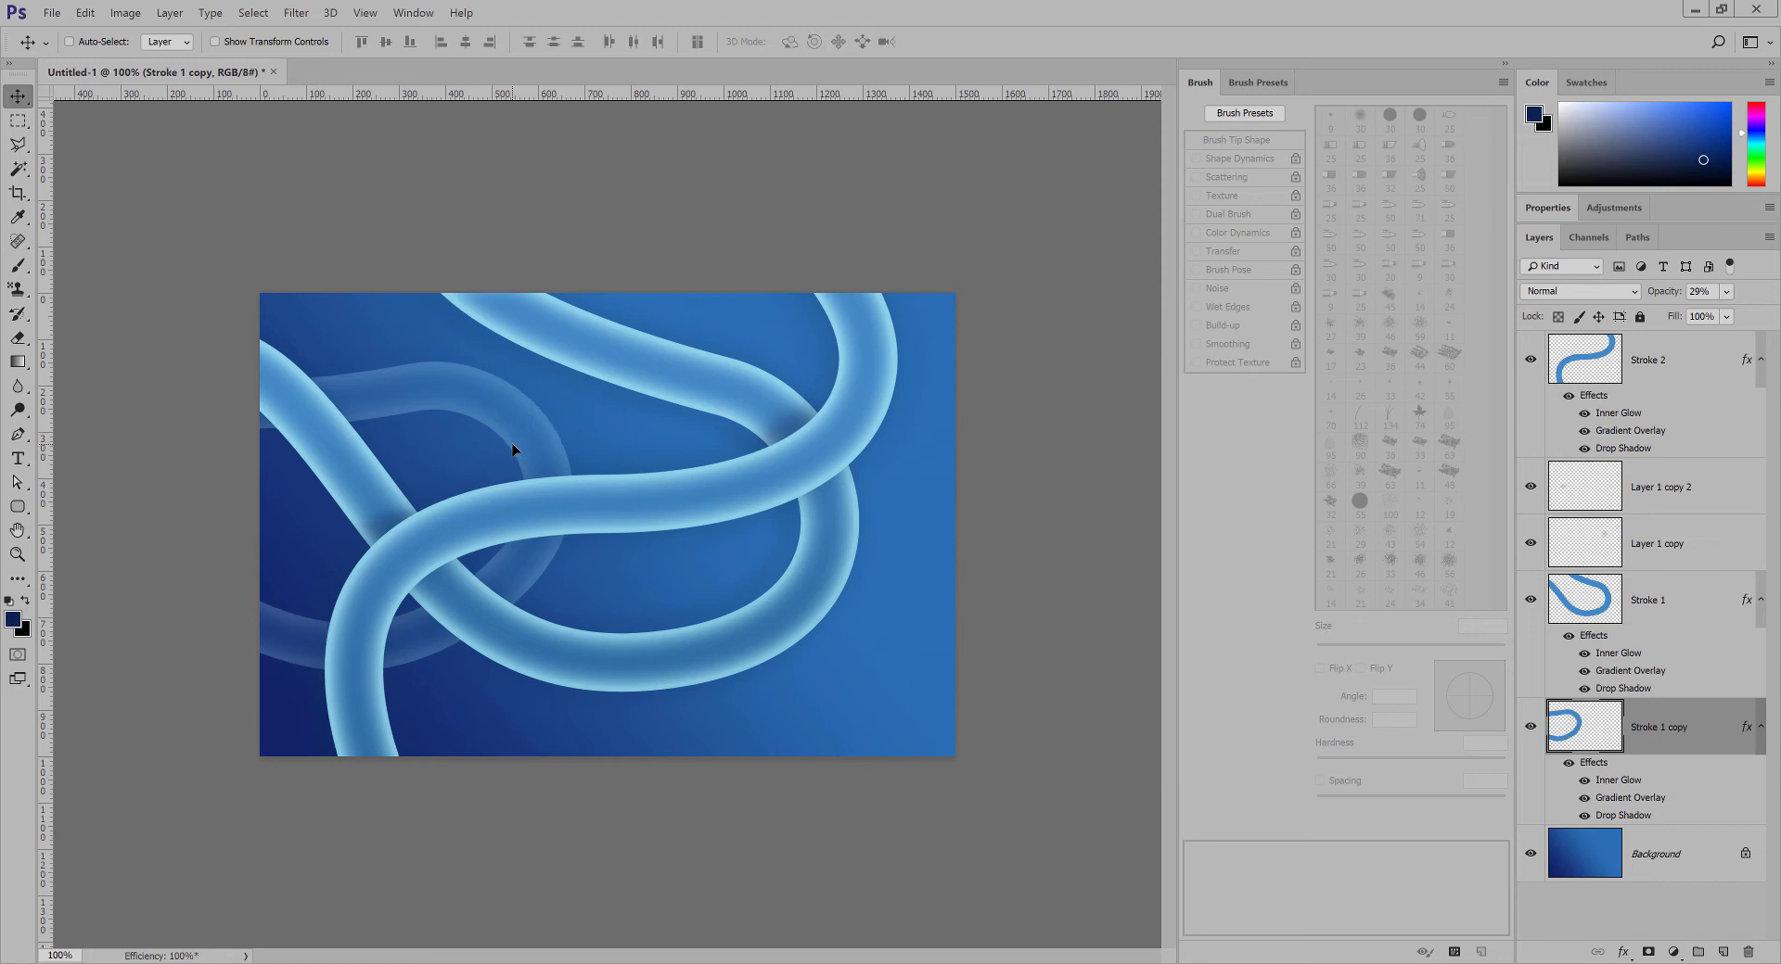
{"action": "key", "text": "ctrl+z"}
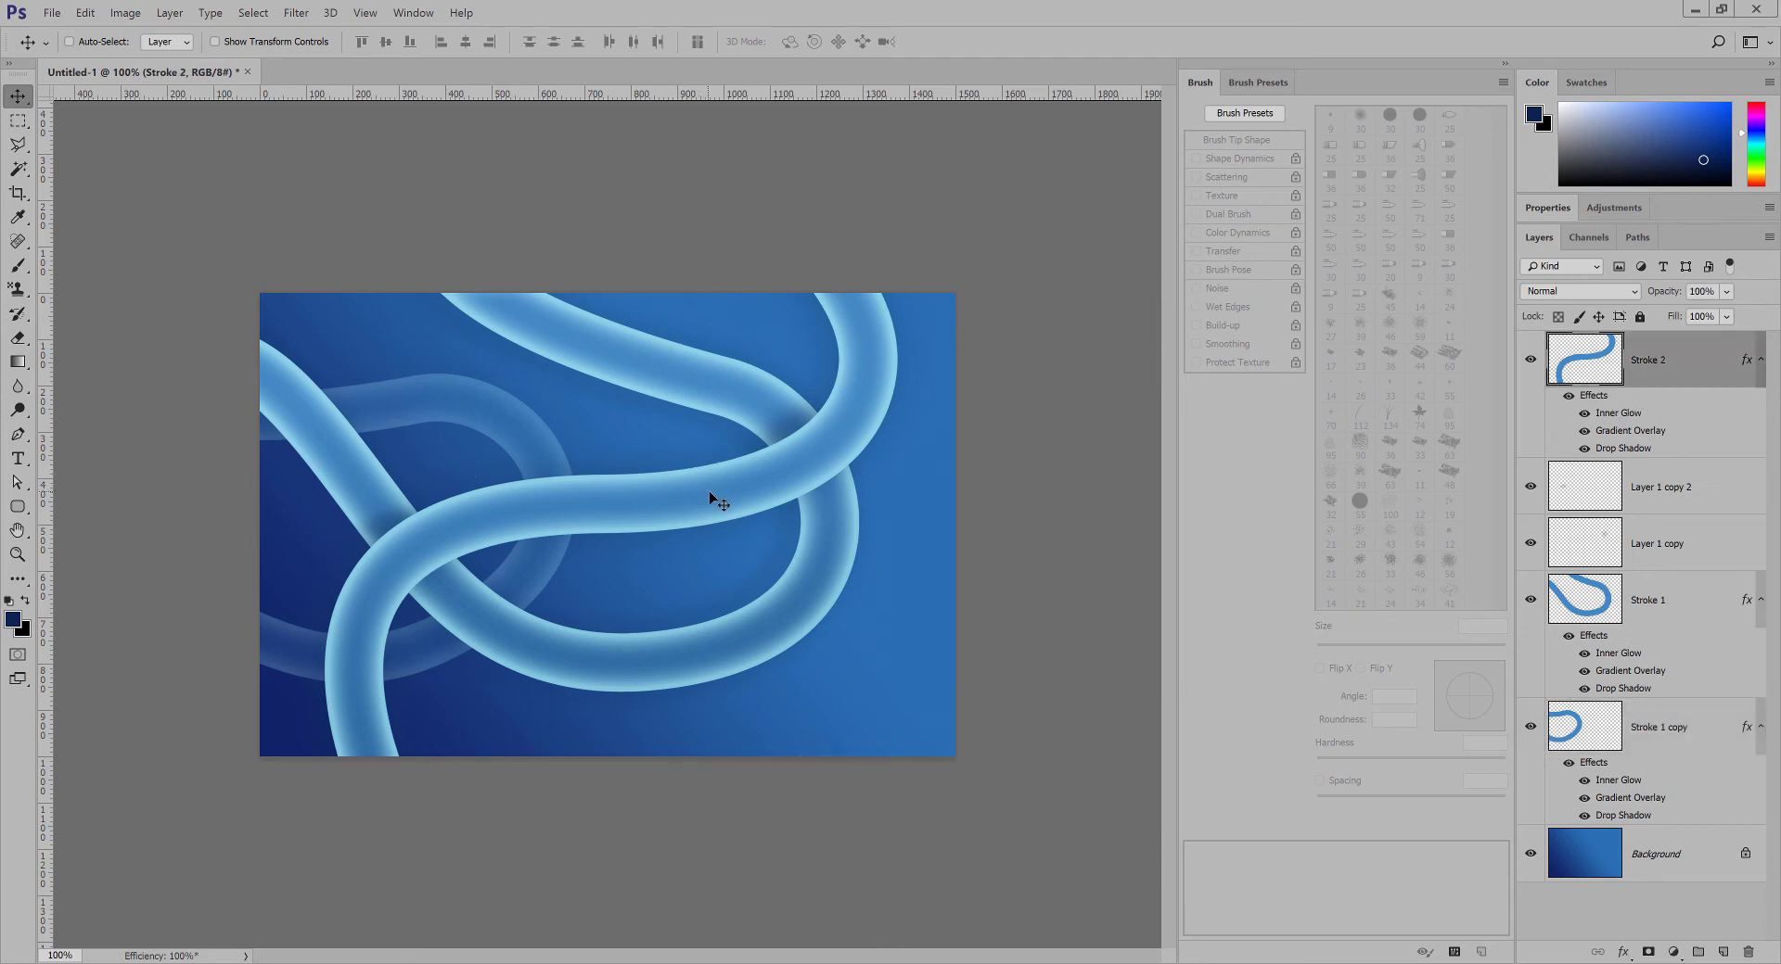
Duplicate Stroke 2, rotate the copy counterclockwise and move it down toward the canvas's lower right.
{"action": "mouse_move", "coordinate": [718, 500]}
{"action": "left_mouse_down"}
{"action": "mouse_move", "coordinate": [854, 480]}
{"action": "mouse_move", "coordinate": [882, 556]}
{"action": "left_mouse_up"}
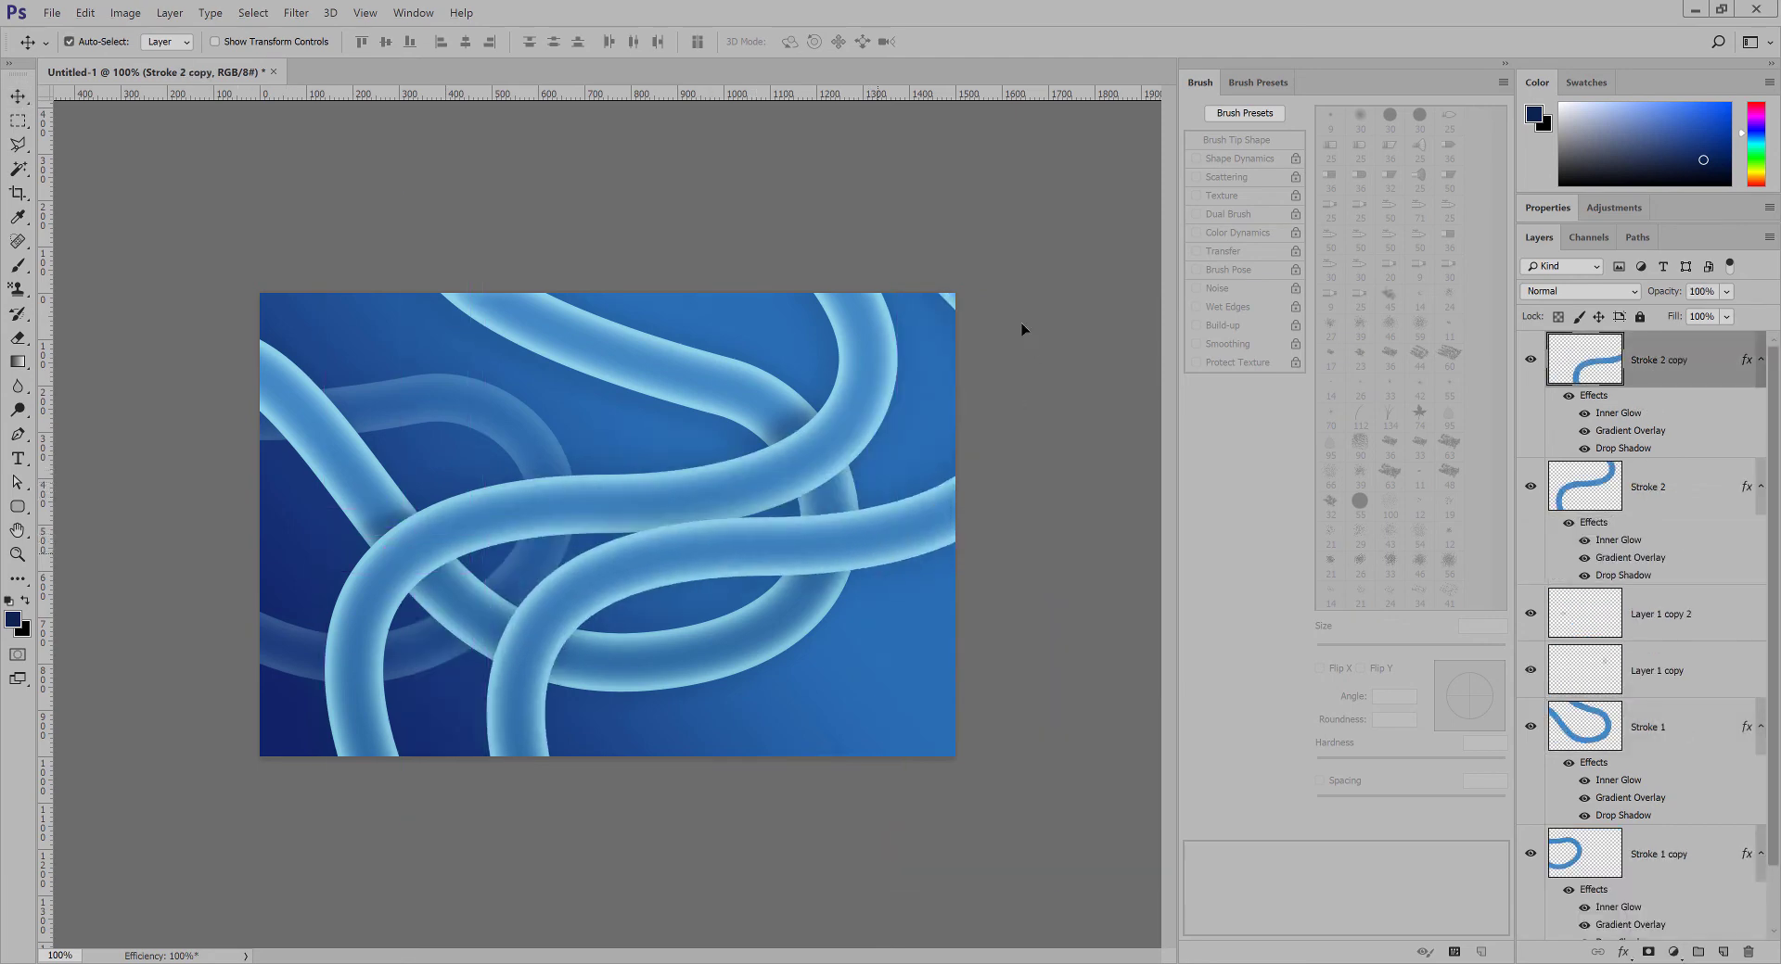
{"action": "key", "text": "ctrl+t"}
{"action": "mouse_move", "coordinate": [1021, 204]}
{"action": "left_mouse_down"}
{"action": "mouse_move", "coordinate": [323, 285]}
{"action": "mouse_move", "coordinate": [205, 352]}
{"action": "mouse_move", "coordinate": [155, 546]}
{"action": "left_mouse_up"}
{"action": "key", "text": "Return"}
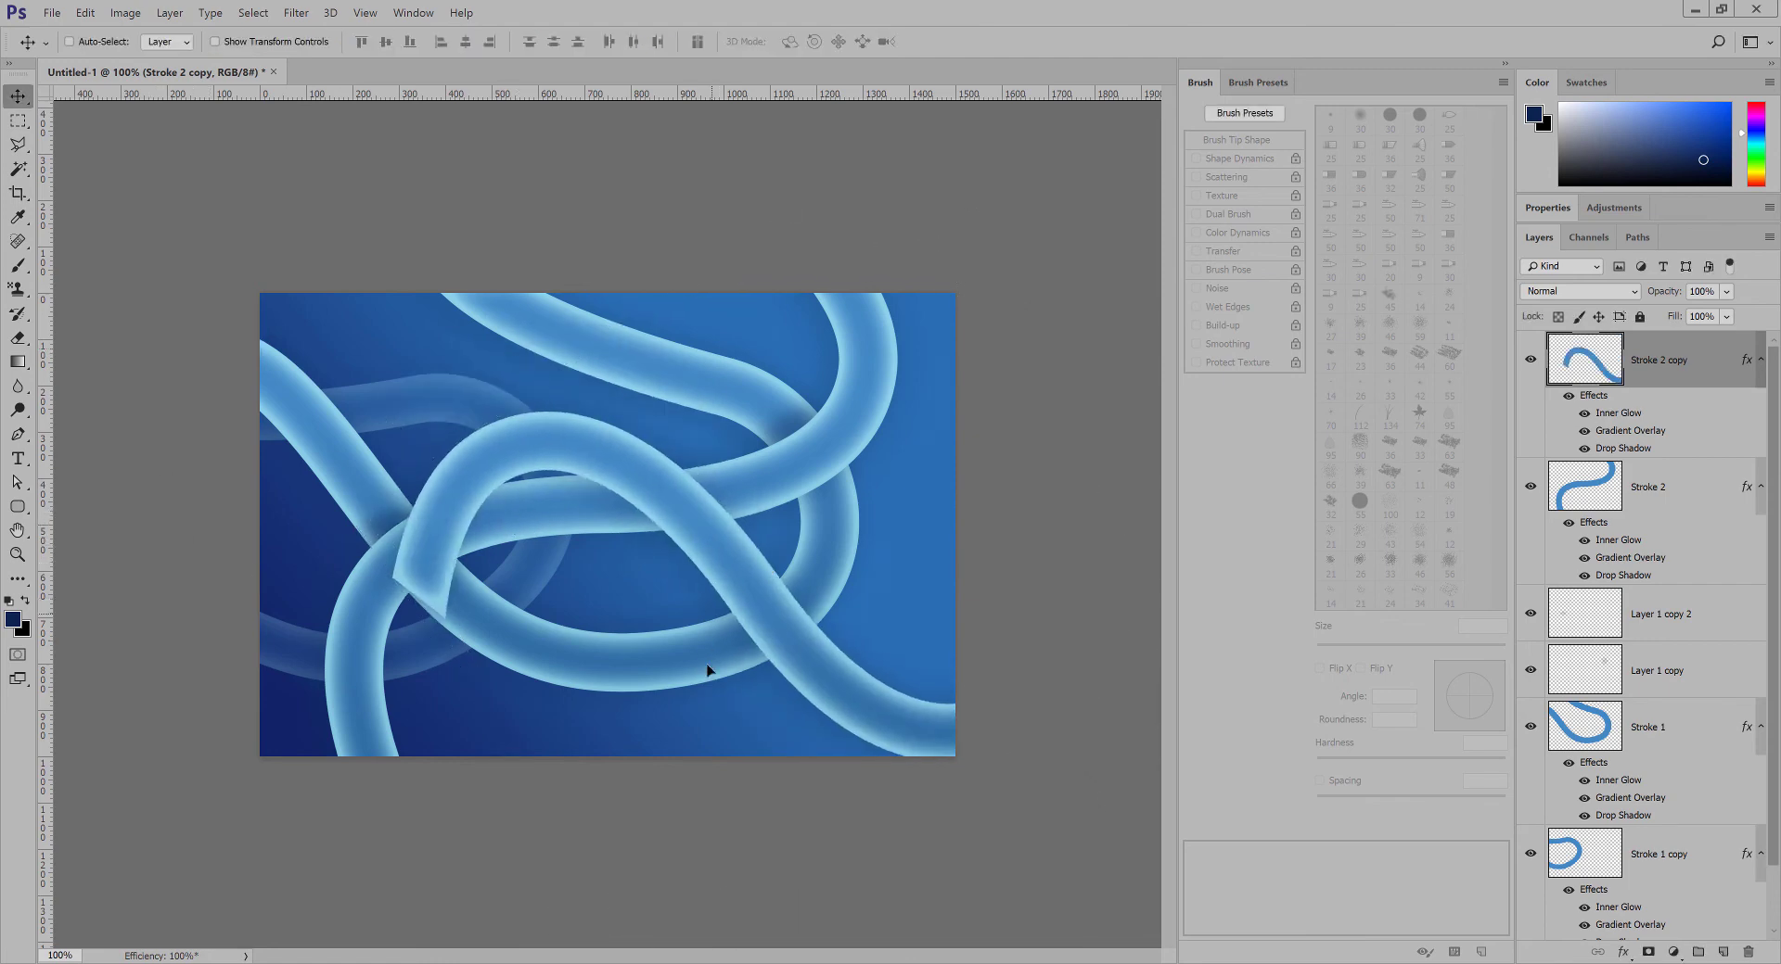
{"action": "left_click_drag", "start_coordinate": [722, 544], "coordinate": [722, 673]}
Rotate the Stroke 2 copy again so it curves from the canvas's bottom edge to its right edge, and reposition it there.
{"action": "key", "text": "ctrl+t"}
{"action": "left_click_drag", "start_coordinate": [723, 311], "coordinate": [428, 413]}
{"action": "mouse_move", "coordinate": [929, 590]}
{"action": "left_mouse_down"}
{"action": "mouse_move", "coordinate": [932, 532]}
{"action": "mouse_move", "coordinate": [980, 482]}
{"action": "left_mouse_up"}
{"action": "left_click_drag", "start_coordinate": [688, 573], "coordinate": [728, 566]}
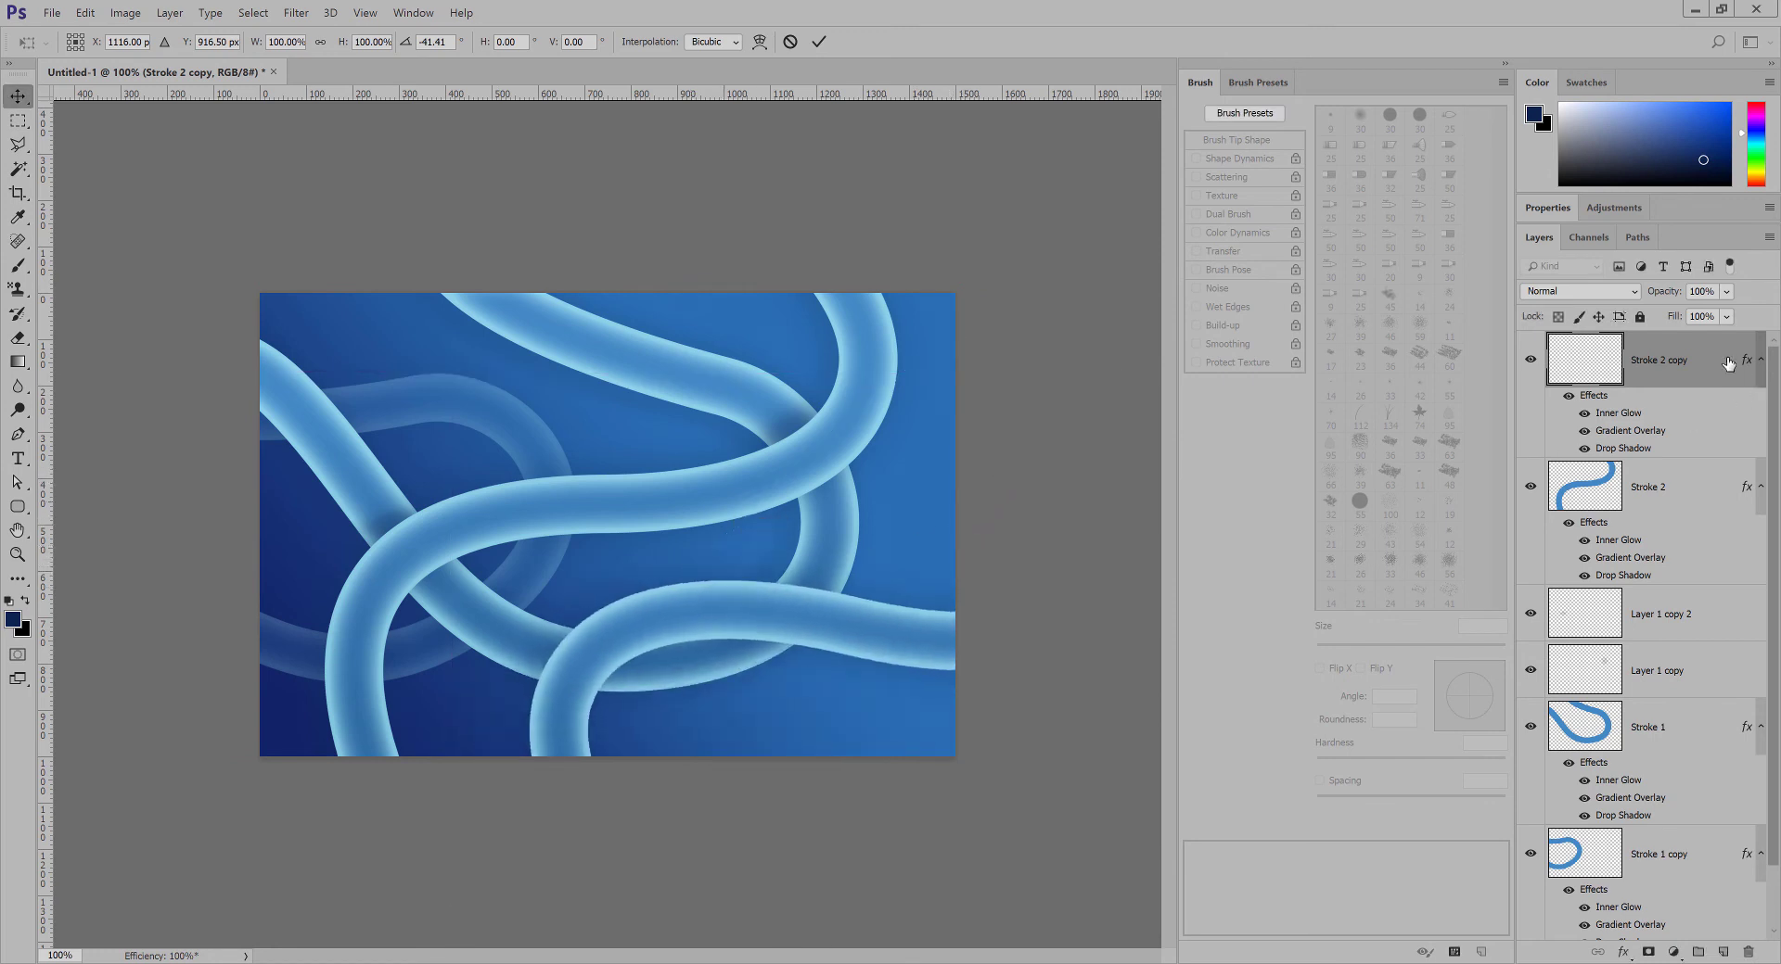
Move Stroke 2 copy beneath Stroke 1 in the layer stack and shift the band slightly to the left.
{"action": "mouse_move", "coordinate": [1728, 363]}
{"action": "left_mouse_down"}
{"action": "mouse_move", "coordinate": [1670, 829]}
{"action": "mouse_move", "coordinate": [1685, 826]}
{"action": "left_mouse_up"}
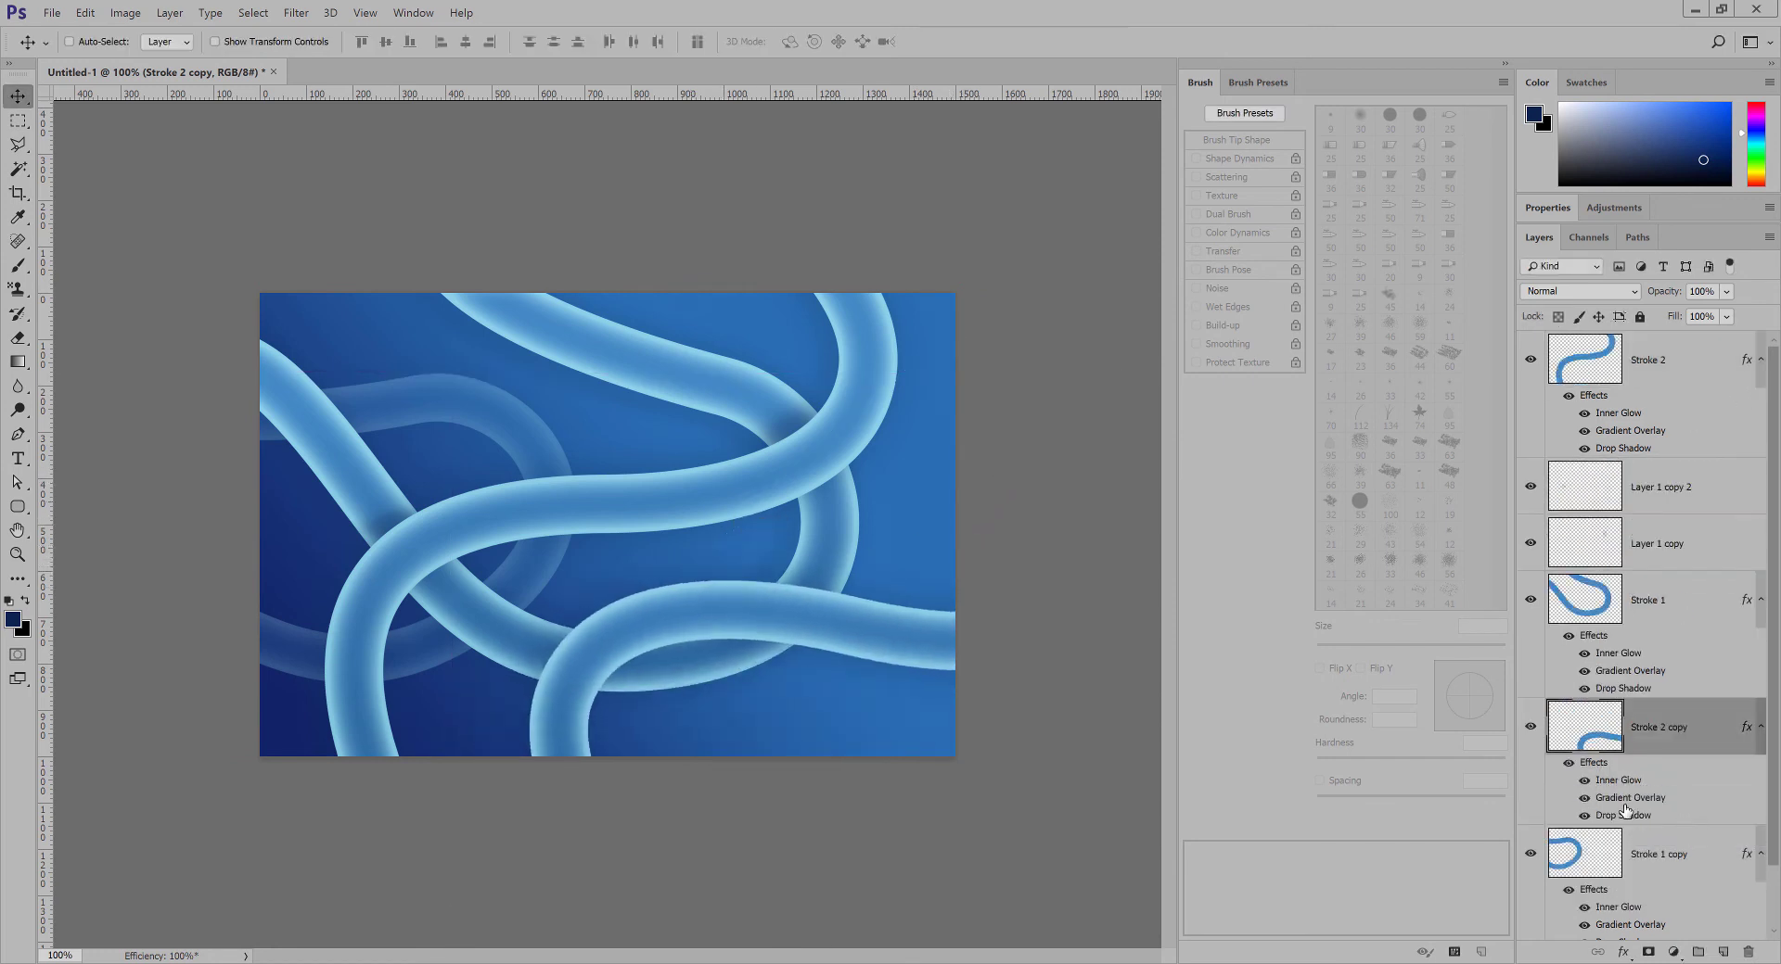
{"action": "left_click_drag", "start_coordinate": [882, 663], "coordinate": [889, 681]}
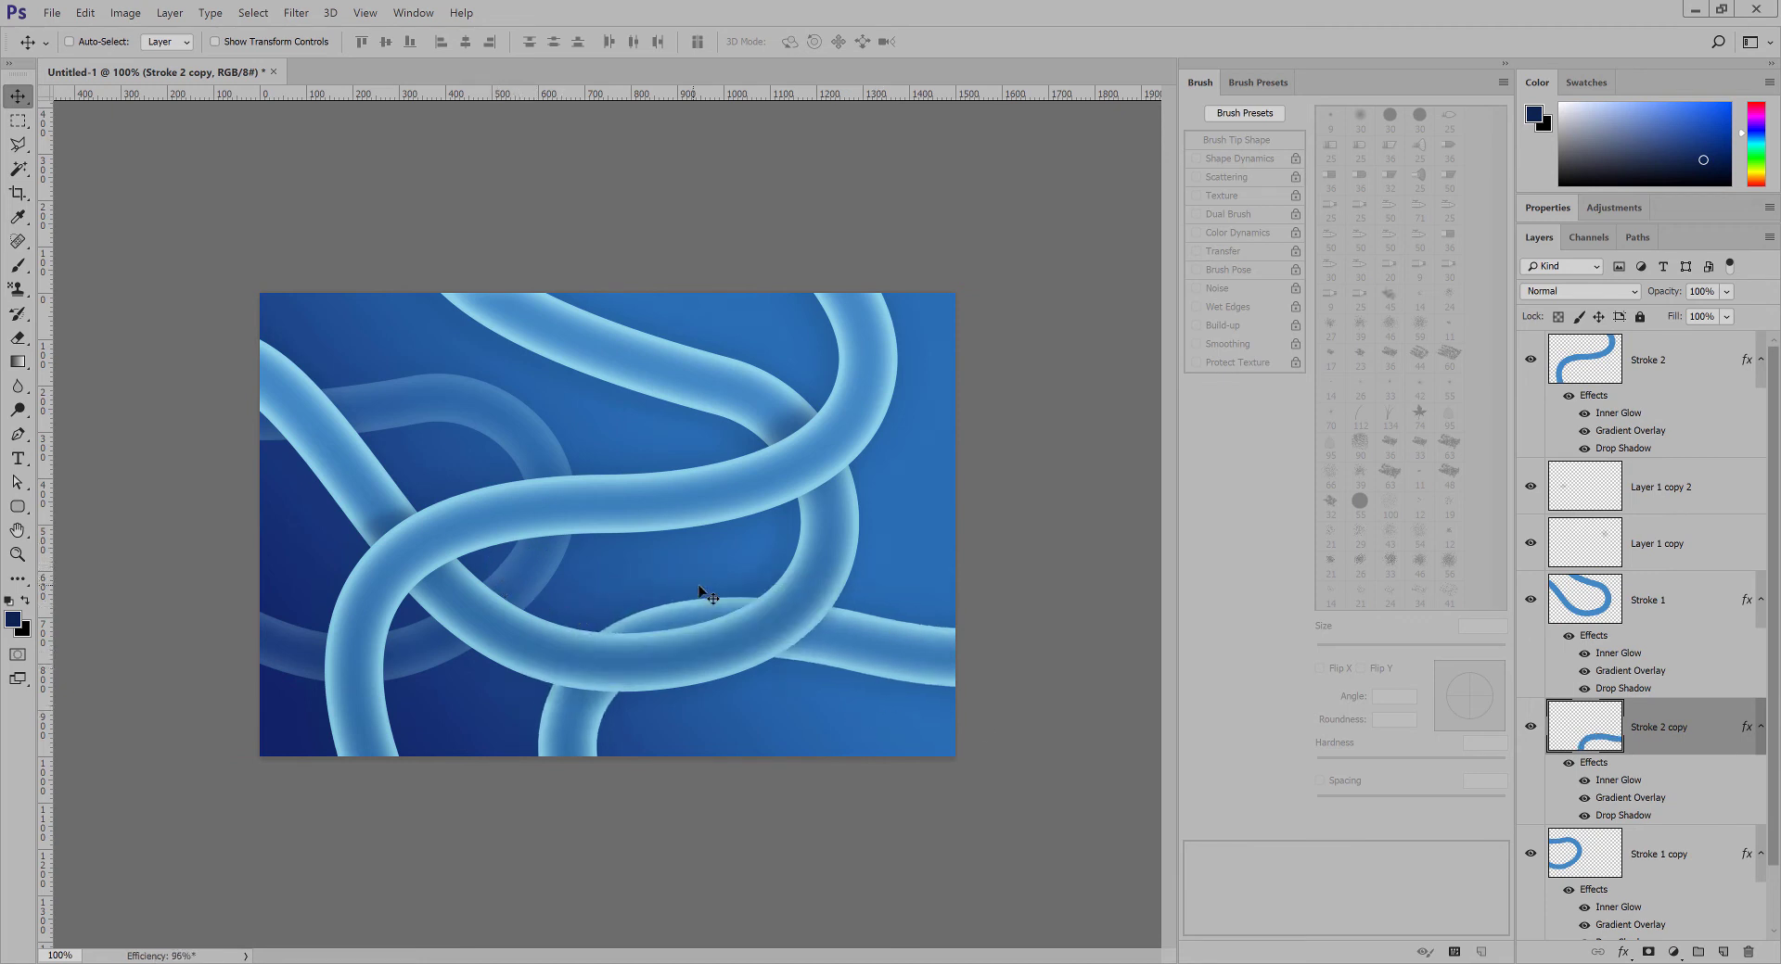
{"action": "left_click_drag", "start_coordinate": [927, 641], "coordinate": [873, 623]}
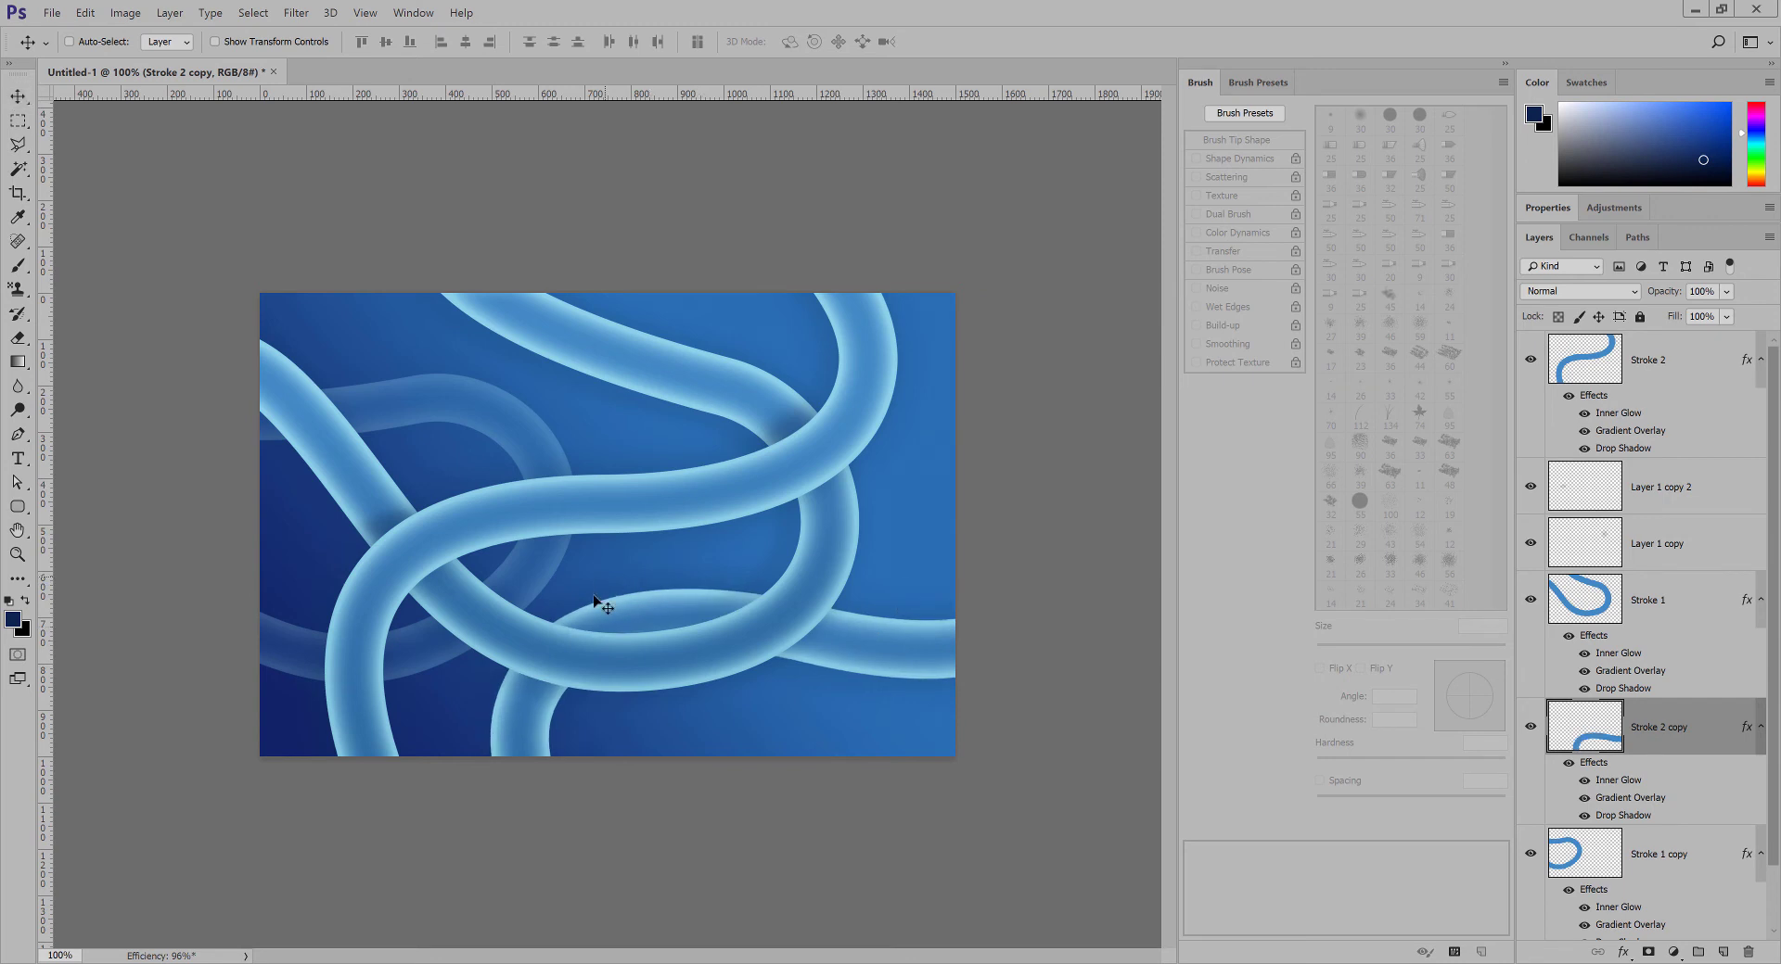
Scale the Stroke 2 copy to about 81.8% width and 69.7% height, and reposition it behind the Stroke 1 loop.
{"action": "key", "text": "ctrl+t"}
{"action": "left_click_drag", "start_coordinate": [492, 357], "coordinate": [613, 460]}
{"action": "key", "text": "Return"}
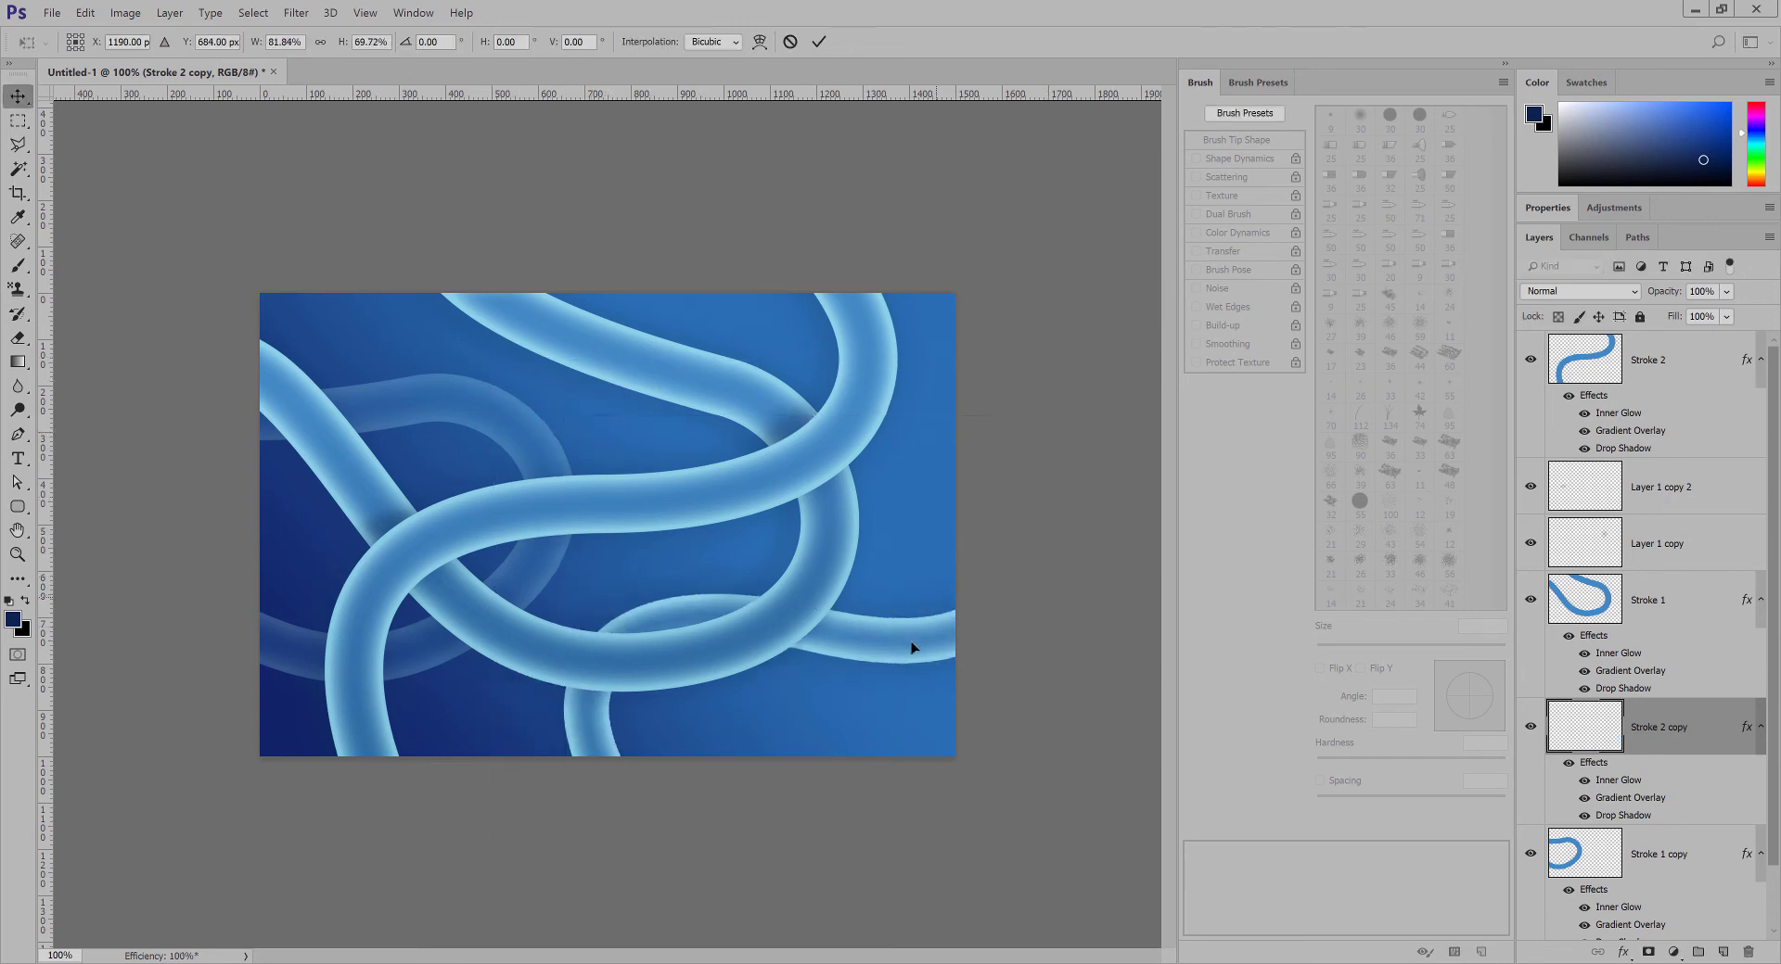
{"action": "mouse_move", "coordinate": [930, 609]}
{"action": "left_mouse_down"}
{"action": "mouse_move", "coordinate": [877, 675]}
{"action": "mouse_move", "coordinate": [1055, 583]}
{"action": "mouse_move", "coordinate": [1079, 536]}
{"action": "left_mouse_up"}
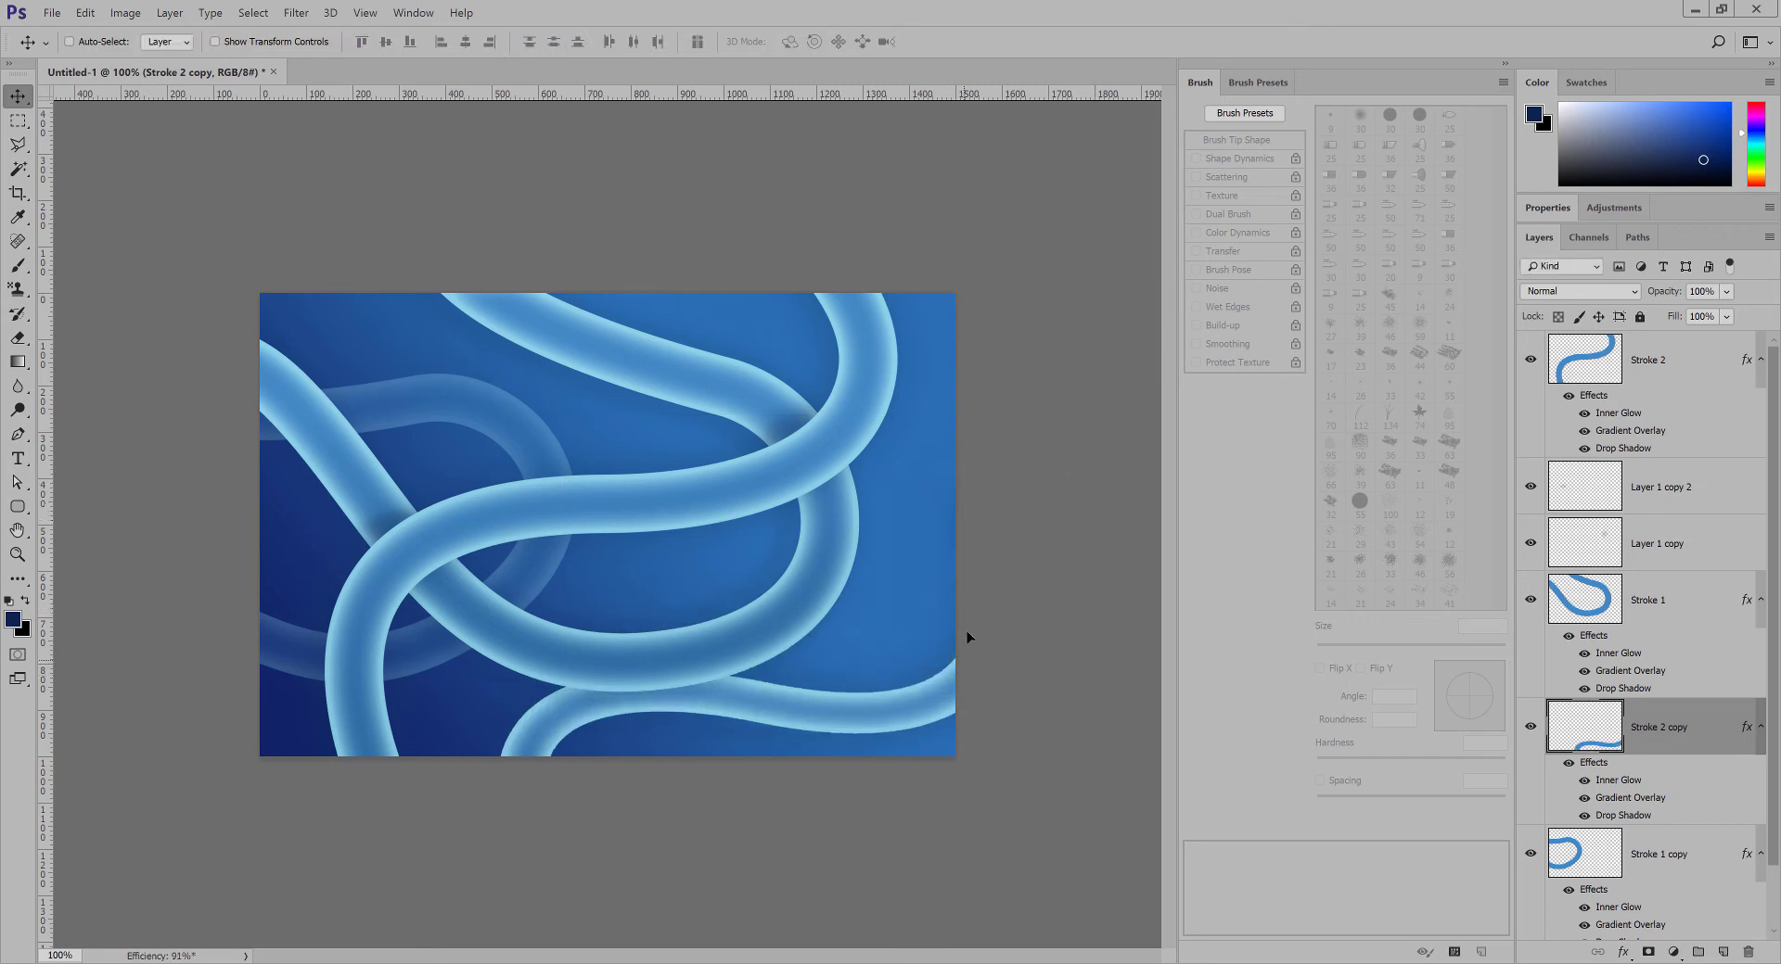
{"action": "left_click_drag", "start_coordinate": [972, 617], "coordinate": [981, 582]}
Rotate the Stroke 2 copy counterclockwise and move it so it rises toward the canvas's right edge.
{"action": "key", "text": "ctrl+t"}
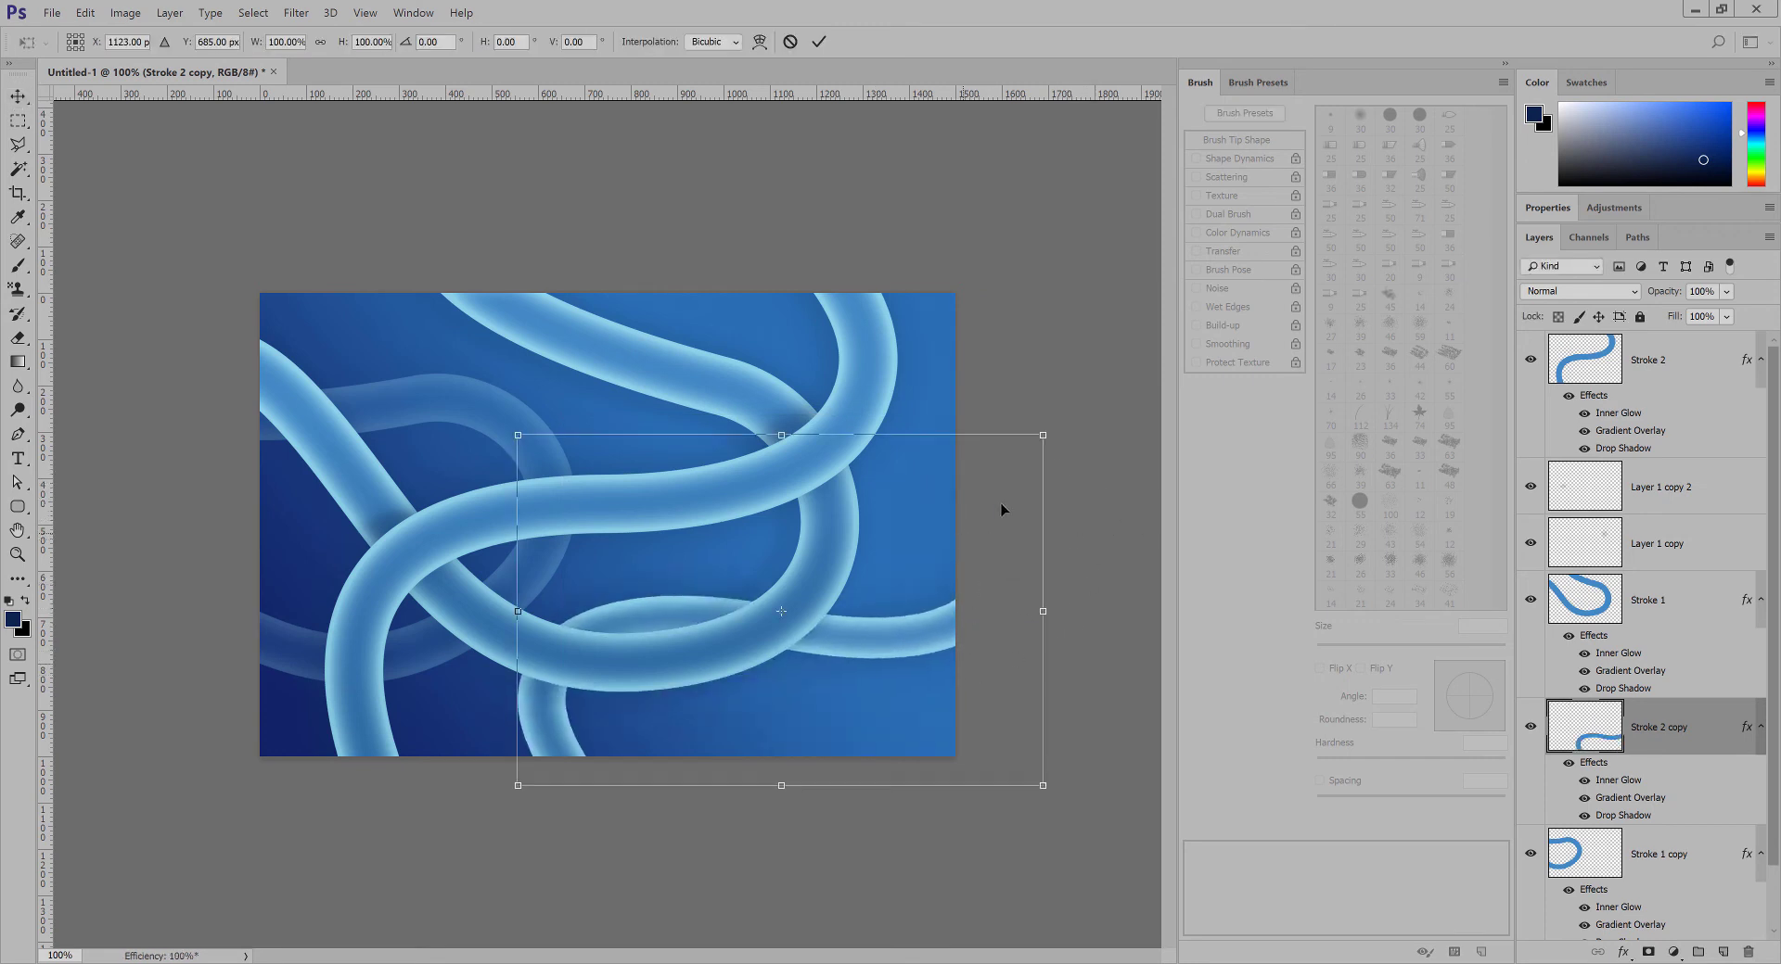
{"action": "left_click_drag", "start_coordinate": [1067, 399], "coordinate": [1029, 331]}
{"action": "key", "text": "Return"}
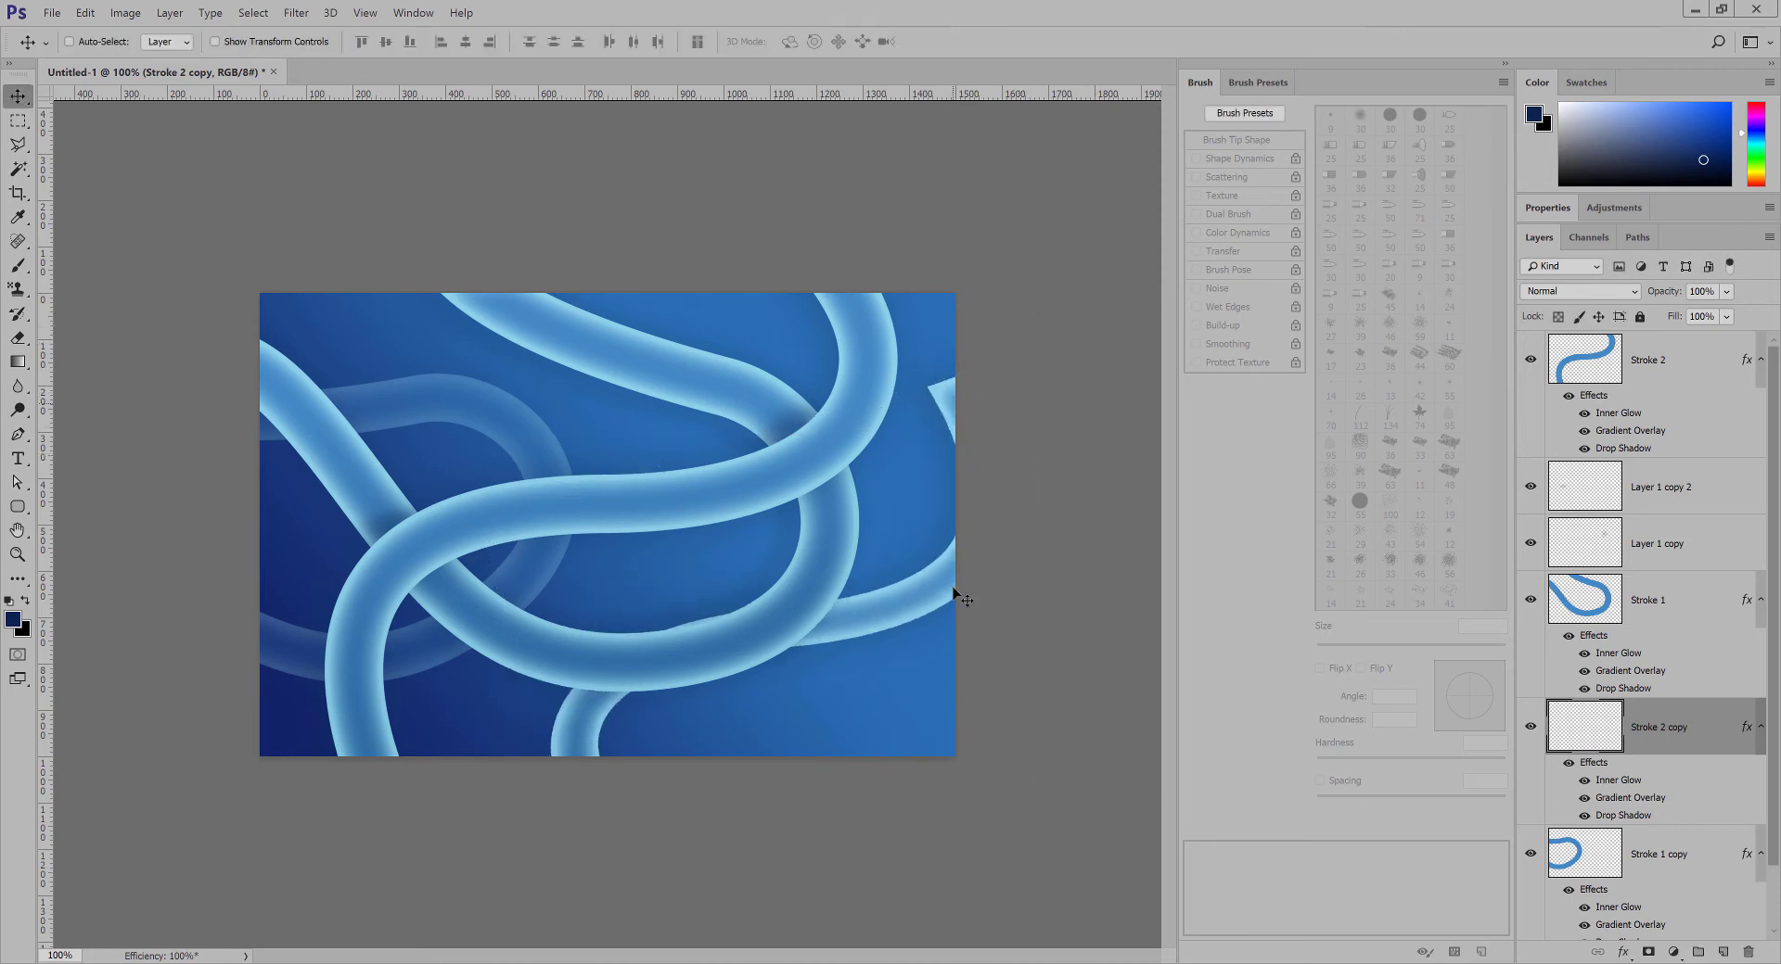
{"action": "mouse_move", "coordinate": [1013, 509]}
{"action": "left_mouse_down"}
{"action": "mouse_move", "coordinate": [1005, 528]}
{"action": "mouse_move", "coordinate": [944, 534]}
{"action": "mouse_move", "coordinate": [981, 532]}
{"action": "left_mouse_up"}
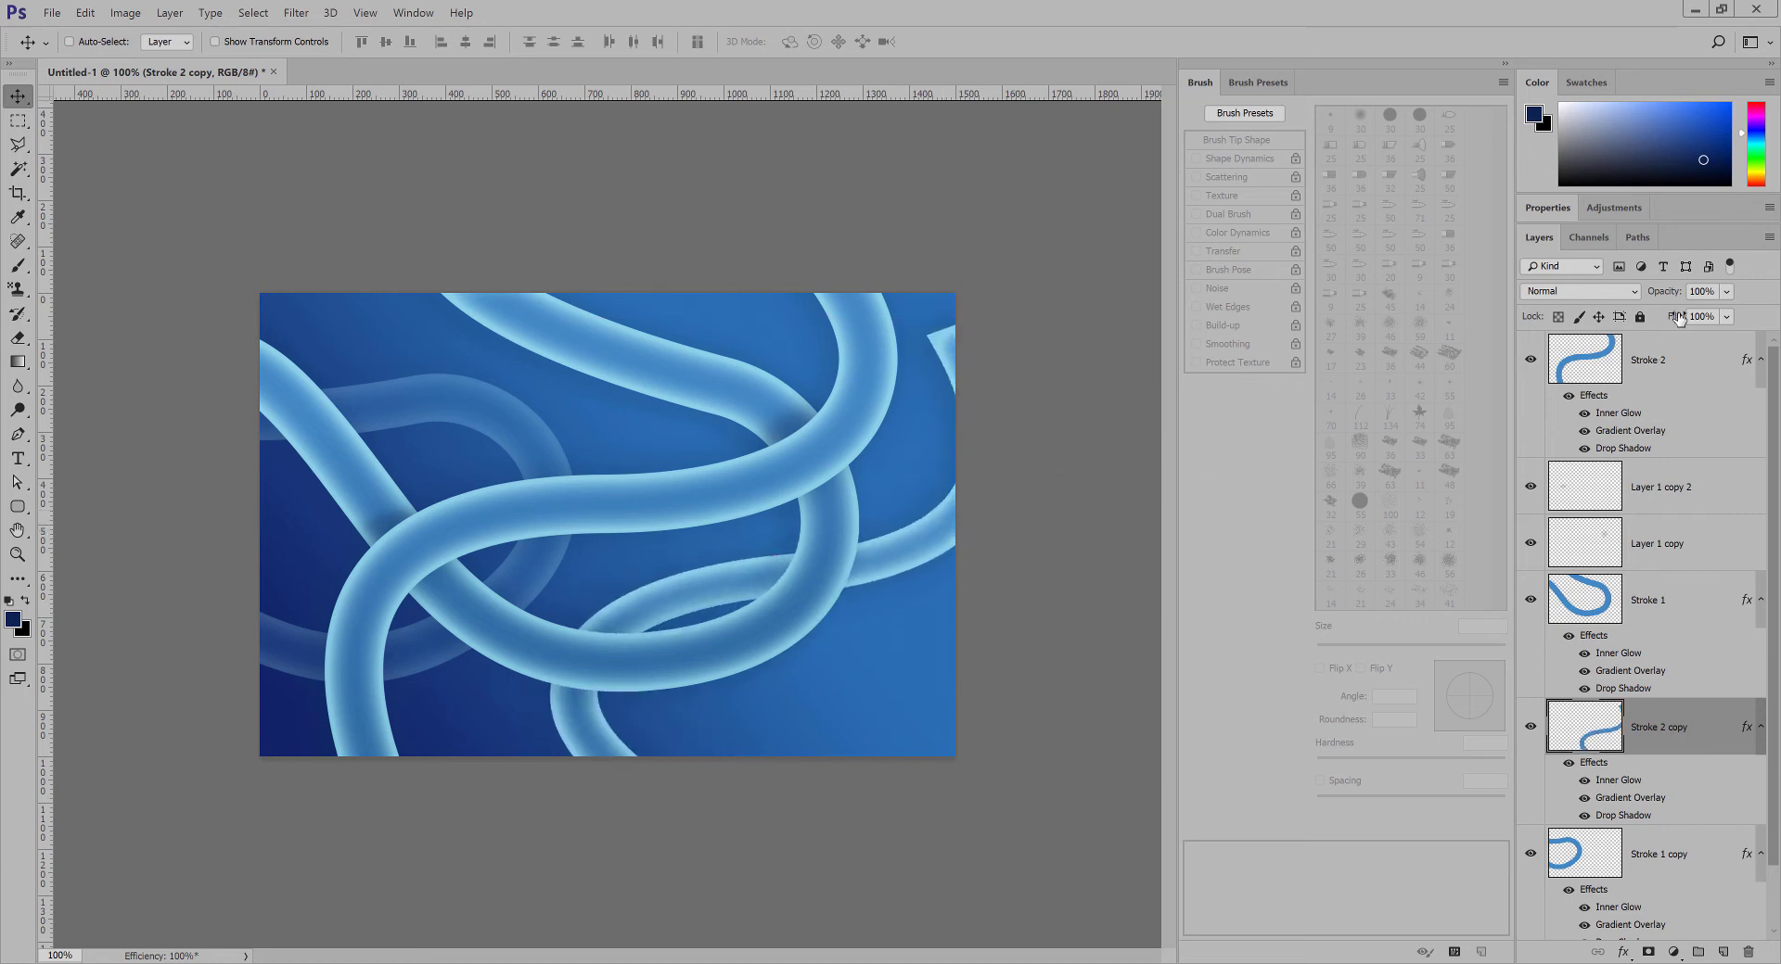
Lower the opacity of Stroke 2 copy to 39% and erase its stray end near the canvas's upper-right edge.
{"action": "left_click", "coordinate": [1725, 292]}
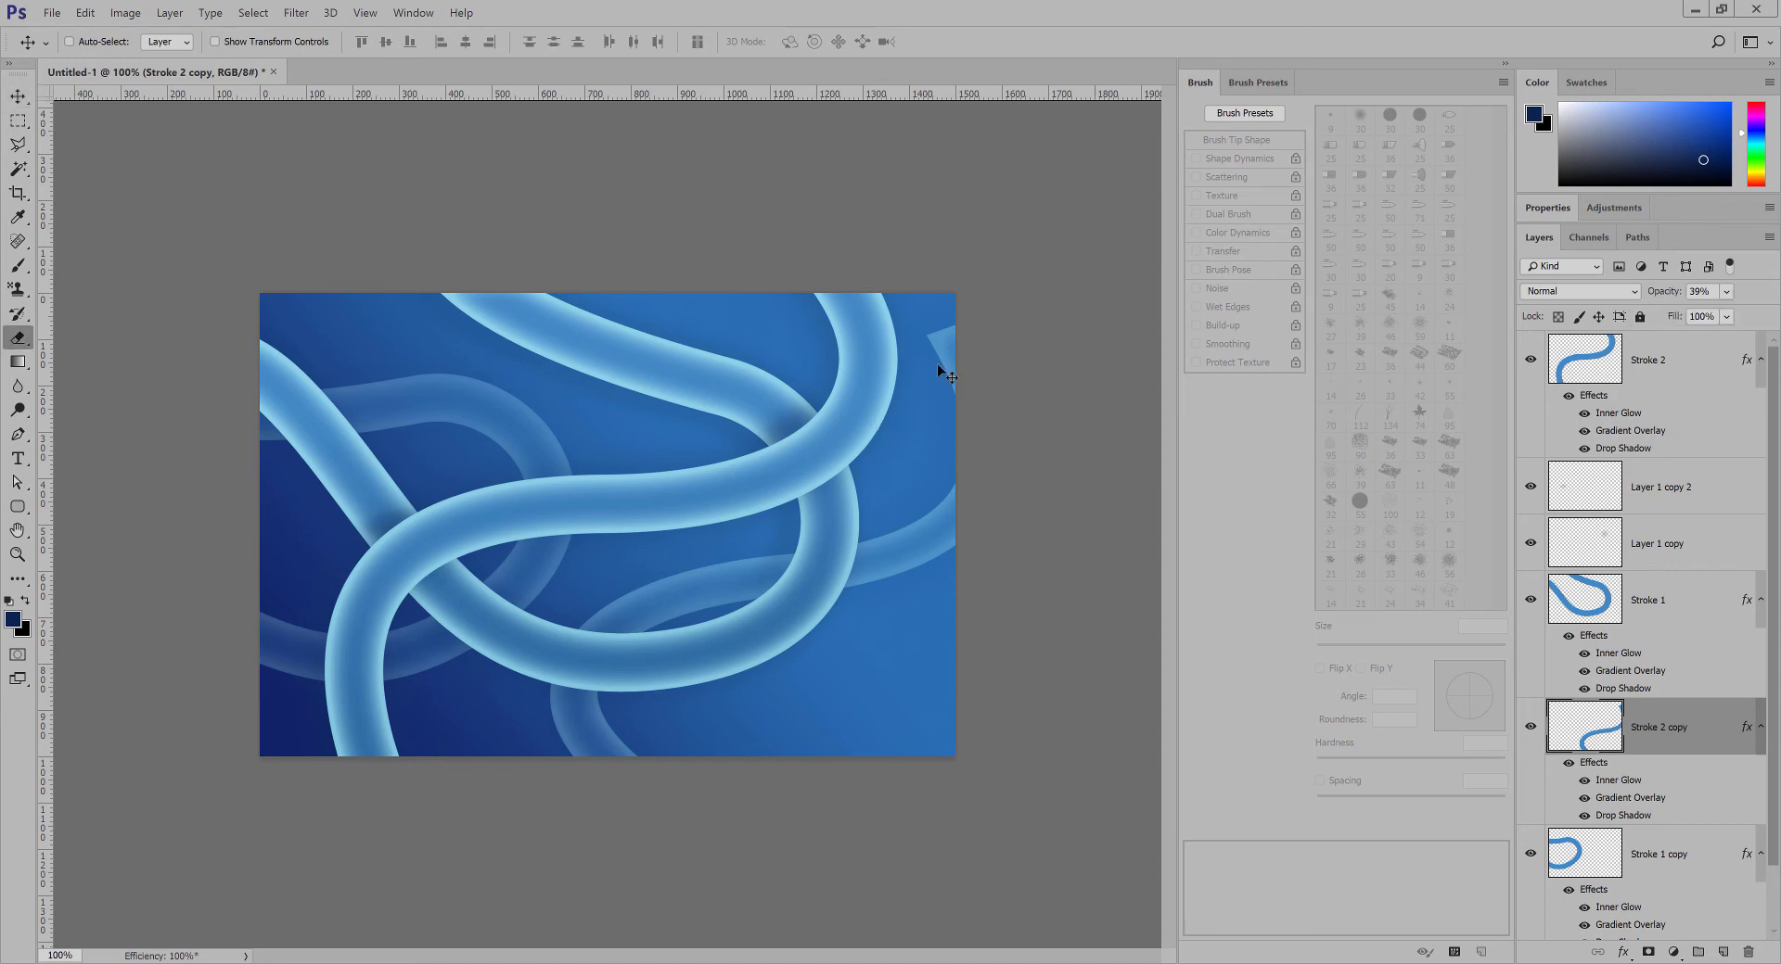
{"action": "key", "text": "e"}
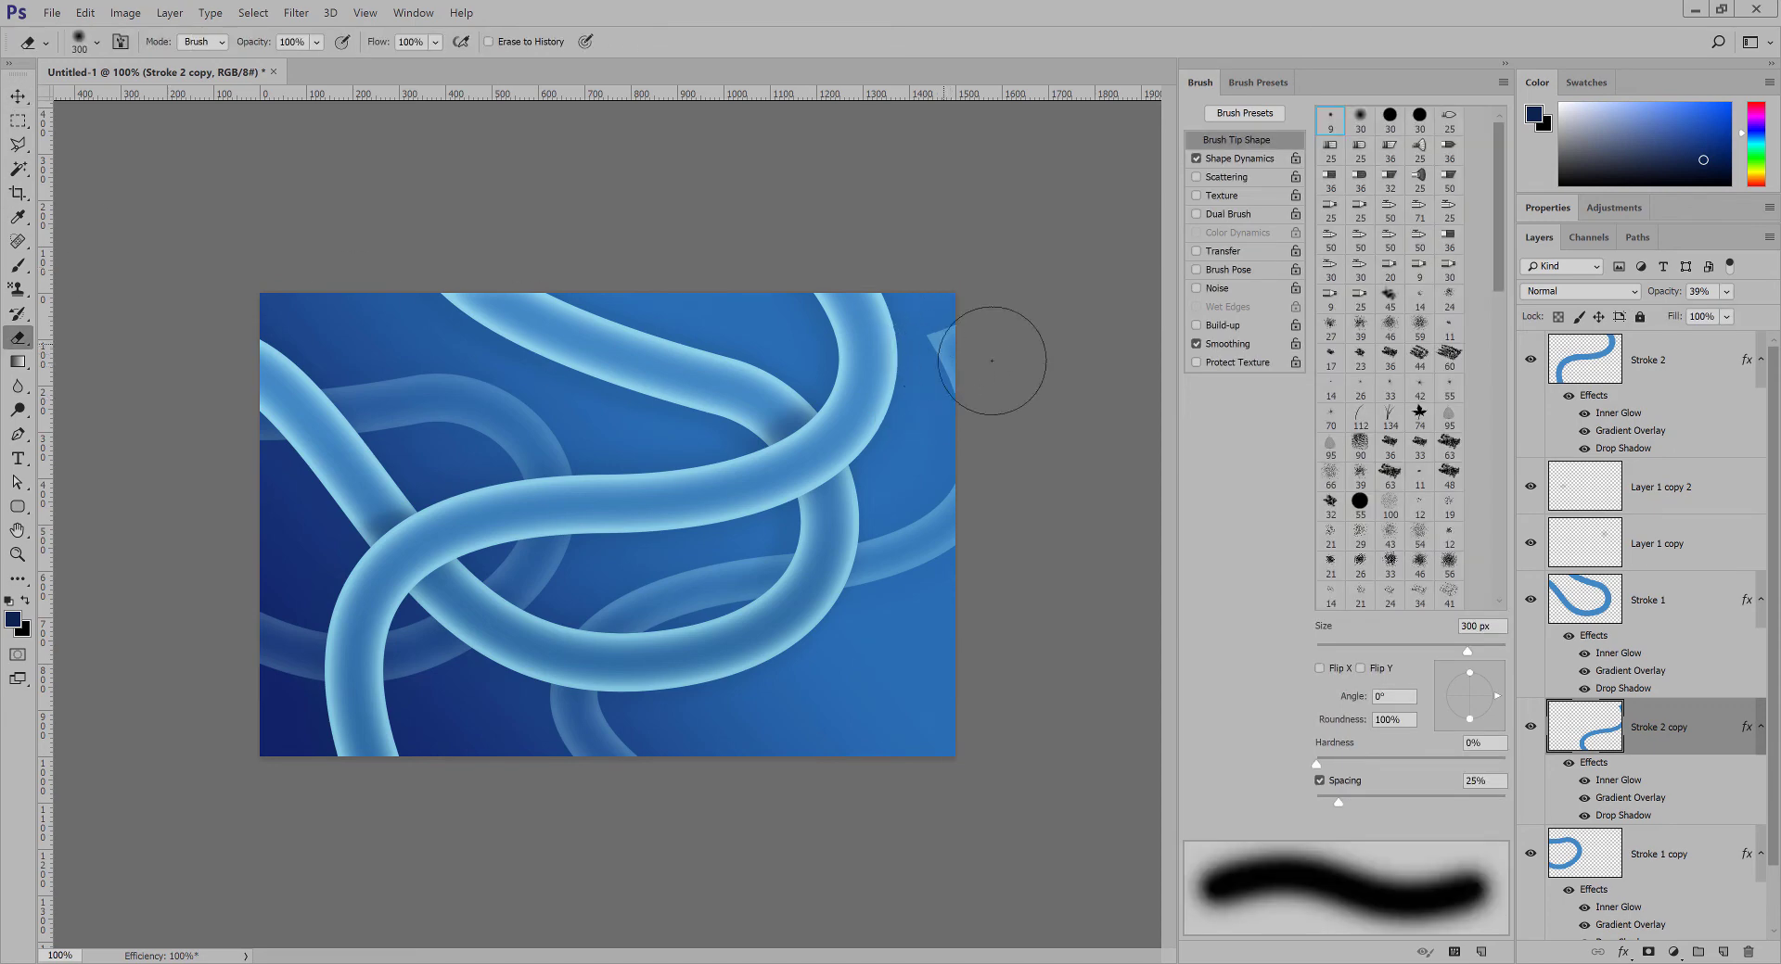
{"action": "left_click_drag", "start_coordinate": [989, 360], "coordinate": [1013, 407]}
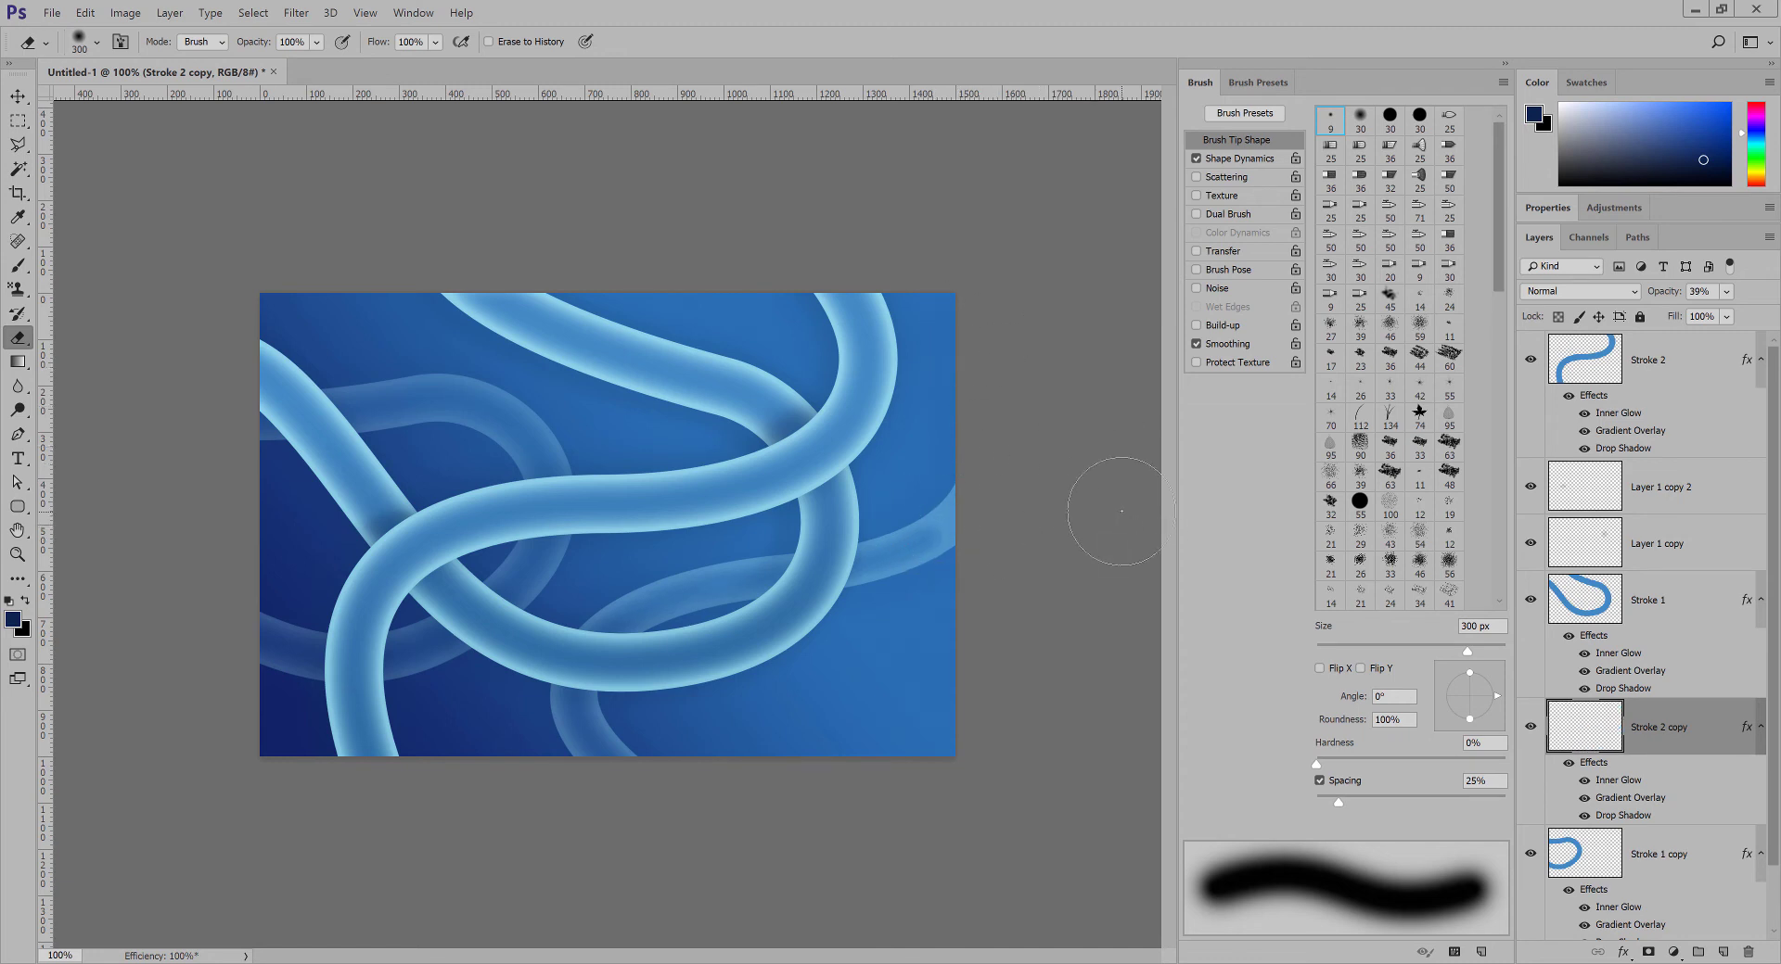
{"action": "key", "text": "ctrl+alt+z"}
{"action": "key", "text": "v"}
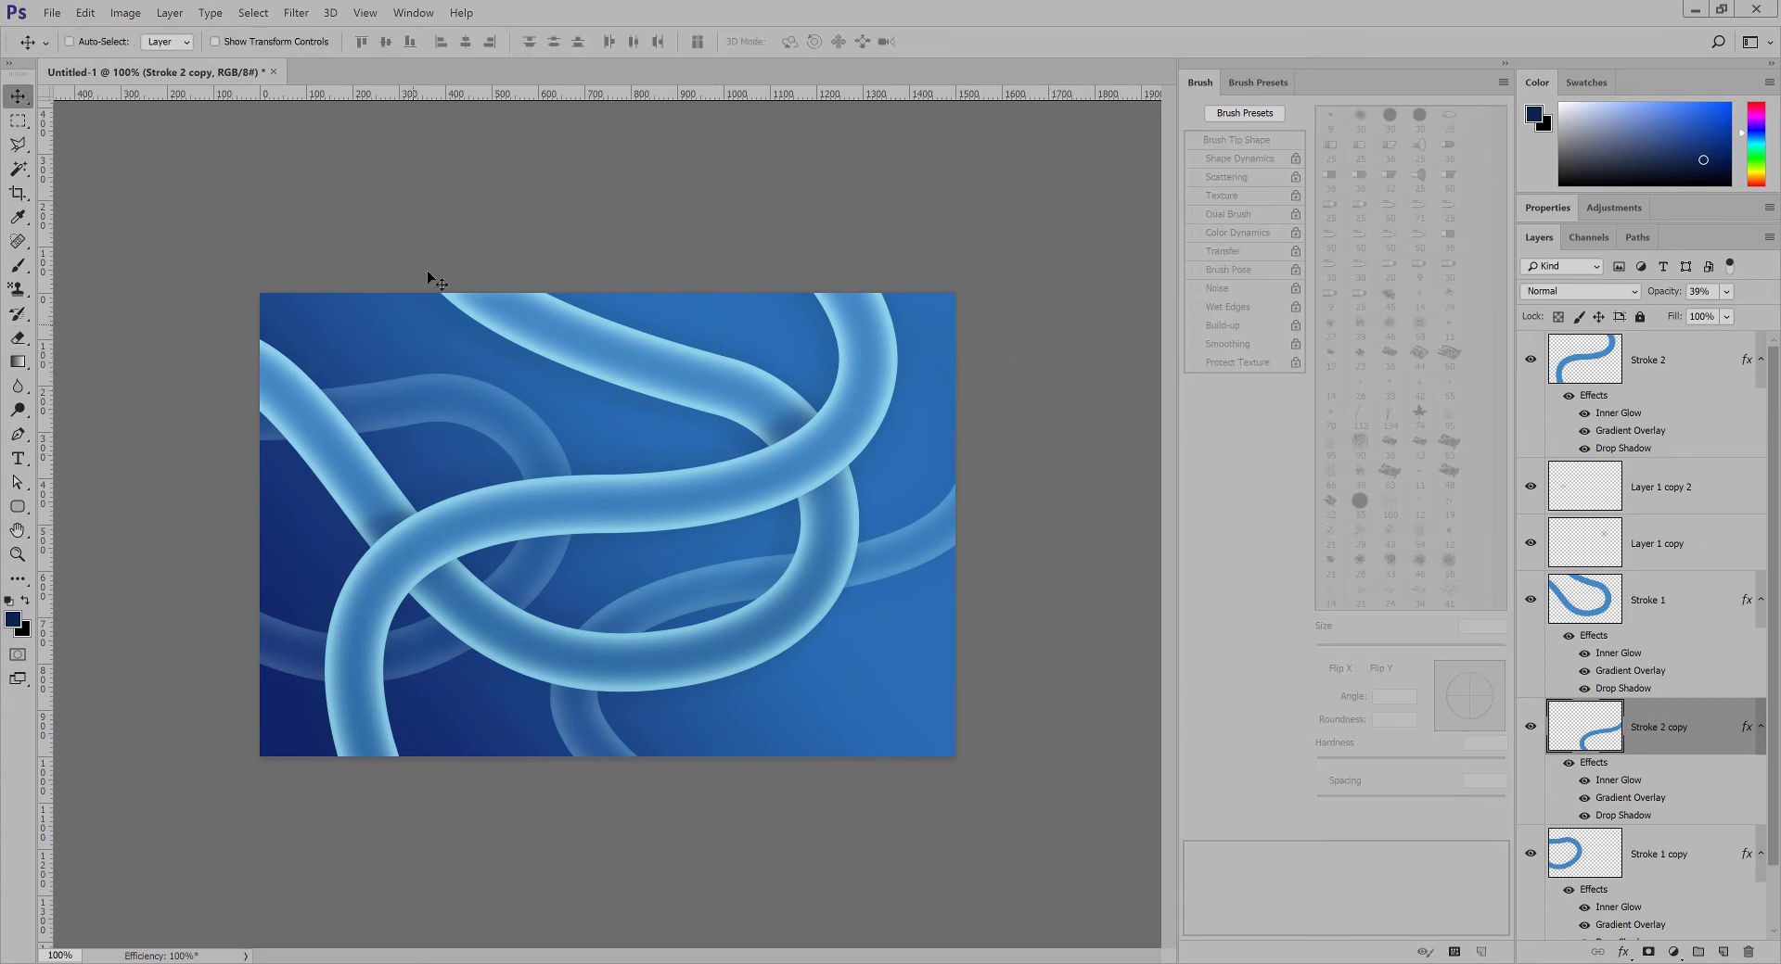
Merge the shadow layers Layer 1 copy 2 and Layer 1 copy, compare the design with and without them, and leave them hidden.
{"action": "left_click", "coordinate": [1714, 492]}
{"action": "left_click", "coordinate": [1711, 568], "text": "shift"}
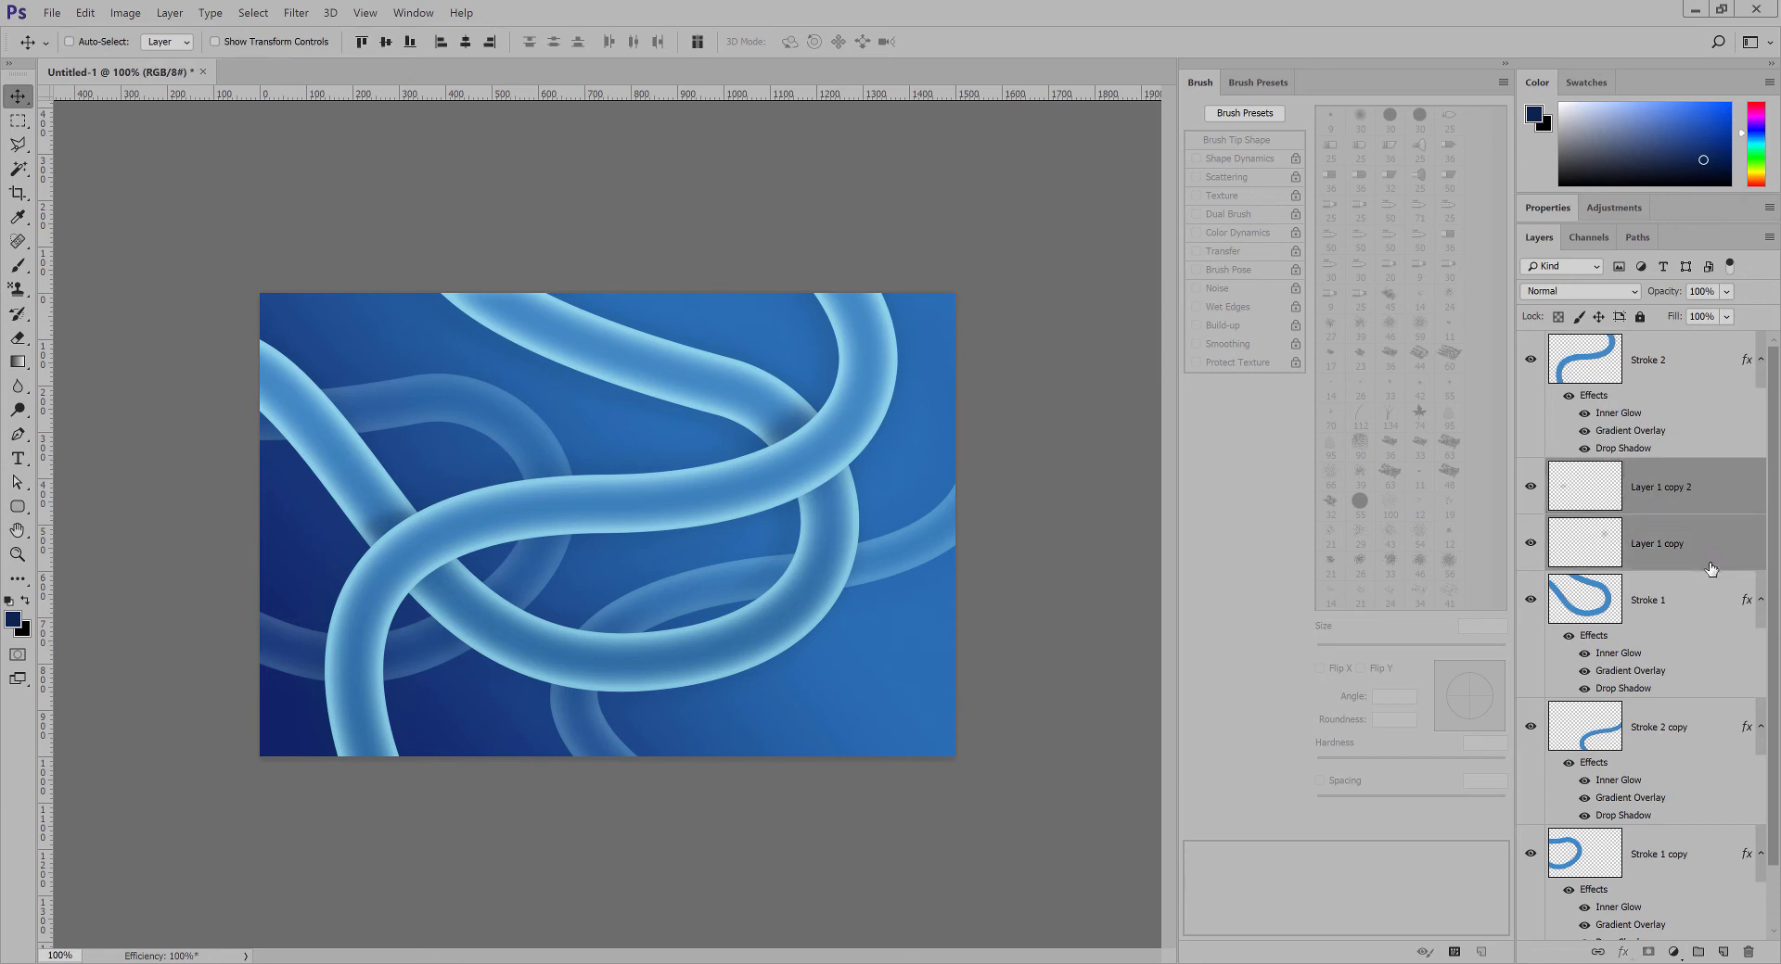
{"action": "key", "text": "ctrl+e"}
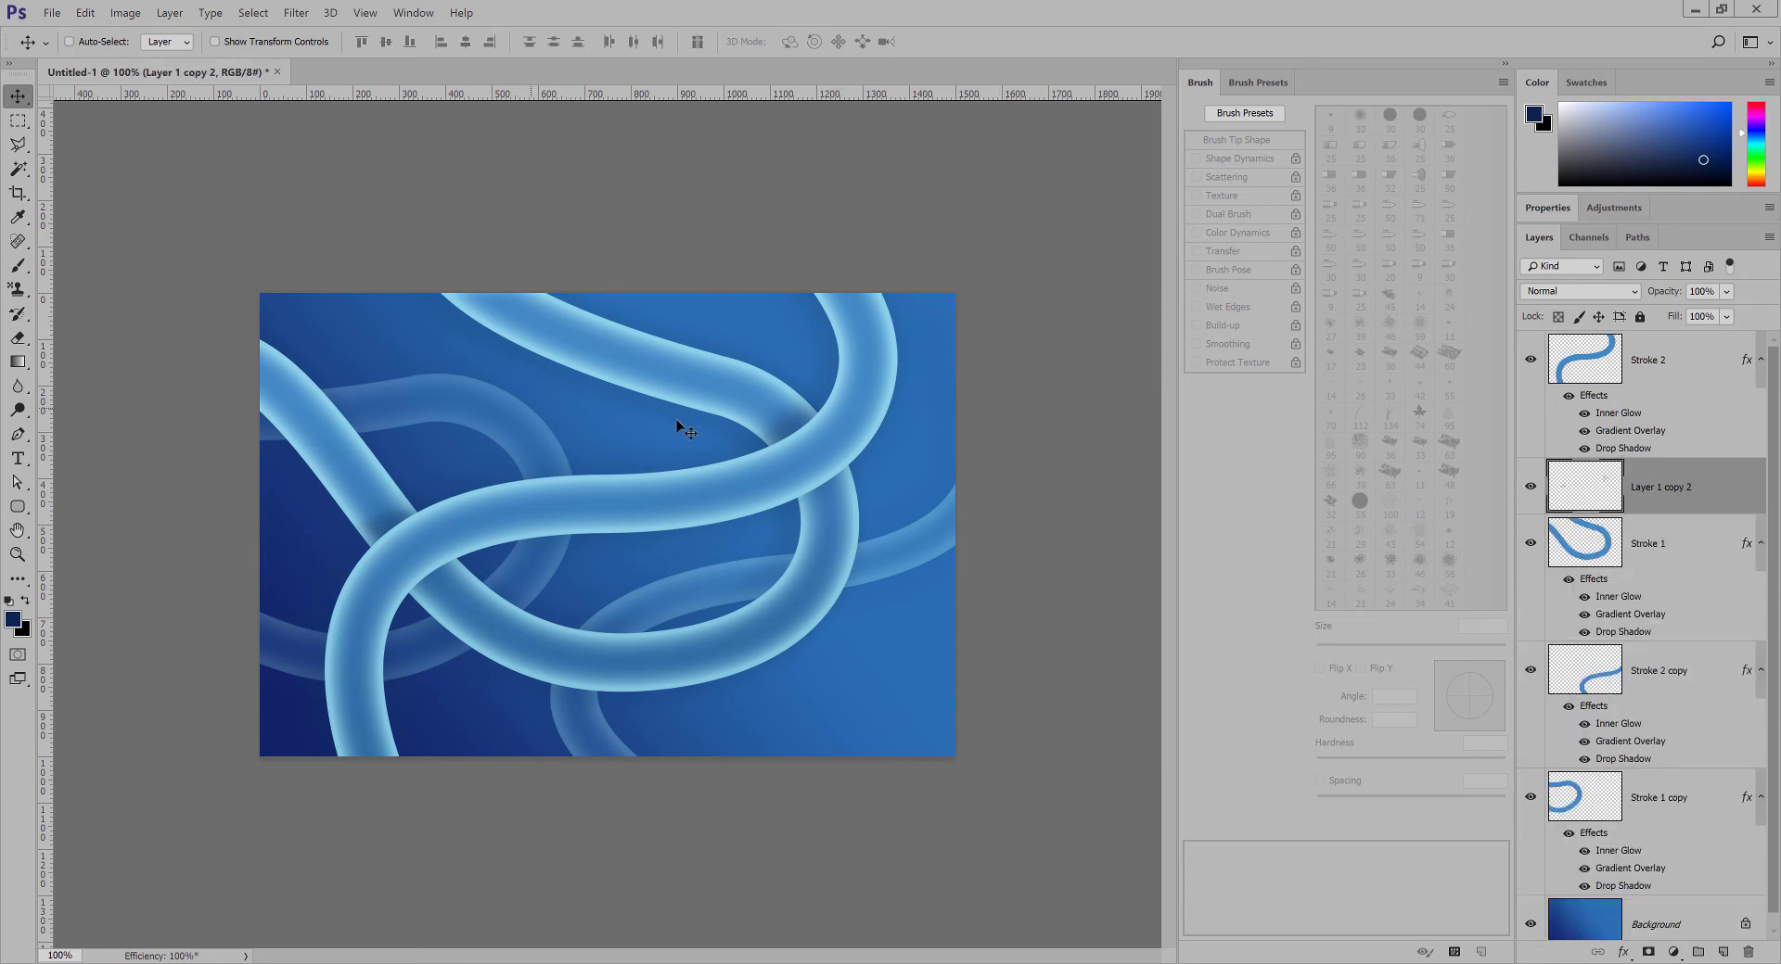
{"action": "left_click", "coordinate": [1531, 490]}
{"action": "left_click", "coordinate": [1531, 488]}
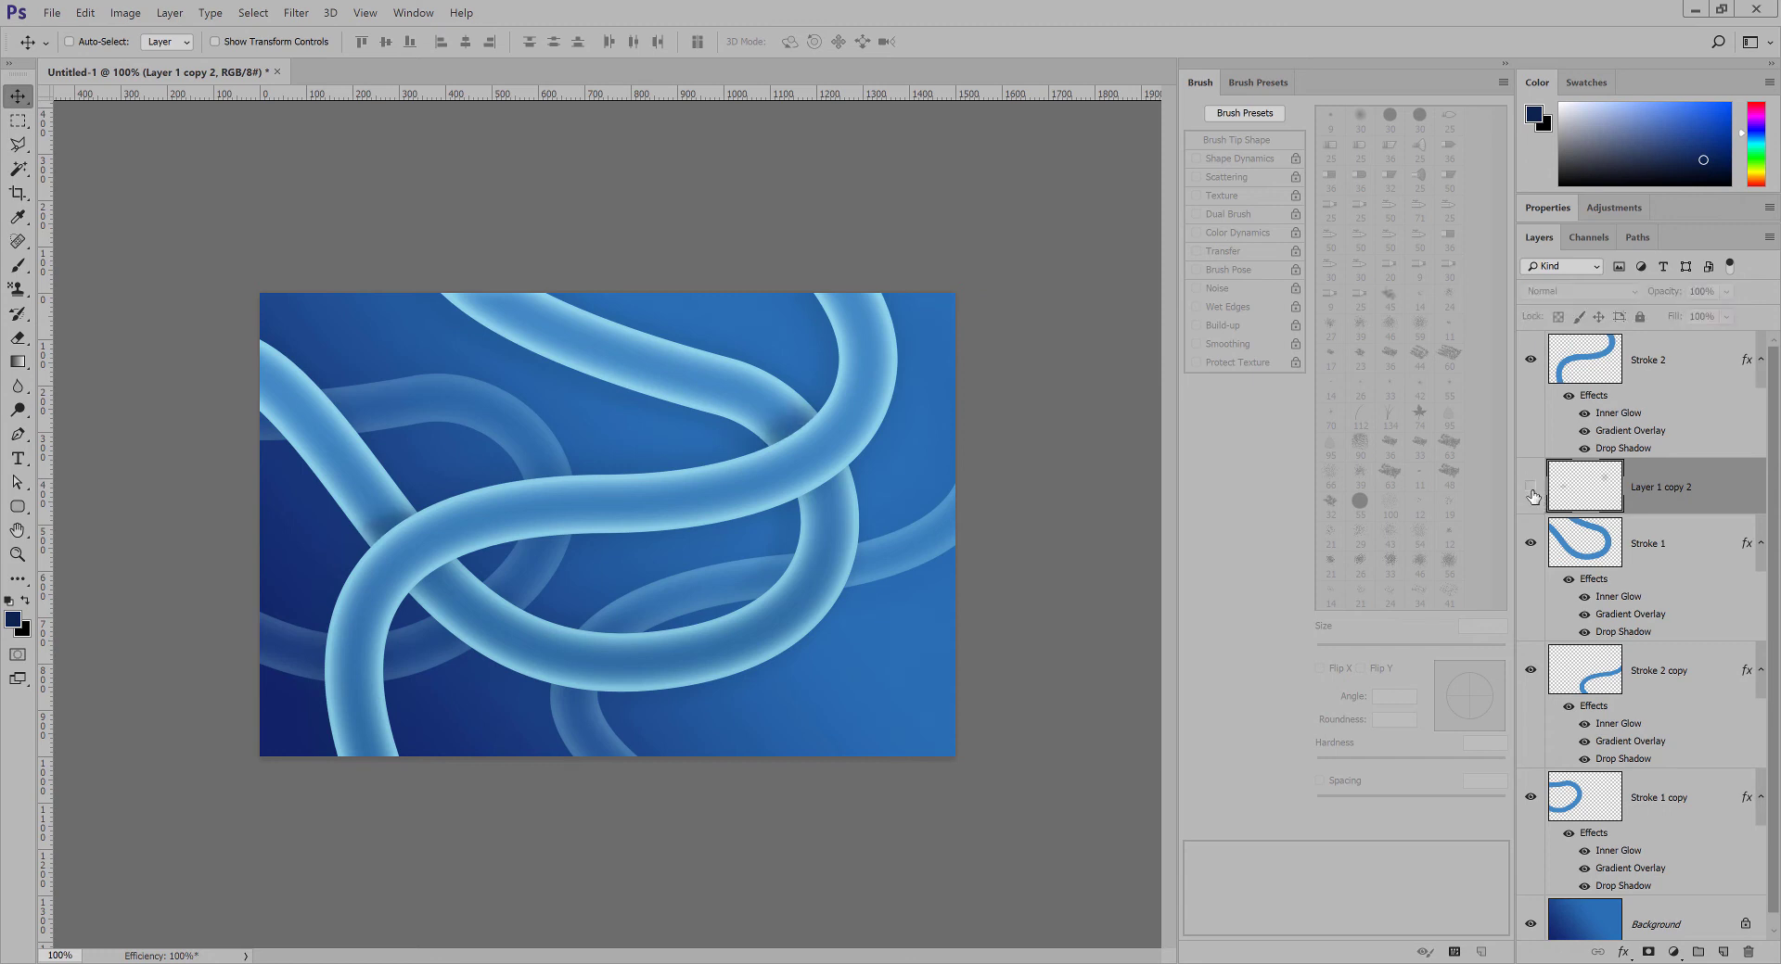
{"action": "left_click", "coordinate": [1530, 488]}
{"action": "left_click", "coordinate": [1531, 489]}
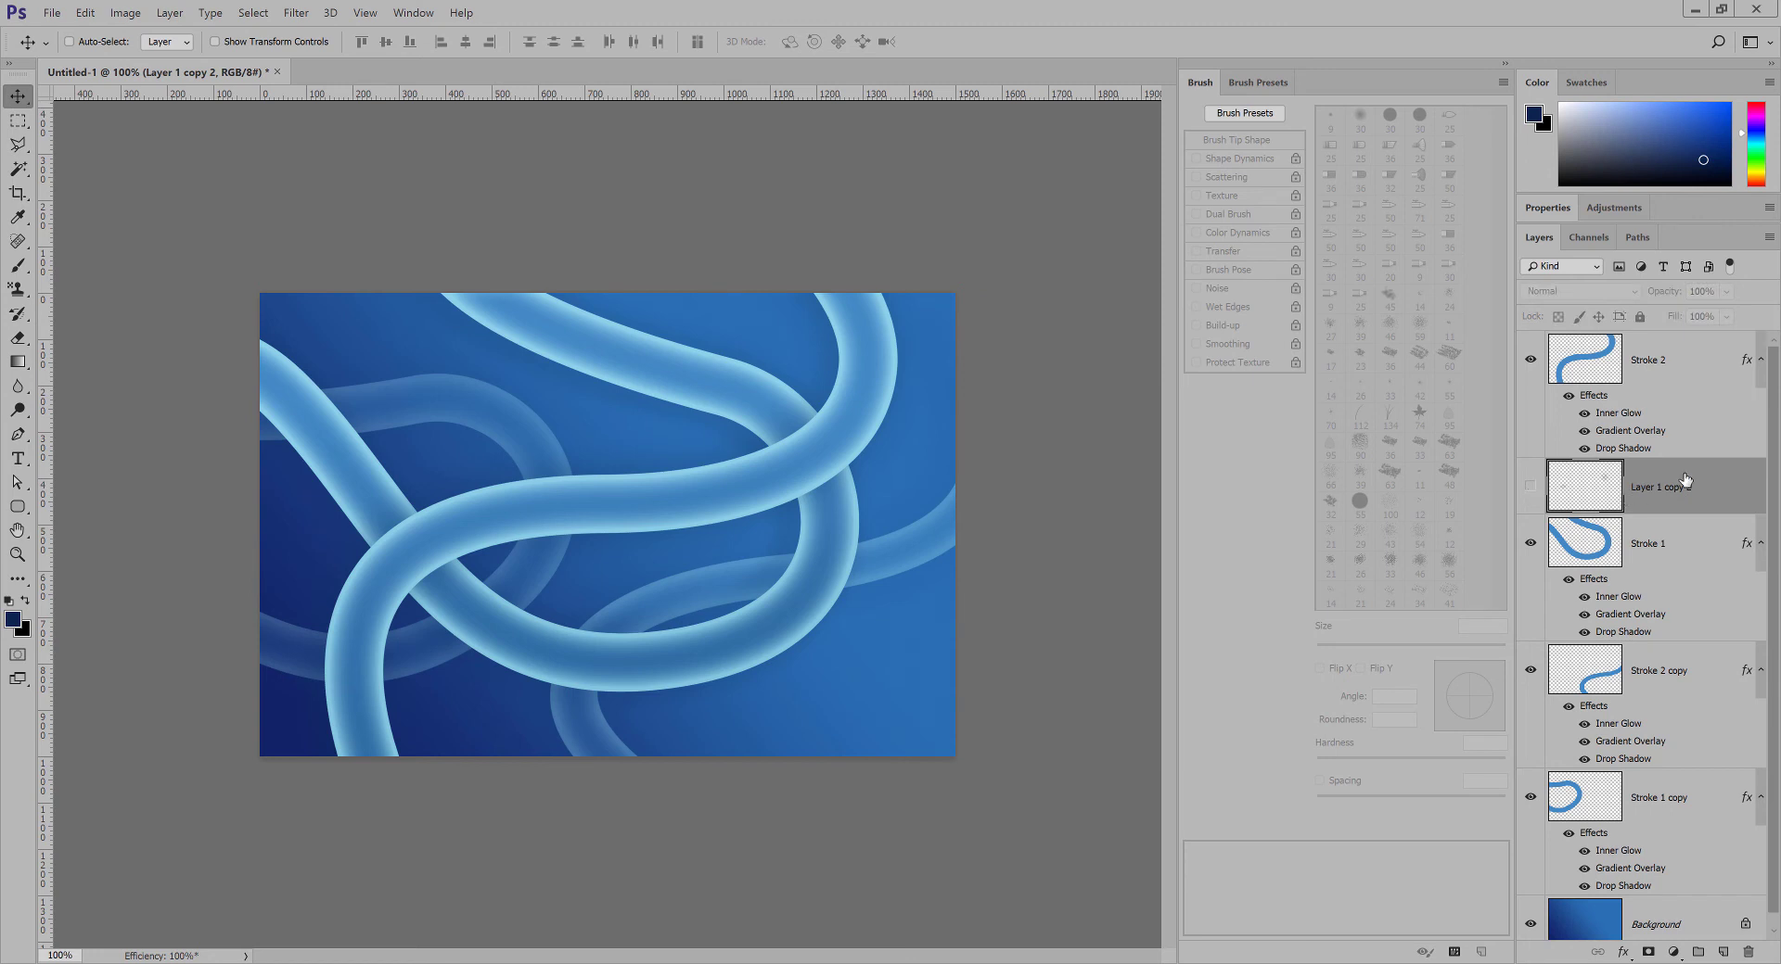
Collapse the effects lists of Stroke 2, Stroke 1, Stroke 2 copy and Stroke 1 copy.
{"action": "left_click", "coordinate": [1760, 361]}
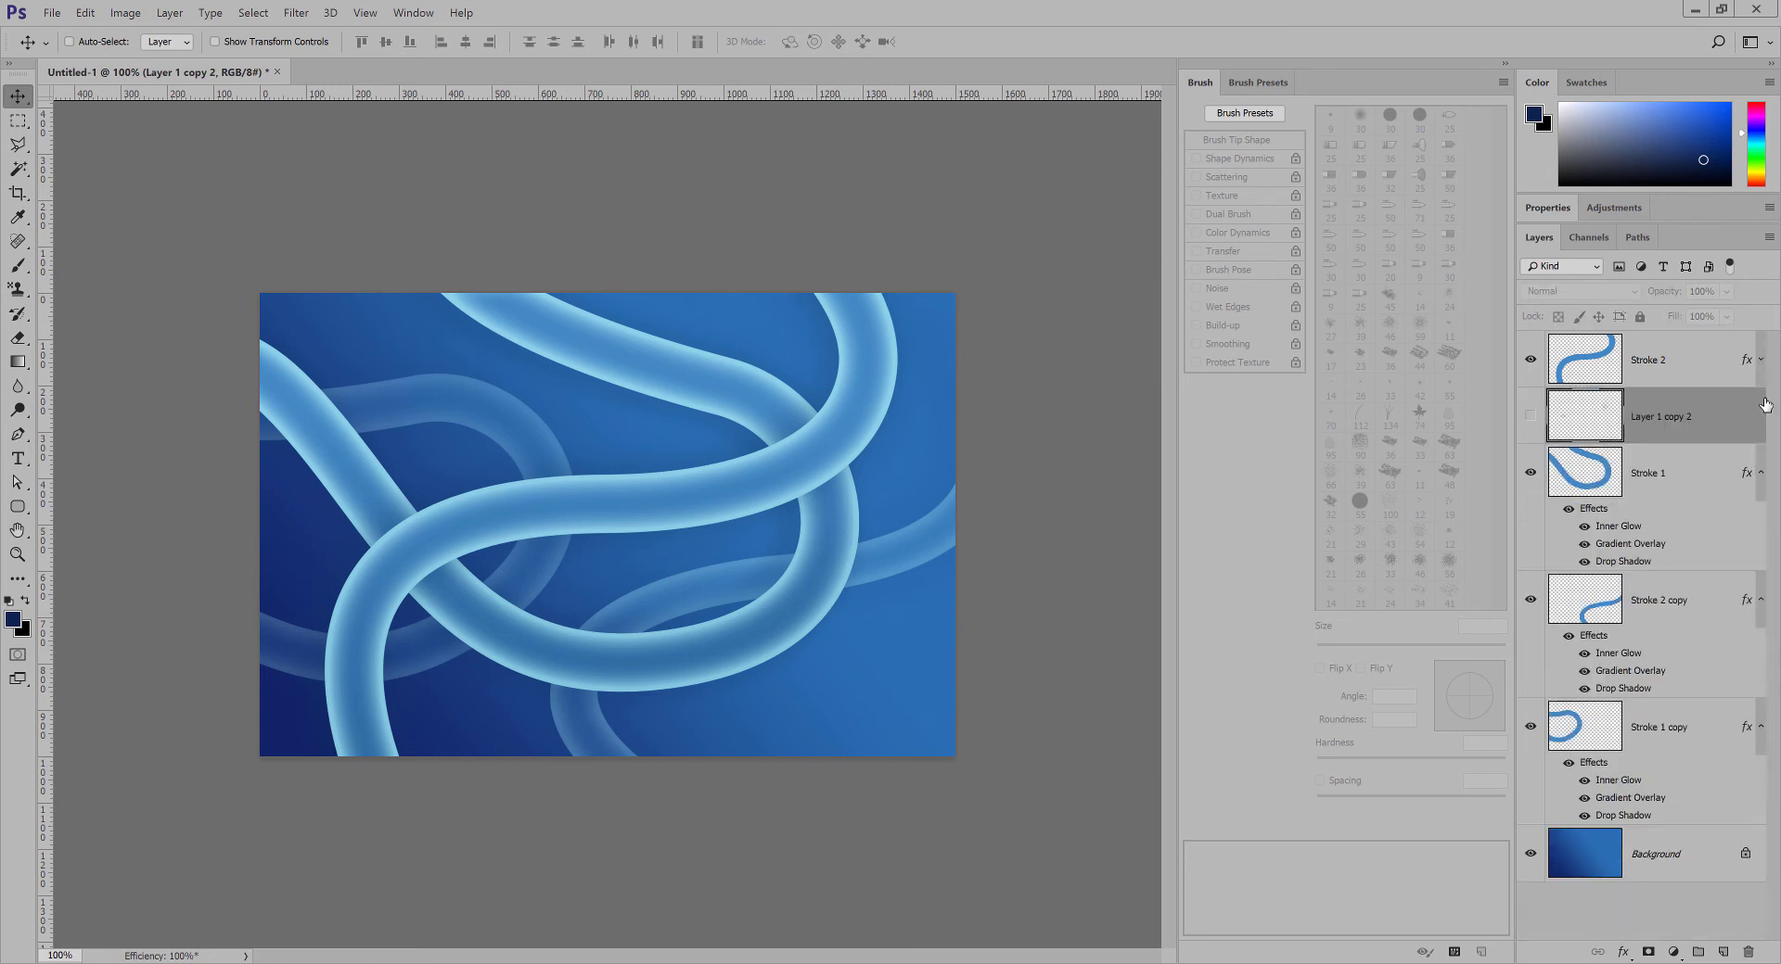
{"action": "left_click", "coordinate": [1760, 473]}
{"action": "left_click", "coordinate": [1760, 529]}
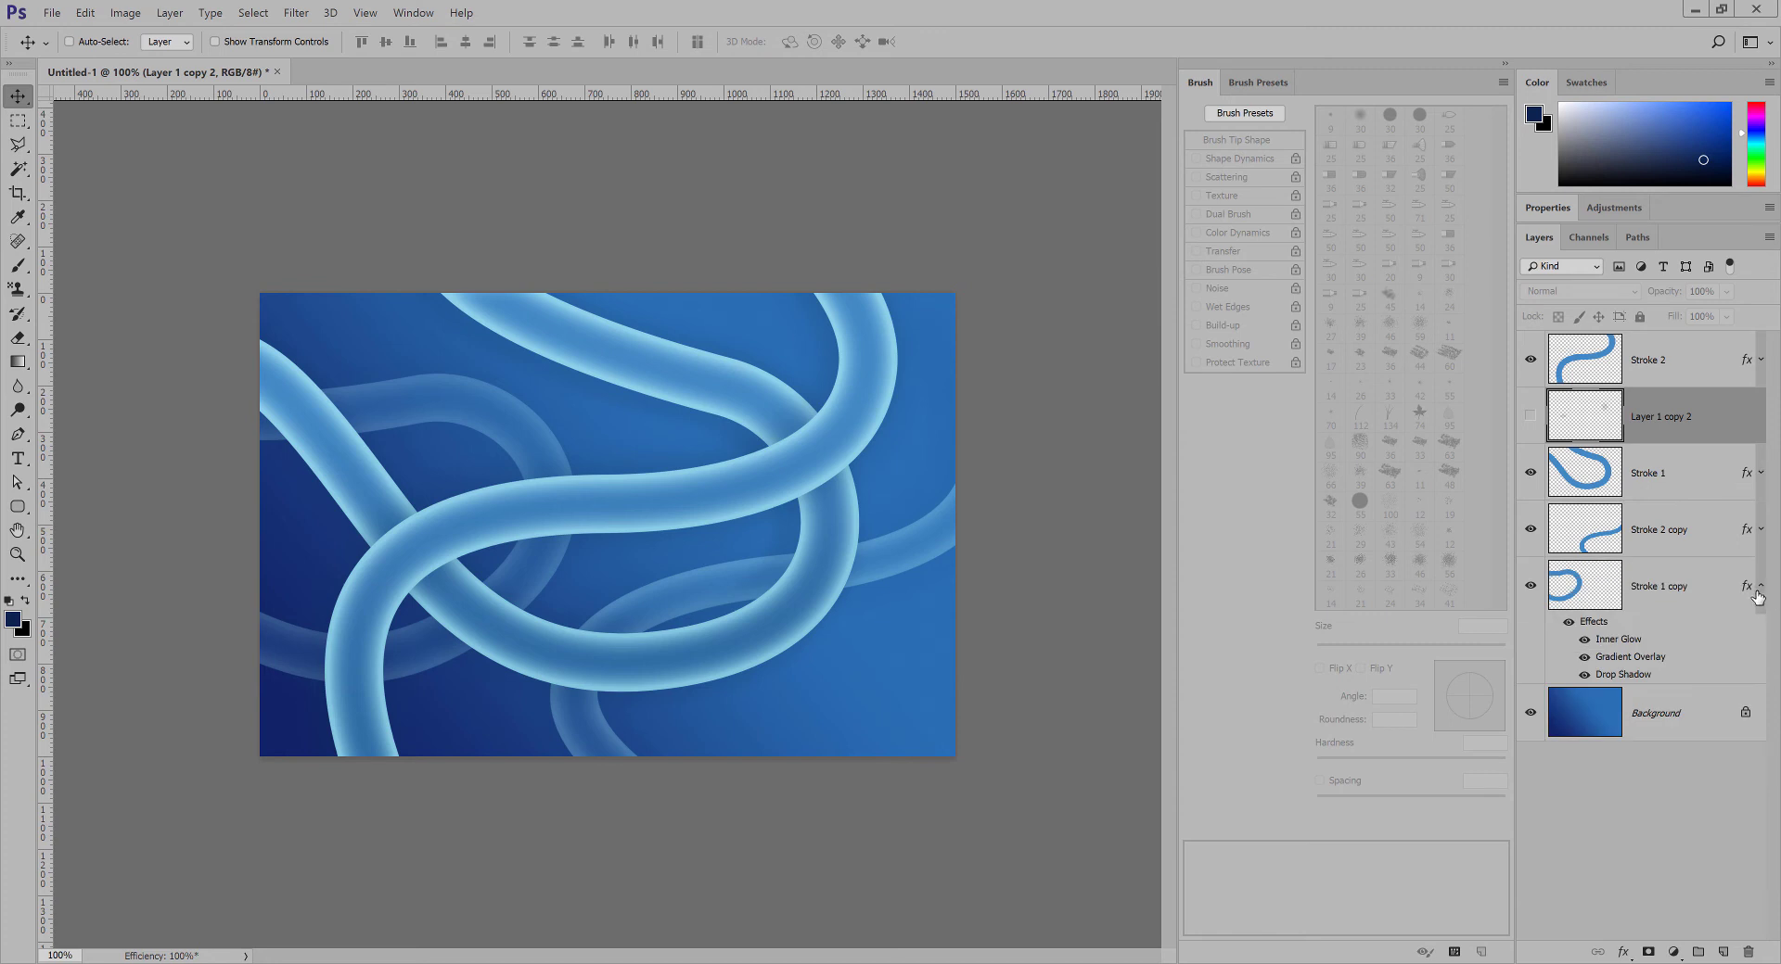
{"action": "left_click", "coordinate": [1760, 586]}
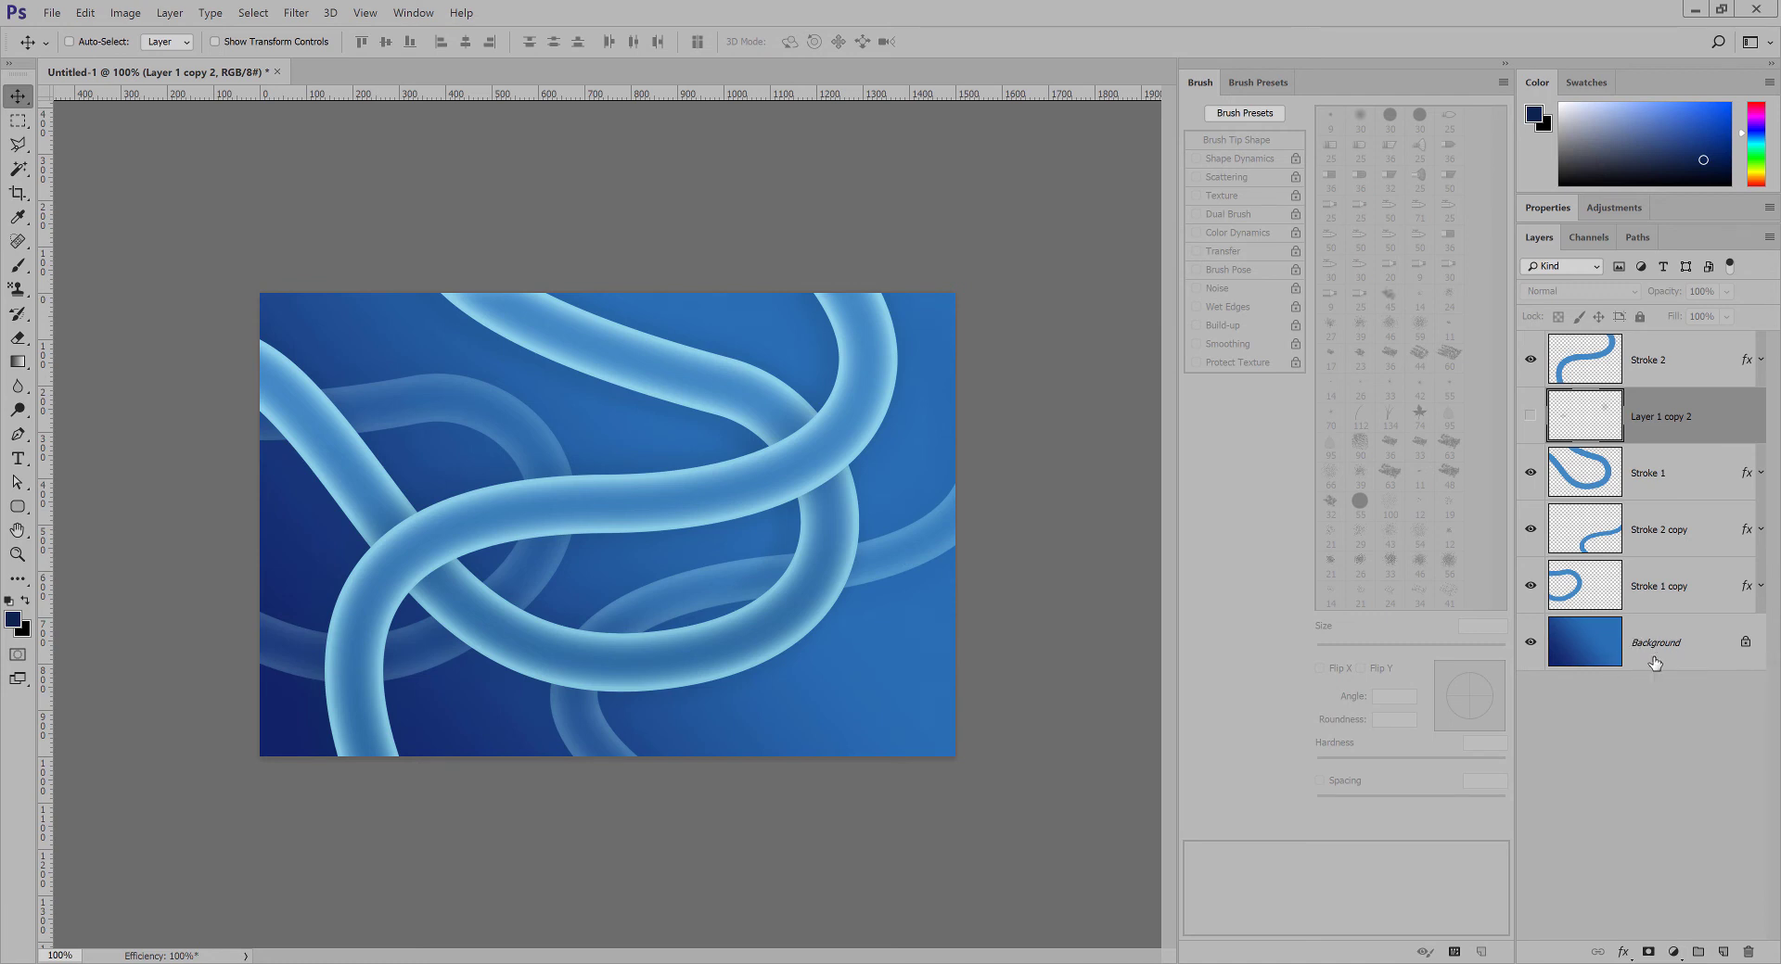
Add a new layer directly above Stroke 2 copy and enlarge the soft brush to 400 px.
{"action": "left_click", "coordinate": [1669, 536]}
{"action": "left_click", "coordinate": [1724, 953]}
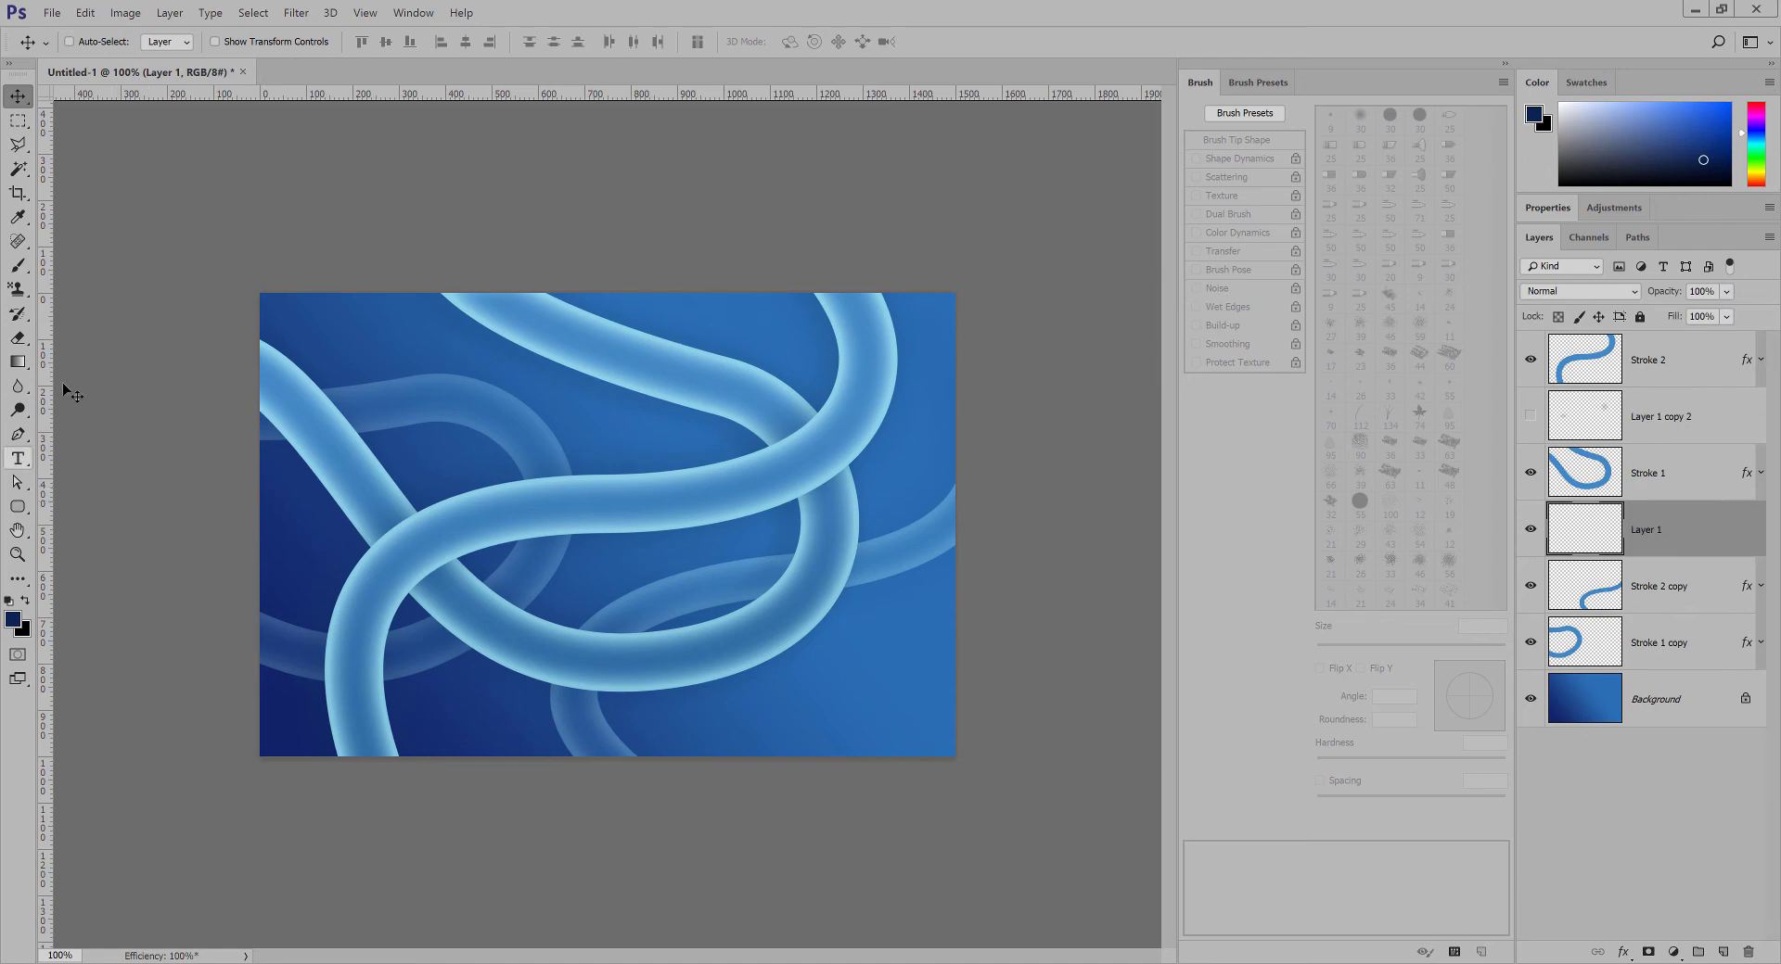
{"action": "key", "text": "b"}
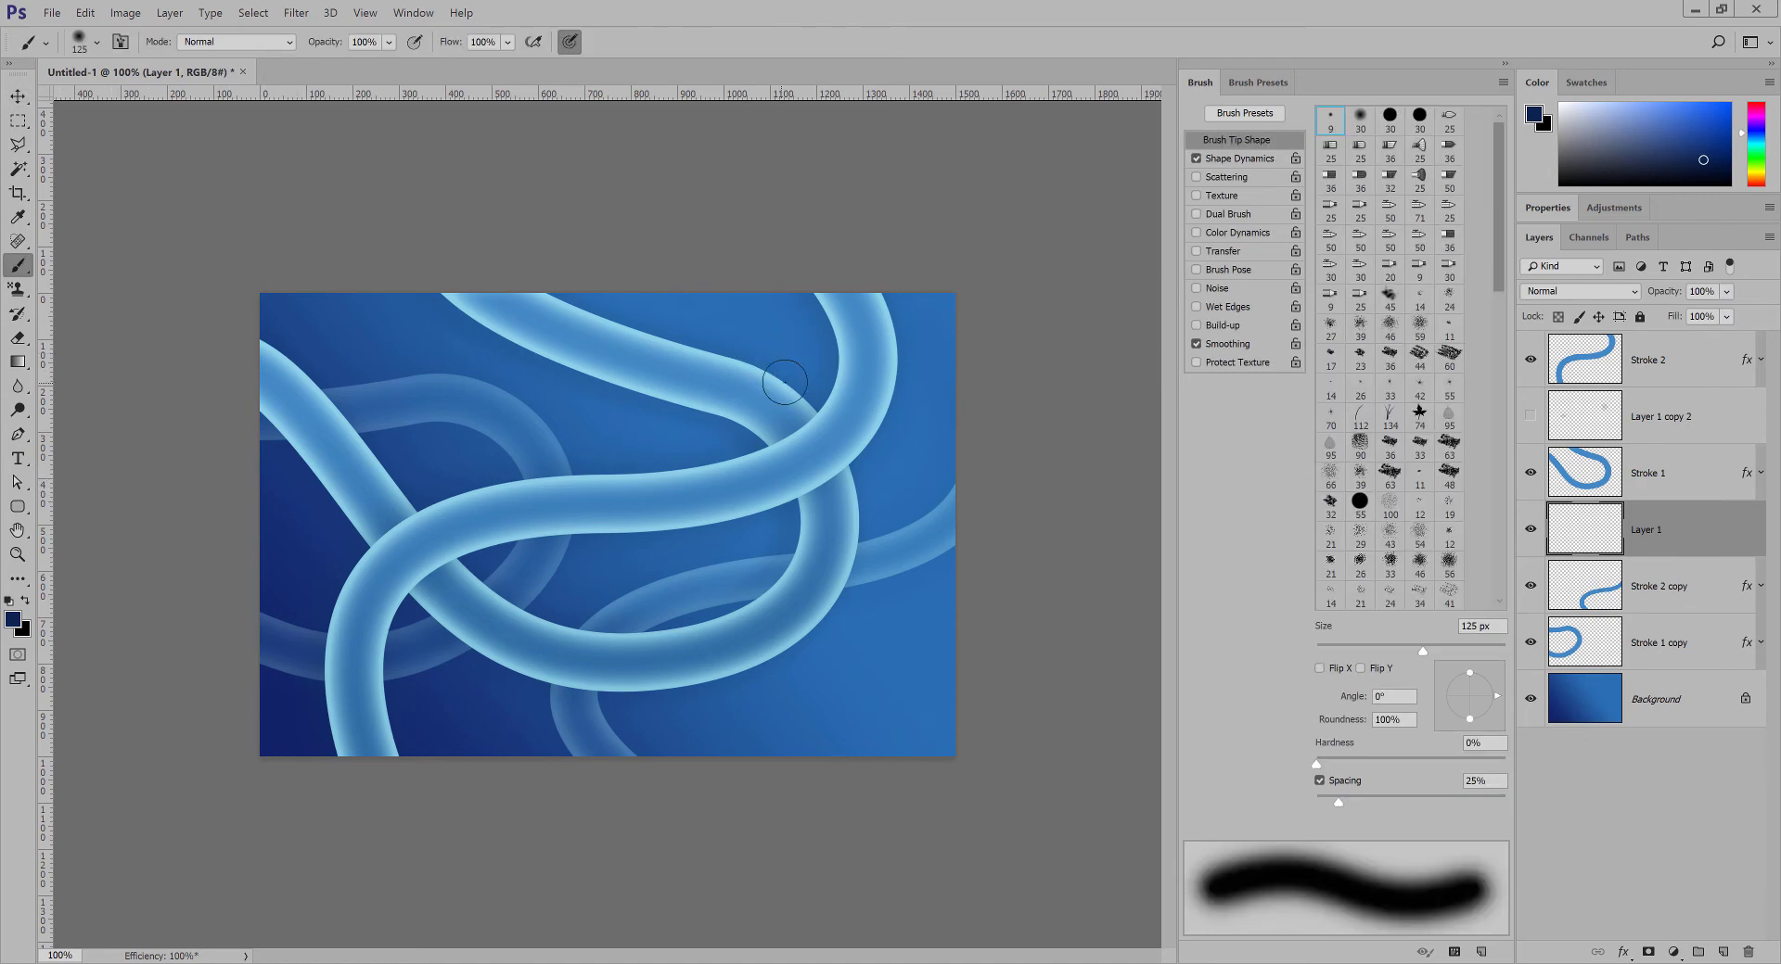
{"action": "key", "text": "bracketright"}
{"action": "key", "text": "bracketright"}
{"action": "key", "text": "bracketright"}
{"action": "key", "text": "bracketright"}
{"action": "key", "text": "bracketright"}
{"action": "key", "text": "bracketright"}
Choose a slightly lighter dark blue and paint soft shadows over the faded bands where they pass behind the main bands.
{"action": "left_click", "coordinate": [13, 620]}
{"action": "left_click_drag", "start_coordinate": [1161, 197], "coordinate": [1153, 198]}
{"action": "left_click", "coordinate": [1407, 54]}
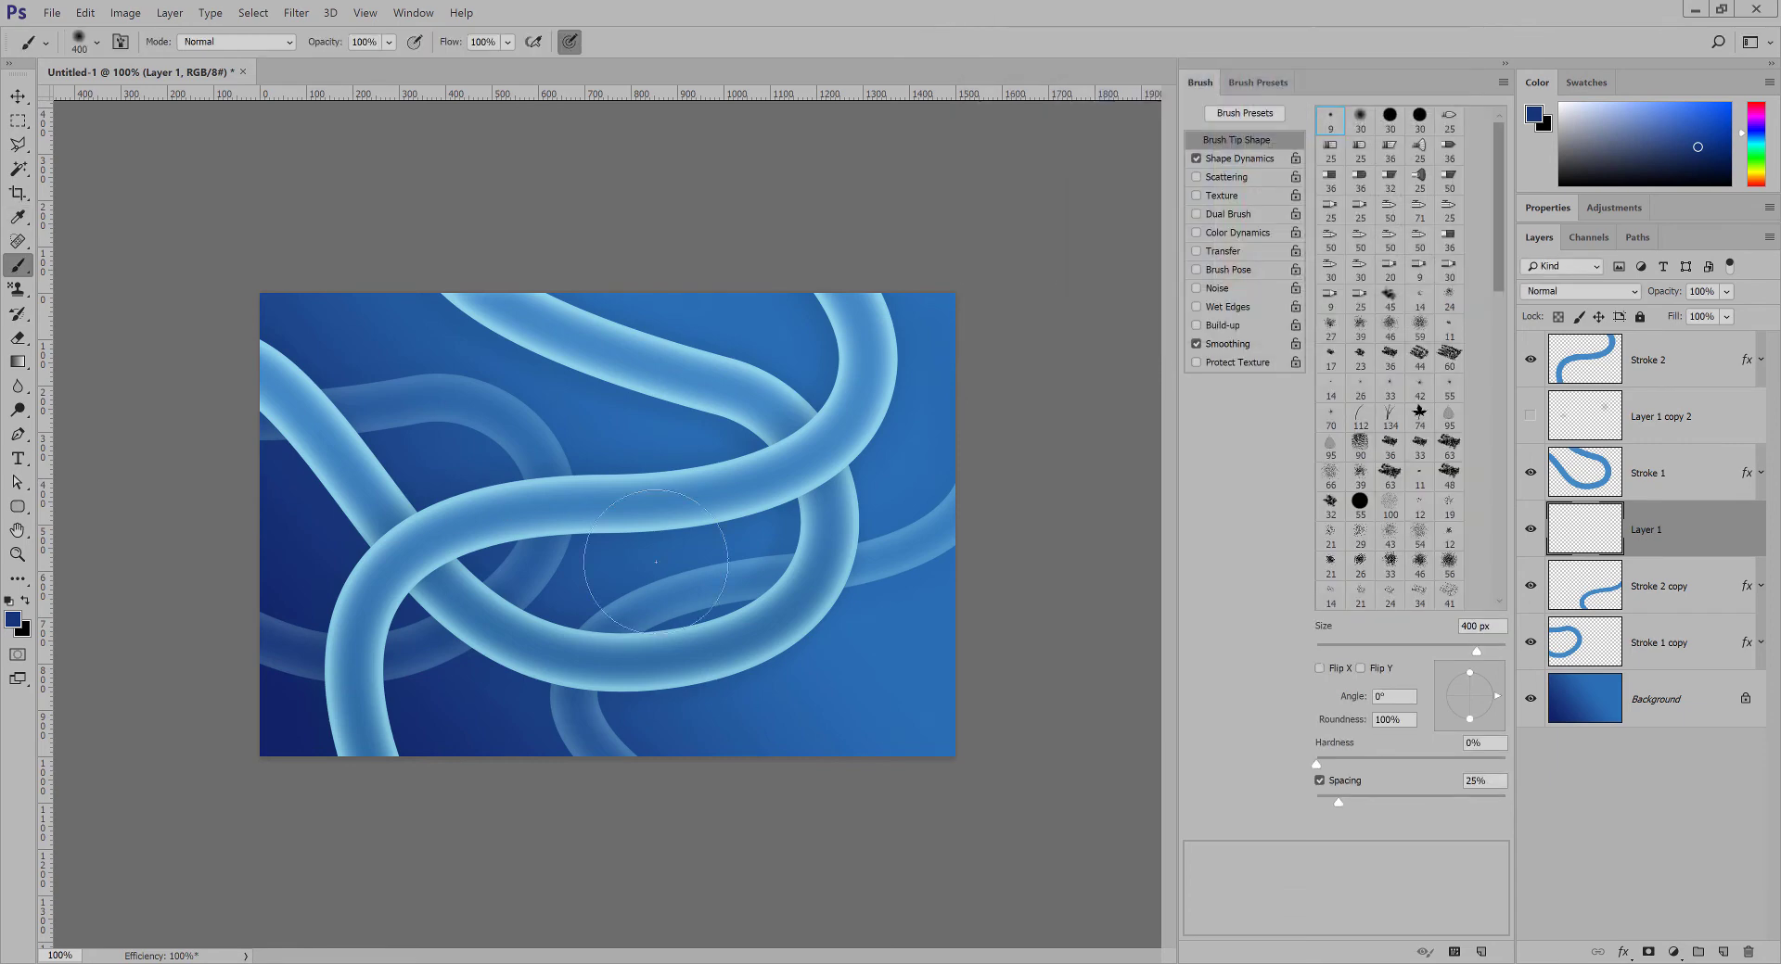
{"action": "left_click_drag", "start_coordinate": [709, 577], "coordinate": [644, 603]}
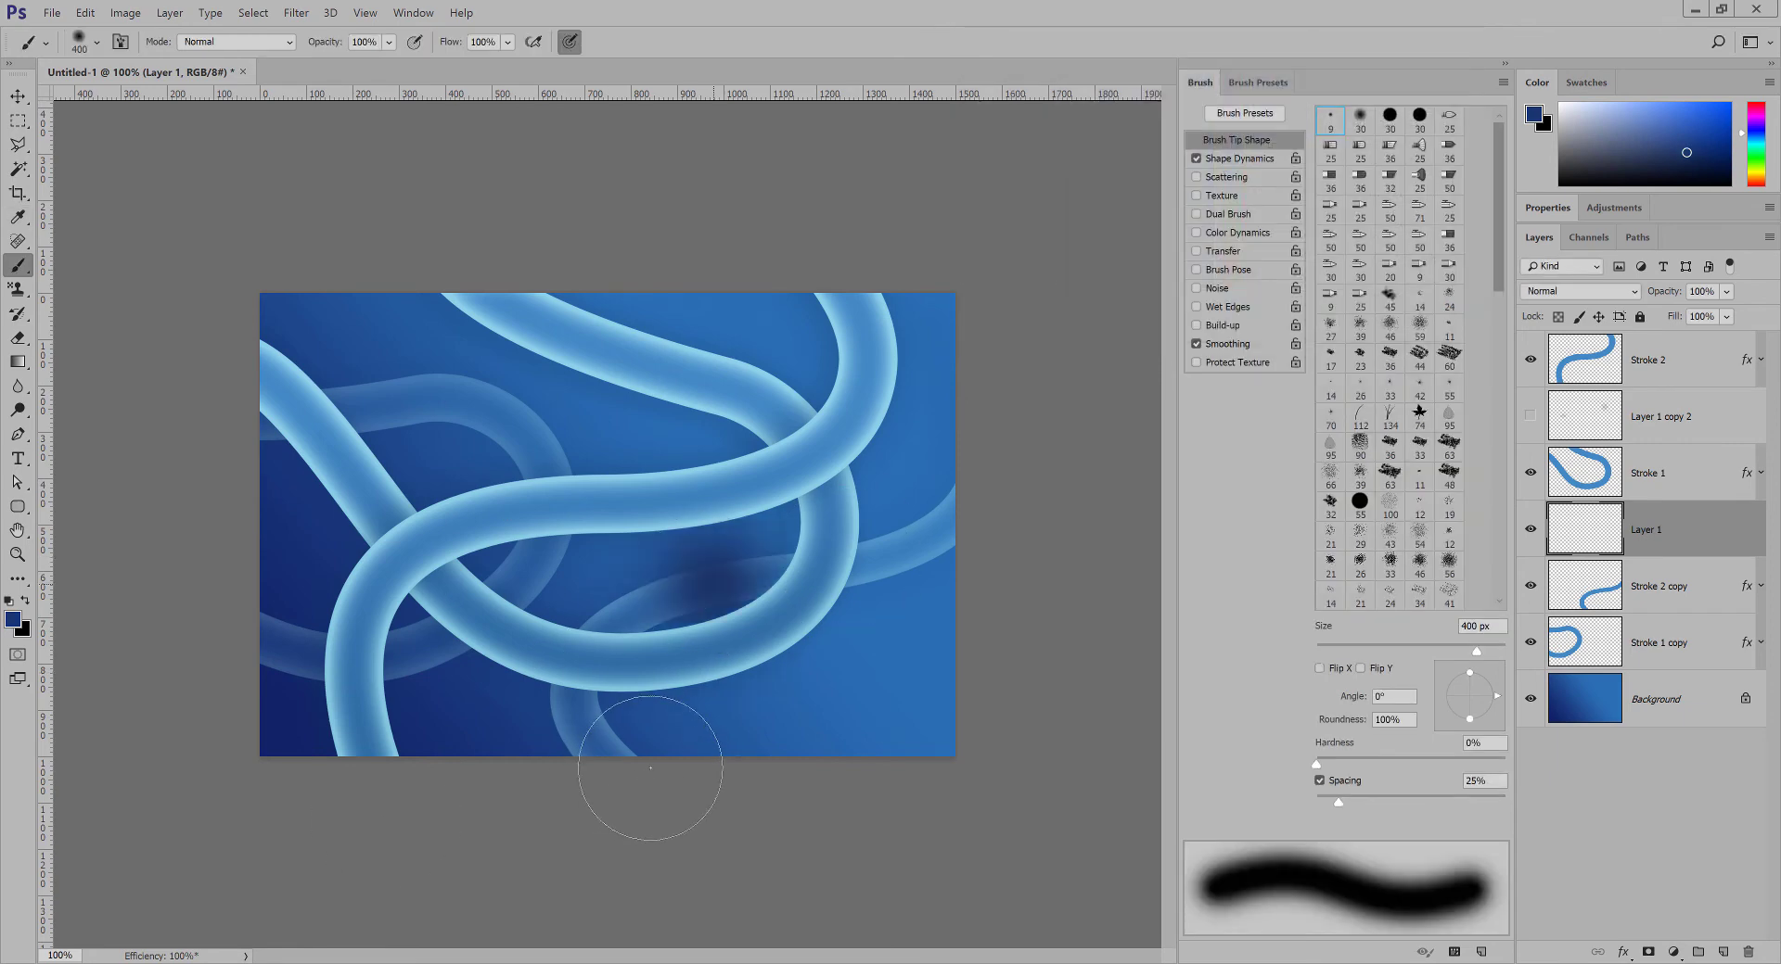
{"action": "left_click", "coordinate": [538, 470]}
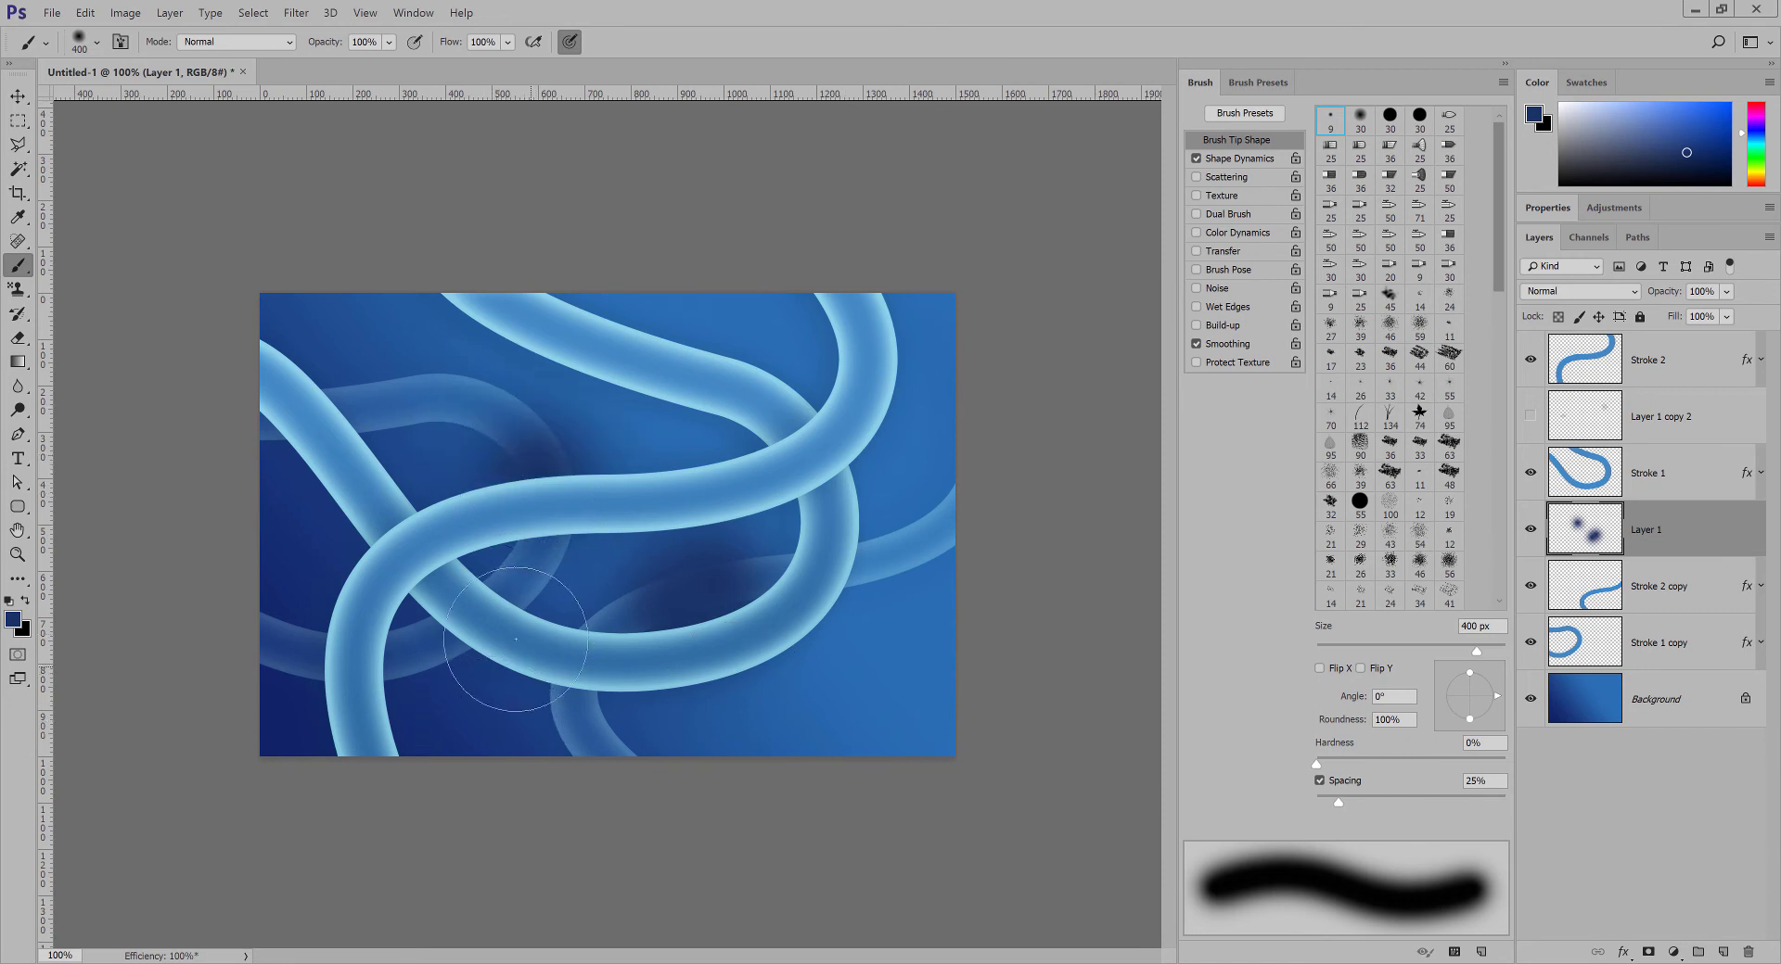
{"action": "left_click", "coordinate": [449, 650]}
{"action": "left_click", "coordinate": [622, 620]}
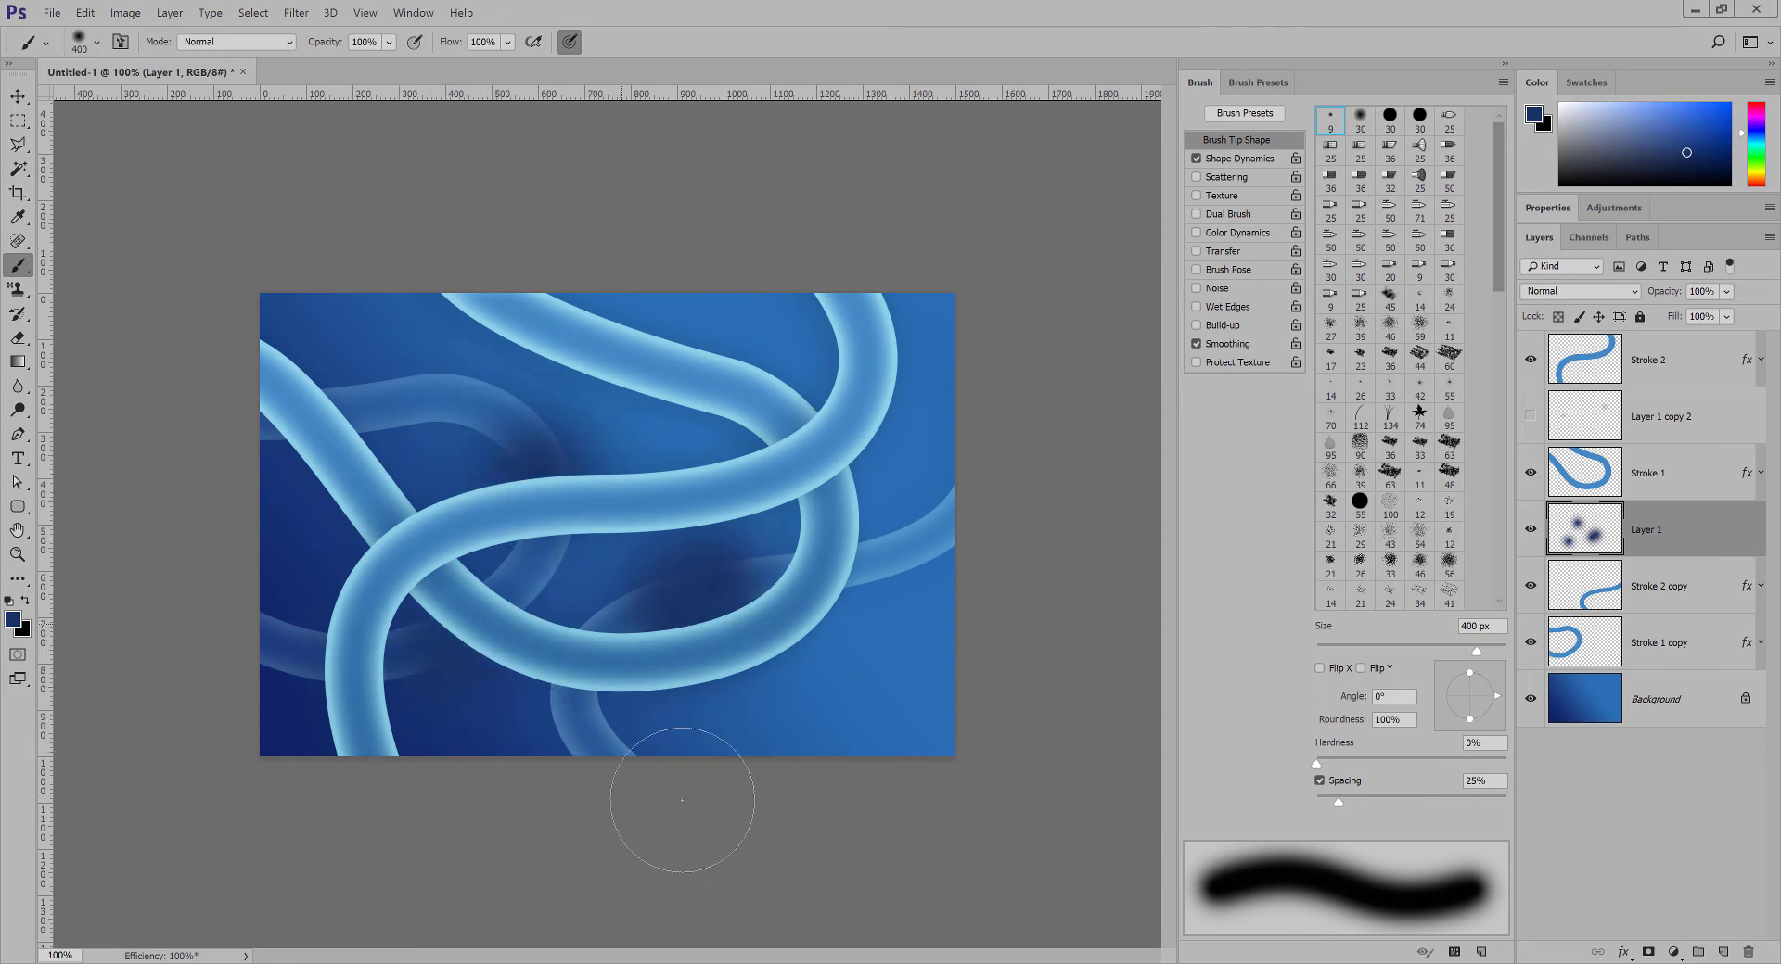
Lower Layer 1's opacity to 50% and paint soft shadows over the faded band near the canvas's right edge.
{"action": "left_click", "coordinate": [1725, 291]}
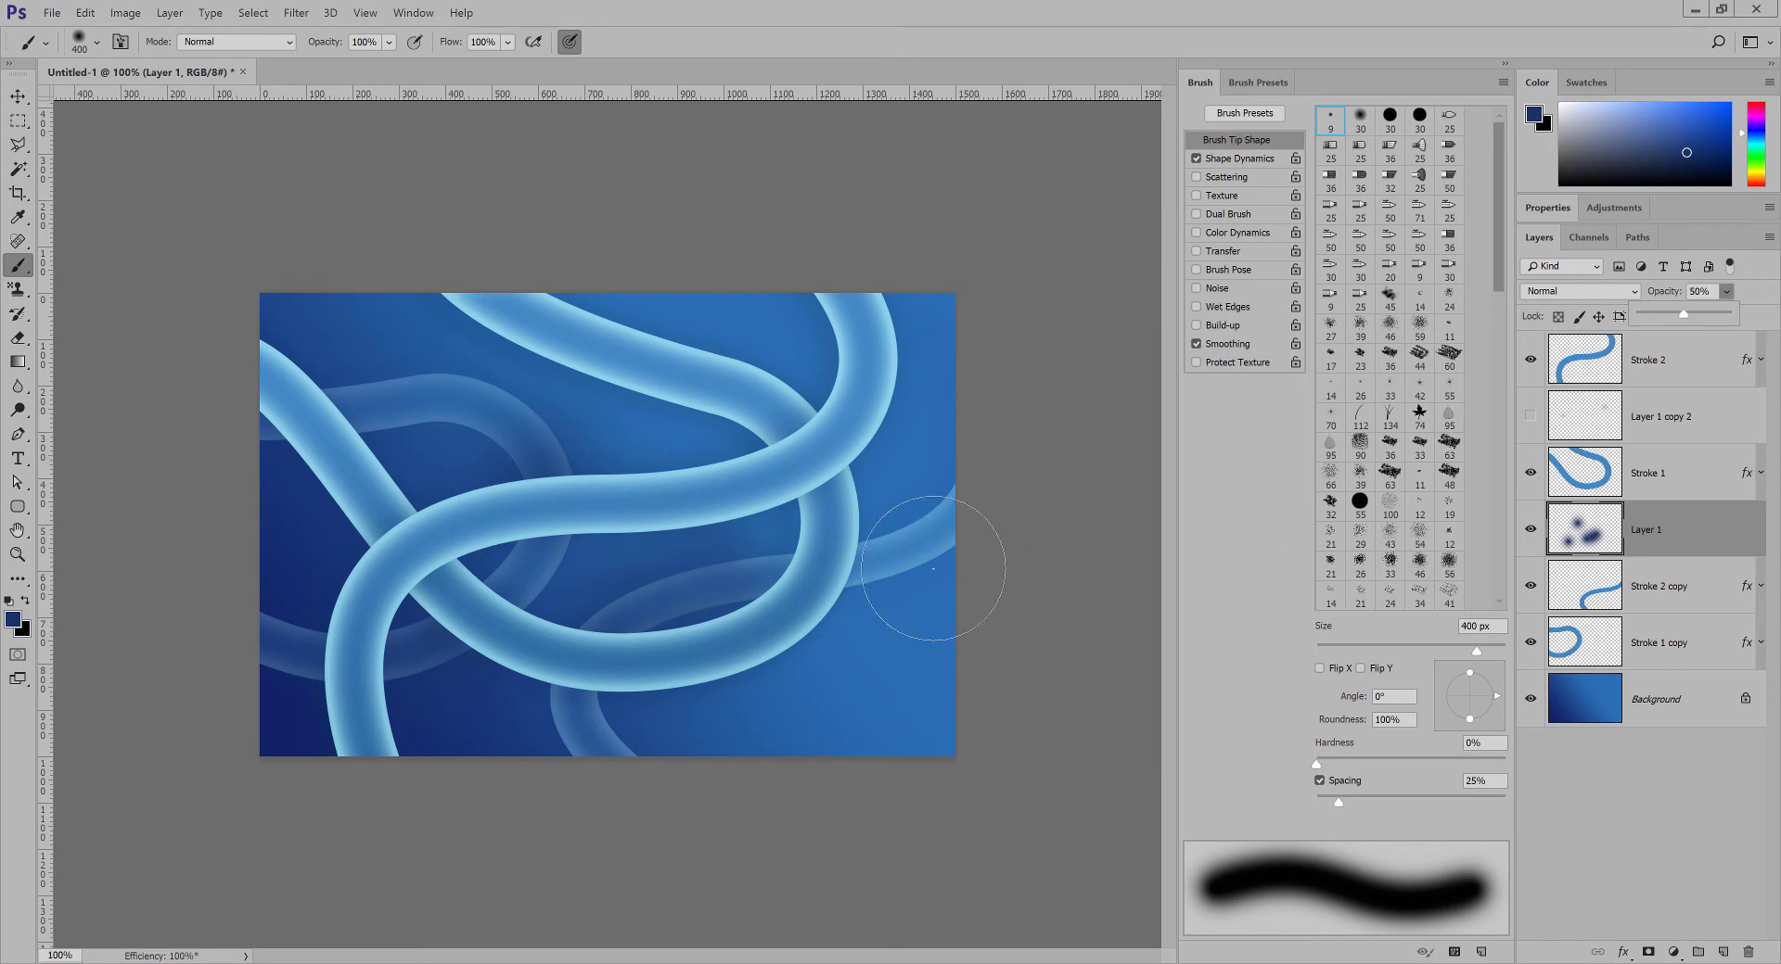
{"action": "left_click", "coordinate": [958, 519]}
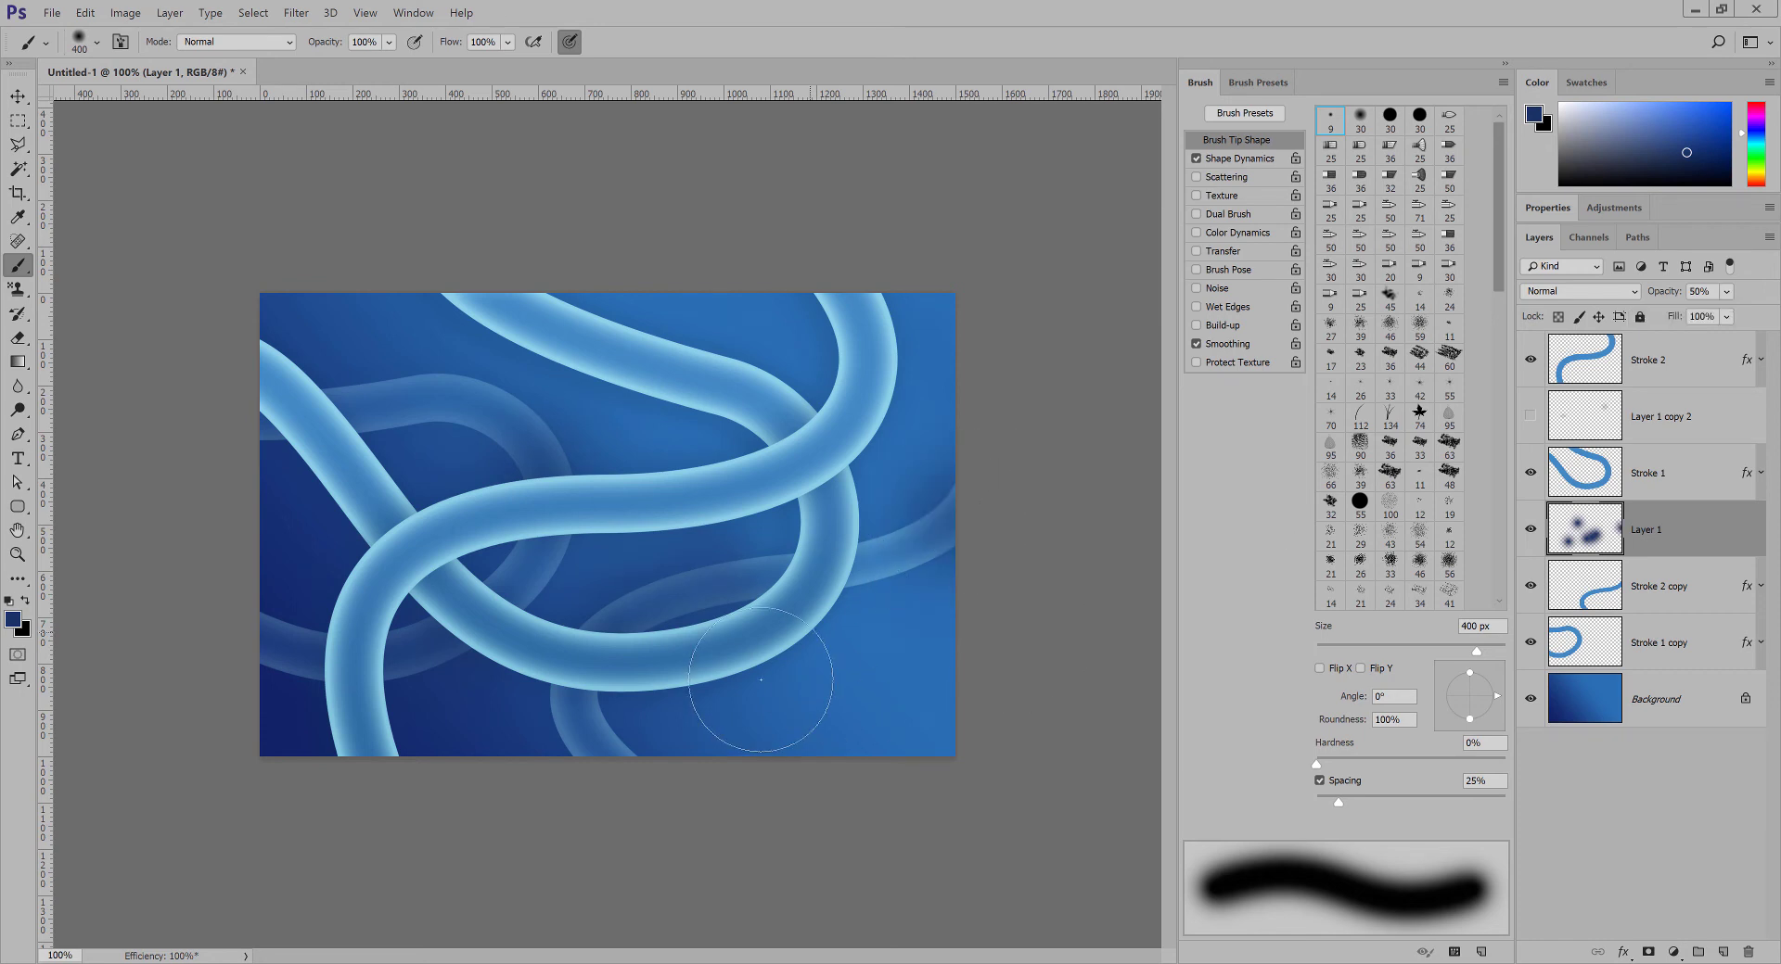
{"action": "left_click", "coordinate": [882, 560]}
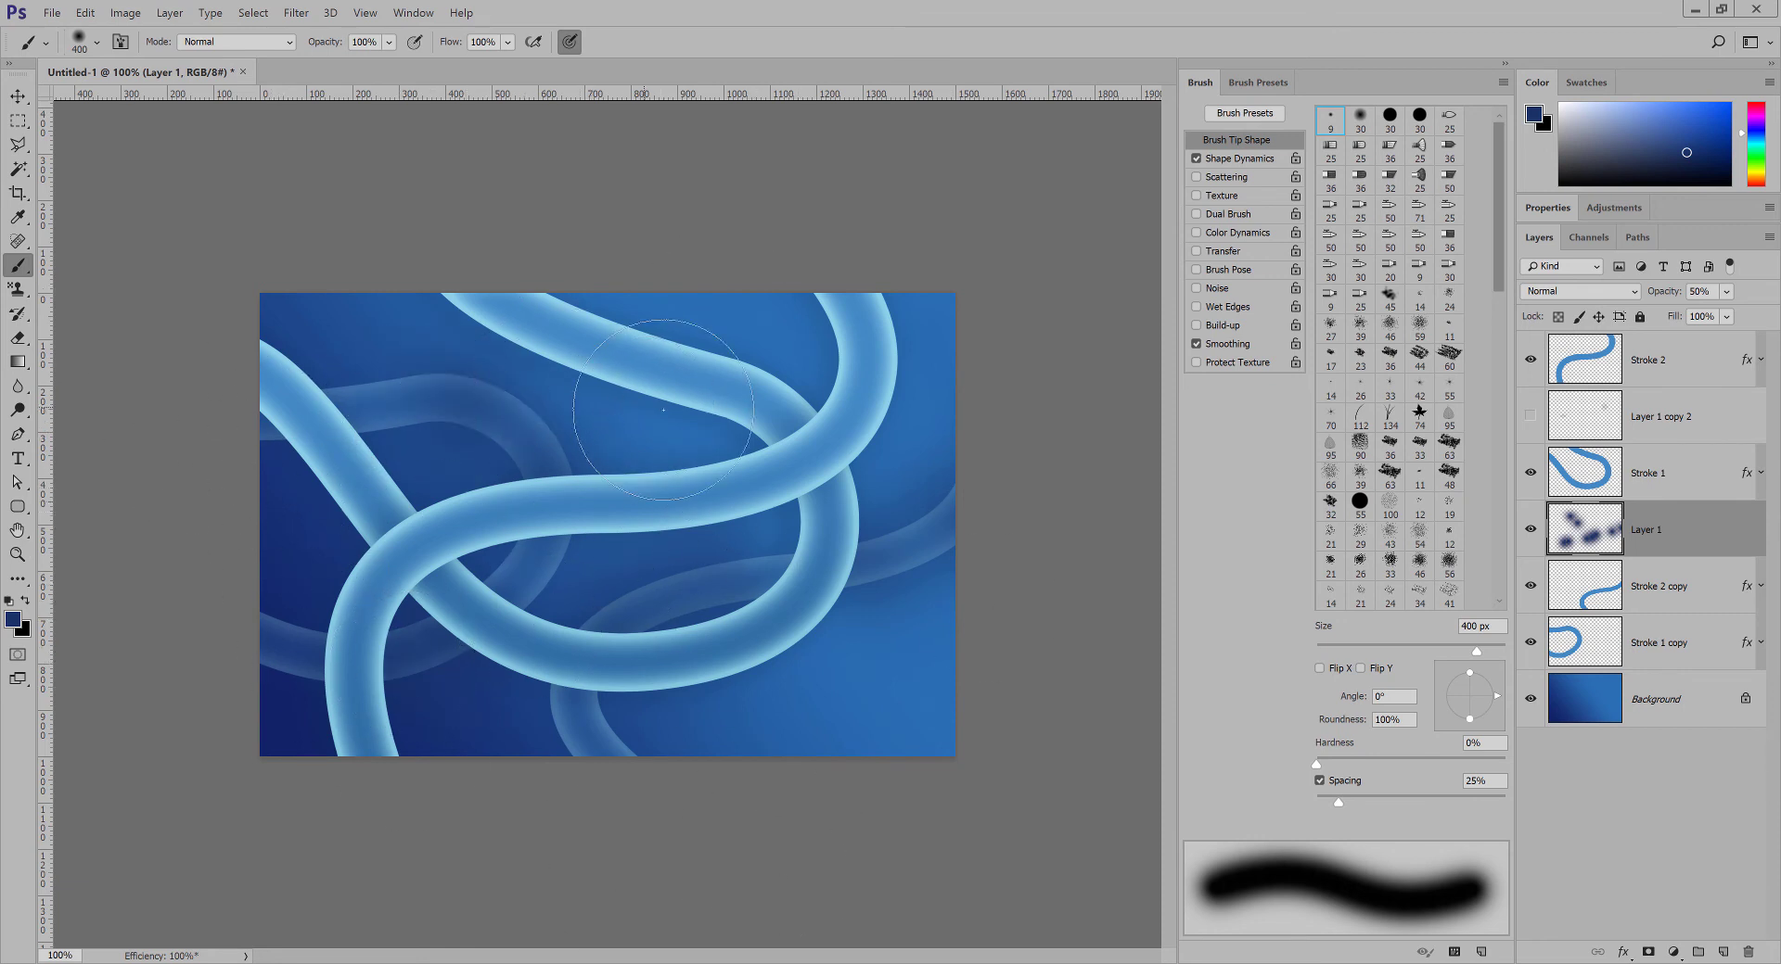
Enlarge the soft brush to 800 px, paint broad shadows behind the upper loop of the main bands, and reduce the brush to 700 px.
{"action": "key", "text": "bracketright"}
{"action": "key", "text": "bracketright"}
{"action": "key", "text": "bracketright"}
{"action": "key", "text": "bracketright"}
{"action": "left_click", "coordinate": [783, 467]}
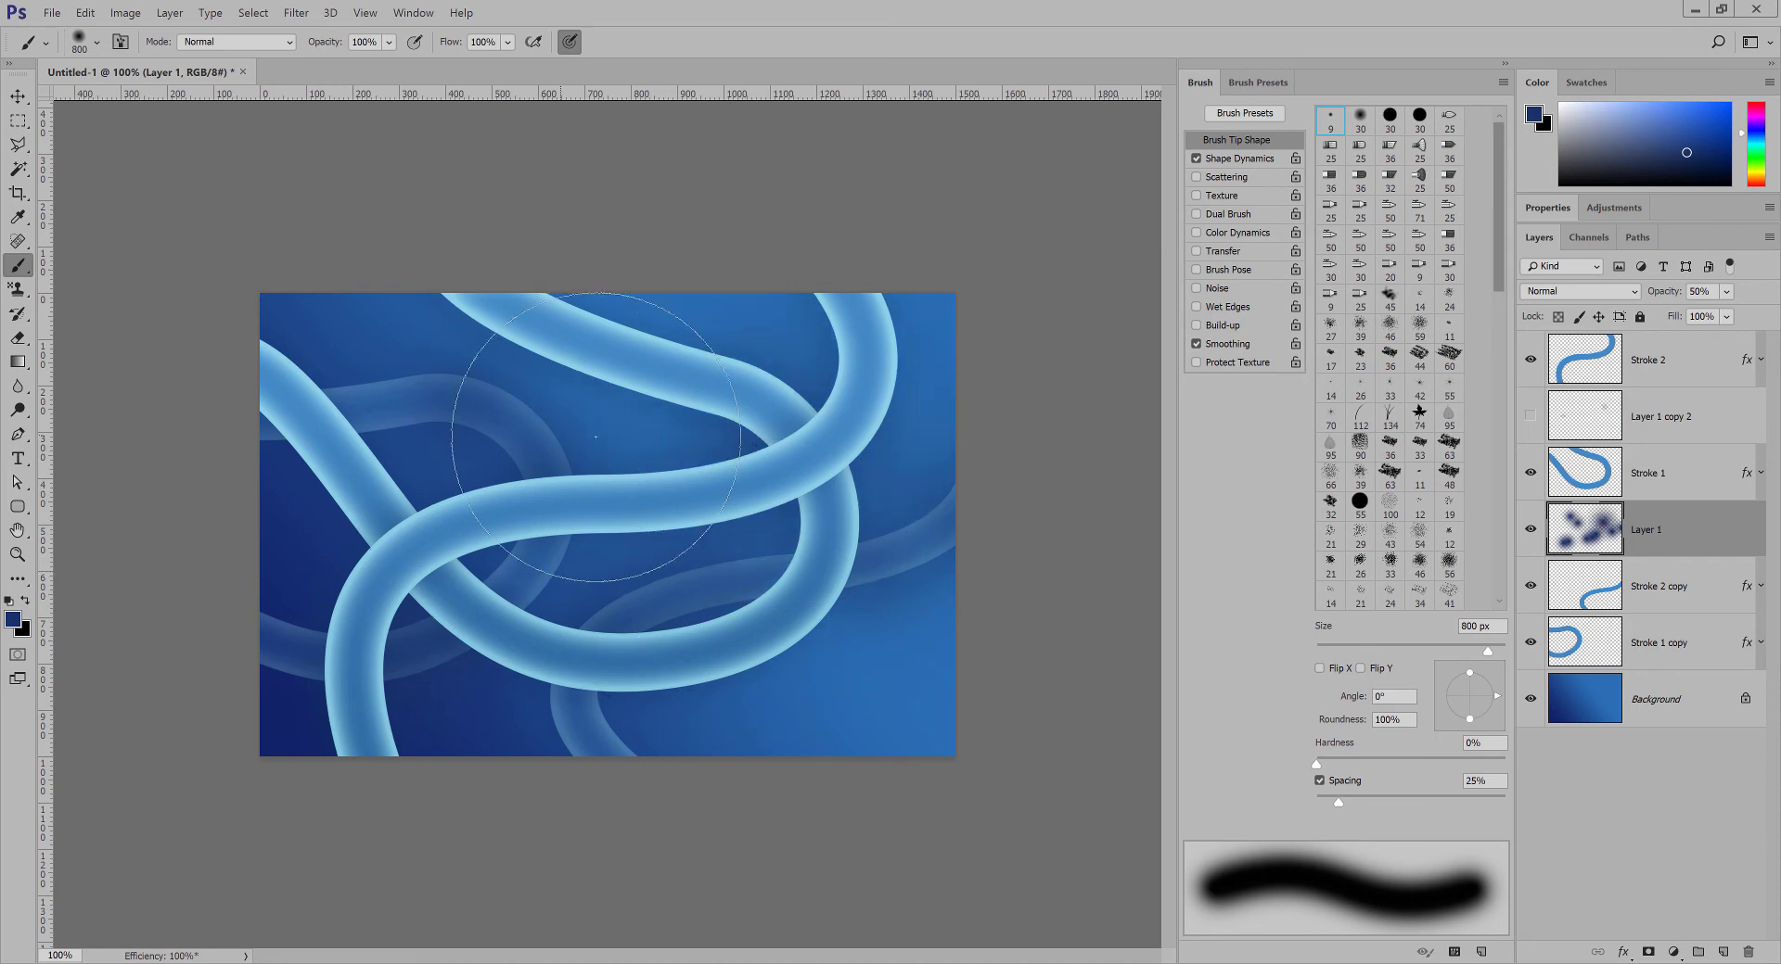
{"action": "left_click", "coordinate": [623, 462]}
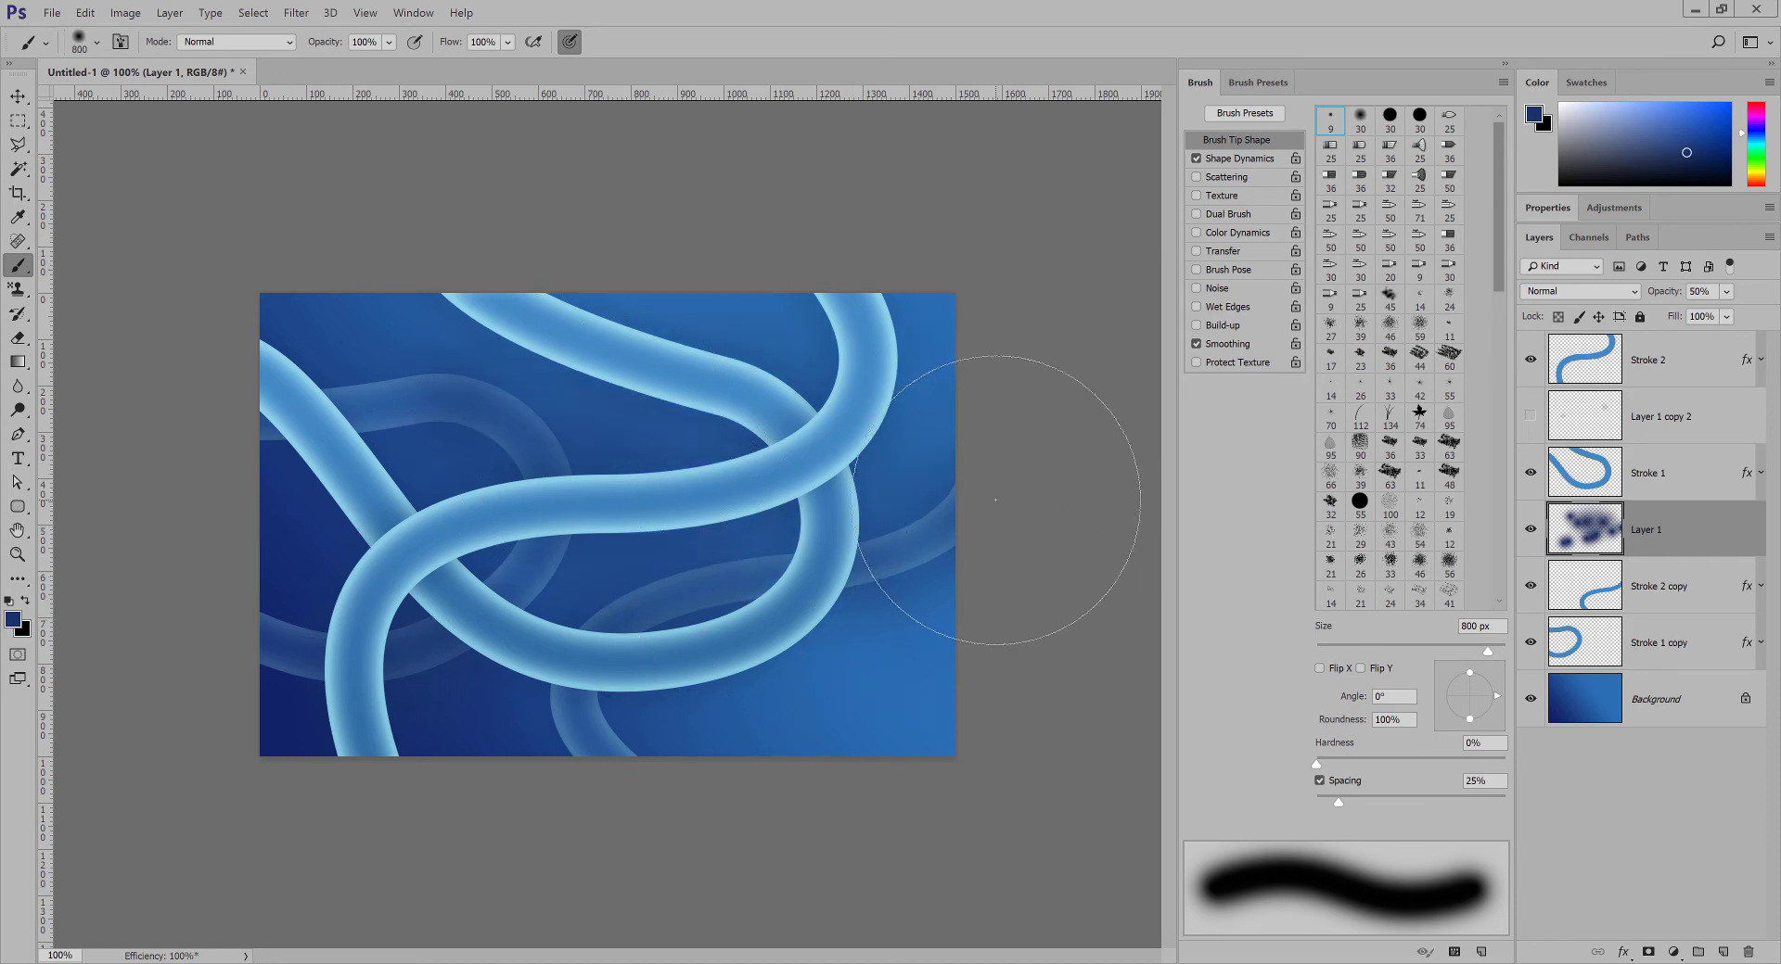
{"action": "key", "text": "bracketleft"}
Apply a Gaussian Blur to the painted shadows on Layer 1 and return to the Brush tool.
{"action": "left_click", "coordinate": [289, 14]}
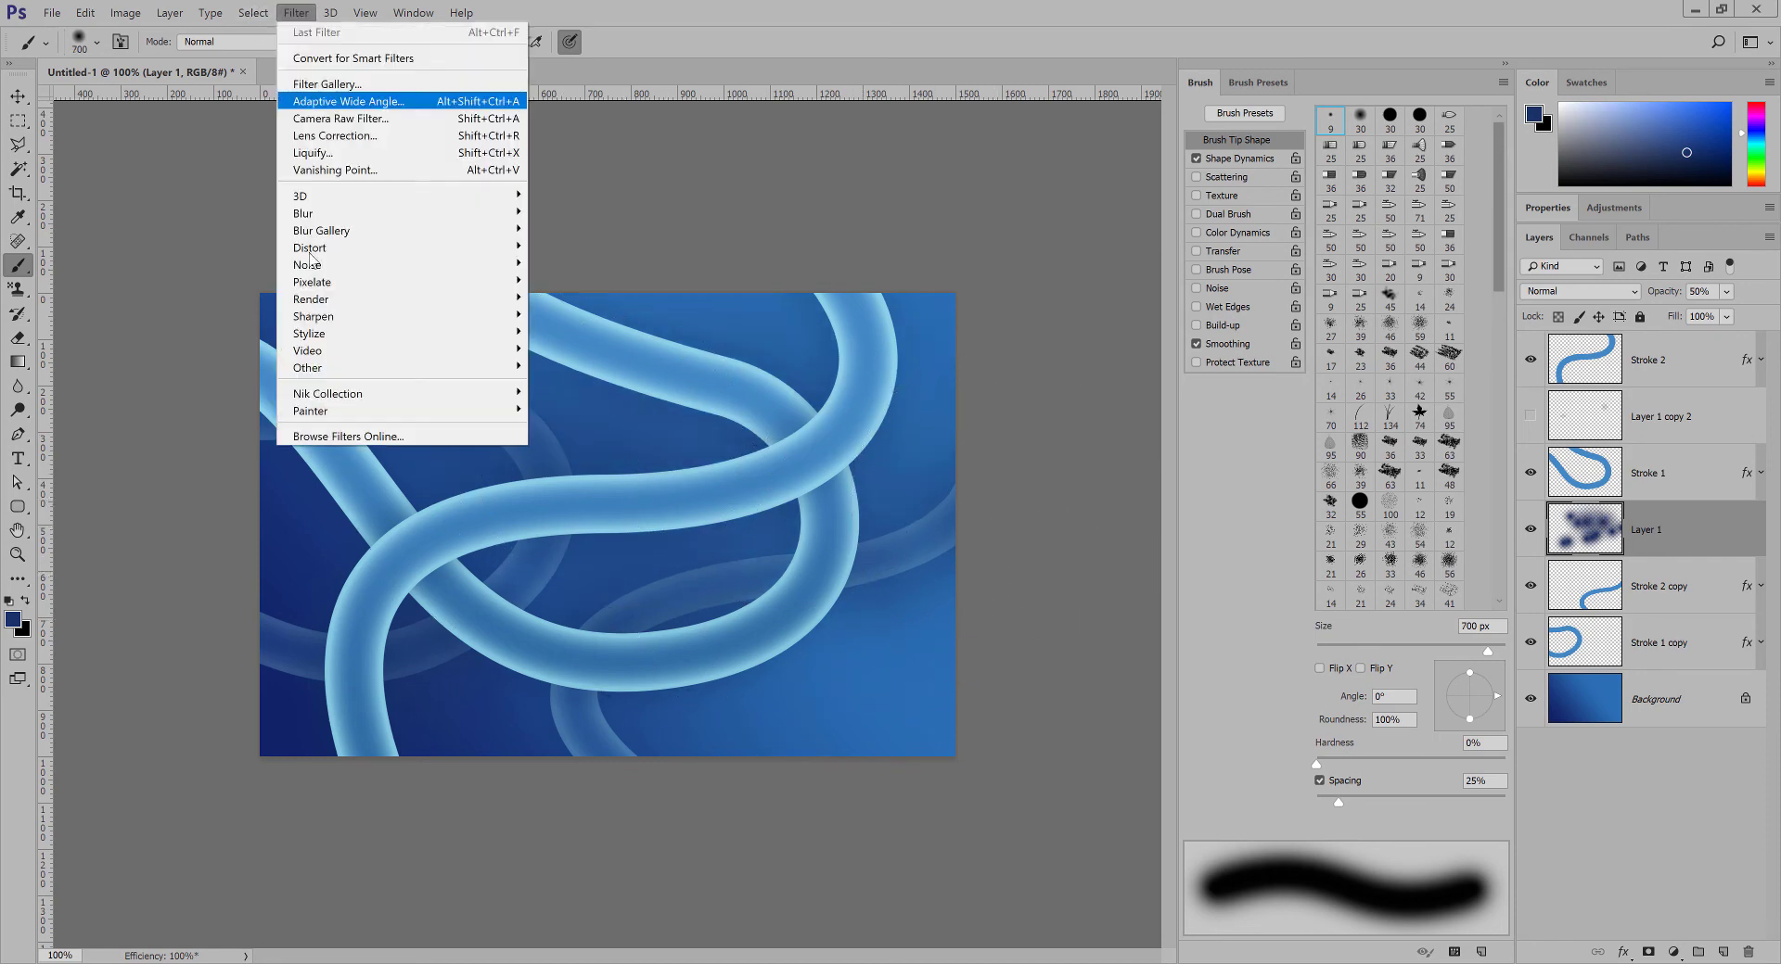
{"action": "mouse_move", "coordinate": [471, 215]}
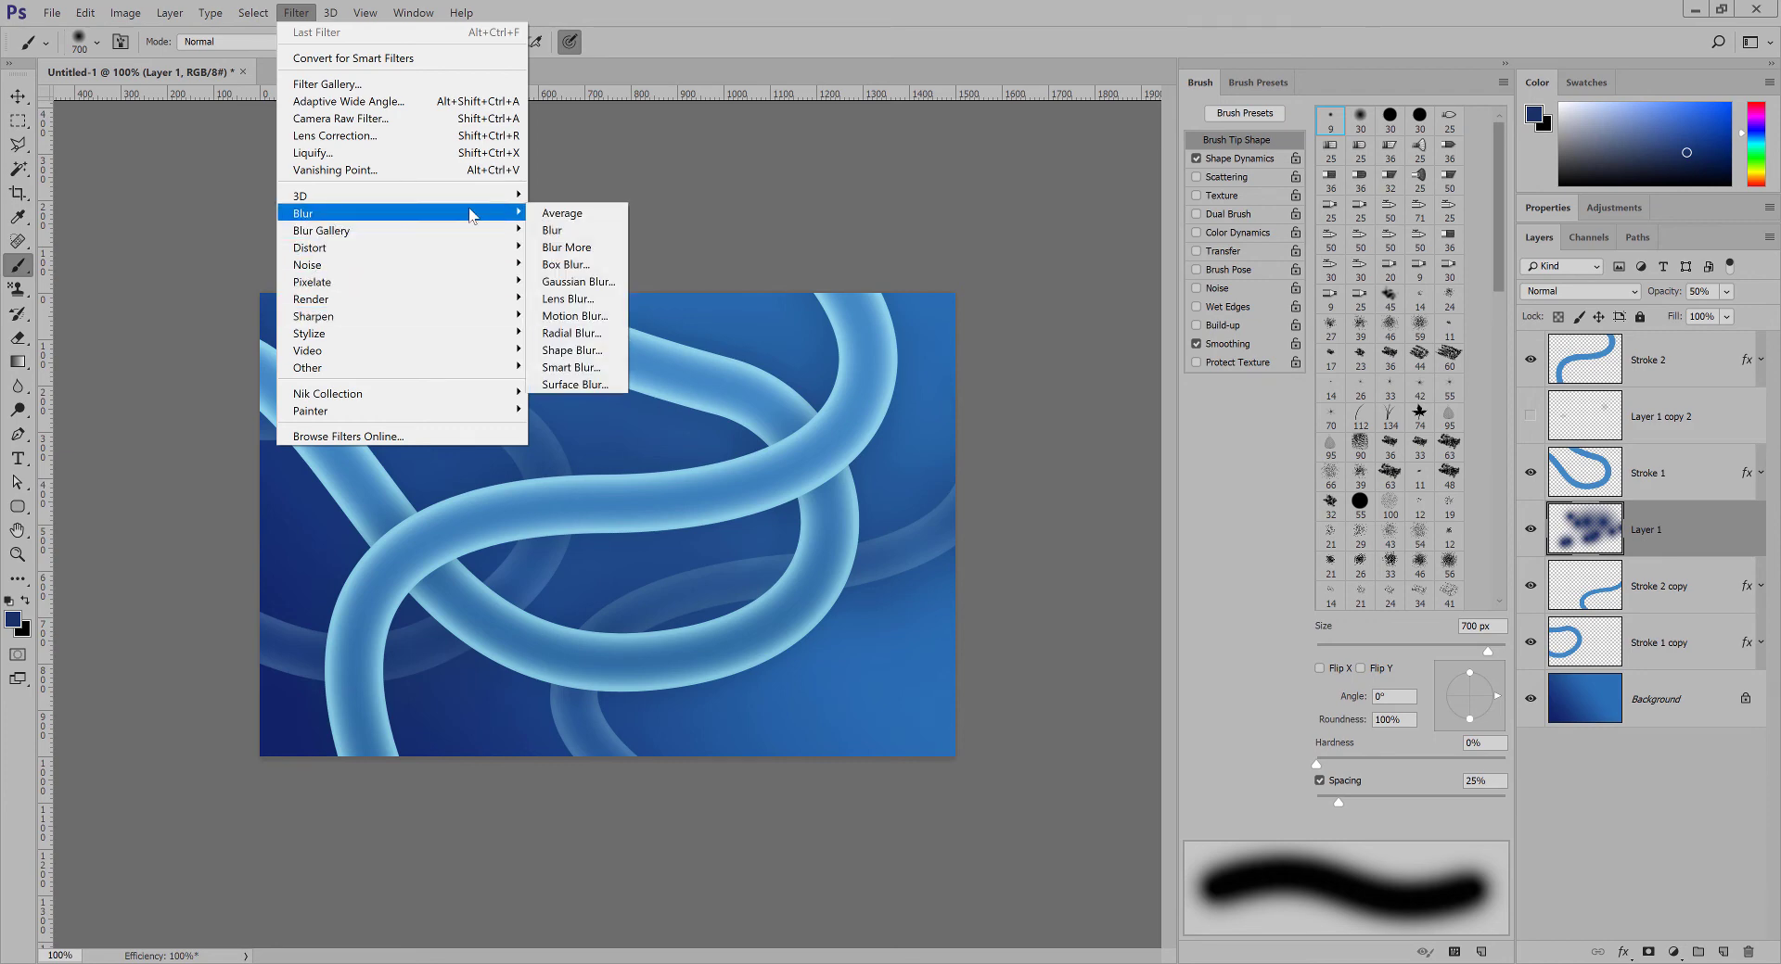
{"action": "left_click", "coordinate": [604, 282]}
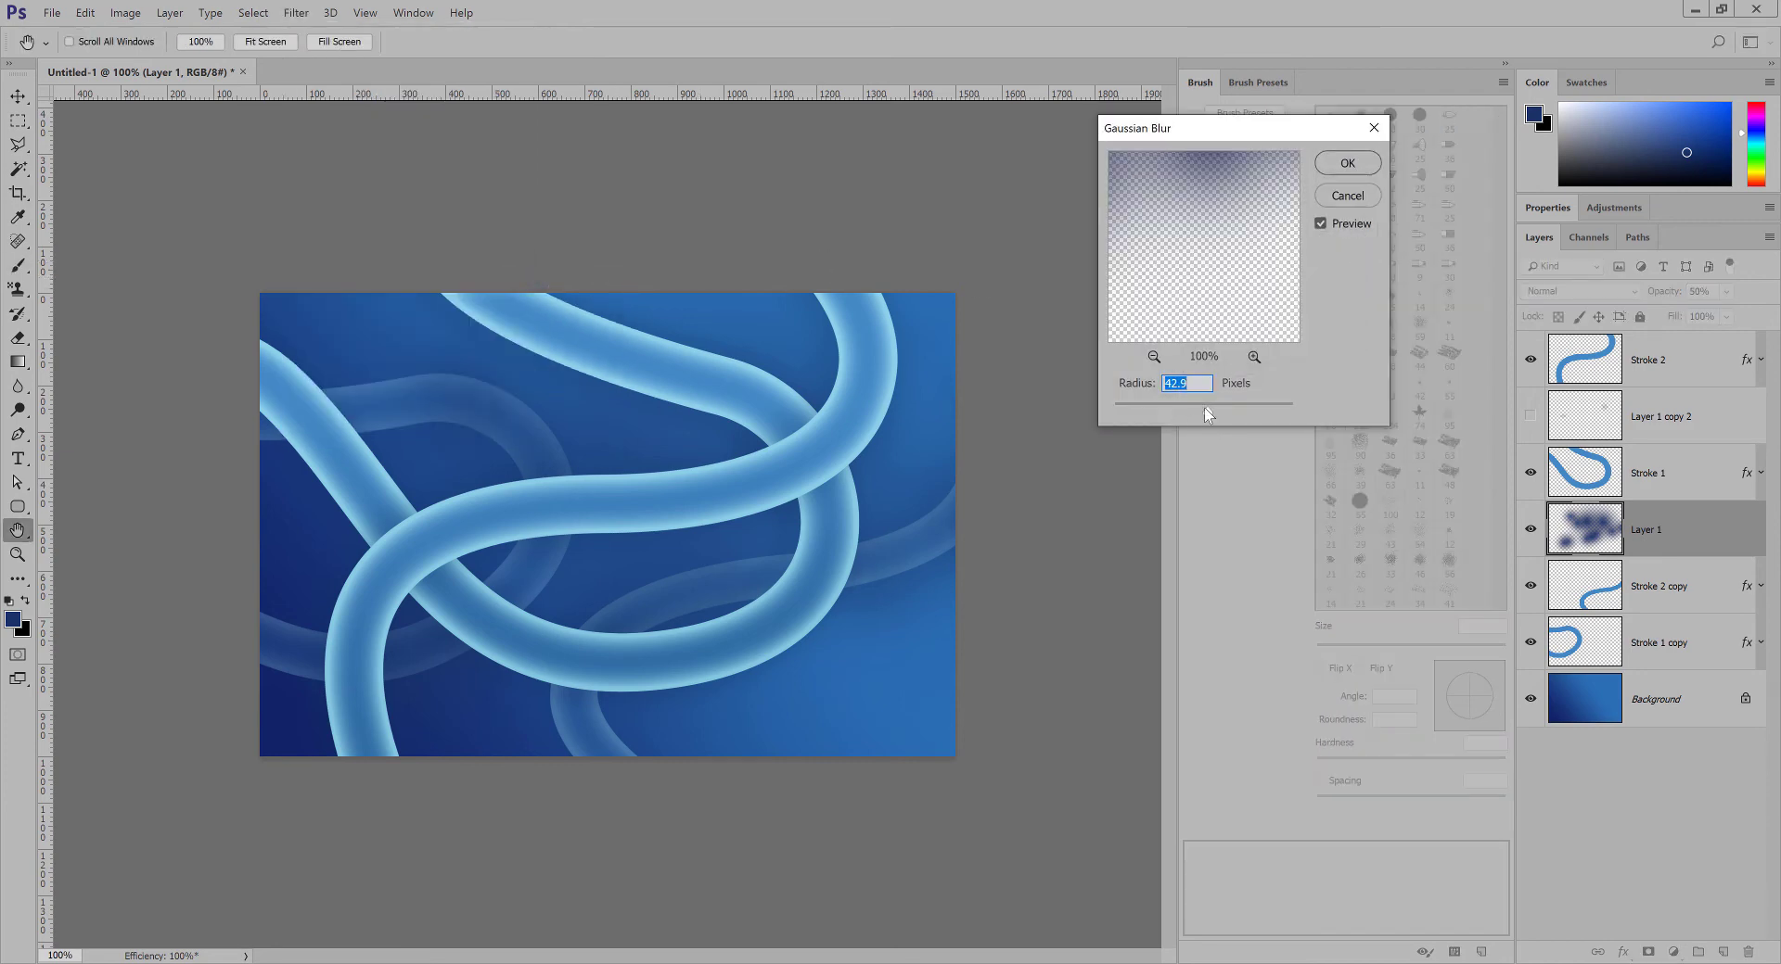
{"action": "left_click_drag", "start_coordinate": [1232, 410], "coordinate": [1199, 406]}
{"action": "left_click", "coordinate": [1349, 164]}
{"action": "key", "text": "b"}
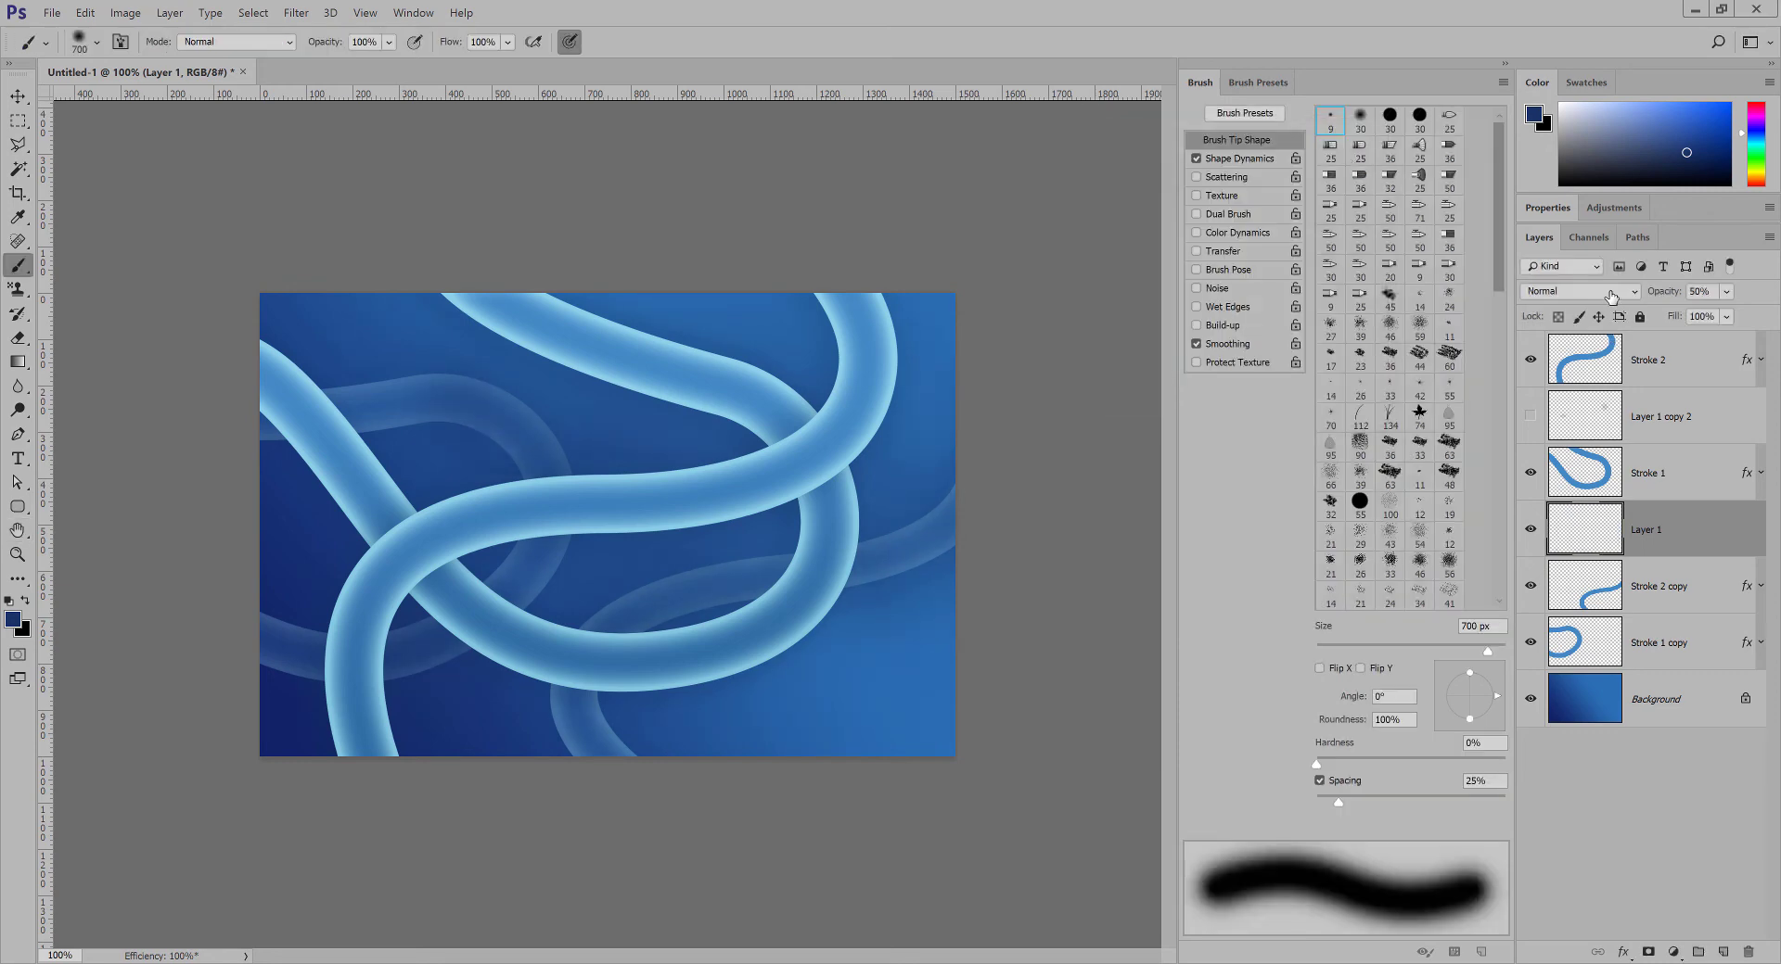
Try the darkening blend modes on Layer 1 and set it to Hard Light.
{"action": "left_click", "coordinate": [1612, 293]}
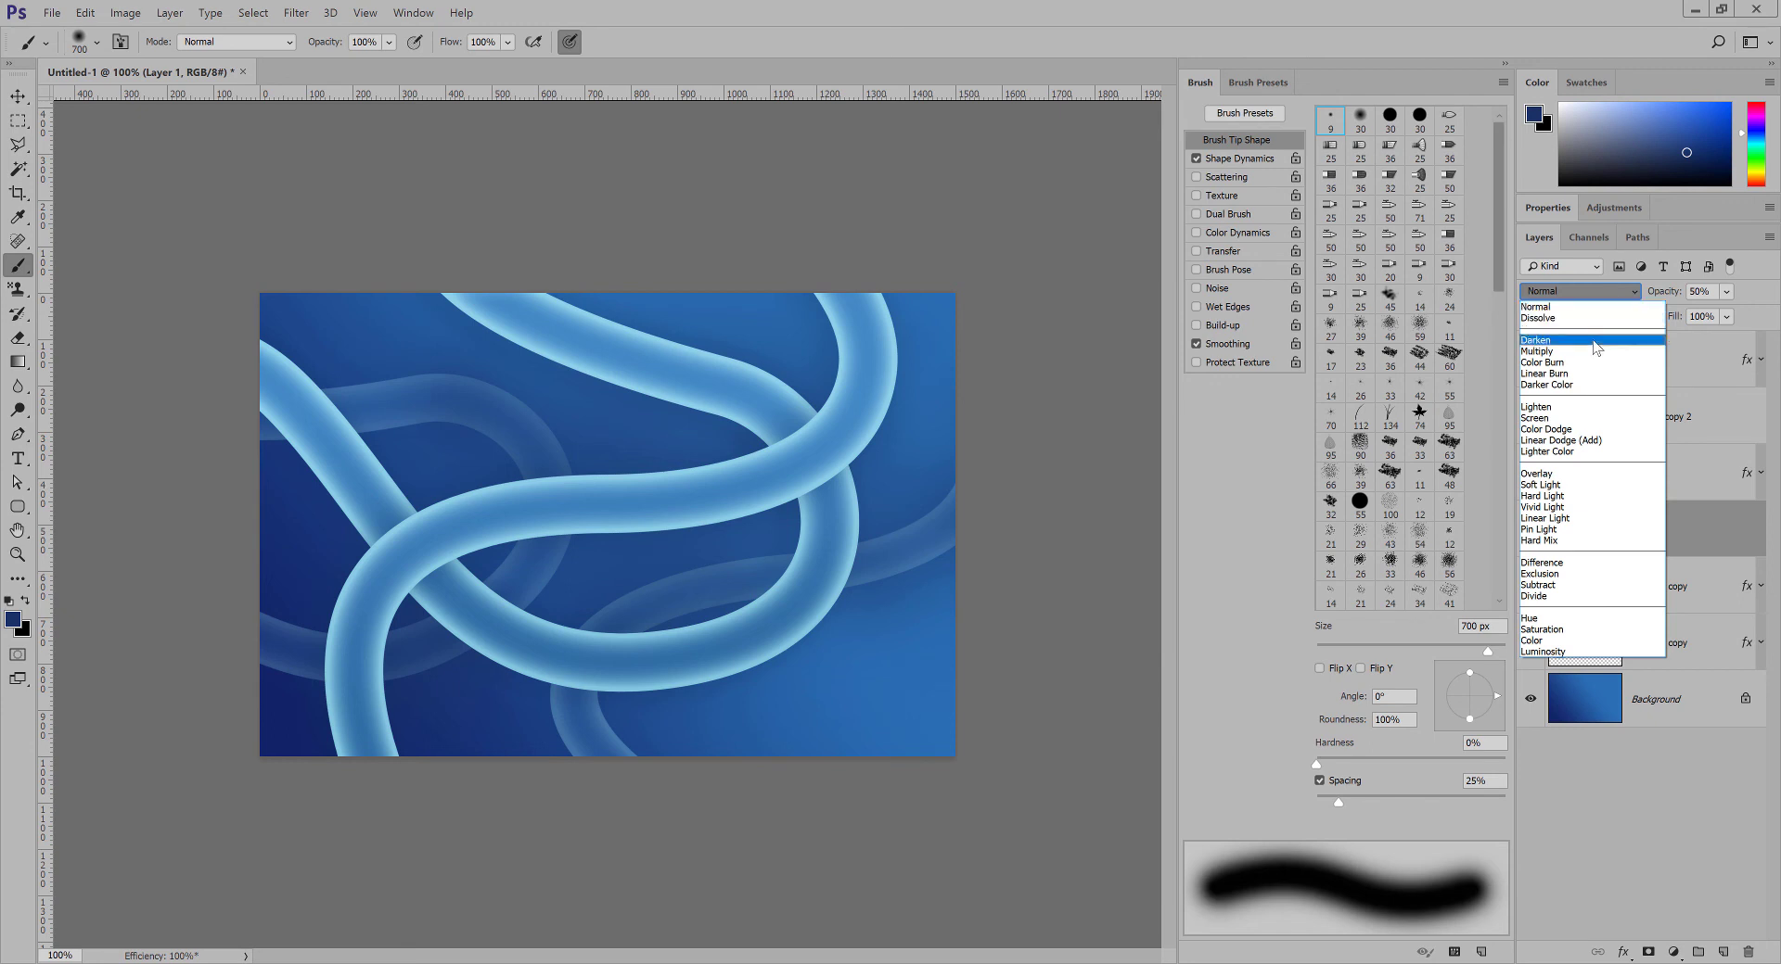
{"action": "left_click", "coordinate": [1596, 343]}
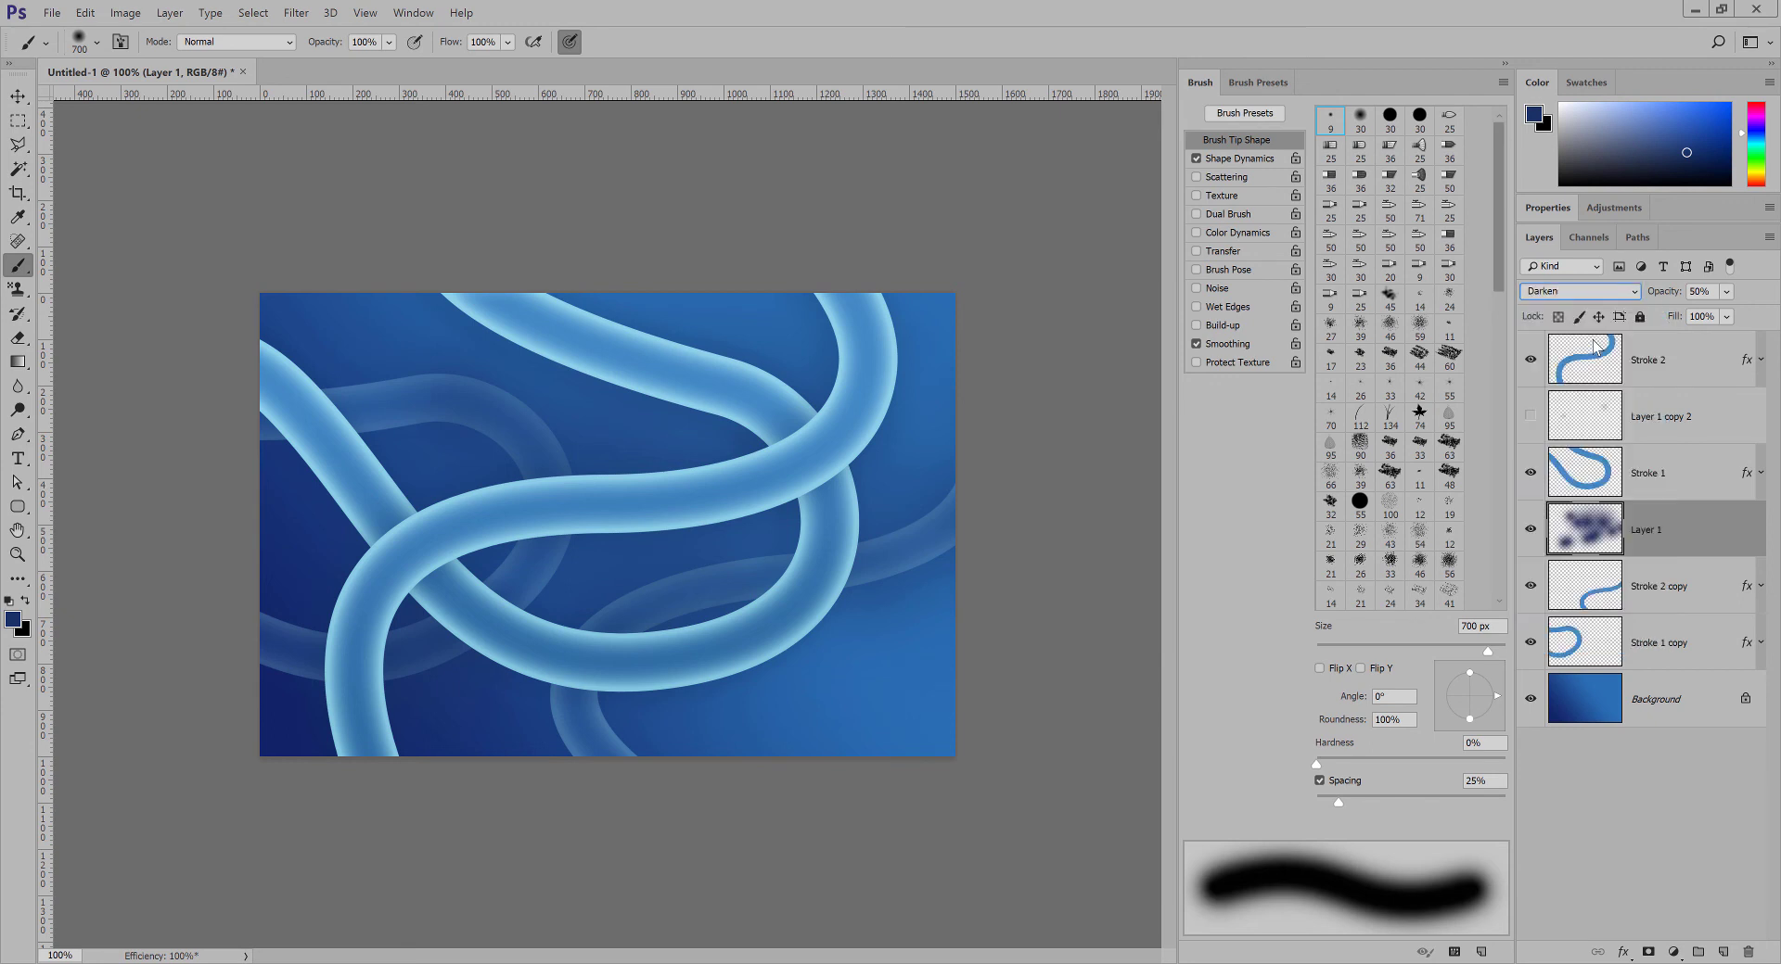
{"action": "left_click", "coordinate": [1592, 291]}
{"action": "left_click", "coordinate": [1592, 291]}
{"action": "key", "text": "Down"}
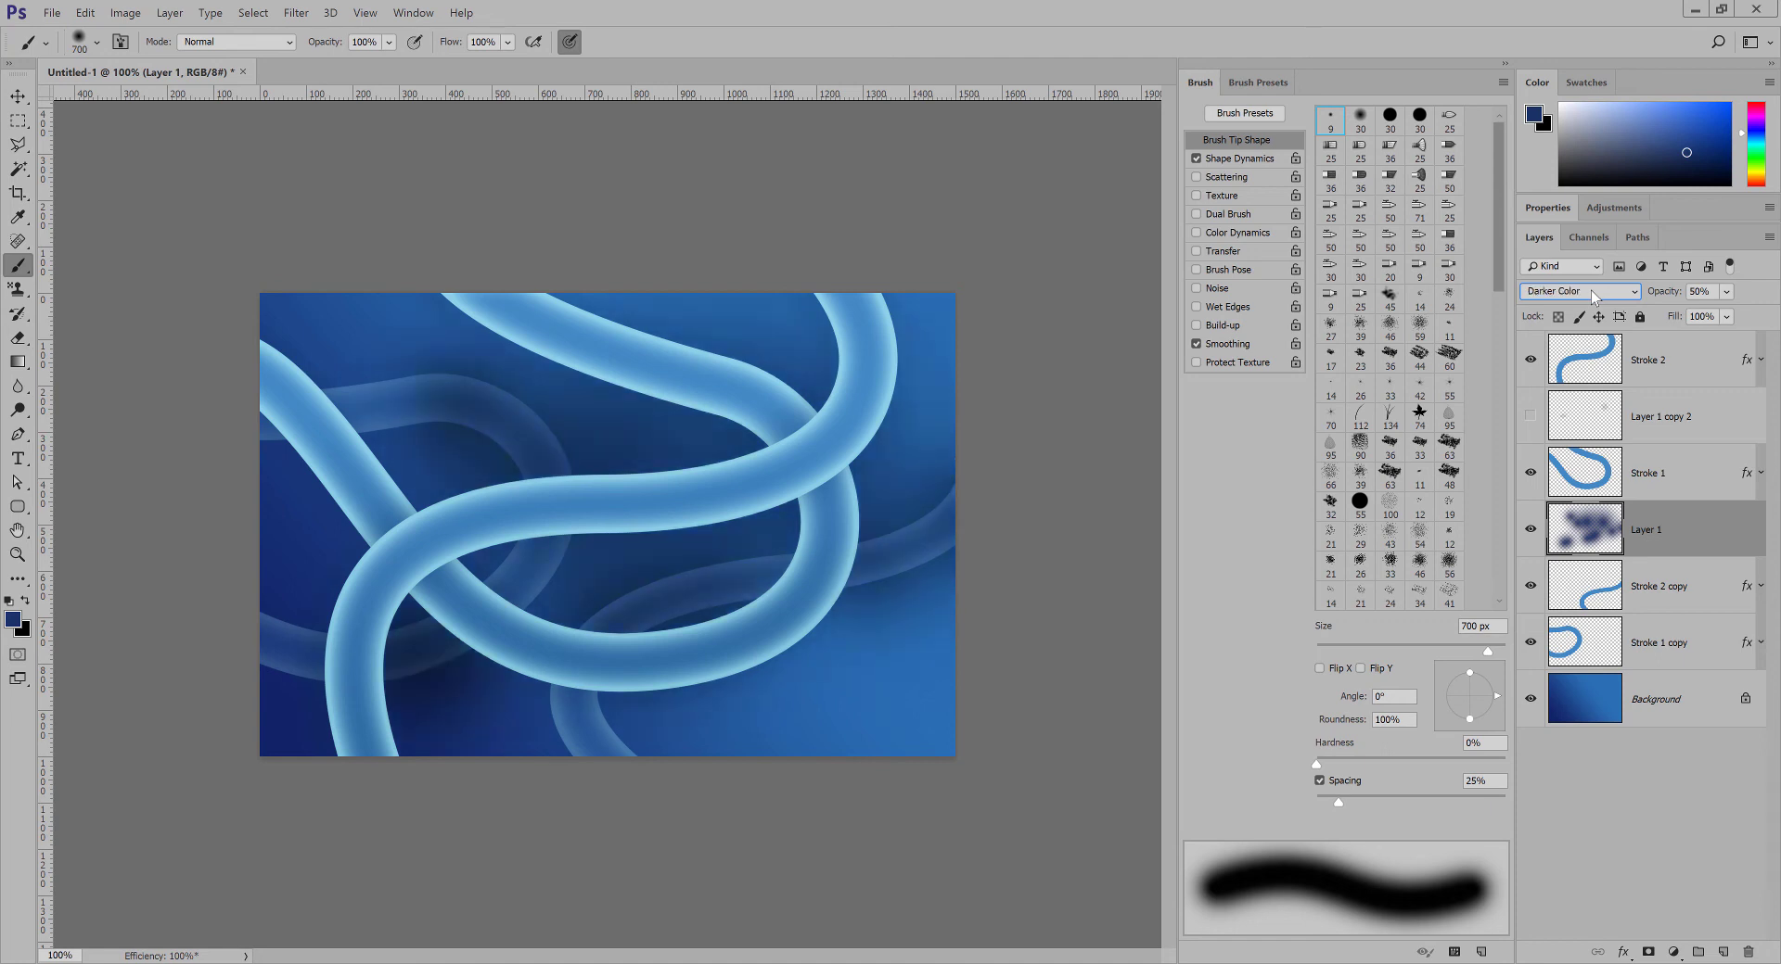
{"action": "key", "text": "Down"}
{"action": "key", "text": "Down"}
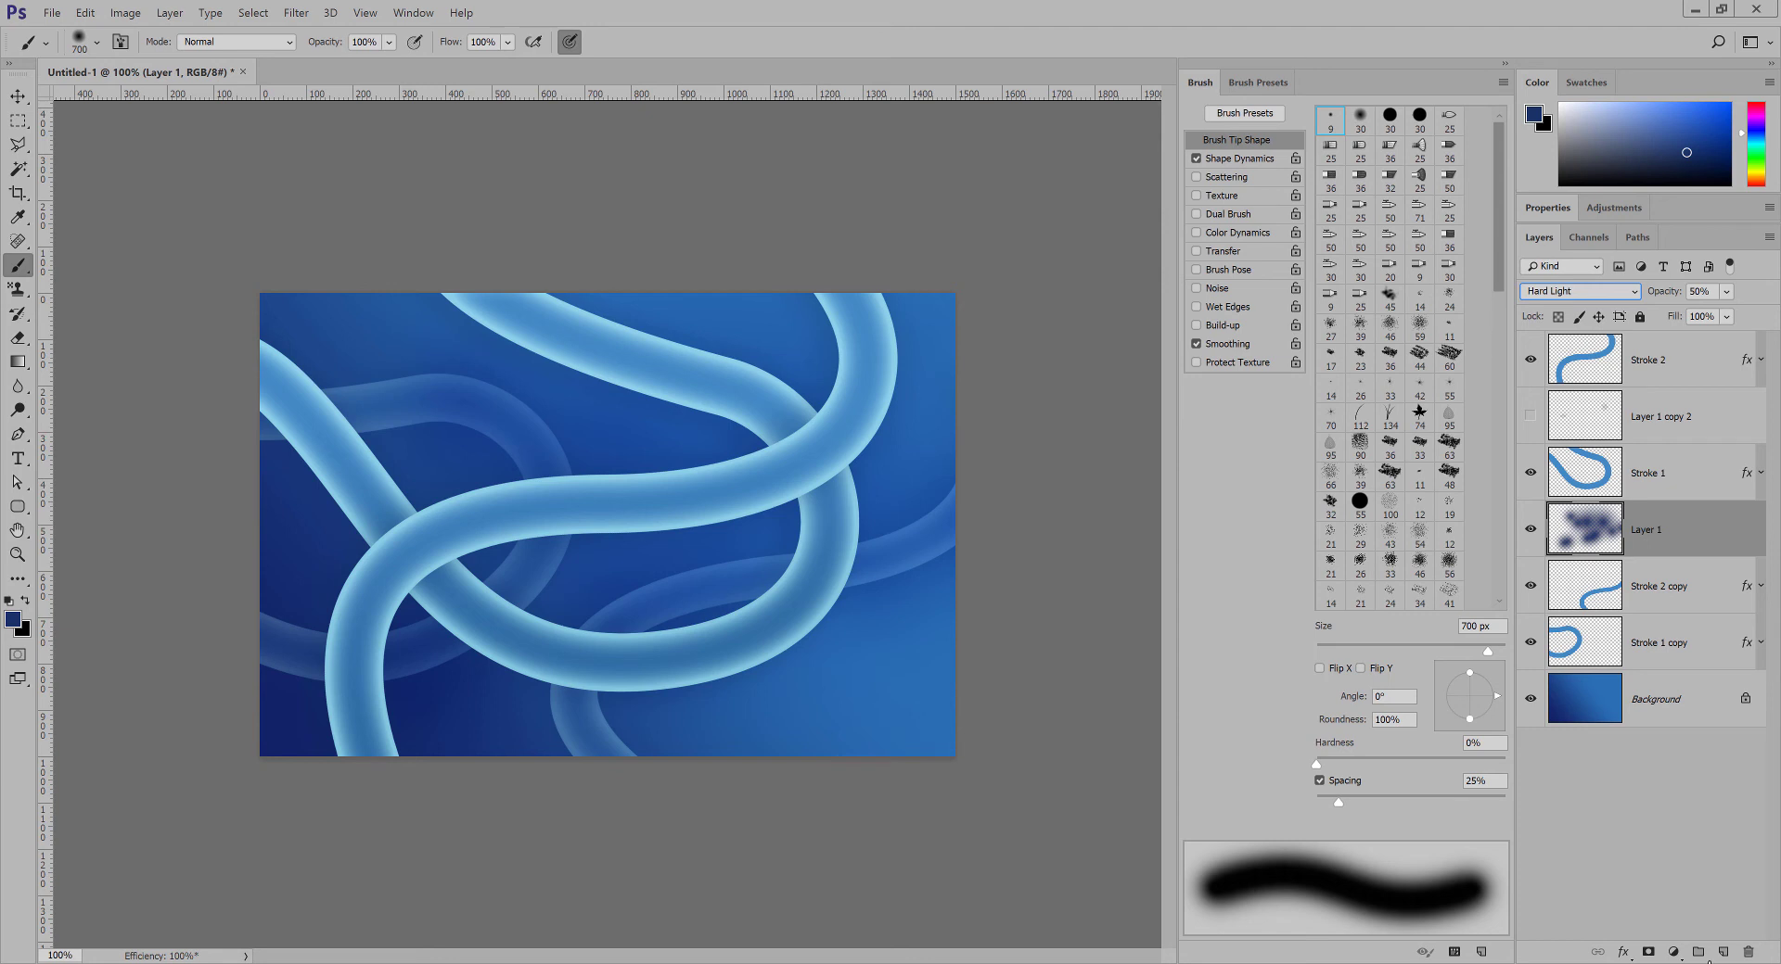
Add a new layer above Layer 1 and paint soft dark blue over the canvas's upper-right corner with the 700 px brush.
{"action": "left_click", "coordinate": [1722, 952]}
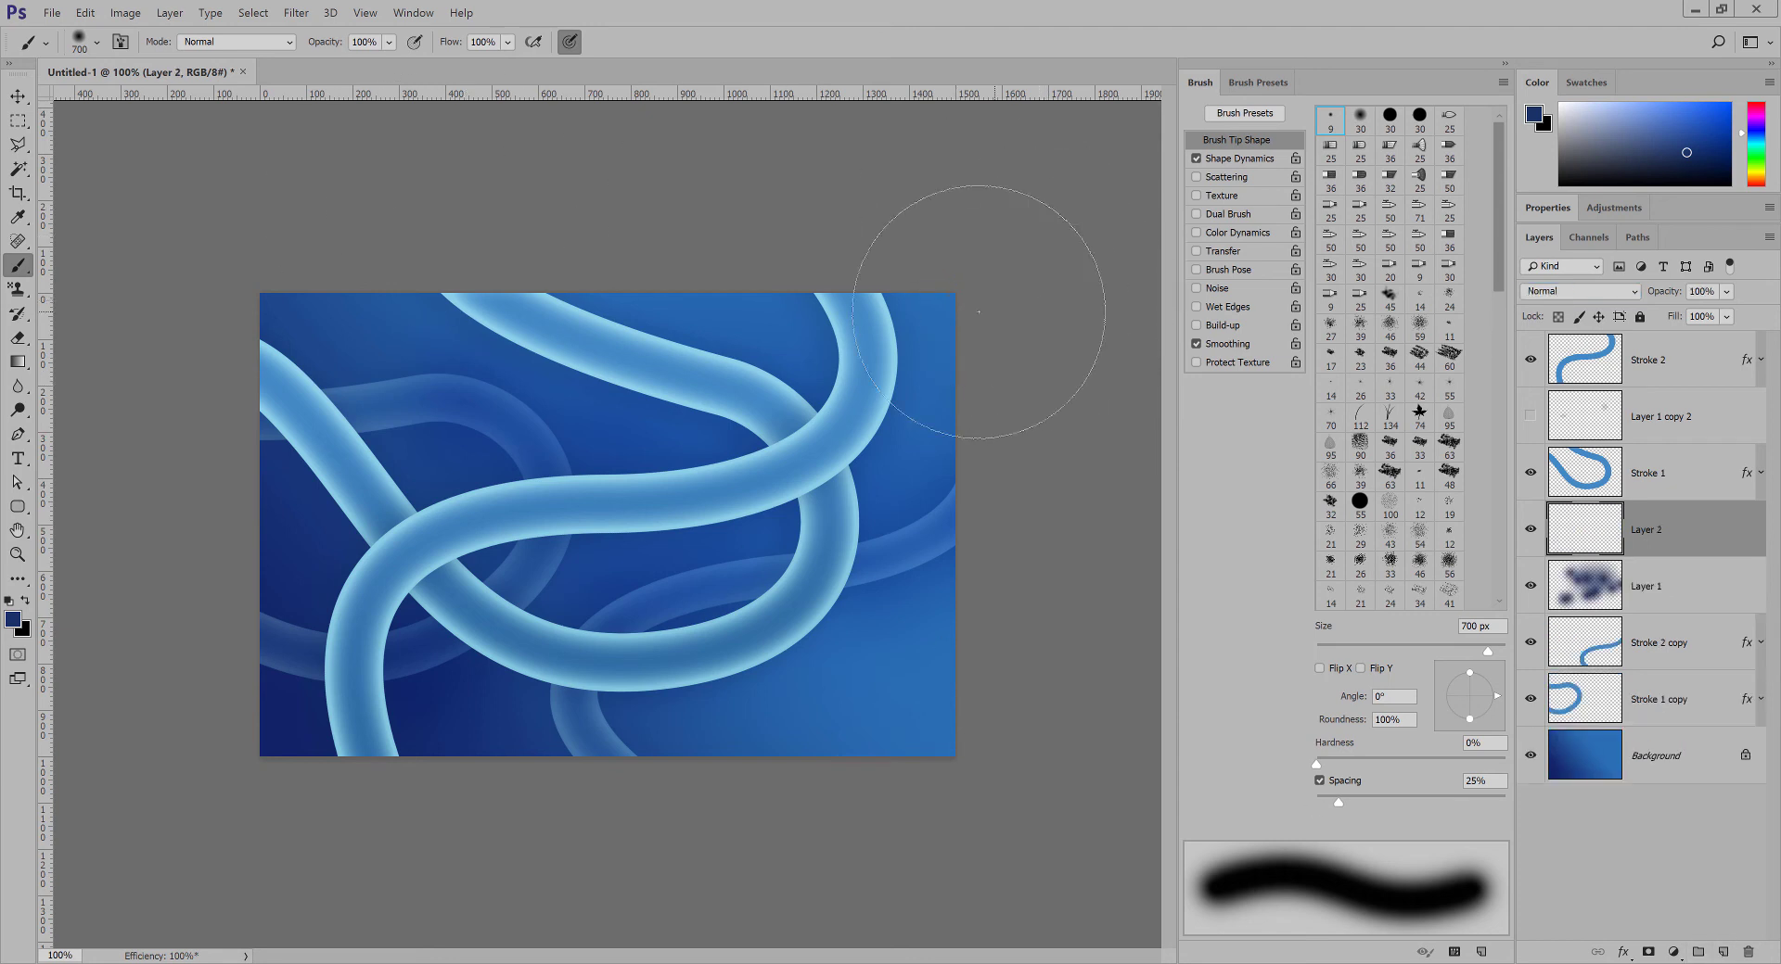
{"action": "left_click", "coordinate": [927, 326]}
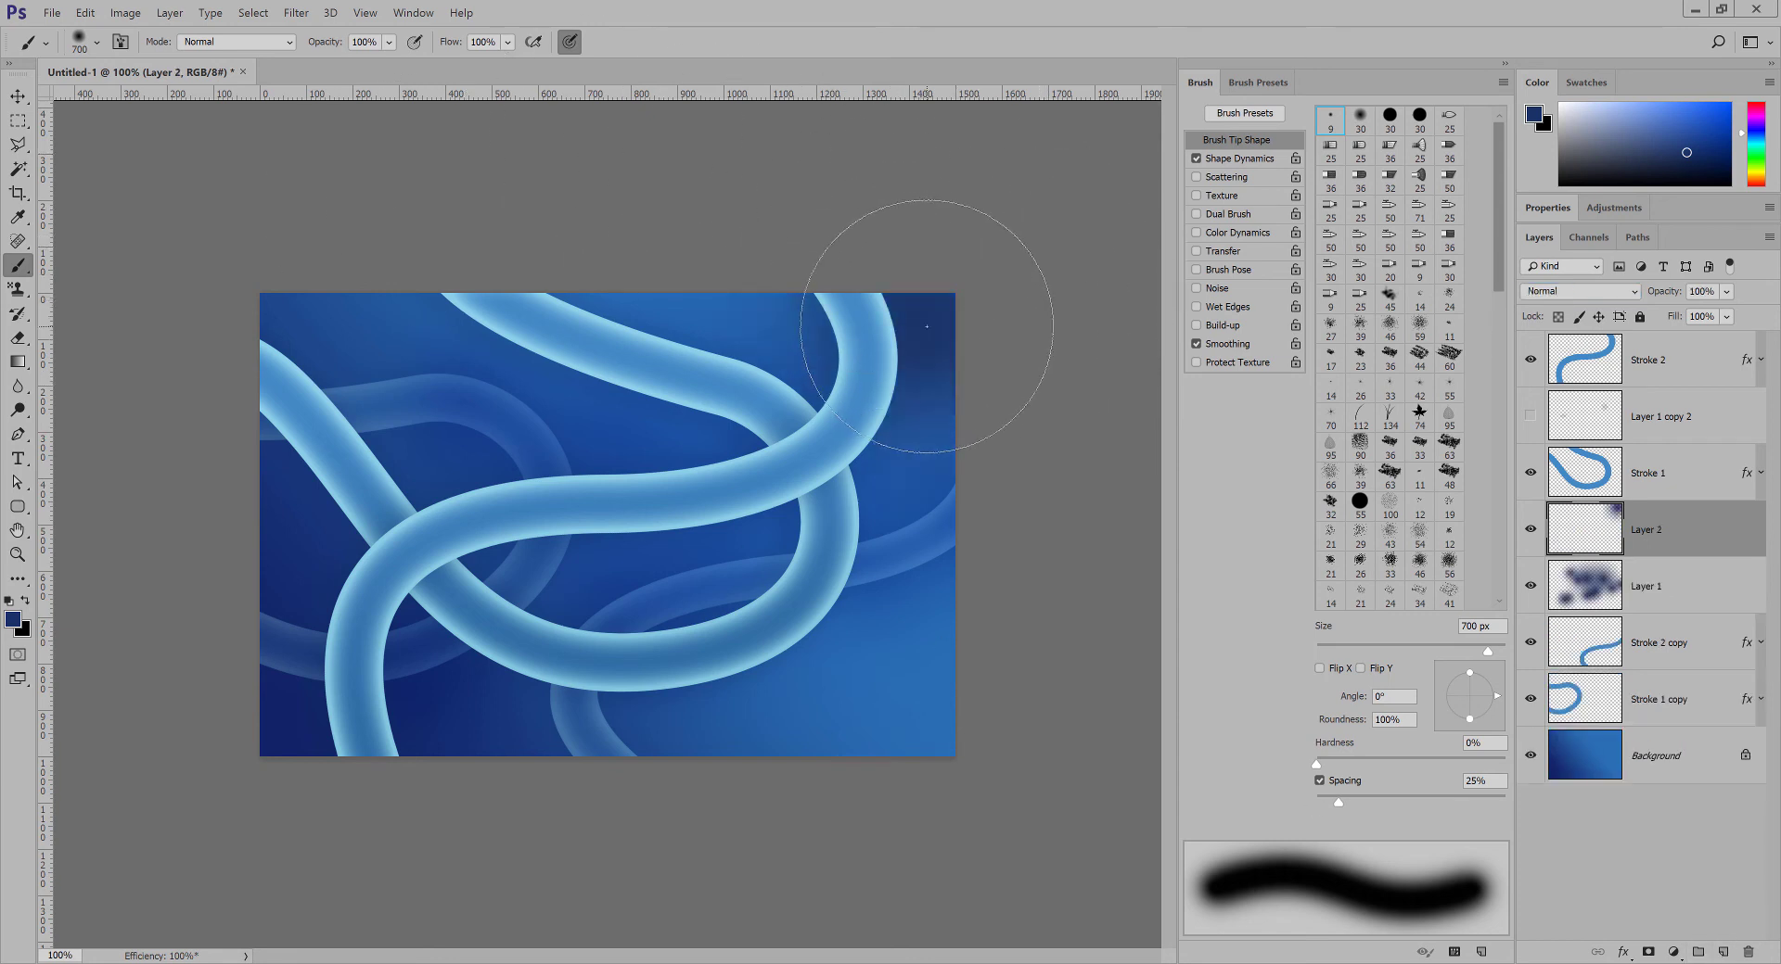
{"action": "left_click_drag", "start_coordinate": [922, 335], "coordinate": [847, 325]}
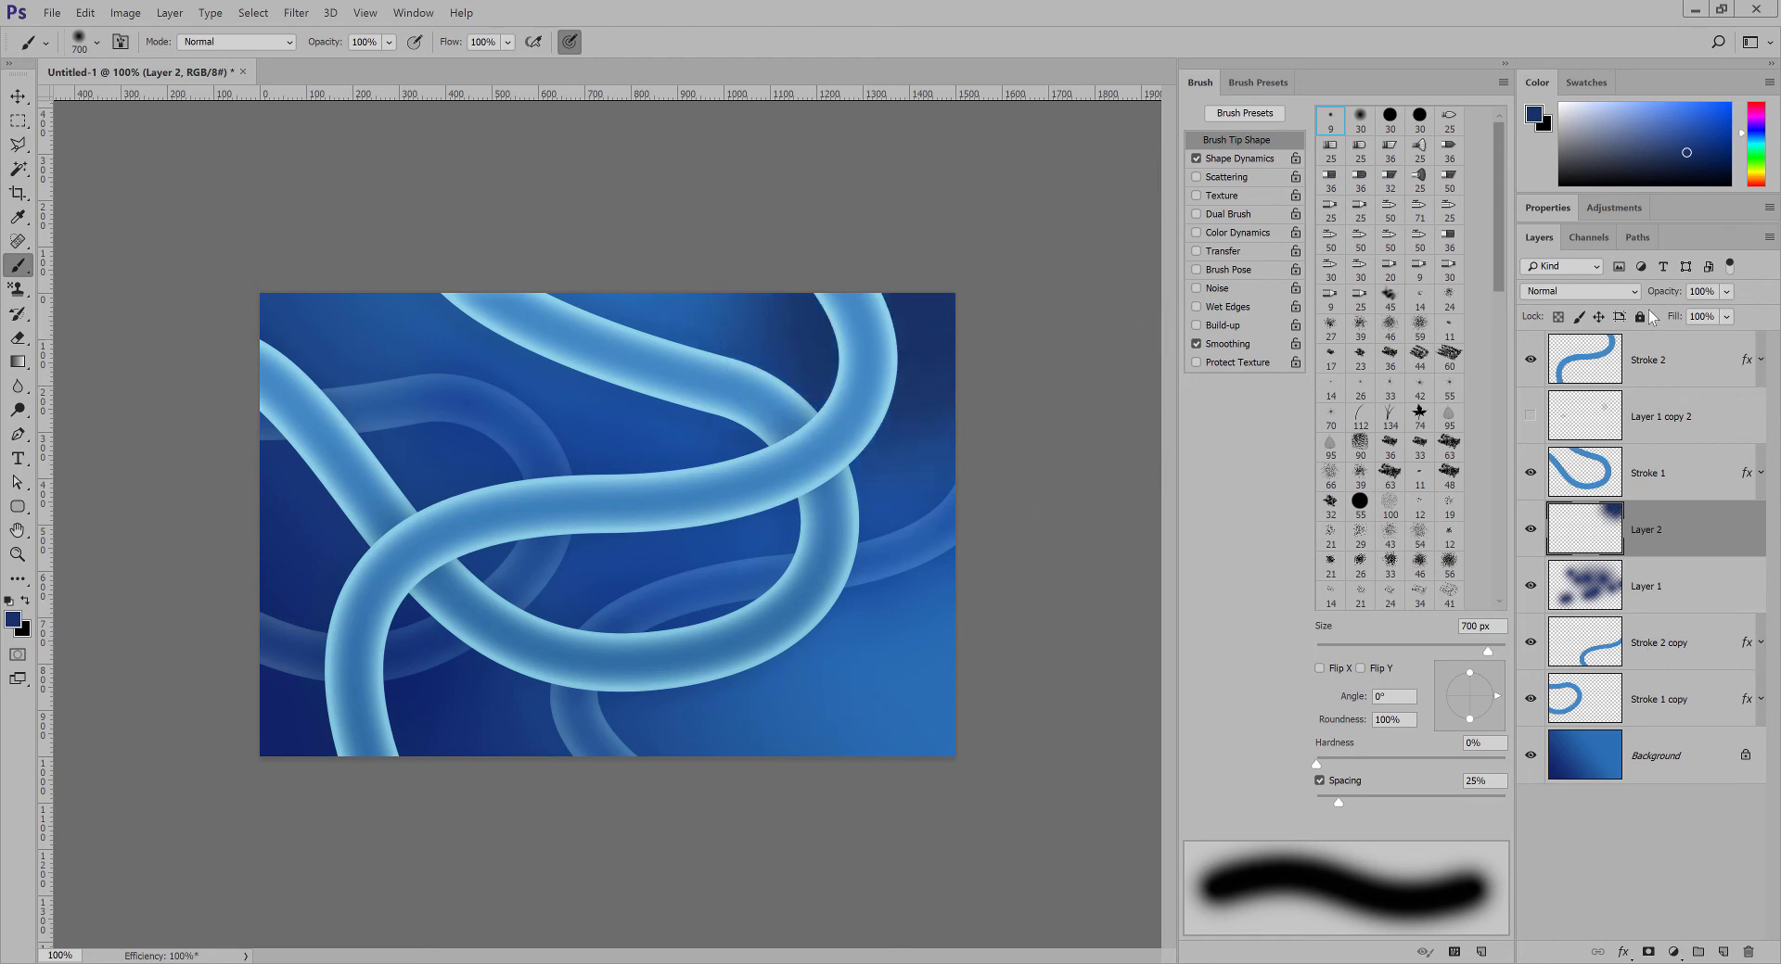
Set Layer 2 to Color Dodge at 41% opacity and move it above Stroke 2 at the top of the layer stack.
{"action": "left_click", "coordinate": [1609, 292]}
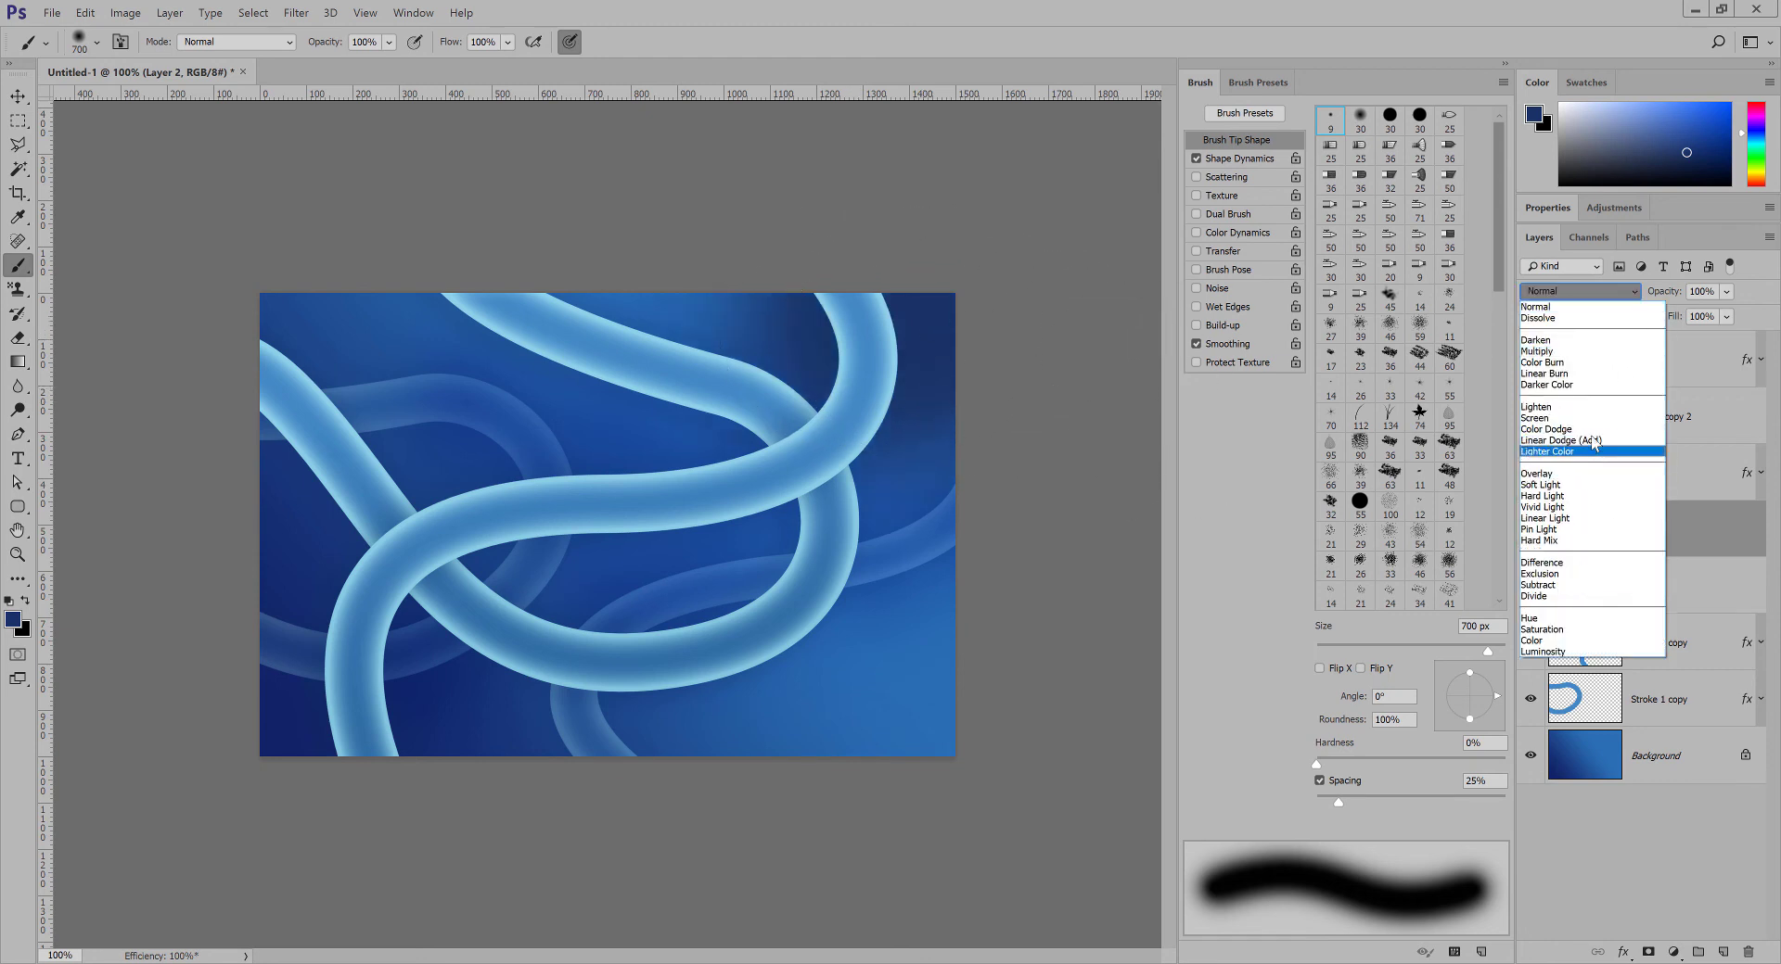
{"action": "left_click", "coordinate": [1587, 430]}
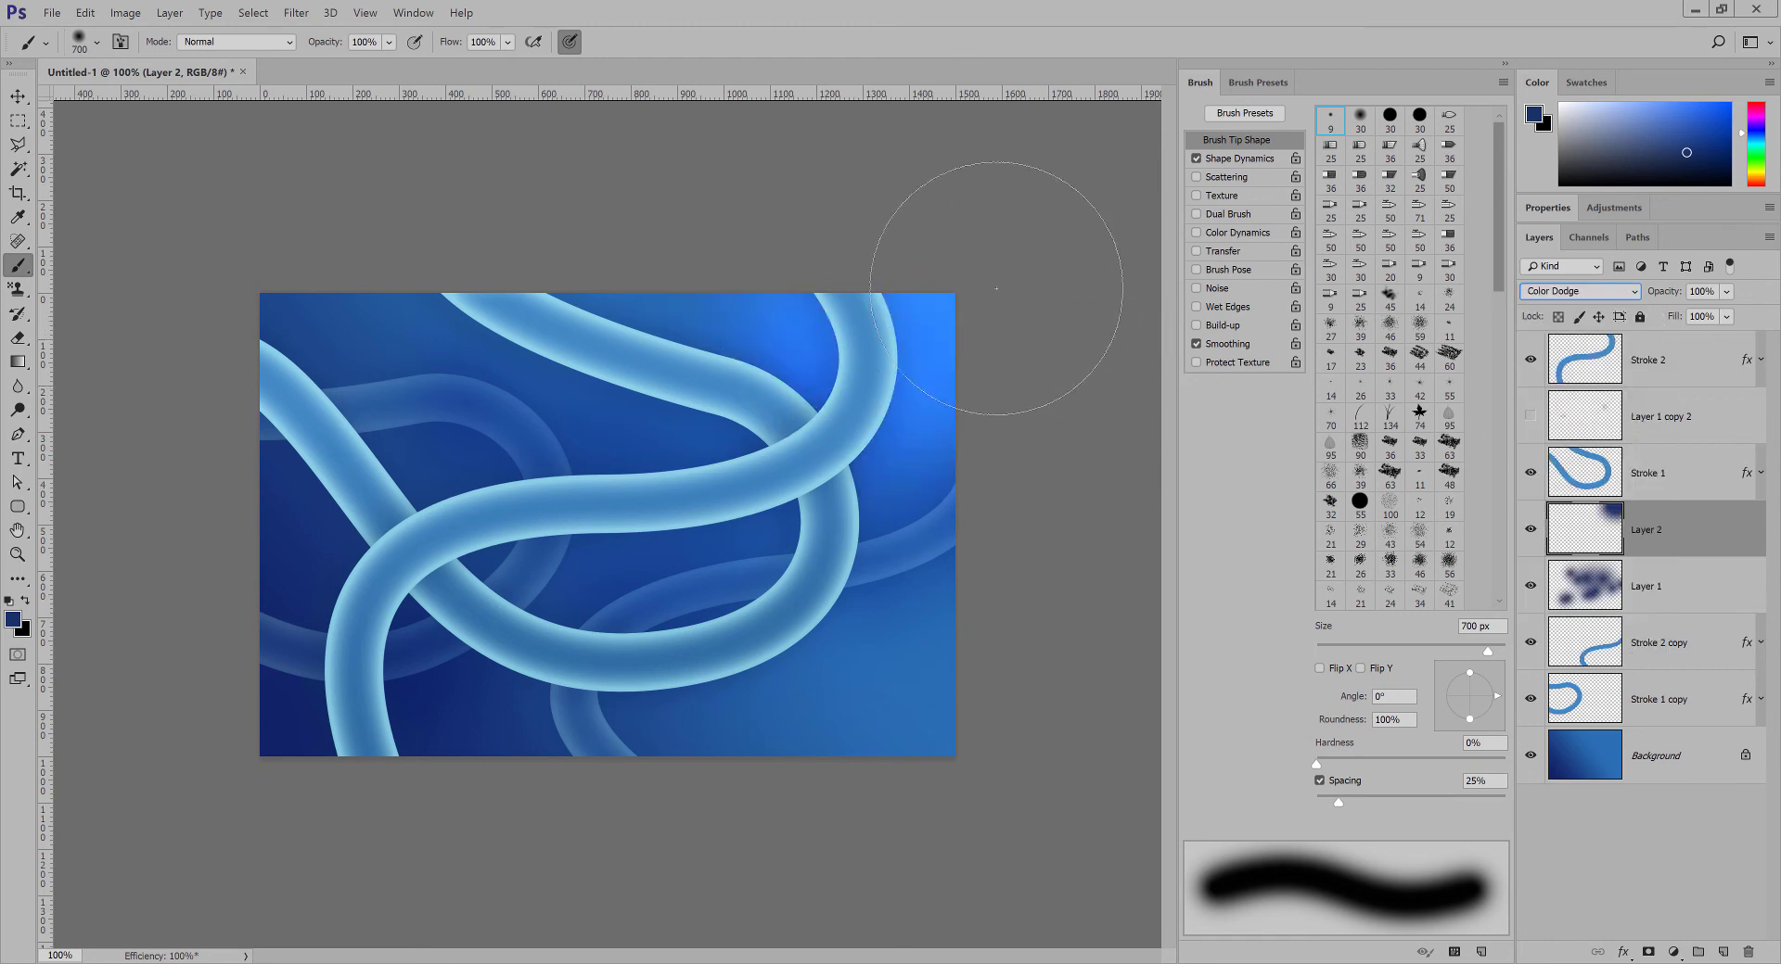
{"action": "left_click", "coordinate": [1726, 291]}
{"action": "left_click_drag", "start_coordinate": [1729, 314], "coordinate": [1697, 317]}
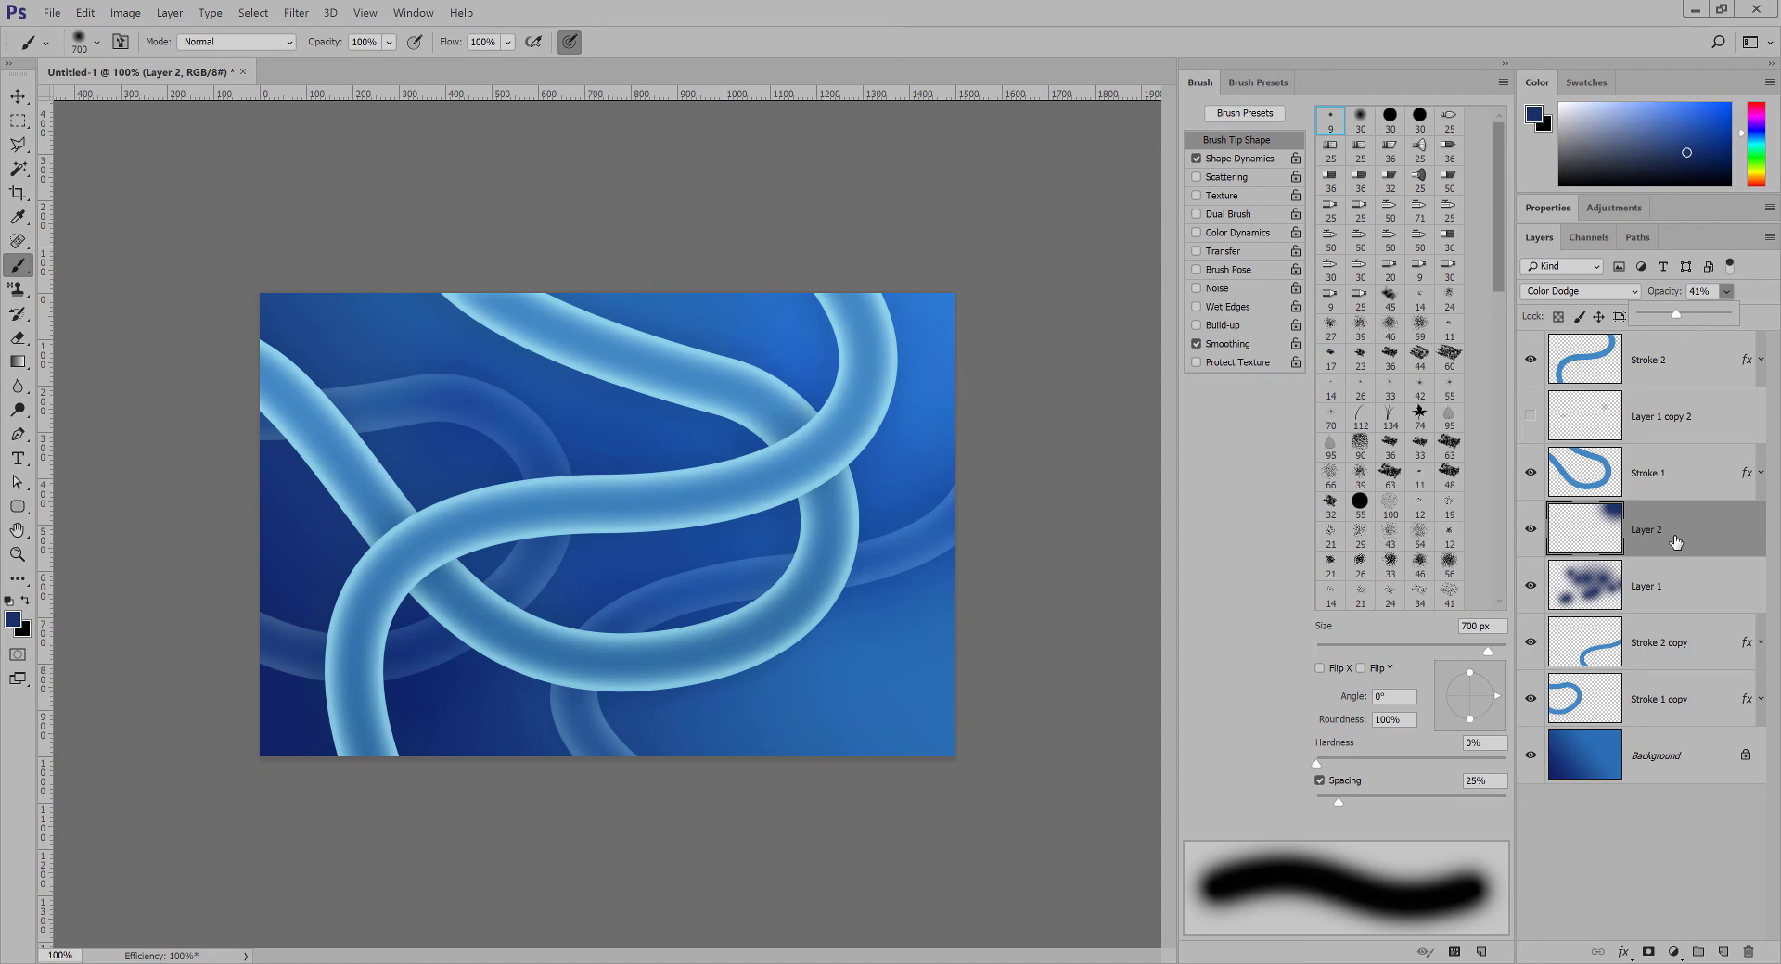
{"action": "left_click_drag", "start_coordinate": [1674, 537], "coordinate": [1653, 340]}
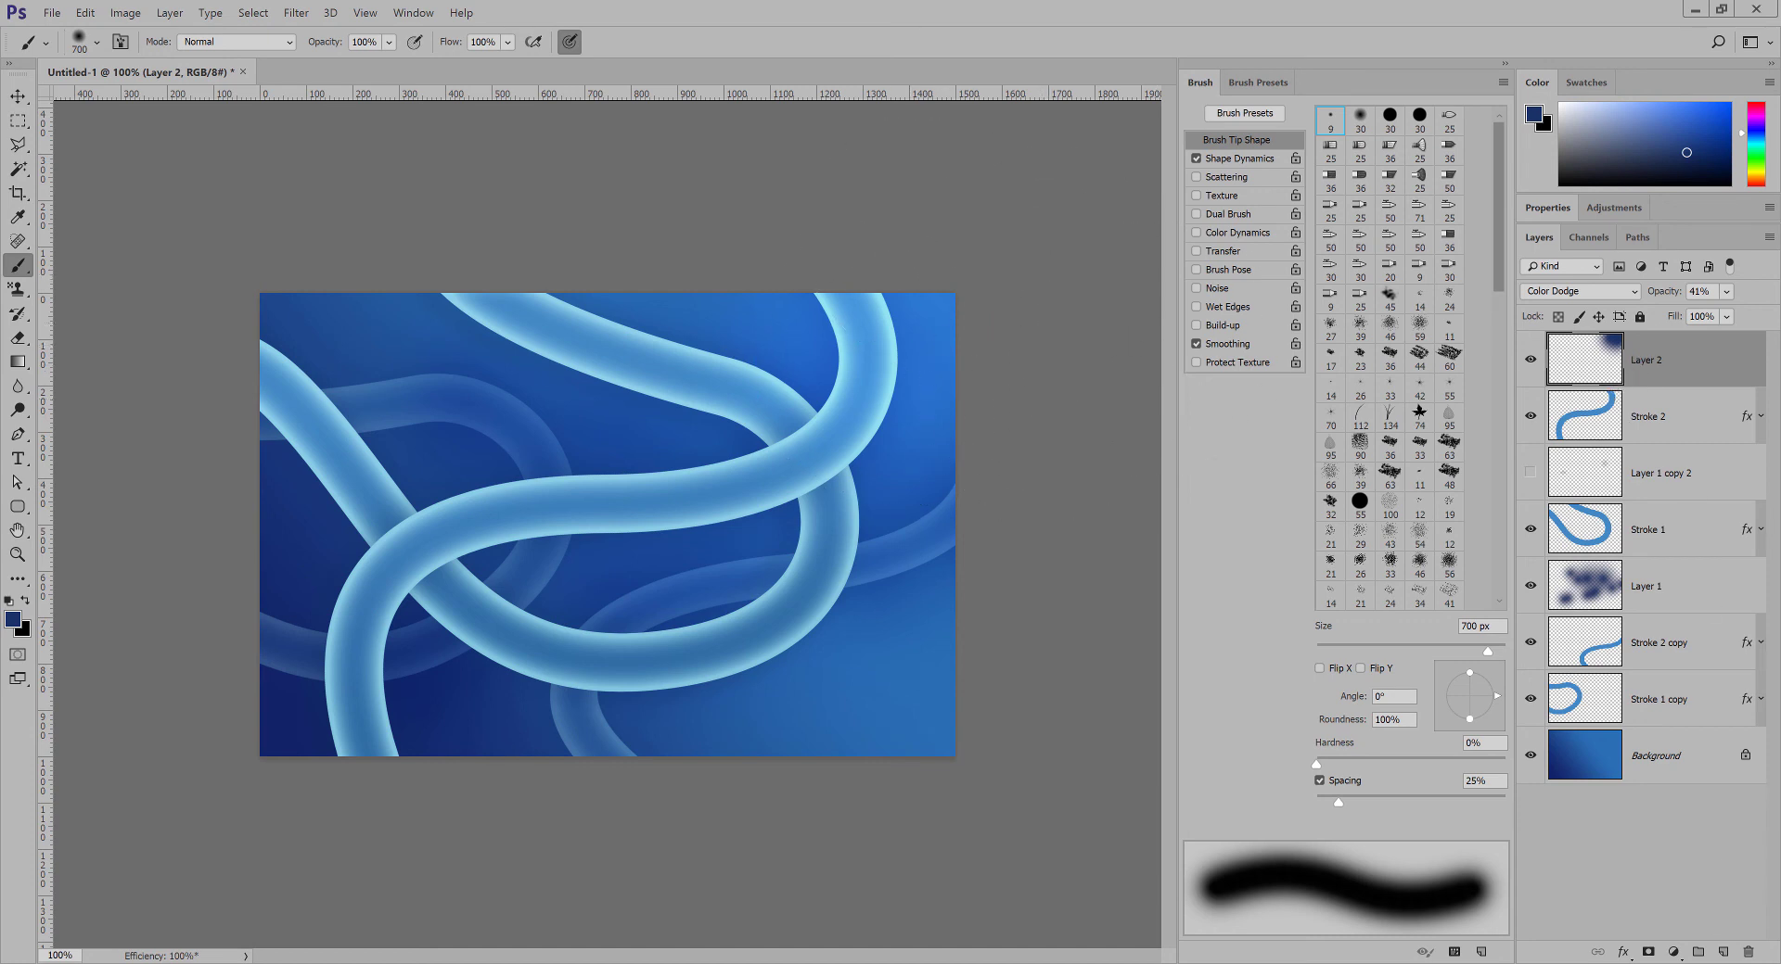
Add a layer above Layer 2, paint a soft dark blue stroke across the lower canvas, and set it to Color Dodge at 18% opacity.
{"action": "left_click", "coordinate": [1723, 953]}
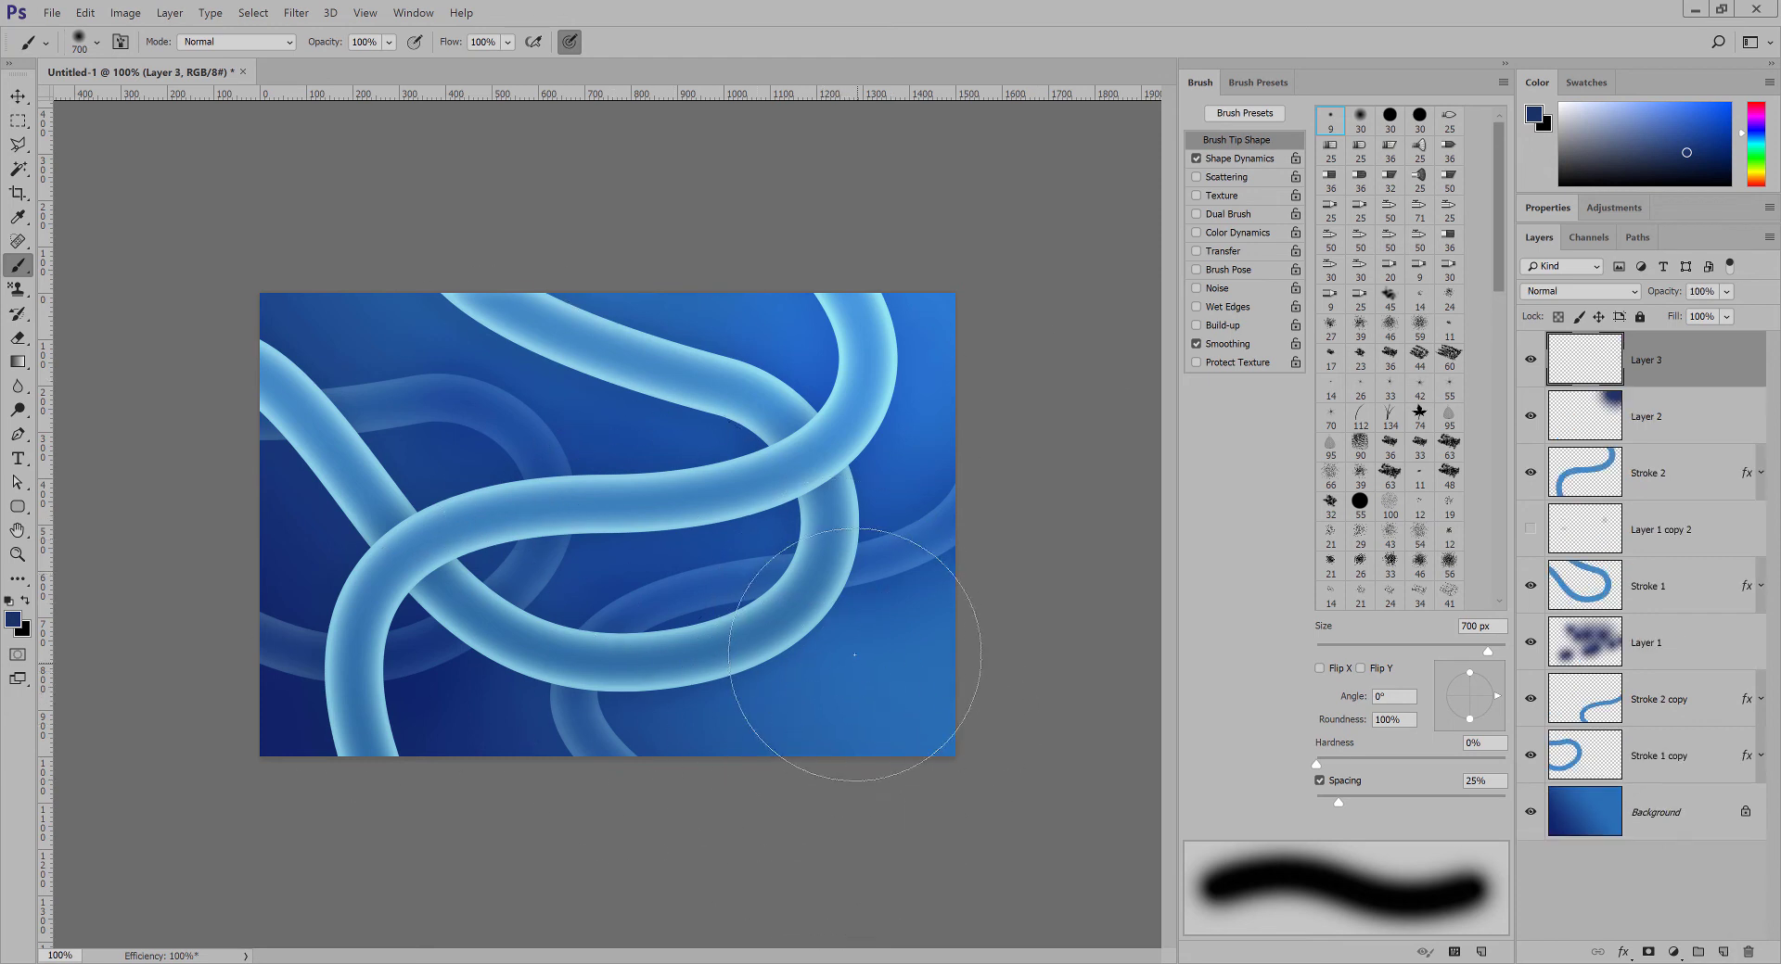
{"action": "mouse_move", "coordinate": [733, 734]}
{"action": "left_mouse_down"}
{"action": "mouse_move", "coordinate": [588, 807]}
{"action": "mouse_move", "coordinate": [459, 803]}
{"action": "left_mouse_up"}
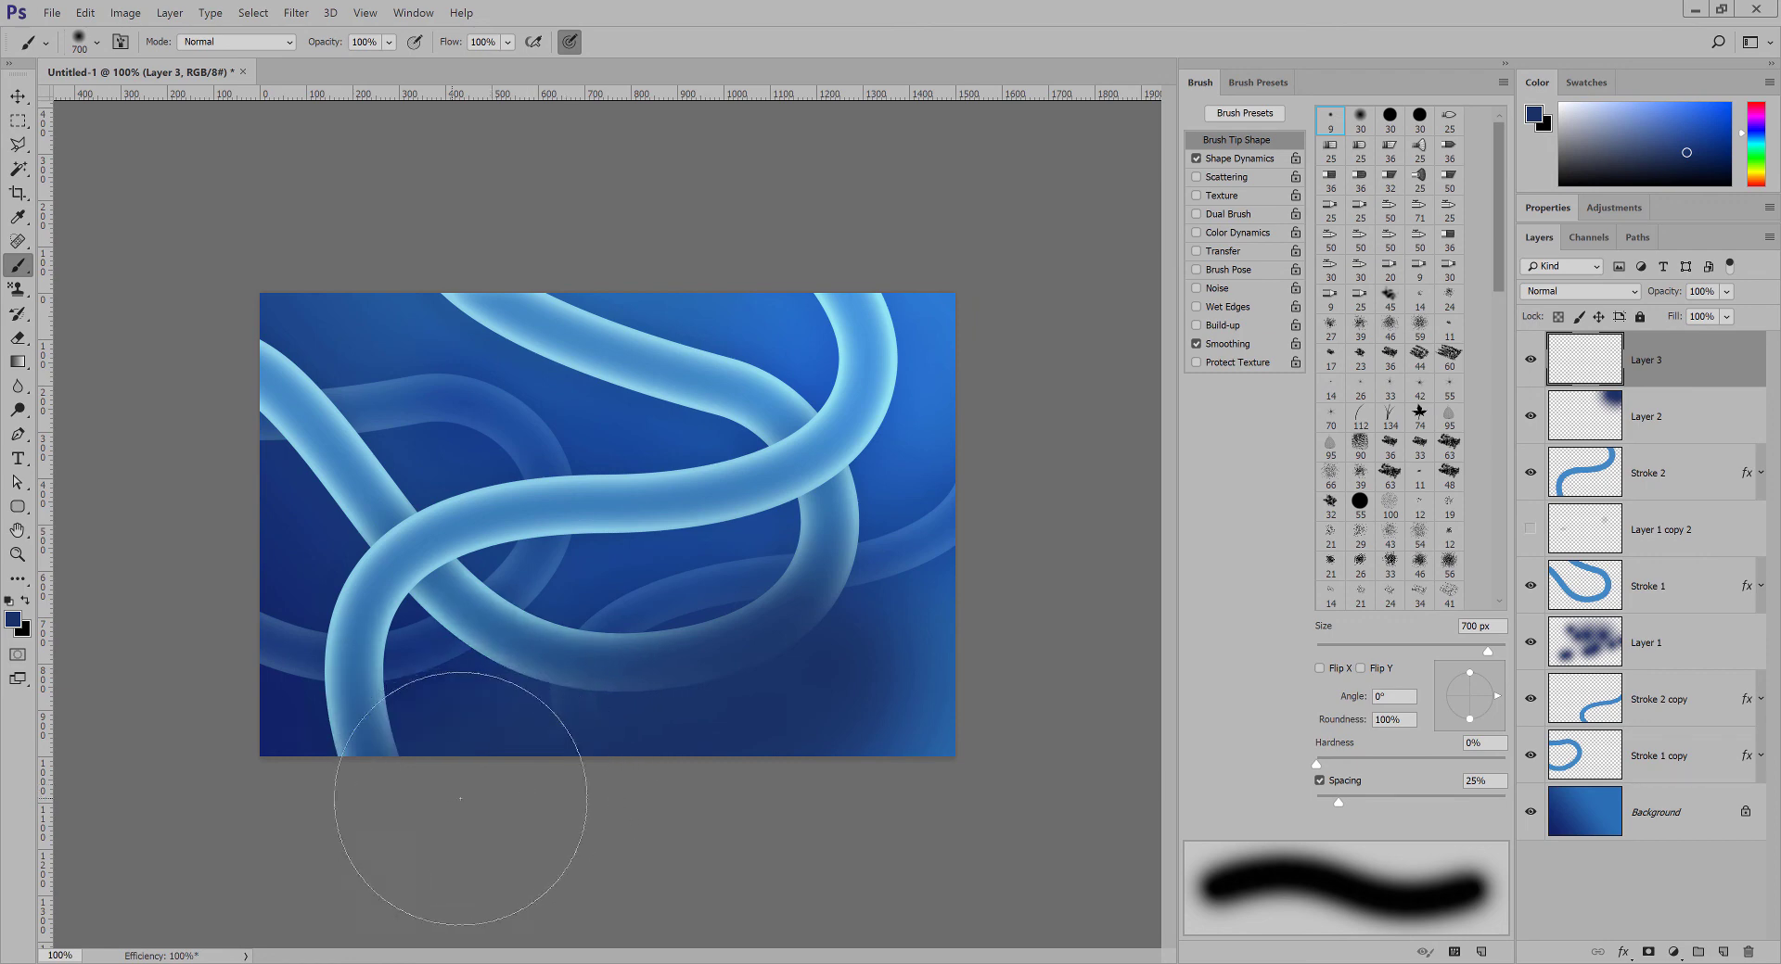
{"action": "left_click", "coordinate": [1588, 294]}
{"action": "left_click", "coordinate": [1546, 429]}
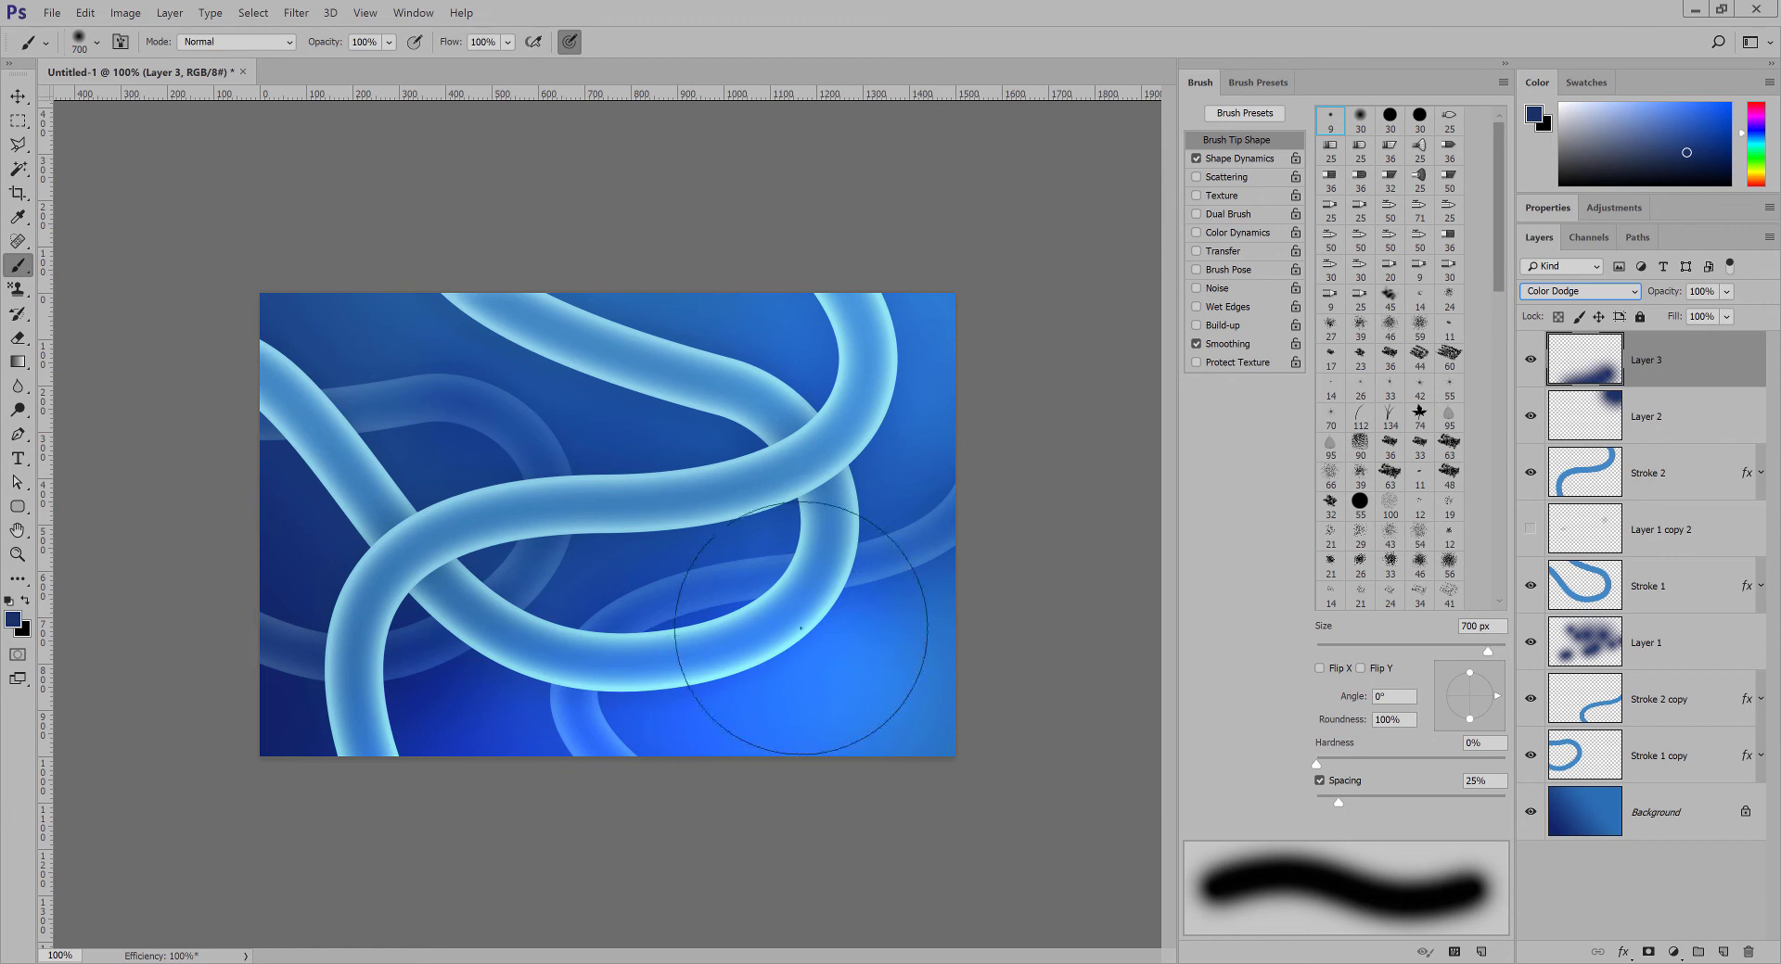
{"action": "left_click", "coordinate": [1724, 293]}
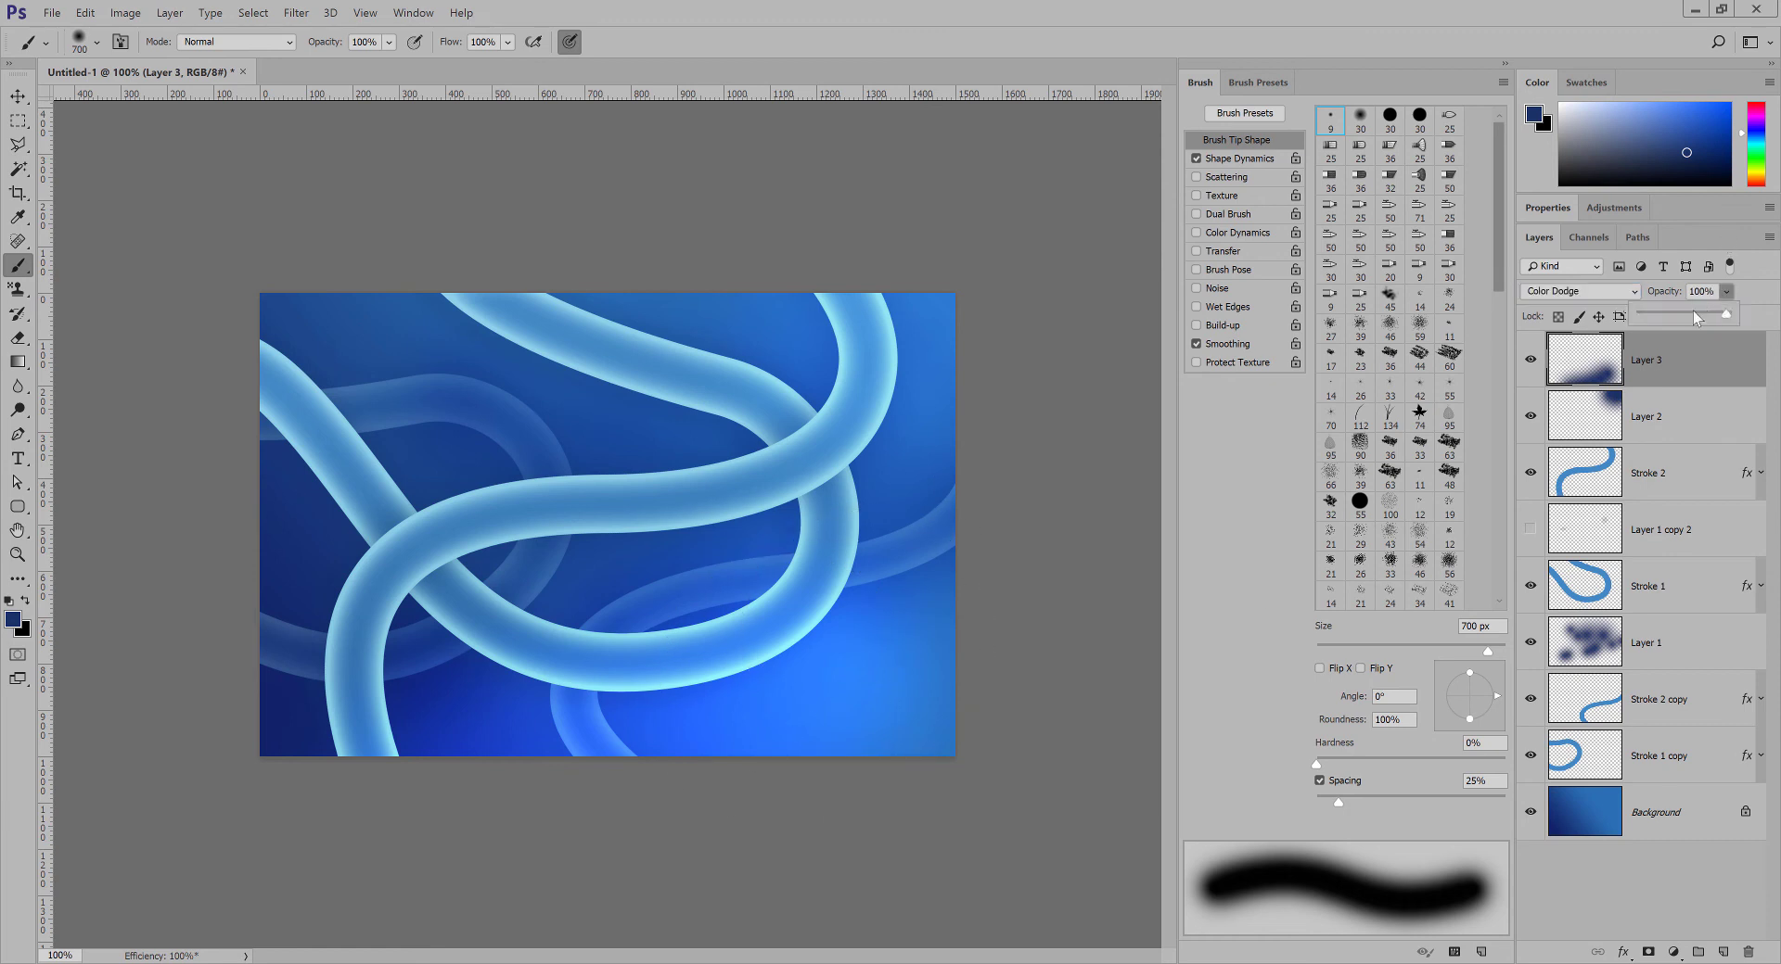
{"action": "left_click", "coordinate": [1683, 314]}
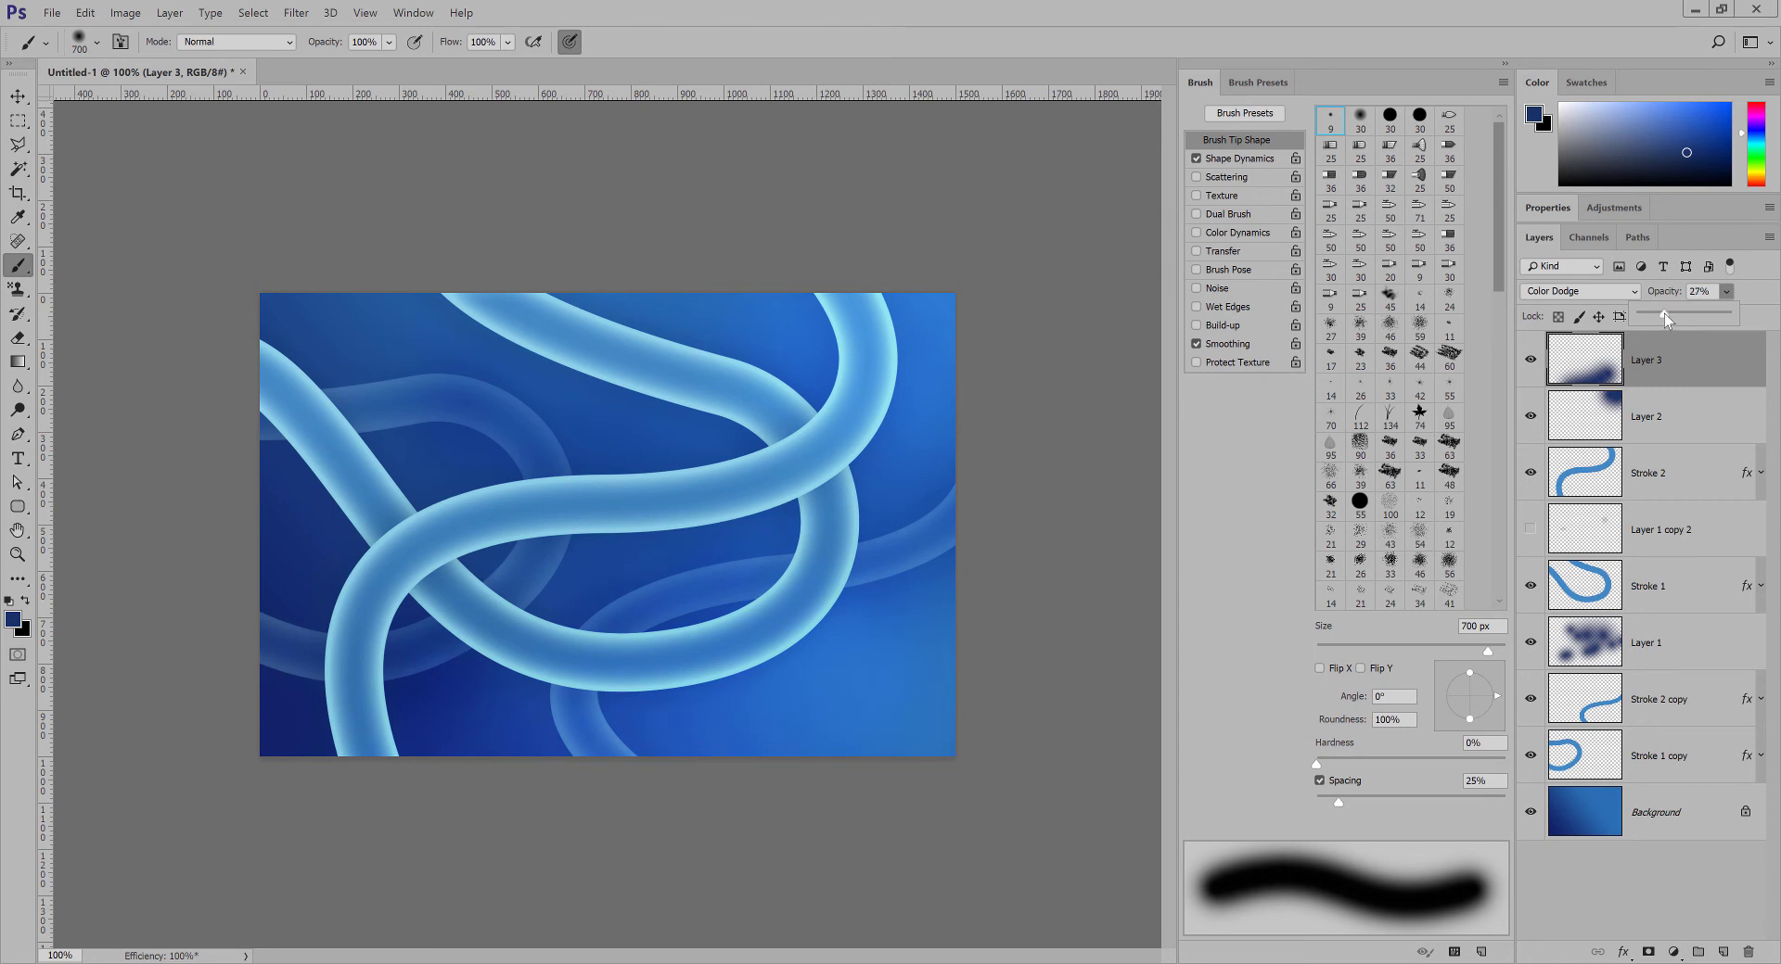
Move the painted glow on Layer 3 away from the lower-right area and raise the layer's opacity to 76%.
{"action": "key", "text": "v"}
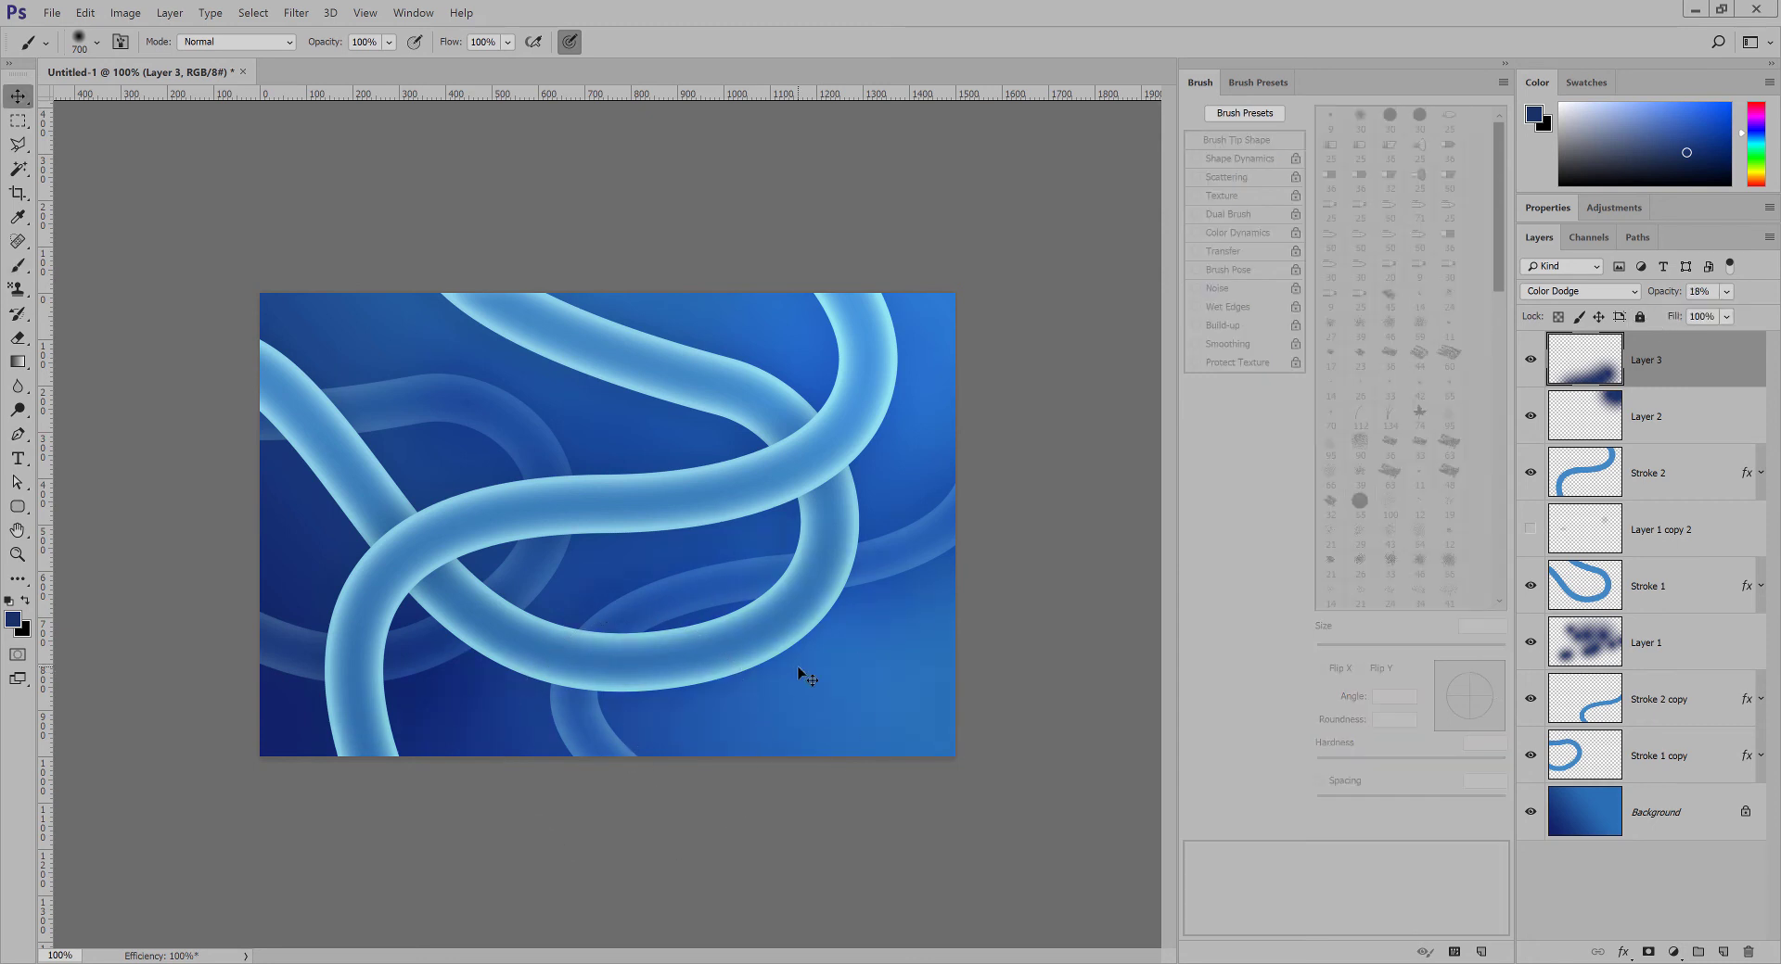
{"action": "left_click_drag", "start_coordinate": [822, 666], "coordinate": [579, 661]}
{"action": "left_click", "coordinate": [1726, 292]}
{"action": "left_click_drag", "start_coordinate": [1720, 319], "coordinate": [1737, 320]}
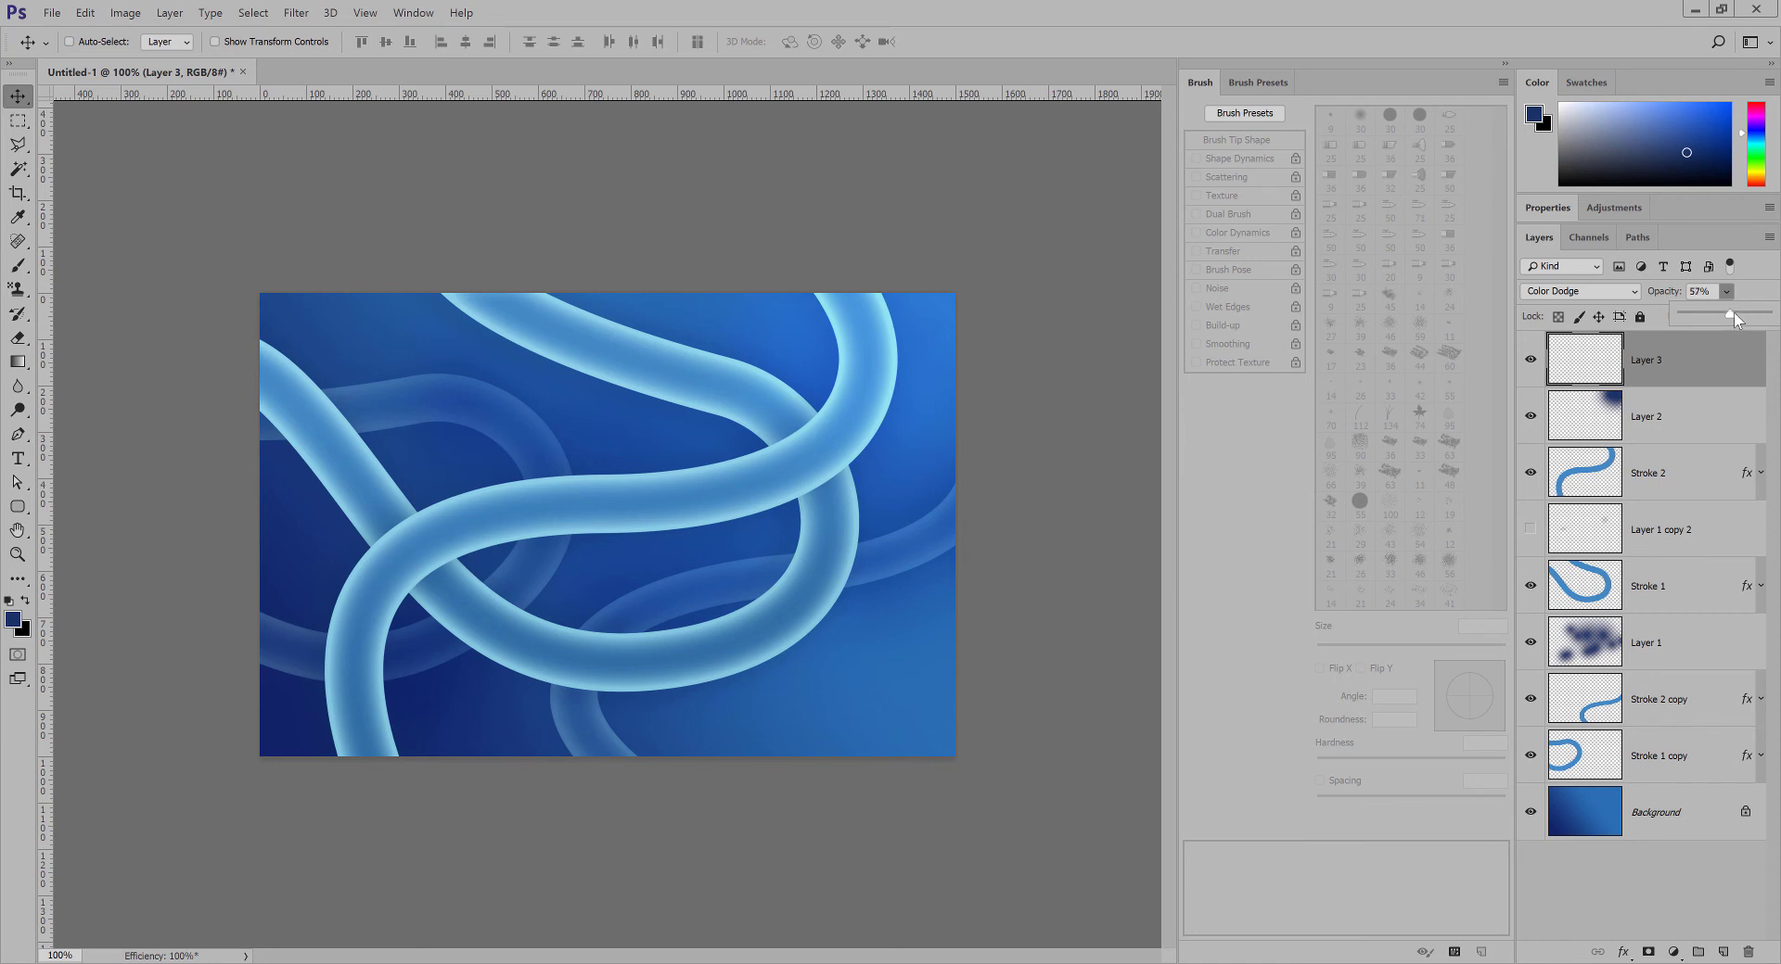
{"action": "left_click", "coordinate": [689, 442]}
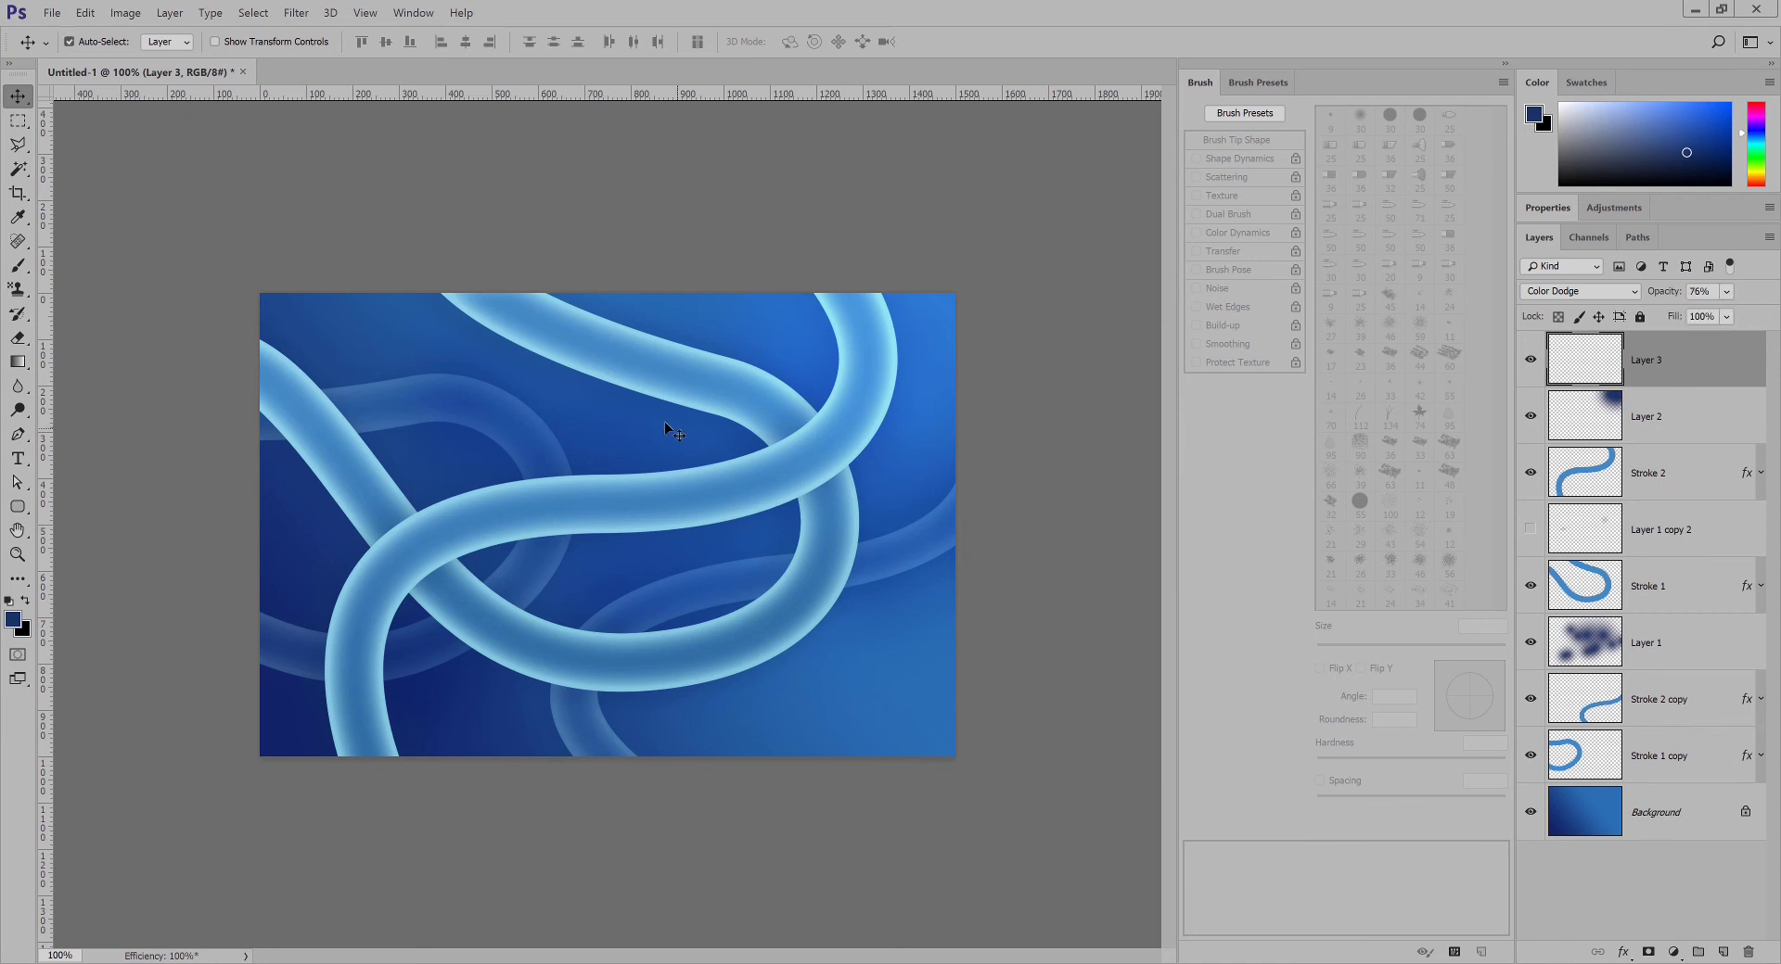
Flip the glow on Layer 3 horizontally and vertically with Free Transform and position it over the canvas's upper-left corner.
{"action": "key", "text": "ctrl+t"}
{"action": "key", "text": "Escape"}
{"action": "left_click_drag", "start_coordinate": [480, 231], "coordinate": [536, 607]}
{"action": "left_click_drag", "start_coordinate": [770, 473], "coordinate": [915, 655]}
{"action": "left_click_drag", "start_coordinate": [937, 637], "coordinate": [763, 558]}
{"action": "key", "text": "ctrl+t"}
{"action": "left_click_drag", "start_coordinate": [901, 290], "coordinate": [278, 584]}
{"action": "key", "text": "Return"}
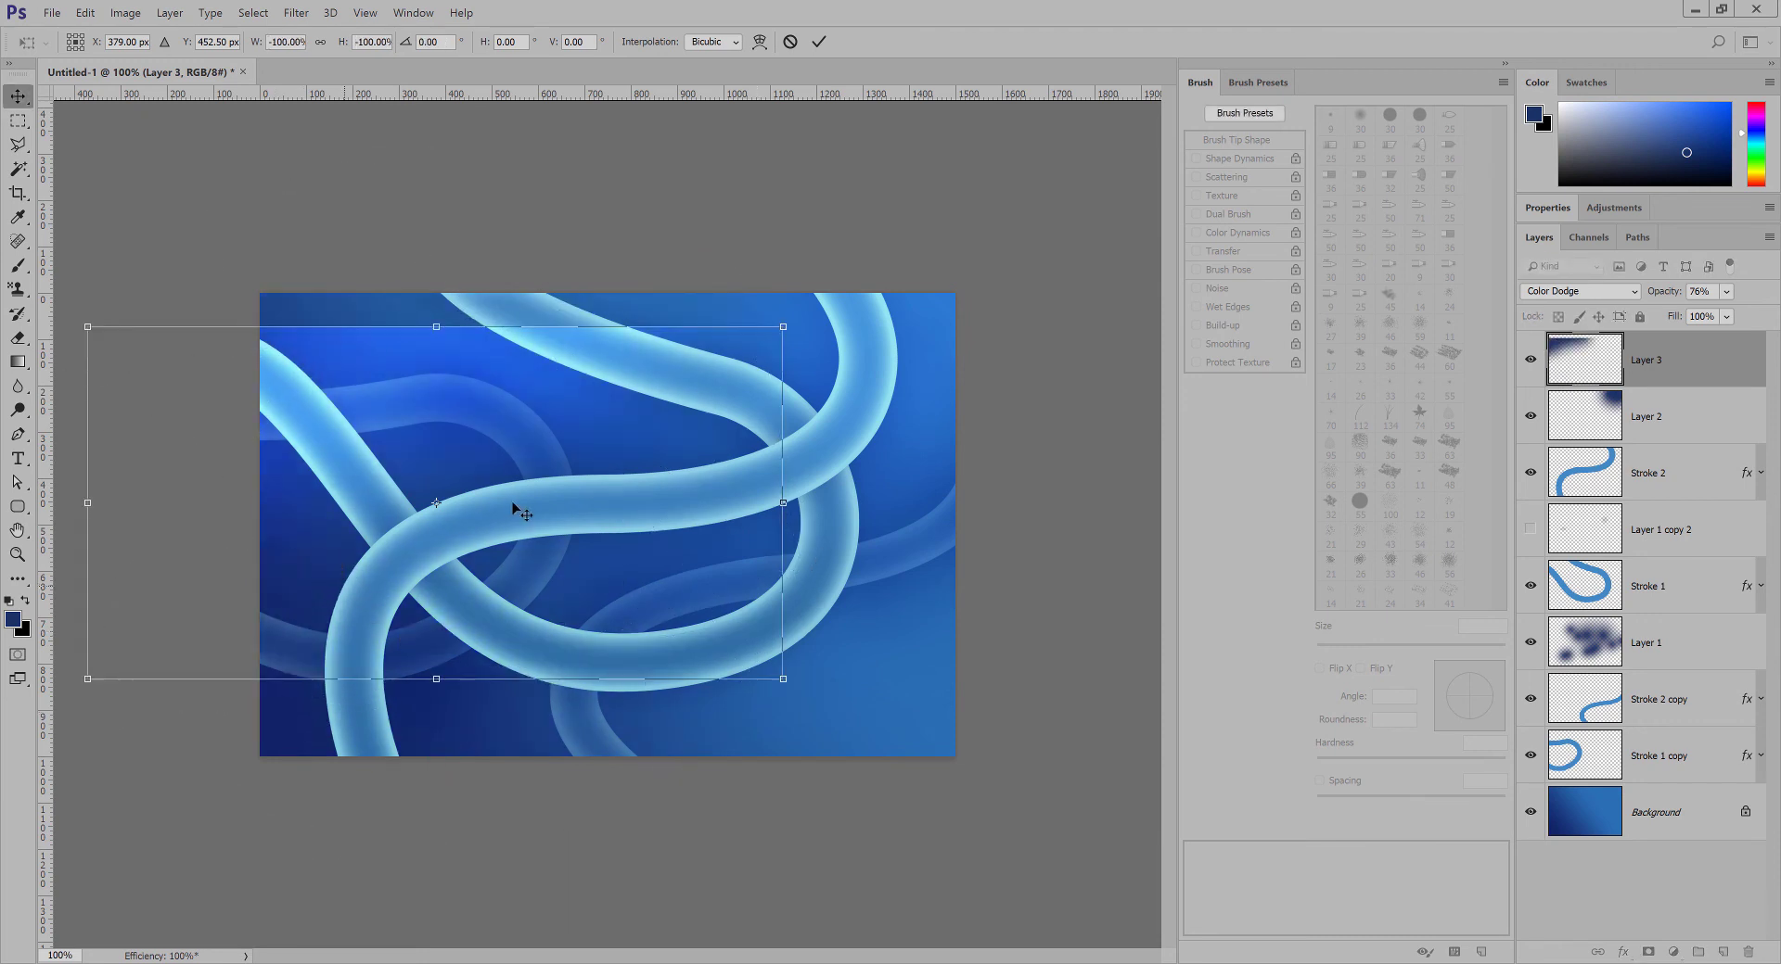
{"action": "left_click_drag", "start_coordinate": [534, 490], "coordinate": [537, 417]}
{"action": "left_click_drag", "start_coordinate": [690, 430], "coordinate": [672, 428]}
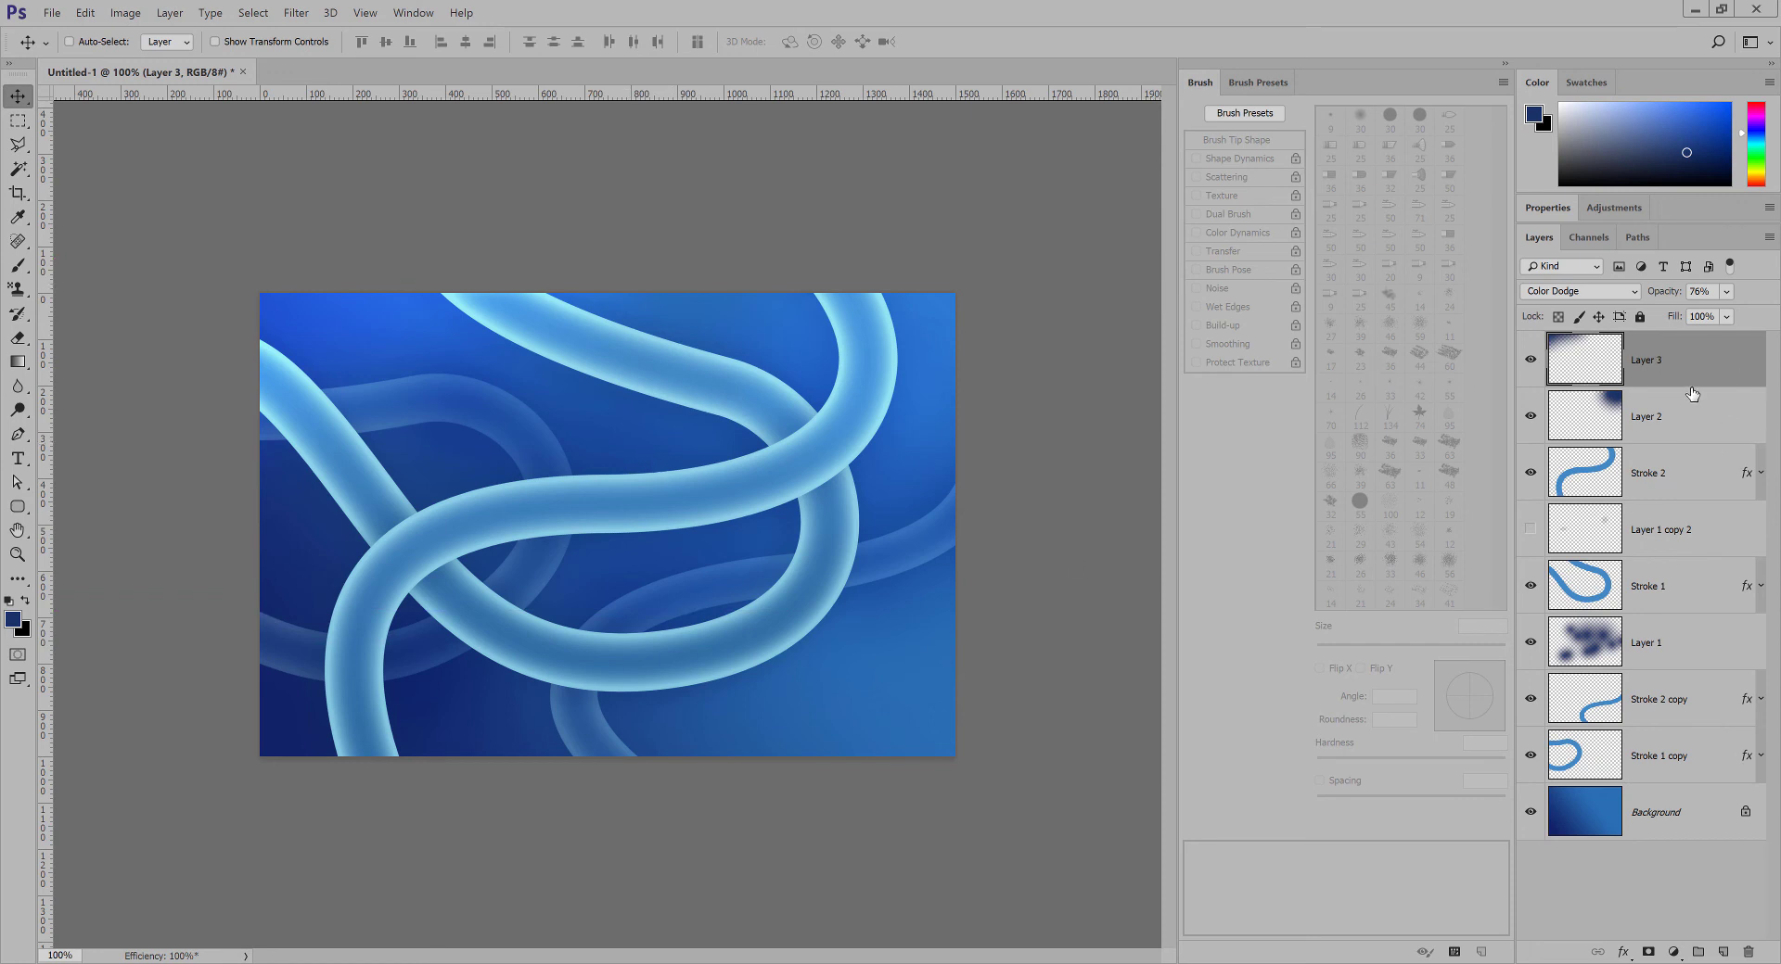
Add a new layer directly above Background and draw a square marquee selection about 740 px wide over the middle of the canvas.
{"action": "left_click", "coordinate": [1684, 813]}
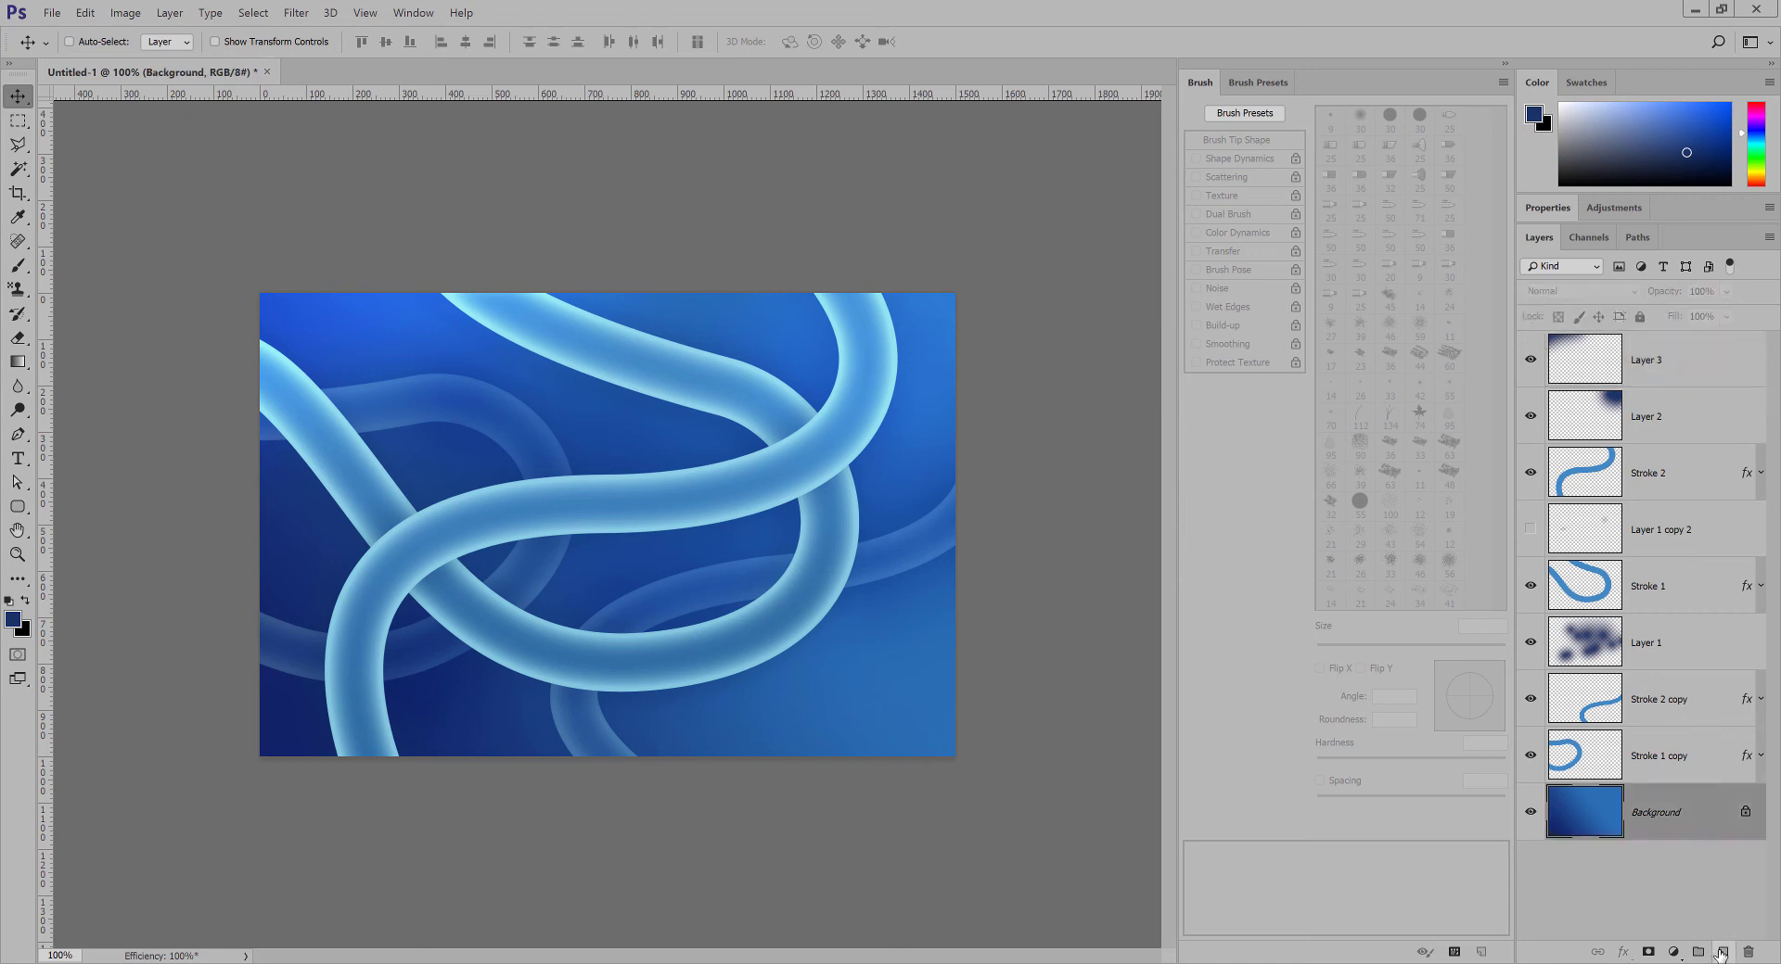
{"action": "left_click", "coordinate": [1723, 952]}
{"action": "left_click", "coordinate": [18, 509]}
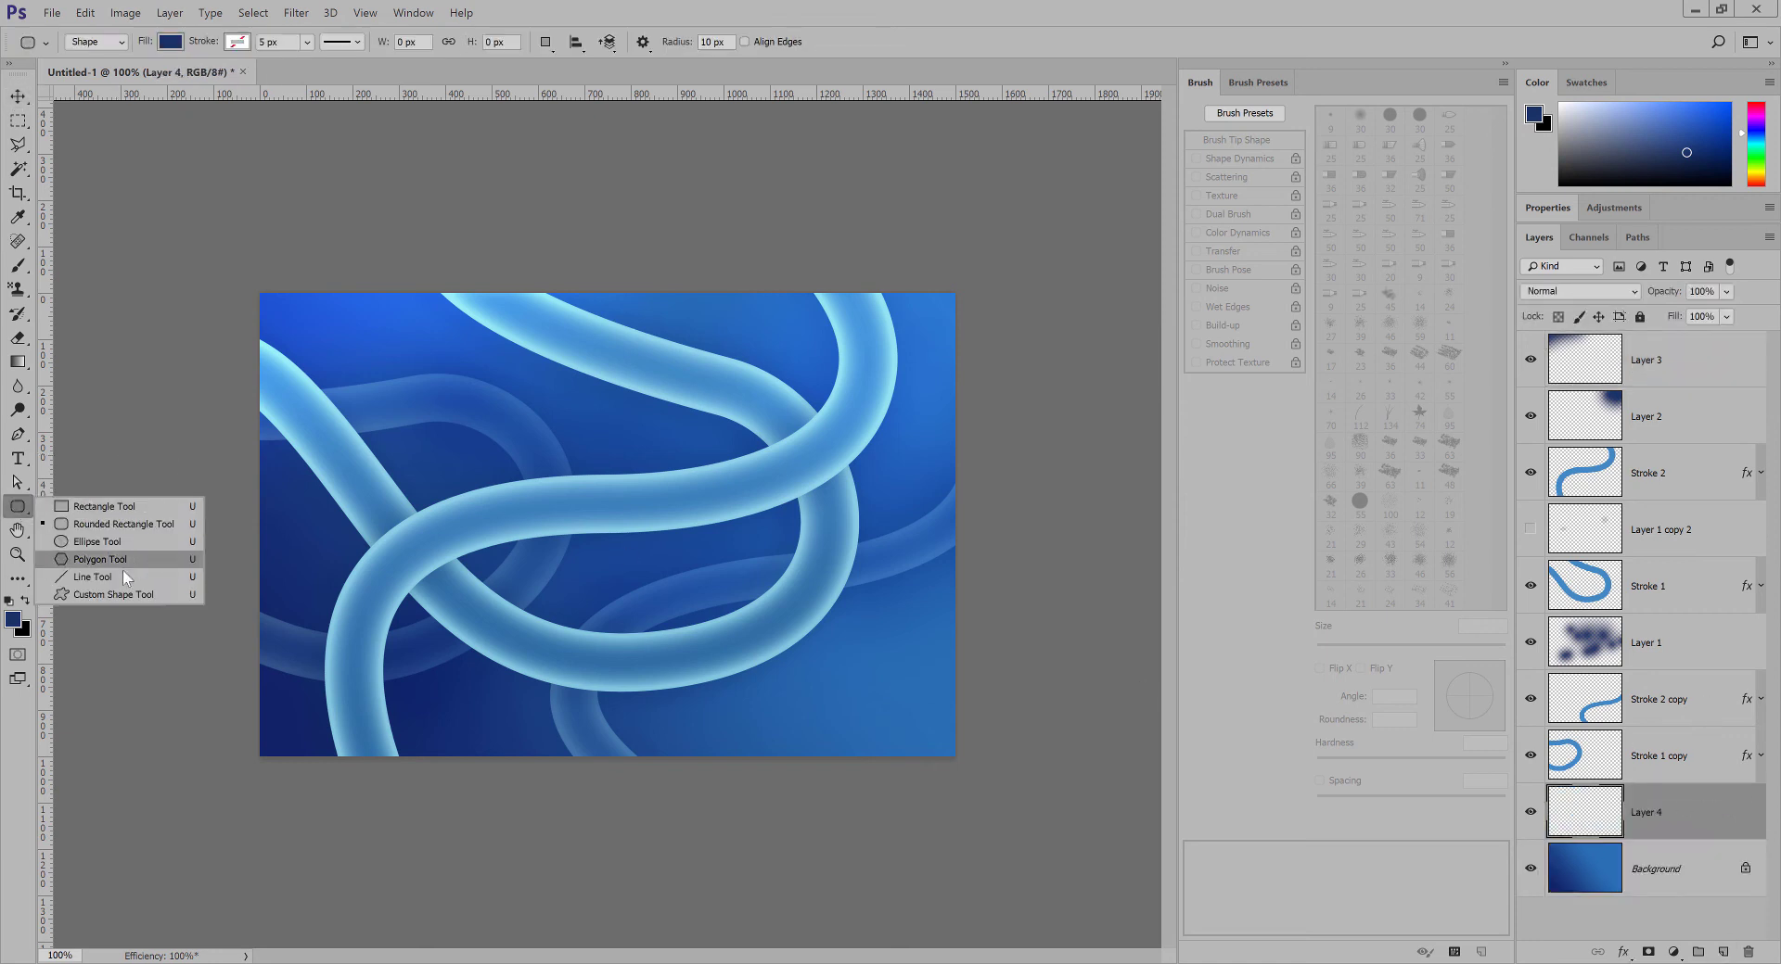
{"action": "left_click", "coordinate": [20, 511]}
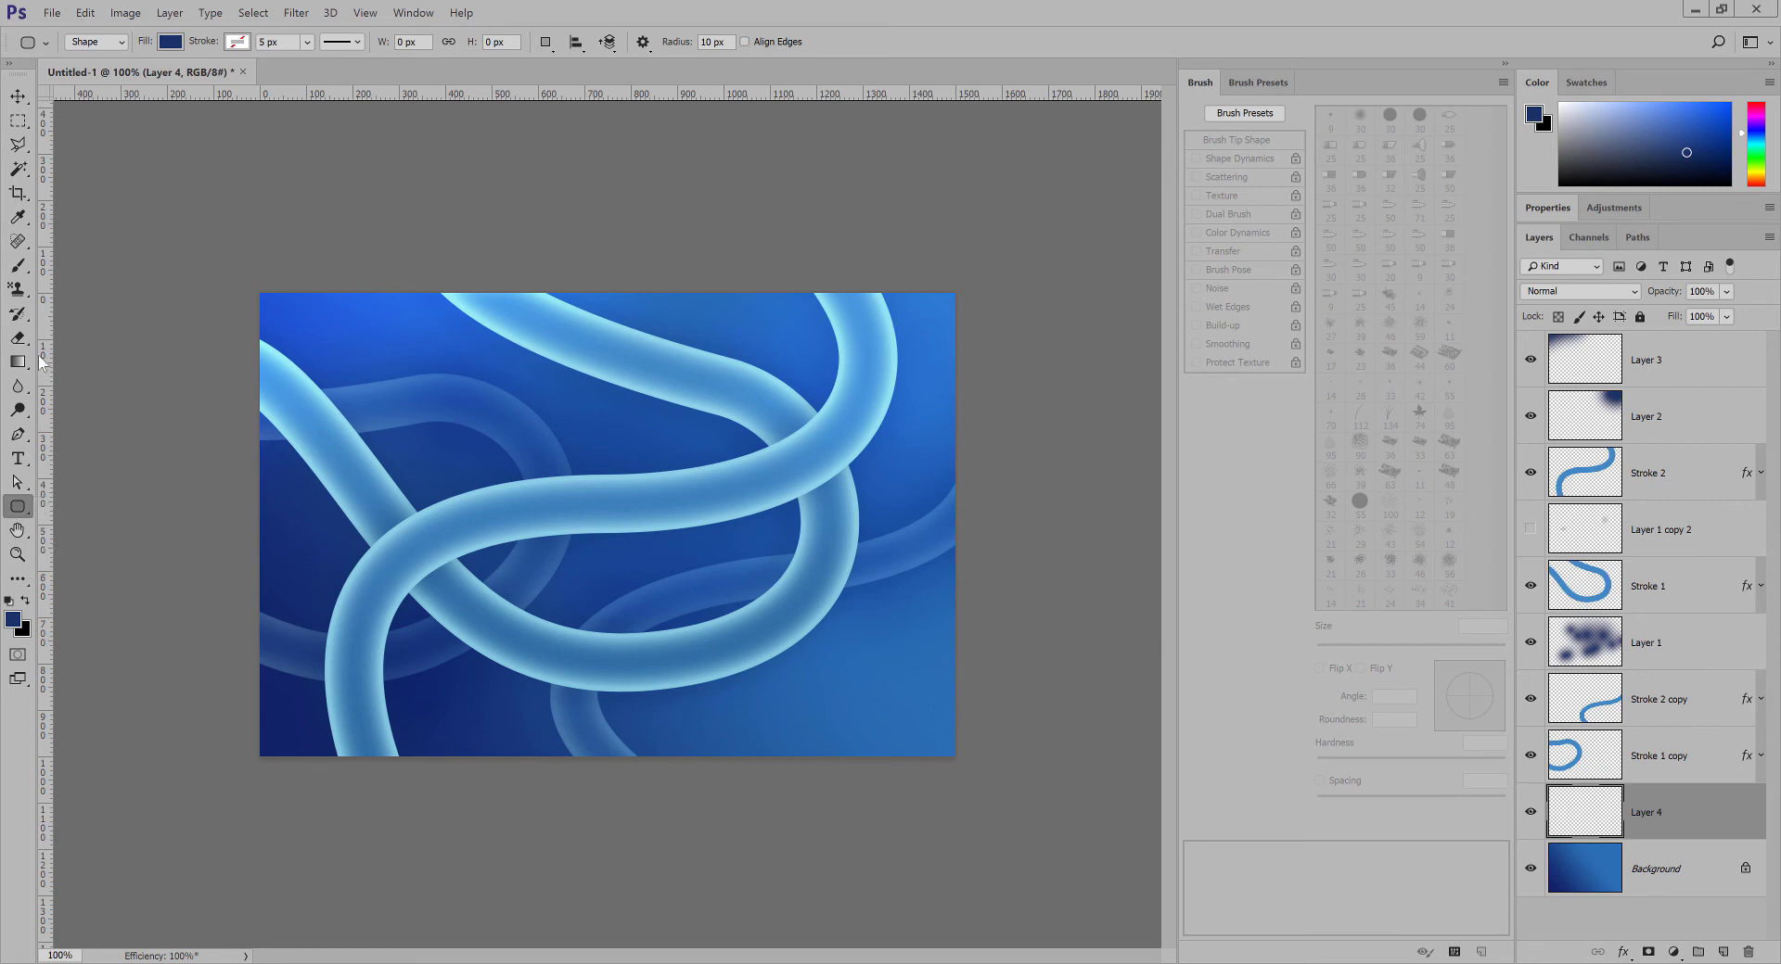
{"action": "left_click", "coordinate": [18, 121]}
{"action": "left_click_drag", "start_coordinate": [426, 360], "coordinate": [768, 702]}
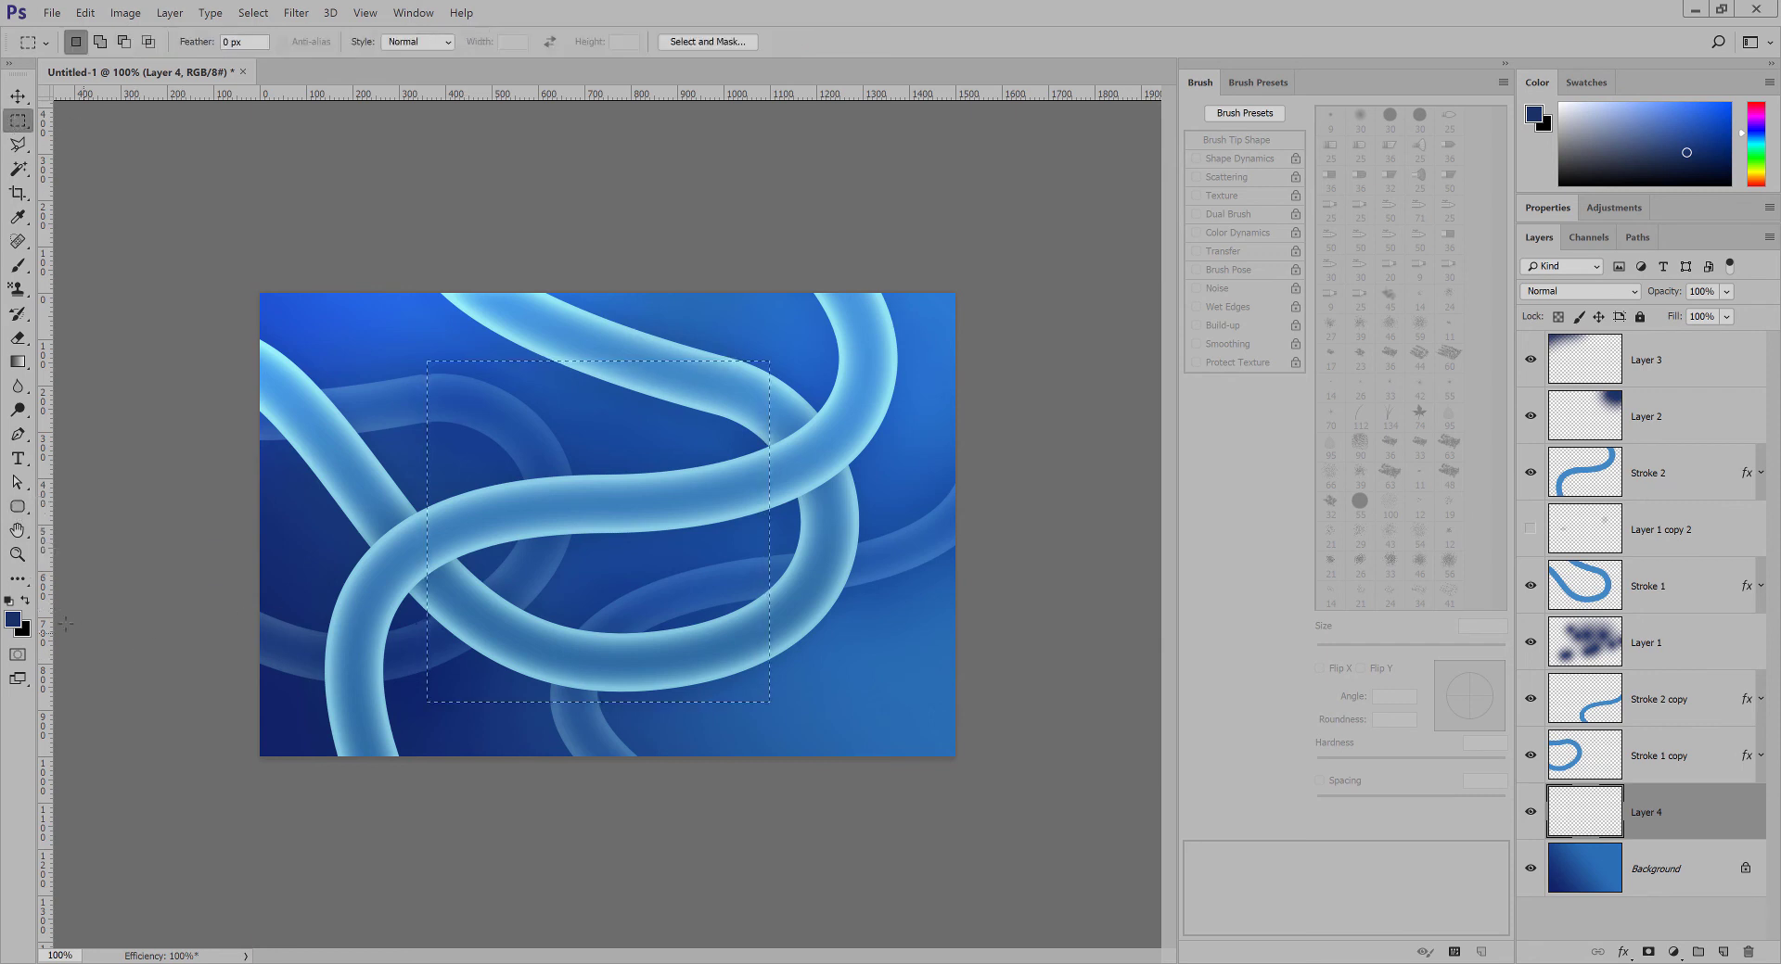
Fill the square selection on Layer 4 with purple #a66ee5 and deselect it.
{"action": "left_click", "coordinate": [13, 618]}
{"action": "left_click_drag", "start_coordinate": [1233, 125], "coordinate": [1234, 121]}
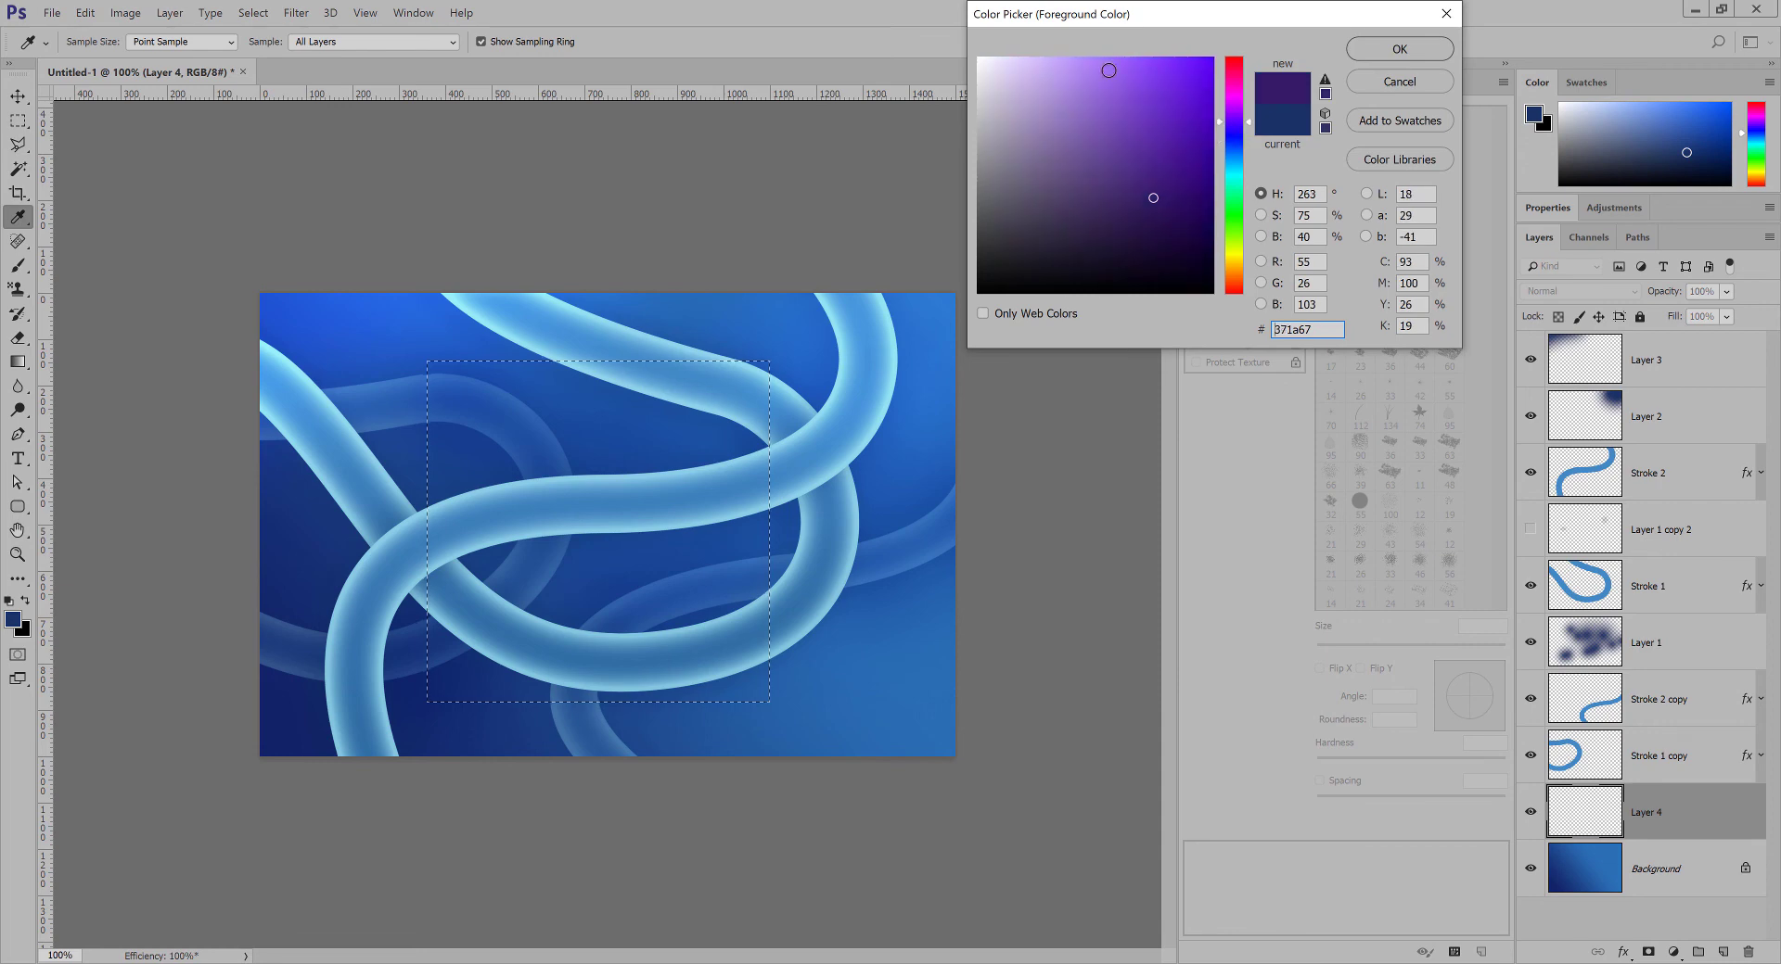
{"action": "mouse_move", "coordinate": [1107, 70]}
{"action": "left_mouse_down"}
{"action": "mouse_move", "coordinate": [1064, 78]}
{"action": "mouse_move", "coordinate": [1099, 81]}
{"action": "left_mouse_up"}
{"action": "left_click", "coordinate": [1235, 118]}
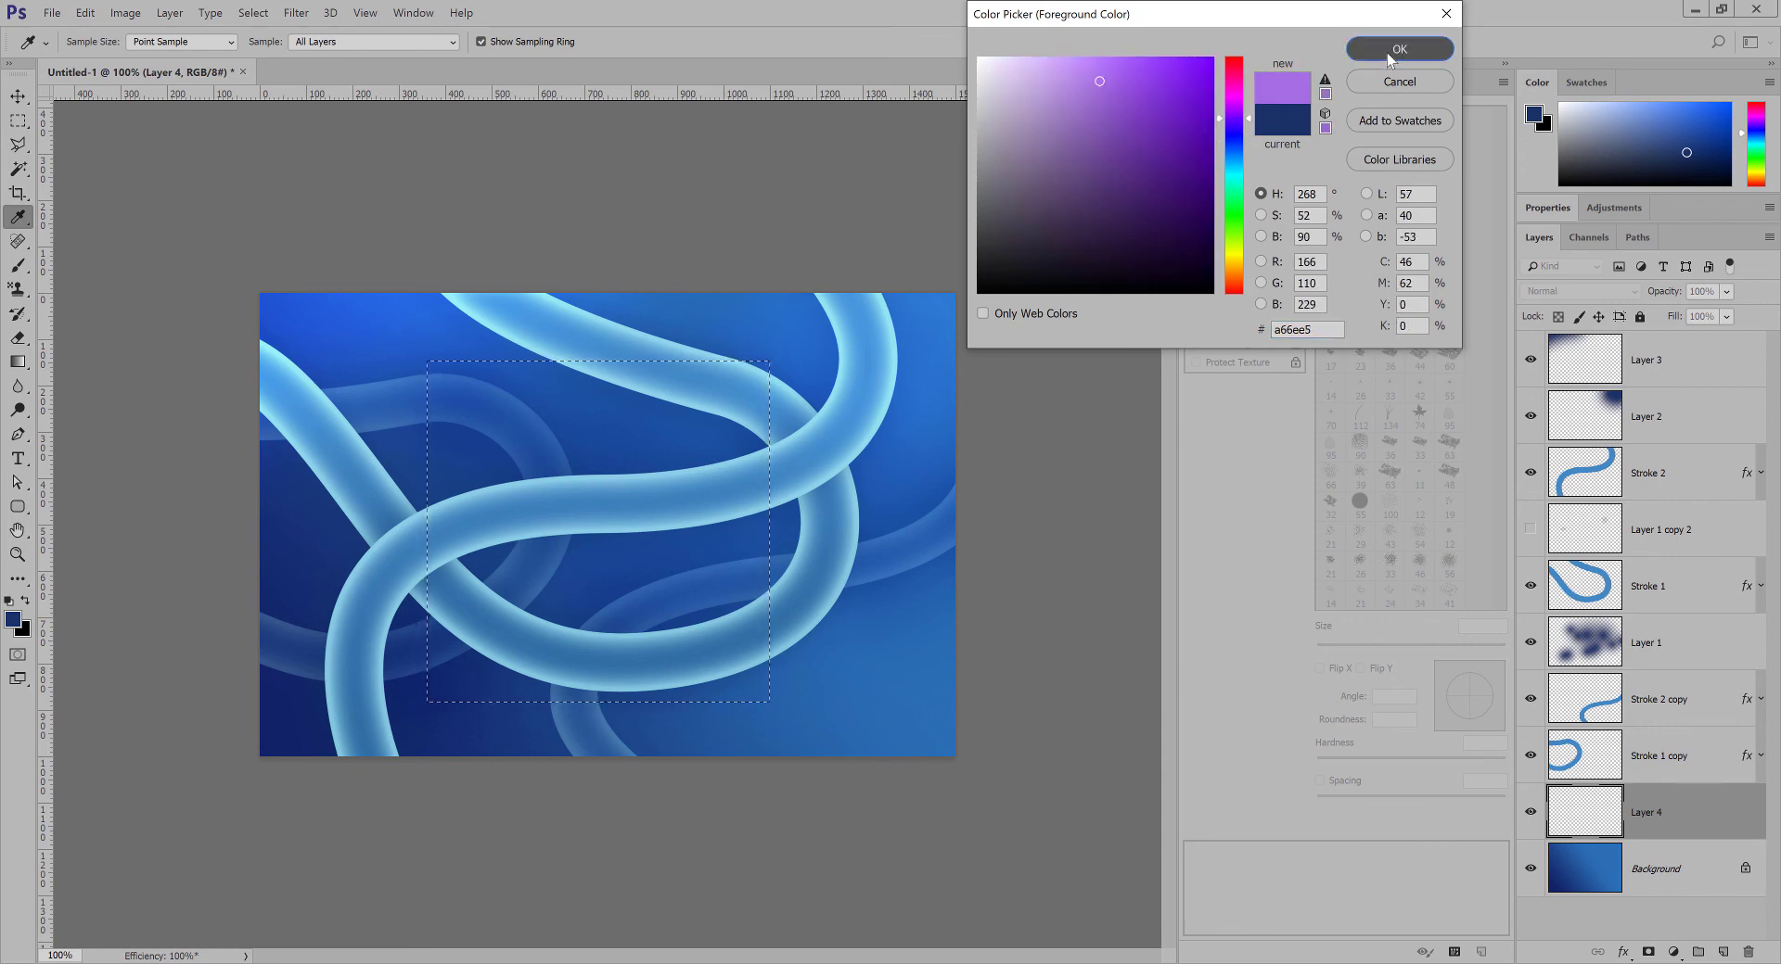
{"action": "left_click", "coordinate": [1387, 53]}
{"action": "key", "text": "alt+BackSpace"}
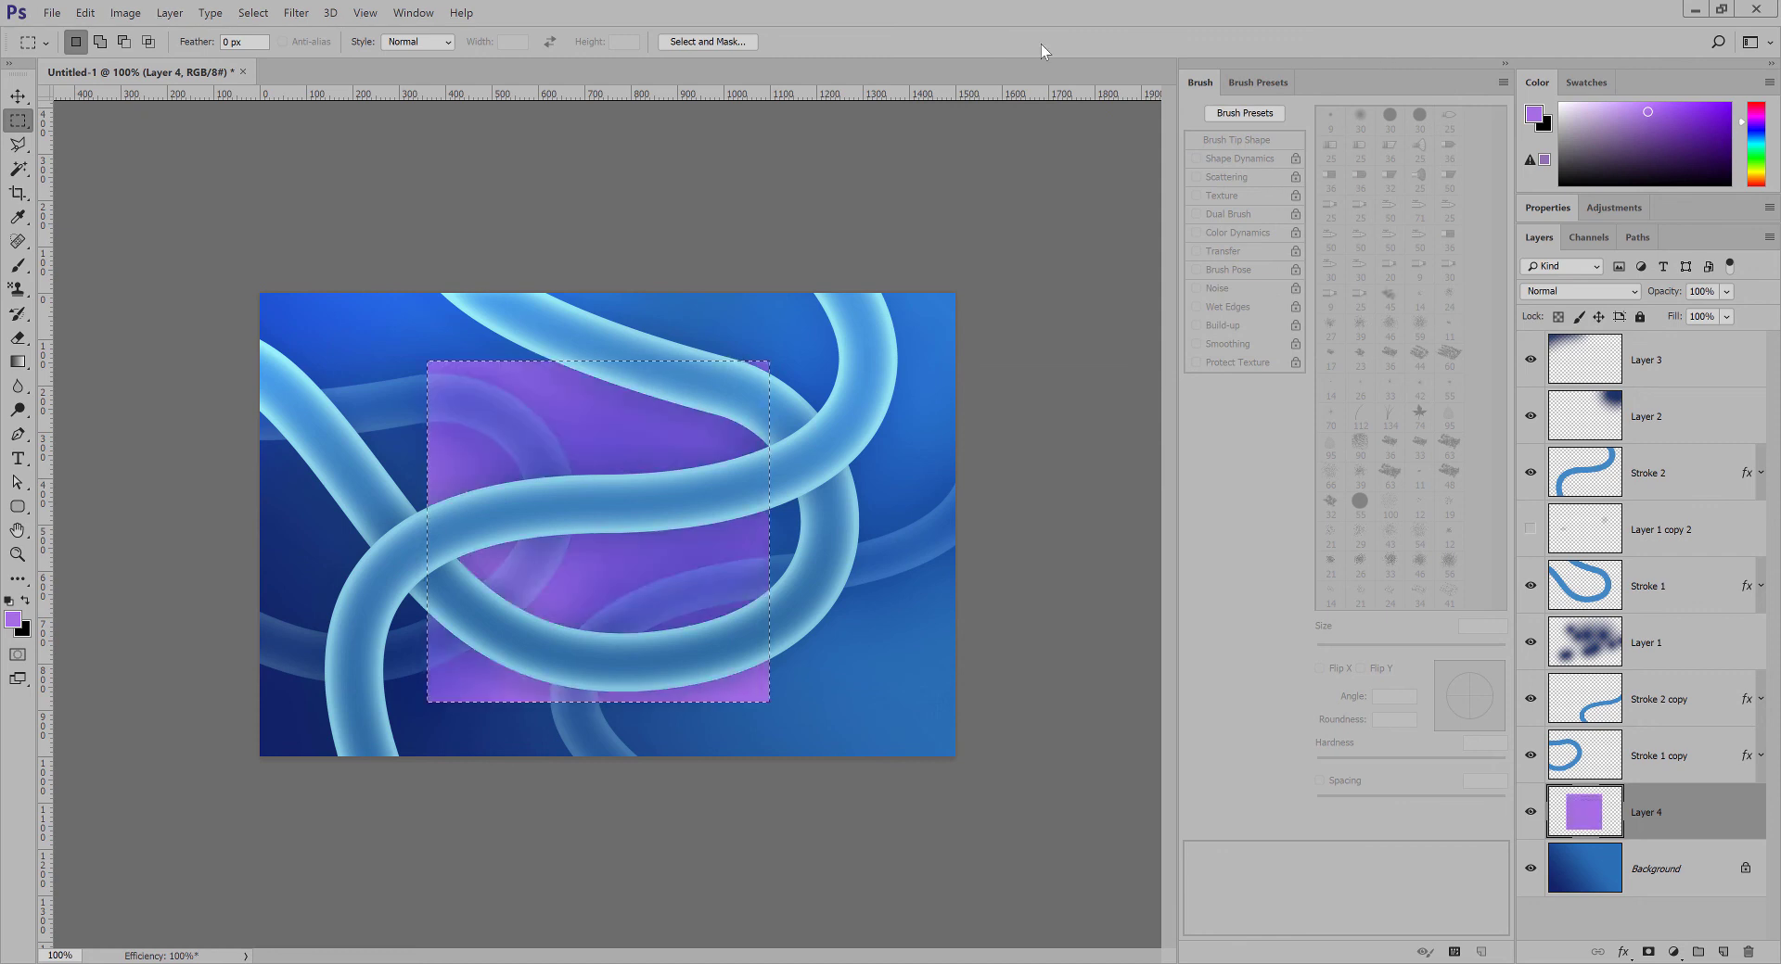
{"action": "key", "text": "ctrl+d"}
Scale the purple square to about 74.5%, rotate it about -52°, and place it partly off the canvas's lower edge.
{"action": "key", "text": "v"}
{"action": "left_click_drag", "start_coordinate": [748, 418], "coordinate": [806, 522]}
{"action": "key", "text": "ctrl+t"}
{"action": "left_click_drag", "start_coordinate": [943, 401], "coordinate": [618, 463]}
{"action": "key", "text": "Return"}
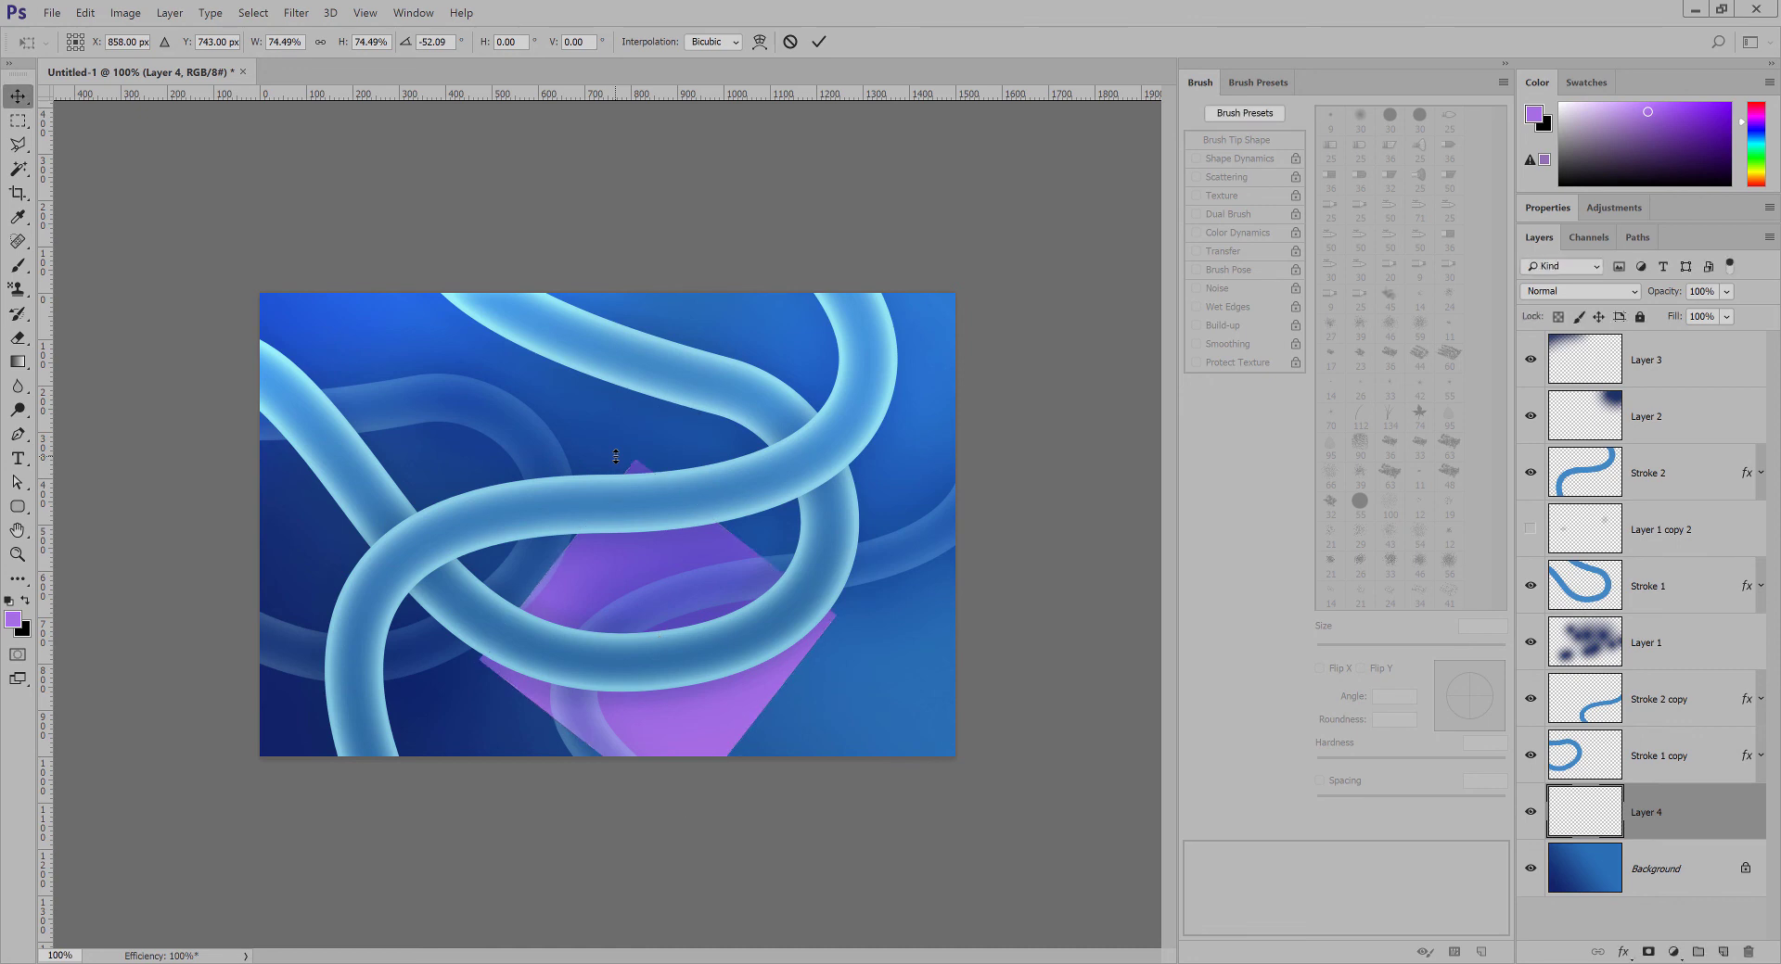
{"action": "left_click_drag", "start_coordinate": [1013, 700], "coordinate": [762, 707]}
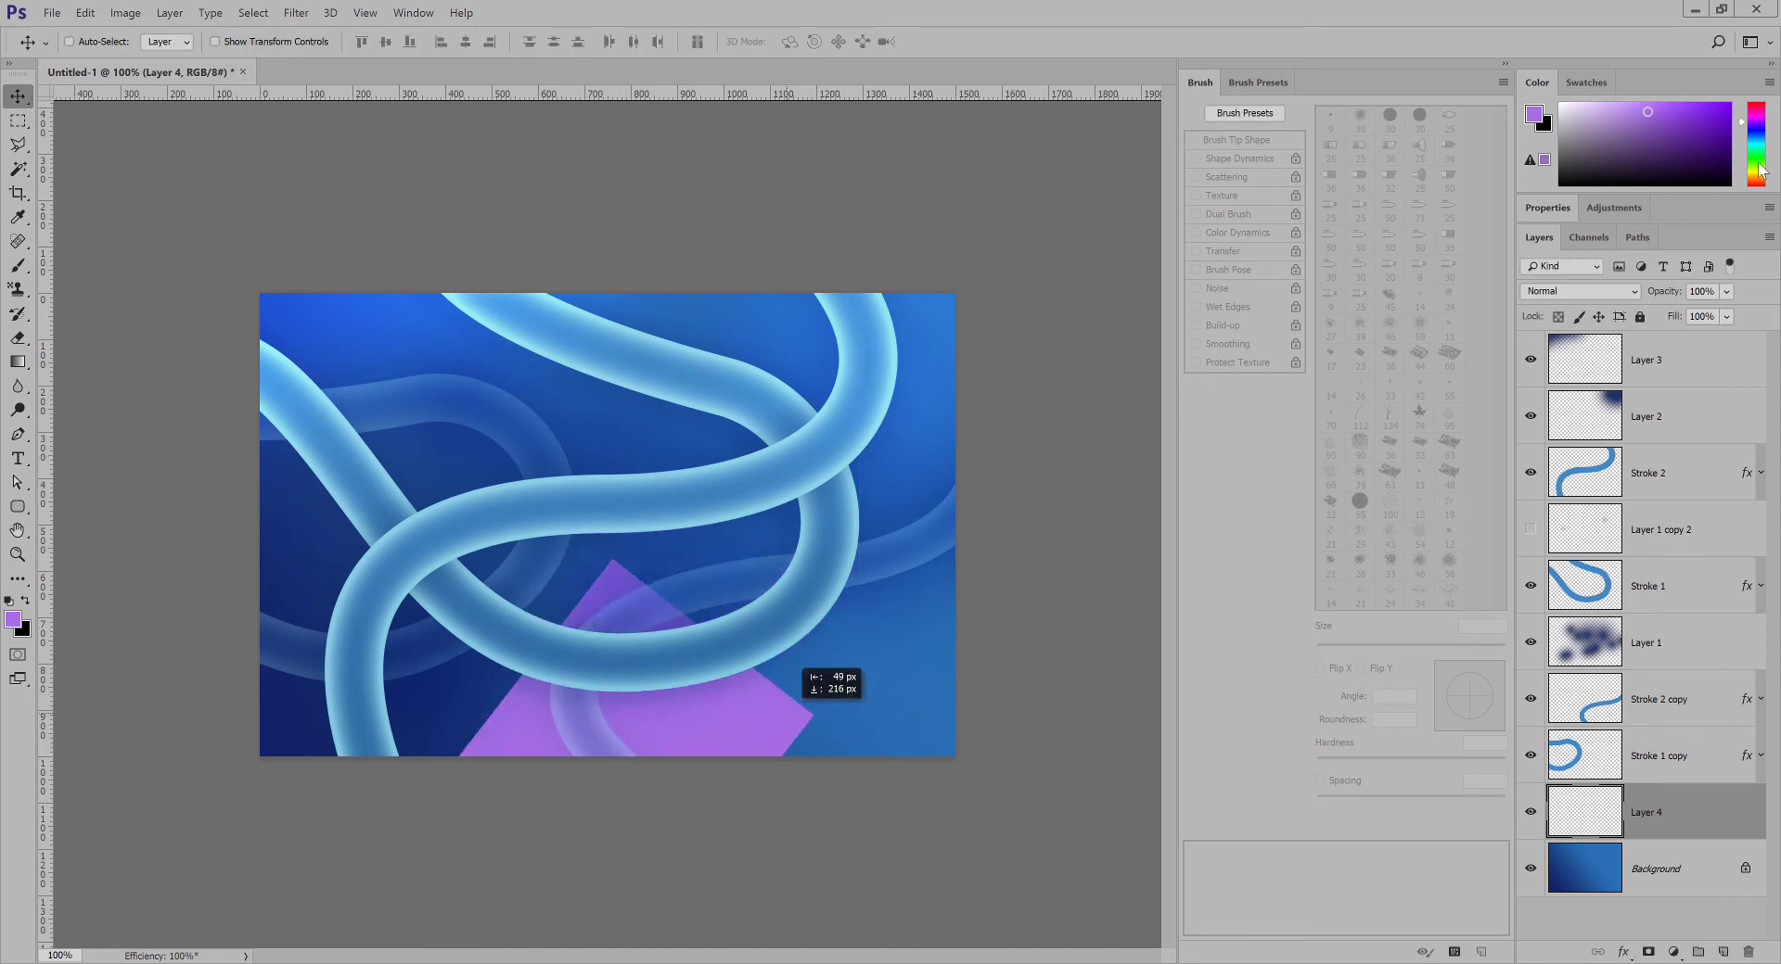
Set Layer 4 to Overlay at 15% opacity and nudge the purple square slightly to the left.
{"action": "left_click", "coordinate": [1725, 292]}
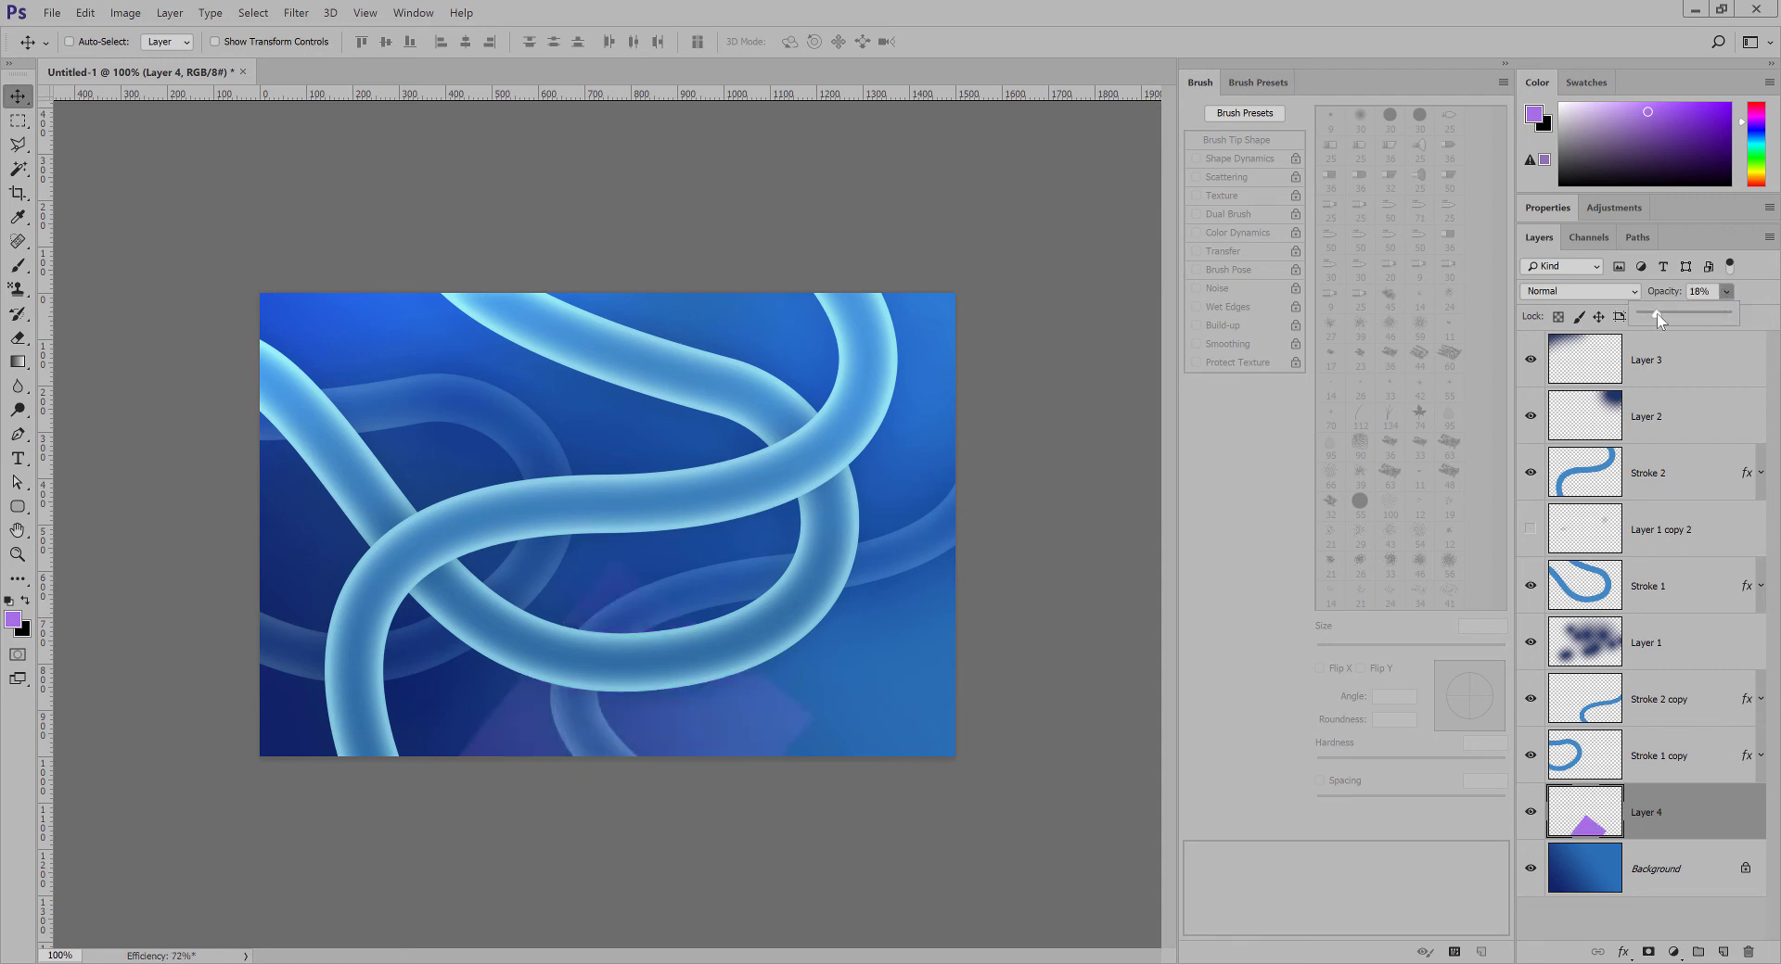
{"action": "left_click", "coordinate": [1592, 291]}
{"action": "left_click", "coordinate": [1563, 474]}
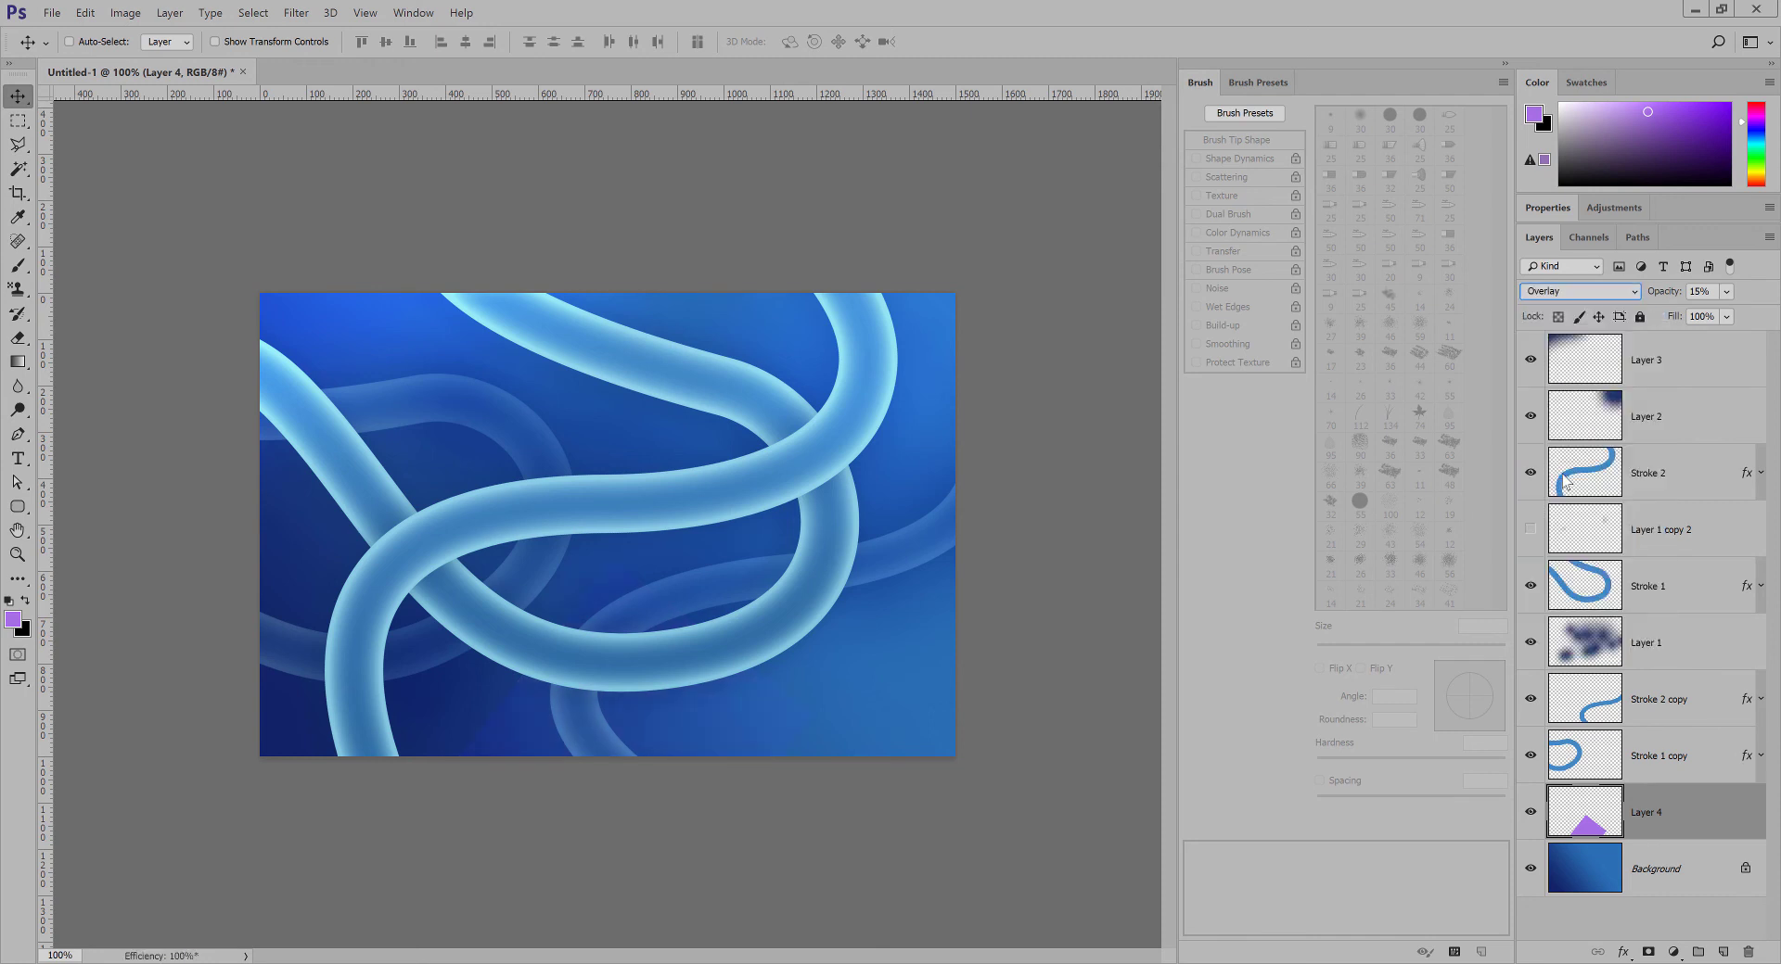
{"action": "mouse_move", "coordinate": [651, 723]}
{"action": "left_mouse_down"}
{"action": "mouse_move", "coordinate": [600, 739]}
{"action": "mouse_move", "coordinate": [631, 726]}
{"action": "left_mouse_up"}
Raise Layer 4's opacity to 84%, try Soft Light, settle on Pin Light blending, and nudge the square slightly down and left.
{"action": "left_click", "coordinate": [1726, 293]}
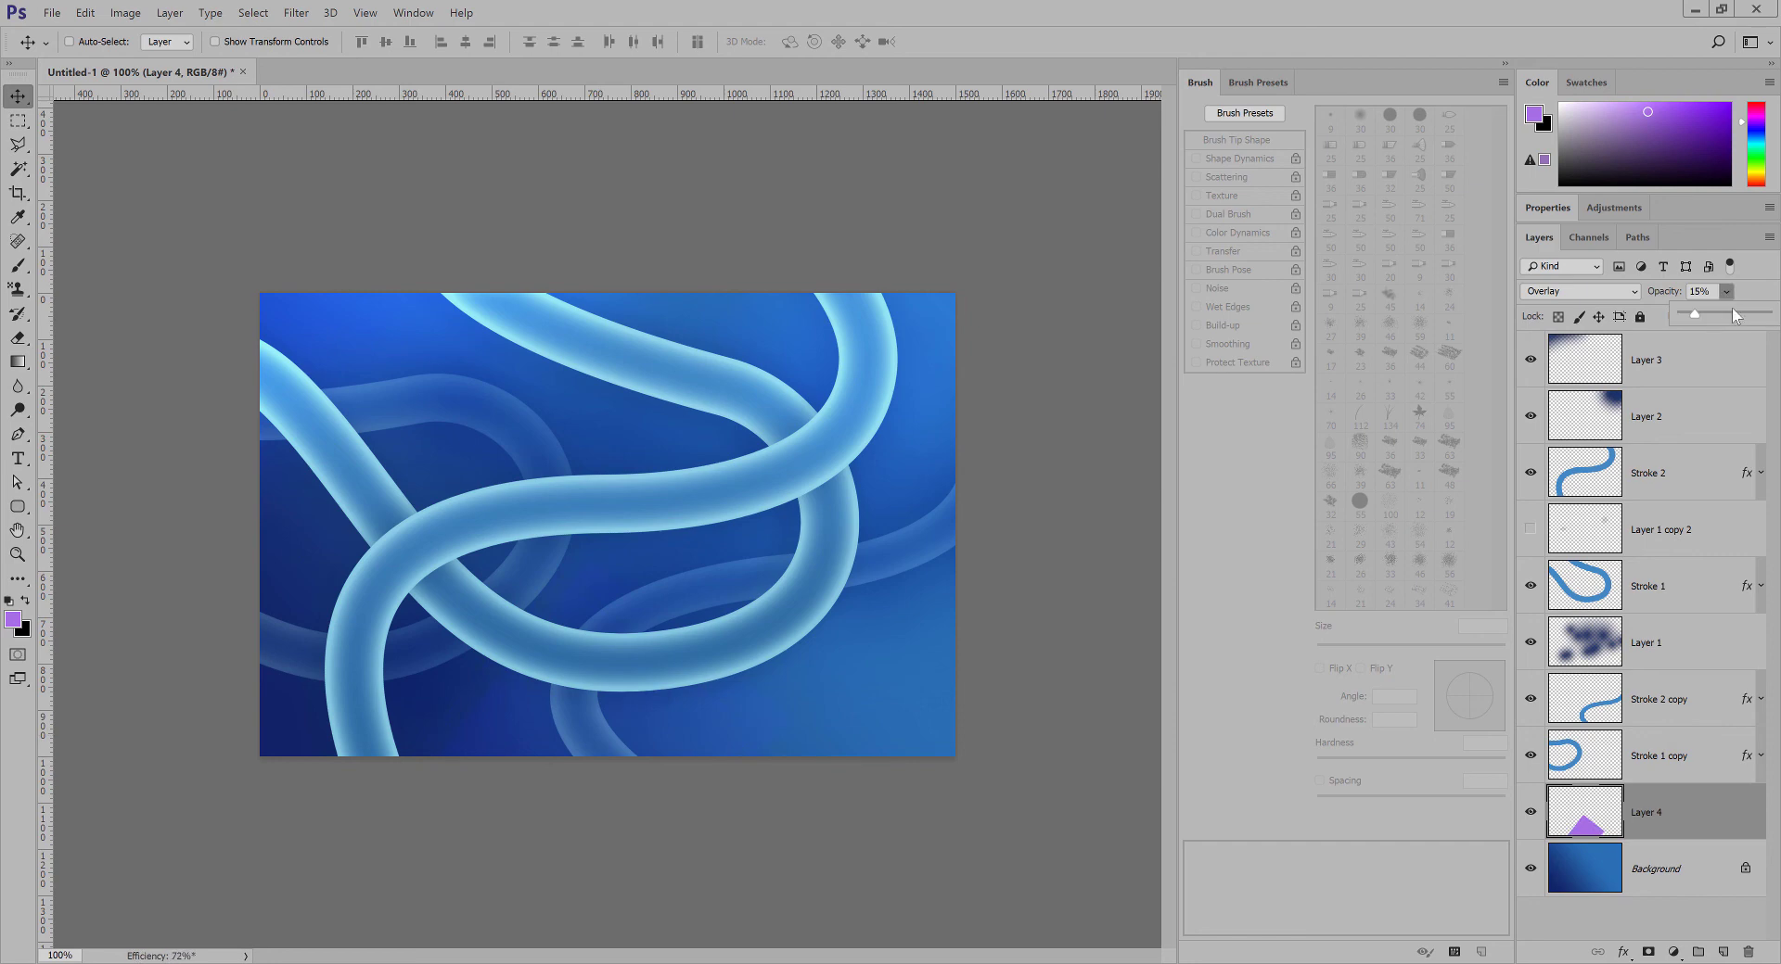
{"action": "left_click_drag", "start_coordinate": [1738, 313], "coordinate": [1752, 315]}
{"action": "left_click", "coordinate": [1602, 291]}
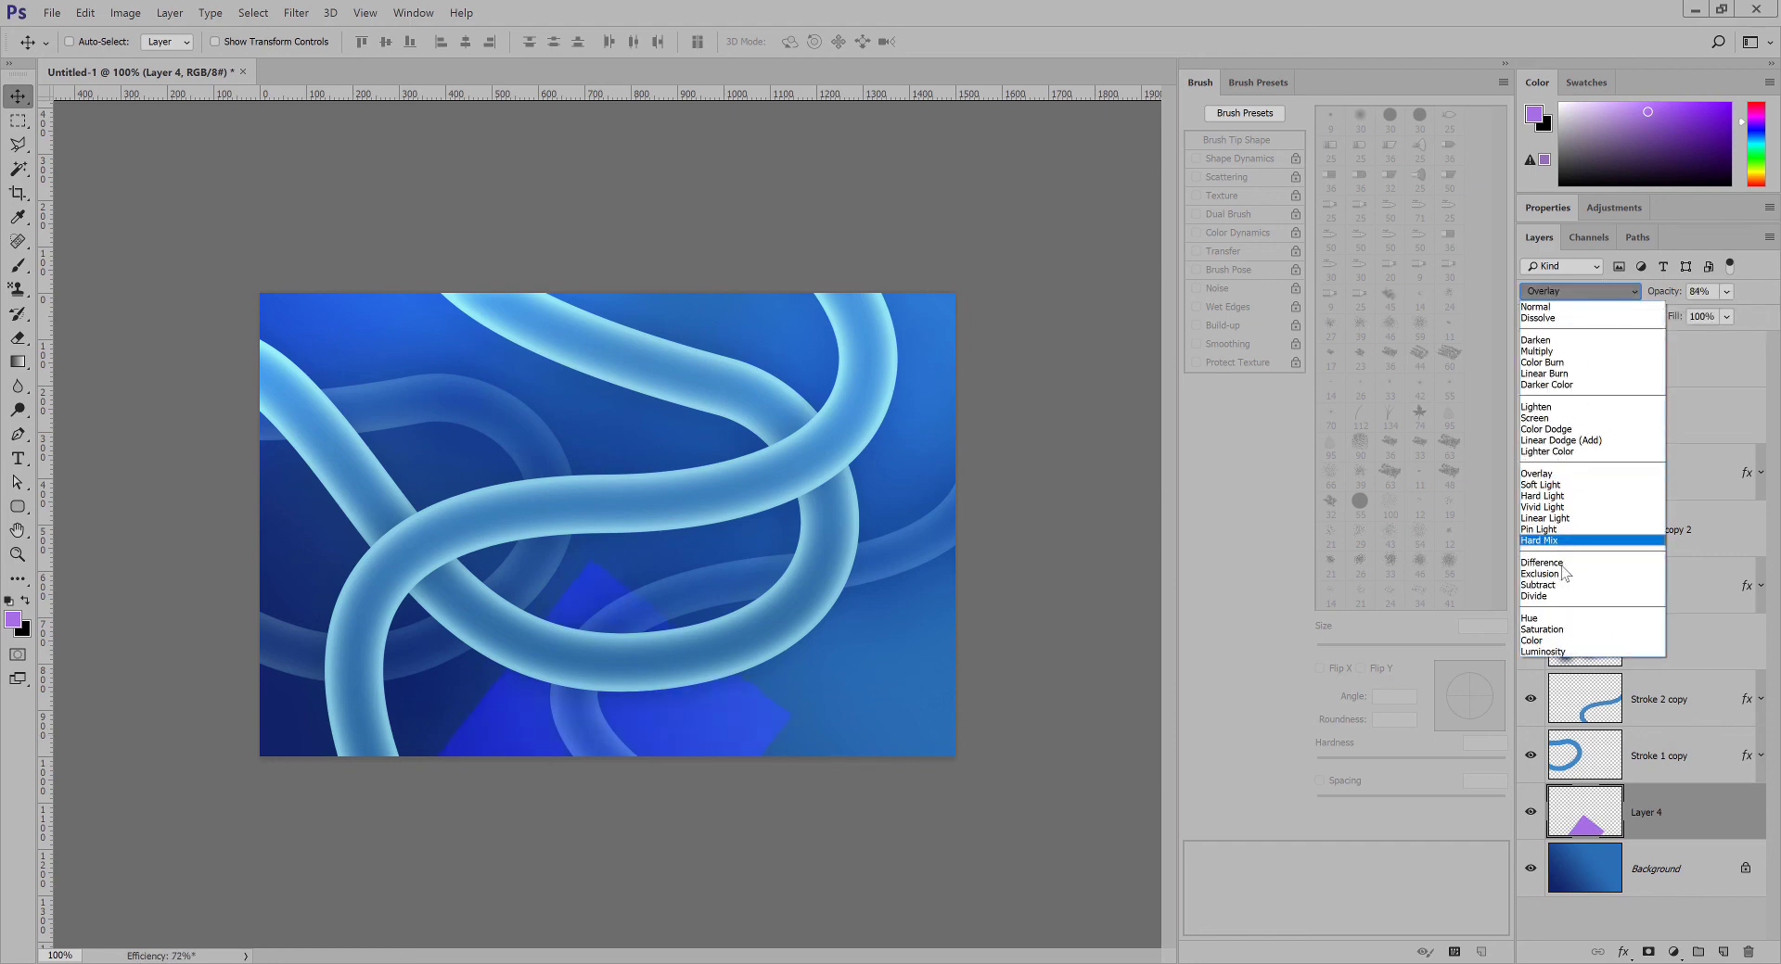
{"action": "left_click", "coordinate": [1555, 489]}
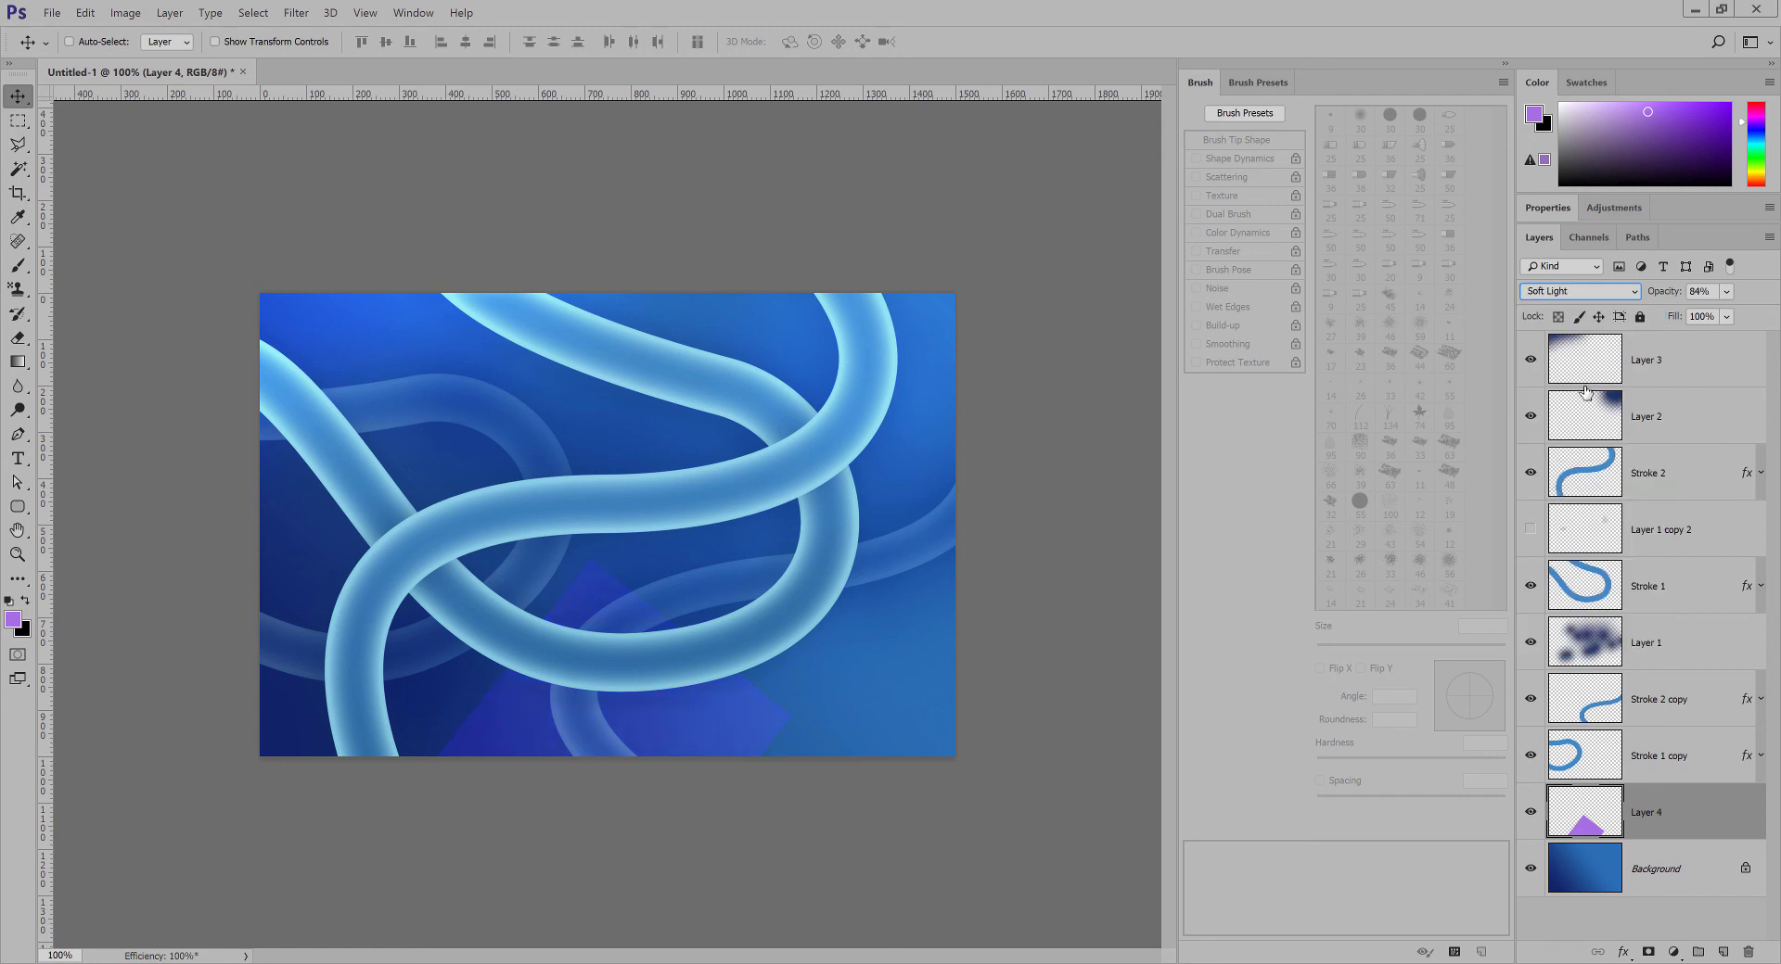
{"action": "left_click", "coordinate": [1594, 298]}
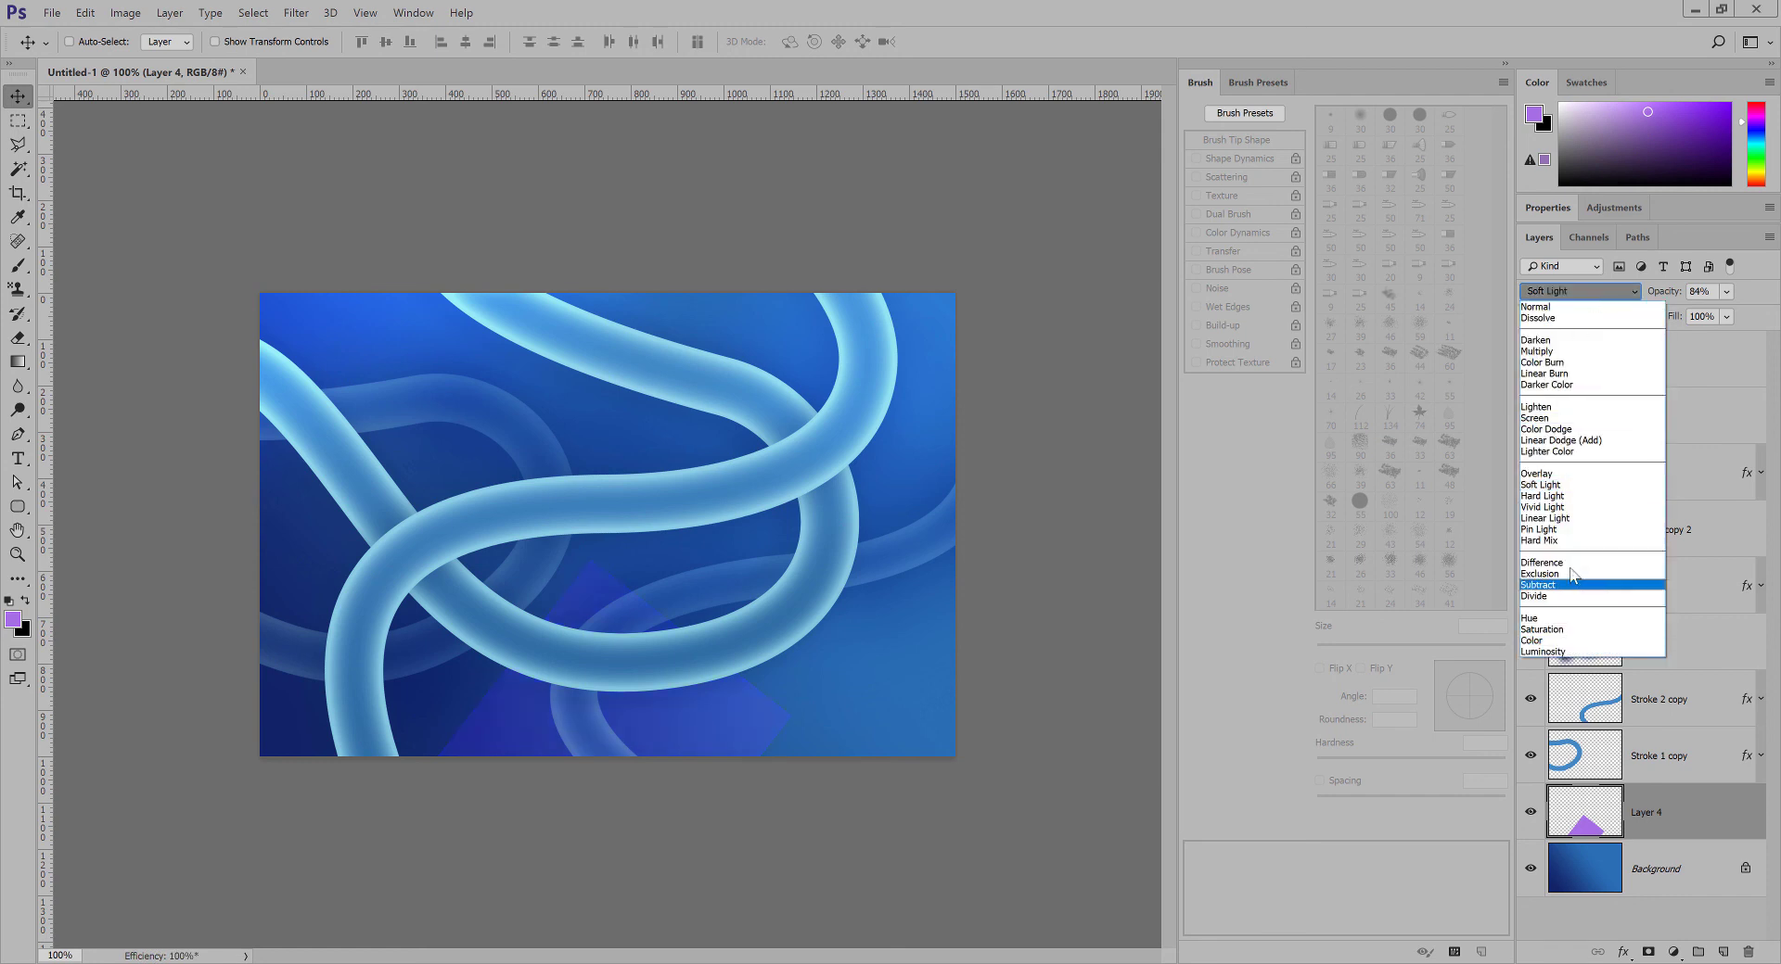
{"action": "left_click", "coordinate": [1564, 530]}
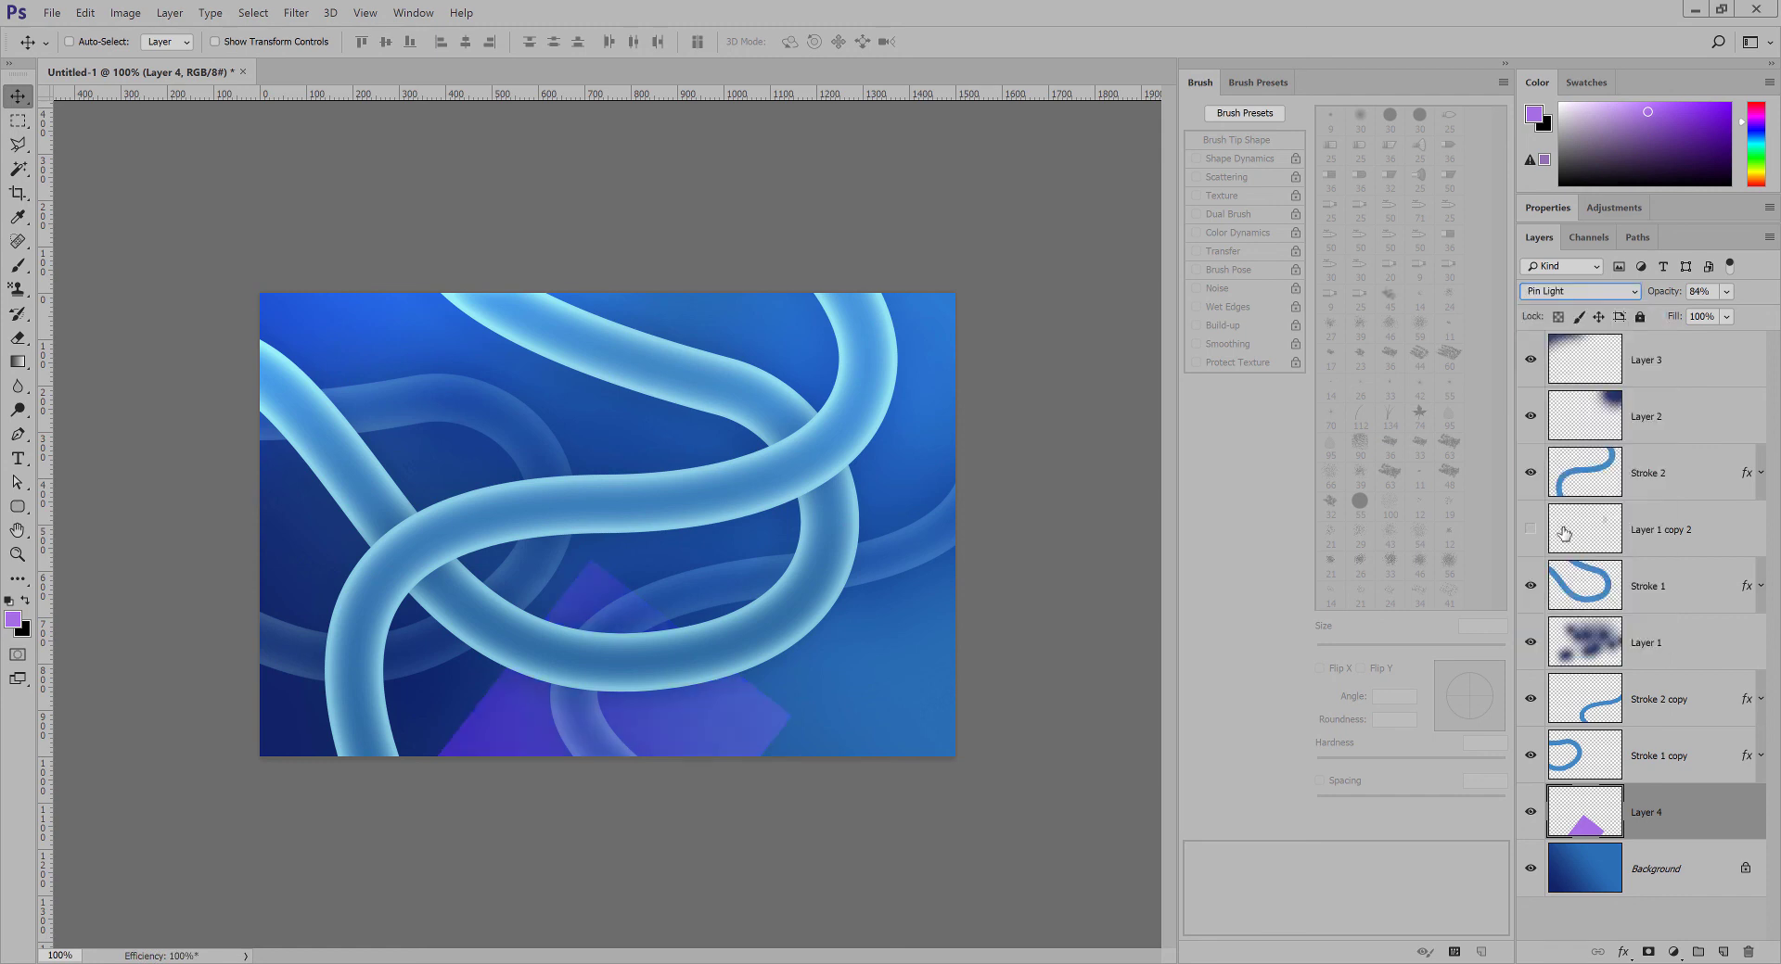
{"action": "left_click_drag", "start_coordinate": [686, 712], "coordinate": [678, 719]}
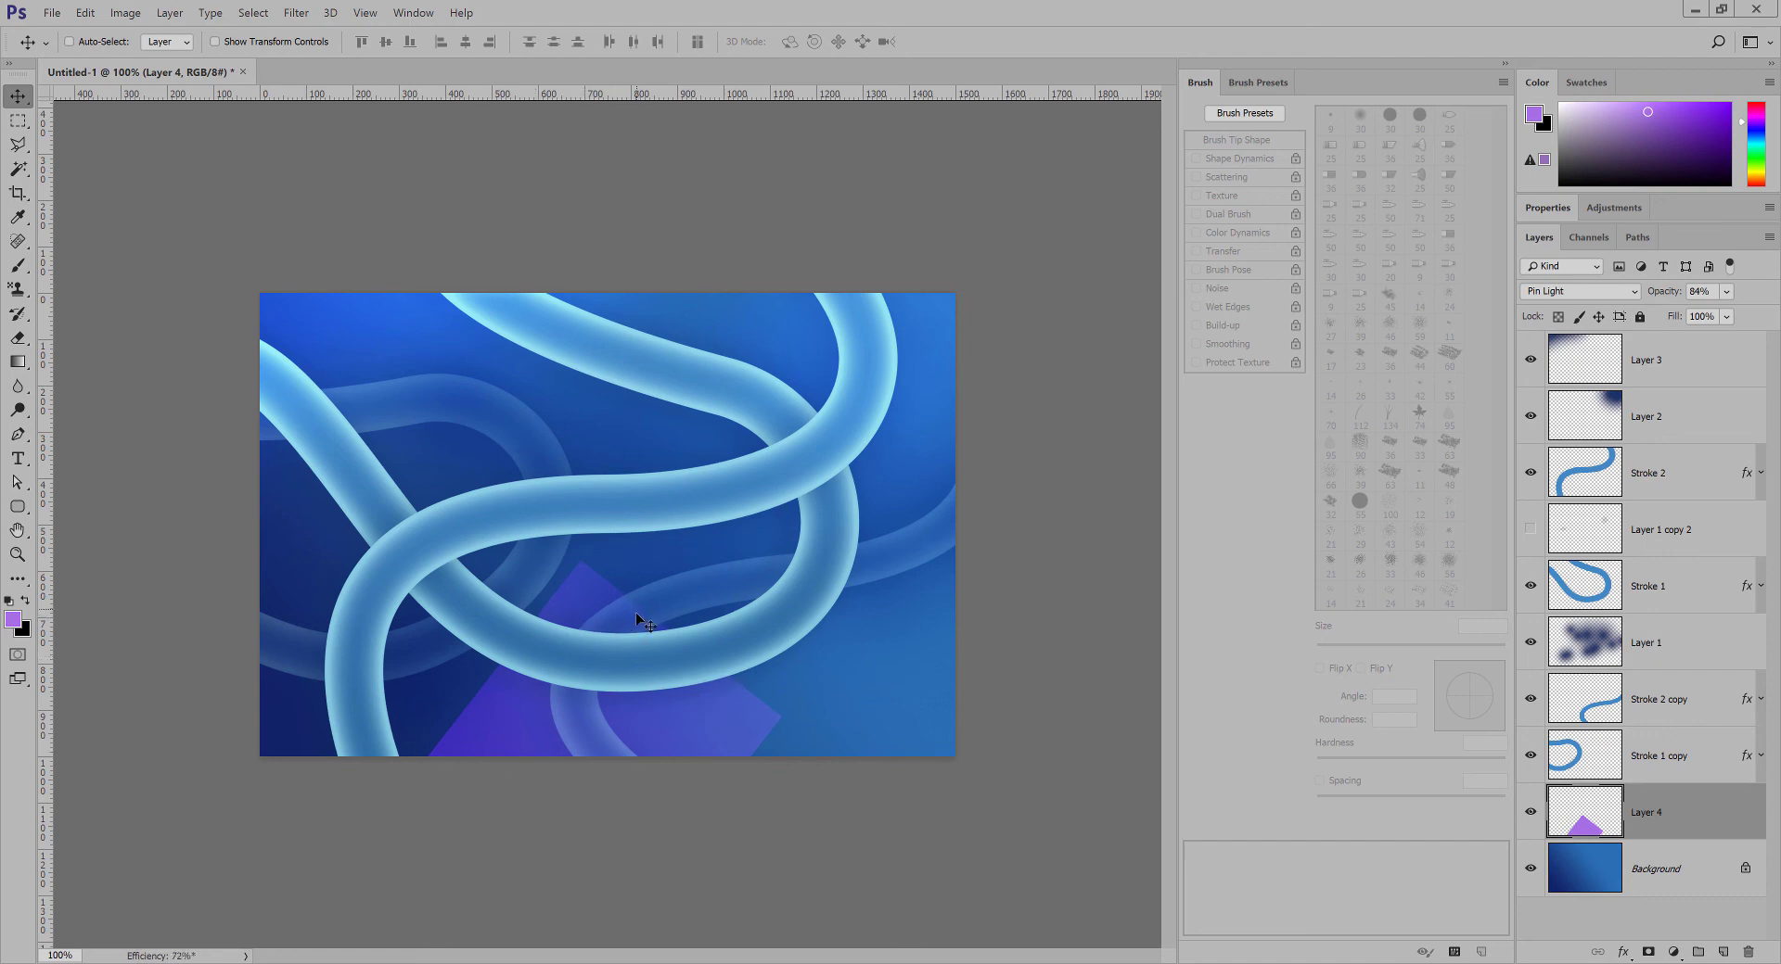
Erase the purple square's overlap with the faded band using a soft 90 px eraser, and lower Layer 4's opacity to 37%.
{"action": "key", "text": "e"}
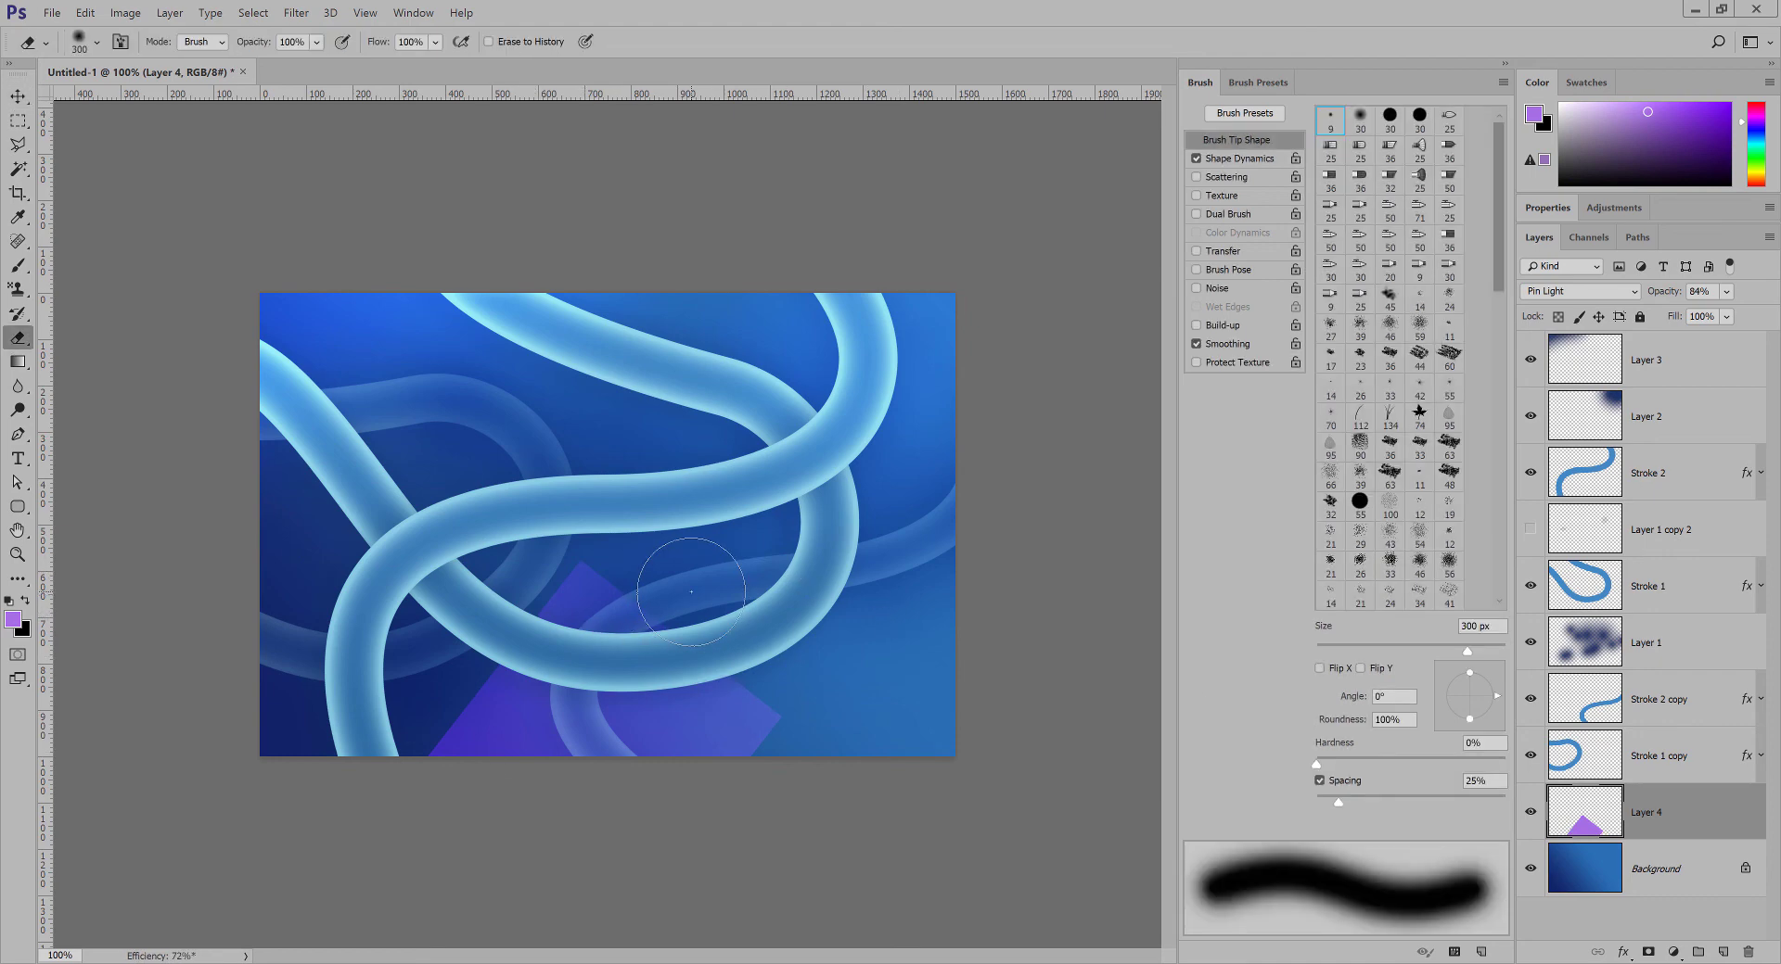
{"action": "key", "text": "["}
{"action": "key", "text": "["}
{"action": "key", "text": "["}
{"action": "key", "text": "["}
{"action": "key", "text": "["}
{"action": "key", "text": "["}
{"action": "mouse_move", "coordinate": [651, 604]}
{"action": "left_mouse_down"}
{"action": "mouse_move", "coordinate": [666, 608]}
{"action": "mouse_move", "coordinate": [618, 618]}
{"action": "mouse_move", "coordinate": [639, 609]}
{"action": "left_mouse_up"}
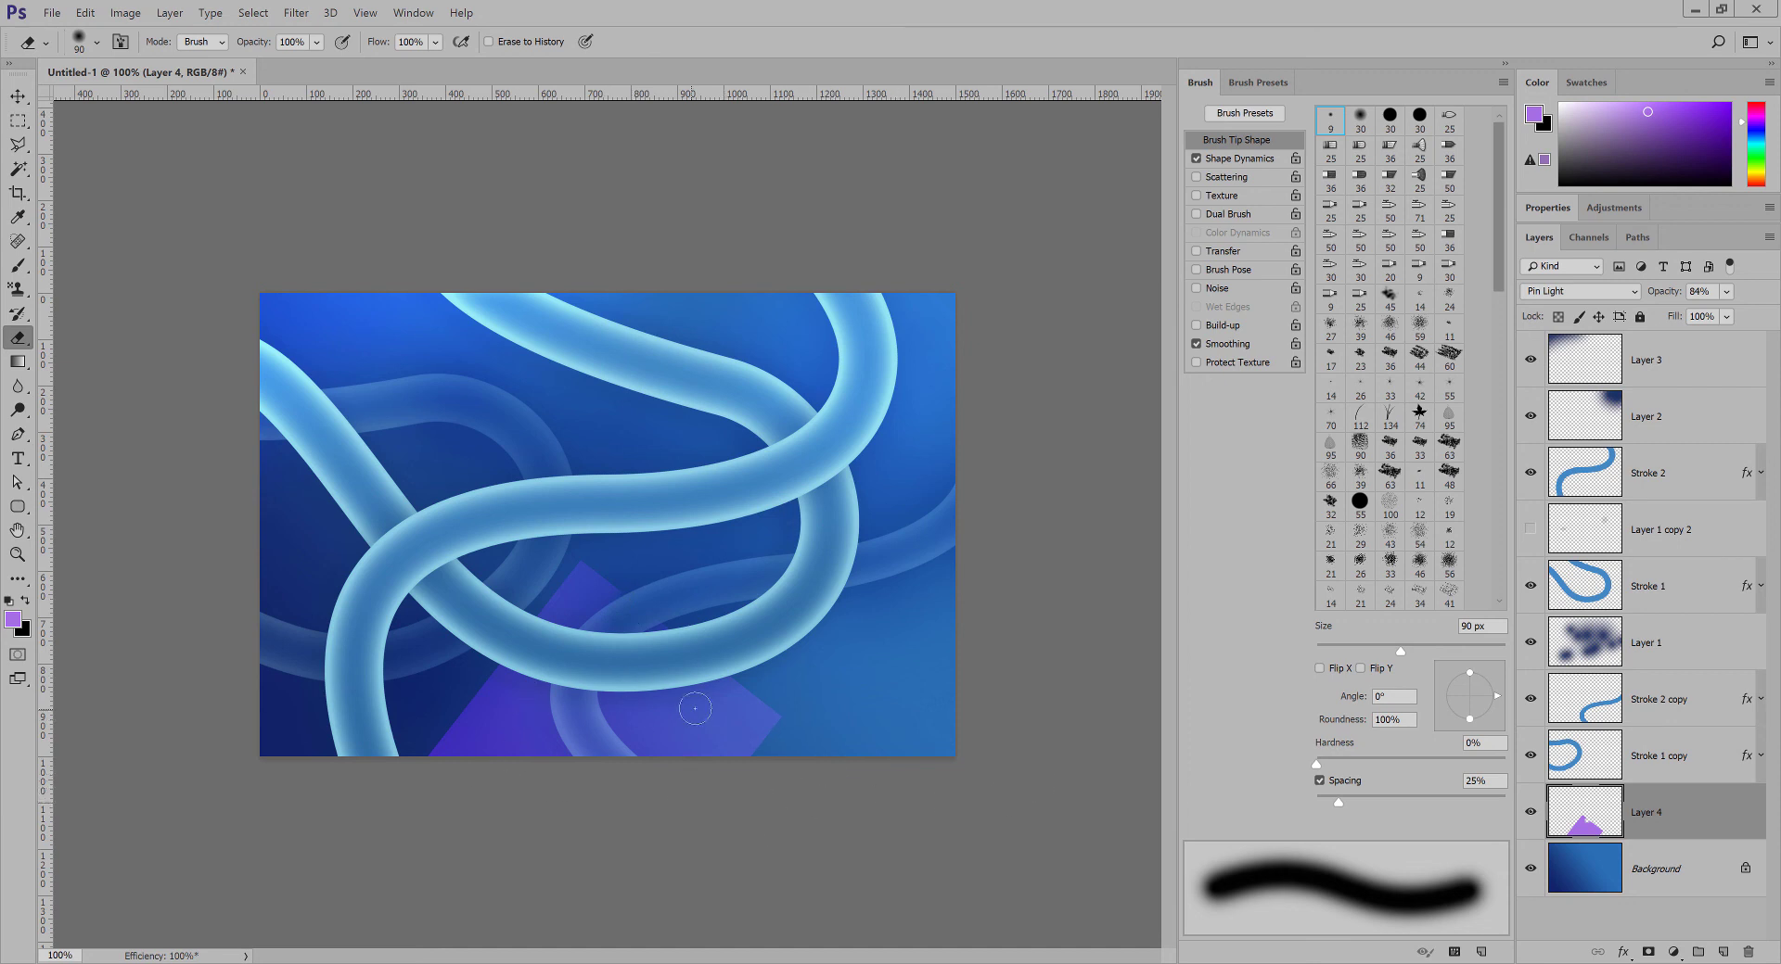
{"action": "key", "text": "v"}
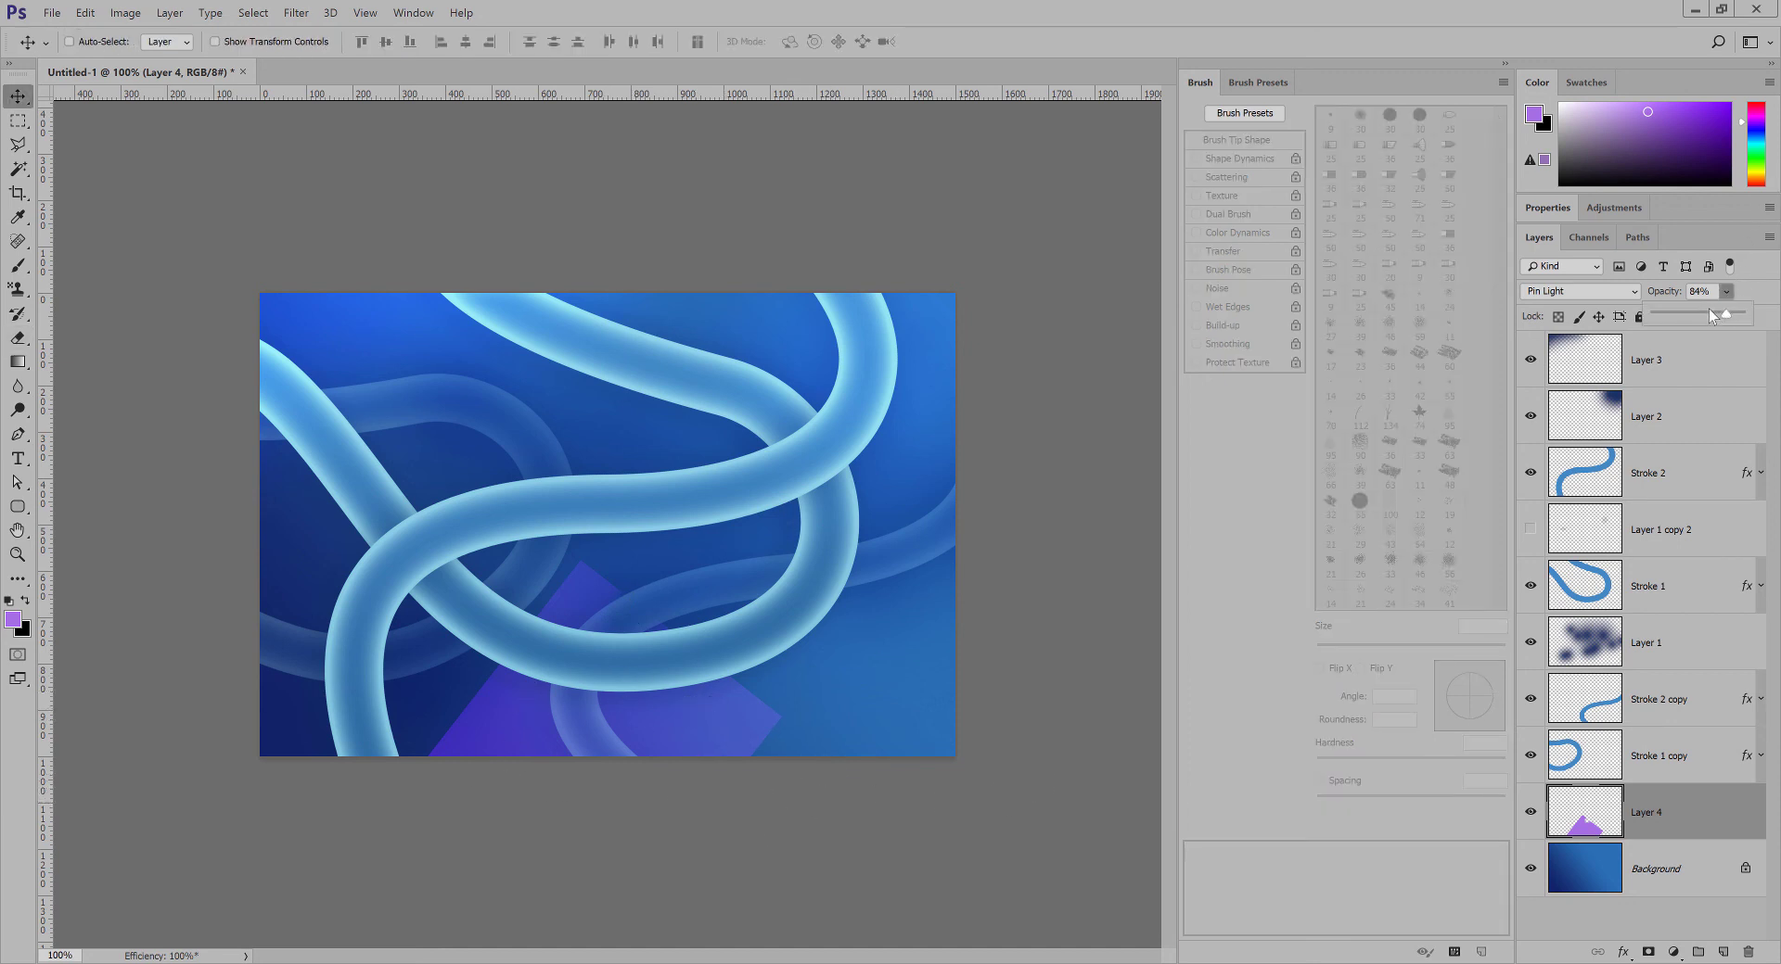
{"action": "left_click_drag", "start_coordinate": [1697, 315], "coordinate": [1693, 315]}
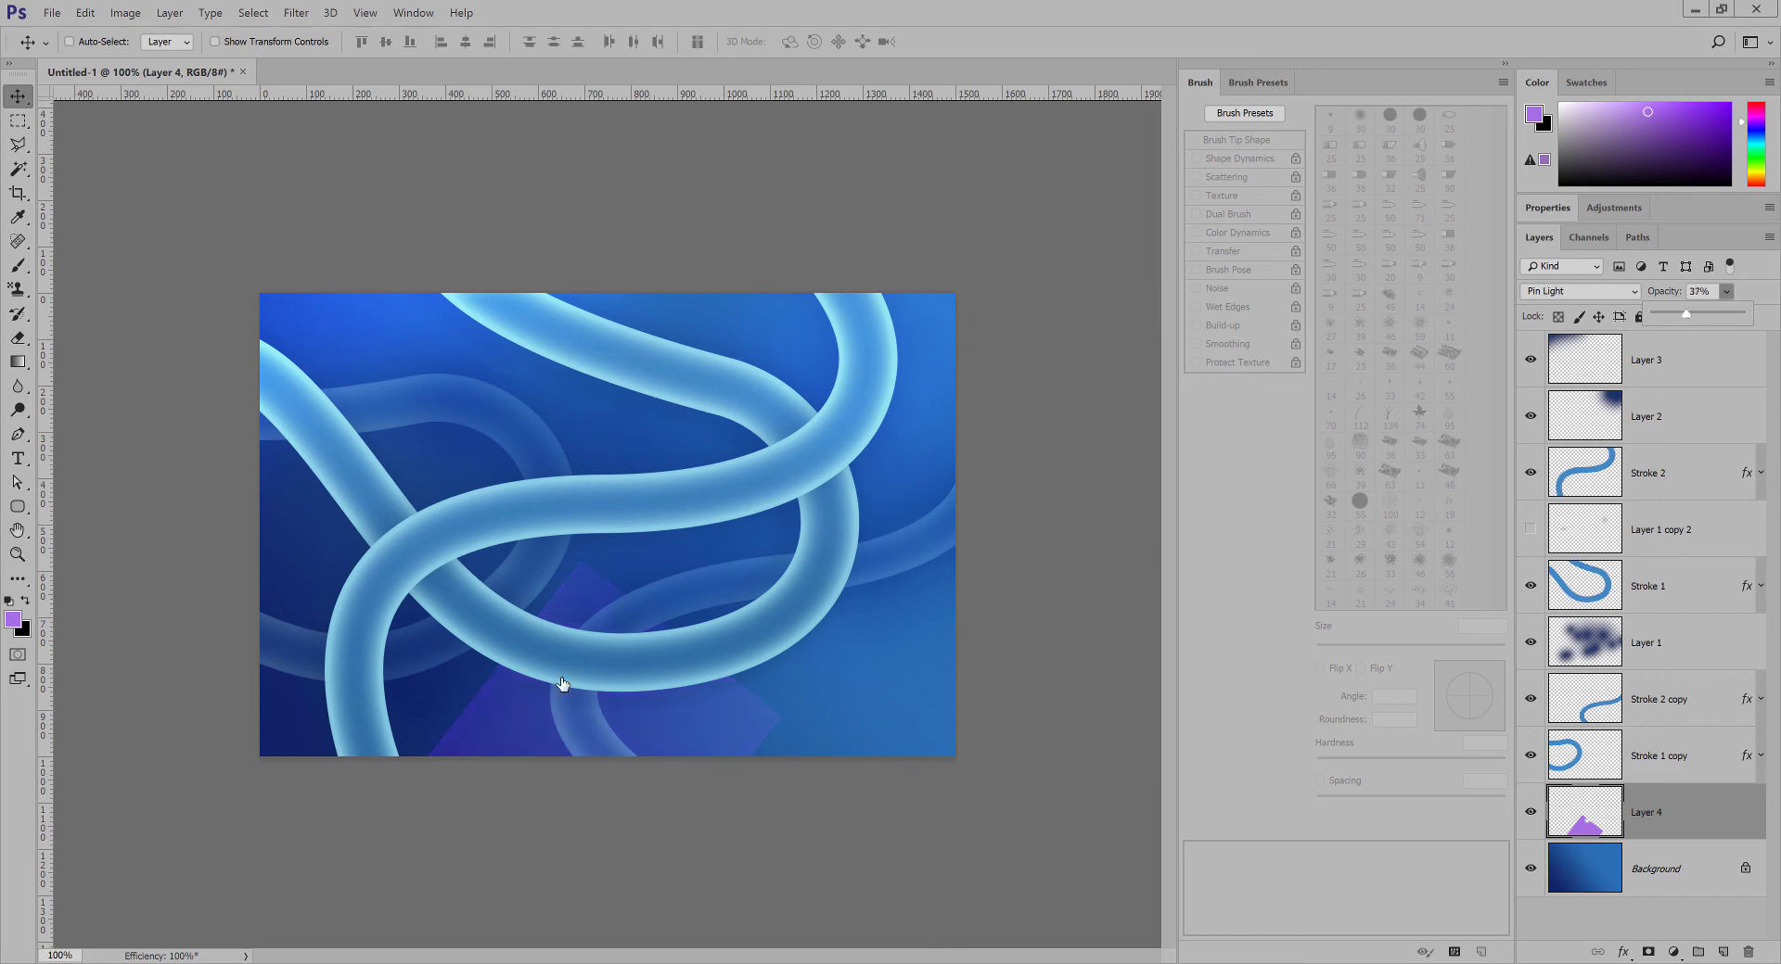
Duplicate the purple shape into the canvas's upper-left corner at 60% opacity and erase its overlap with the faded band.
{"action": "left_click_drag", "start_coordinate": [713, 737], "coordinate": [521, 334]}
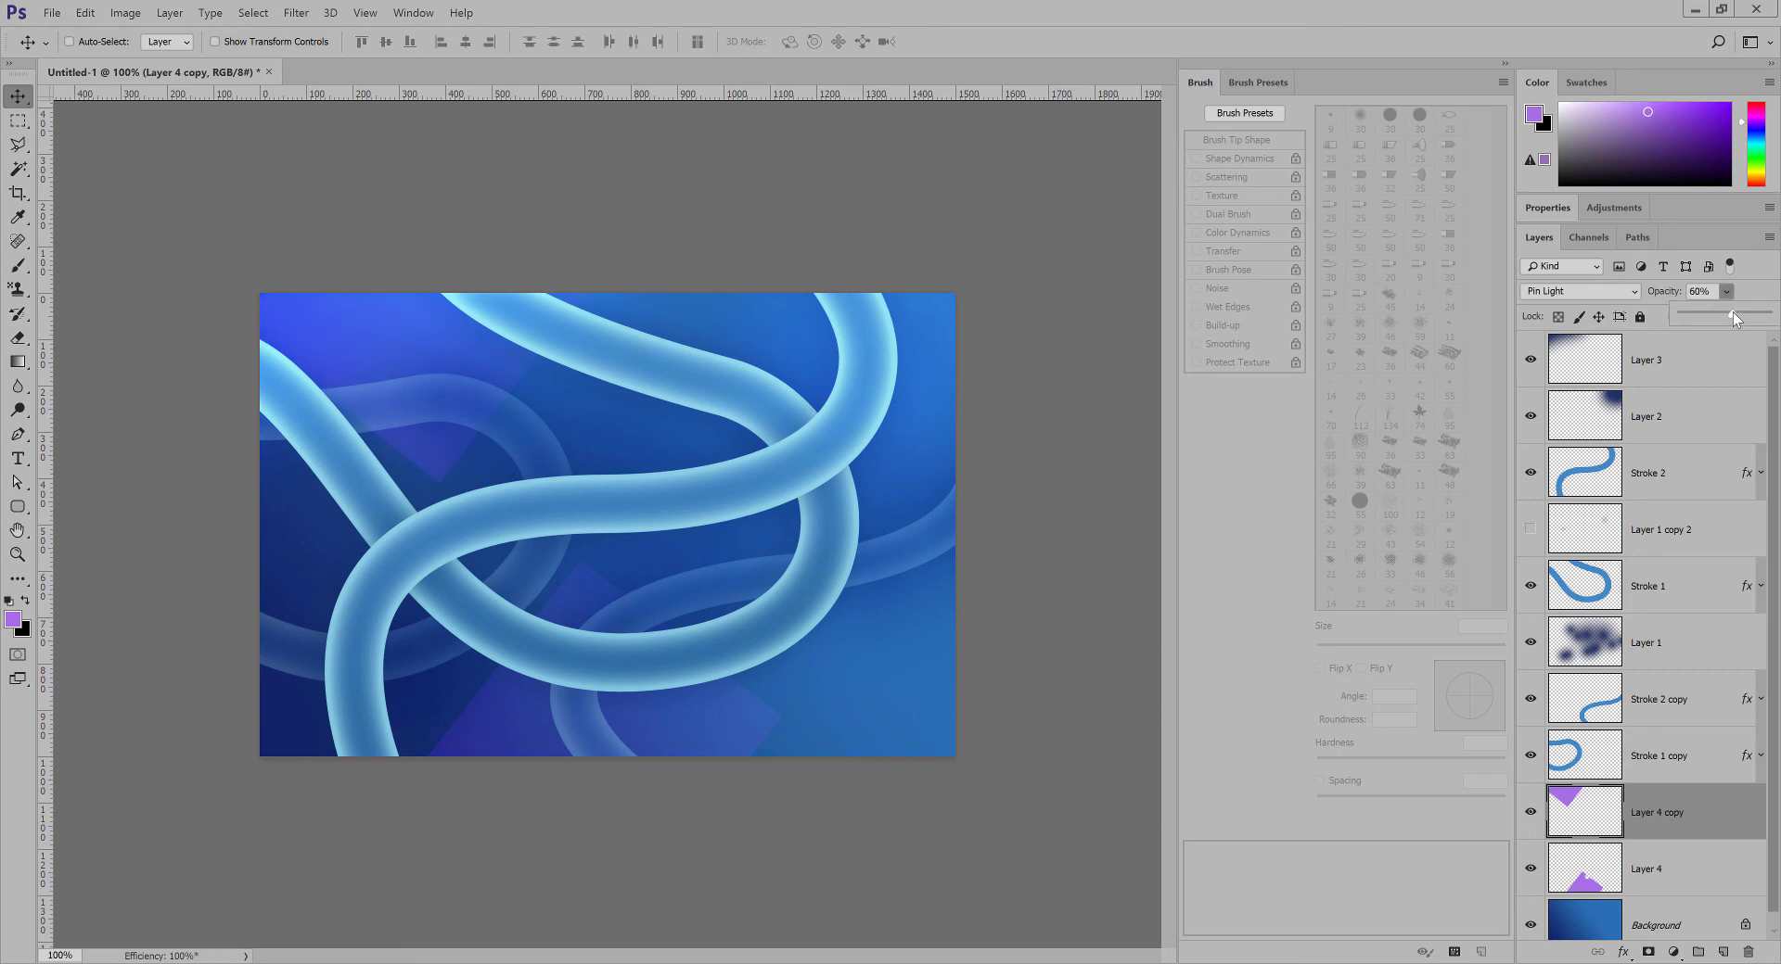
{"action": "left_click", "coordinate": [459, 397]}
{"action": "key", "text": "e"}
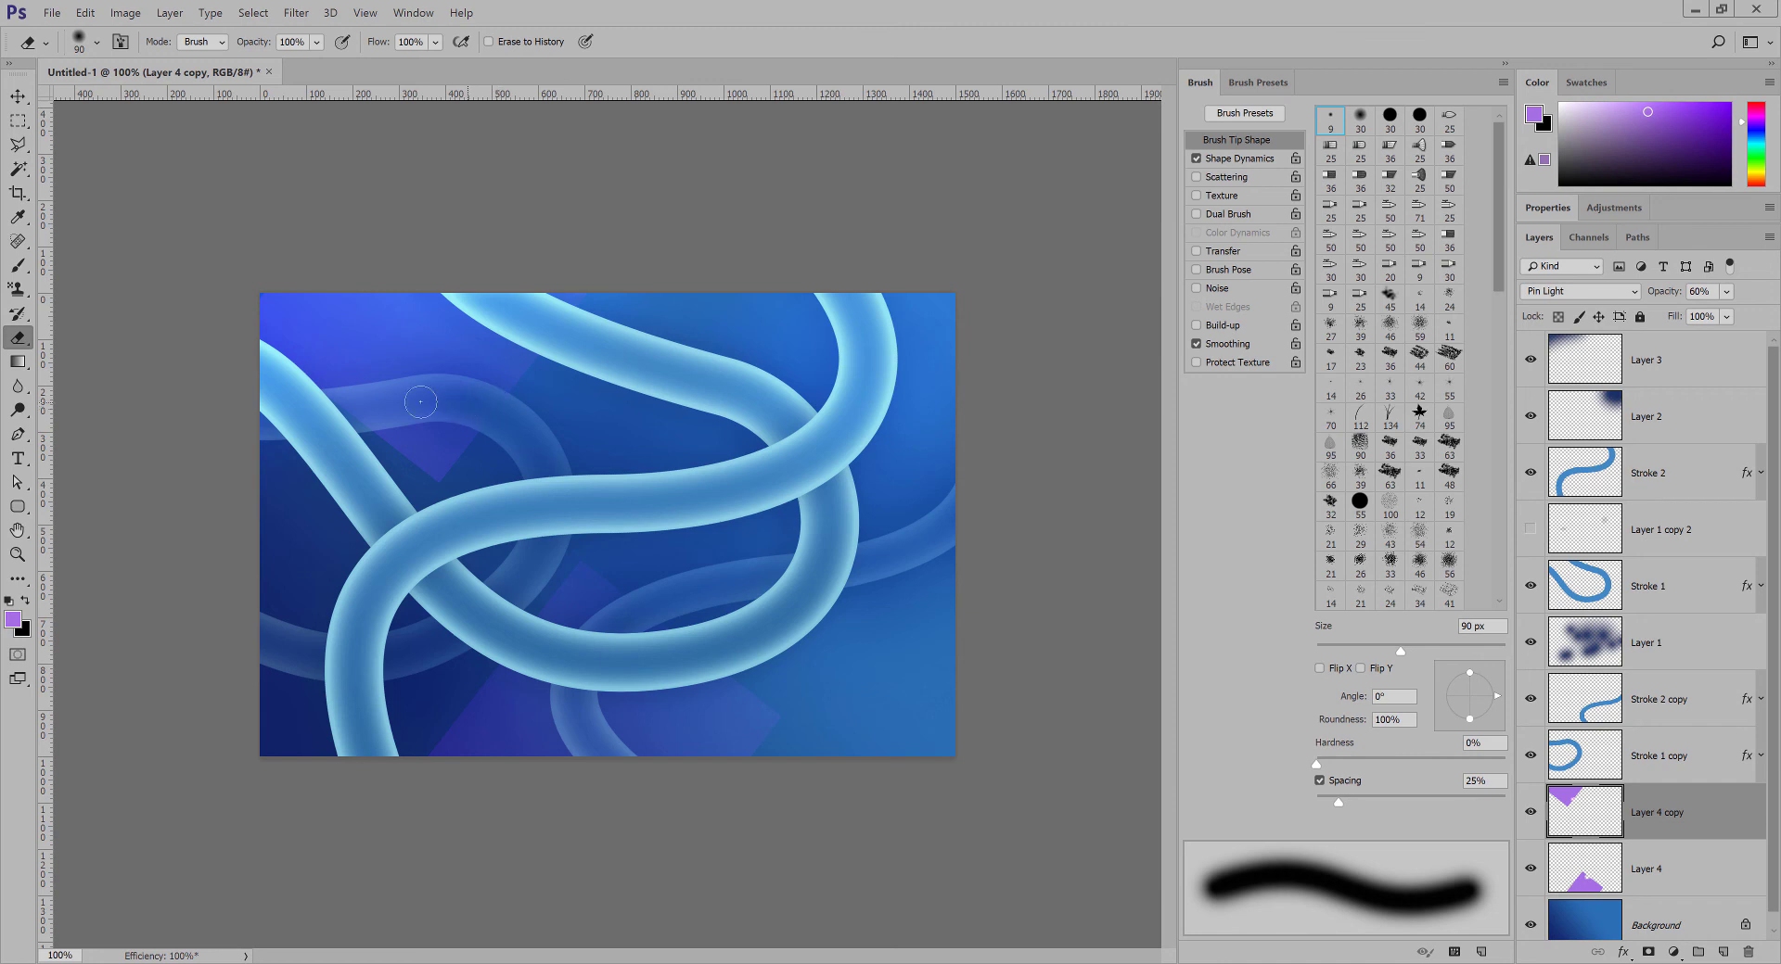
{"action": "mouse_move", "coordinate": [487, 408]}
{"action": "left_mouse_down"}
{"action": "mouse_move", "coordinate": [383, 409]}
{"action": "mouse_move", "coordinate": [473, 411]}
{"action": "mouse_move", "coordinate": [390, 406]}
{"action": "left_mouse_up"}
{"action": "key", "text": "c"}
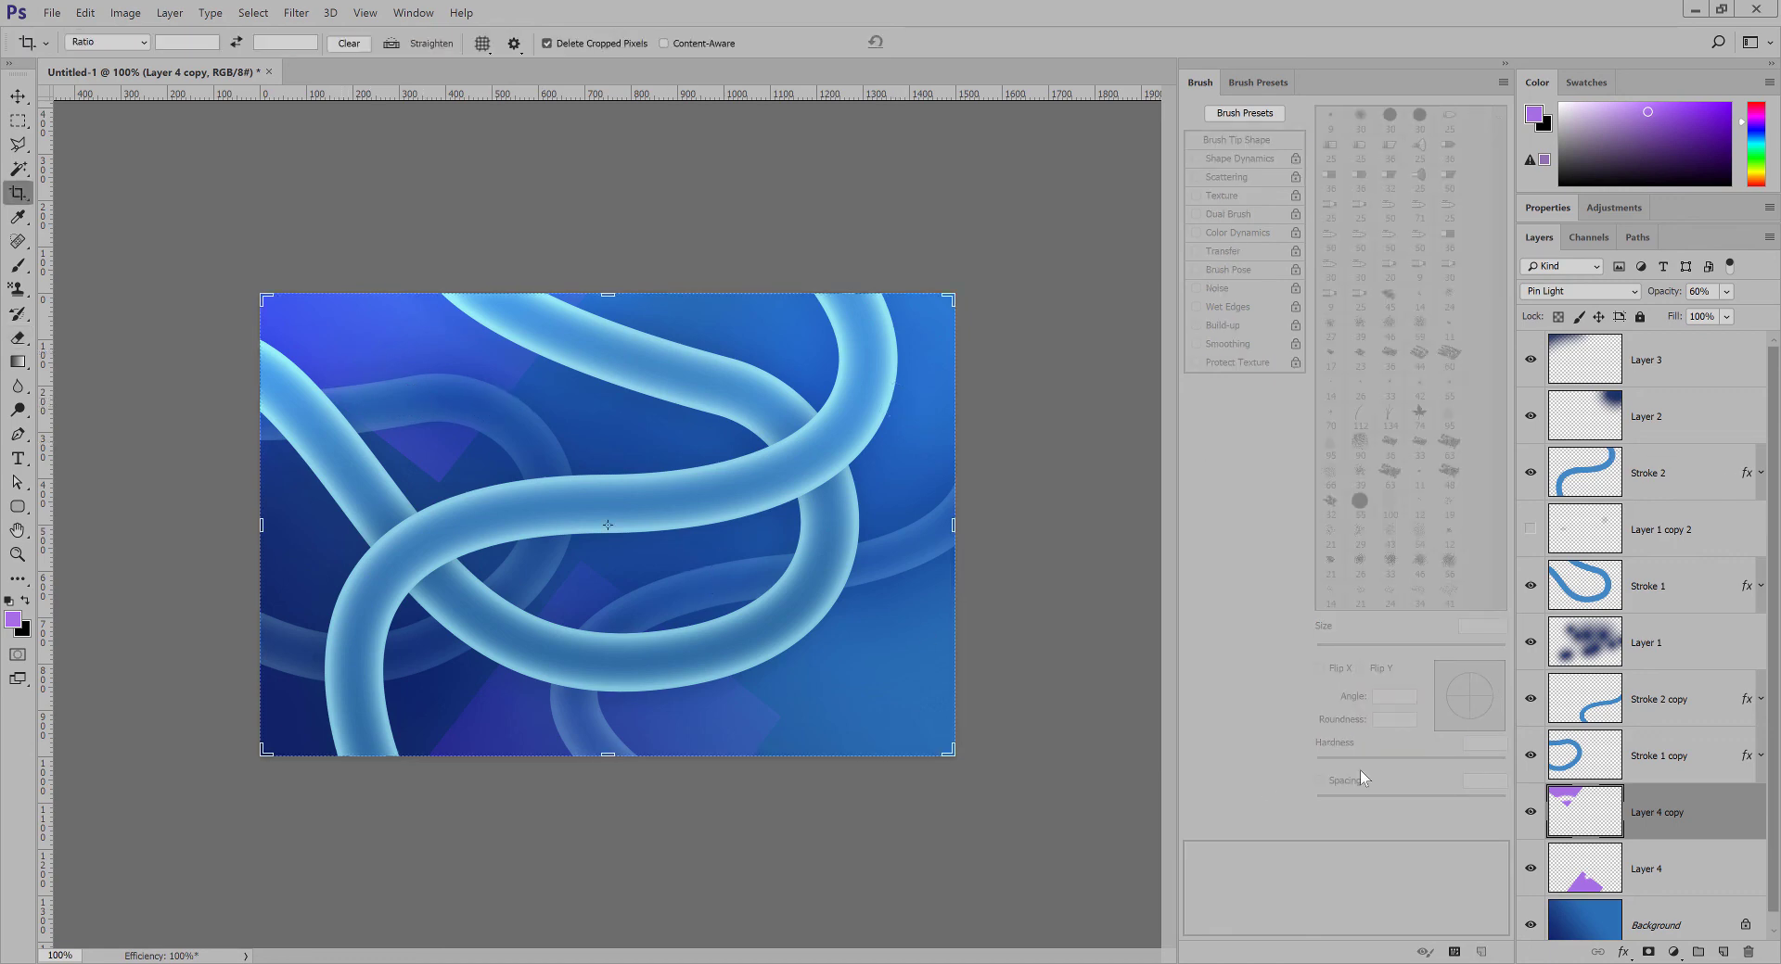
{"action": "key", "text": "v"}
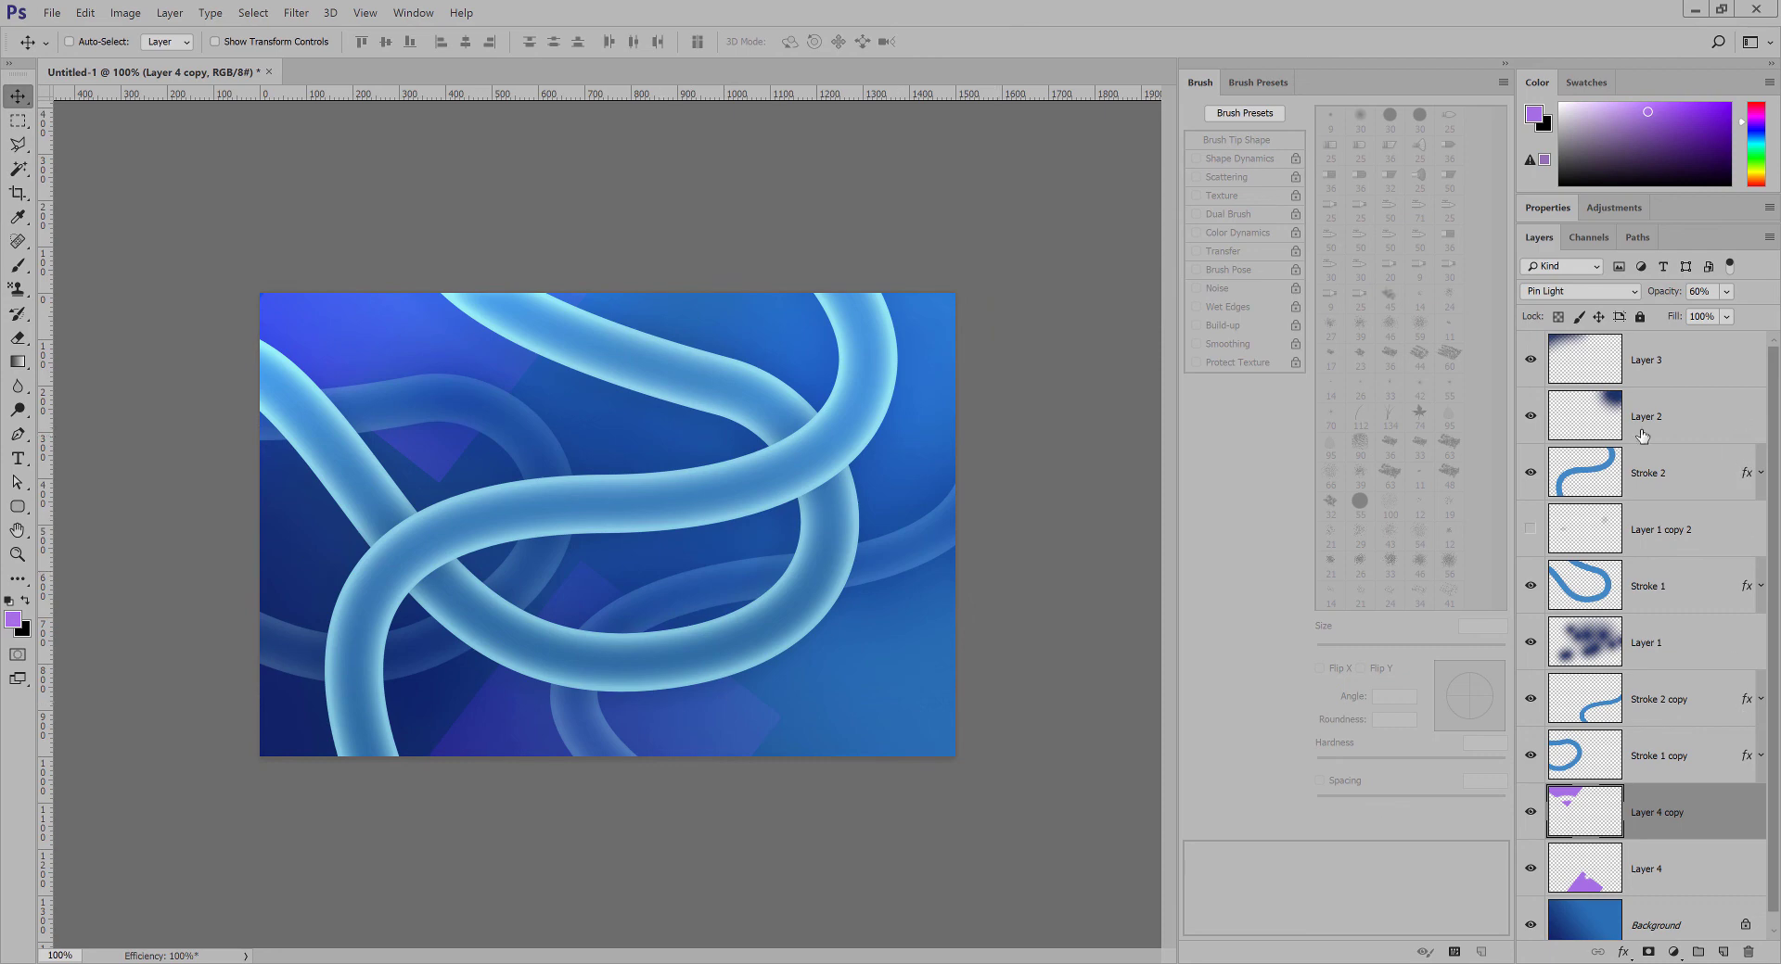
Add the text "PIPES & CURVES" near the canvas's lower-right corner.
{"action": "left_click", "coordinate": [18, 458]}
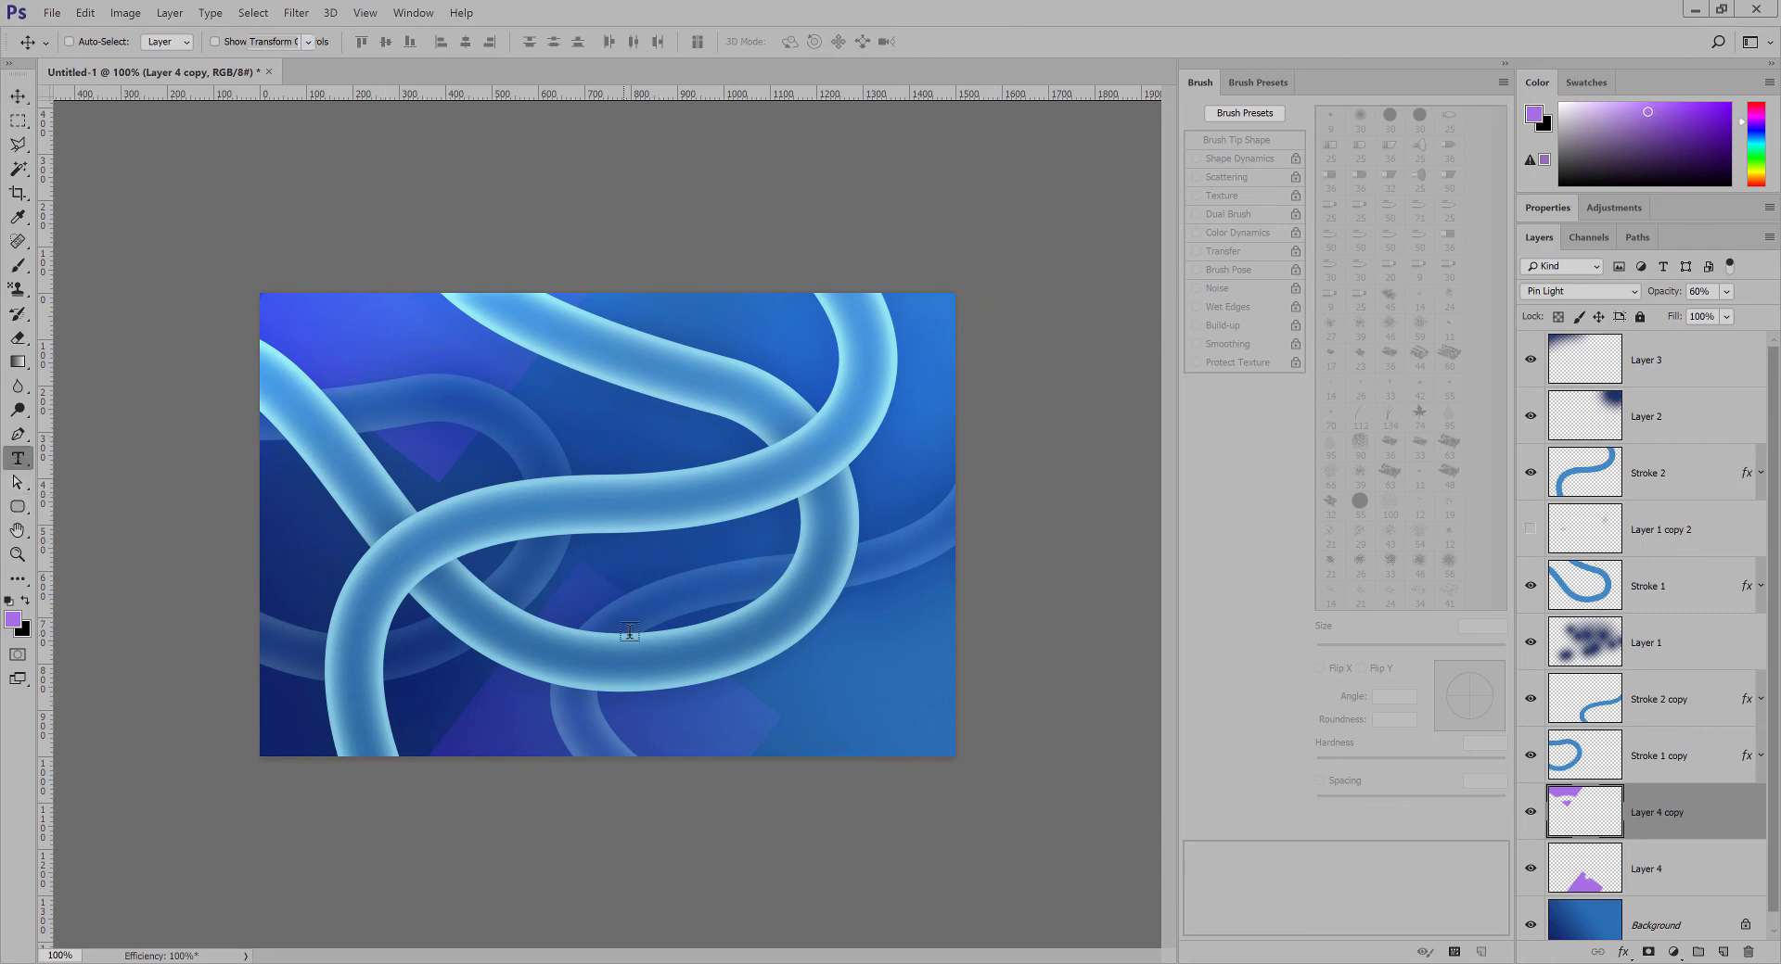
{"action": "left_click", "coordinate": [732, 709]}
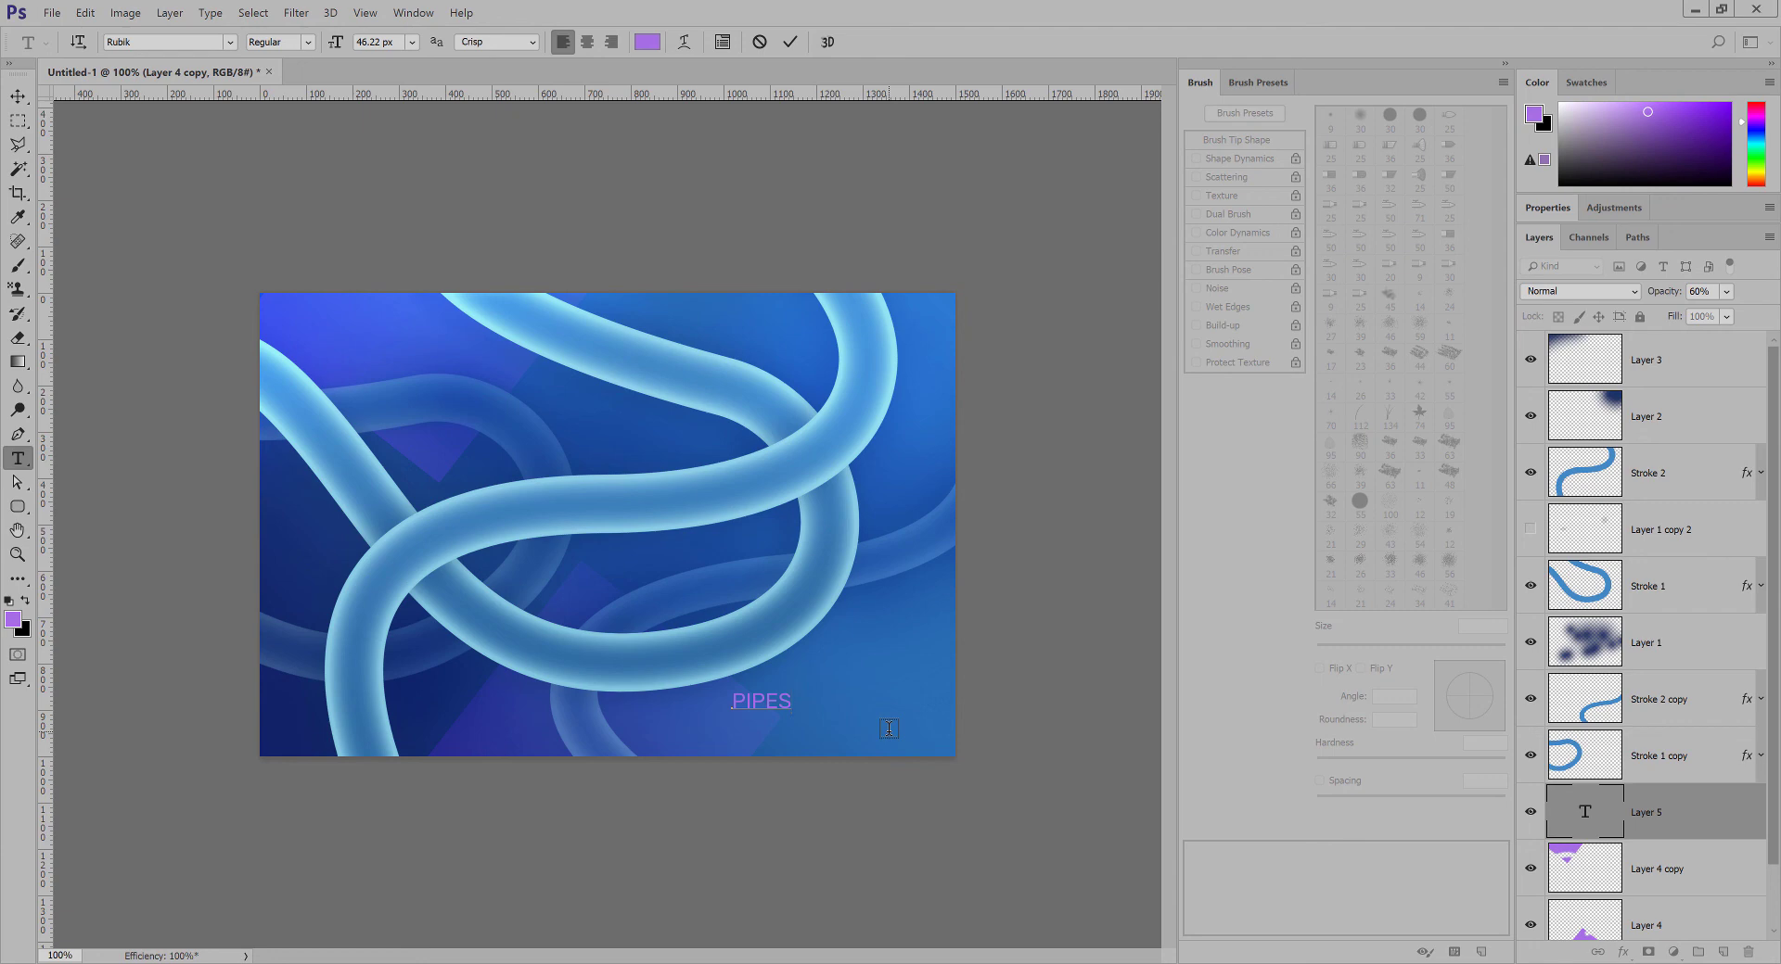
{"action": "type", "text": "PIPES & CURVES"}
{"action": "left_click", "coordinate": [17, 96]}
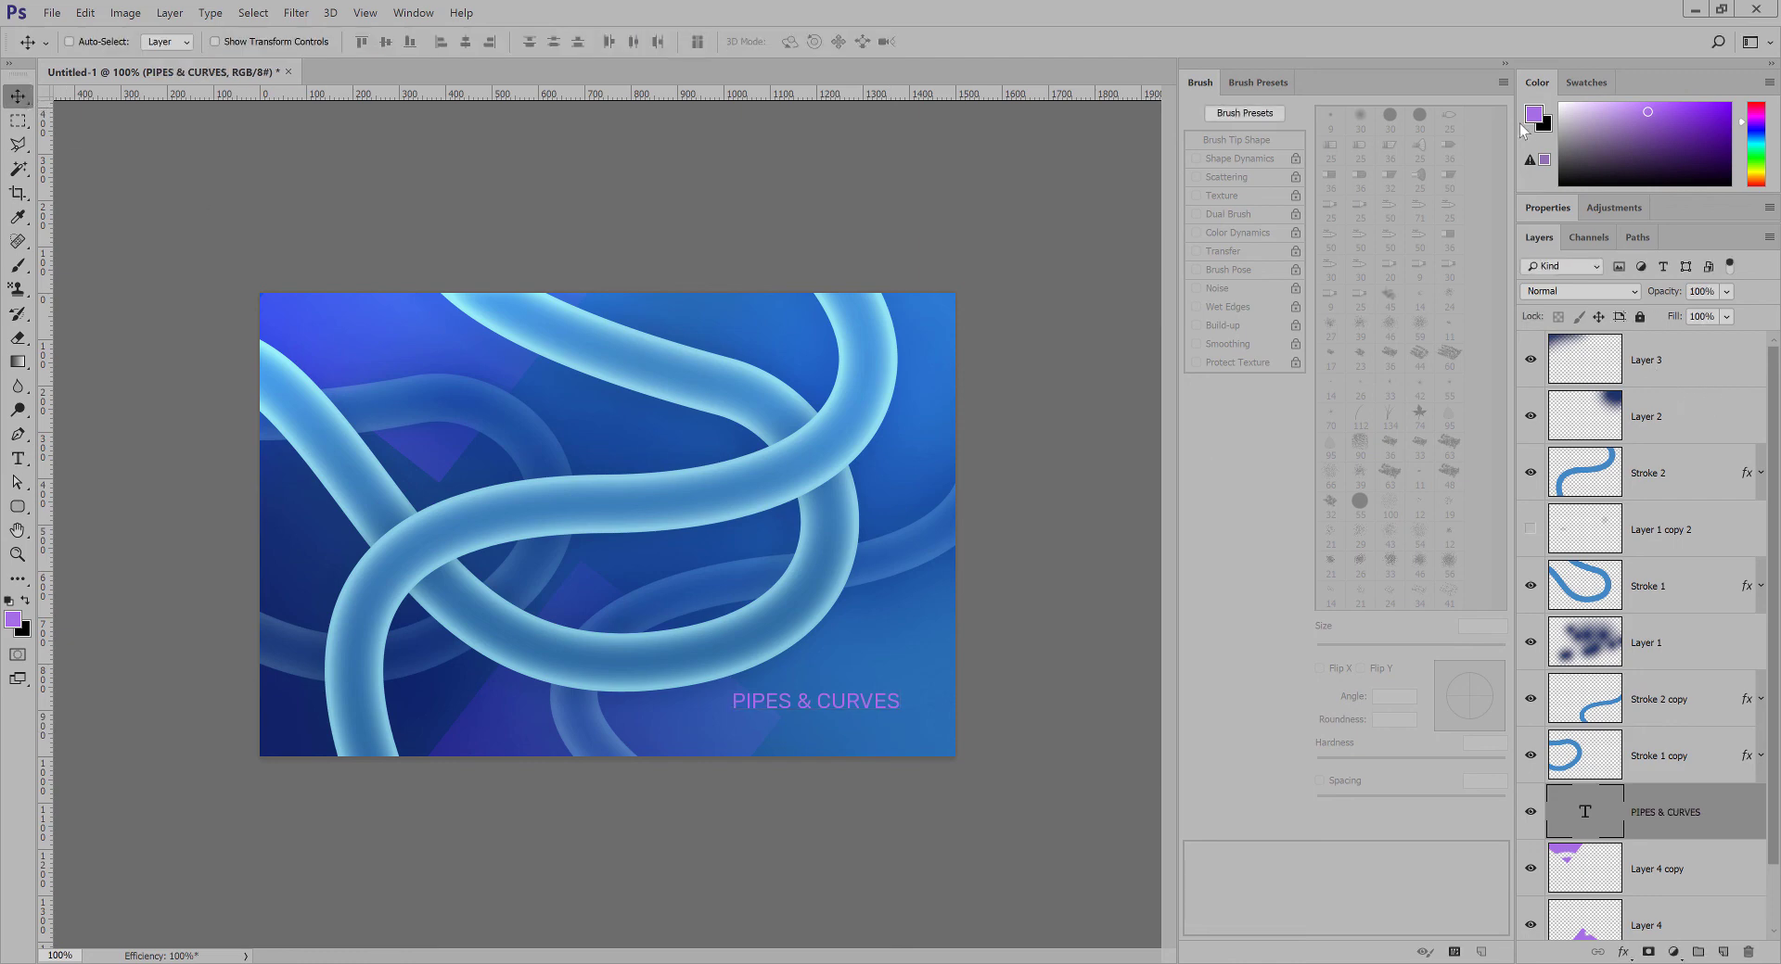
Show the Character settings and set the PIPES & CURVES text color to white #ffffff.
{"action": "left_click", "coordinate": [413, 13]}
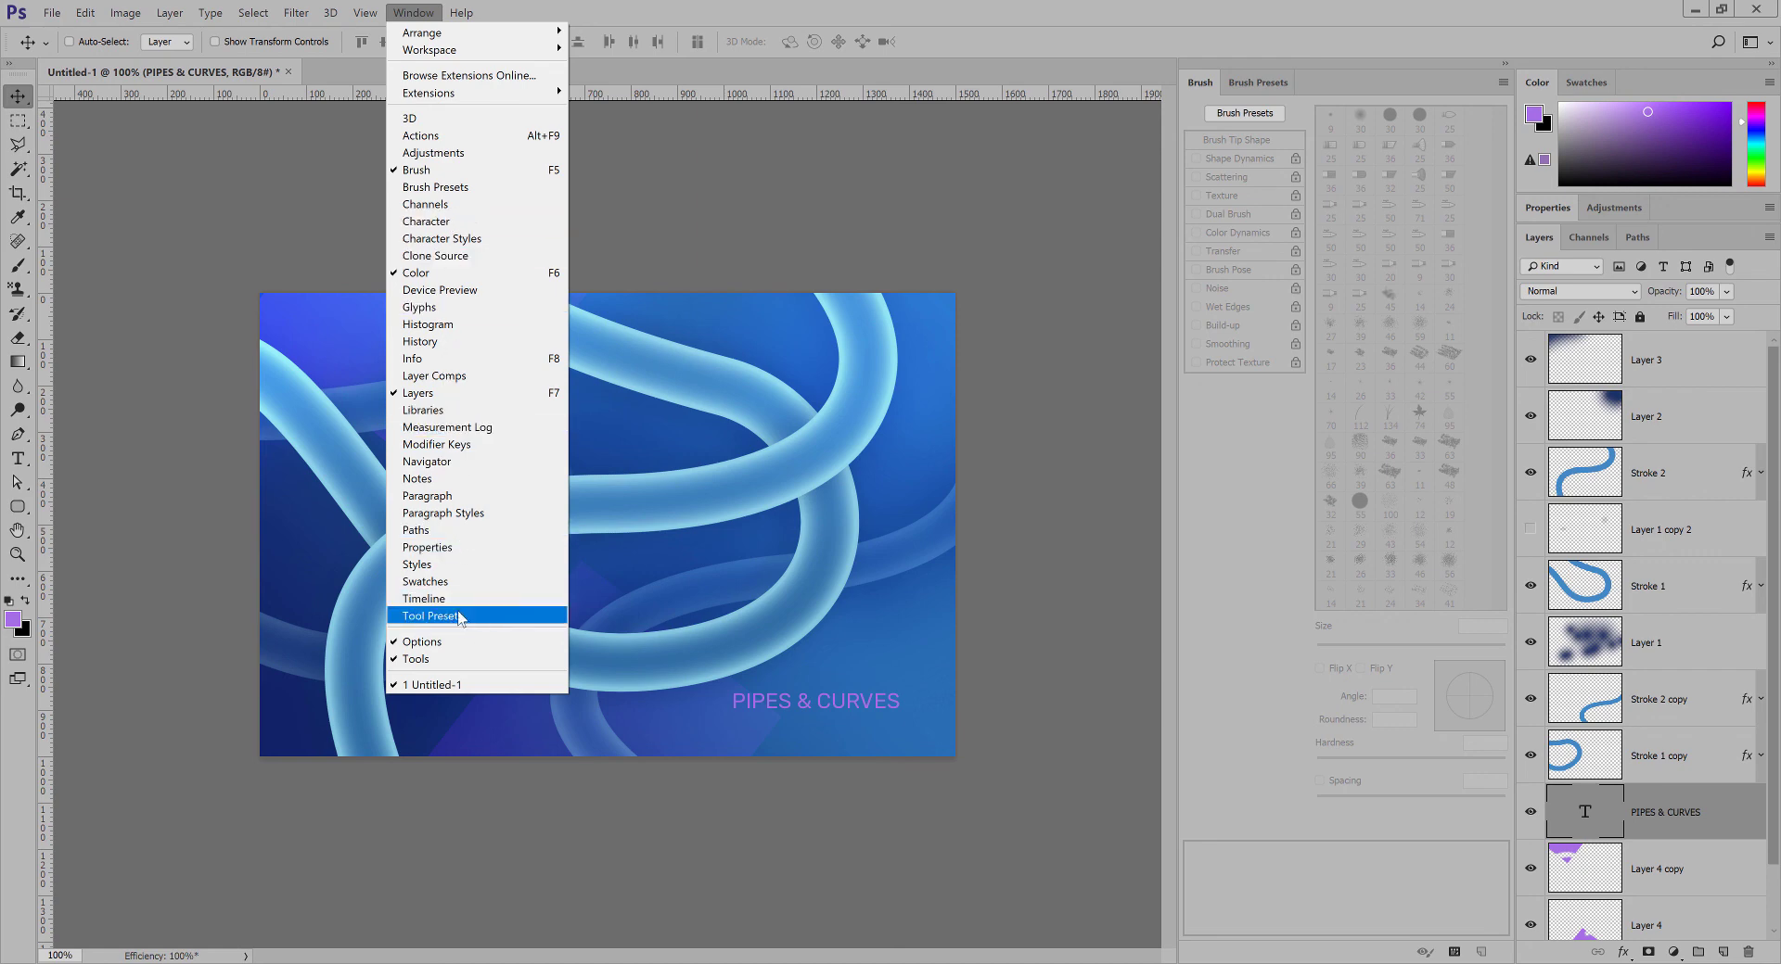
{"action": "left_click", "coordinate": [454, 221]}
{"action": "left_click", "coordinate": [1154, 363]}
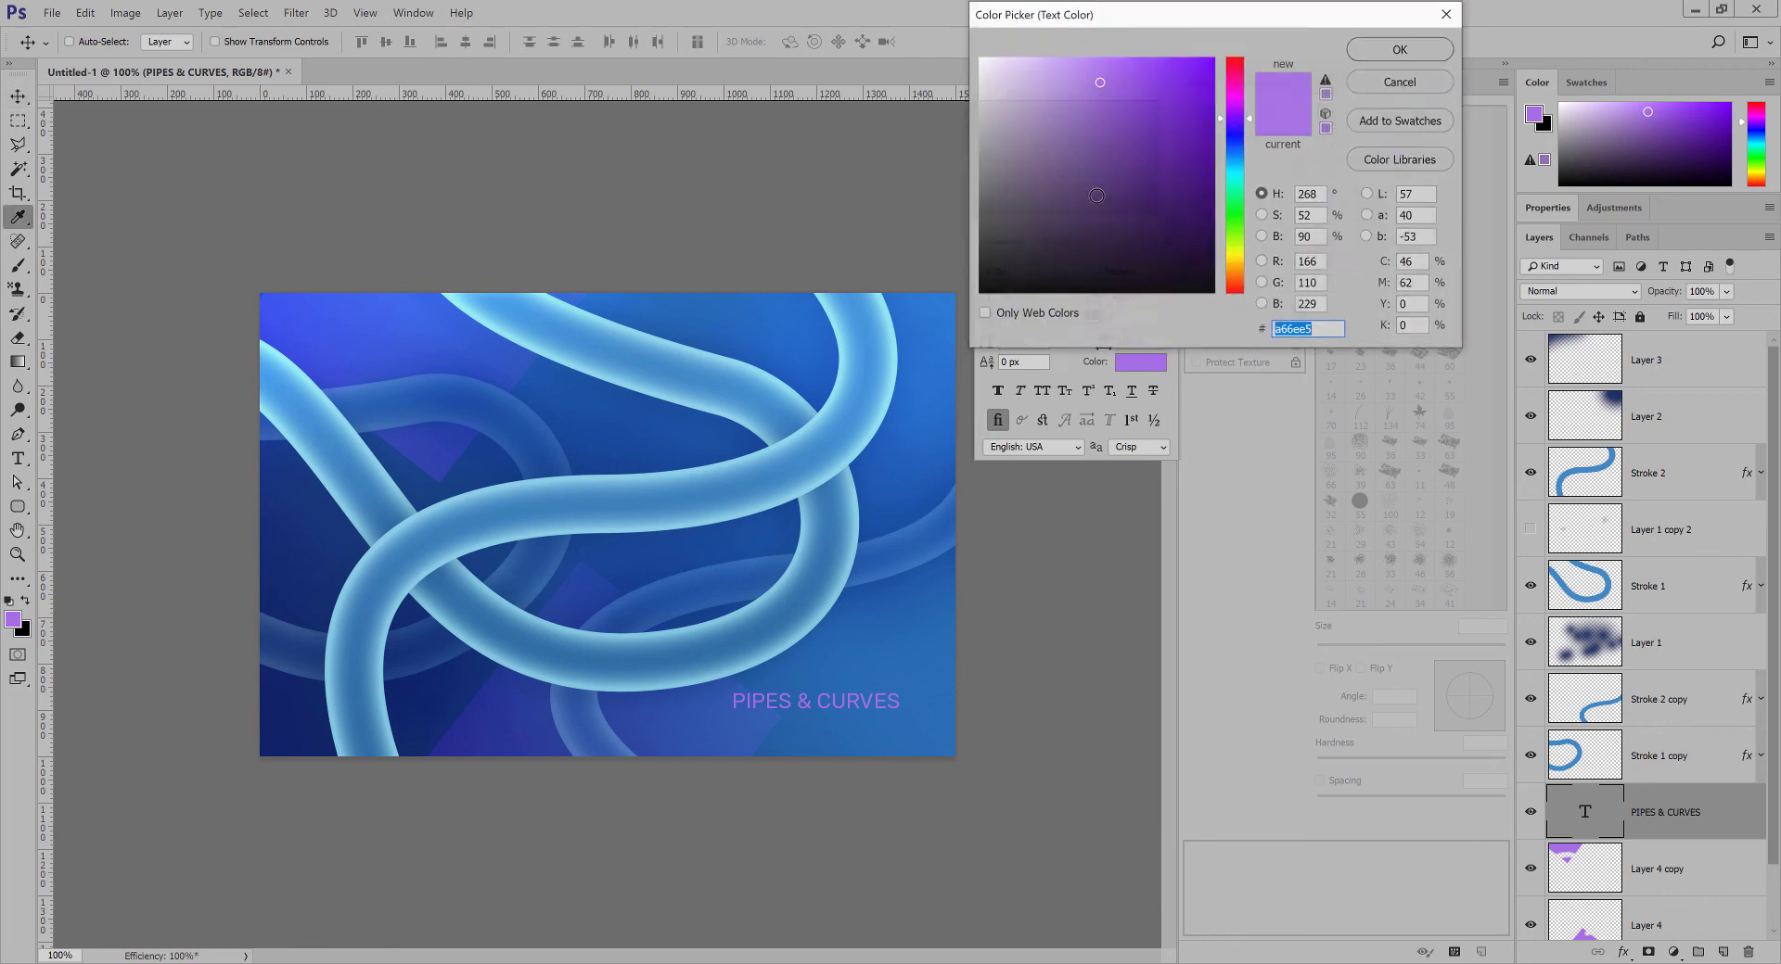
{"action": "left_click_drag", "start_coordinate": [1044, 172], "coordinate": [793, 50]}
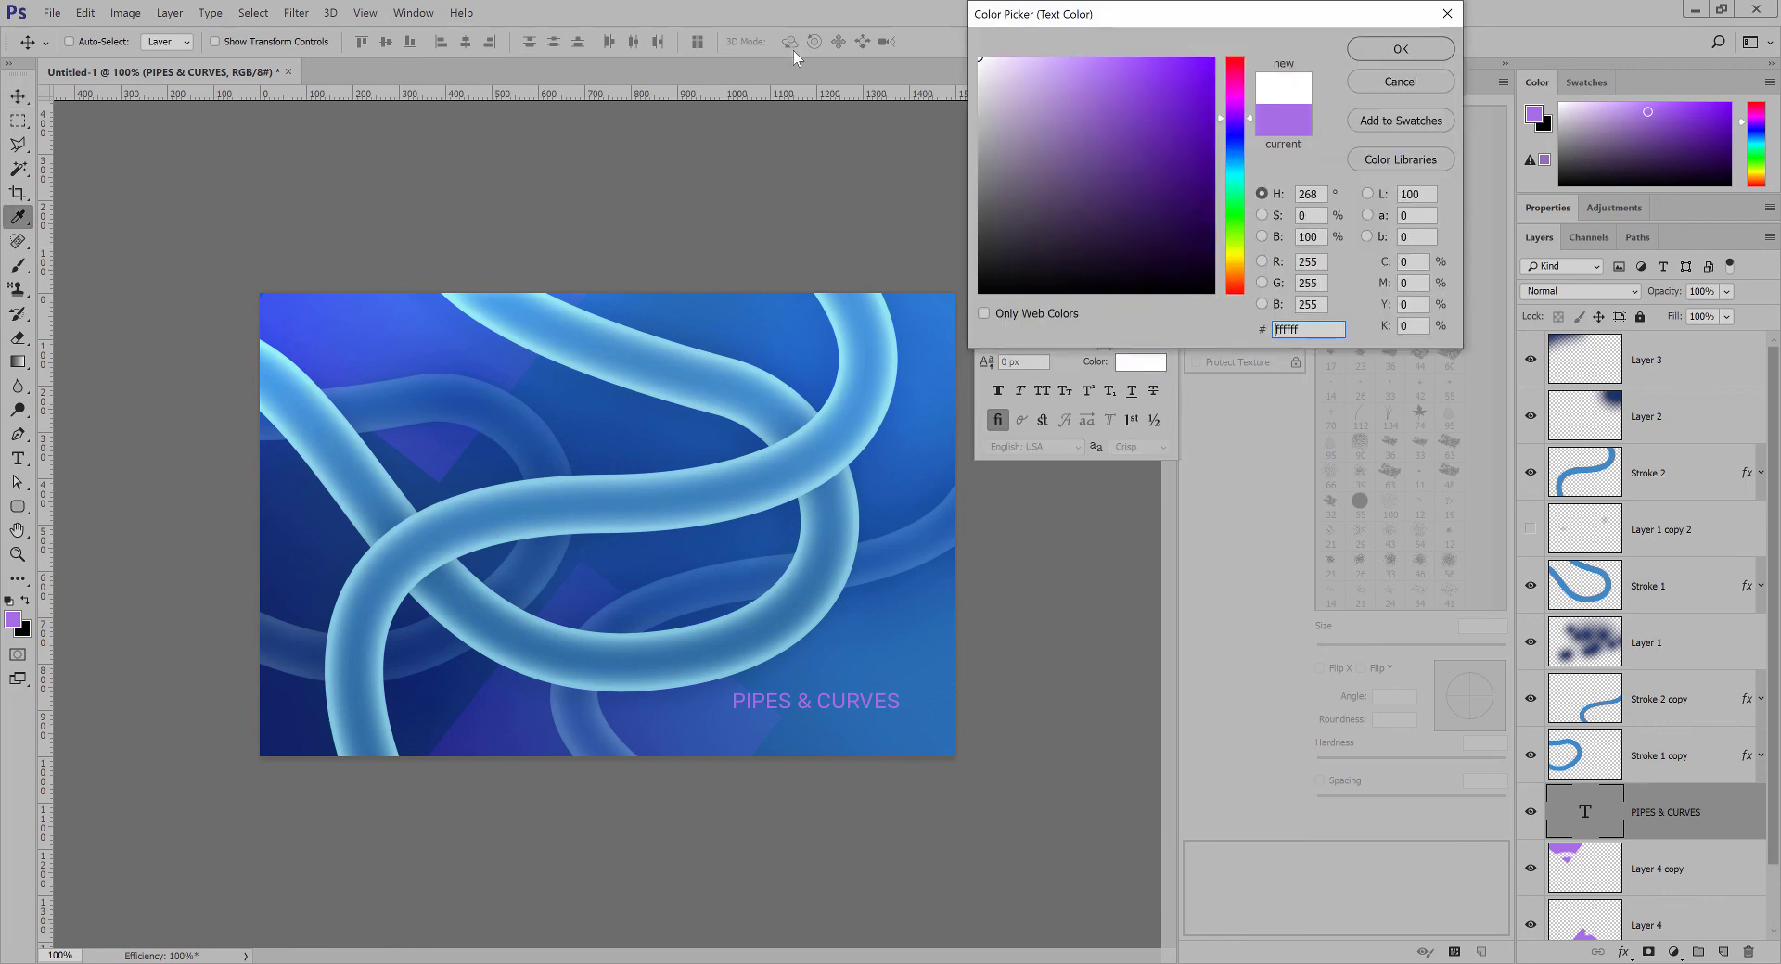
{"action": "left_click", "coordinate": [1386, 50]}
Recolor the PIPES & CURVES text to a pale cyan of about #dff9ff and move it slightly toward the canvas's lower-right corner.
{"action": "left_click", "coordinate": [1137, 360]}
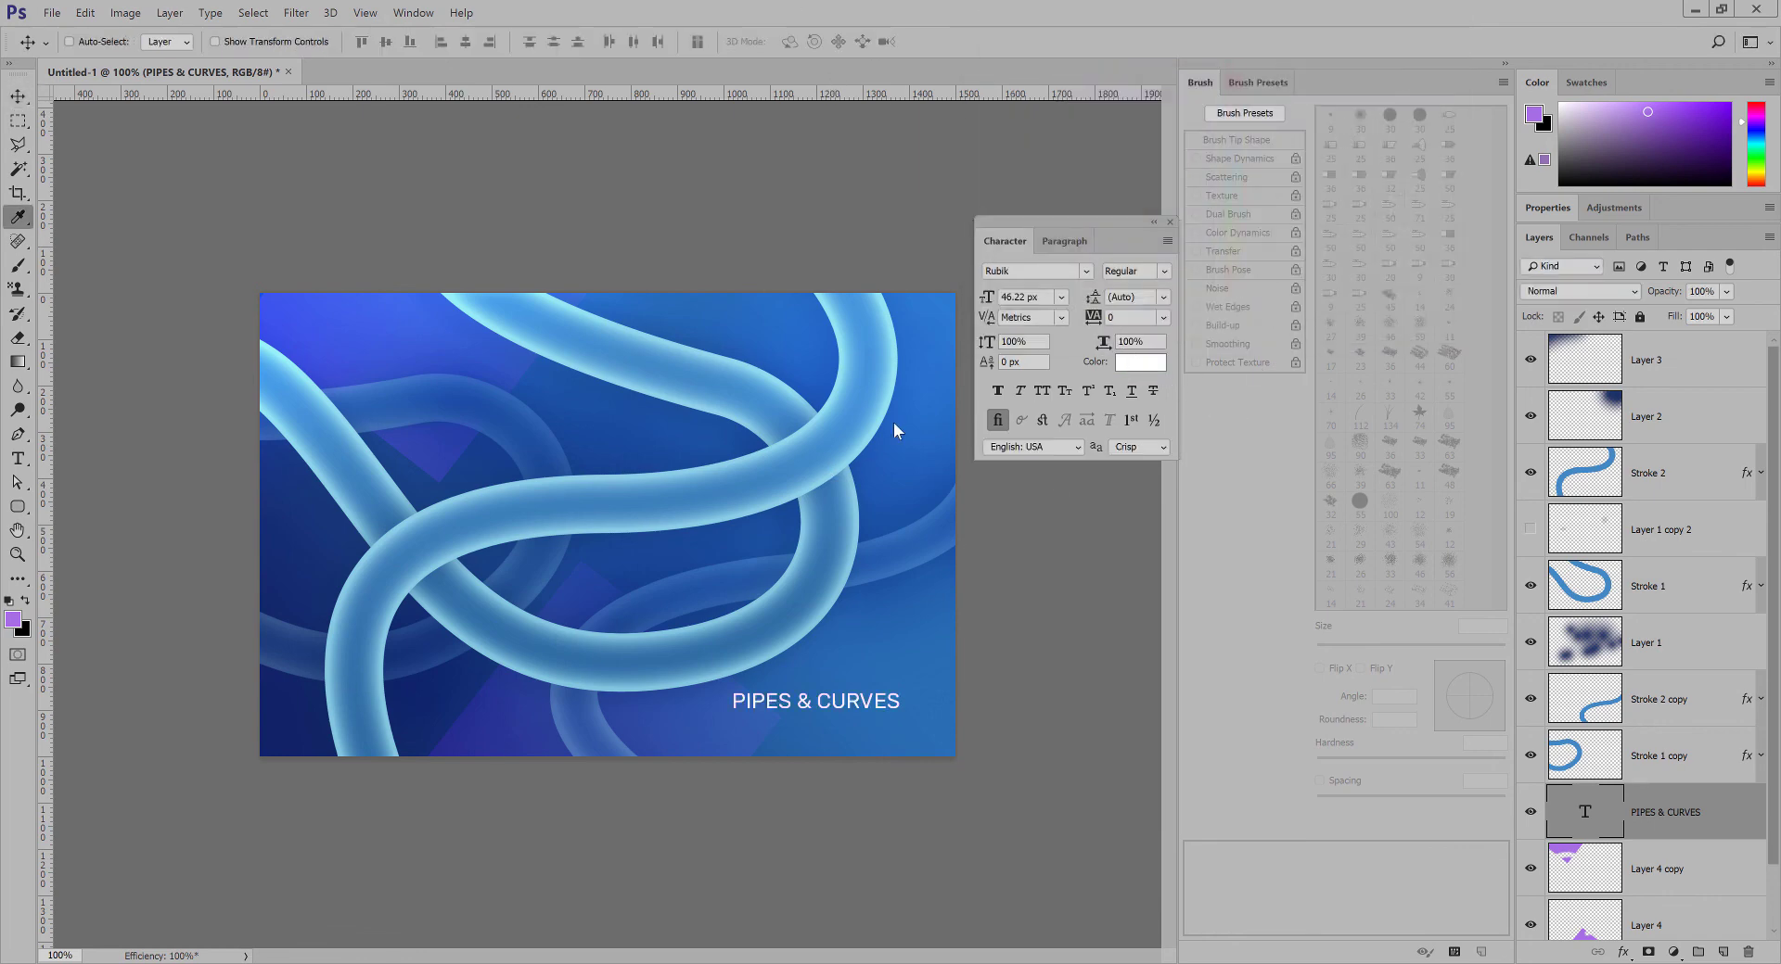
{"action": "left_click", "coordinate": [880, 426]}
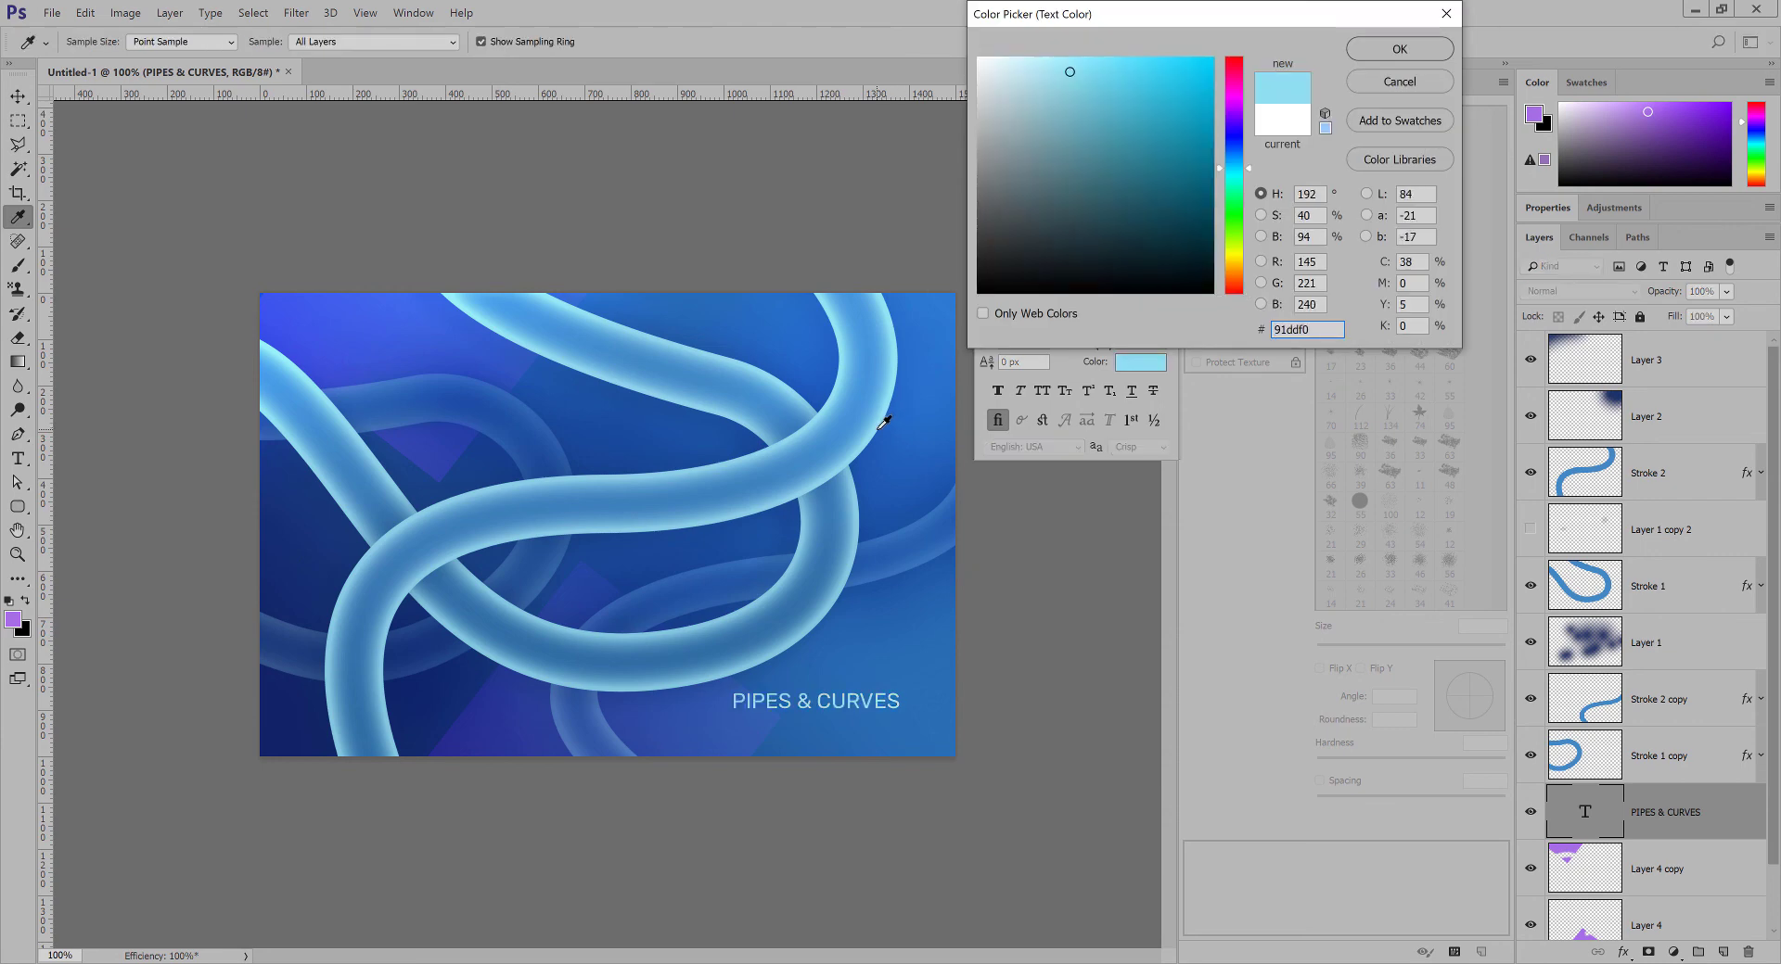
{"action": "mouse_move", "coordinate": [1064, 64]}
{"action": "left_mouse_down"}
{"action": "mouse_move", "coordinate": [1016, 47]}
{"action": "mouse_move", "coordinate": [1020, 77]}
{"action": "mouse_move", "coordinate": [1007, 52]}
{"action": "left_mouse_up"}
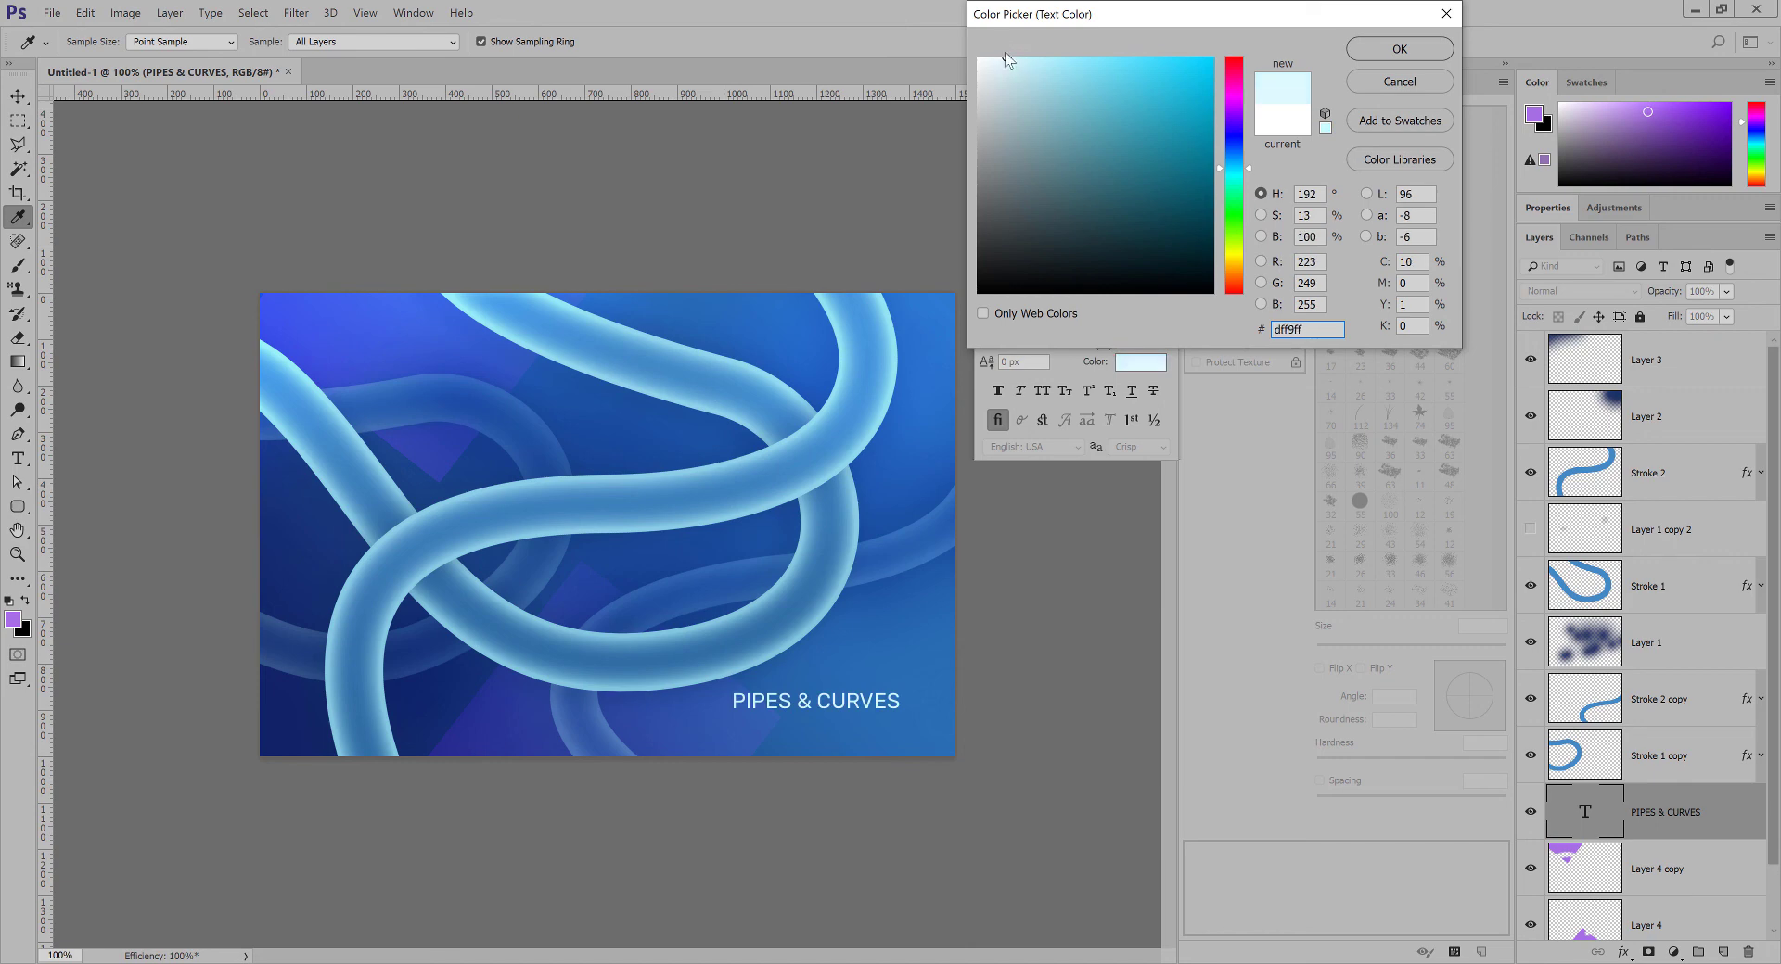
{"action": "left_click_drag", "start_coordinate": [1006, 58], "coordinate": [1005, 54]}
{"action": "left_click", "coordinate": [1377, 52]}
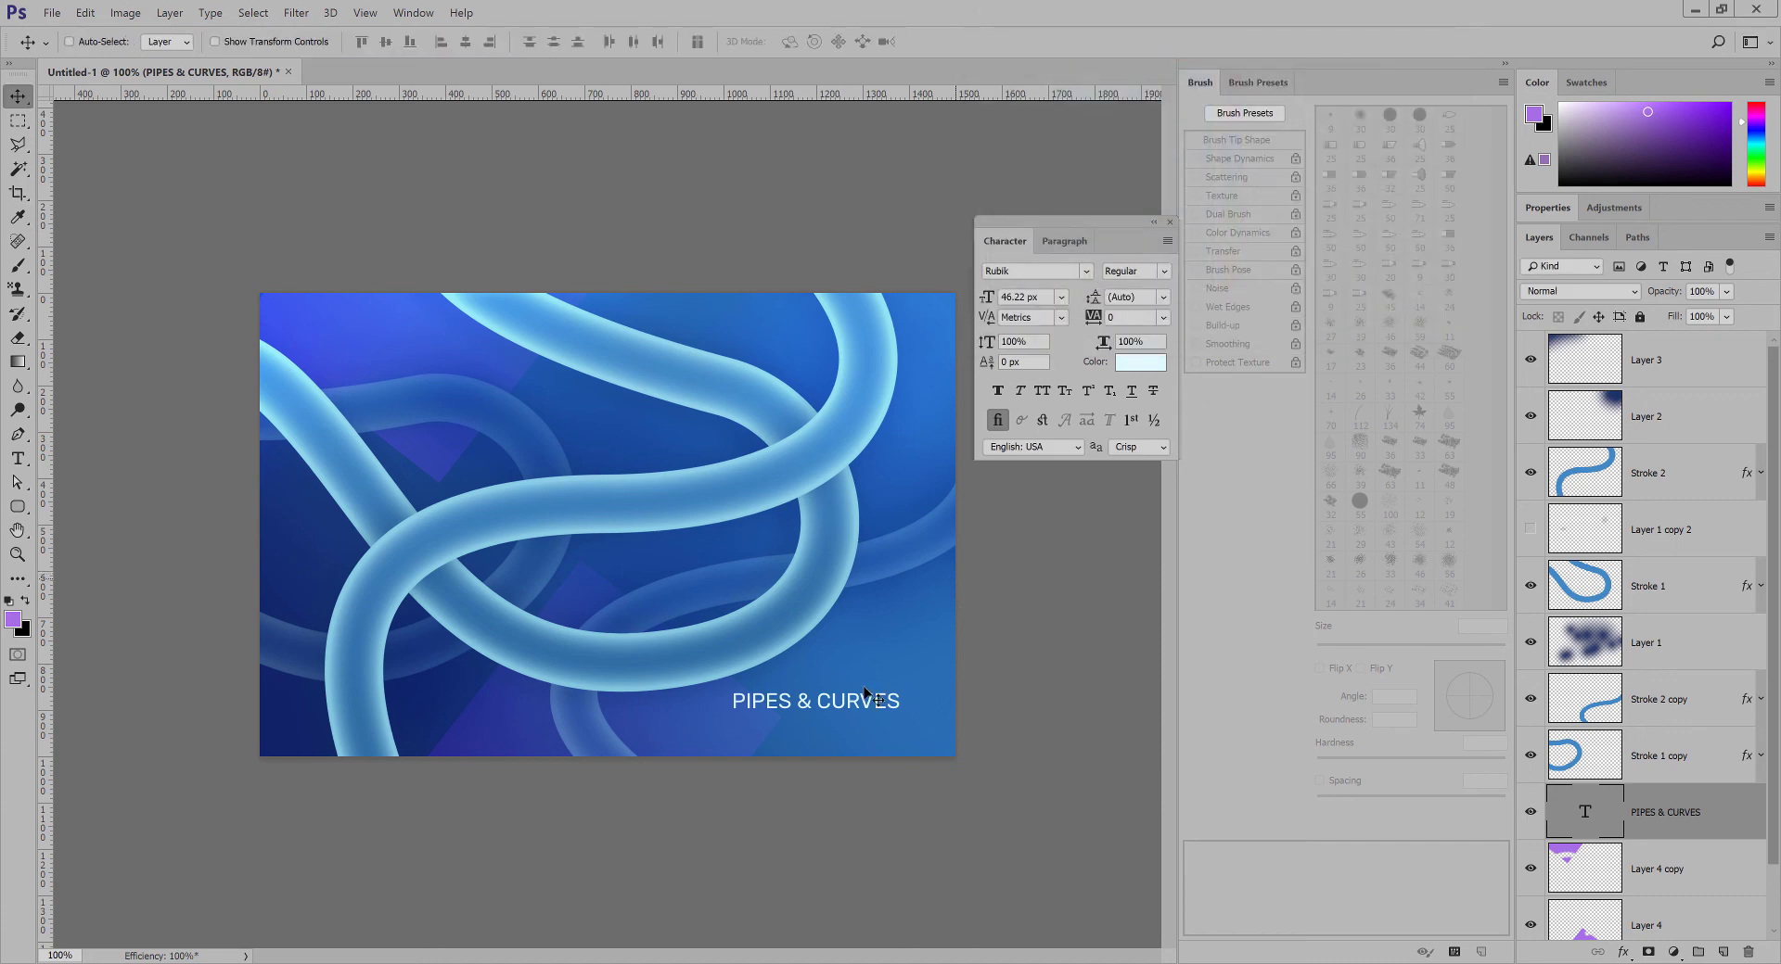
{"action": "left_click_drag", "start_coordinate": [830, 694], "coordinate": [843, 700]}
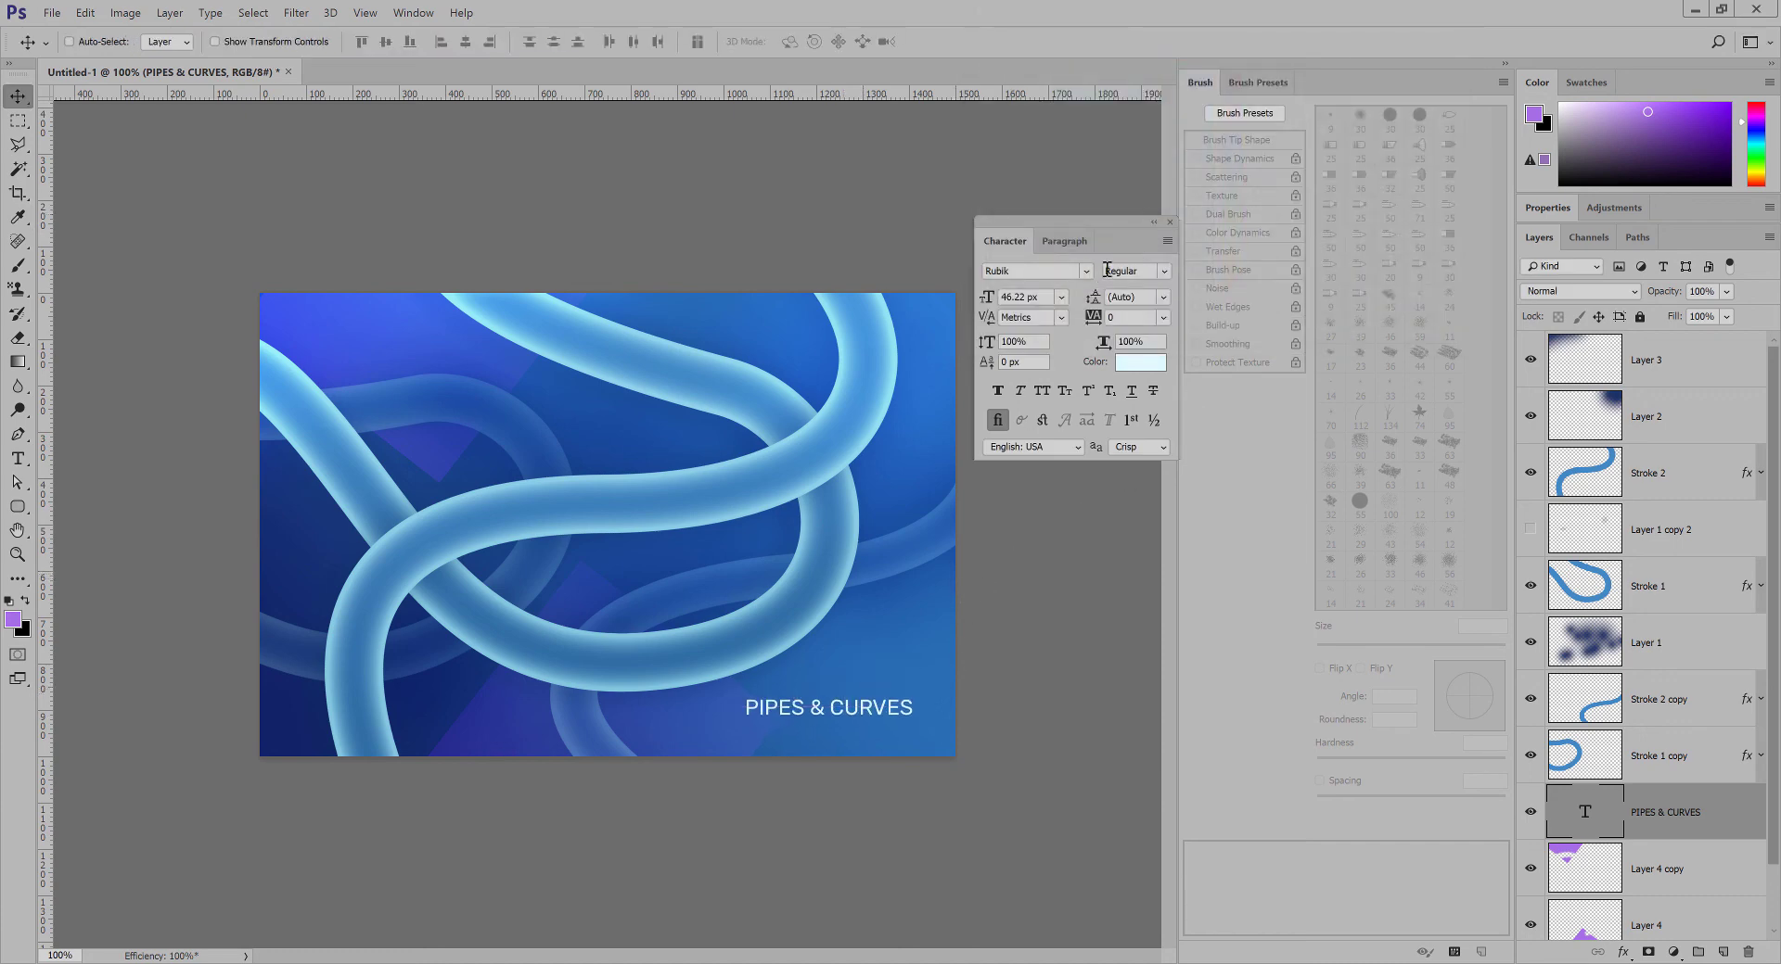
Browse the font list with the title layer selected and set the PIPES & CURVES font to Square721 Cn BT.
{"action": "left_click", "coordinate": [1051, 269]}
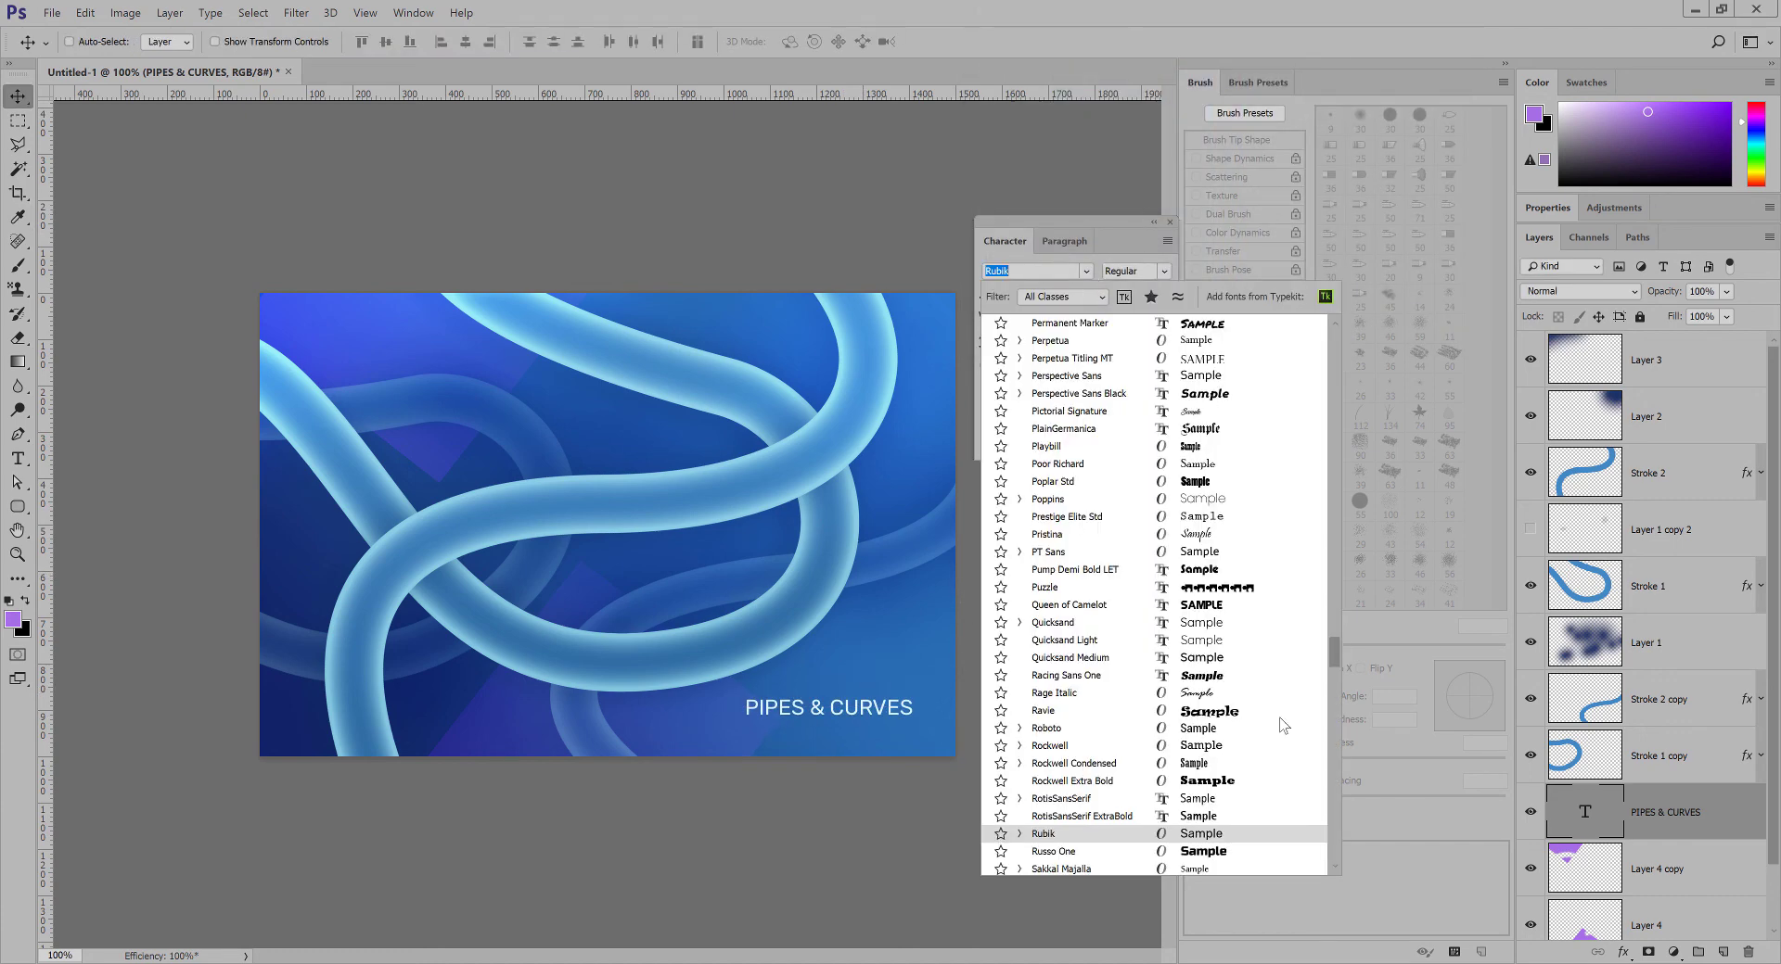
{"action": "mouse_move", "coordinate": [1333, 642]}
{"action": "left_mouse_down"}
{"action": "mouse_move", "coordinate": [1345, 304]}
{"action": "mouse_move", "coordinate": [1330, 300]}
{"action": "left_mouse_up"}
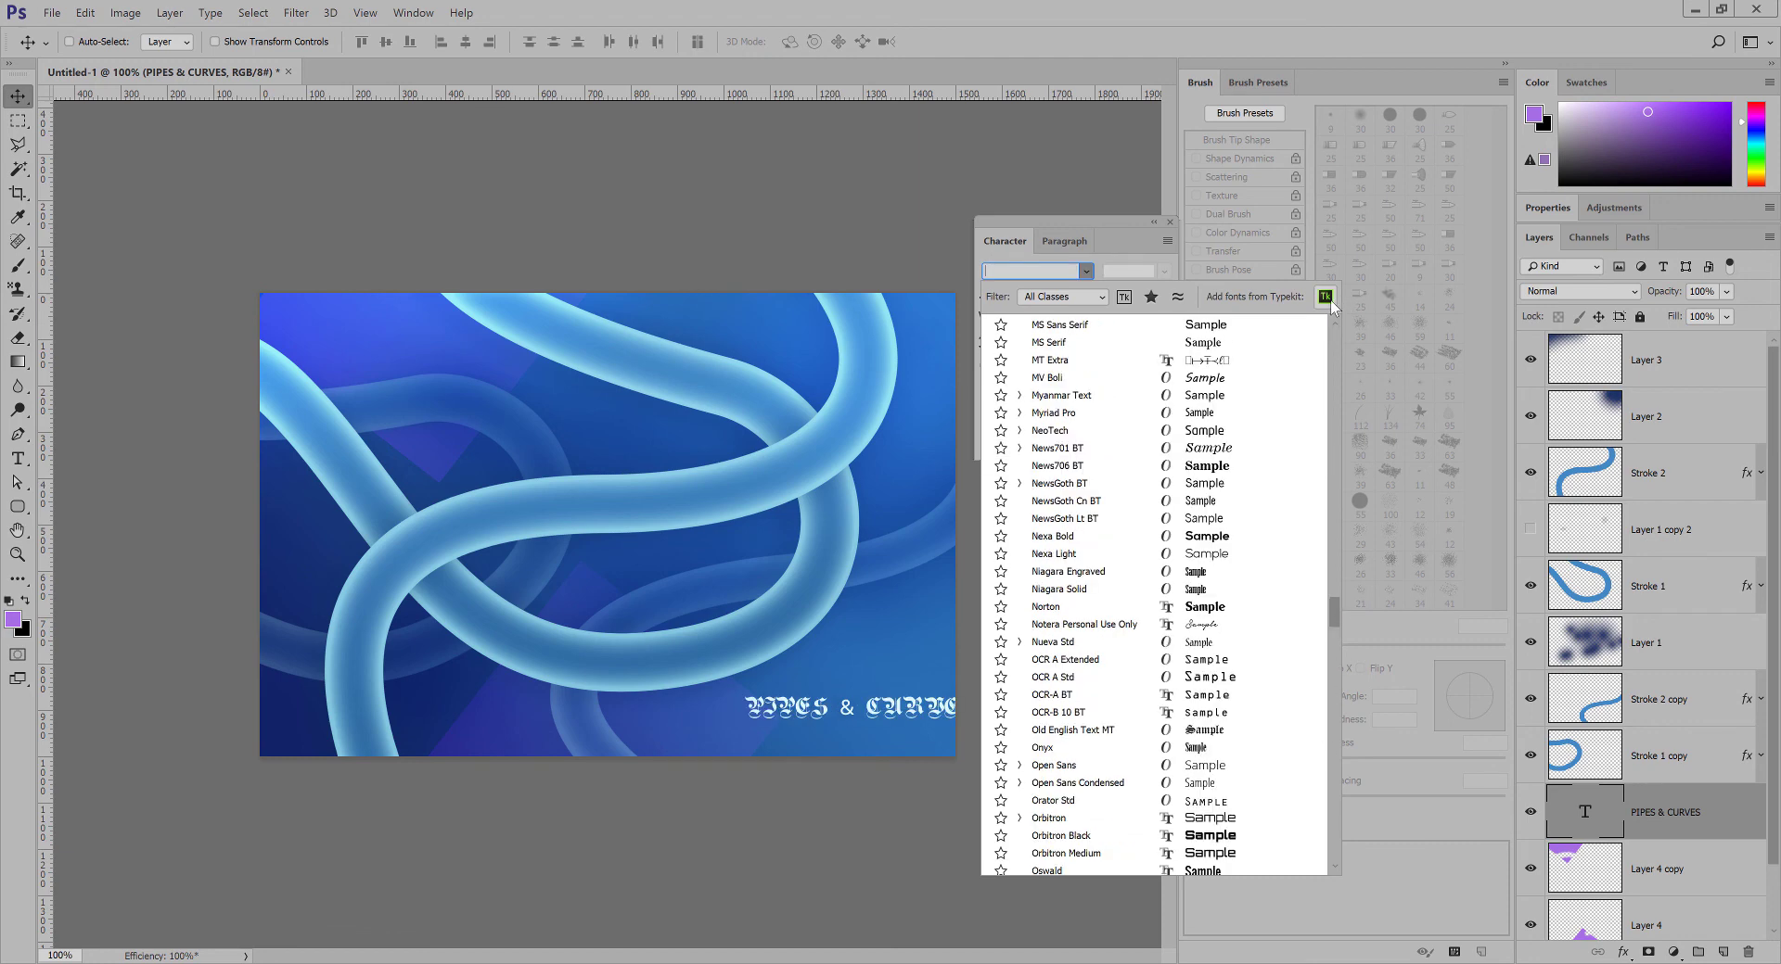
{"action": "left_click_drag", "start_coordinate": [1334, 605], "coordinate": [1332, 325]}
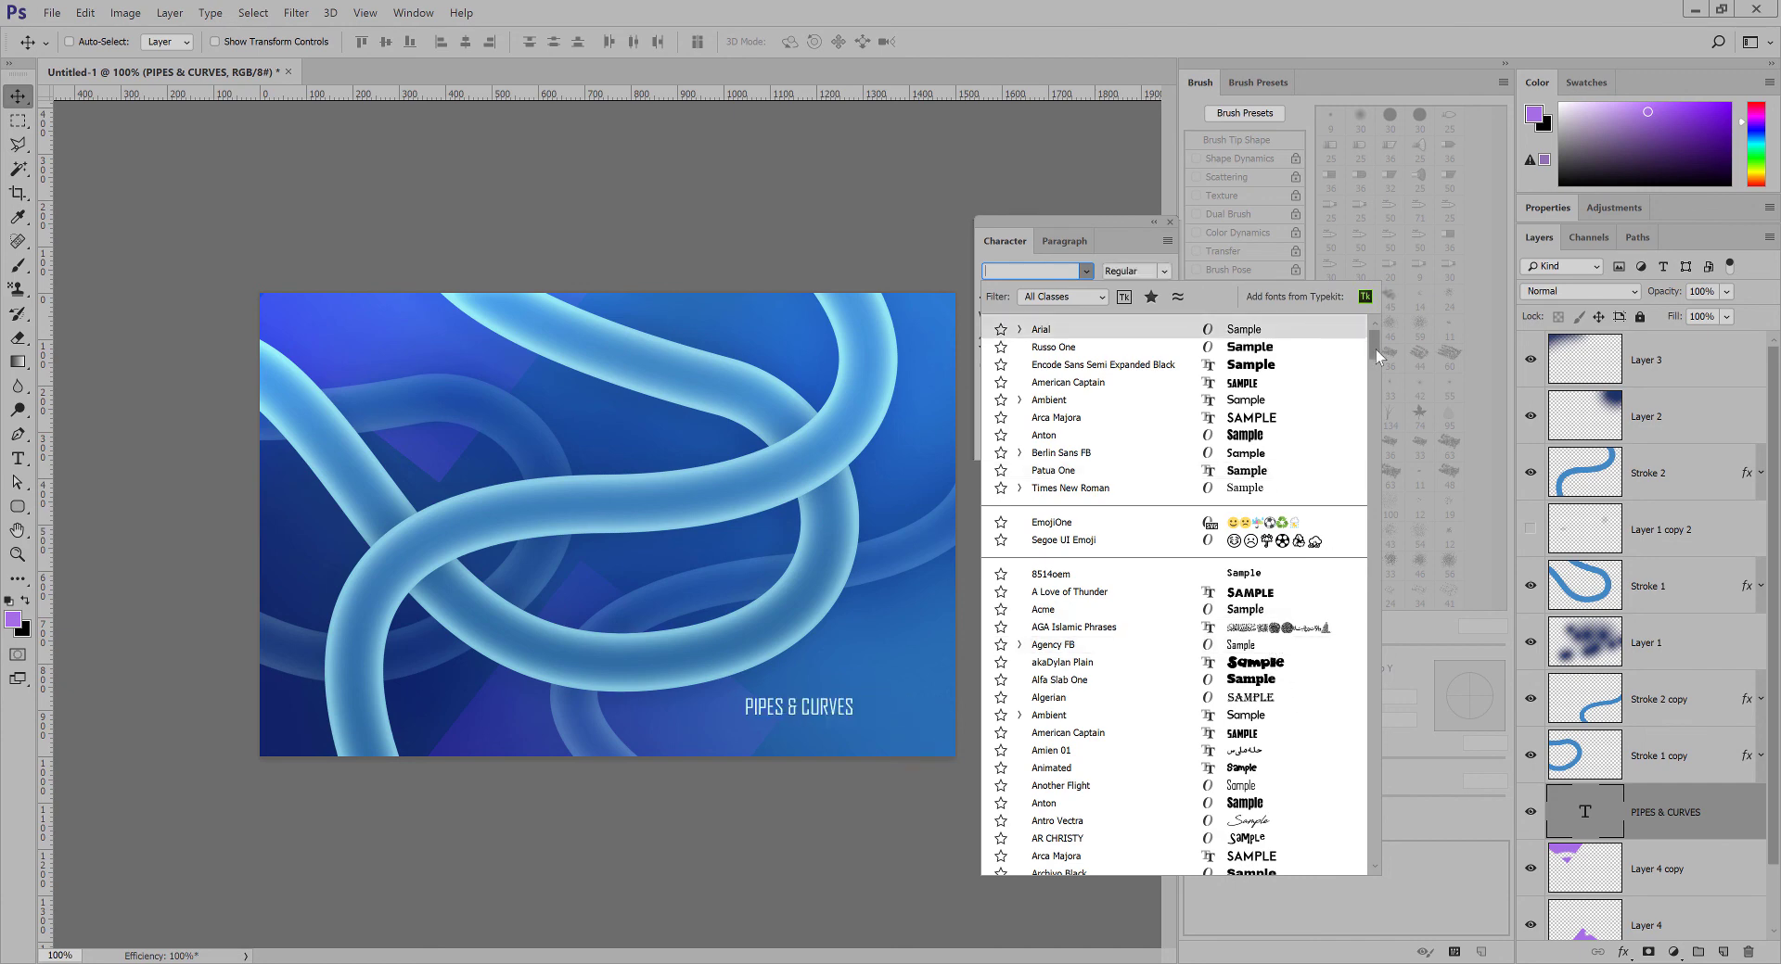
{"action": "left_click_drag", "start_coordinate": [1377, 349], "coordinate": [1378, 429]}
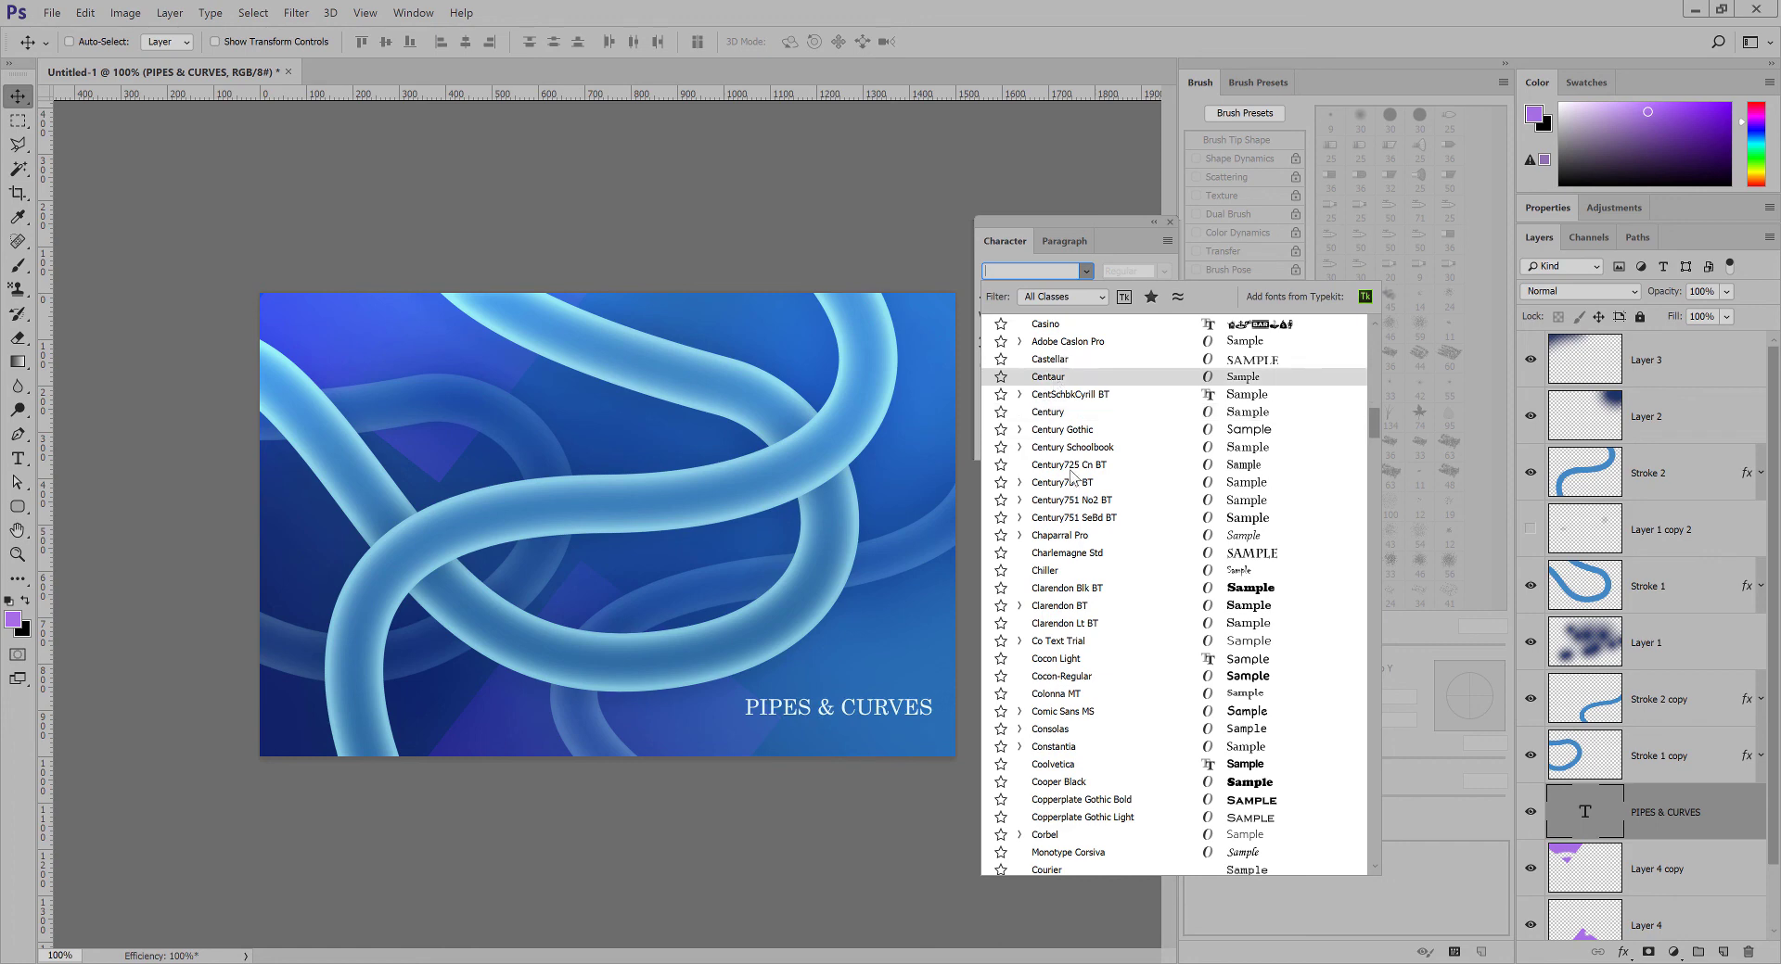
{"action": "key", "text": "Up"}
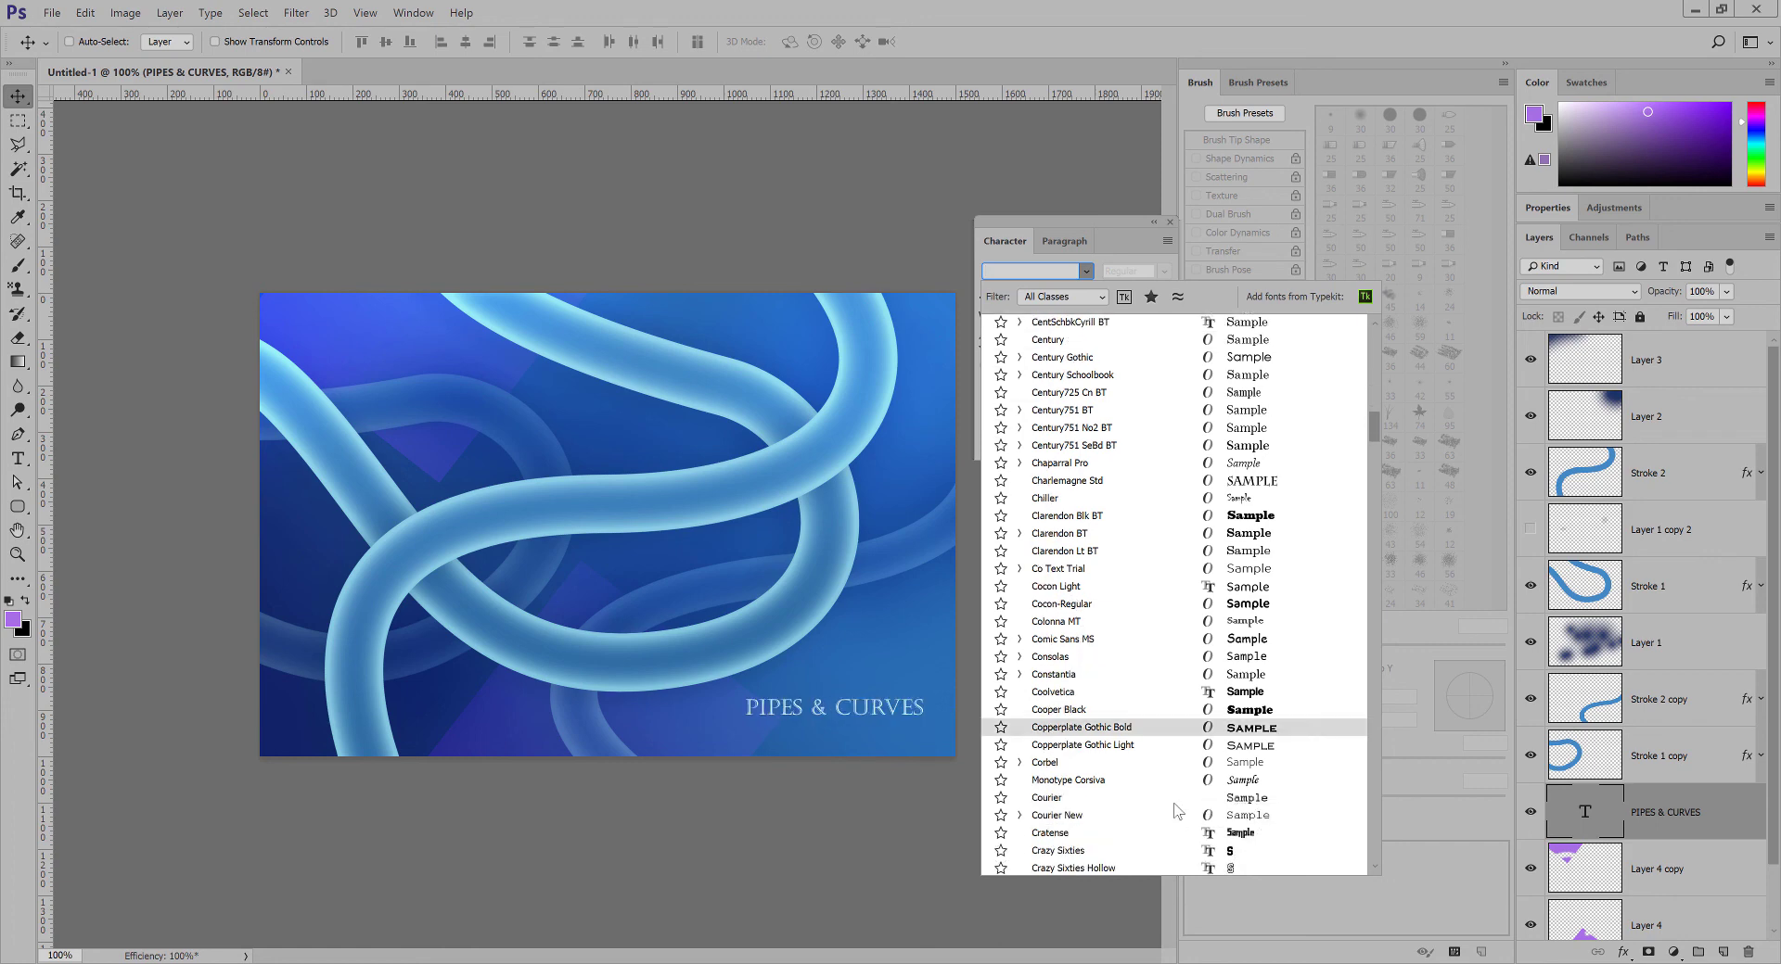
{"action": "scroll", "coordinate": [1104, 742], "scroll_direction": "down", "scroll_amount": 3}
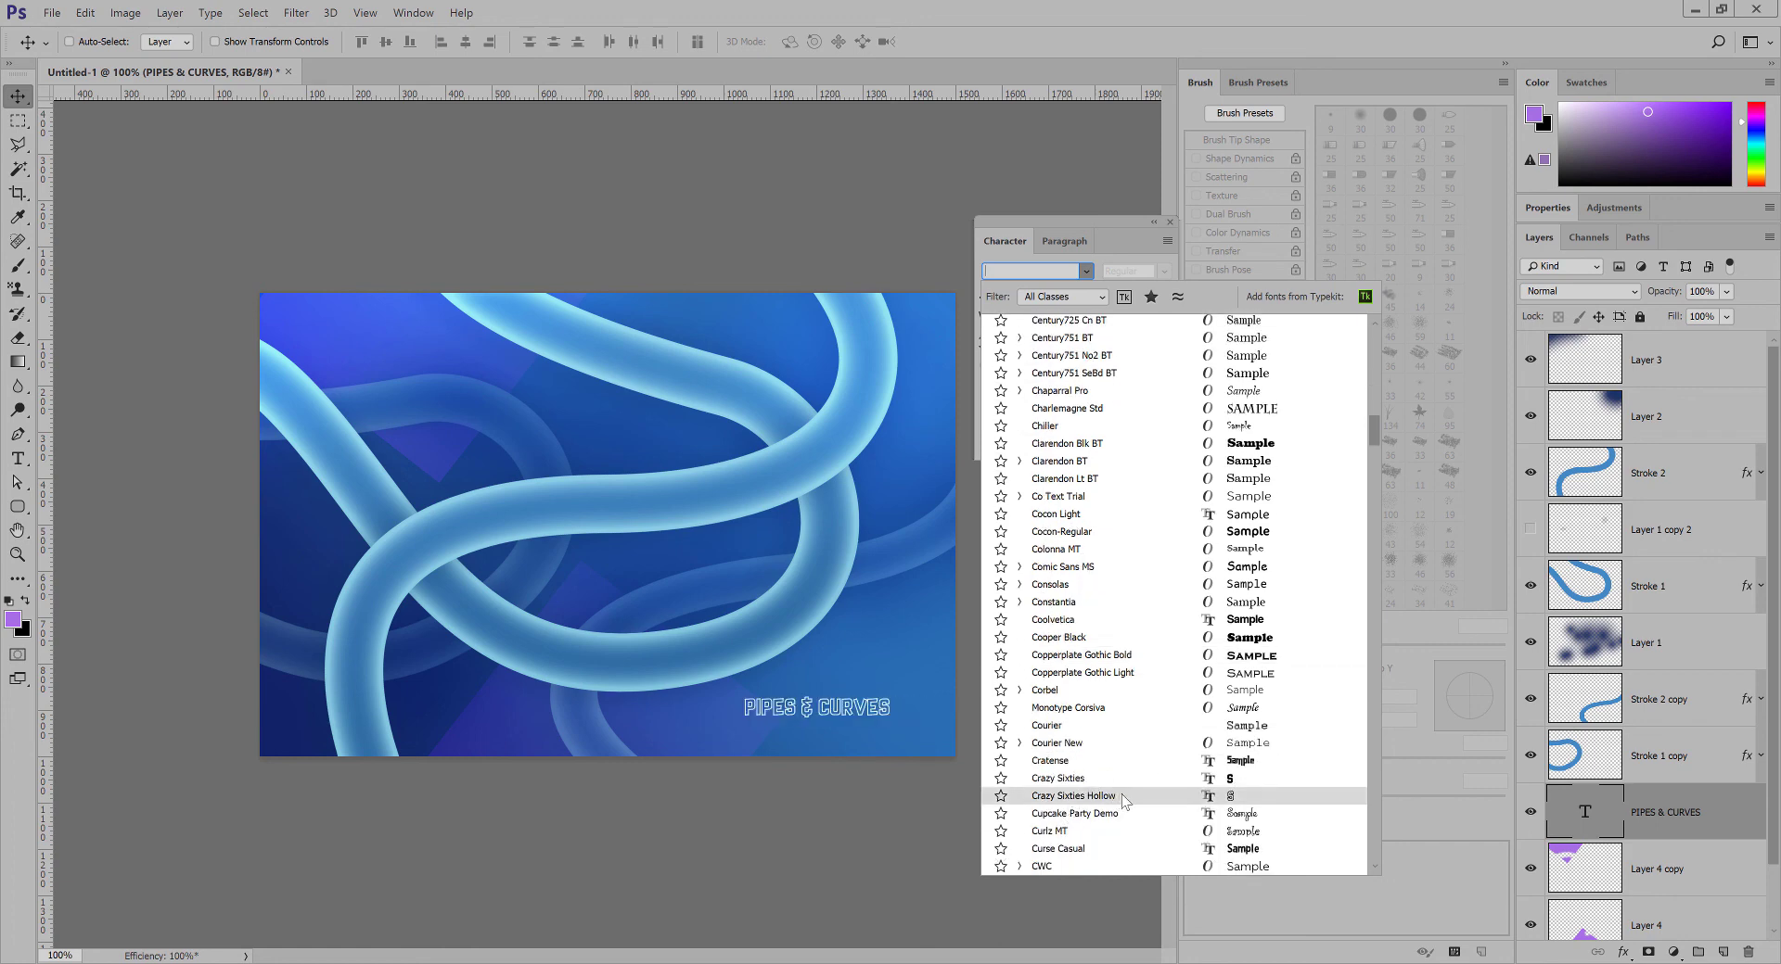
{"action": "scroll", "coordinate": [1127, 761], "scroll_direction": "down", "scroll_amount": 3}
{"action": "scroll", "coordinate": [1147, 738], "scroll_direction": "down", "scroll_amount": 3}
{"action": "scroll", "coordinate": [1141, 744], "scroll_direction": "down", "scroll_amount": 3}
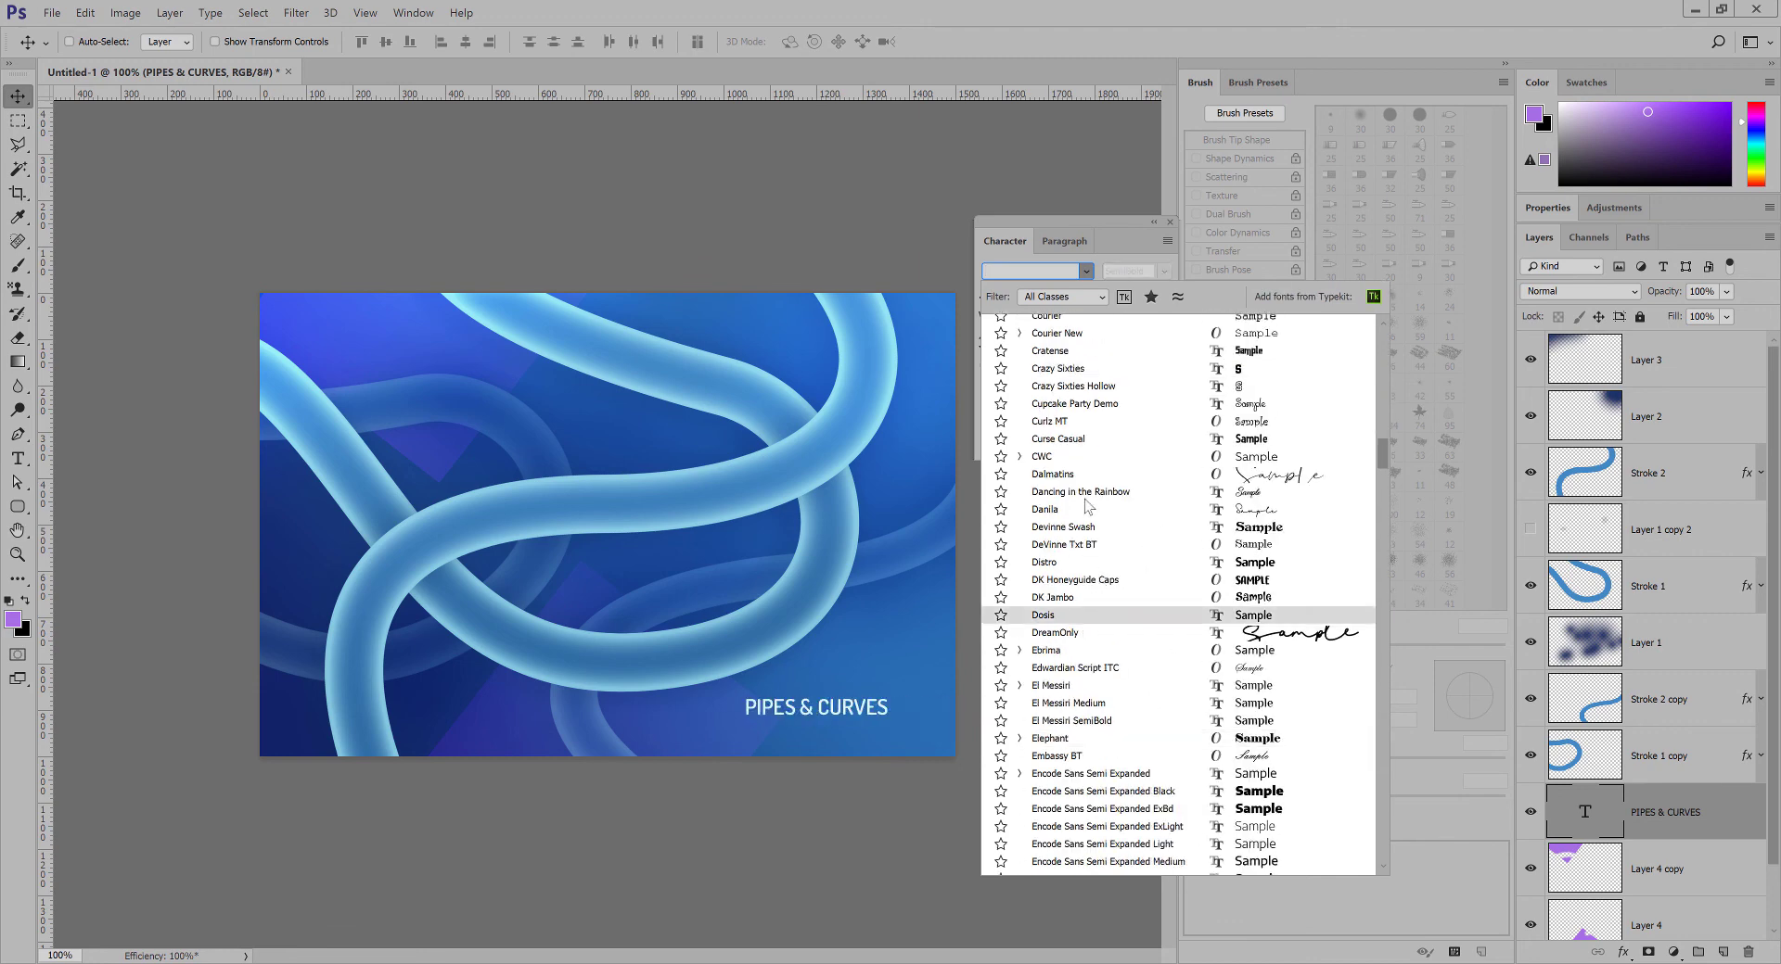
{"action": "scroll", "coordinate": [1104, 760], "scroll_direction": "down", "scroll_amount": 5}
{"action": "scroll", "coordinate": [1111, 747], "scroll_direction": "down", "scroll_amount": 2}
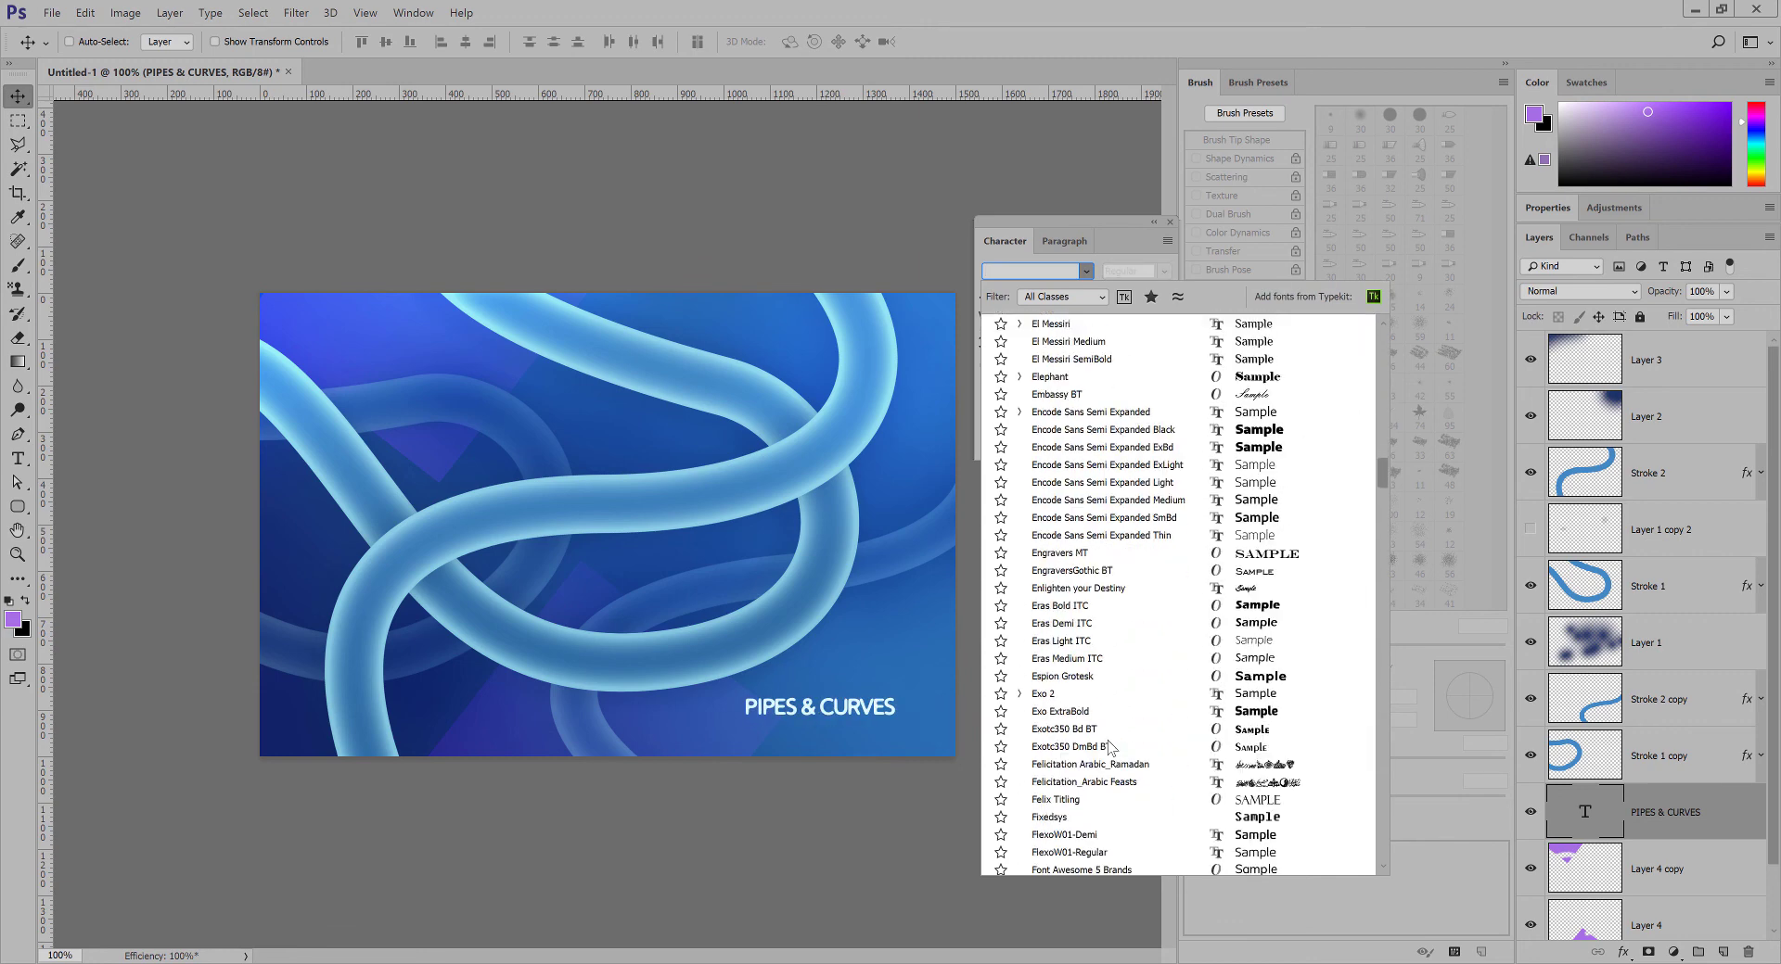
{"action": "scroll", "coordinate": [1108, 742], "scroll_direction": "down", "scroll_amount": 3}
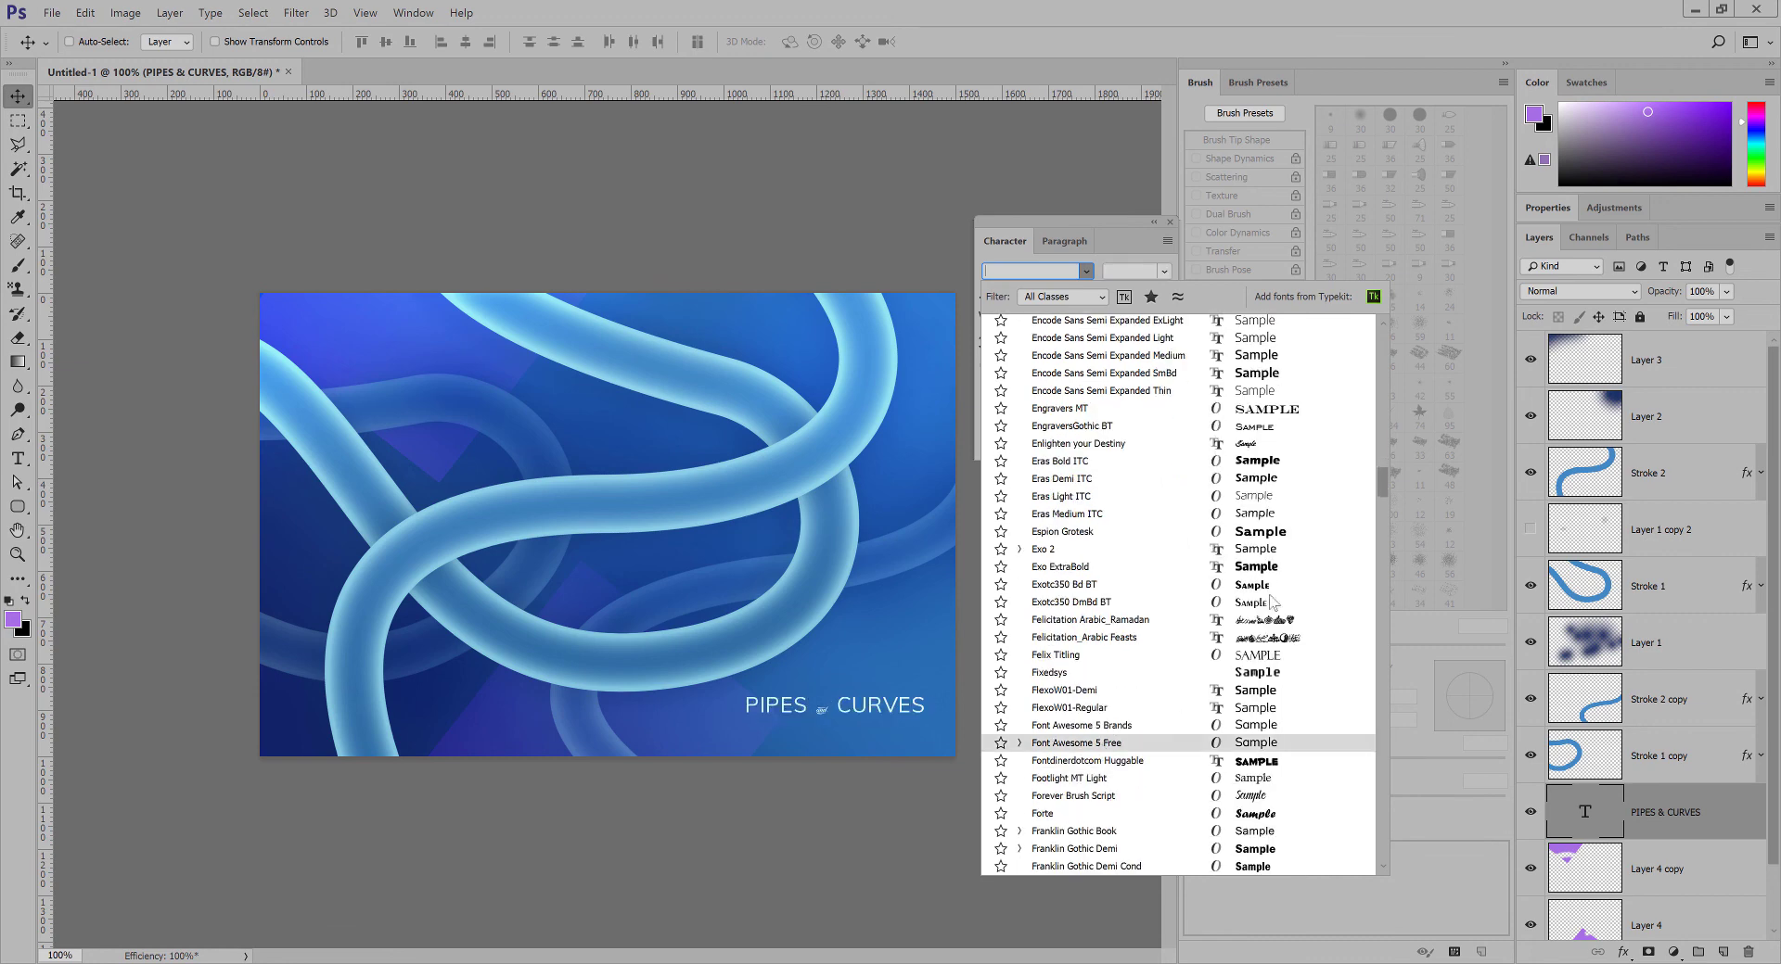
{"action": "mouse_move", "coordinate": [1380, 475]}
{"action": "left_mouse_down"}
{"action": "mouse_move", "coordinate": [1350, 487]}
{"action": "mouse_move", "coordinate": [1379, 509]}
{"action": "left_mouse_up"}
{"action": "left_click_drag", "start_coordinate": [1379, 773], "coordinate": [1371, 703]}
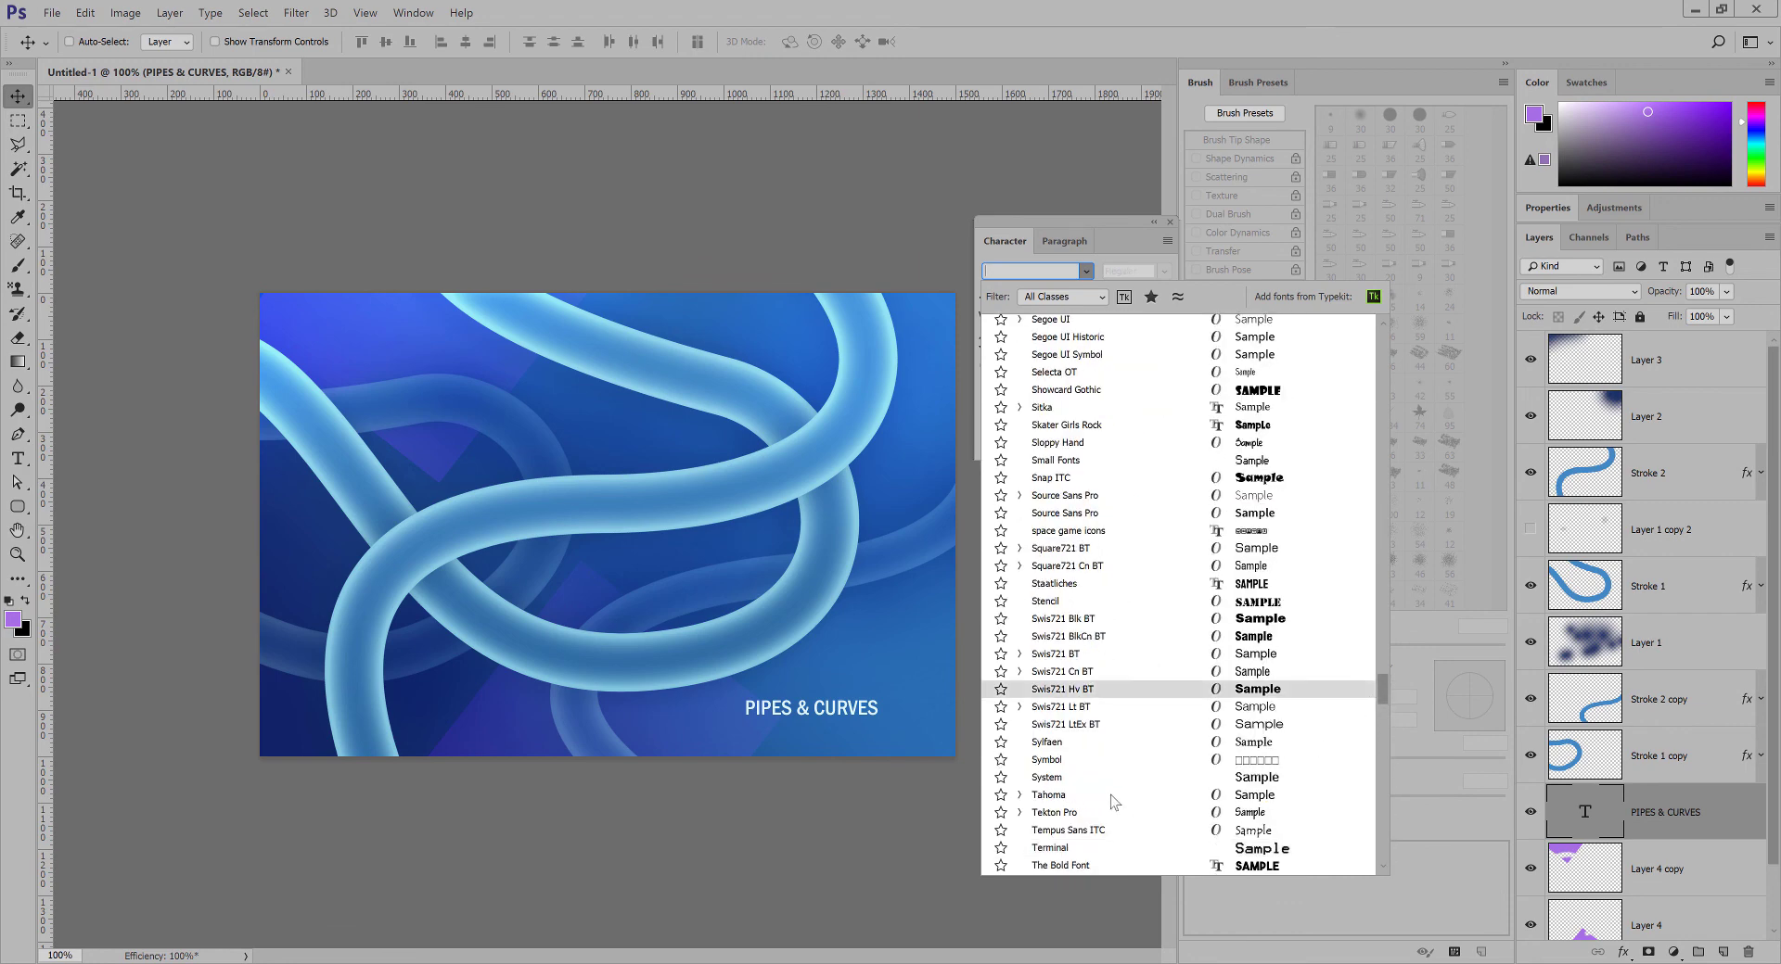
{"action": "left_click", "coordinate": [1077, 572]}
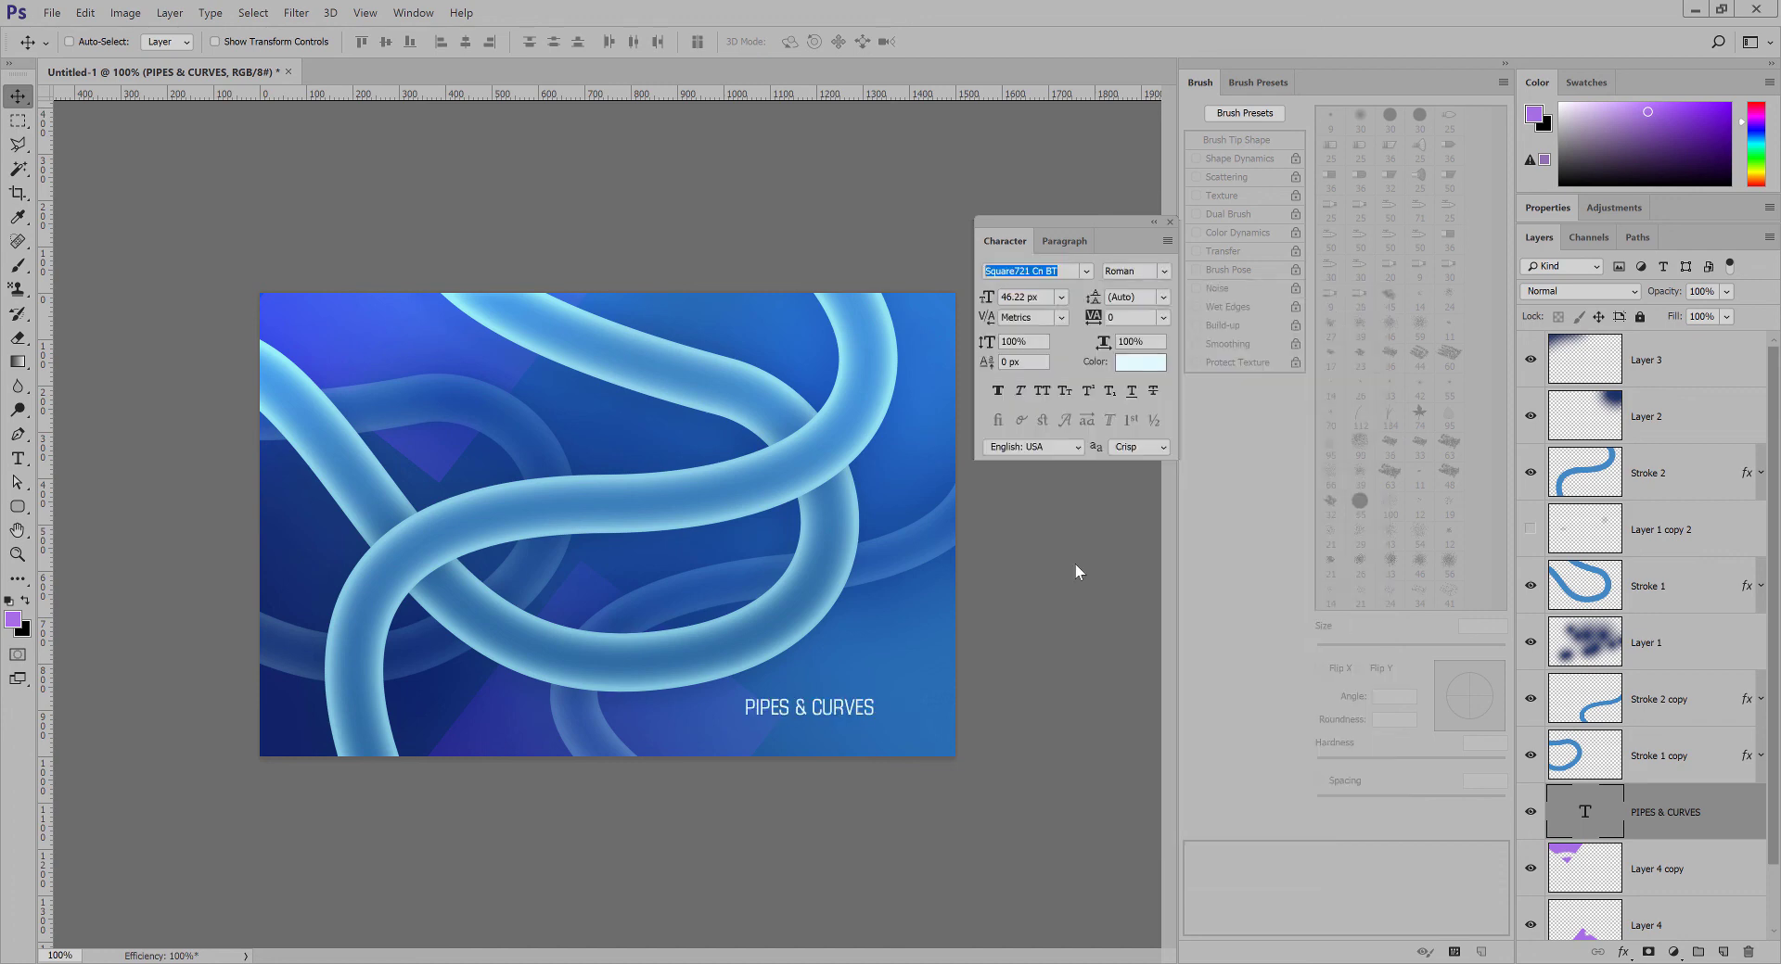
Enlarge the PIPES & CURVES title to a text size of about 62.68 px and shift it slightly within the canvas's lower-right corner.
{"action": "key", "text": "ctrl+t"}
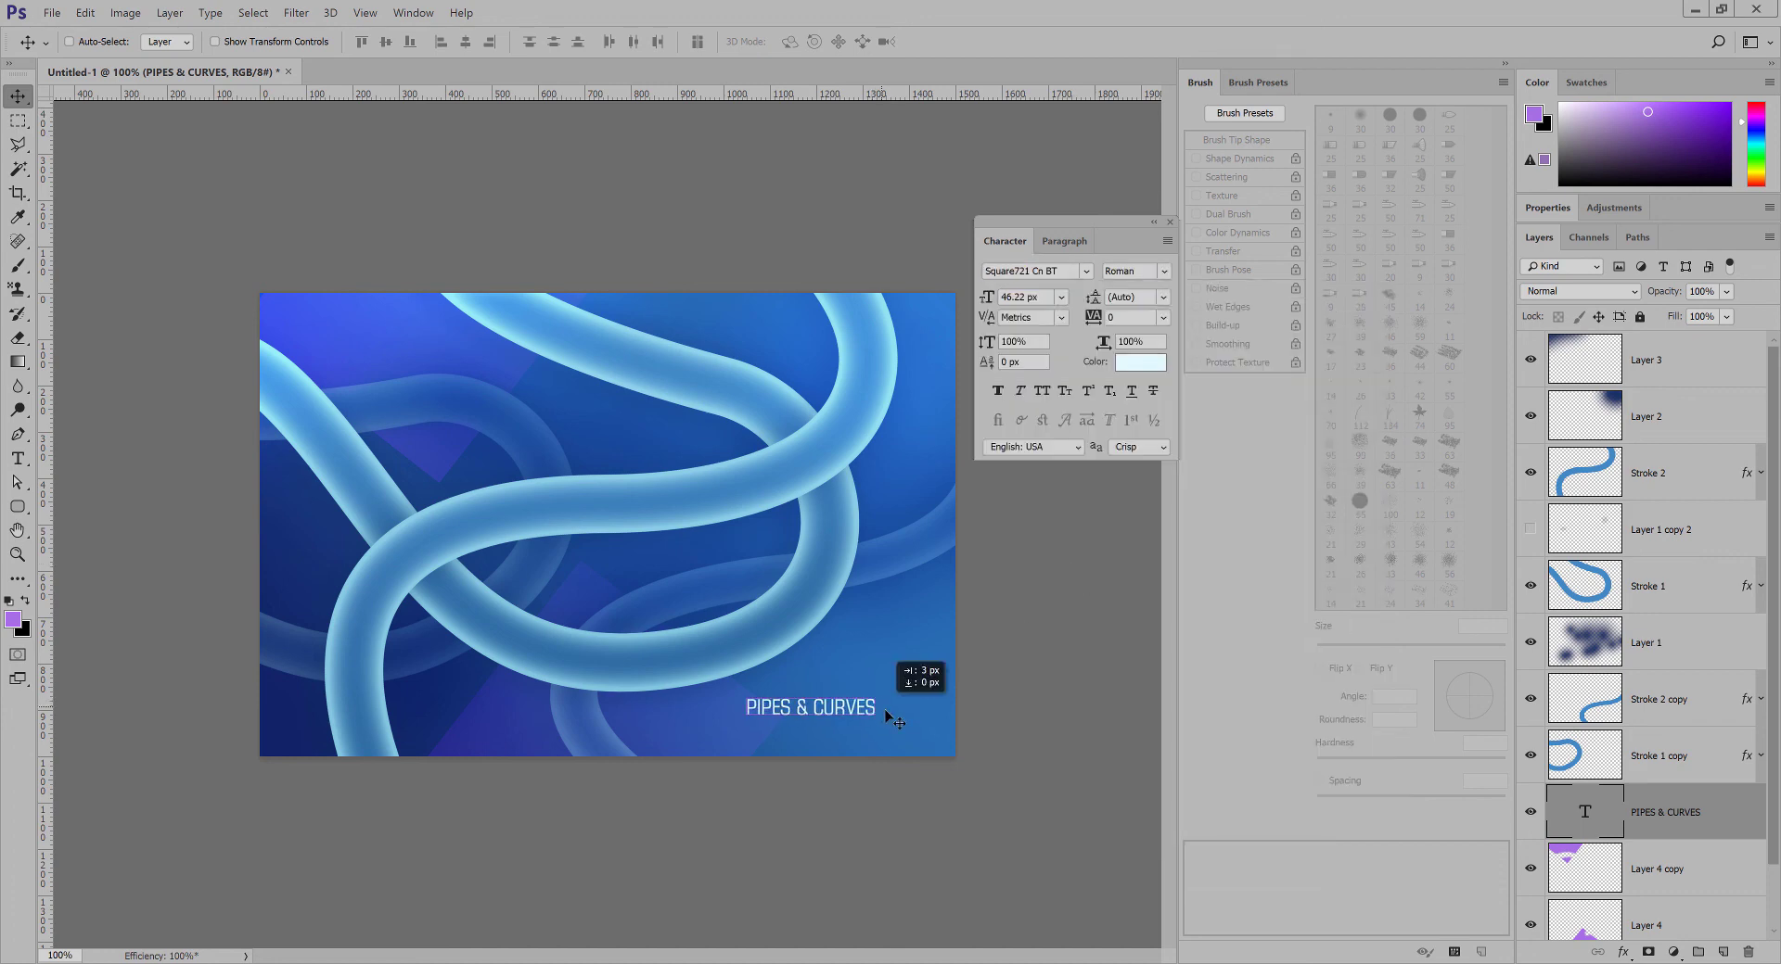
{"action": "mouse_move", "coordinate": [888, 688]}
{"action": "left_mouse_down"}
{"action": "mouse_move", "coordinate": [903, 682]}
{"action": "mouse_move", "coordinate": [898, 706]}
{"action": "left_mouse_up"}
{"action": "key", "text": "Return"}
Lower the PIPES & CURVES layer's opacity to 38% and nudge the title slightly up and toward the canvas center.
{"action": "left_click", "coordinate": [1727, 292]}
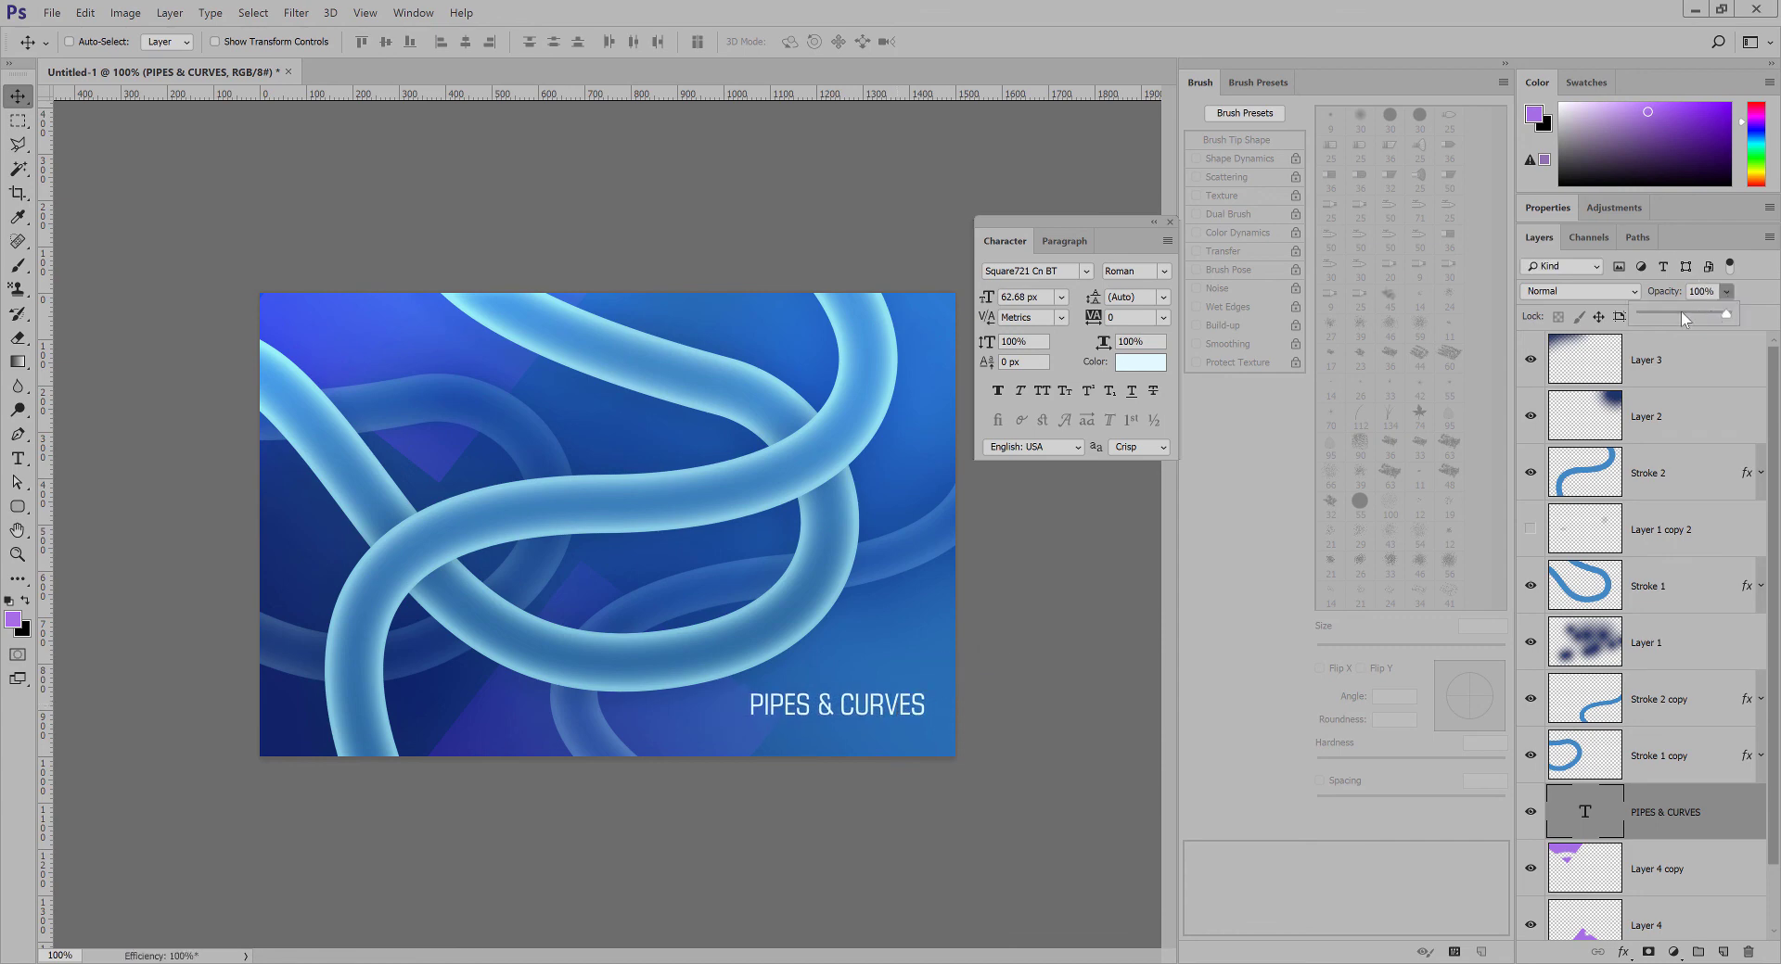
{"action": "left_click_drag", "start_coordinate": [1680, 313], "coordinate": [1677, 313]}
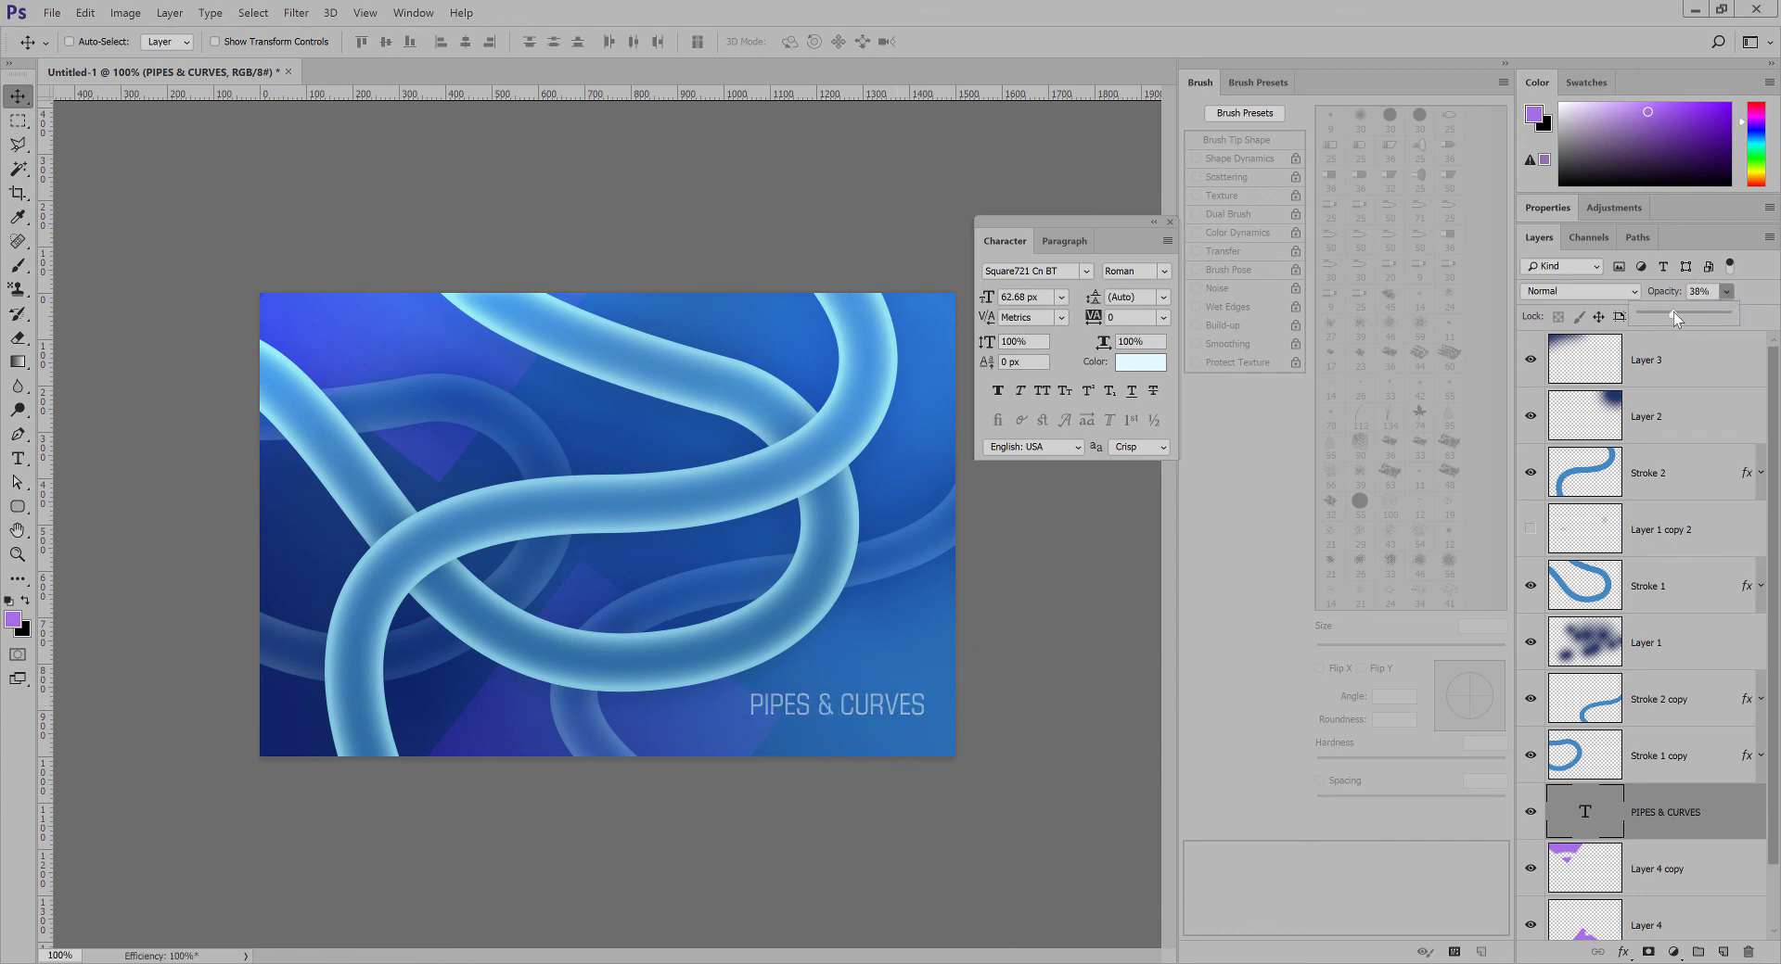
{"action": "left_click_drag", "start_coordinate": [930, 690], "coordinate": [924, 687]}
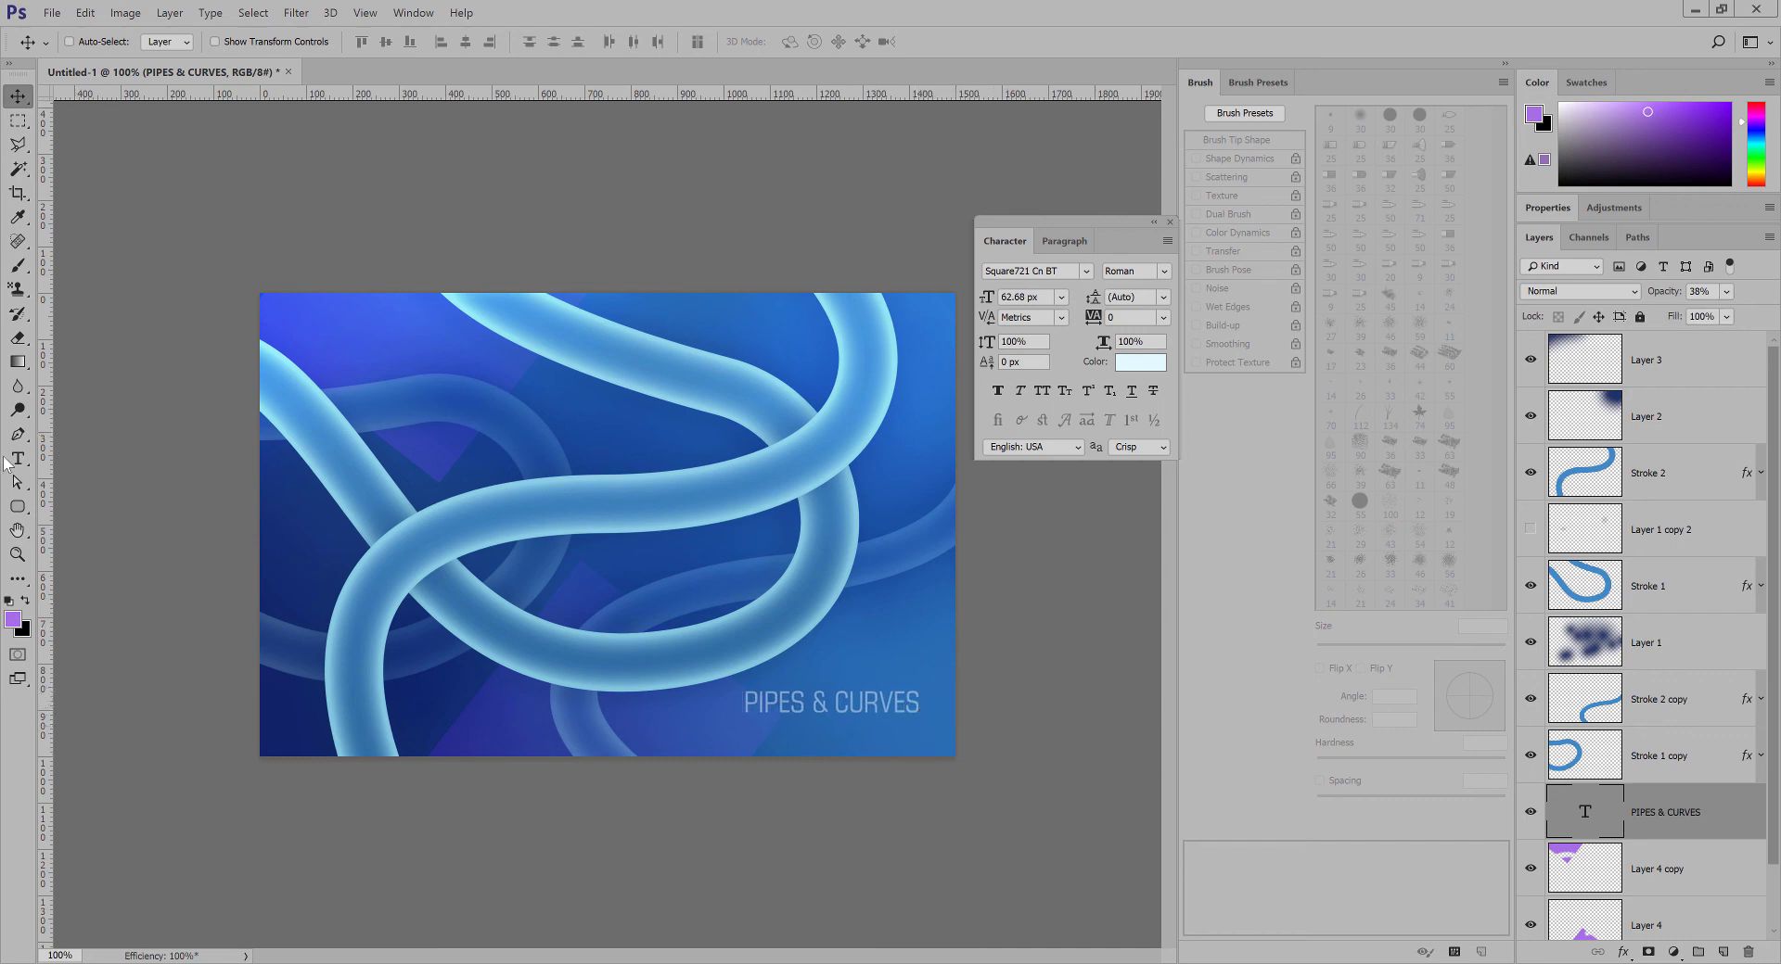
Draw a horizontal line shape about 392 px long and 1 px thick just beneath the PIPES & CURVES title.
{"action": "left_click", "coordinate": [18, 508]}
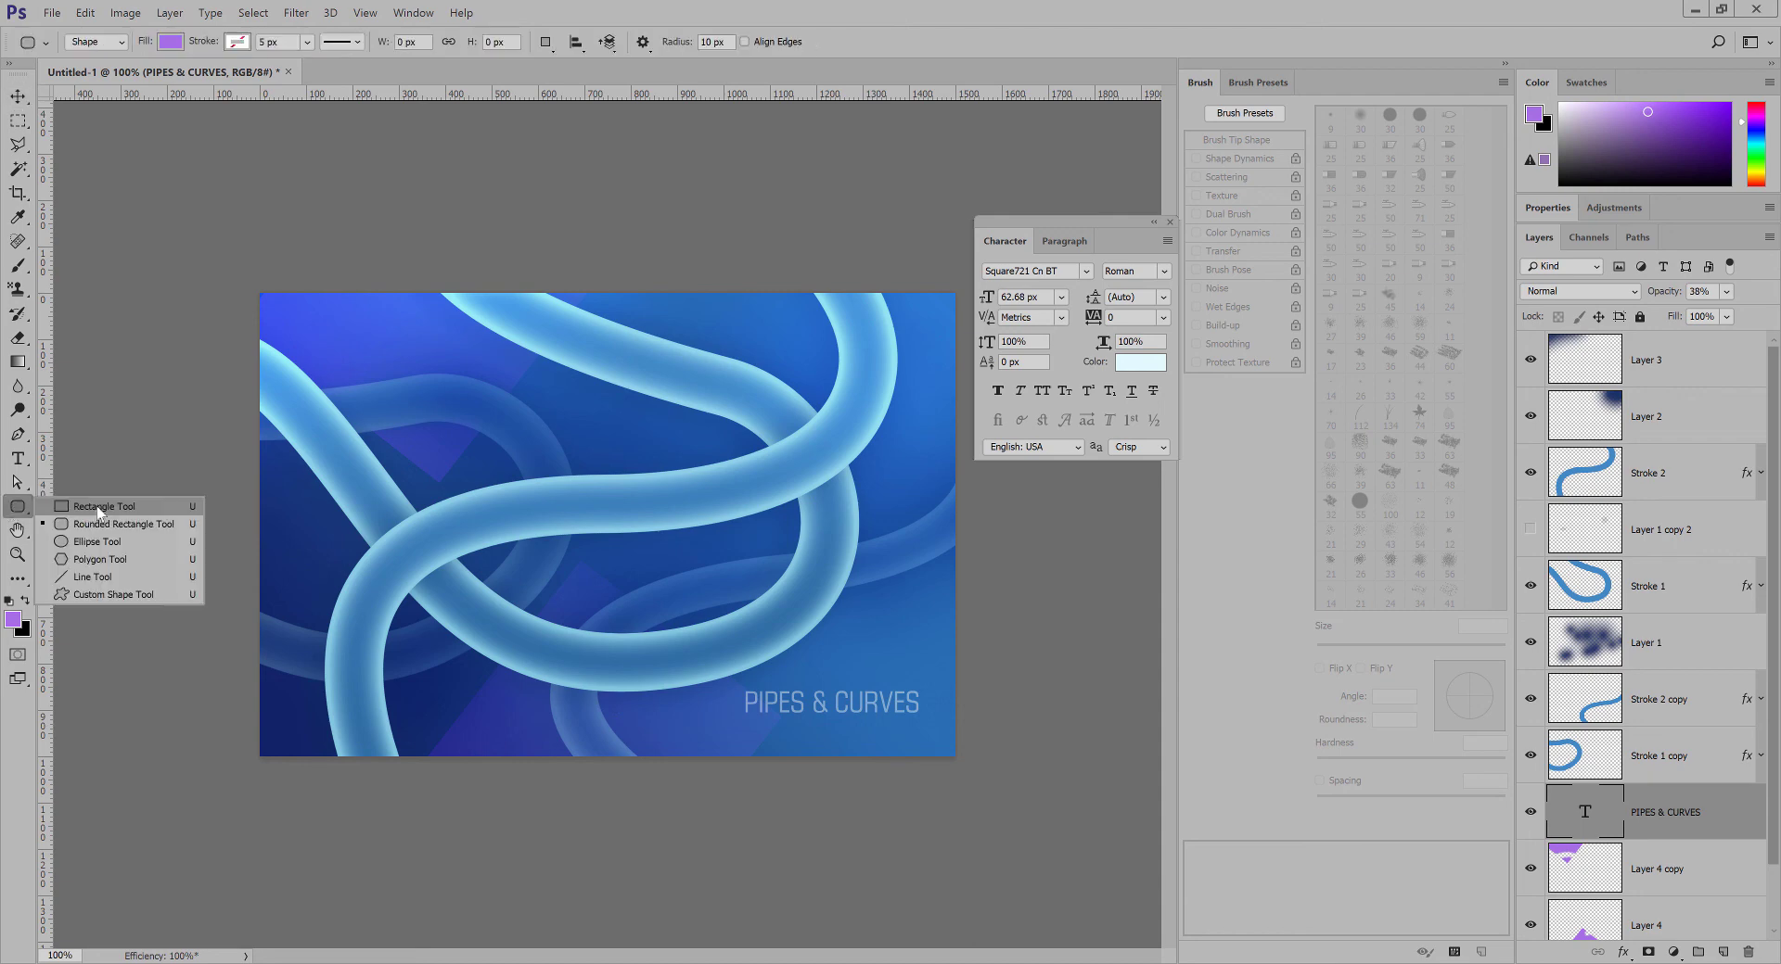
{"action": "left_click", "coordinate": [93, 577]}
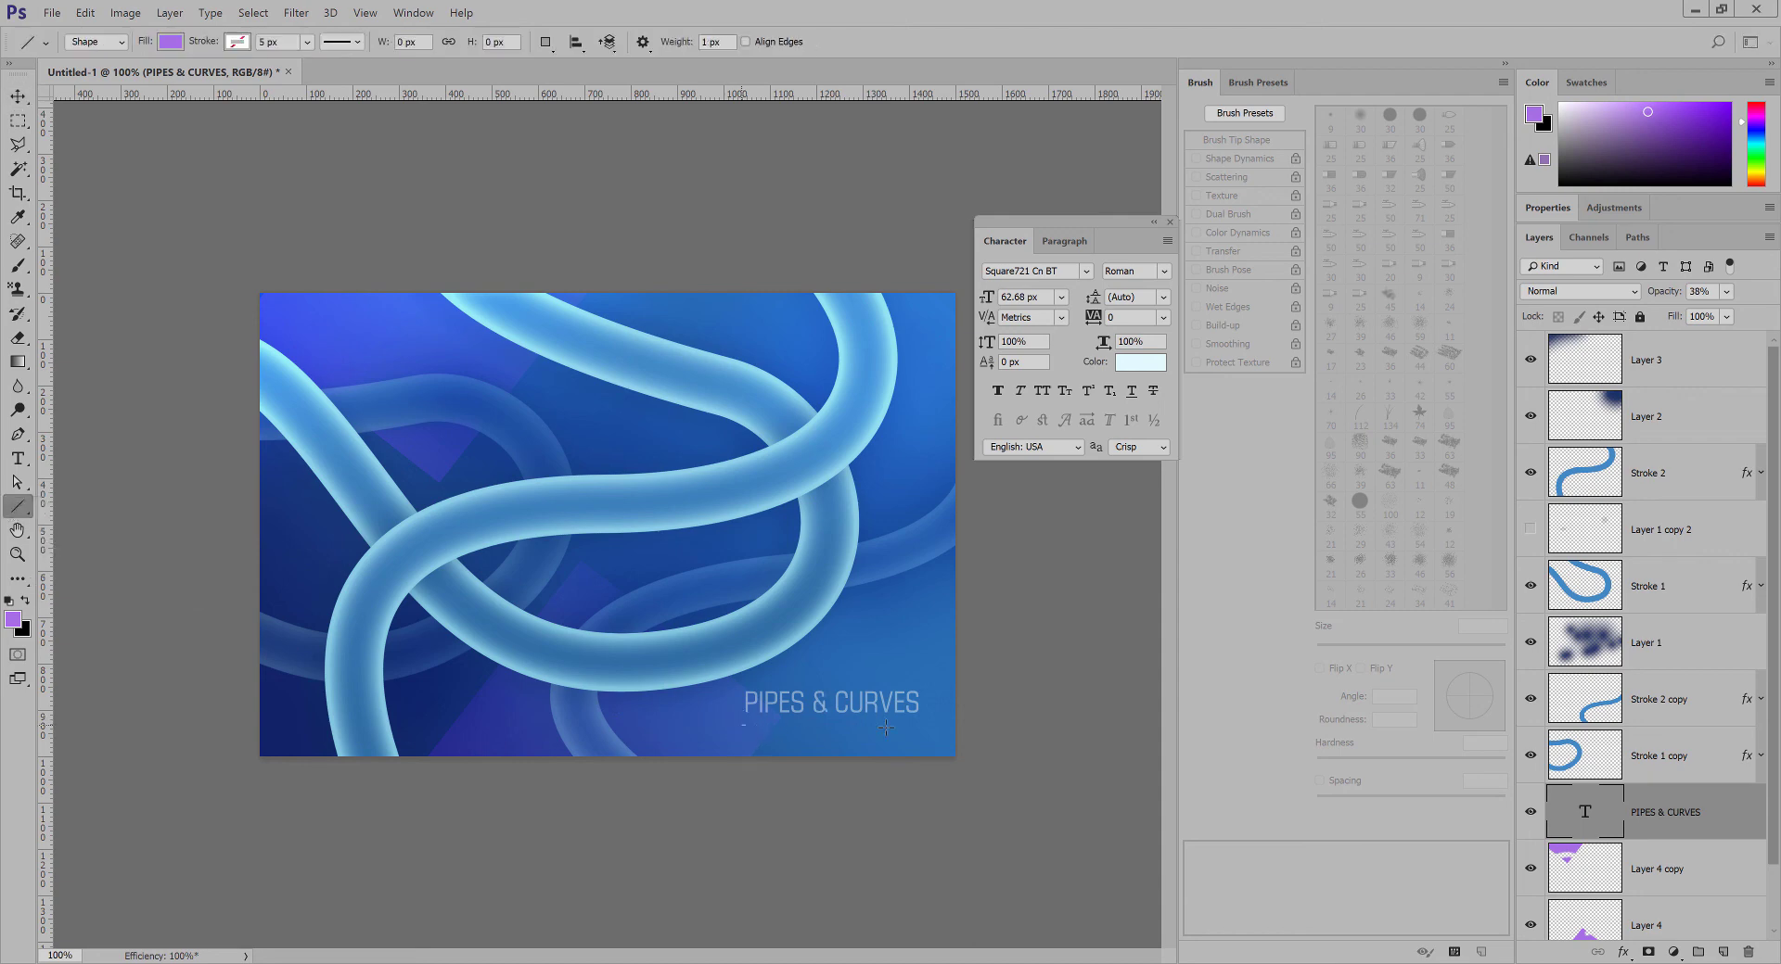
{"action": "left_click_drag", "start_coordinate": [886, 728], "coordinate": [923, 726]}
{"action": "key", "text": "v"}
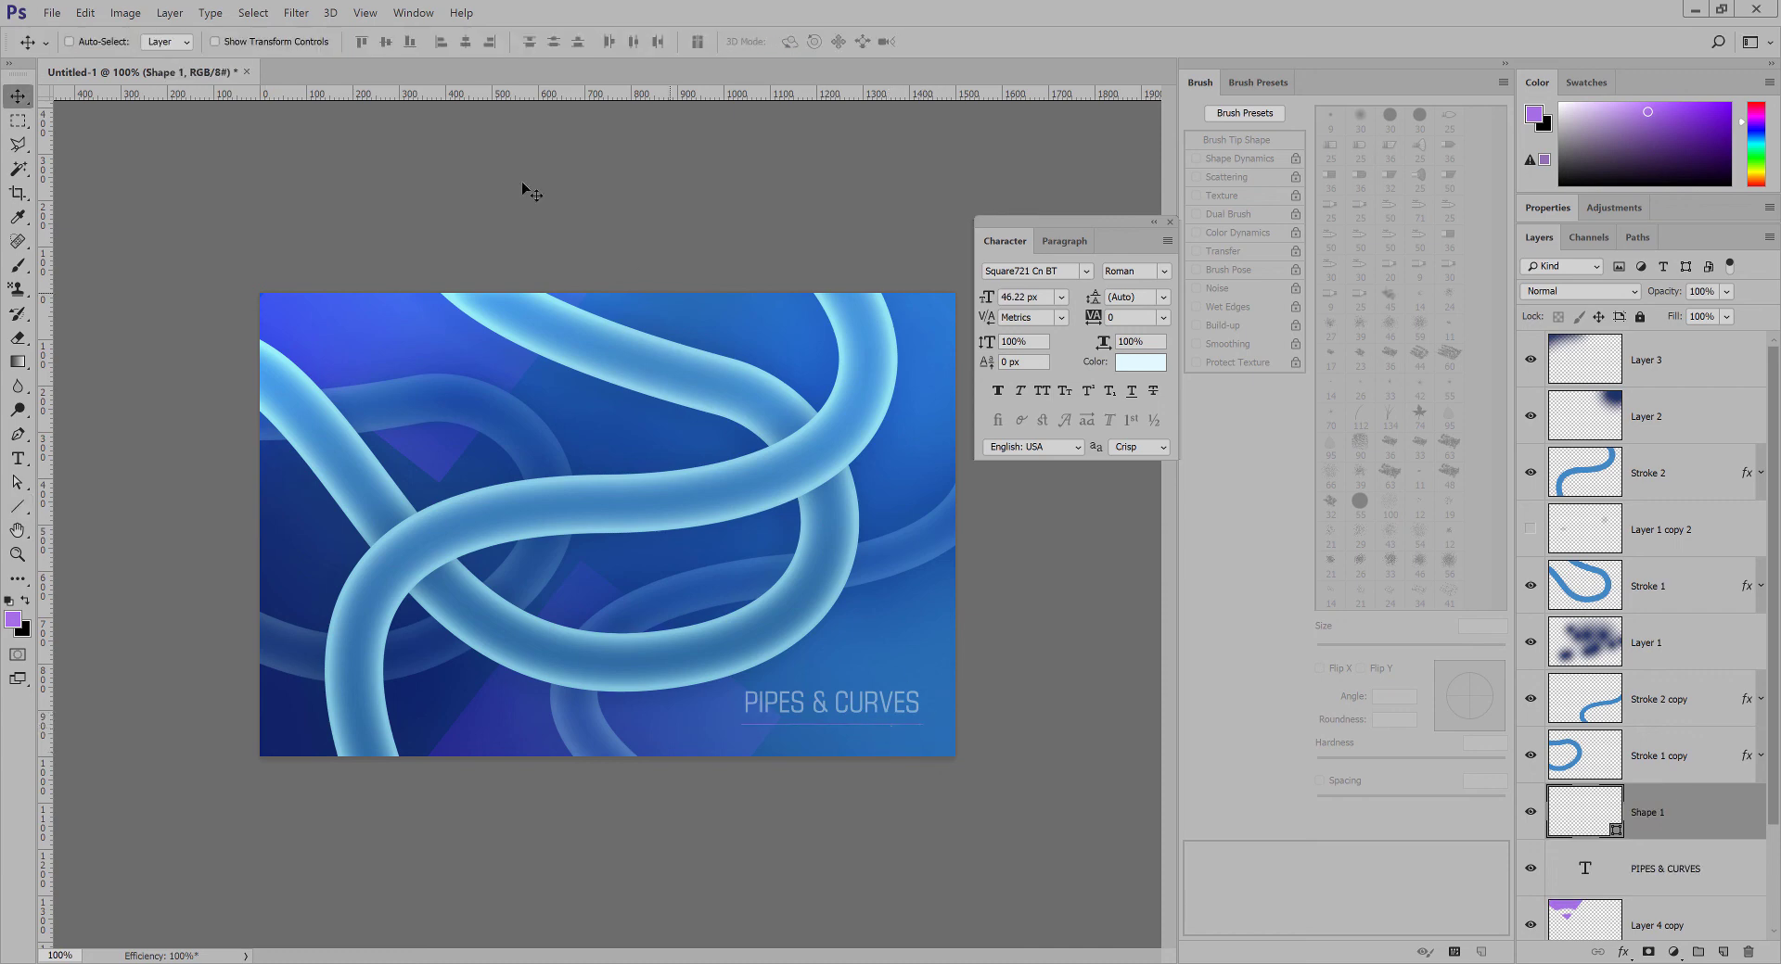
Change the fill of the line beneath the title to white and reduce its opacity to 30%.
{"action": "key", "text": "a"}
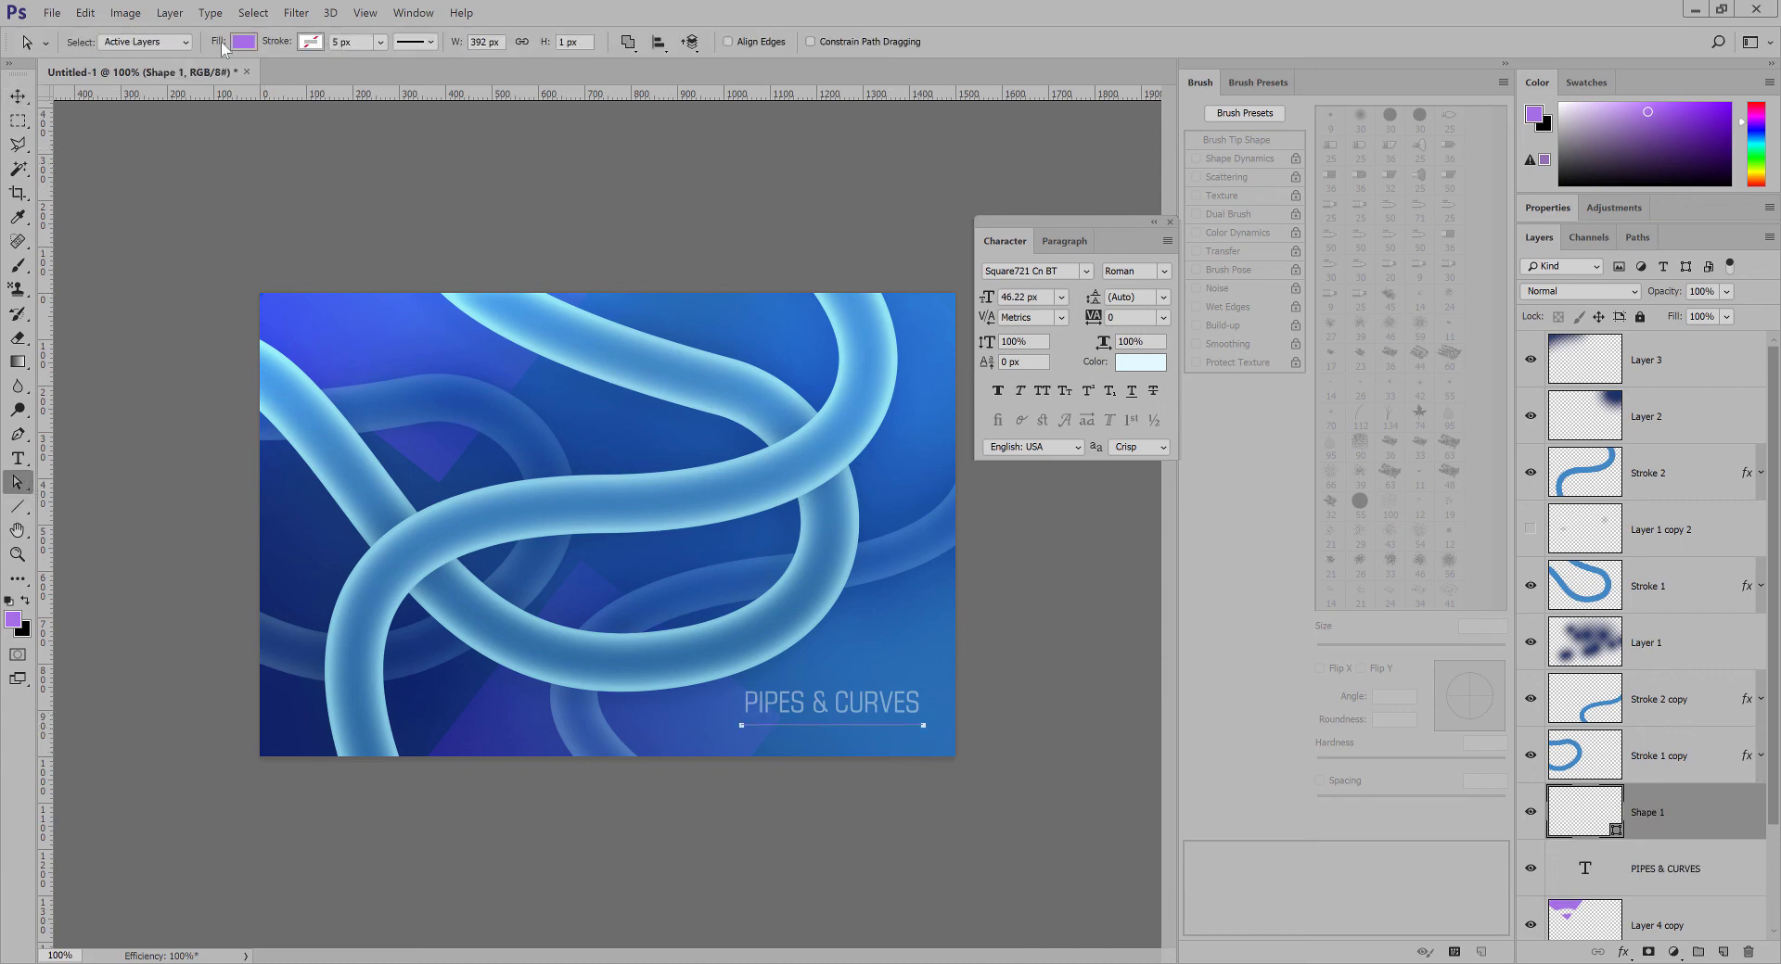
{"action": "left_click", "coordinate": [243, 42]}
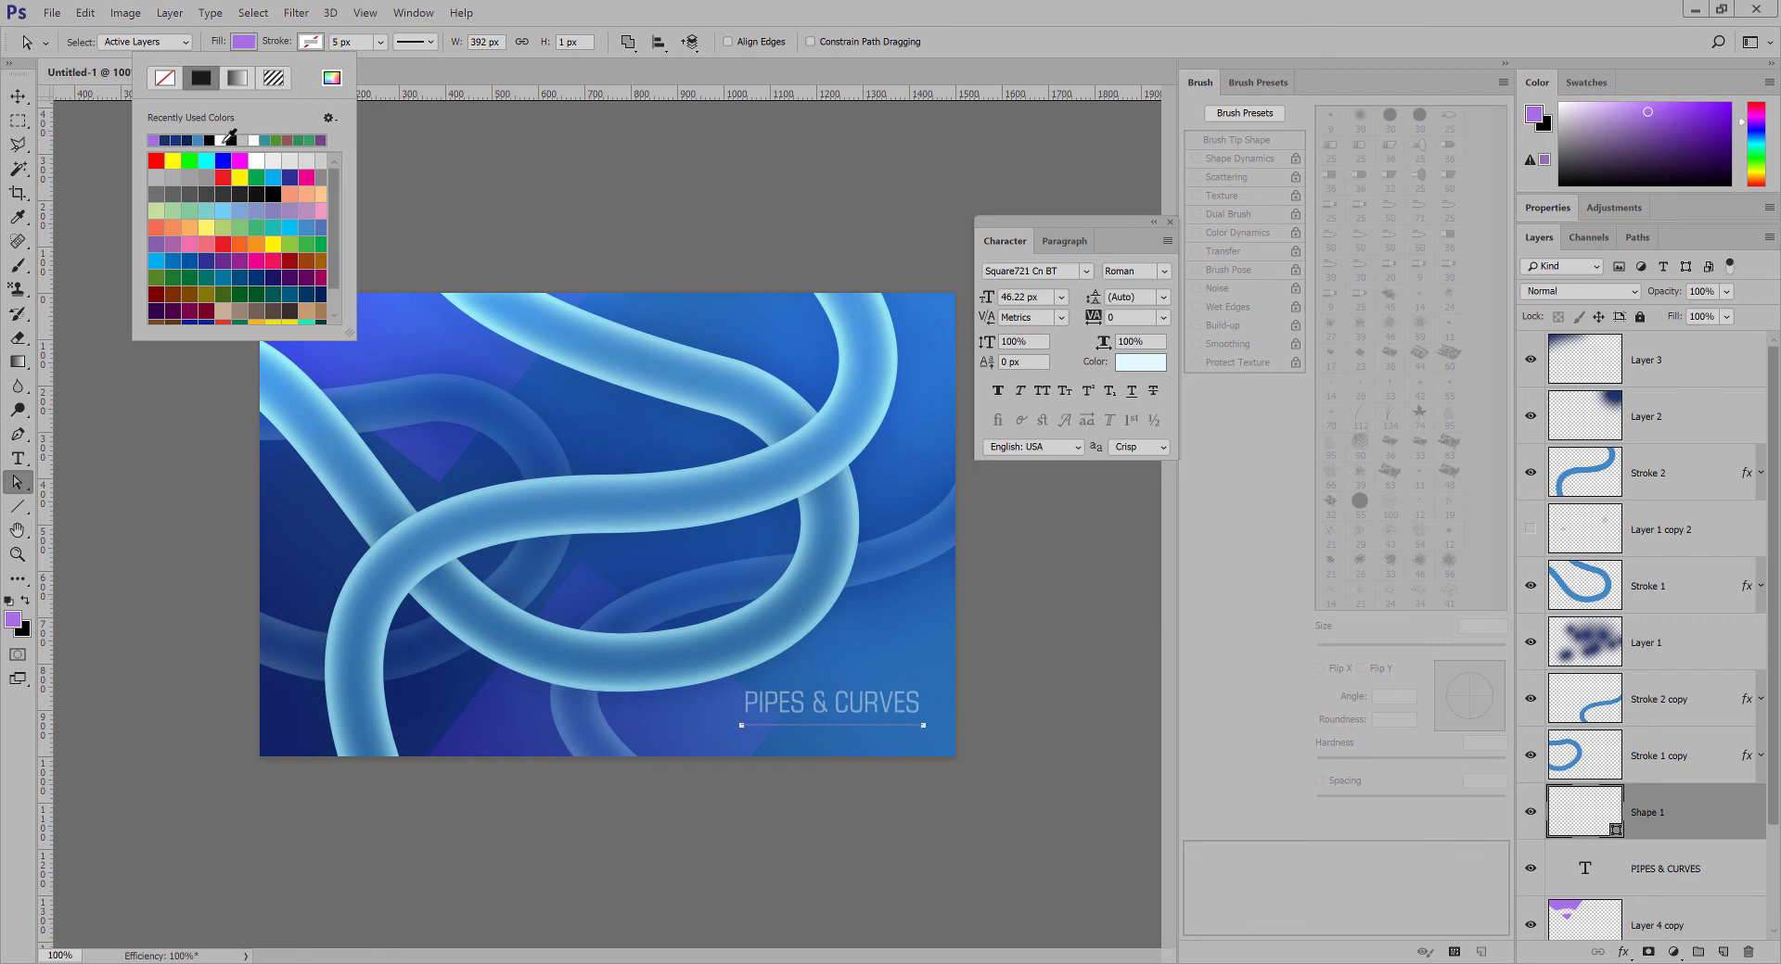
{"action": "left_click", "coordinate": [222, 142]}
{"action": "left_click", "coordinate": [18, 96]}
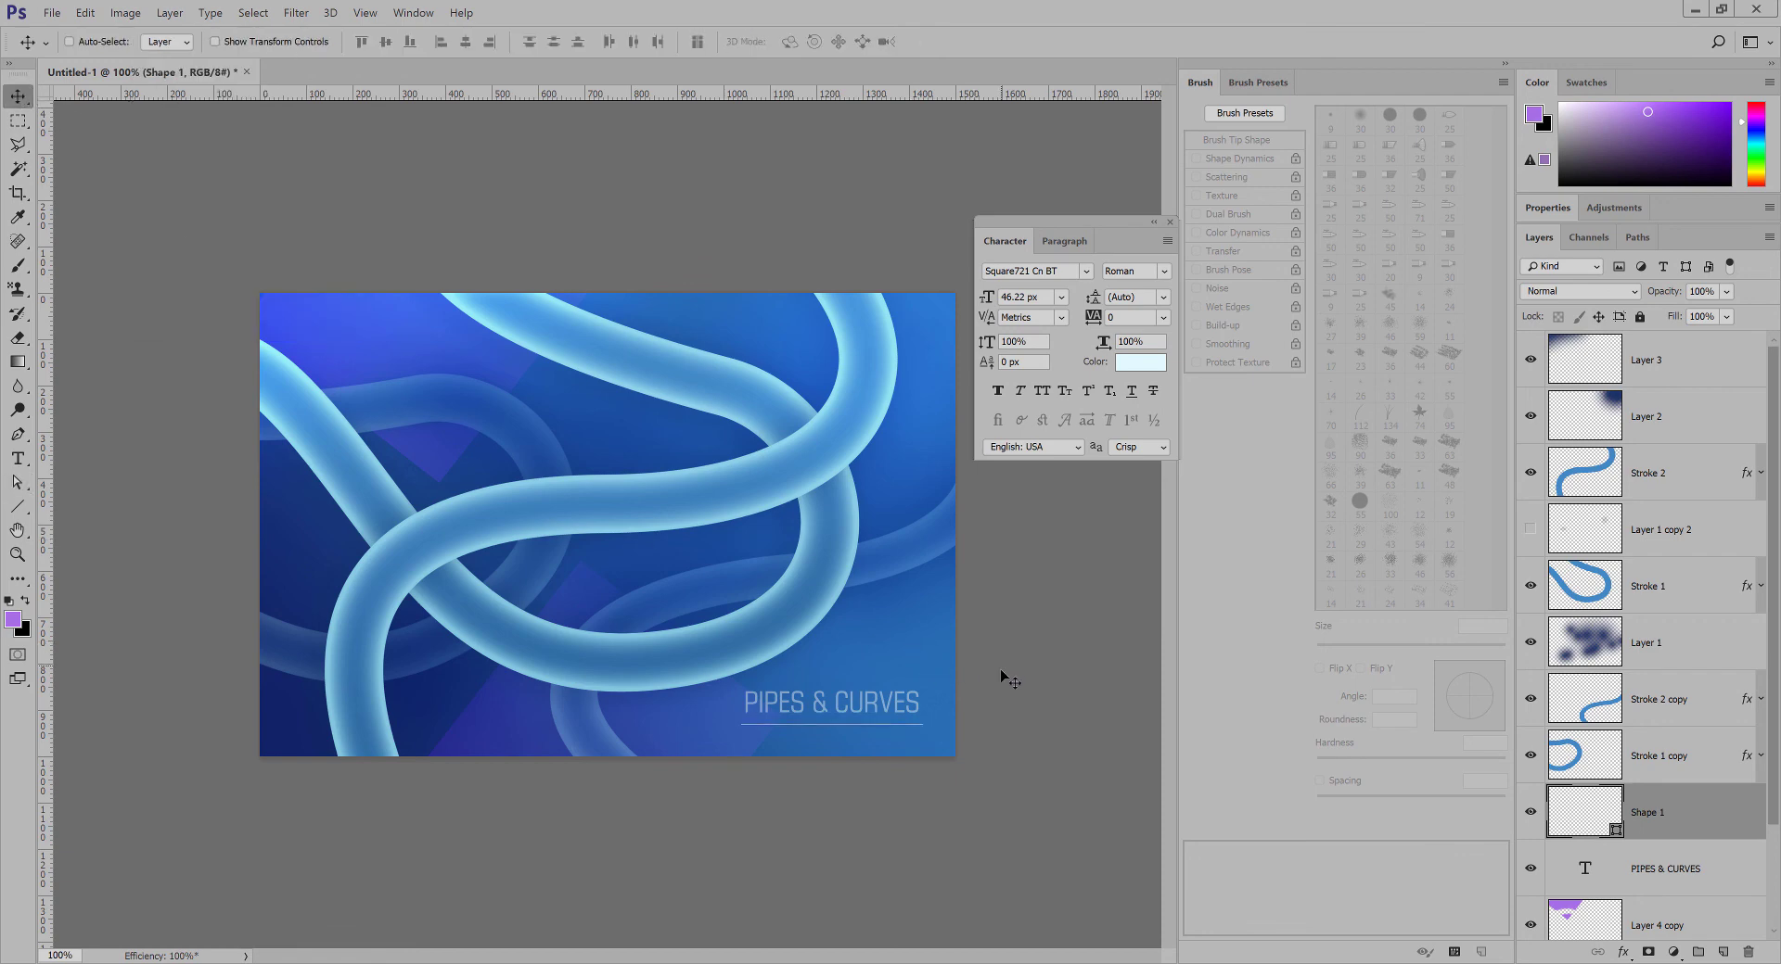
{"action": "left_click", "coordinate": [1726, 291]}
{"action": "left_click_drag", "start_coordinate": [1678, 316], "coordinate": [1673, 315]}
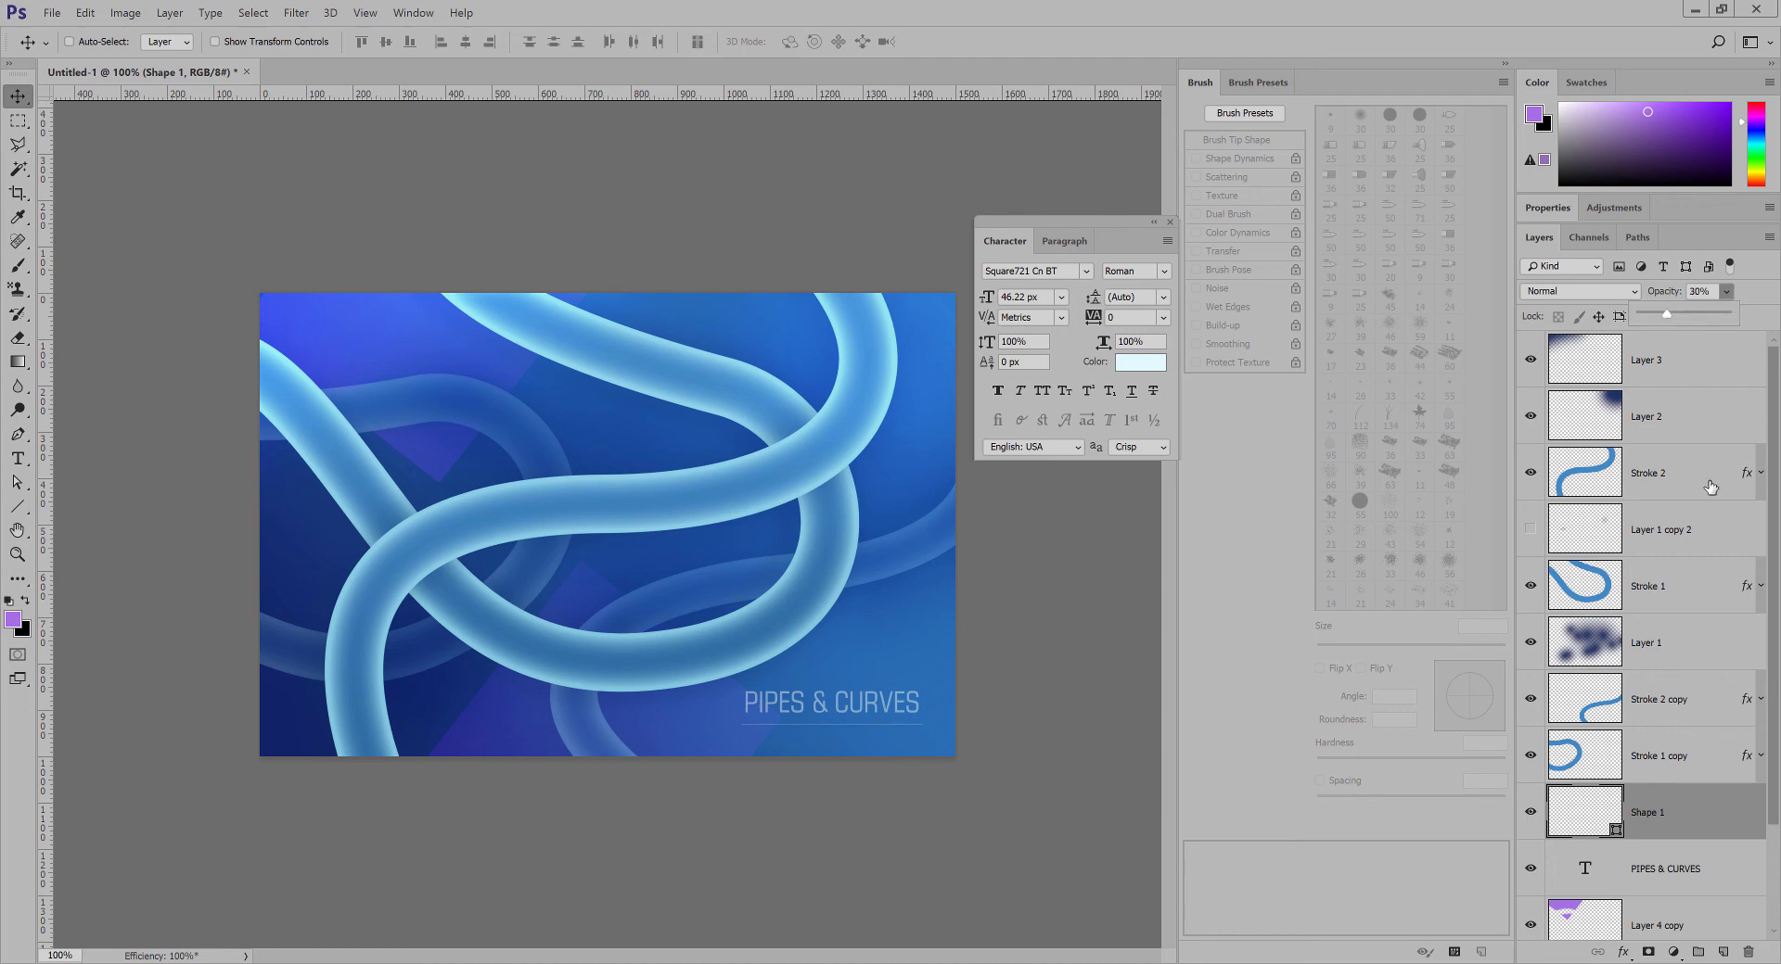
Add a new empty layer directly above Layer 4 copy, beneath the title text.
{"action": "scroll", "coordinate": [1714, 547], "scroll_direction": "down", "scroll_amount": 3}
{"action": "left_click", "coordinate": [1696, 956]}
{"action": "left_click", "coordinate": [1681, 805]}
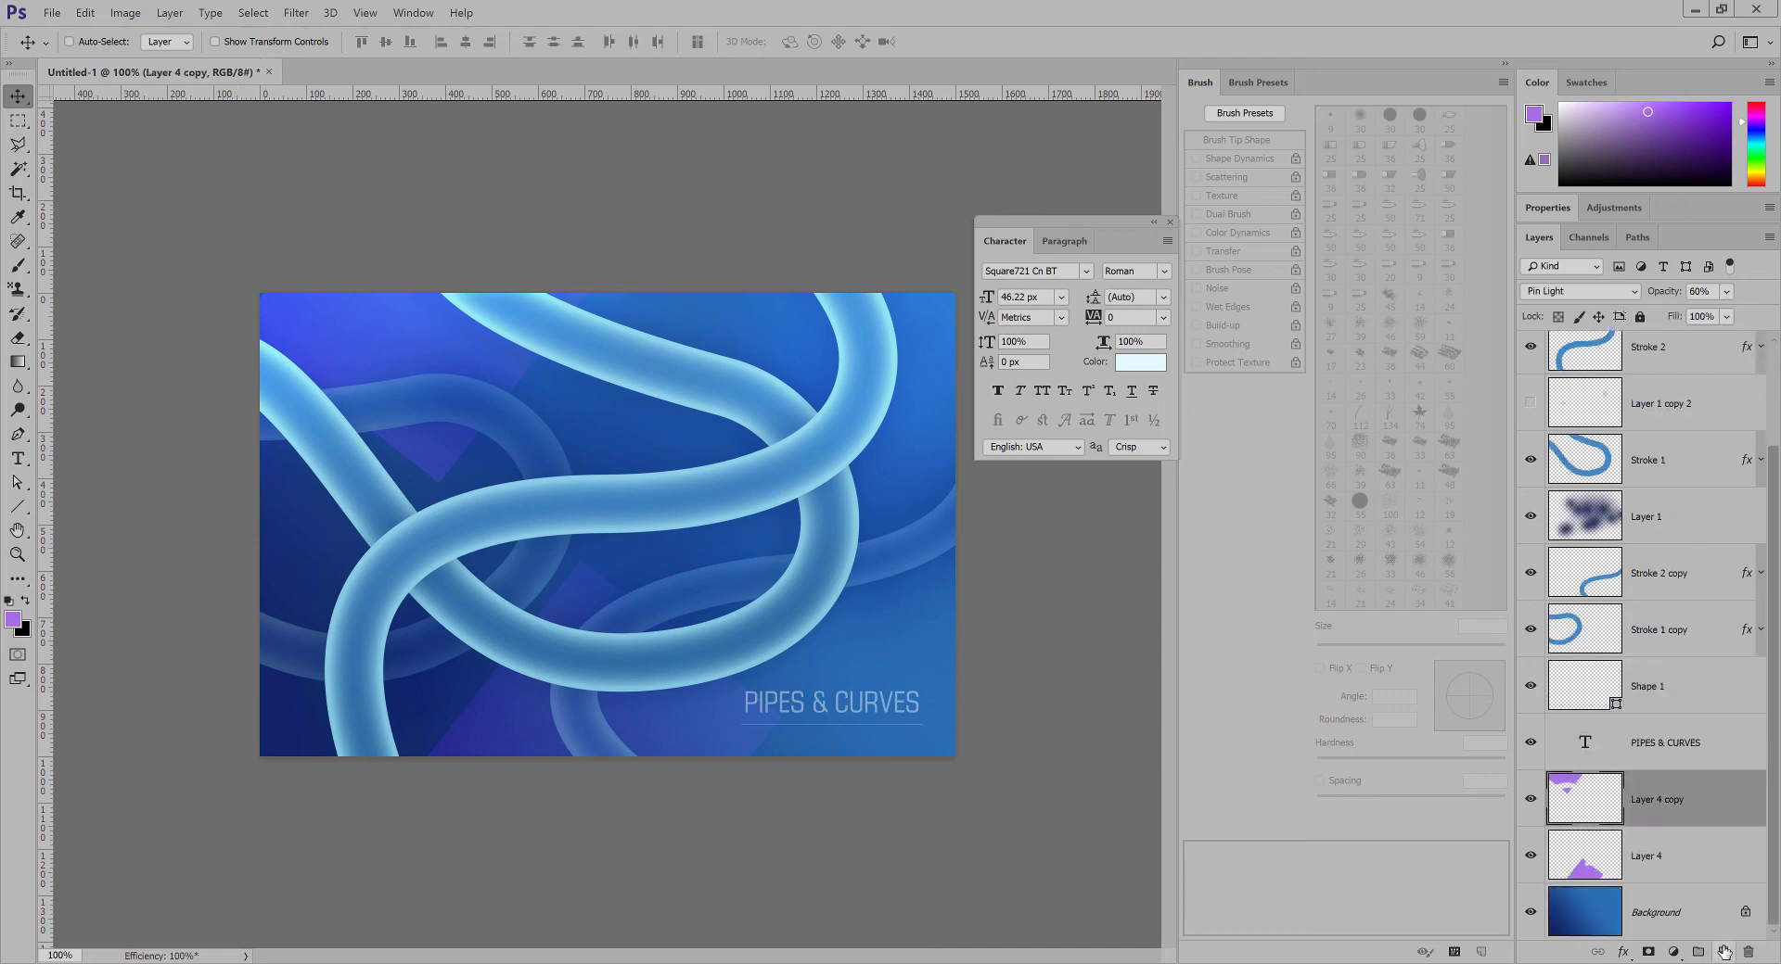
{"action": "left_click", "coordinate": [1723, 953]}
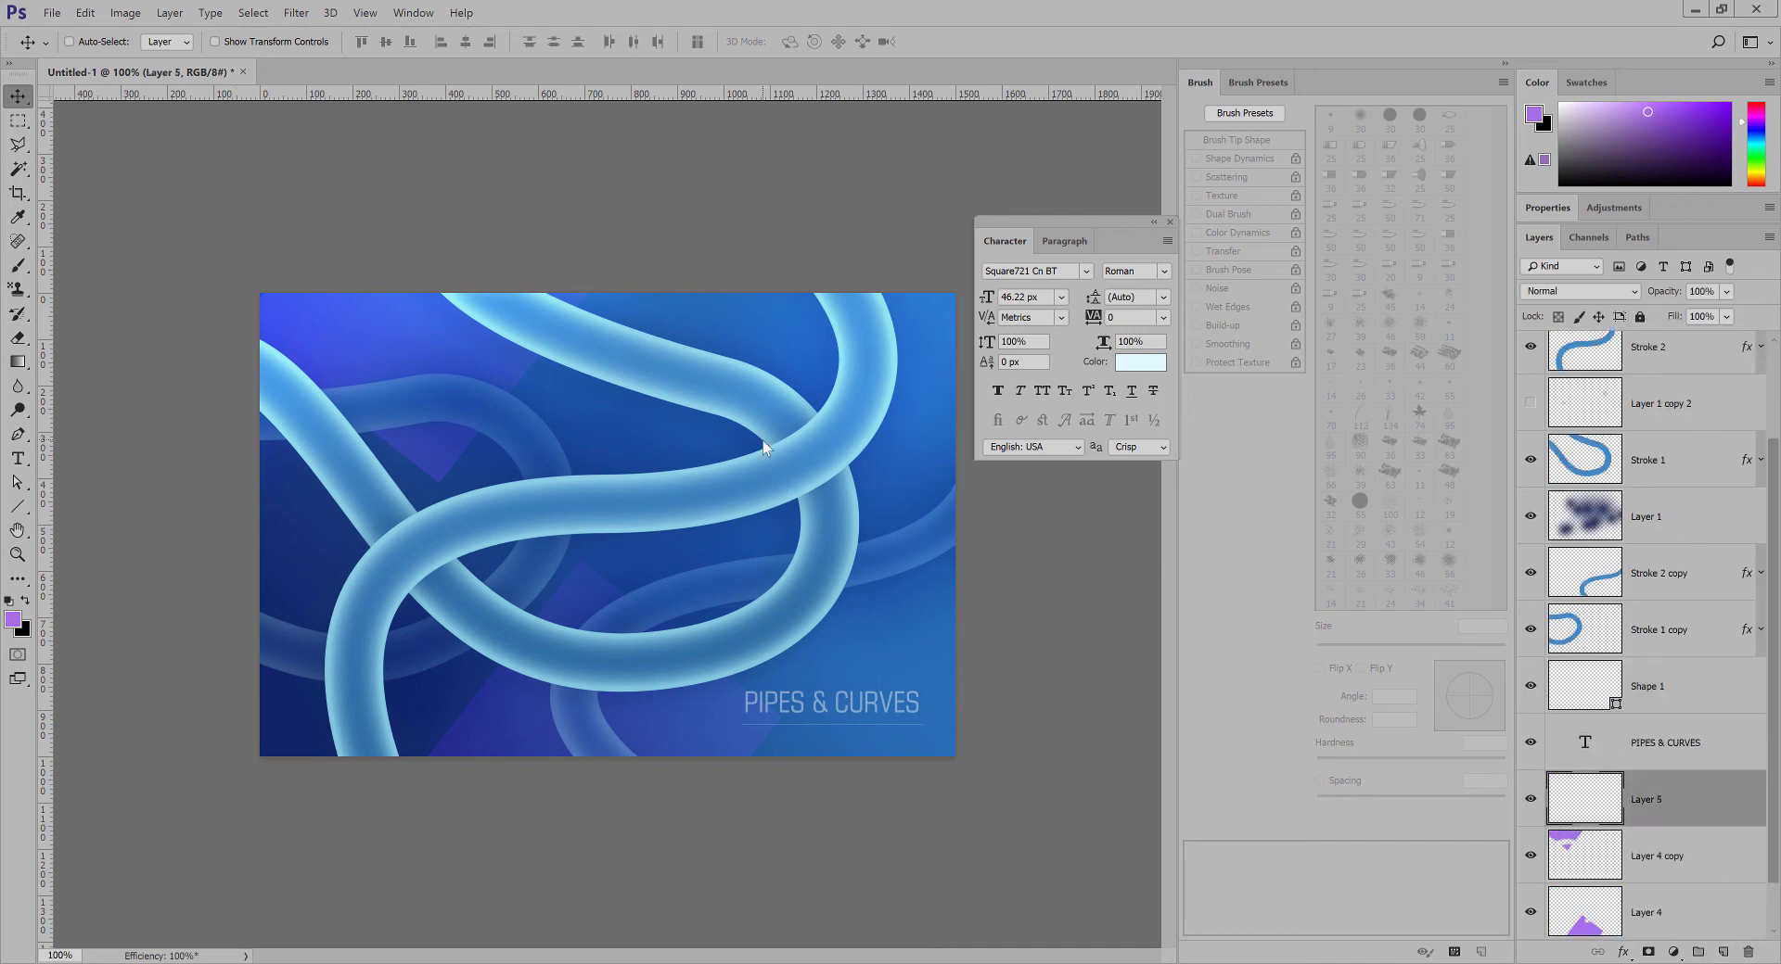
Choose the 90 px rough textured brush tip for the Brush tool.
{"action": "key", "text": "b"}
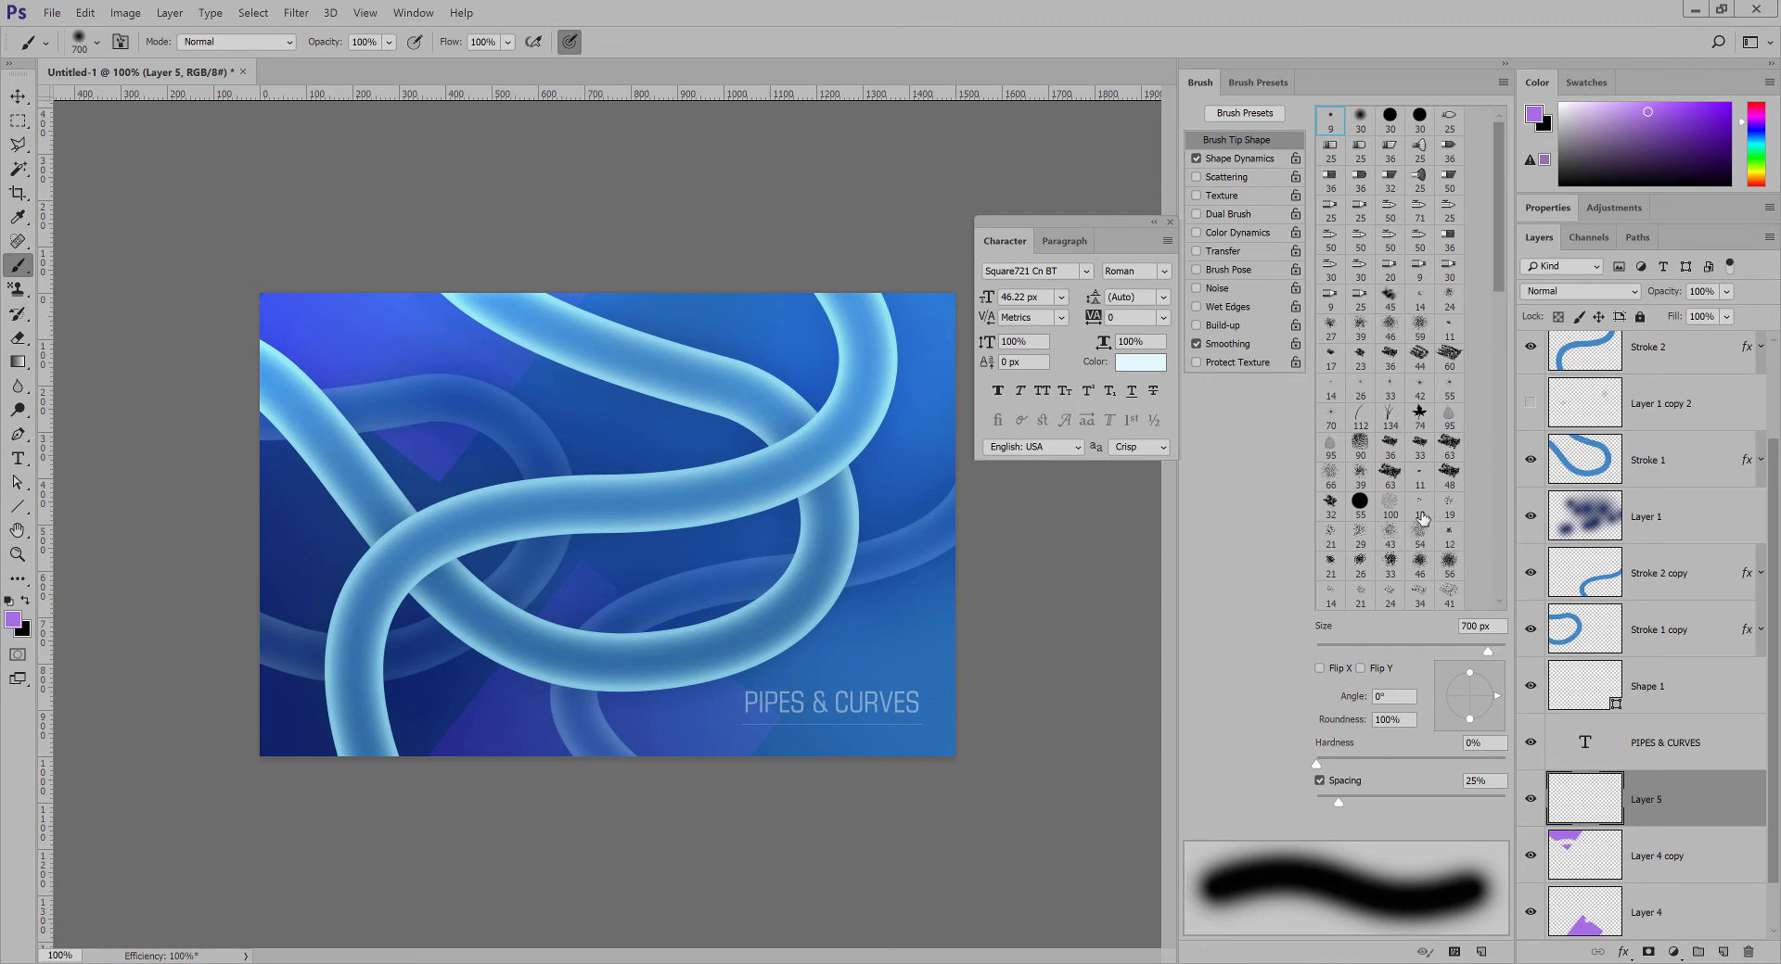
{"action": "scroll", "coordinate": [1436, 538], "scroll_direction": "down", "scroll_amount": 3}
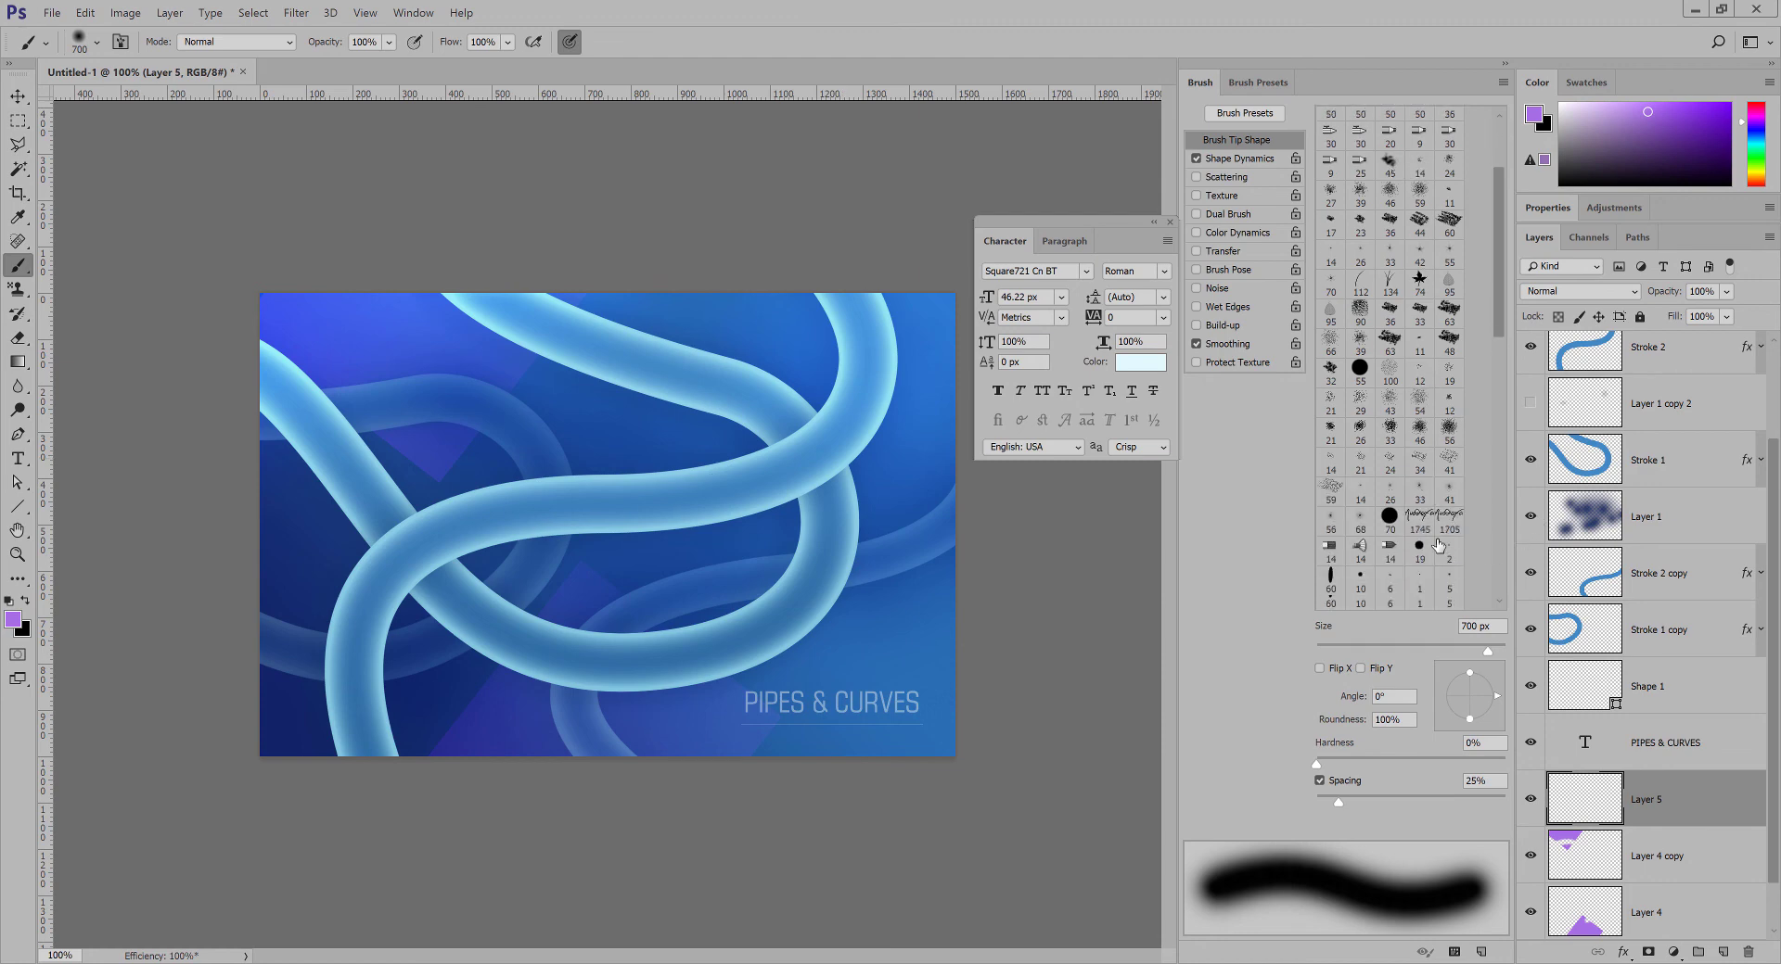
{"action": "scroll", "coordinate": [1437, 545], "scroll_direction": "down", "scroll_amount": 10}
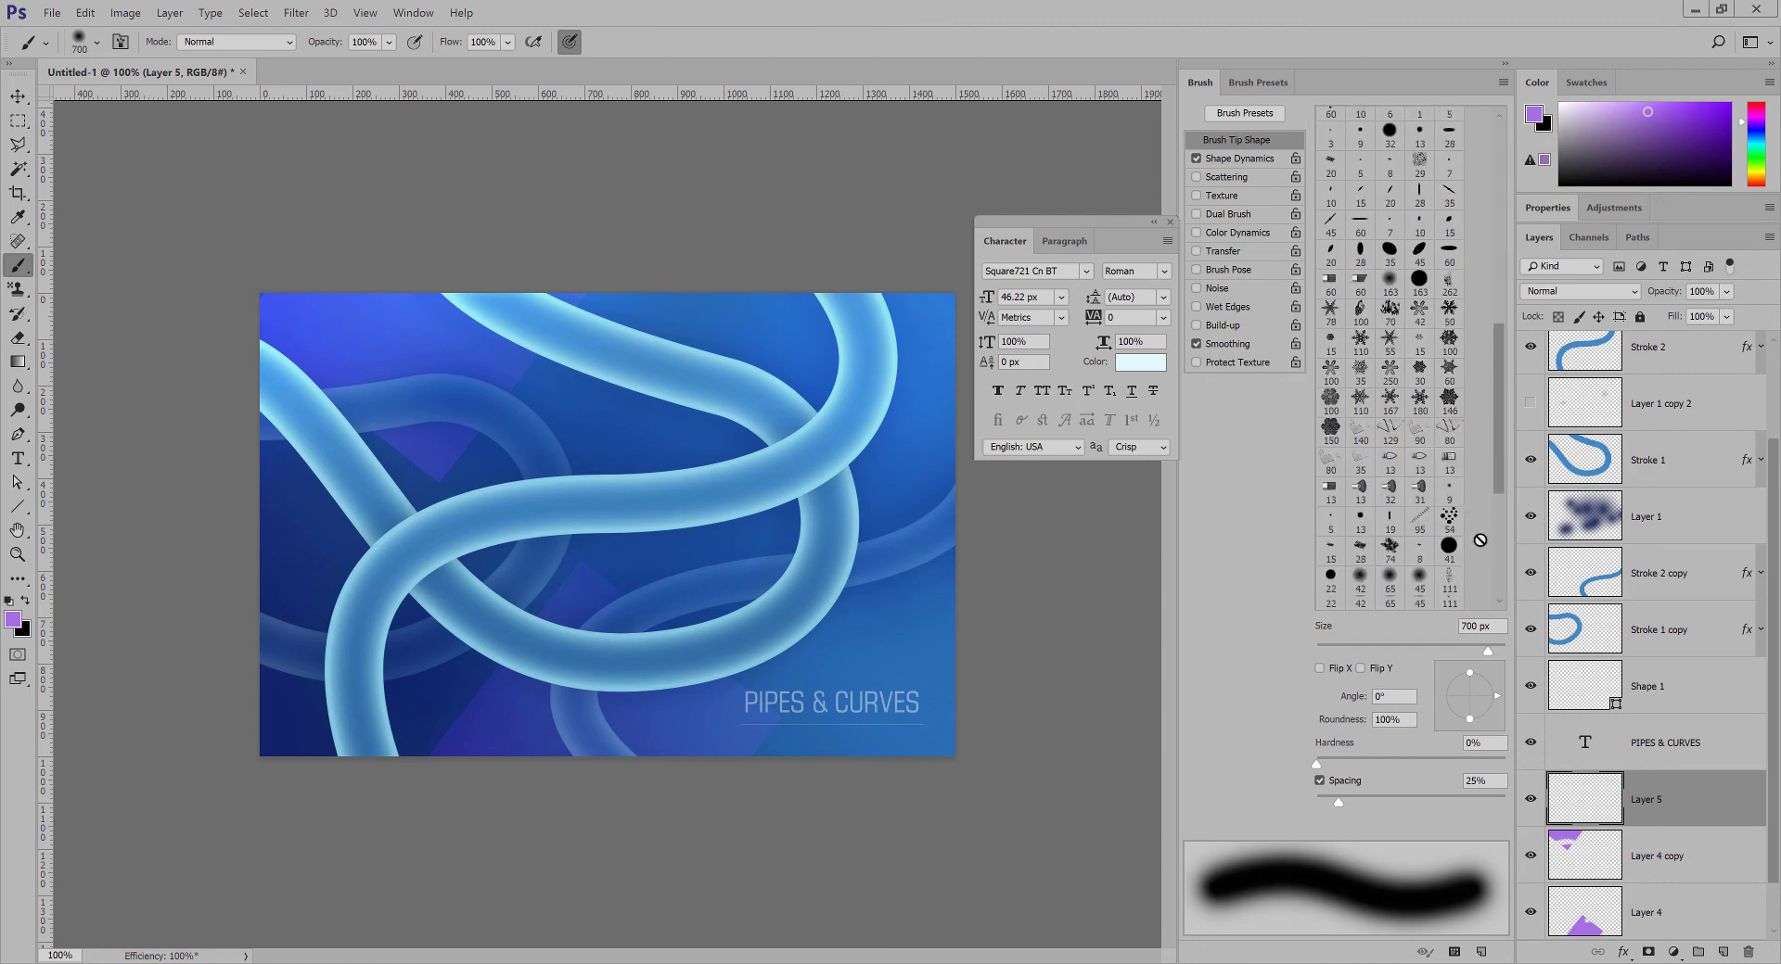
{"action": "scroll", "coordinate": [1481, 541], "scroll_direction": "down", "scroll_amount": 2}
{"action": "scroll", "coordinate": [1475, 555], "scroll_direction": "down", "scroll_amount": 6}
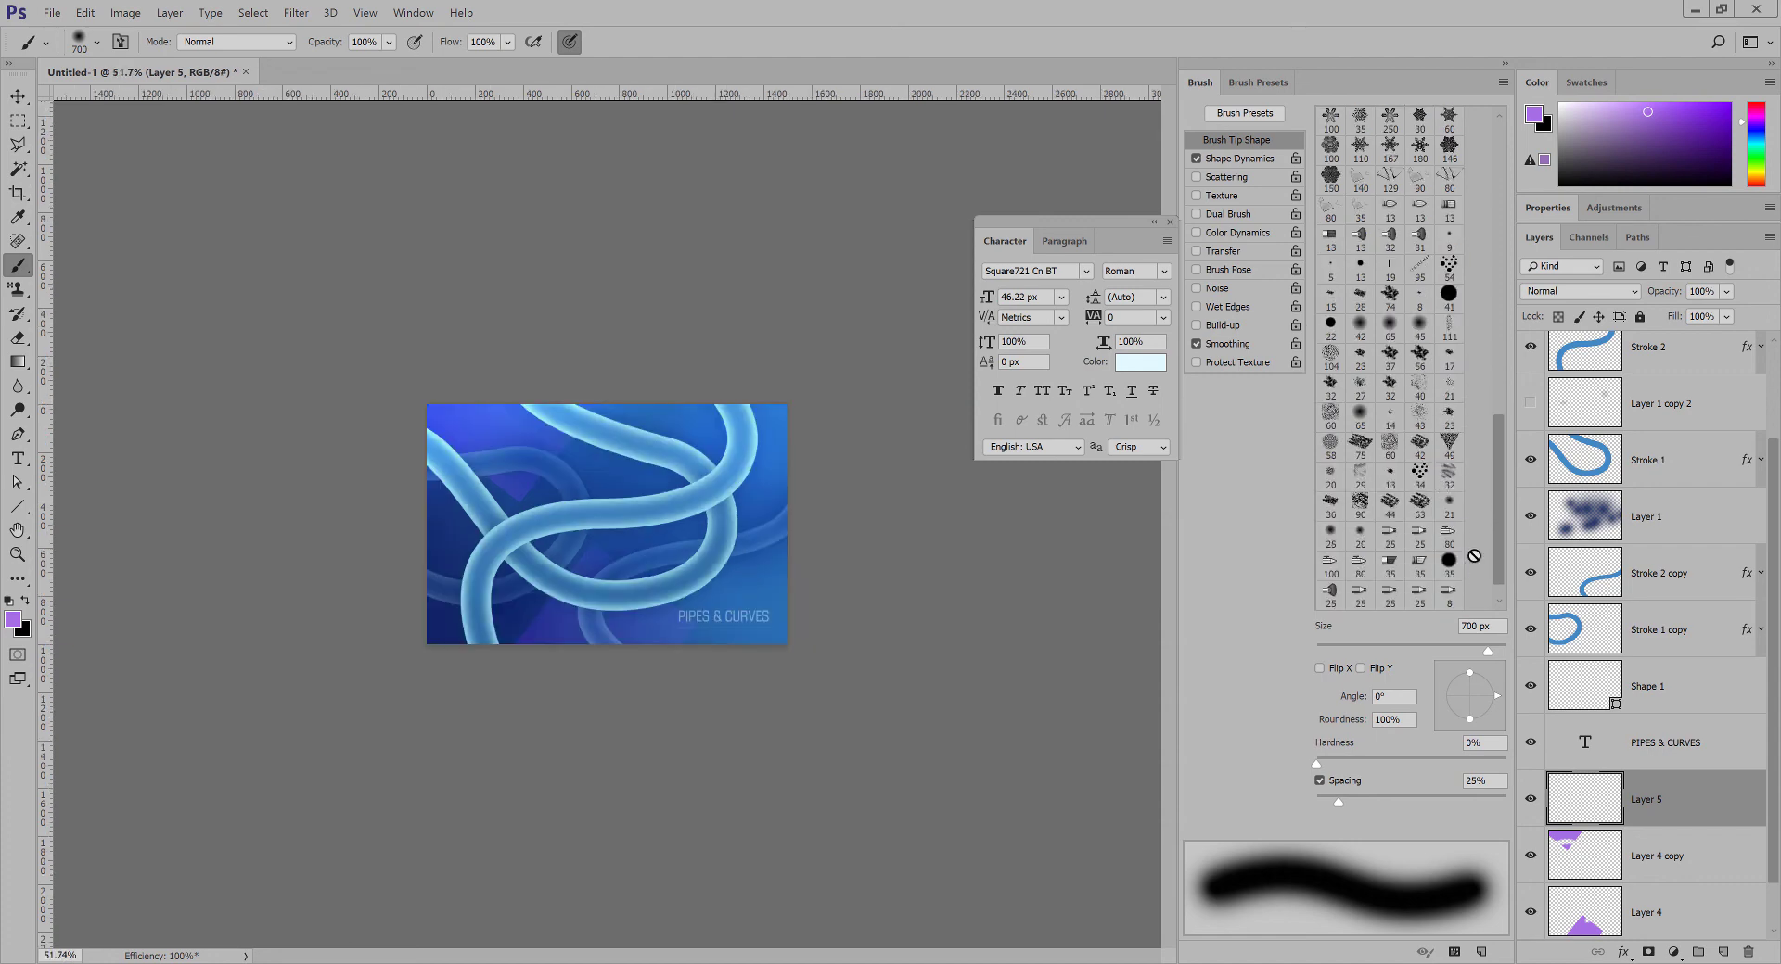
{"action": "scroll", "coordinate": [1498, 540], "scroll_direction": "down", "scroll_amount": 1}
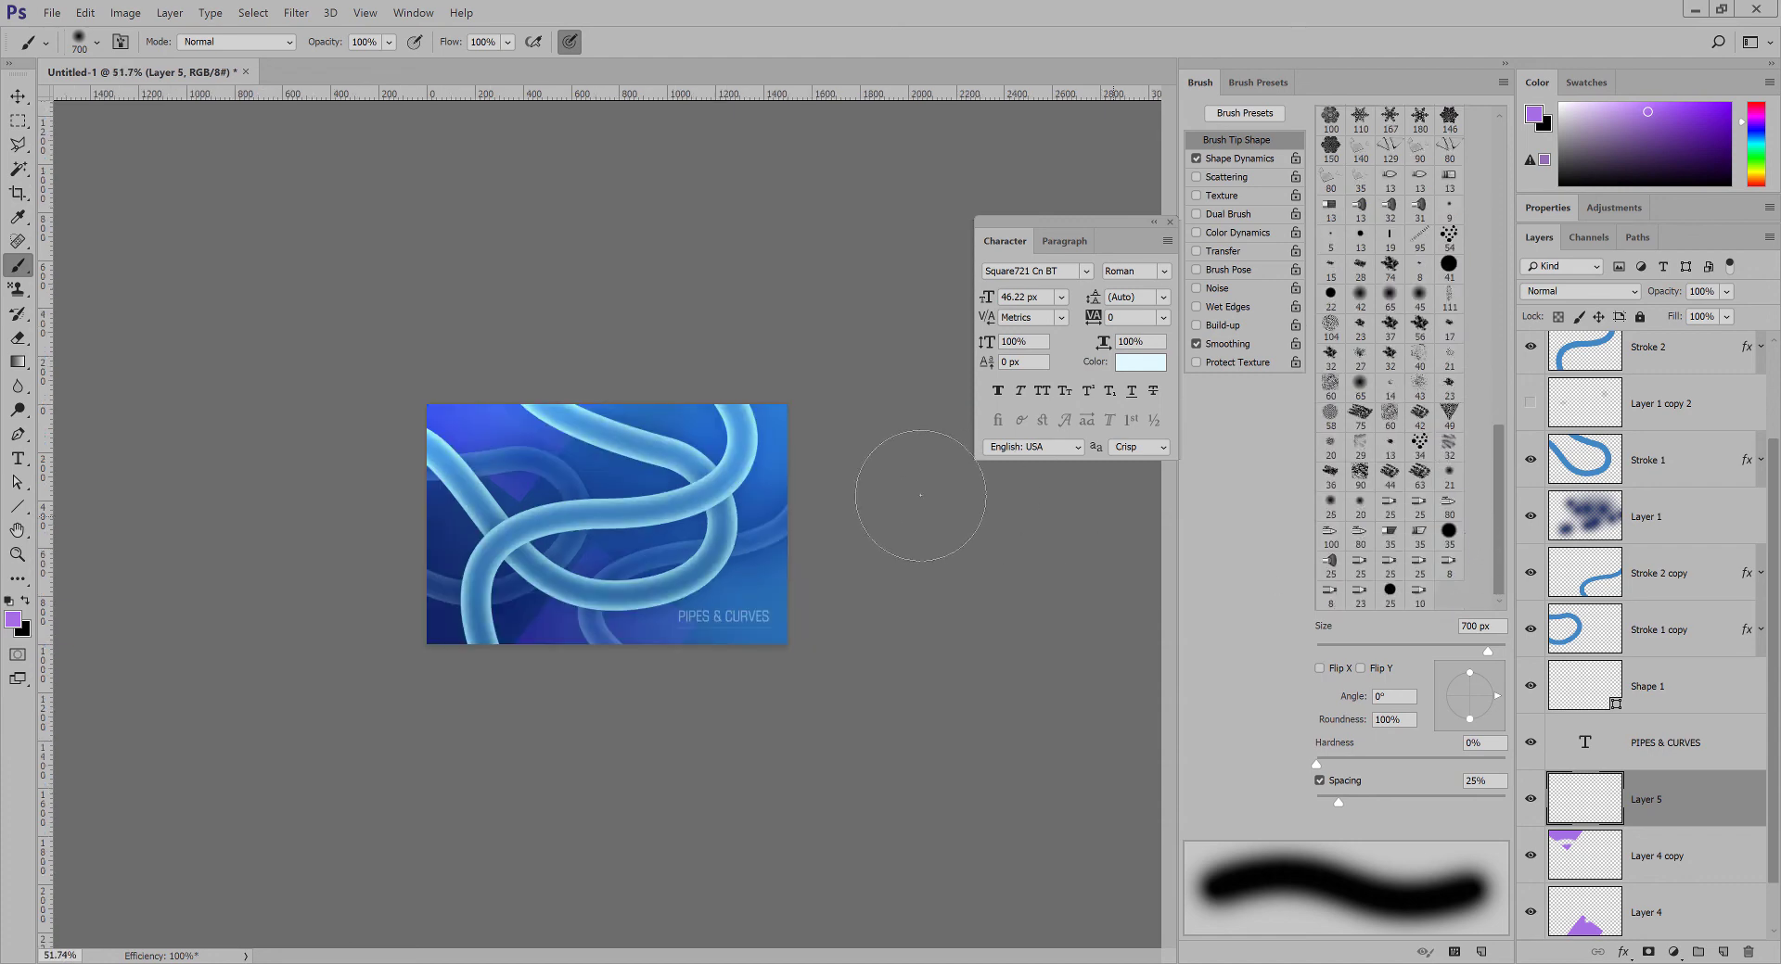
{"action": "left_click", "coordinate": [1360, 475]}
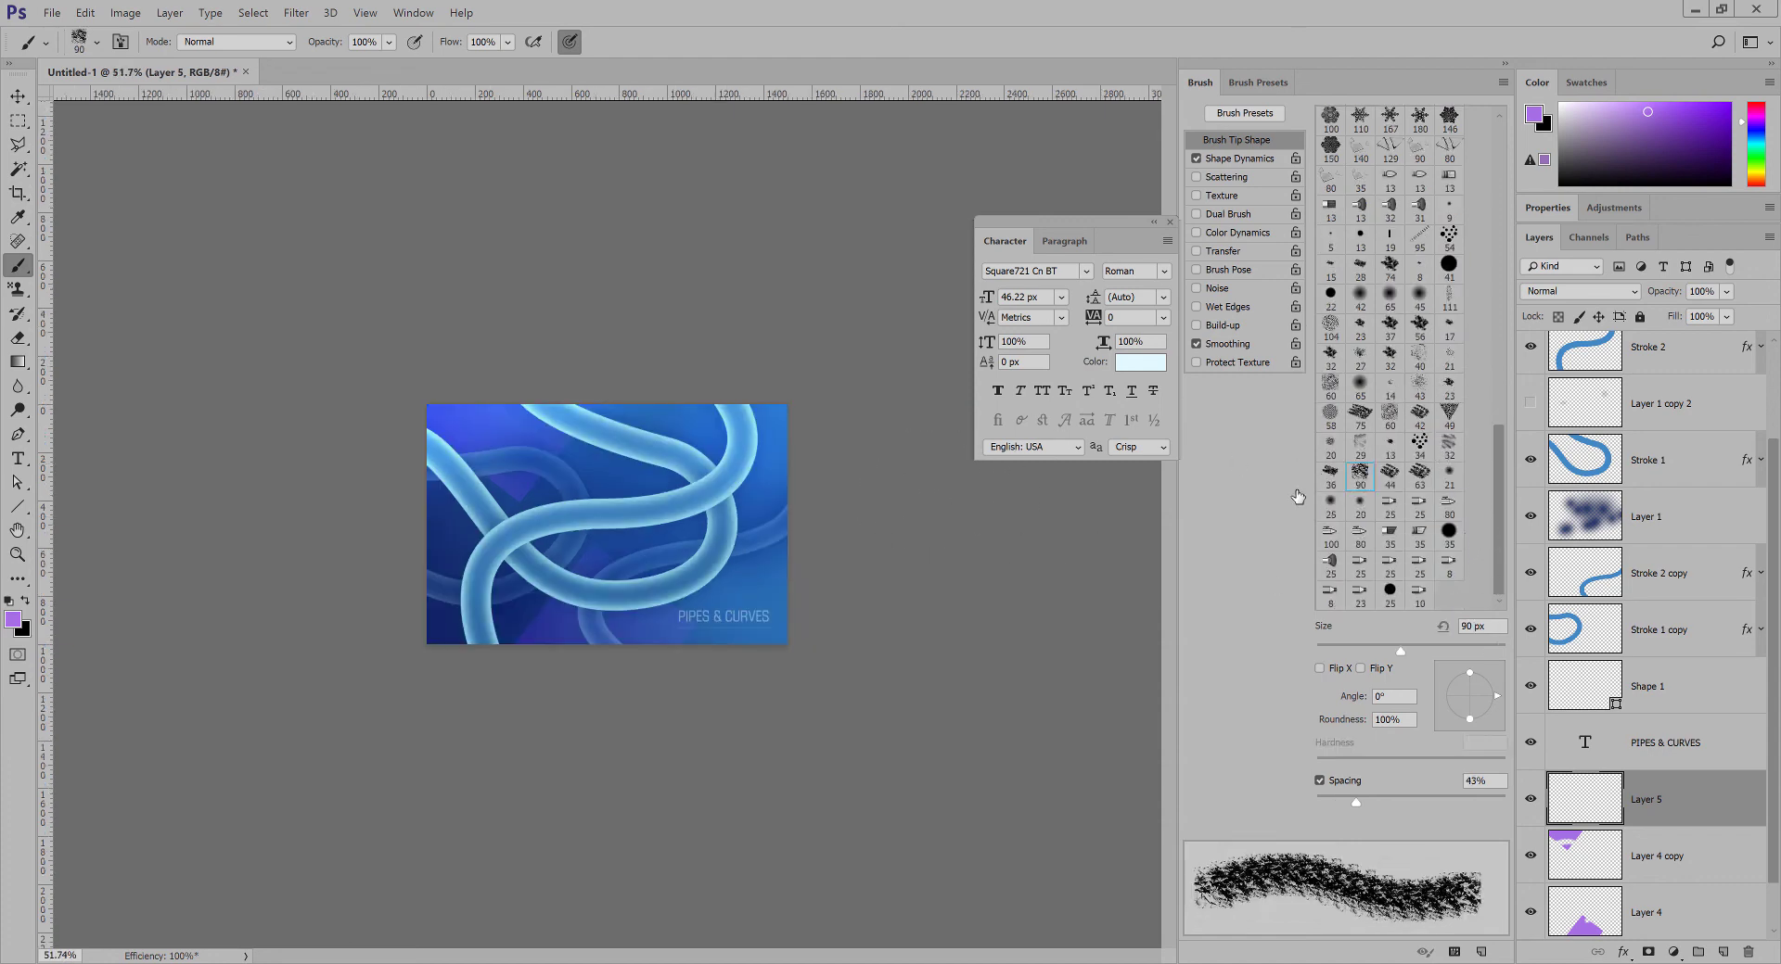
Enlarge the textured brush to 1100 px and stamp it once in purple on Layer 5, slightly beyond the canvas center.
{"action": "left_click", "coordinate": [1075, 332]}
{"action": "key", "text": "ctrl+plus"}
{"action": "key", "text": "ctrl+plus"}
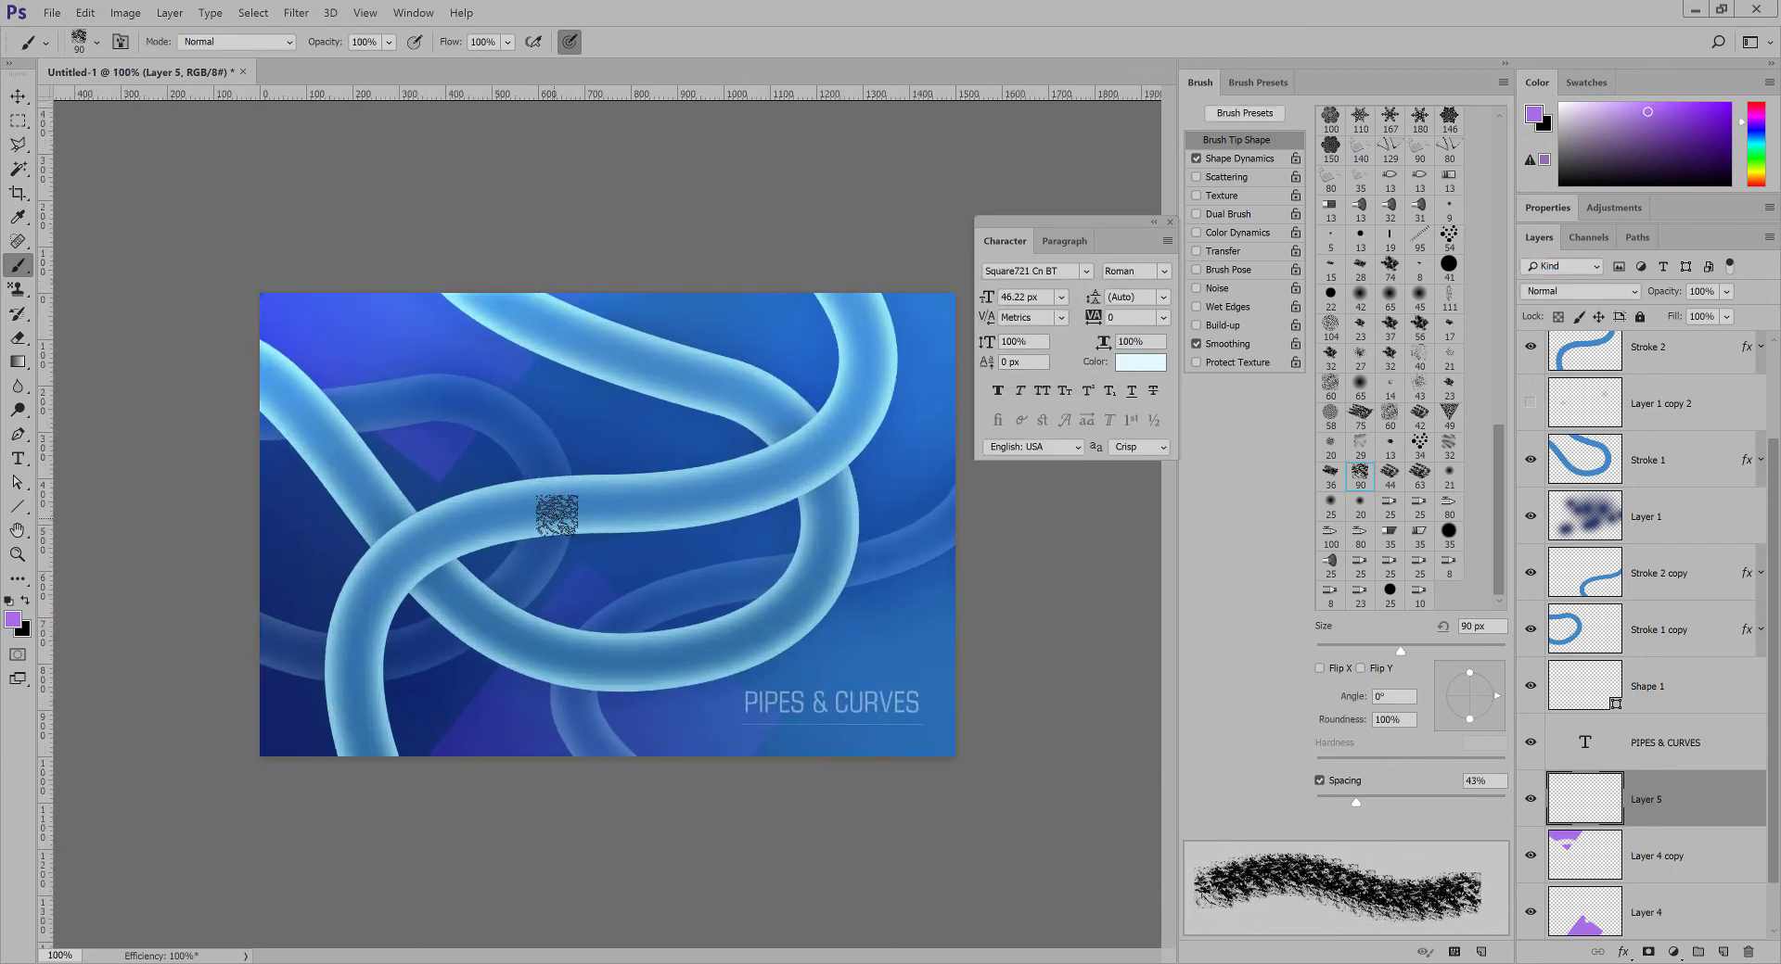
{"action": "key", "text": "bracketright"}
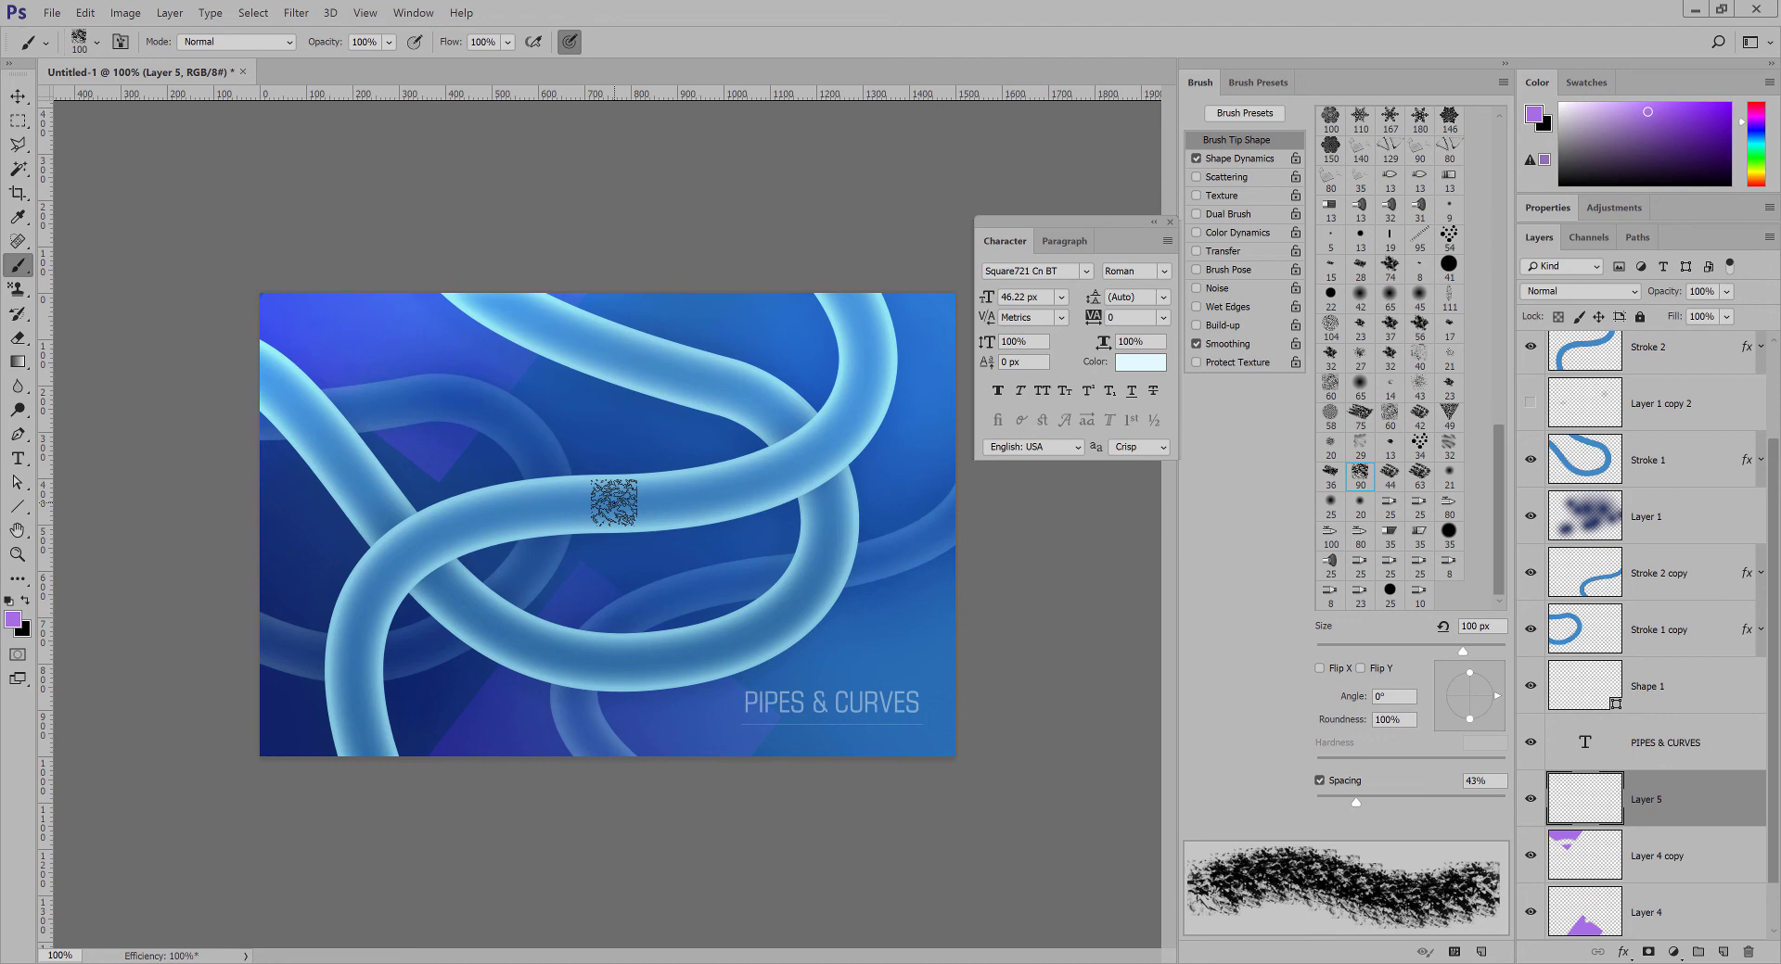
{"action": "key", "text": "bracketright"}
{"action": "key", "text": "bracketright"}
{"action": "key", "text": "bracketright"}
{"action": "key", "text": "bracketright"}
{"action": "key", "text": "bracketright"}
{"action": "key", "text": "bracketright"}
{"action": "key", "text": "bracketright"}
{"action": "key", "text": "bracketright"}
{"action": "key", "text": "bracketright"}
{"action": "key", "text": "bracketright"}
{"action": "key", "text": "bracketright"}
{"action": "key", "text": "bracketright"}
{"action": "key", "text": "bracketright"}
{"action": "key", "text": "bracketright"}
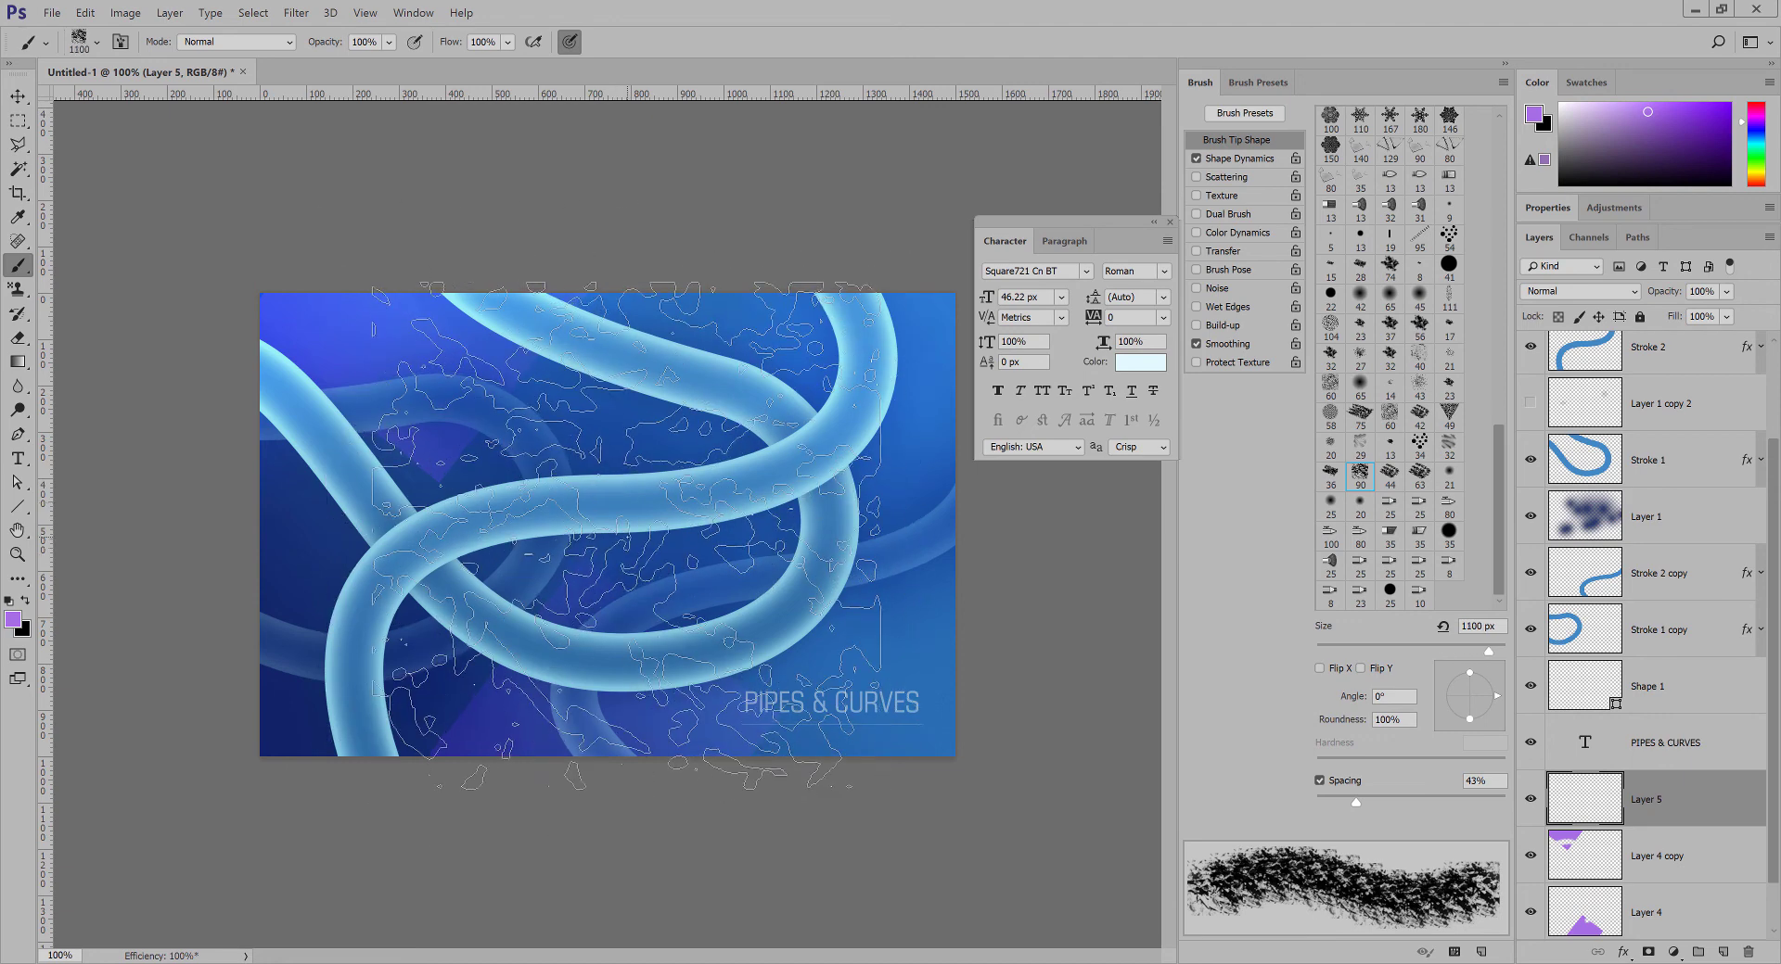
{"action": "left_click", "coordinate": [679, 530]}
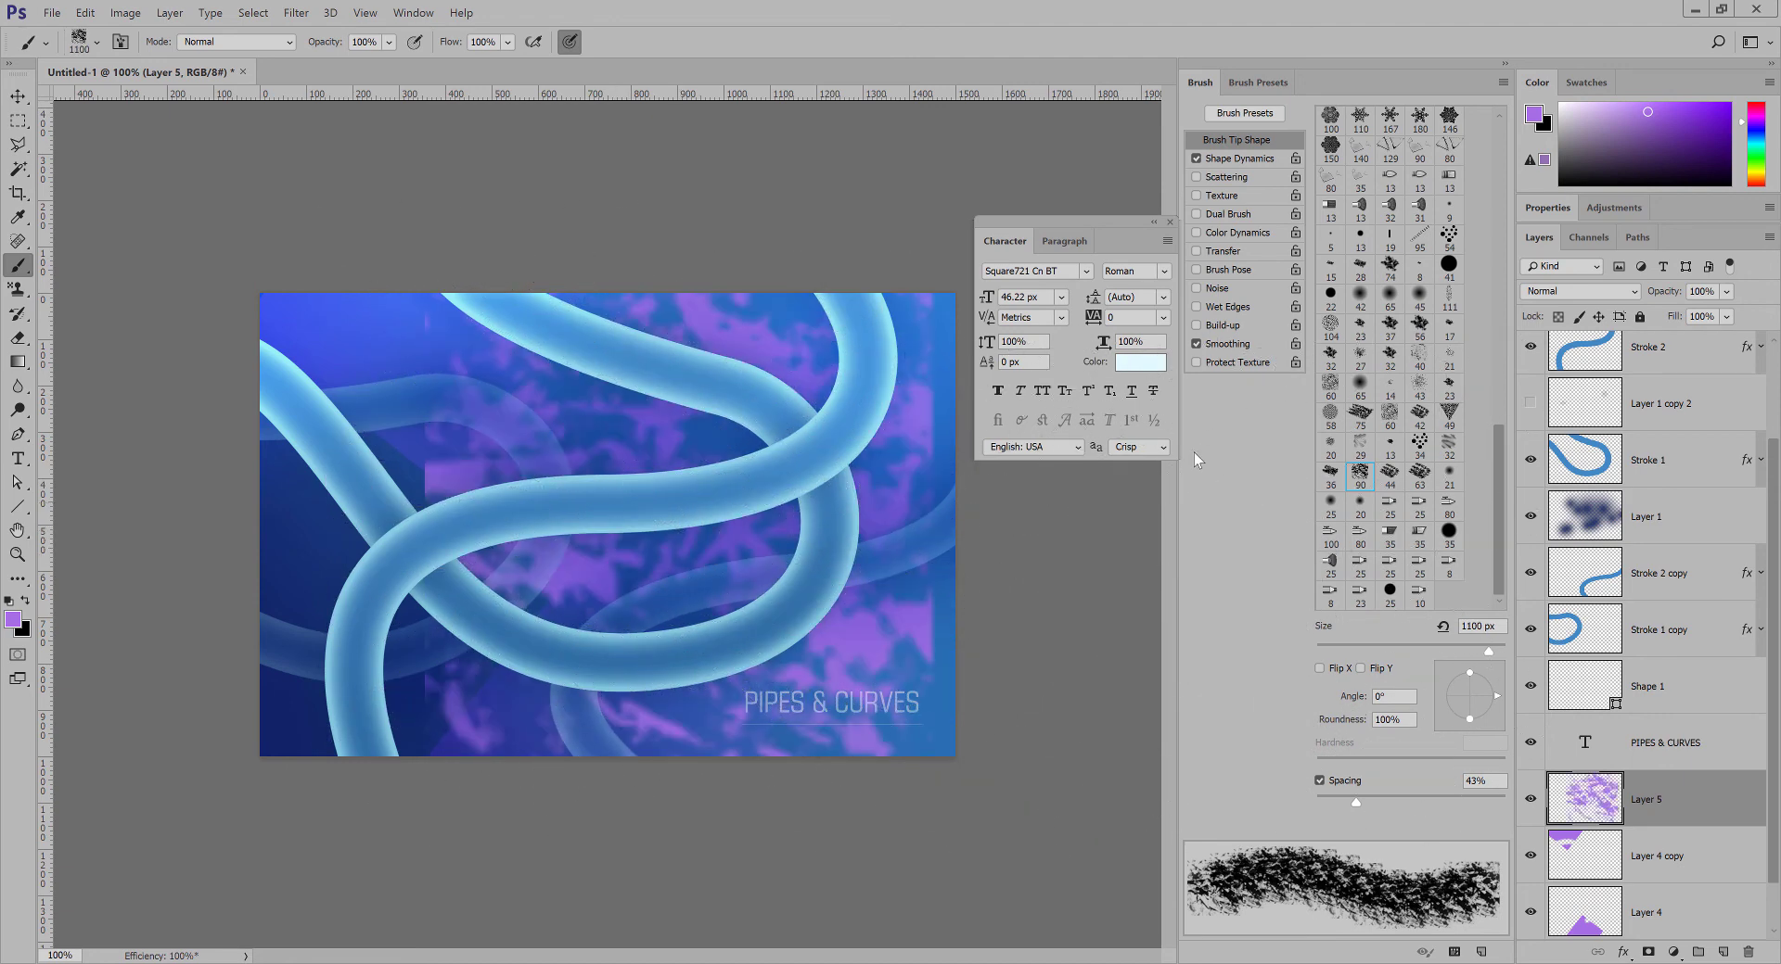
{"action": "key", "text": "v"}
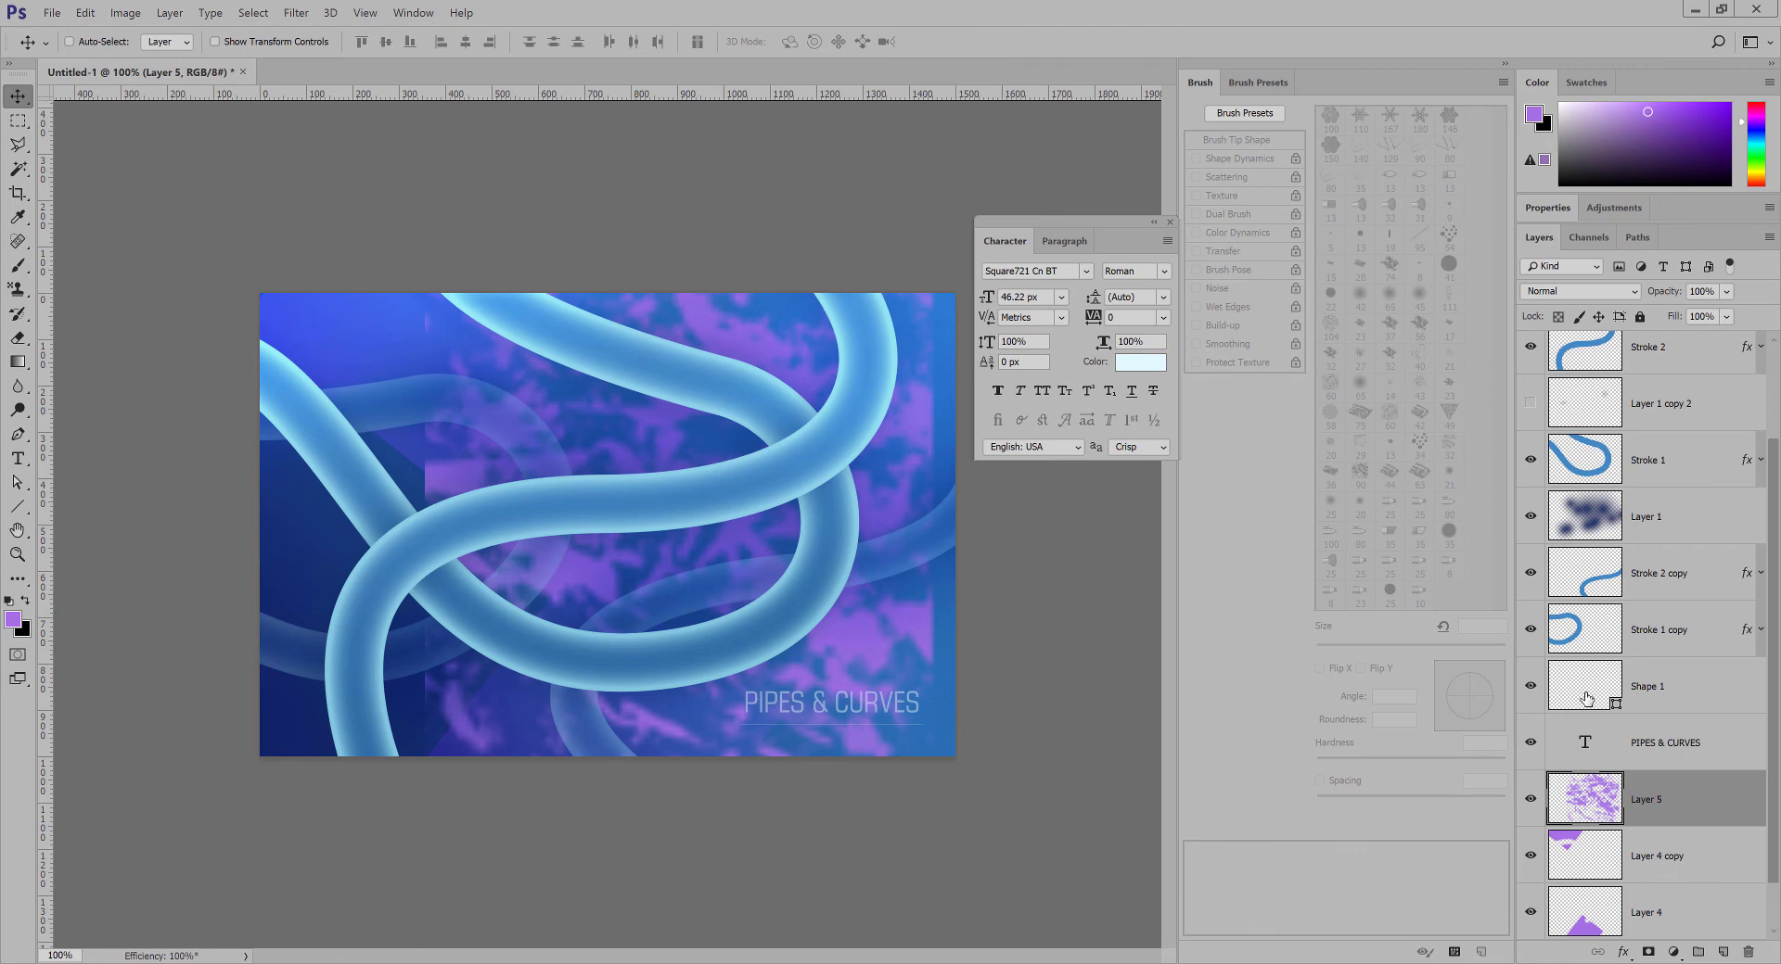
Set Layer 5 to the Pin Light blend mode at 70% opacity and shift its texture slightly to the right.
{"action": "left_click", "coordinate": [1614, 293]}
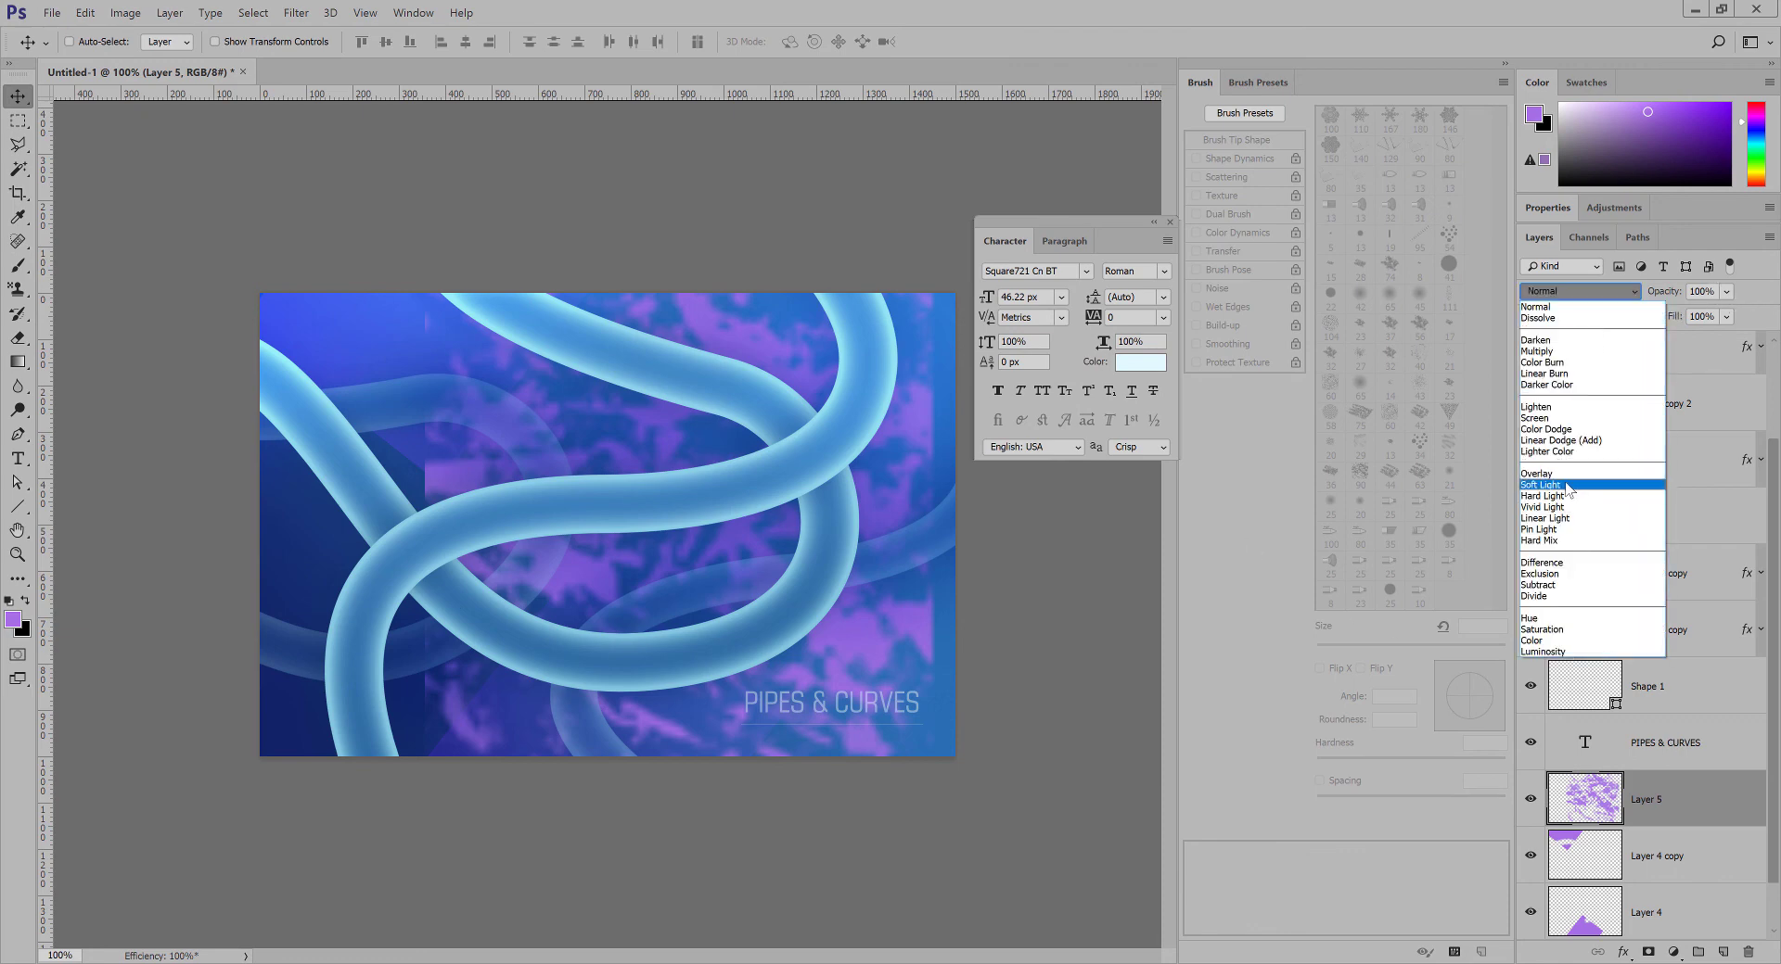
{"action": "left_click", "coordinate": [1565, 490]}
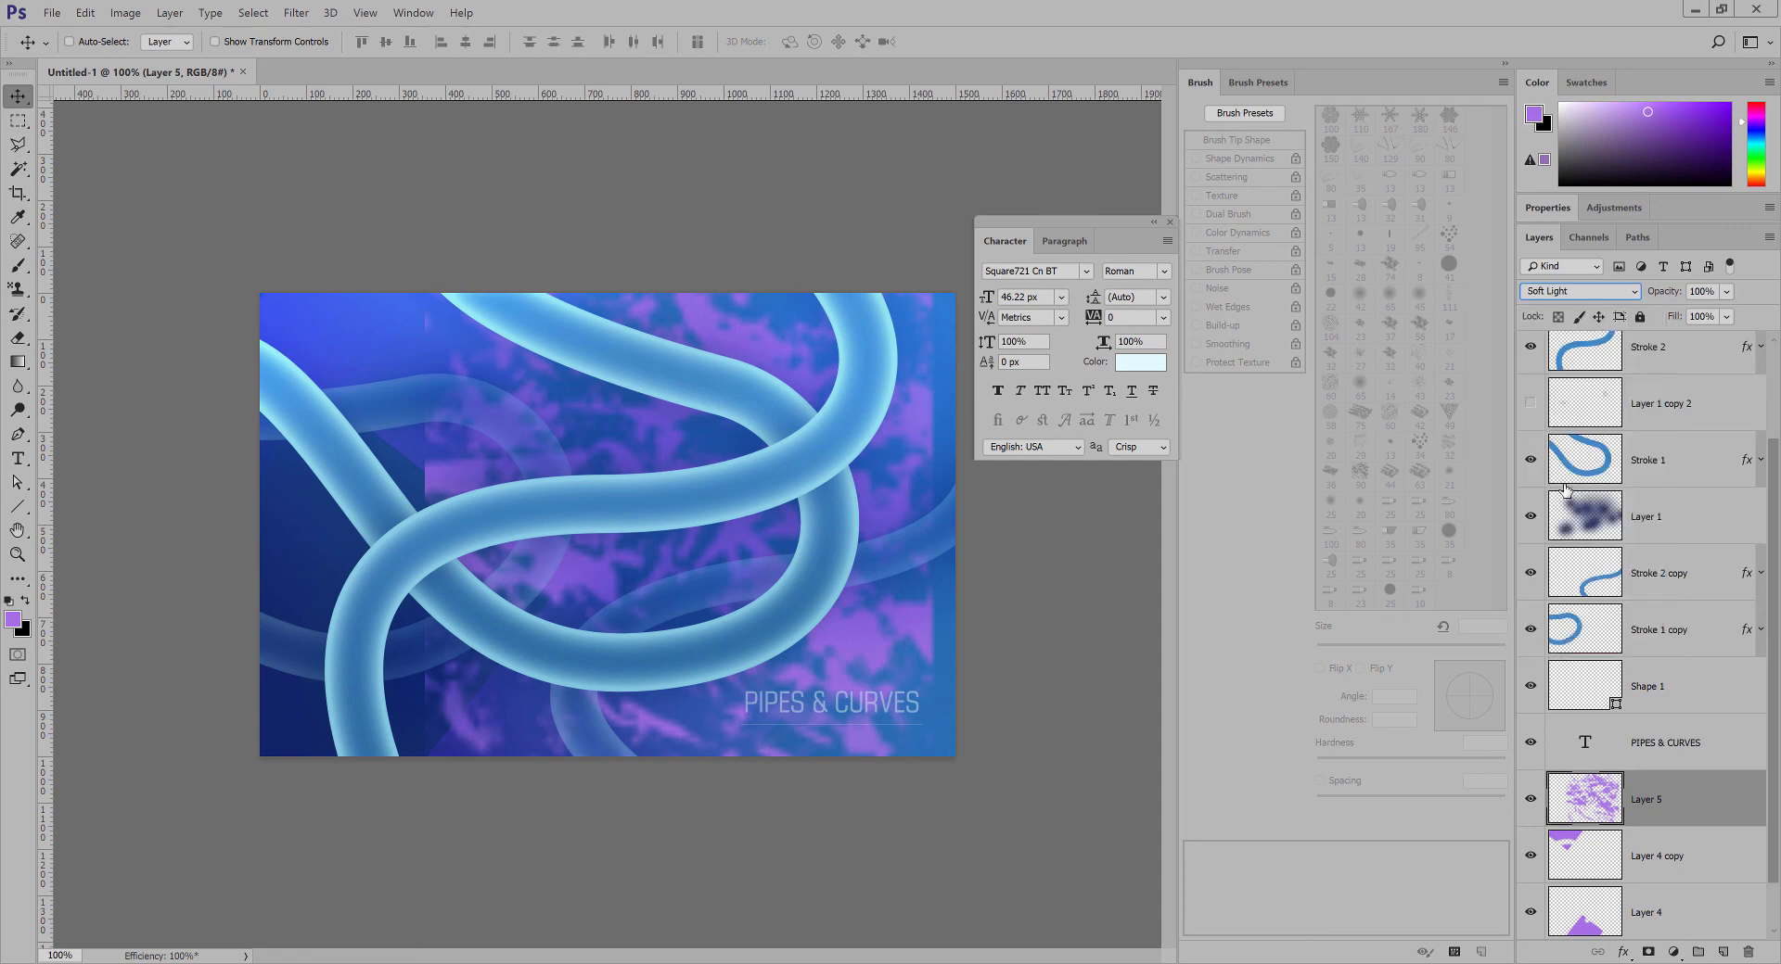
{"action": "left_click", "coordinate": [1571, 295]}
{"action": "left_click", "coordinate": [1570, 295]}
{"action": "scroll", "coordinate": [1573, 295], "scroll_direction": "down", "scroll_amount": 1}
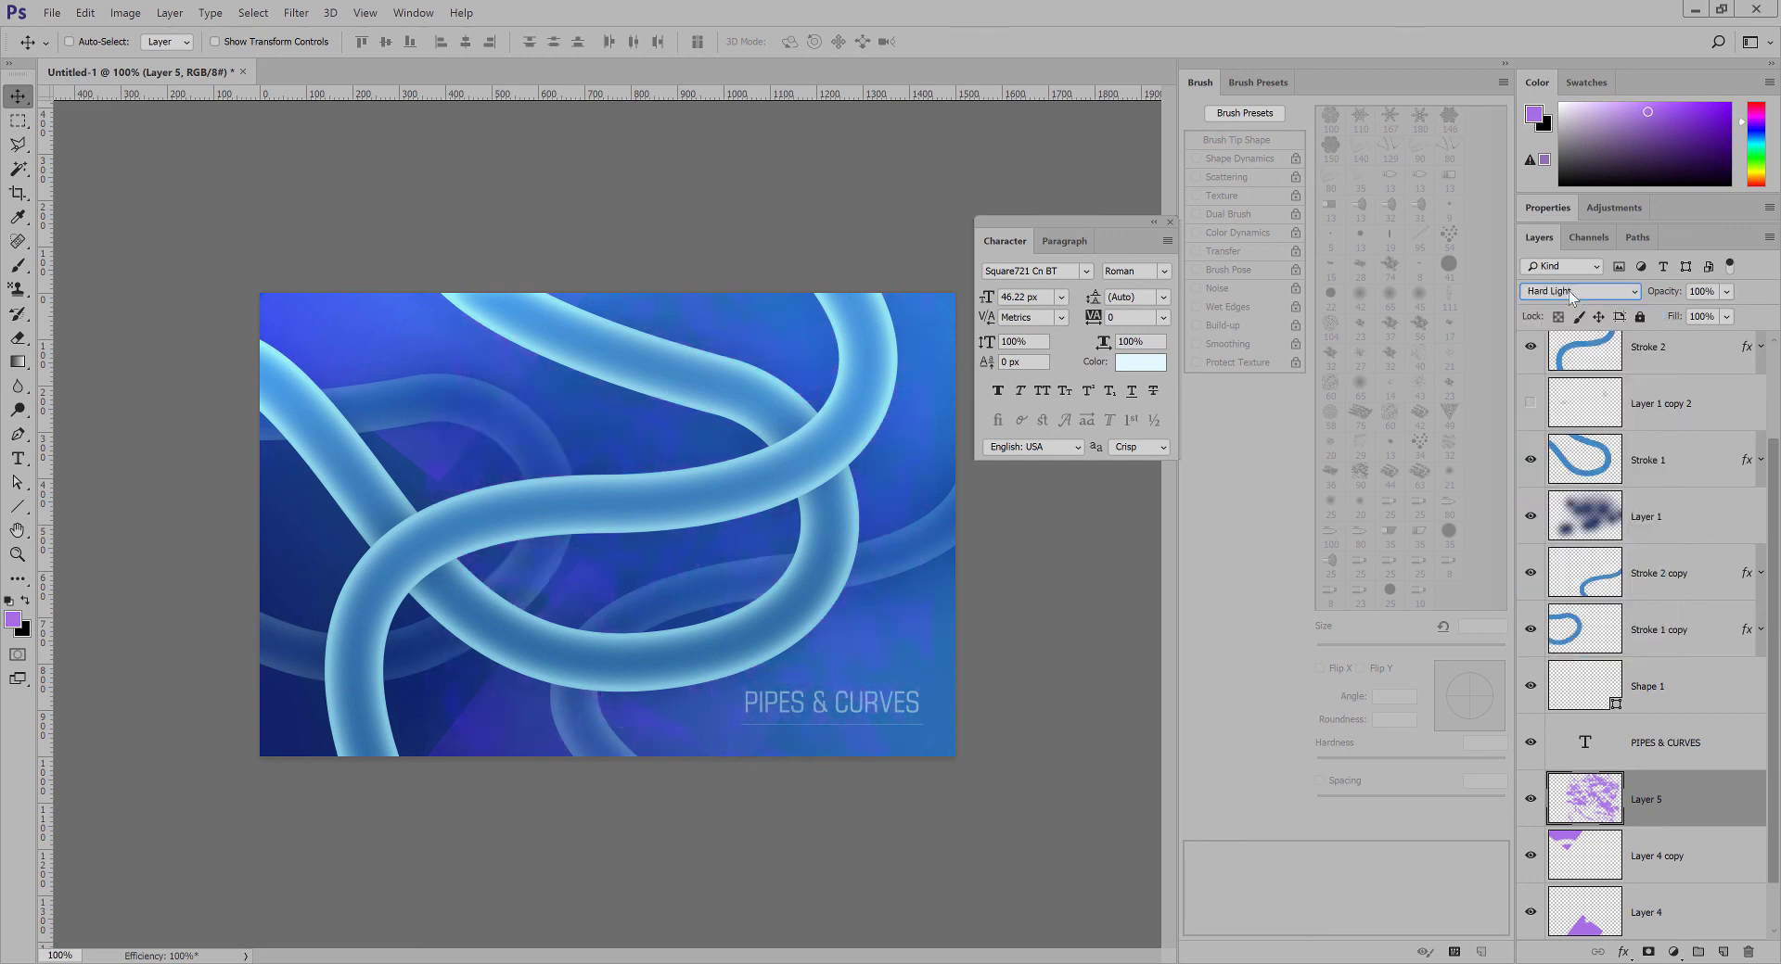
{"action": "scroll", "coordinate": [1570, 295], "scroll_direction": "down", "scroll_amount": 1}
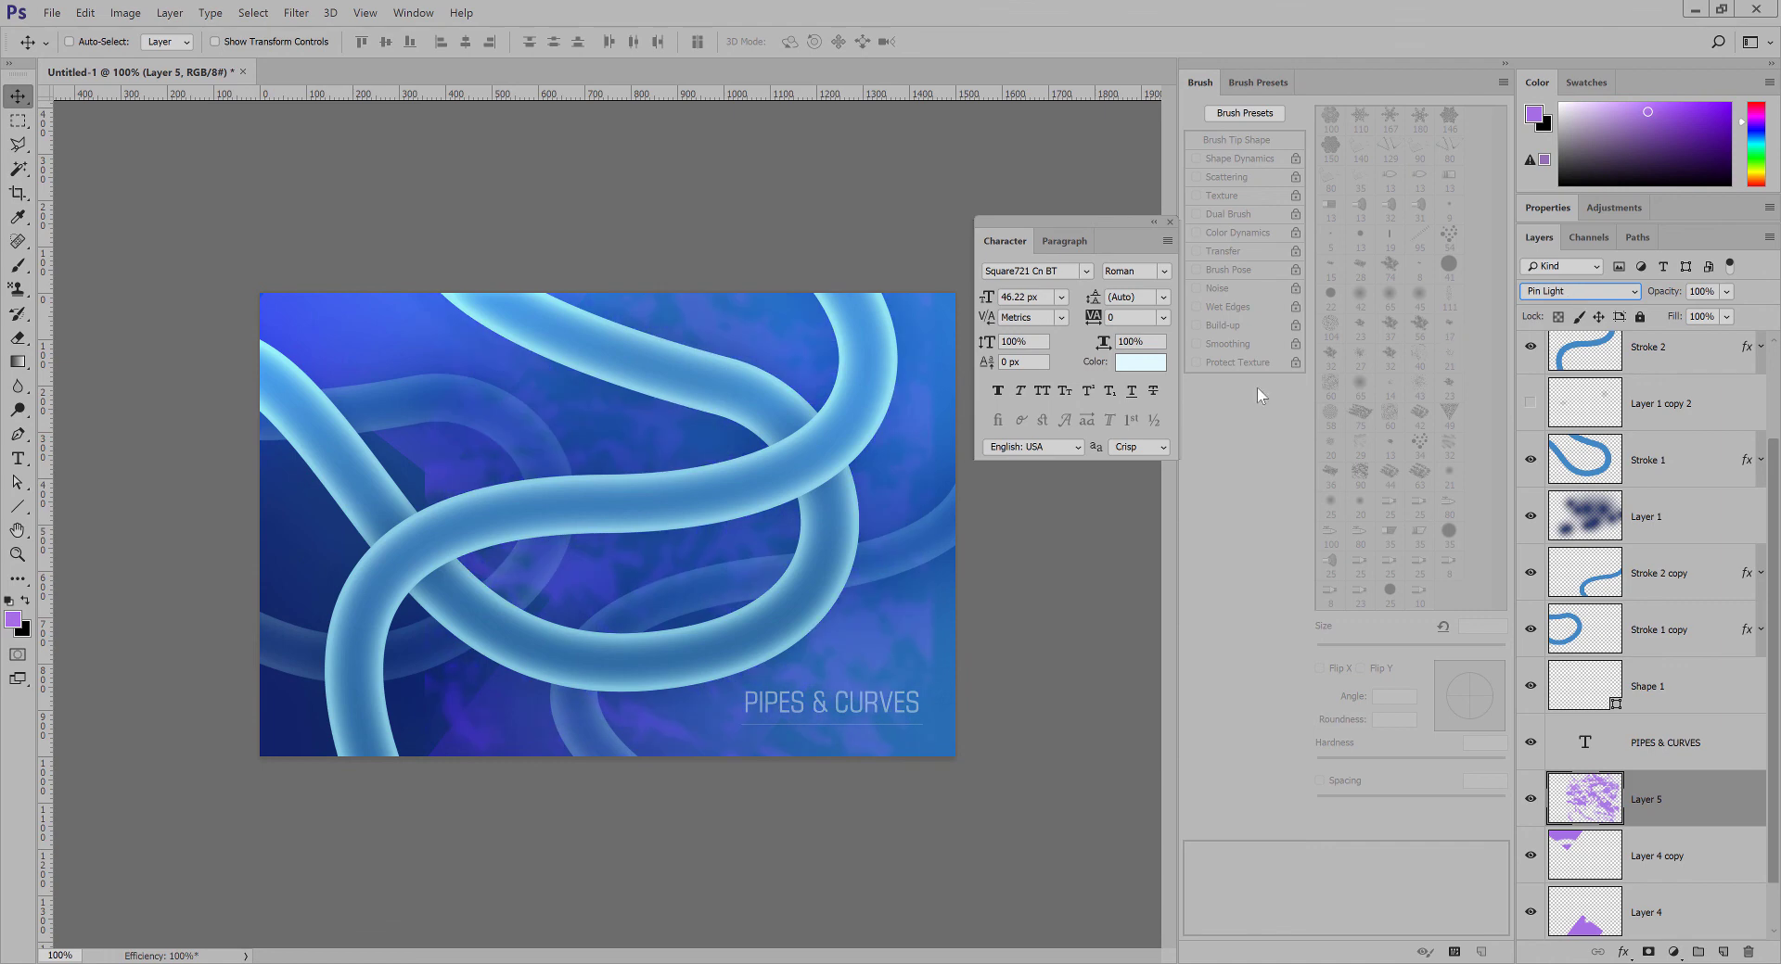
{"action": "left_click_drag", "start_coordinate": [867, 398], "coordinate": [931, 397]}
{"action": "left_click_drag", "start_coordinate": [1729, 295], "coordinate": [1703, 320]}
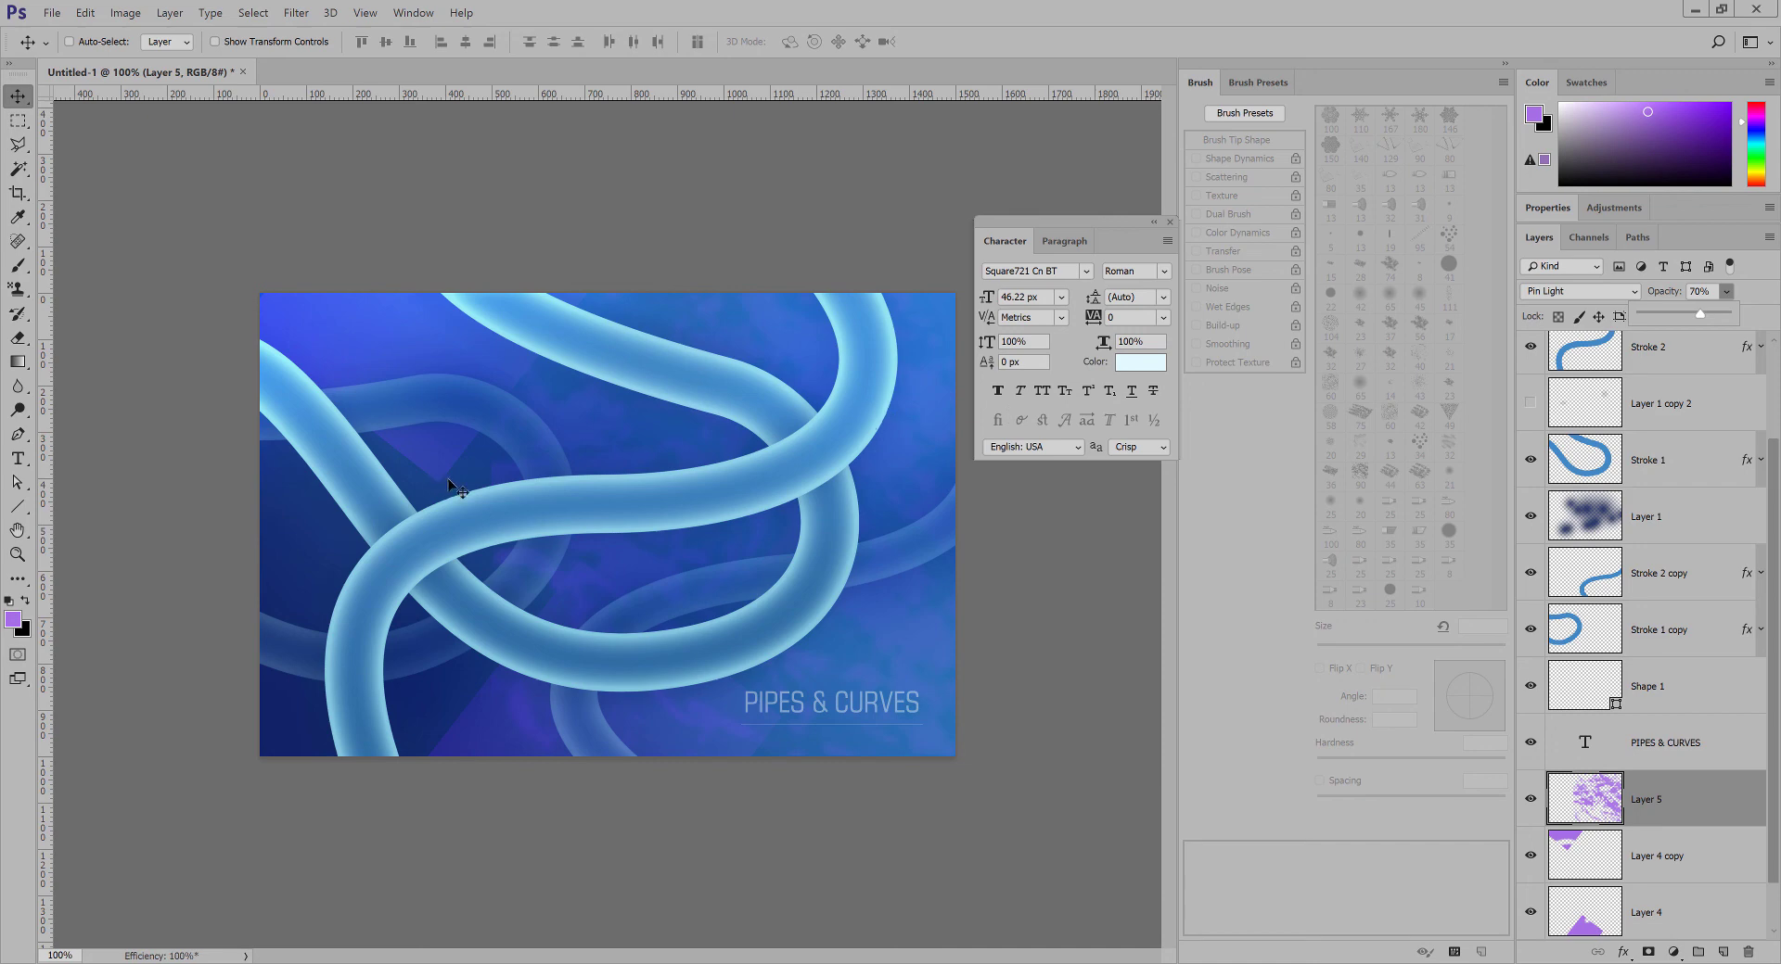
Add a new layer above Layer 5 and stamp the 1100 px textured brush once in a darker purple over the canvas's left half.
{"action": "left_click", "coordinate": [12, 619]}
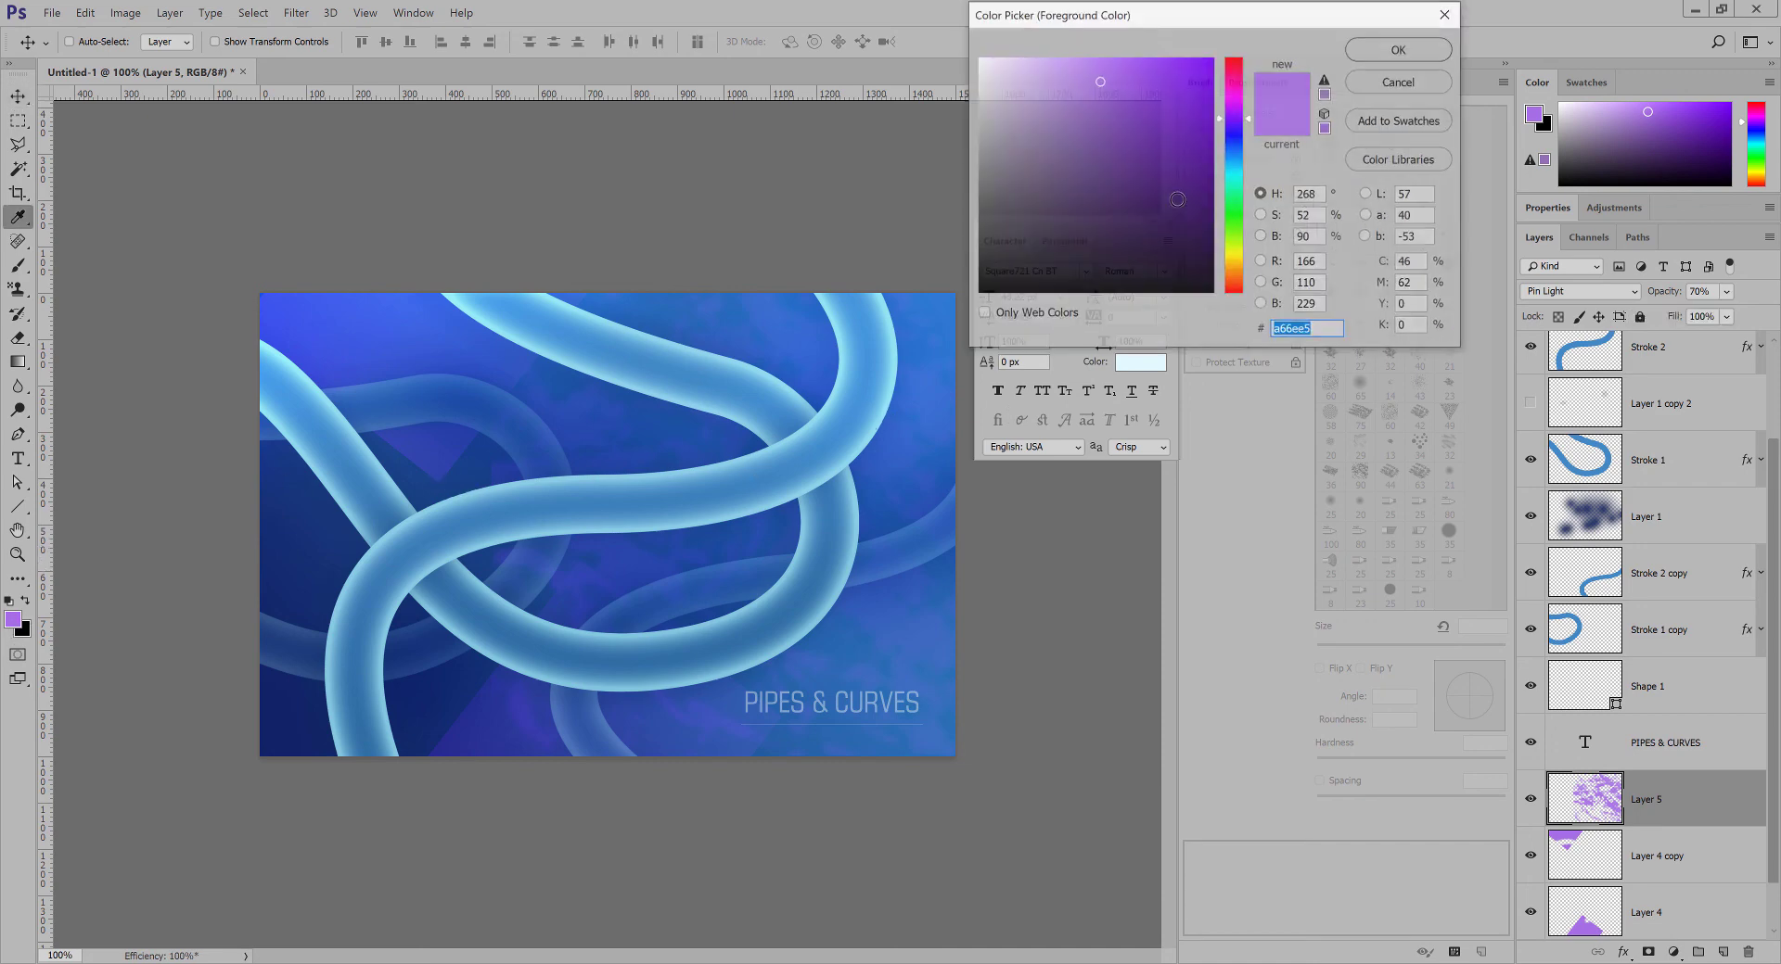
{"action": "left_click_drag", "start_coordinate": [1119, 120], "coordinate": [1115, 133]}
{"action": "left_click", "coordinate": [1394, 55]}
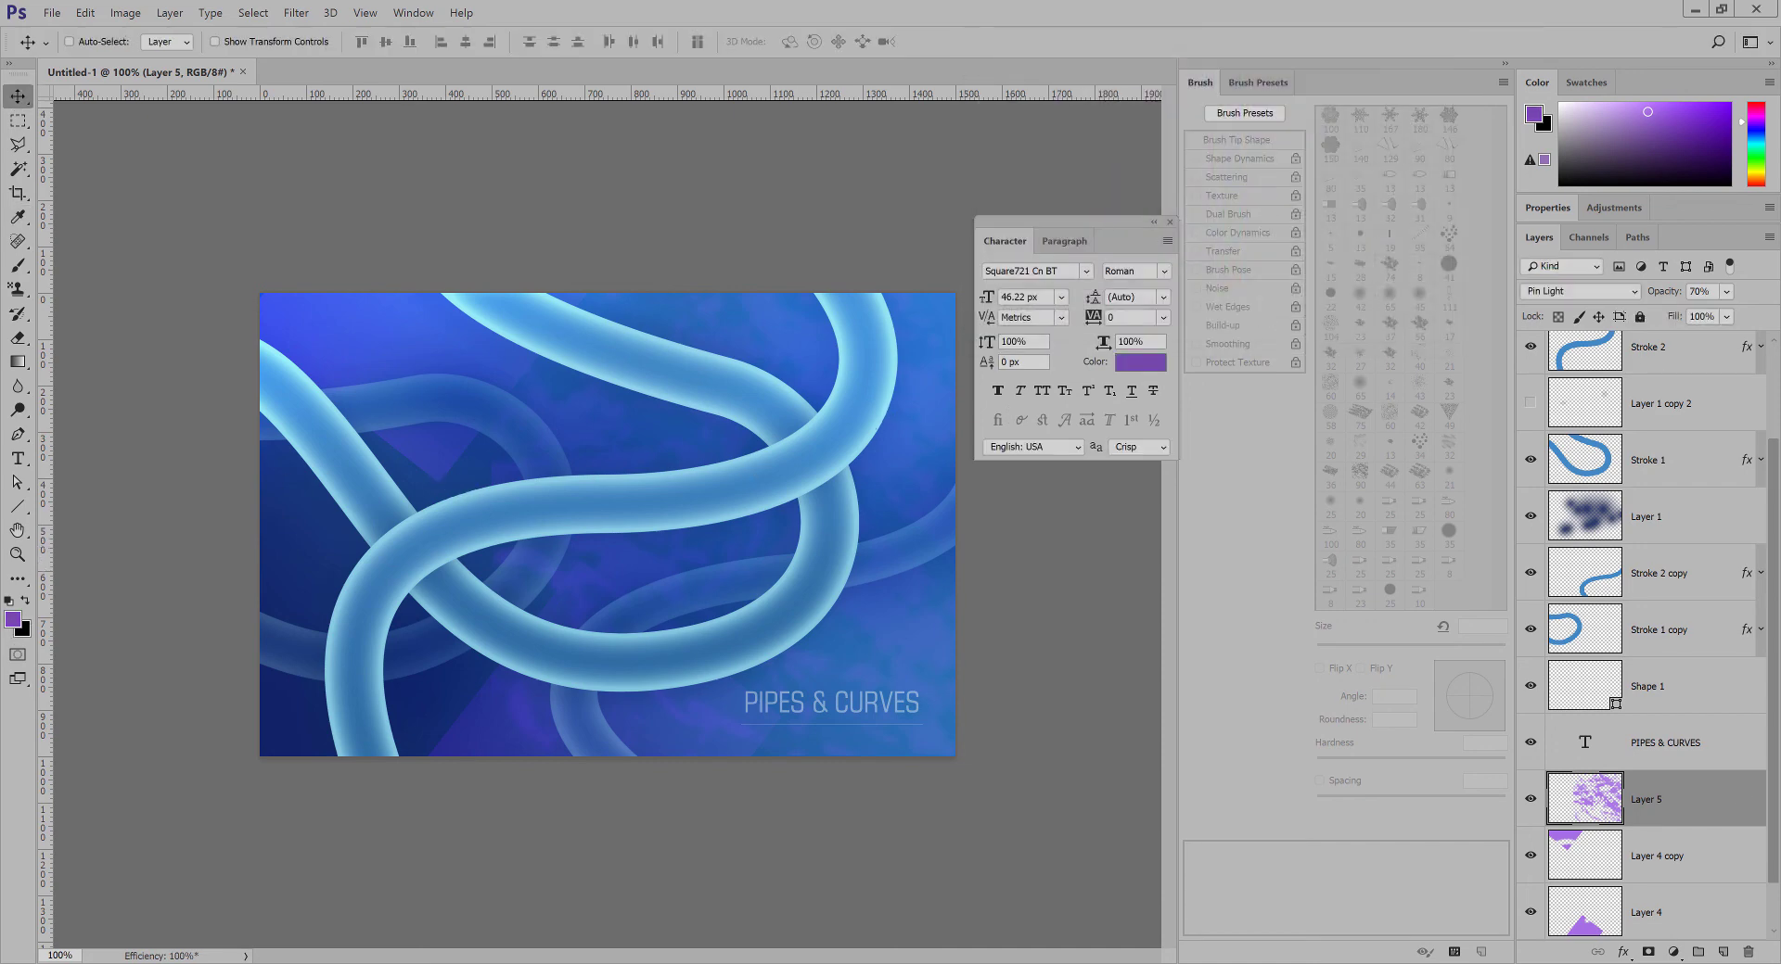
{"action": "left_click", "coordinate": [1723, 953]}
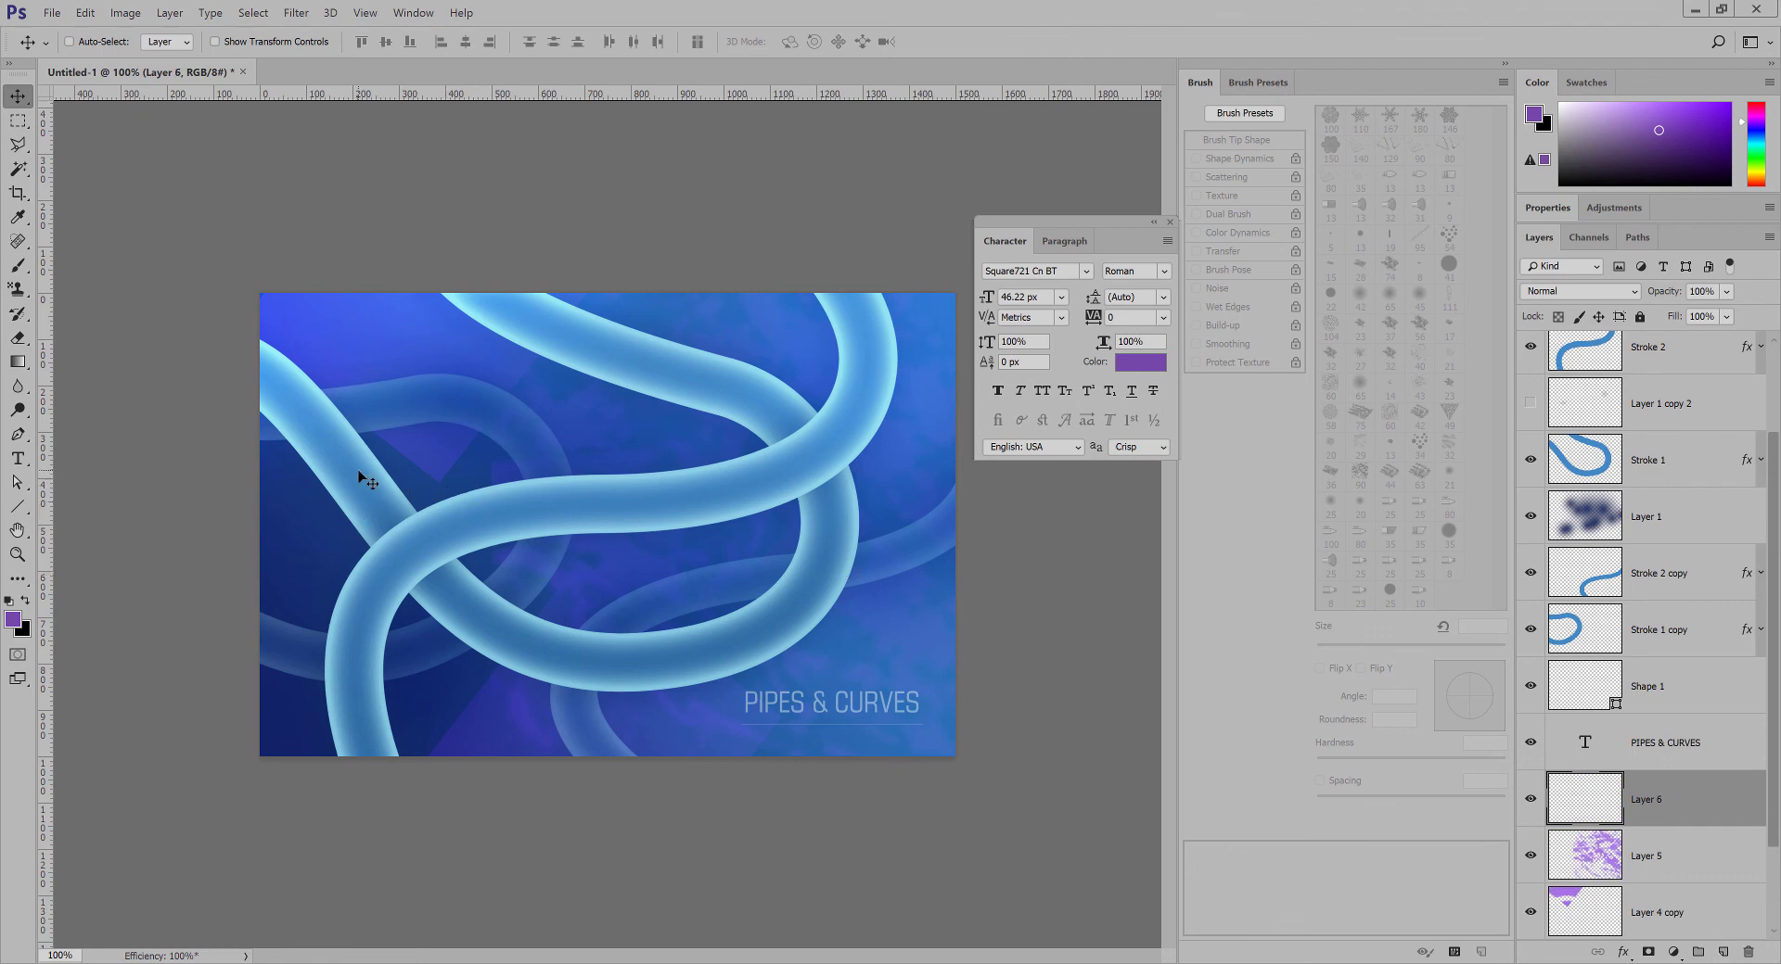
{"action": "key", "text": "b"}
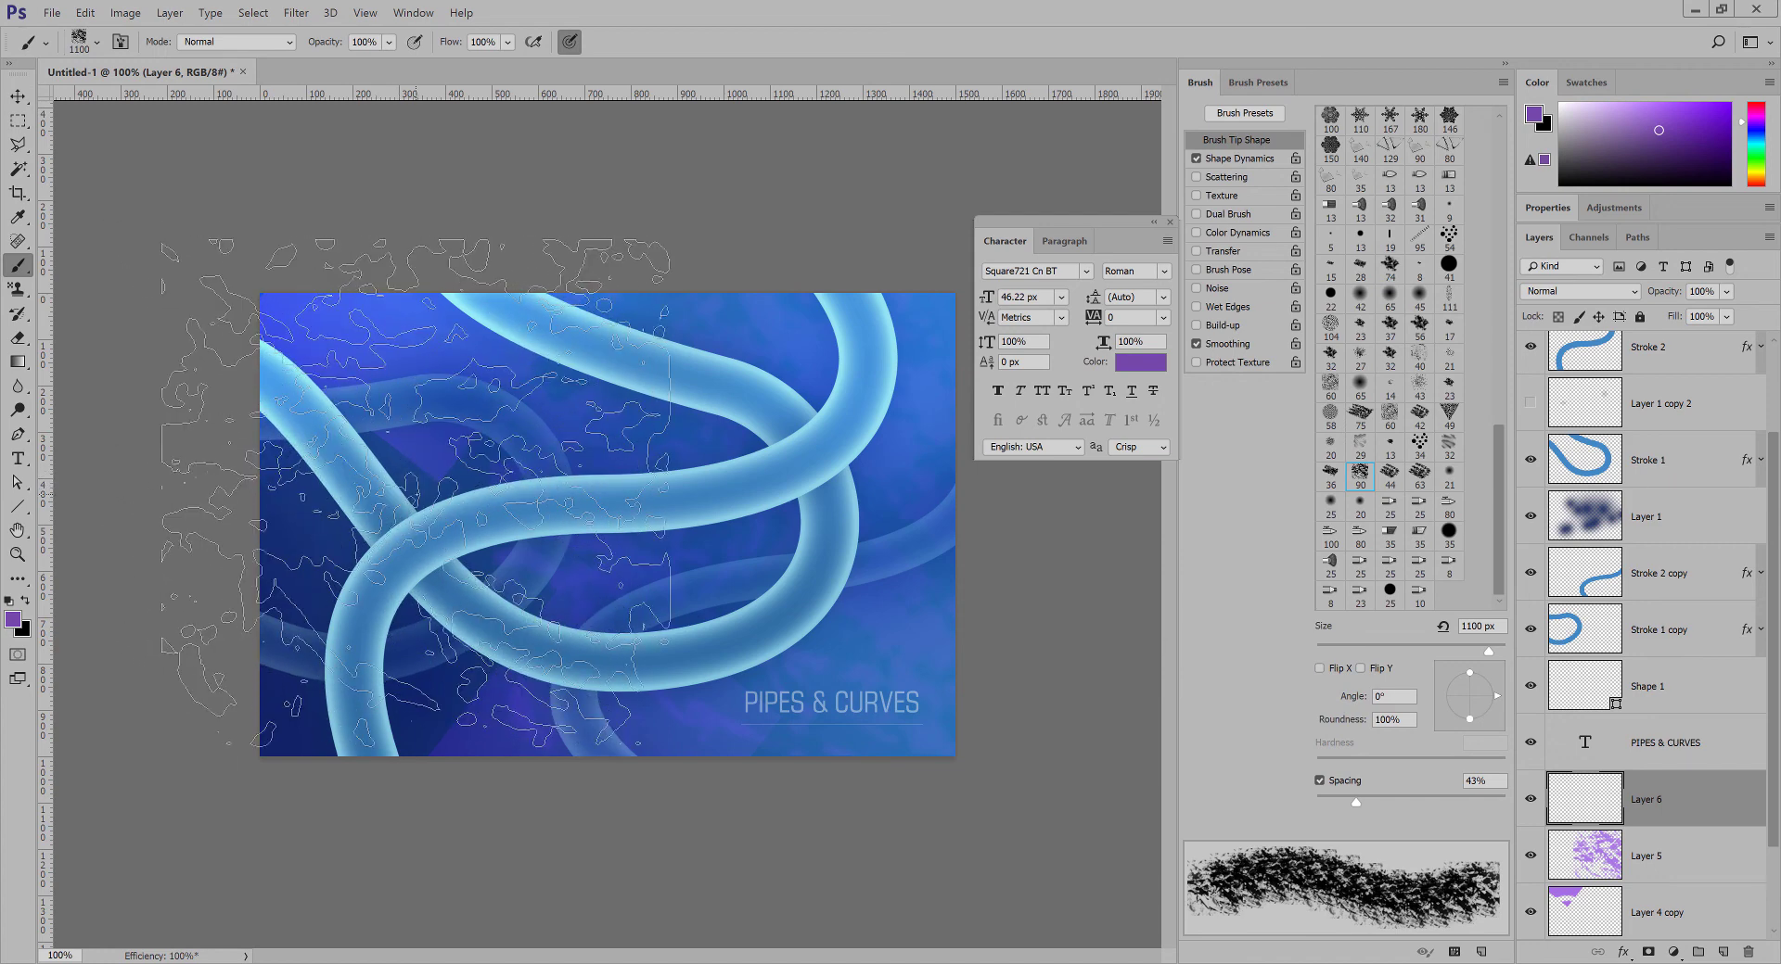
{"action": "left_click", "coordinate": [416, 493]}
{"action": "key", "text": "v"}
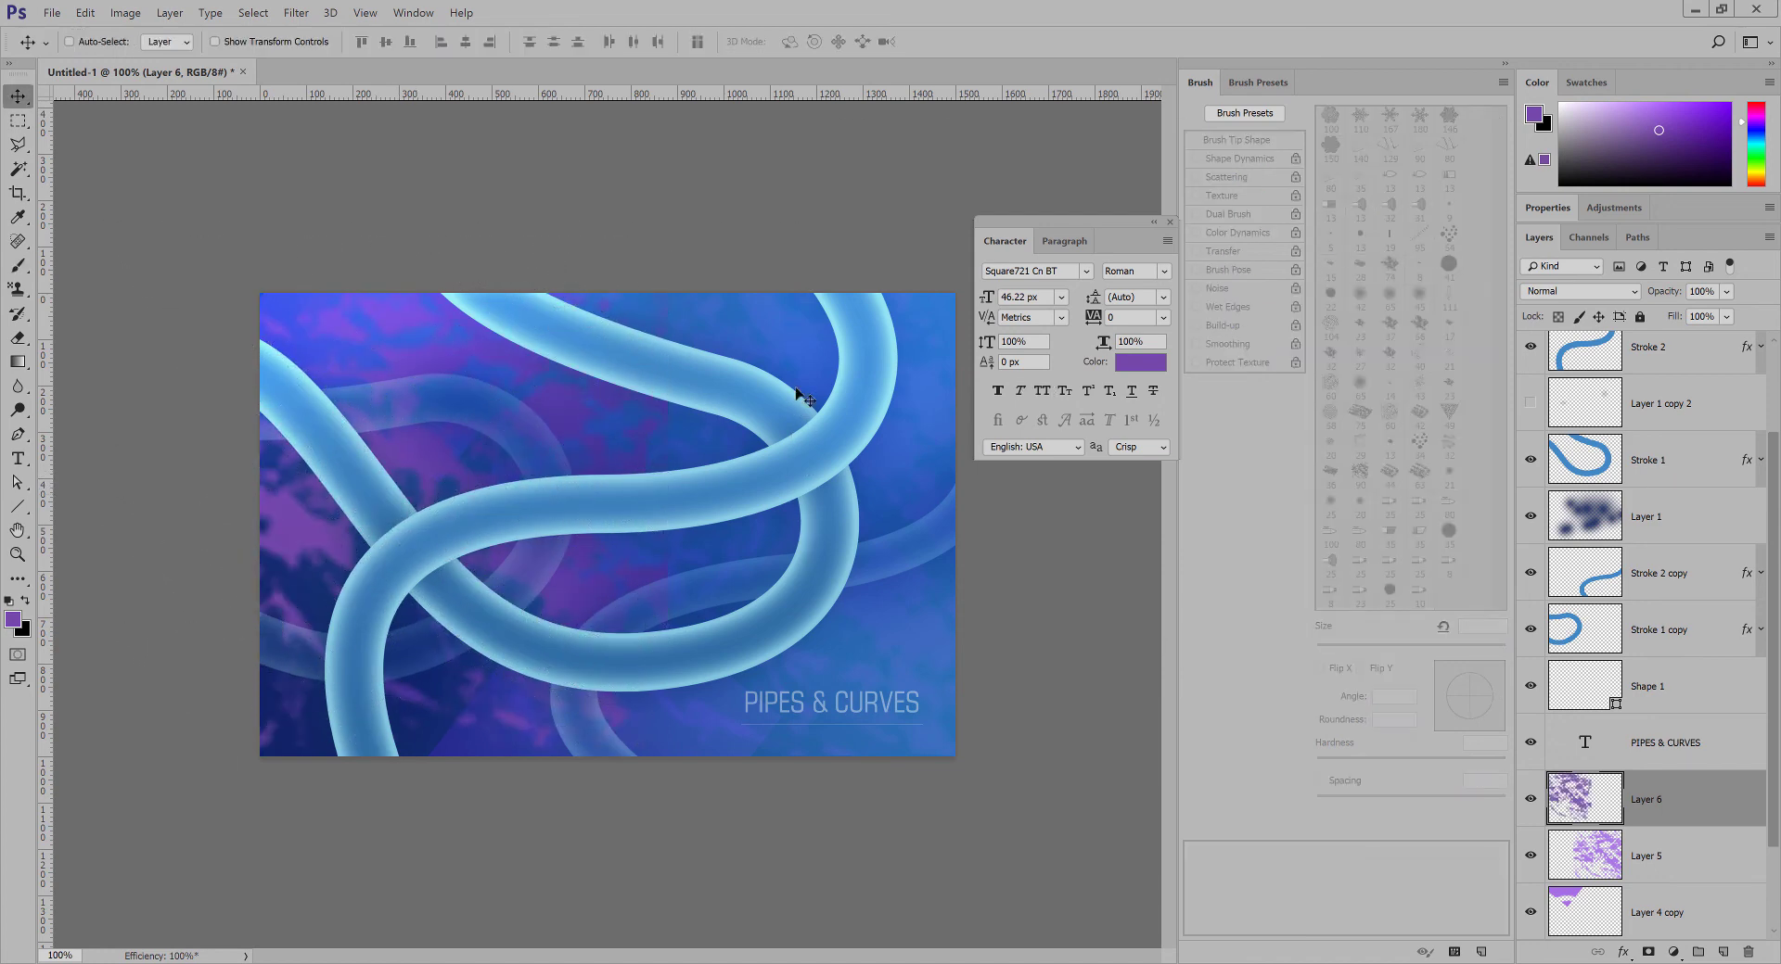
Rotate the texture on Layer 6 clockwise and move it slightly to the left.
{"action": "key", "text": "ctrl+t"}
{"action": "left_click_drag", "start_coordinate": [788, 298], "coordinate": [877, 528]}
{"action": "key", "text": "Return"}
{"action": "left_click_drag", "start_coordinate": [596, 439], "coordinate": [580, 433]}
Set Layer 6 to the Overlay blend mode at 32% opacity and reposition its texture closer to the canvas's left edge.
{"action": "left_click", "coordinate": [1726, 292]}
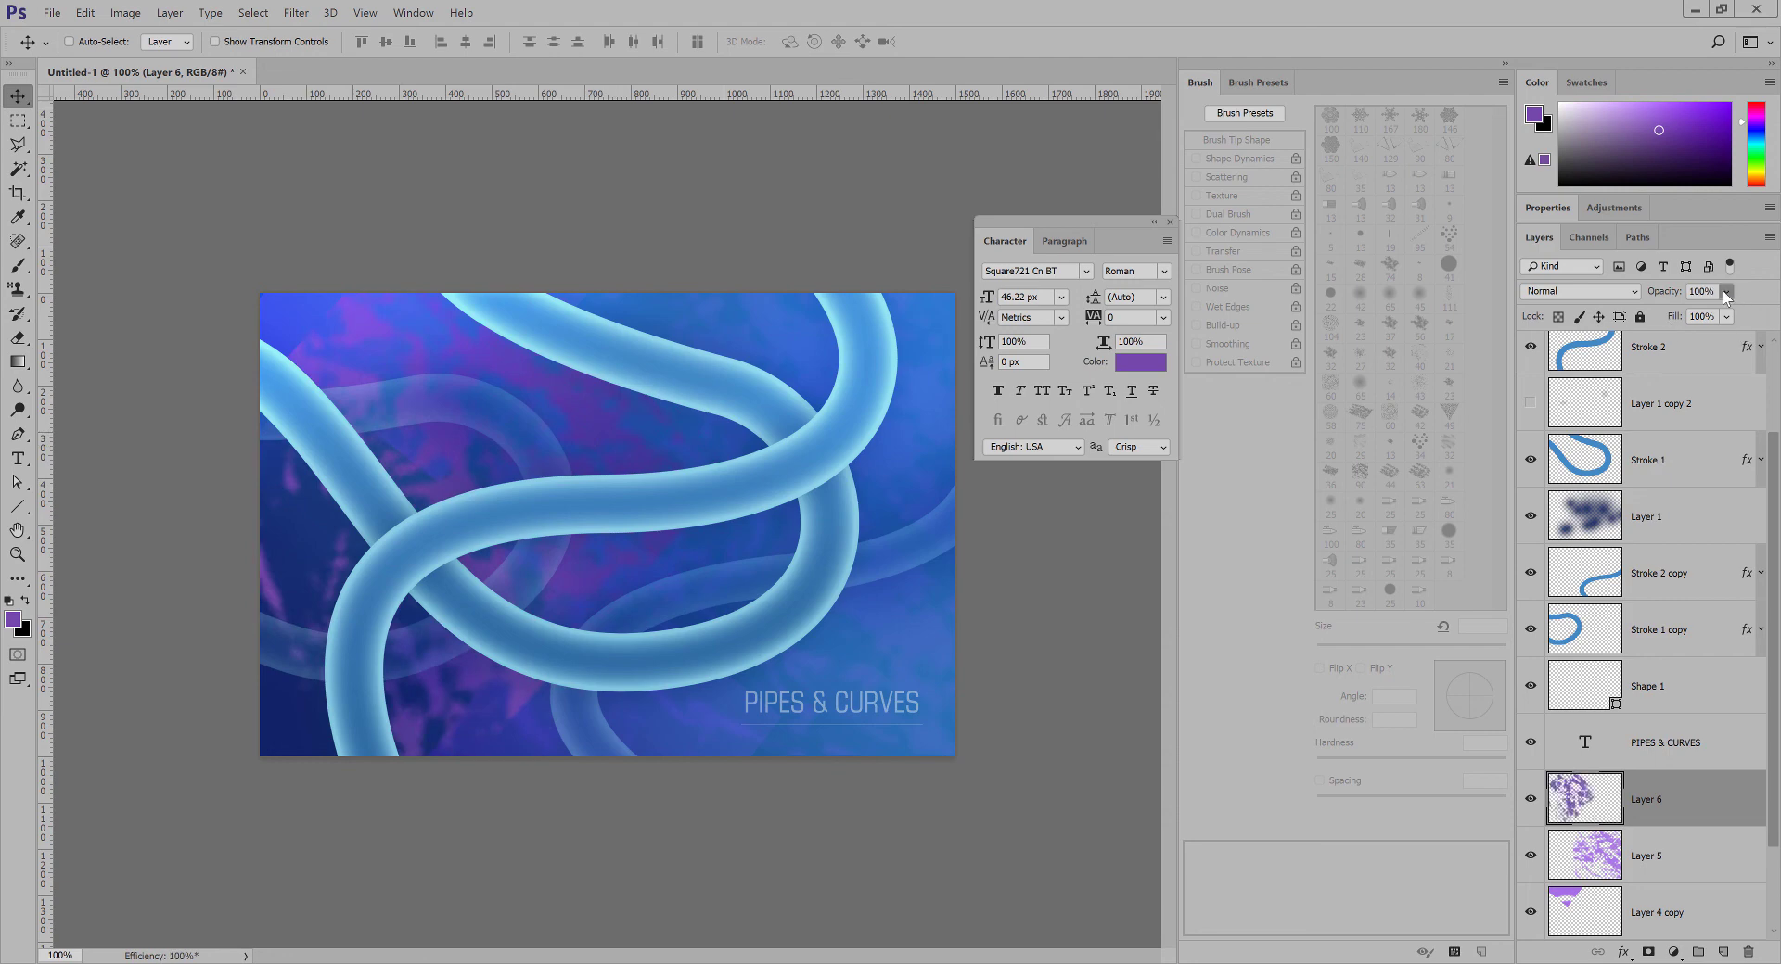
{"action": "left_click_drag", "start_coordinate": [1675, 314], "coordinate": [1669, 314]}
{"action": "left_click", "coordinate": [1602, 296]}
{"action": "left_click", "coordinate": [1602, 295]}
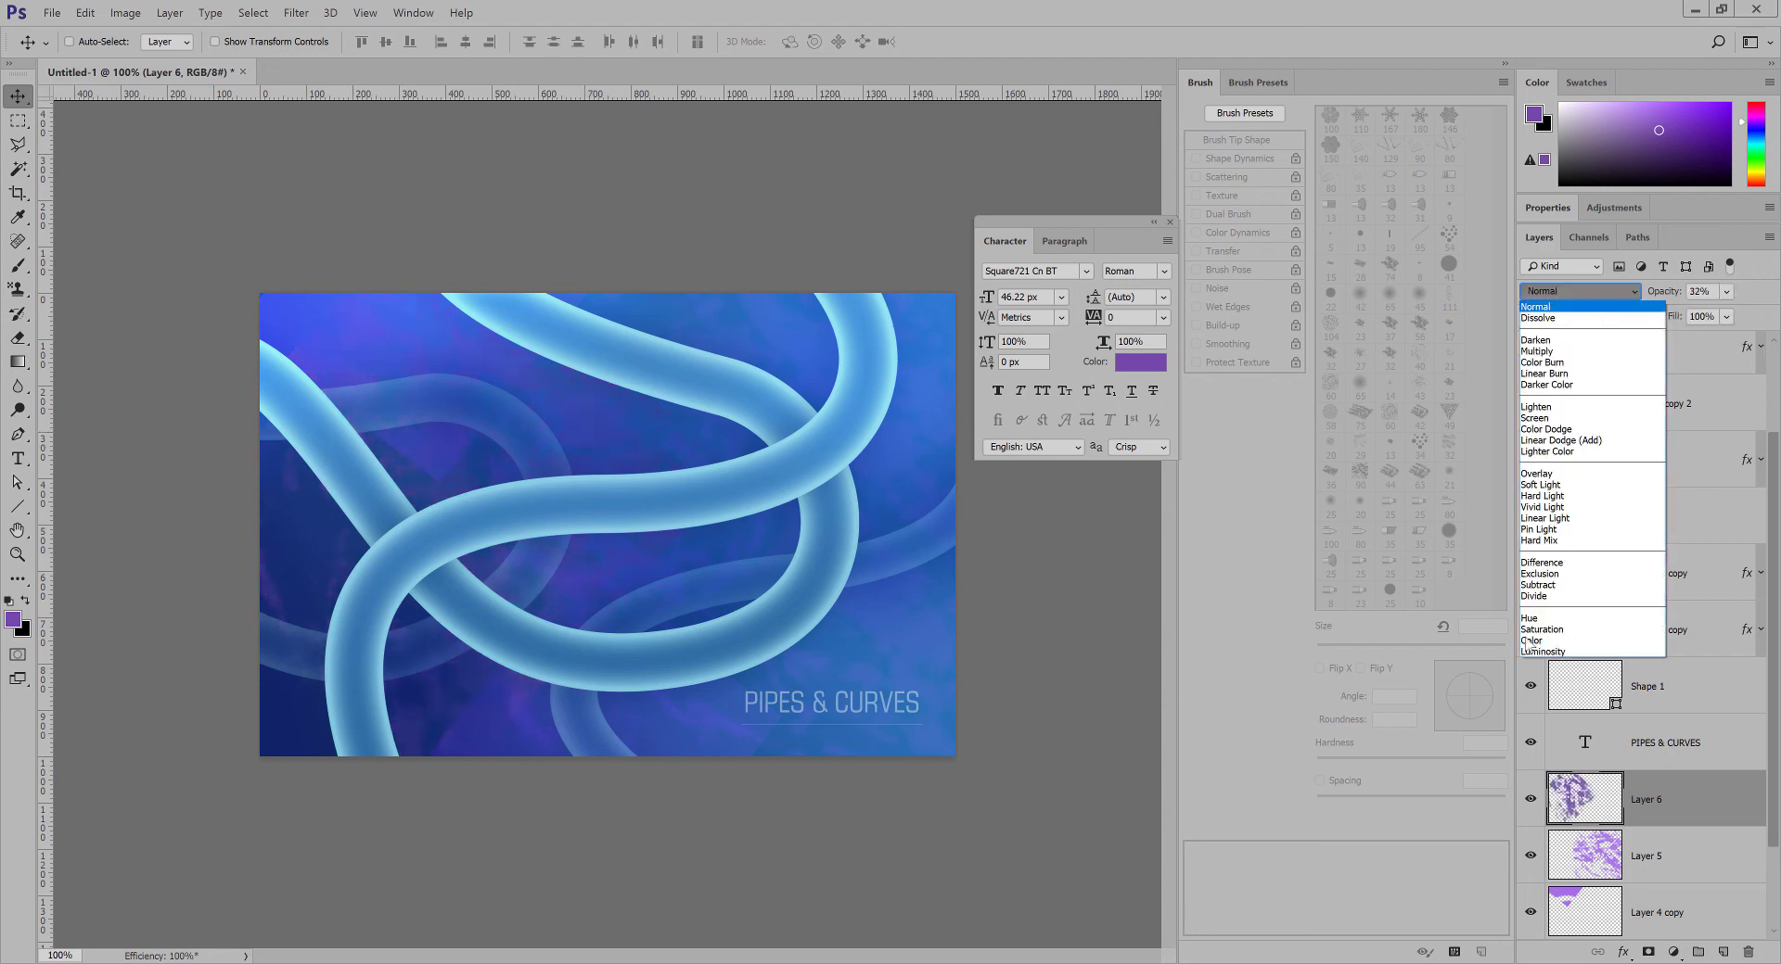
{"action": "left_click", "coordinate": [1556, 475]}
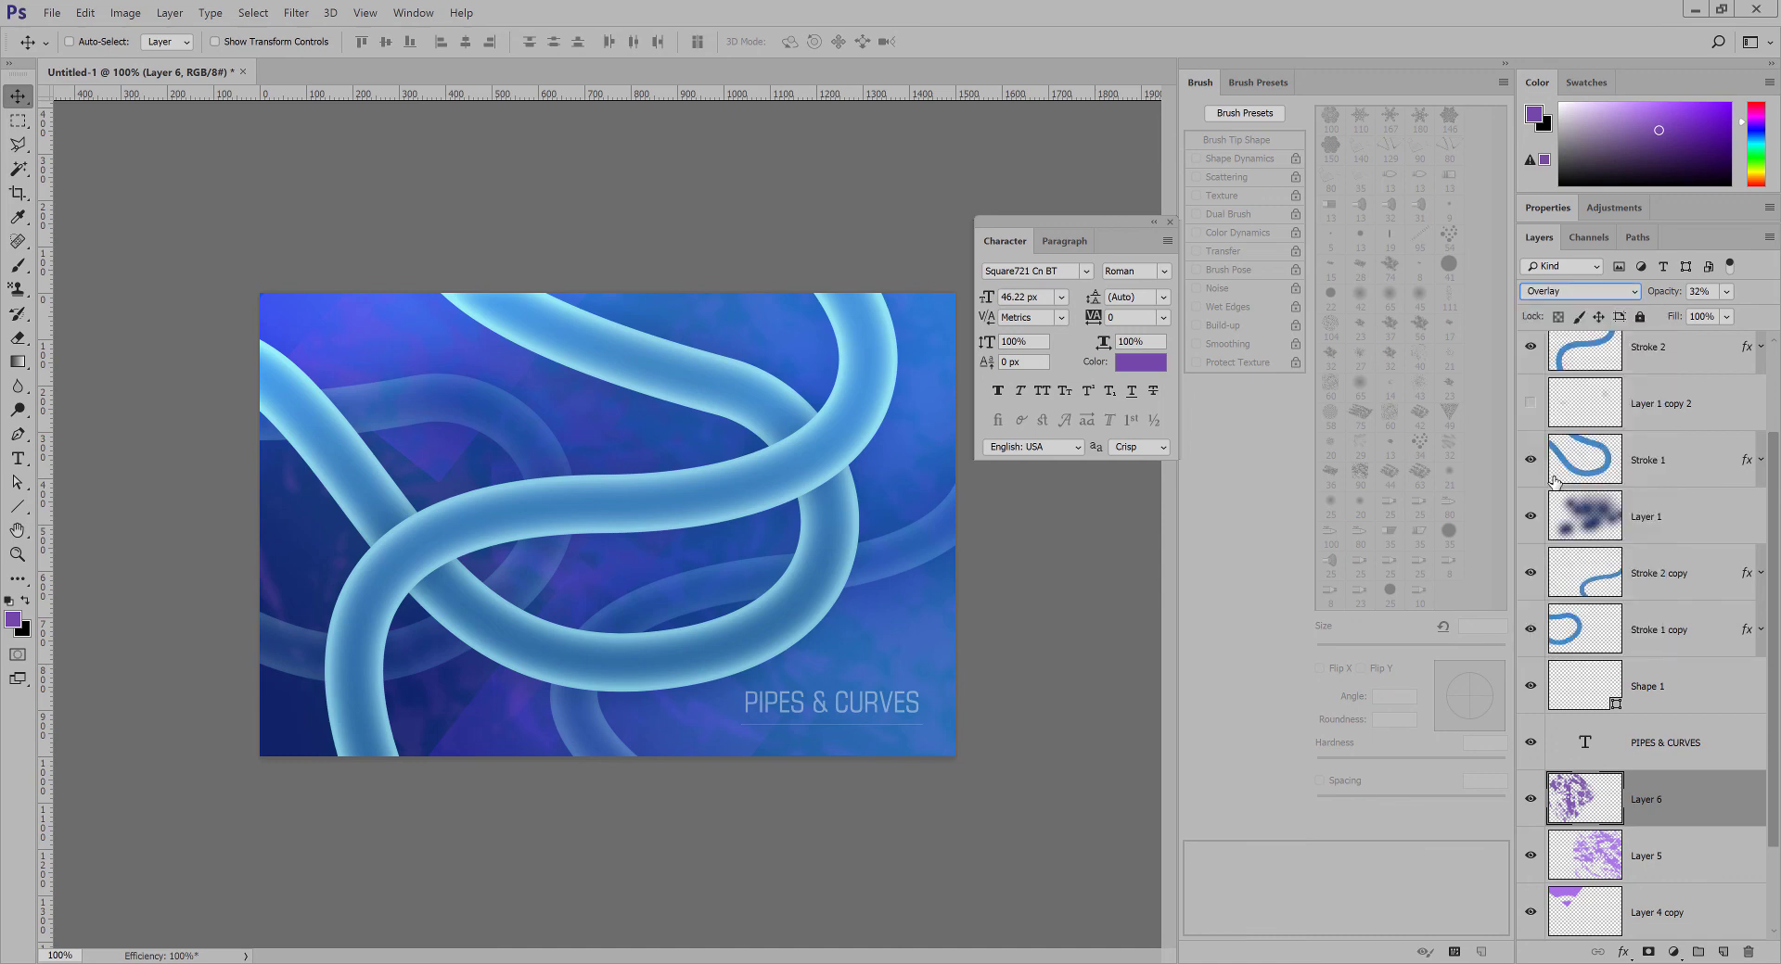
{"action": "left_click_drag", "start_coordinate": [387, 370], "coordinate": [352, 362]}
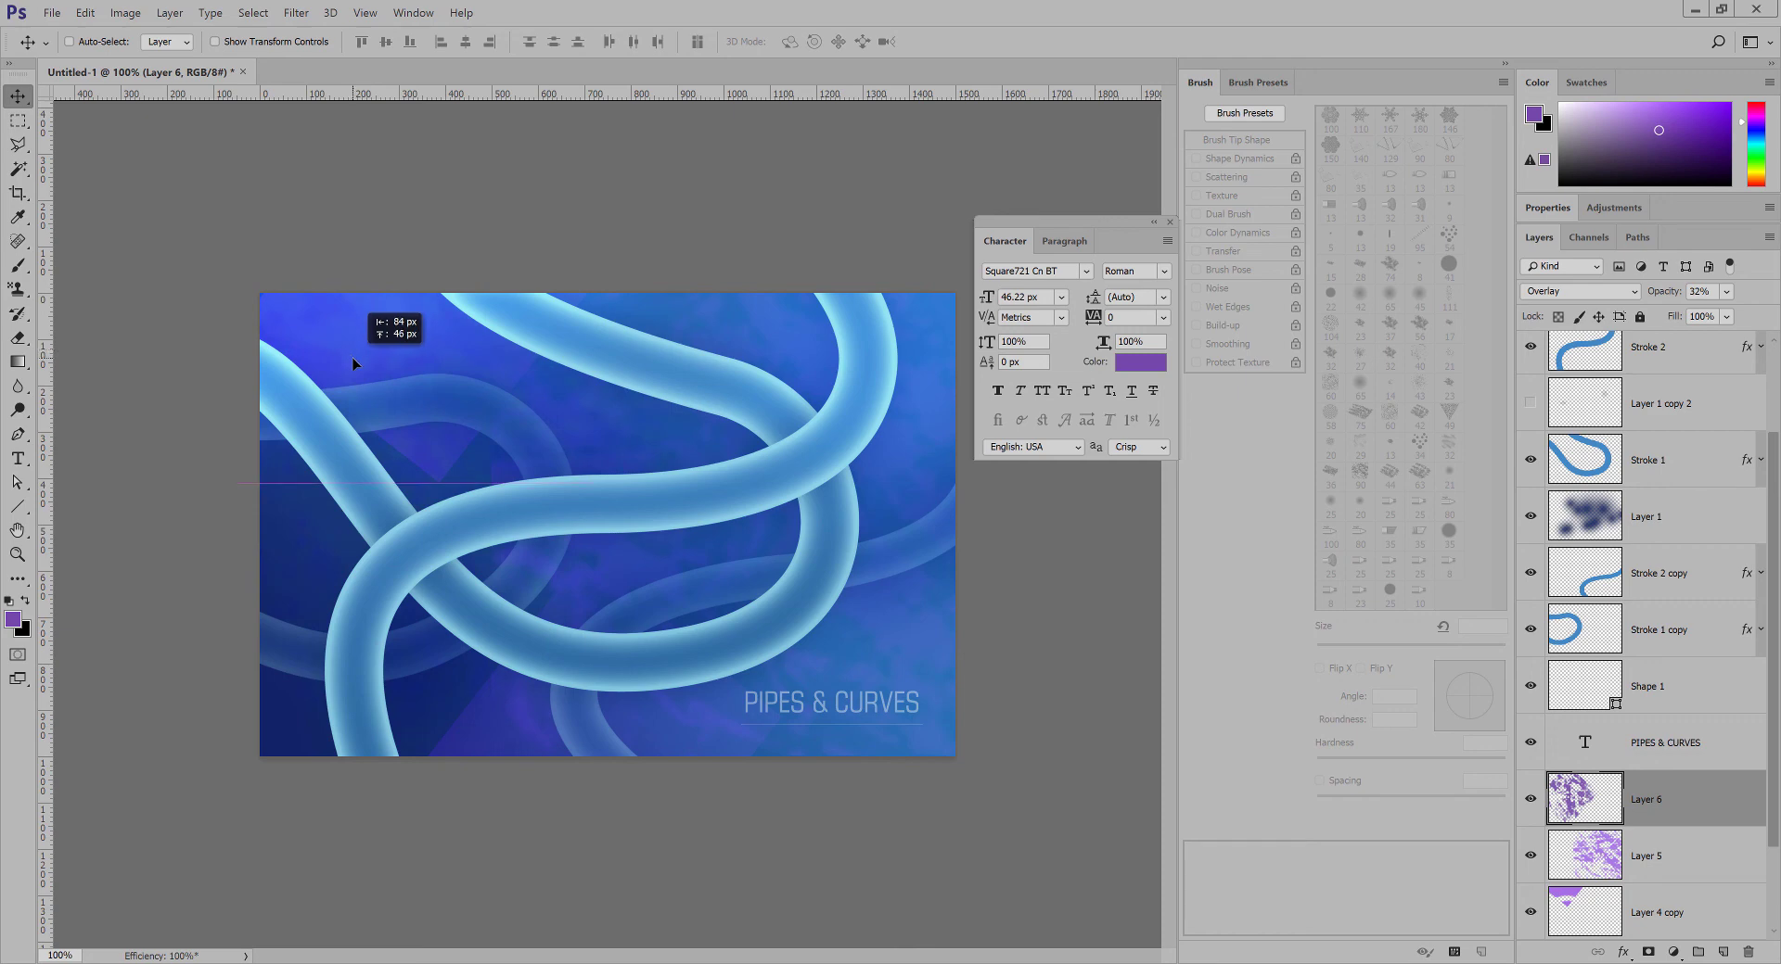
{"action": "left_click_drag", "start_coordinate": [291, 309], "coordinate": [291, 303]}
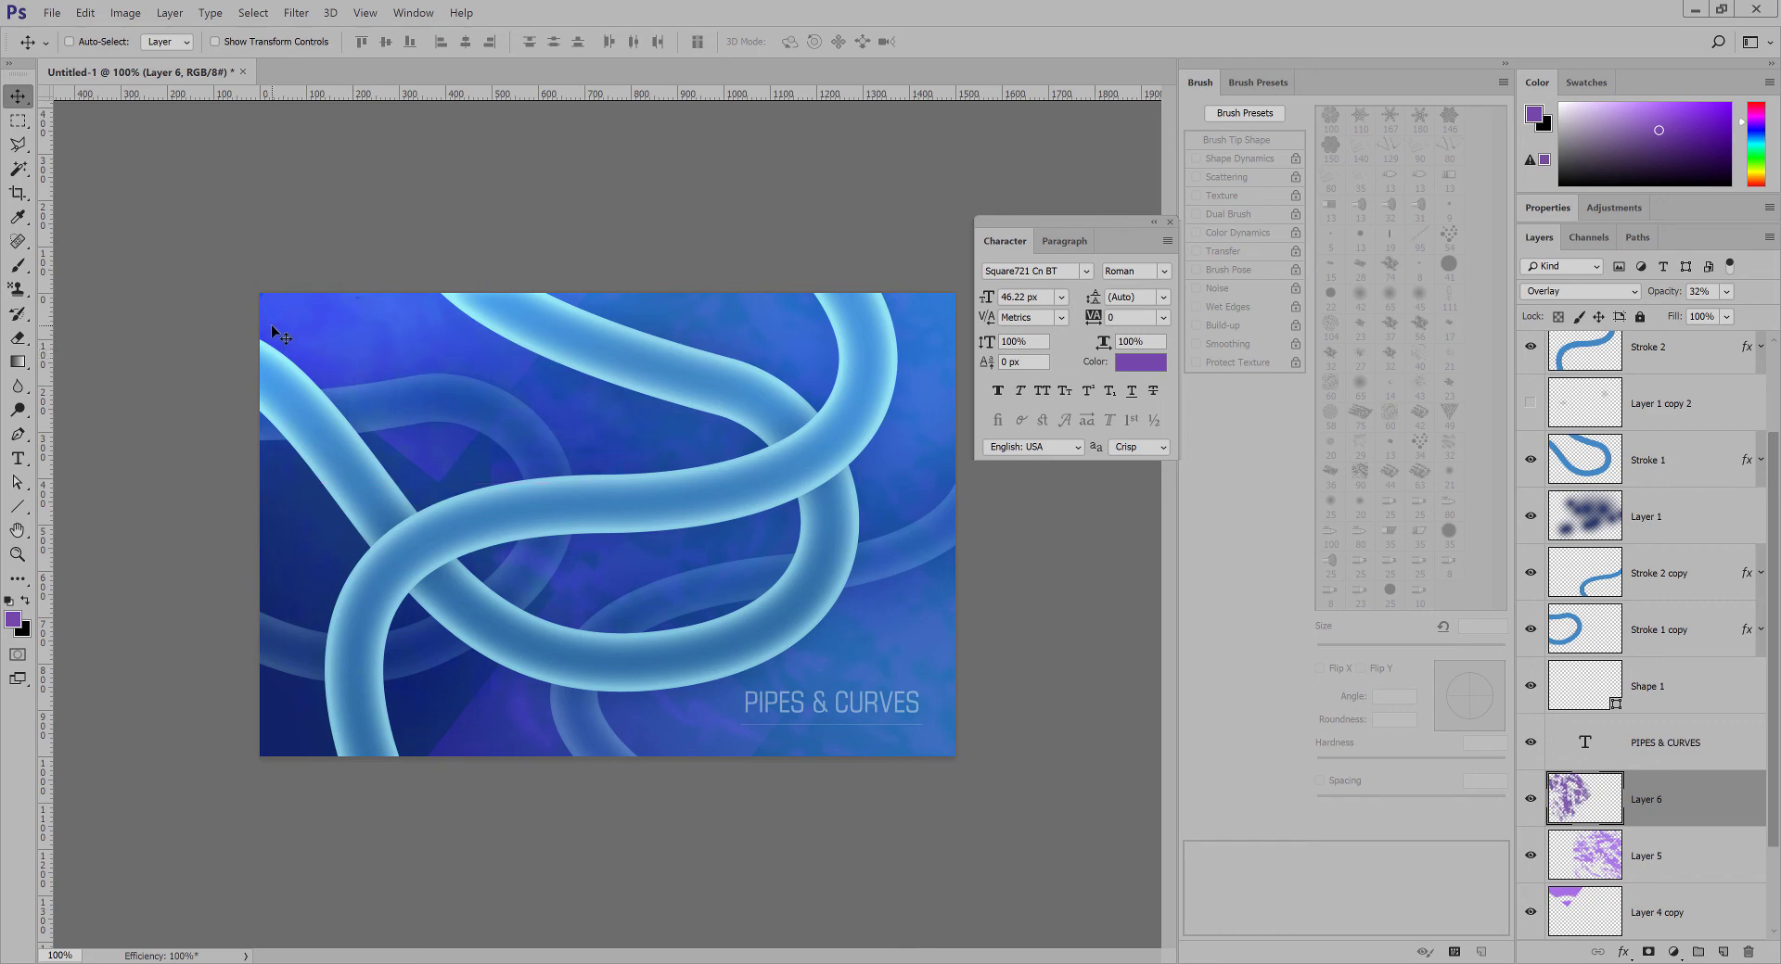
Enlarge the soft Eraser tip to 175 px and return to the Move tool.
{"action": "key", "text": "e"}
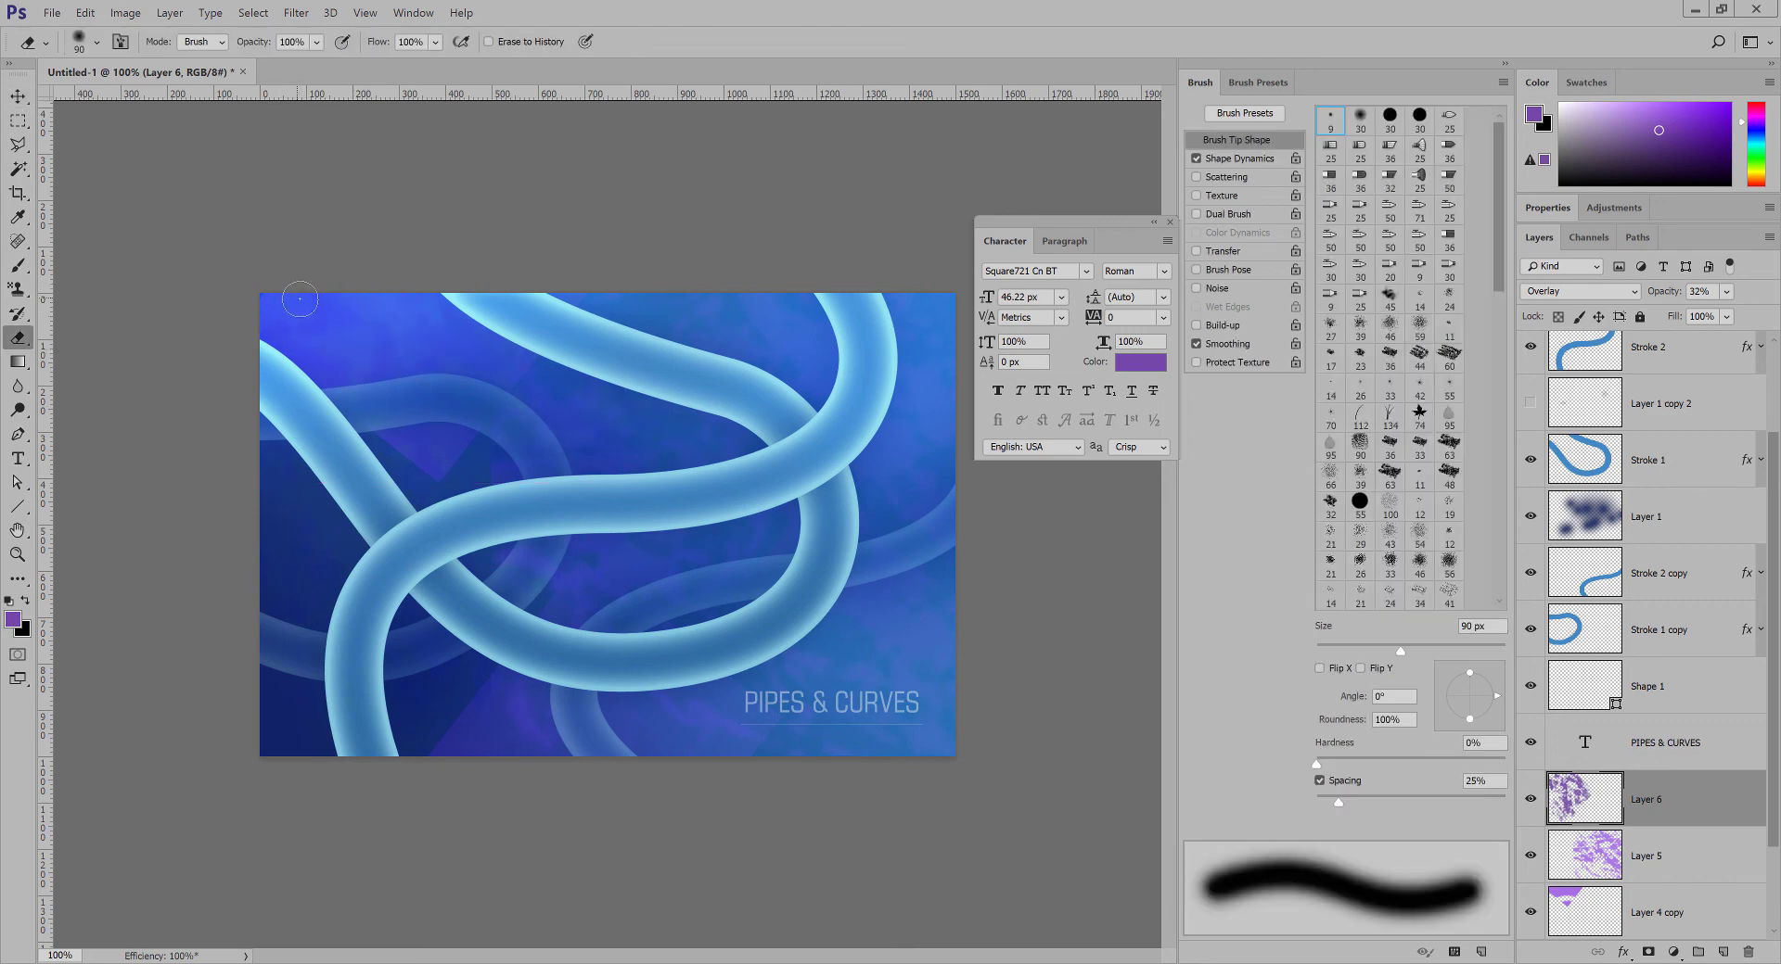
{"action": "key", "text": "bracketright"}
{"action": "key", "text": "bracketright"}
{"action": "key", "text": "bracketright"}
{"action": "key", "text": "bracketright"}
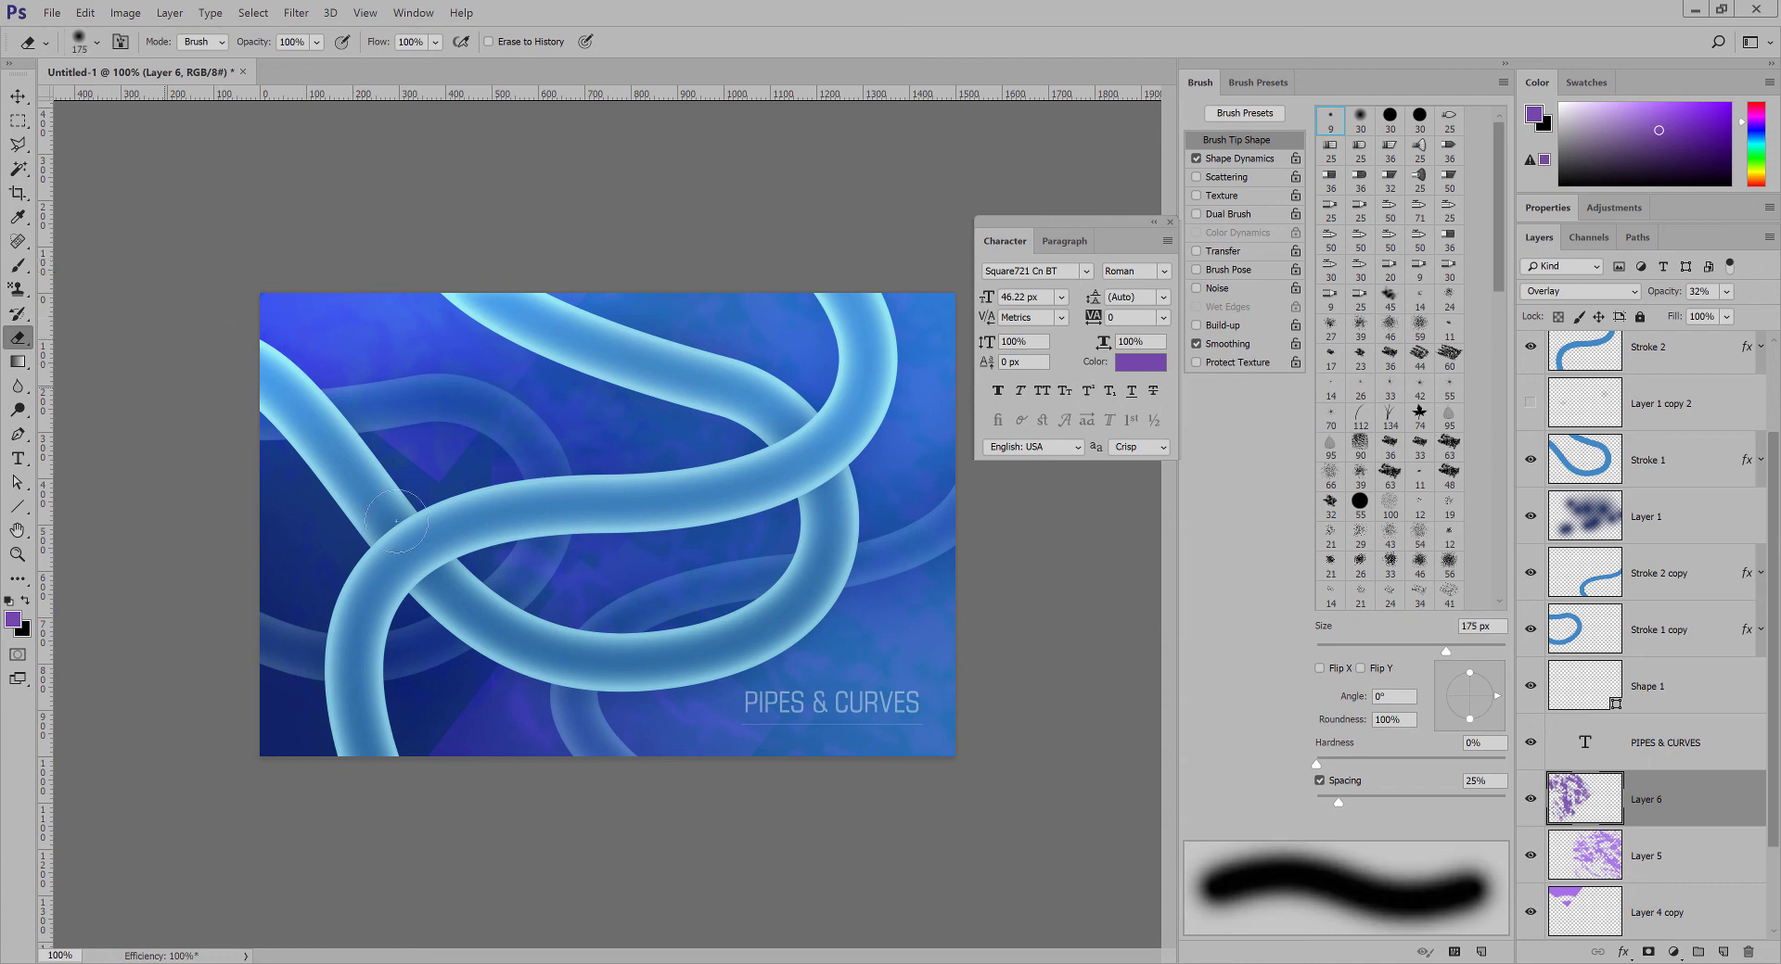
{"action": "key", "text": "v"}
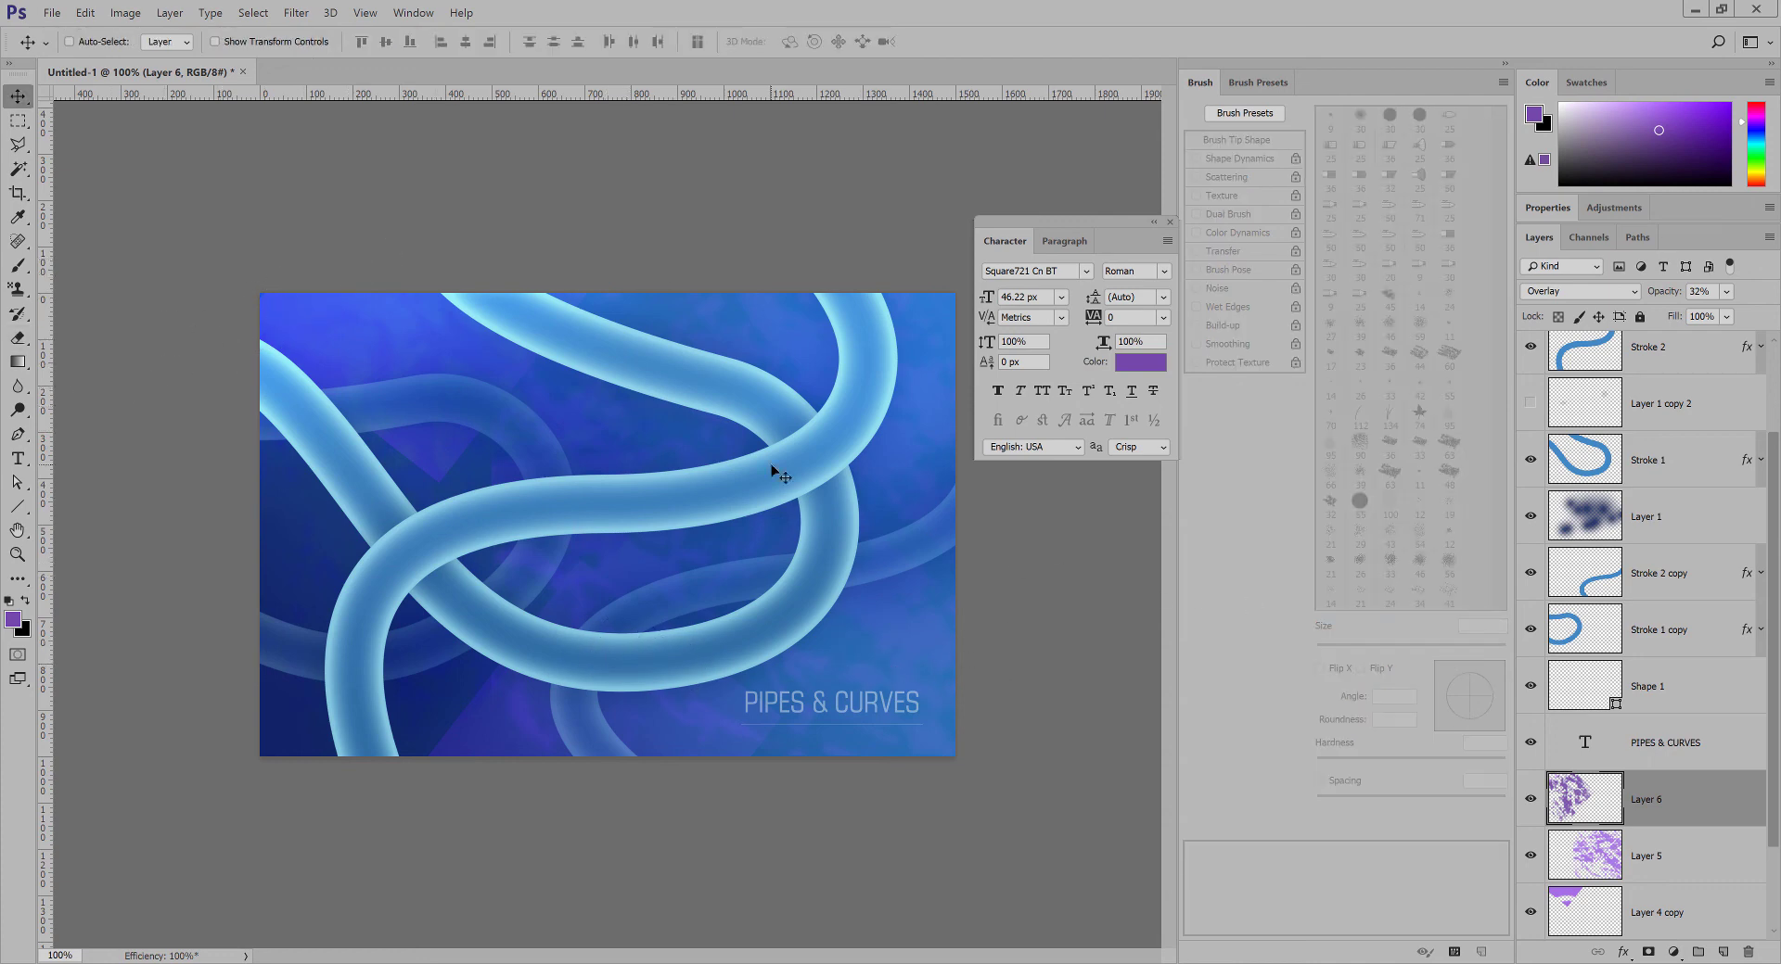
{"action": "key", "text": "ctrl+minus"}
{"action": "key", "text": "ctrl+plus"}
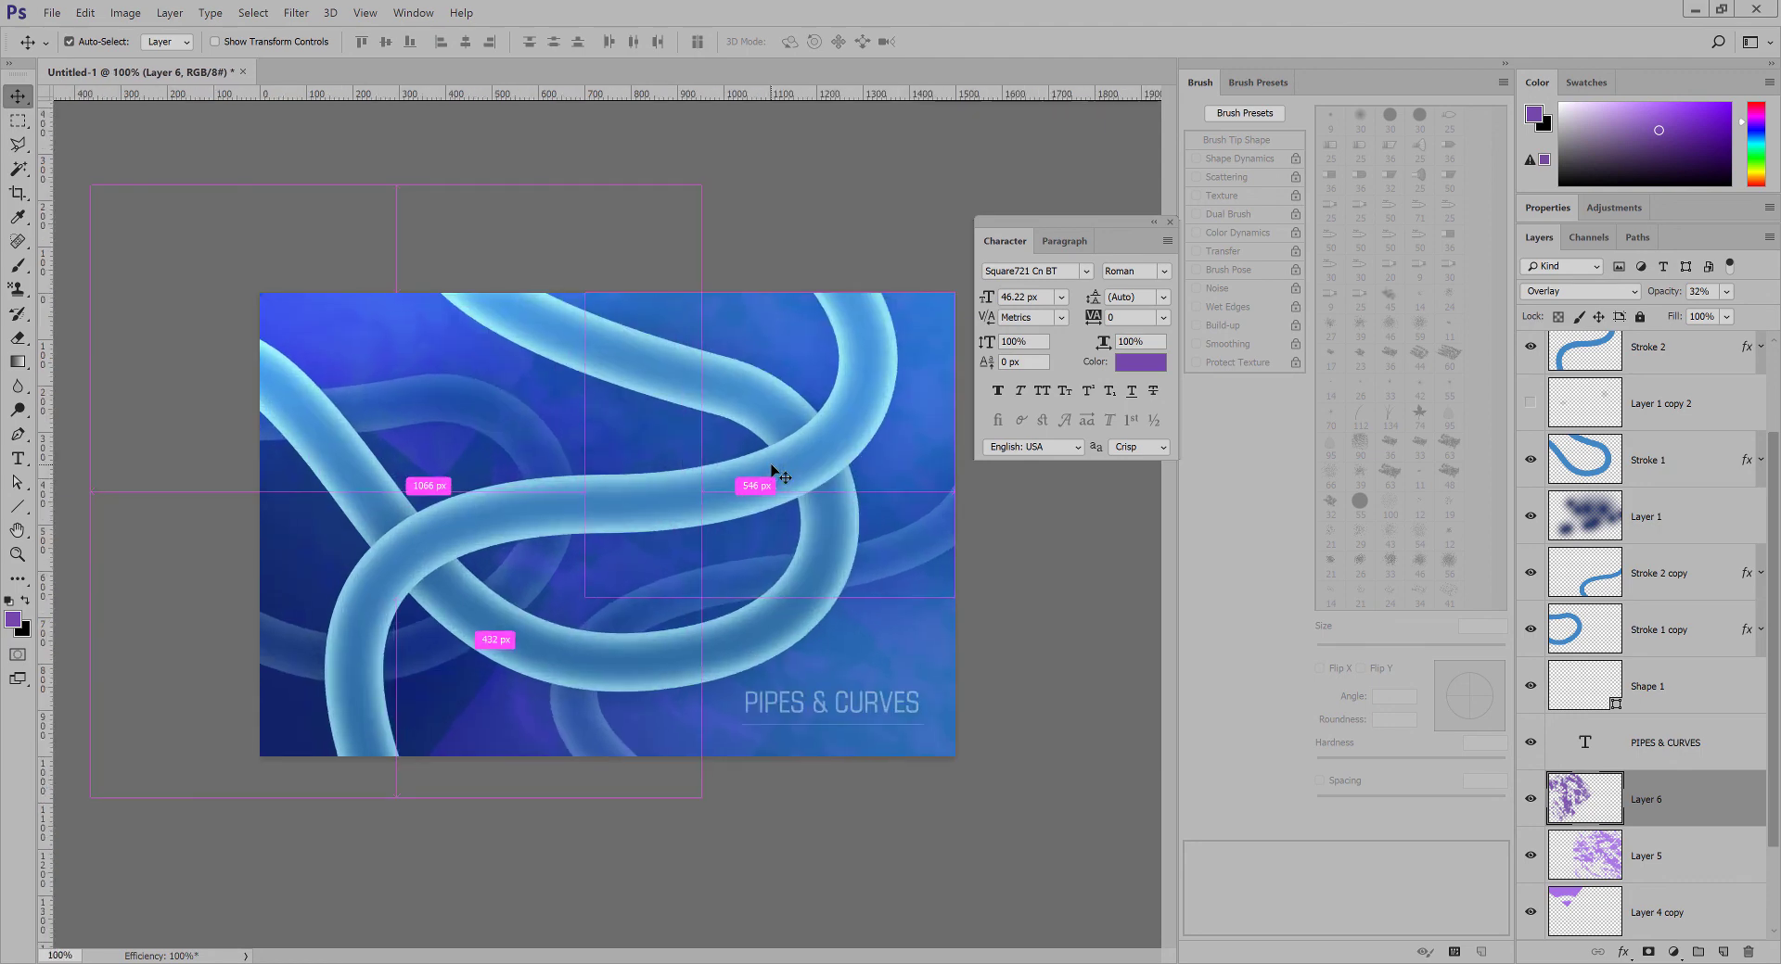
{"action": "left_click_drag", "start_coordinate": [1775, 447], "coordinate": [1777, 331]}
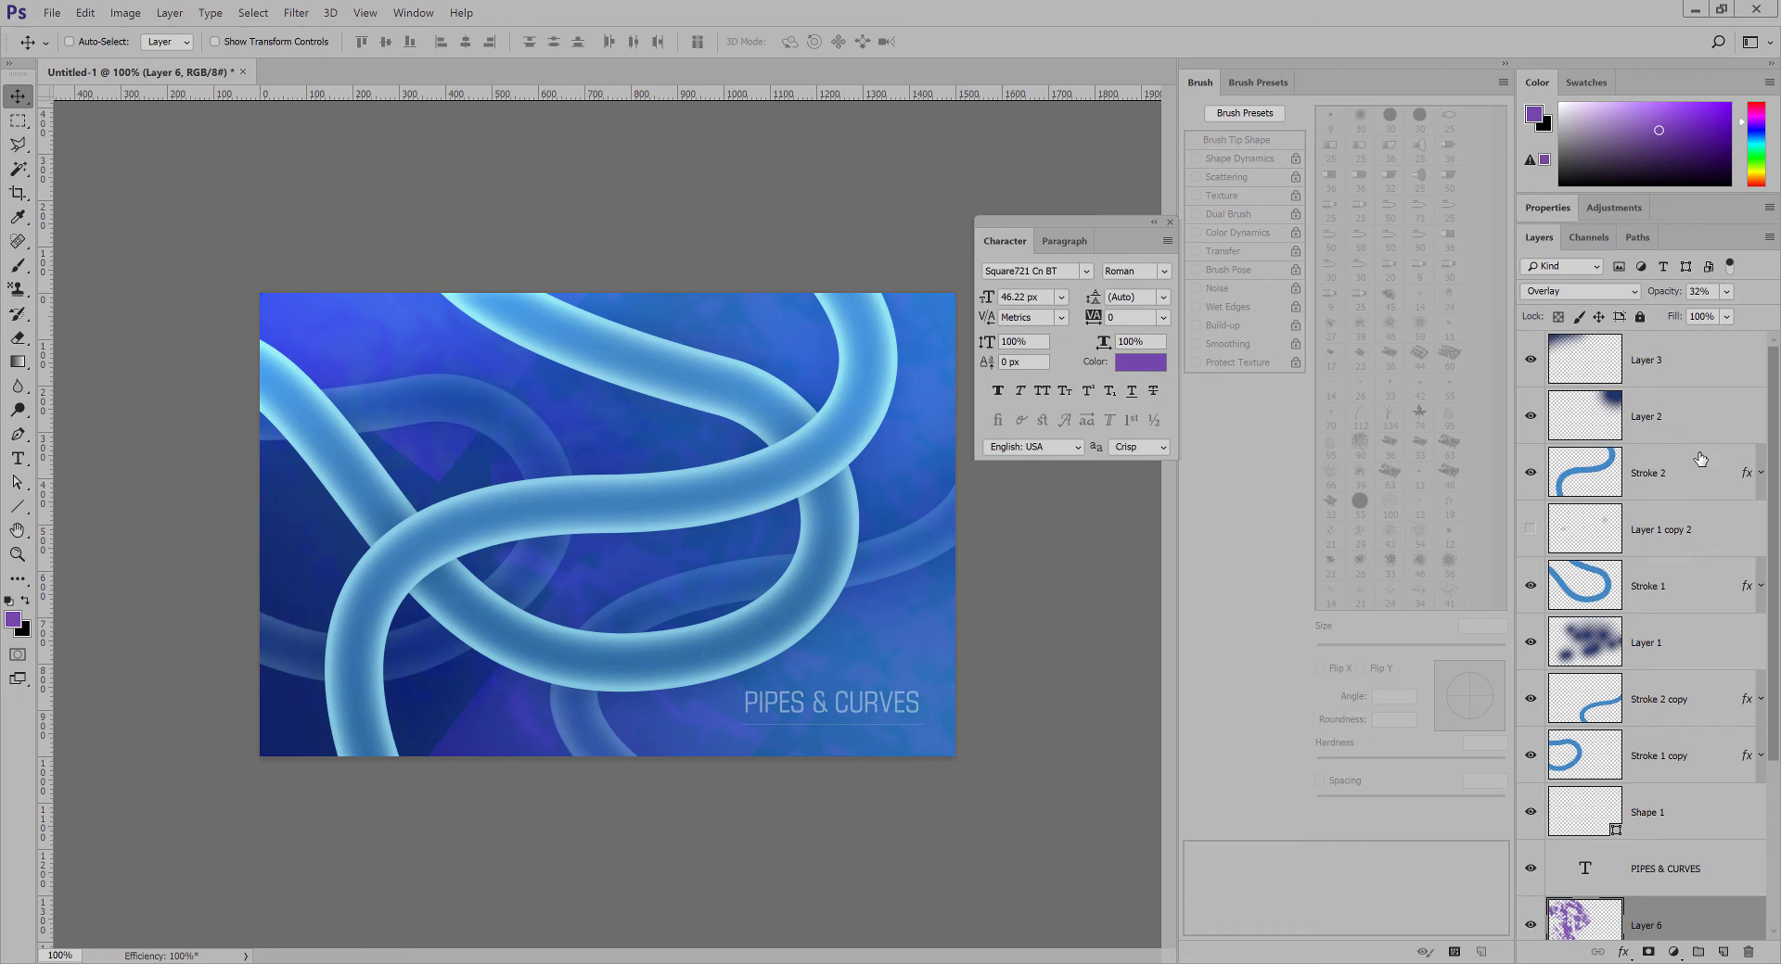